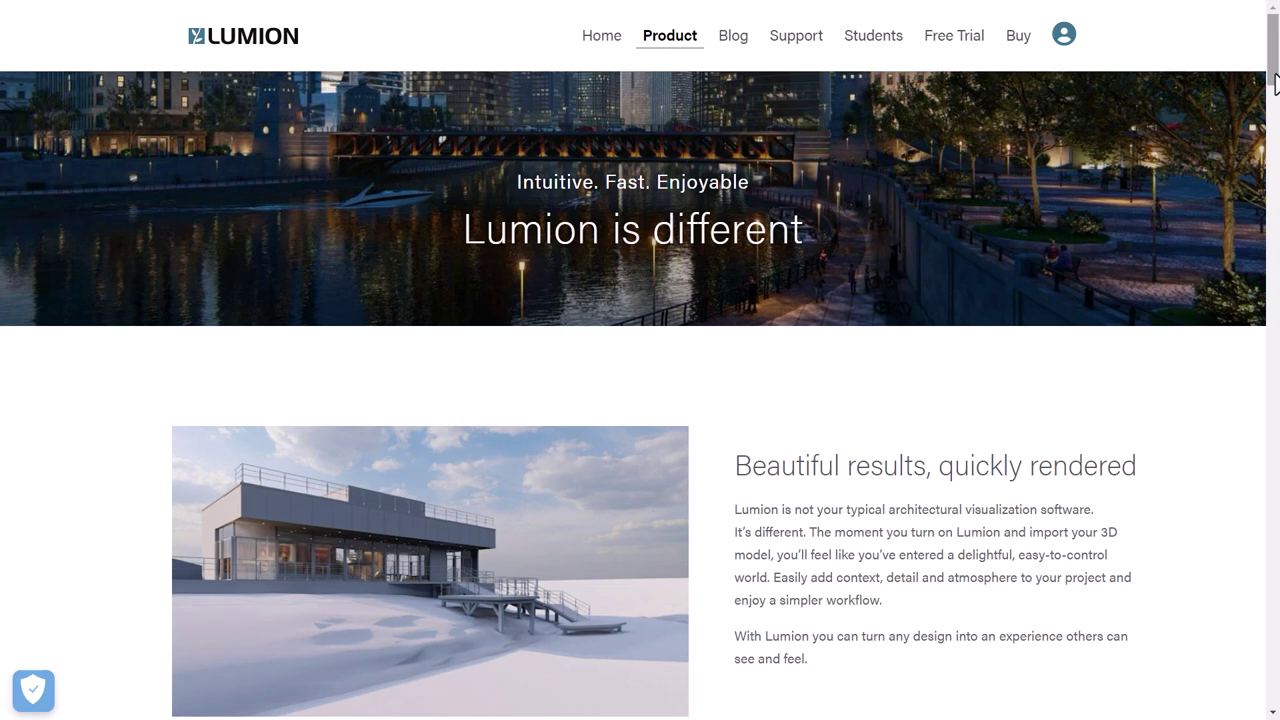
- Open the Lumion Student offer on the Lumion website, review its details and request the free Lumion Student license
left_click_drag(1275, 85, 1276, 194)
scroll(1272, 283, "up", 1)
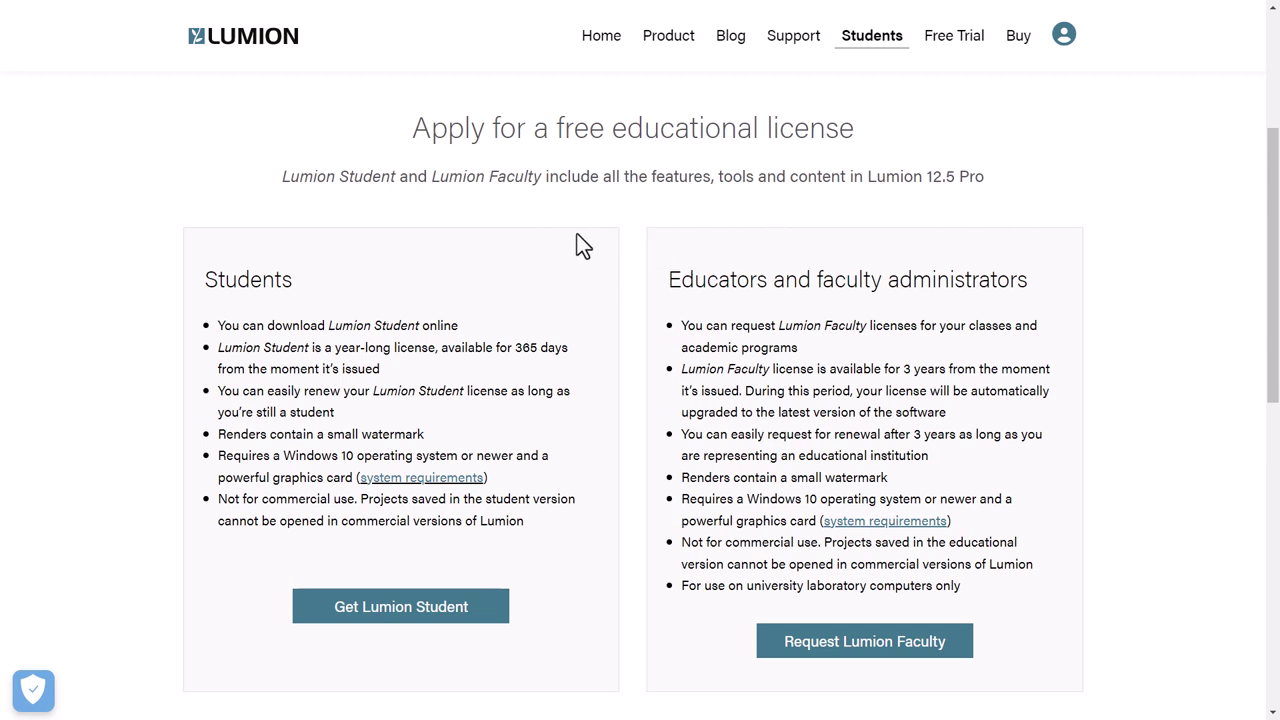
left_click(440, 620)
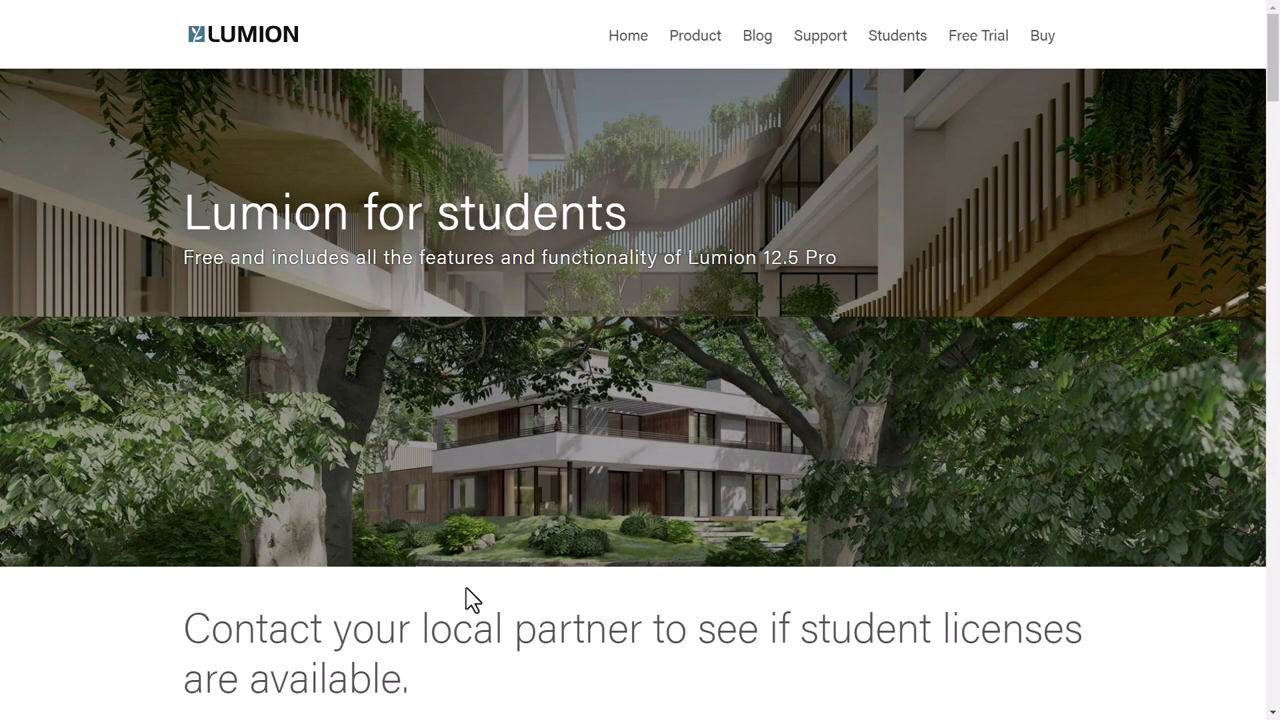
scroll(920, 462, "down", 1)
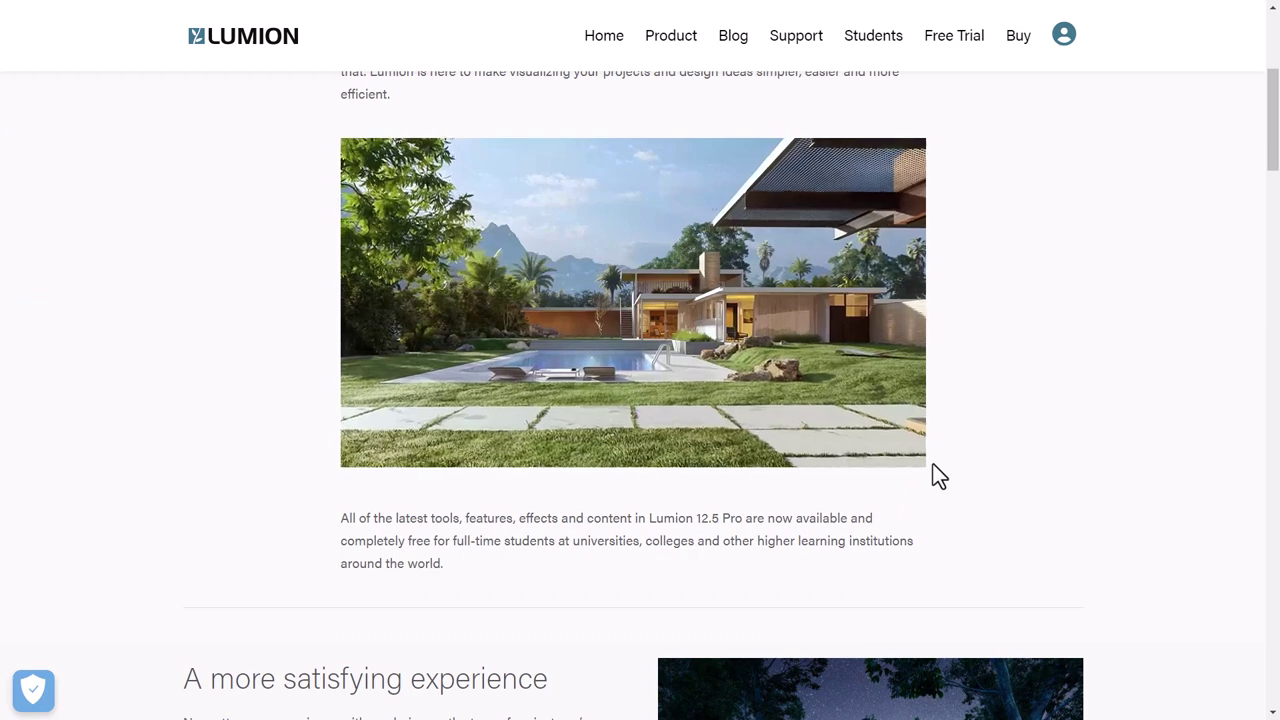
scroll(975, 463, "down", 2)
scroll(985, 470, "down", 2)
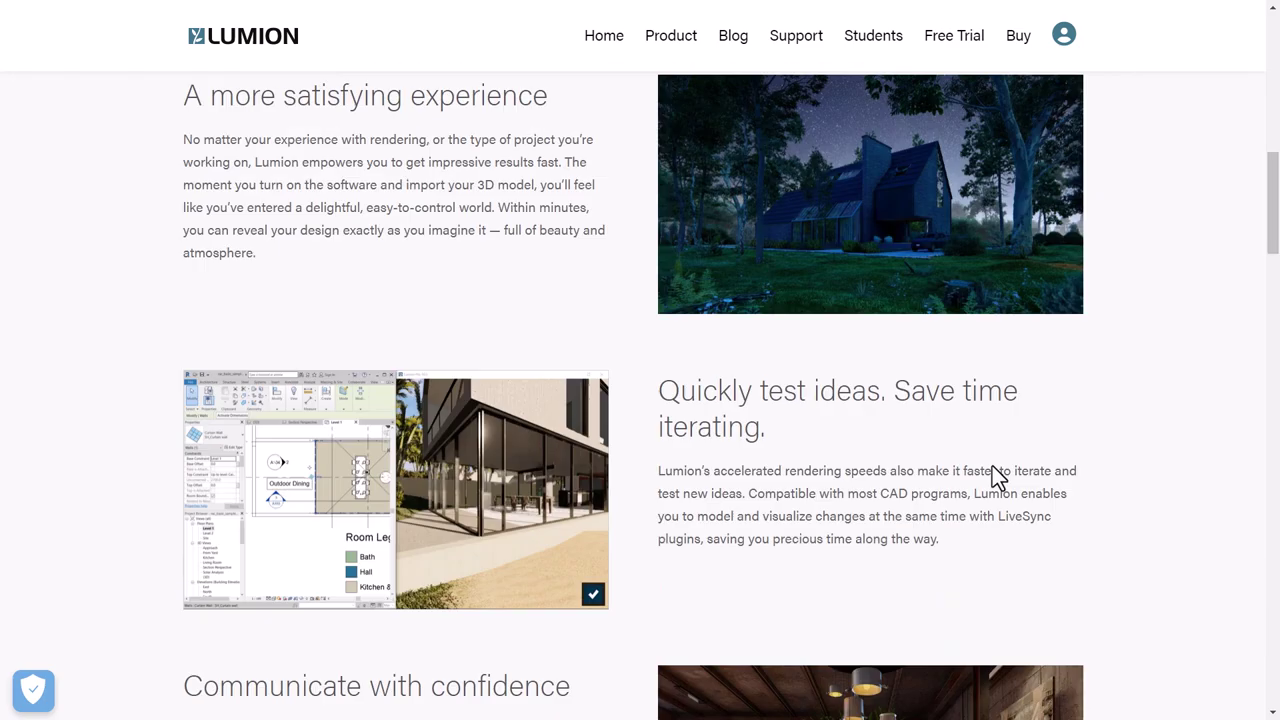
scroll(1014, 463, "down", 2)
scroll(1041, 468, "down", 4)
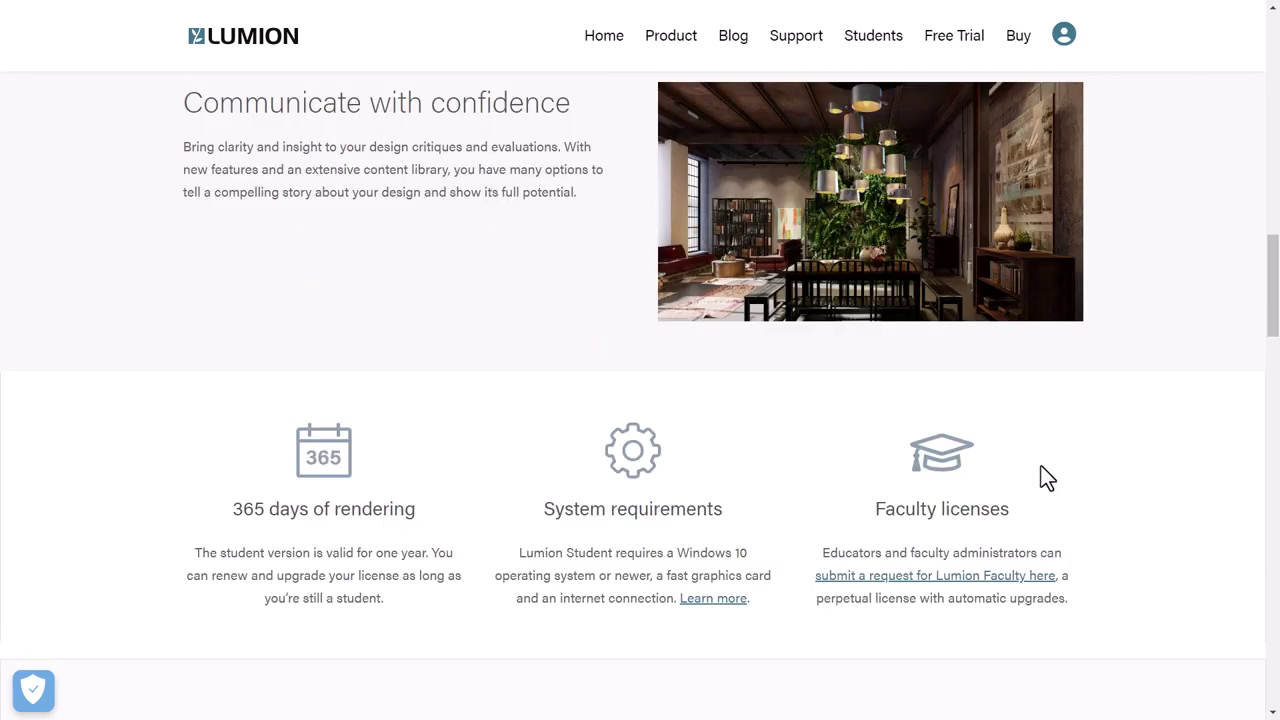
scroll(1053, 466, "down", 2)
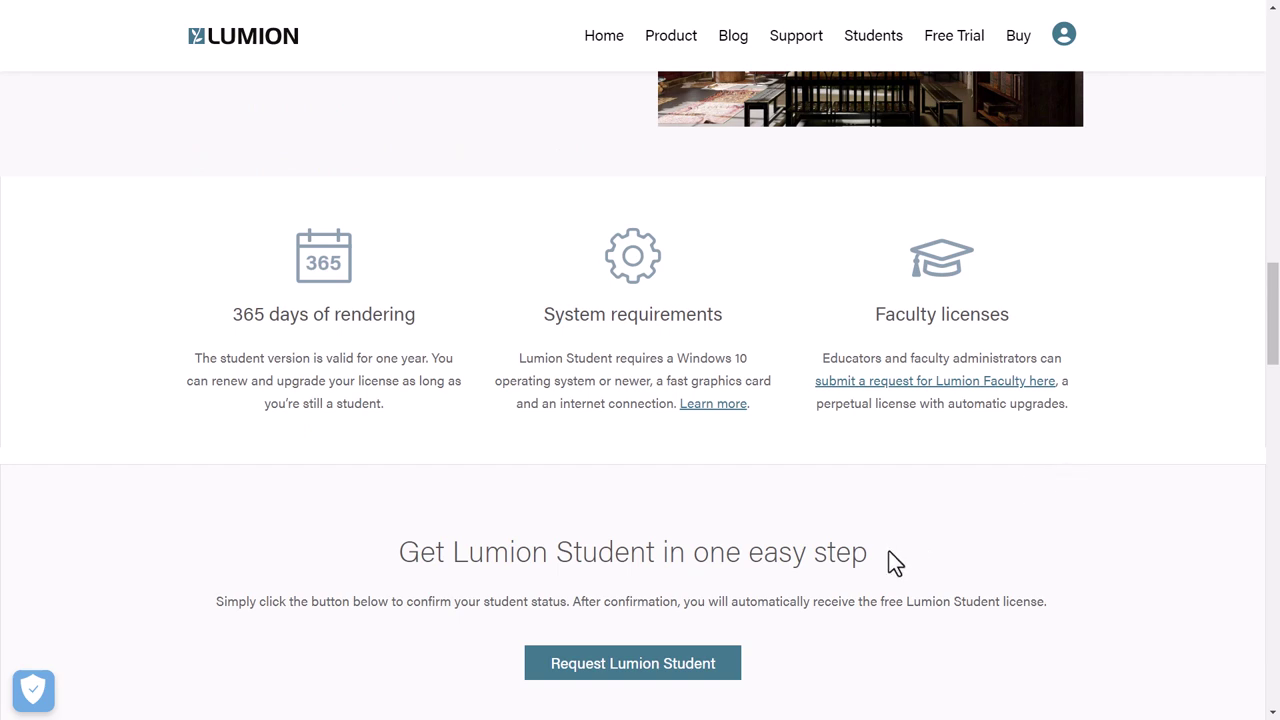
left_click(667, 681)
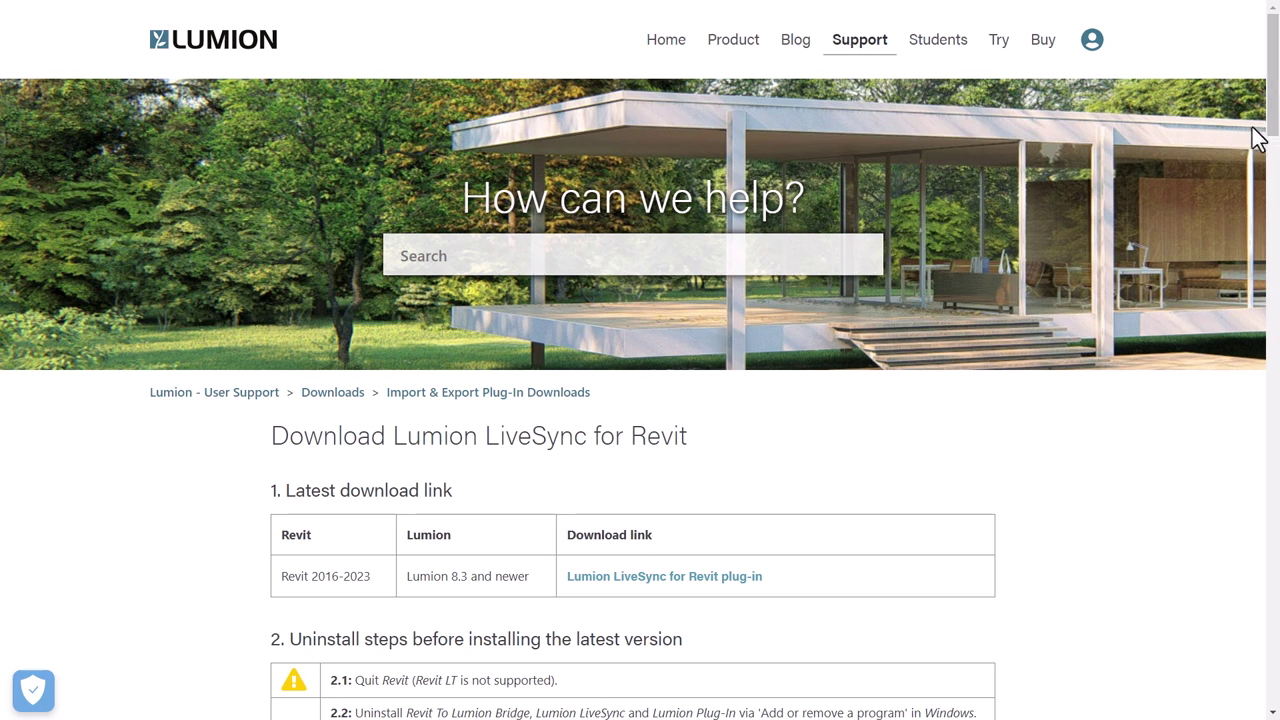
- Look through the download and installation page for the Lumion LiveSync for Revit plug-in
left_click_drag(1272, 120, 1275, 187)
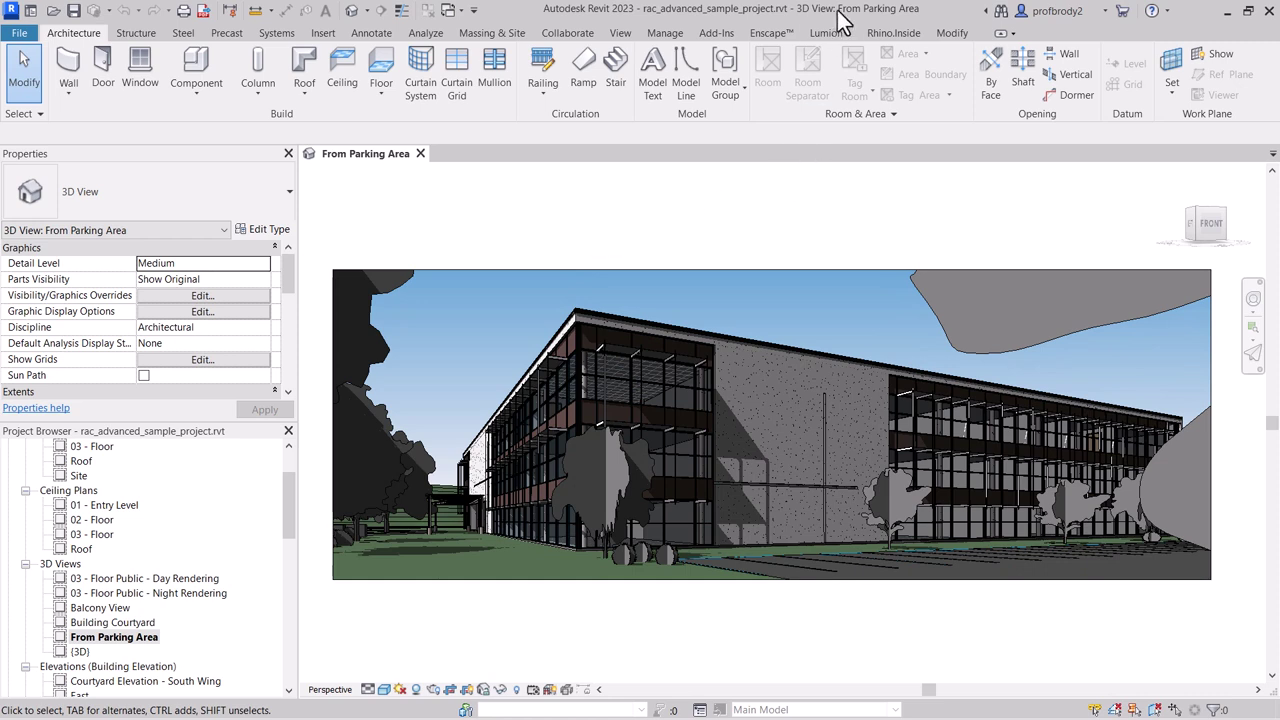
- In Revit, inspect the Lumion LiveSync settings without changing them, and start LiveSync for the From Parking Area view, launching Lumion
left_click(828, 33)
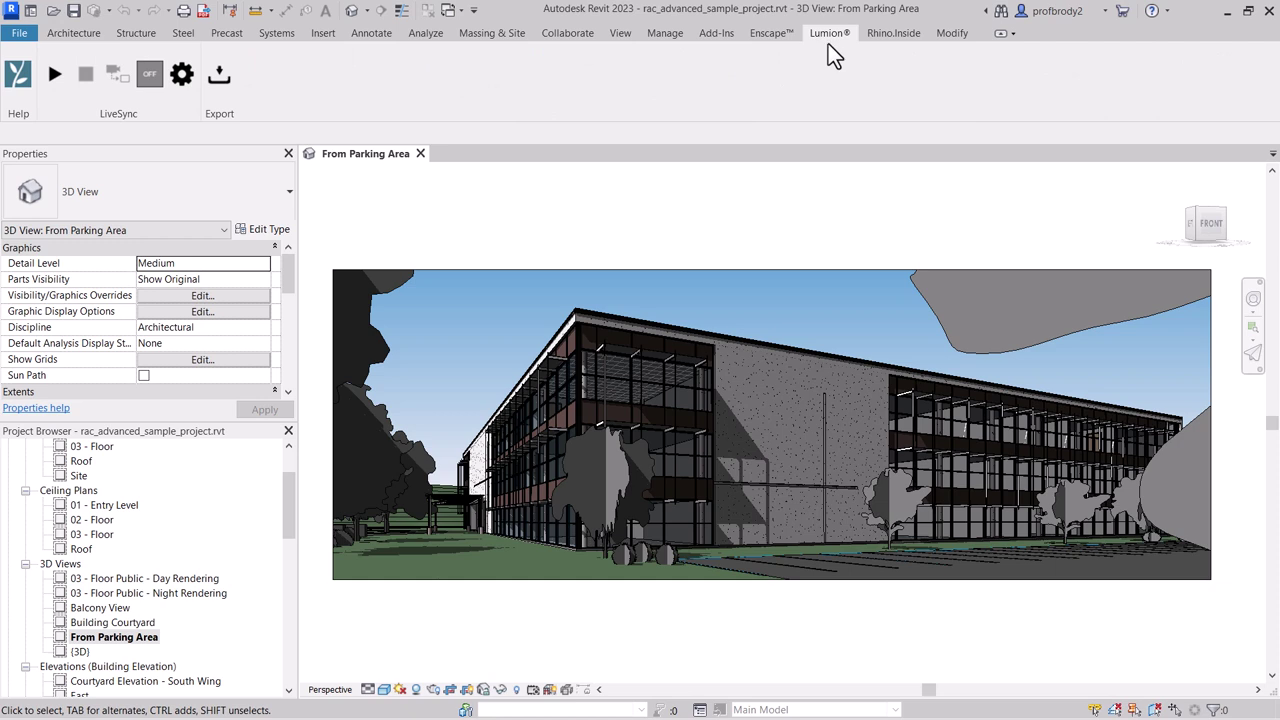
left_click(182, 76)
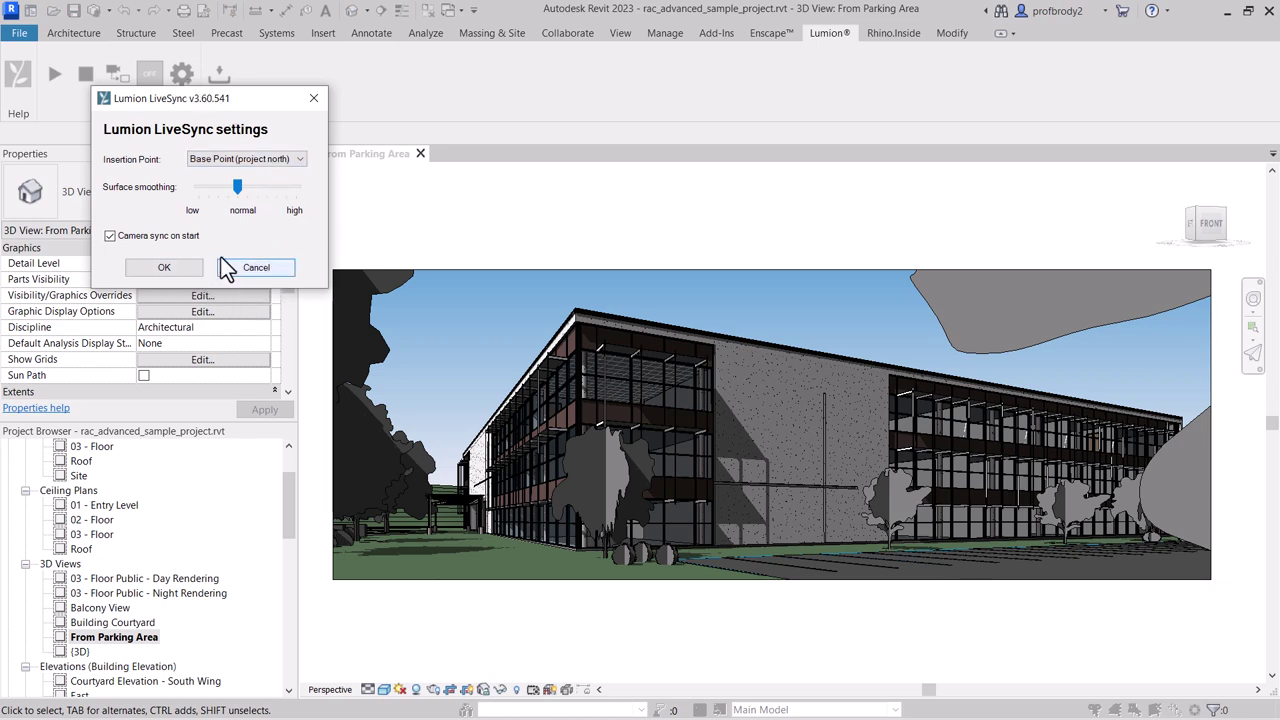
left_click(316, 105)
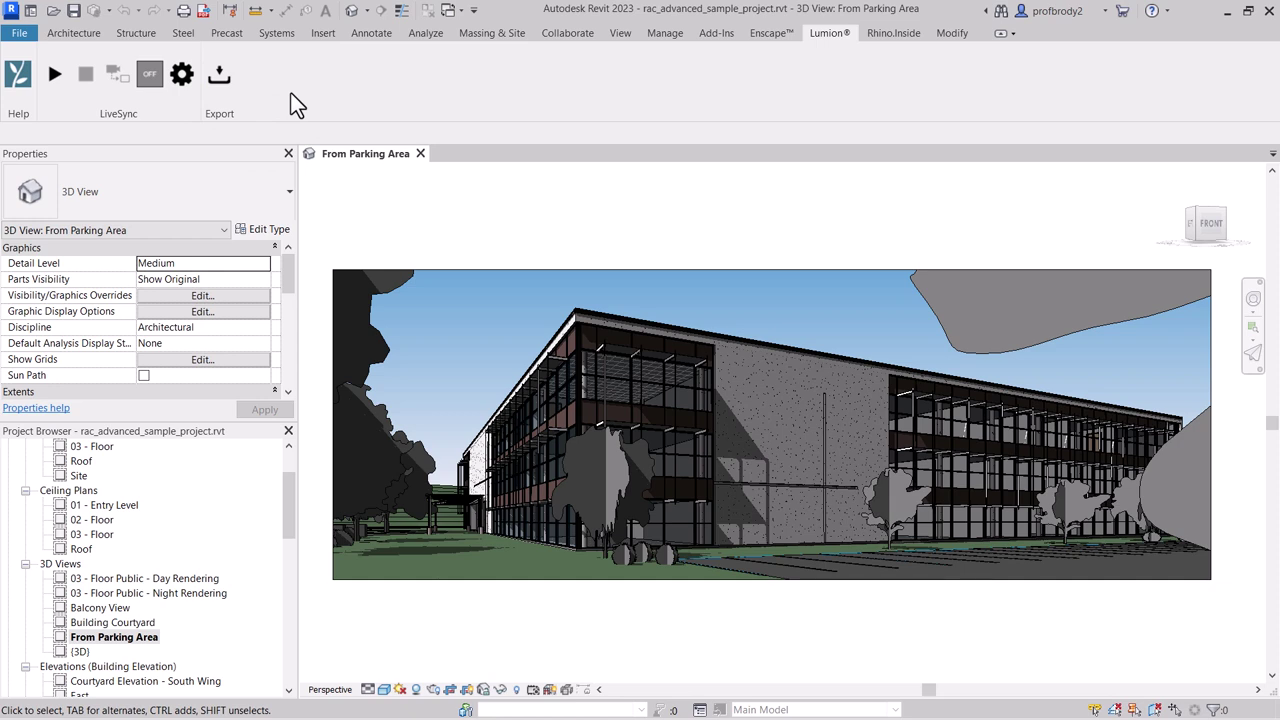
left_click(54, 83)
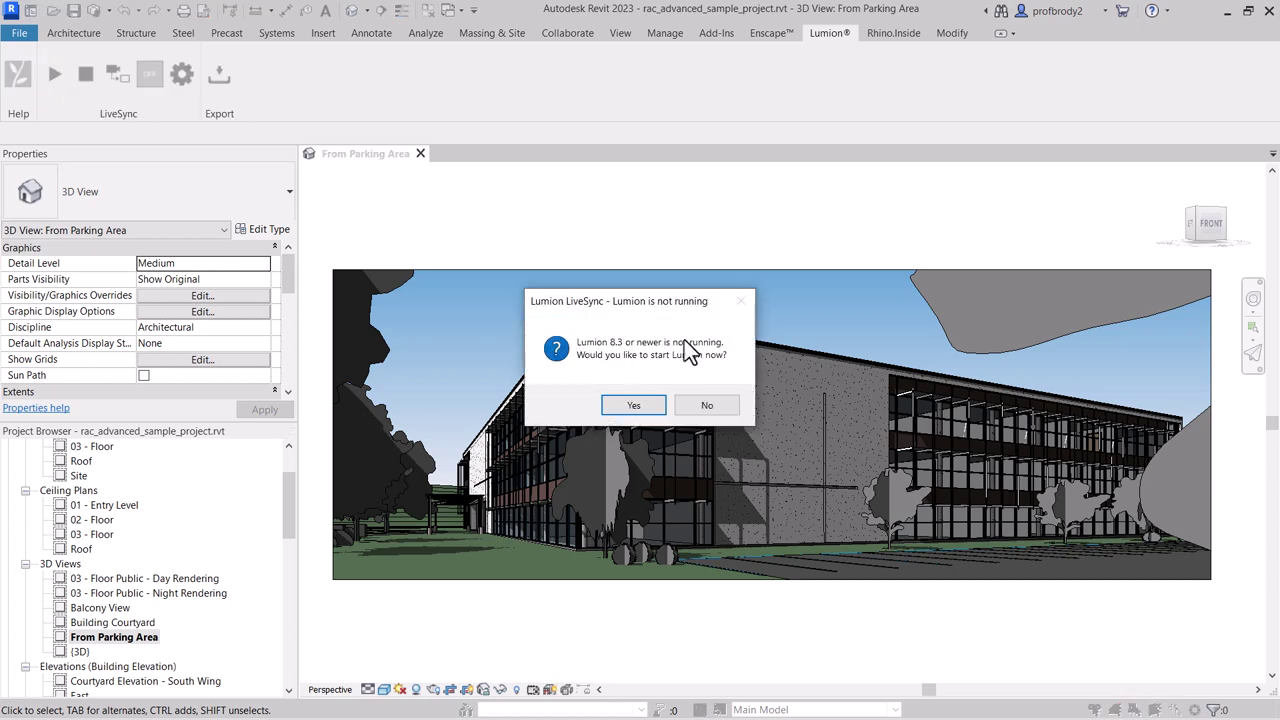
left_click(633, 406)
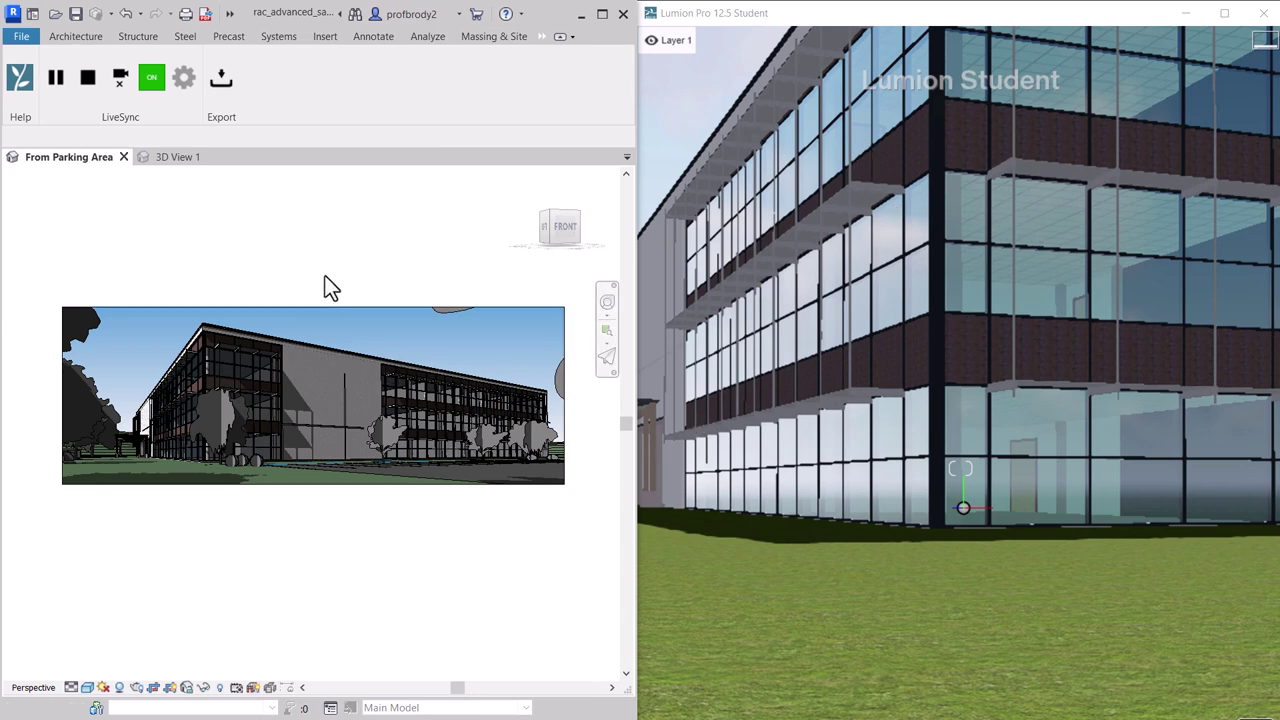
- Orbit and zoom the From Parking Area view in Revit and compare how the Lumion camera follows it
scroll(296, 410, "down", 1)
scroll(298, 415, "up", 1)
scroll(324, 494, "down", 1)
scroll(340, 510, "down", 1)
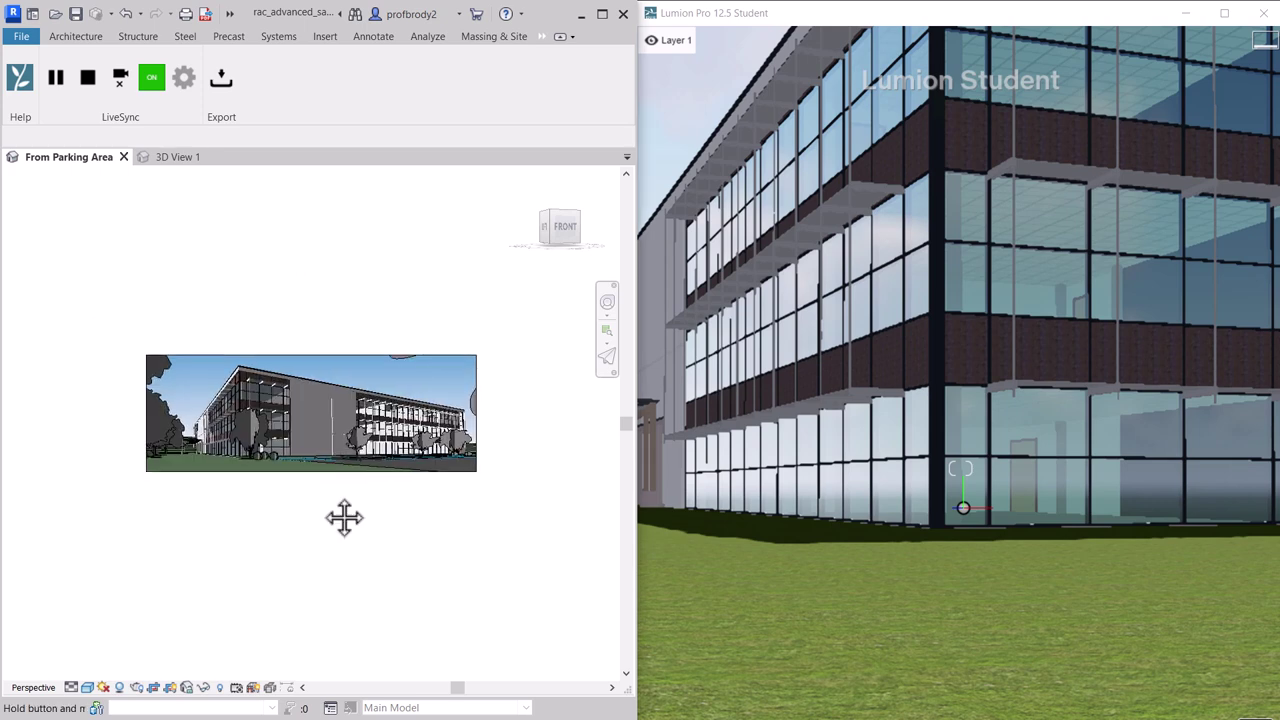
scroll(343, 505, "up", 3)
middle_click_drag(377, 501, 439, 486, "shift")
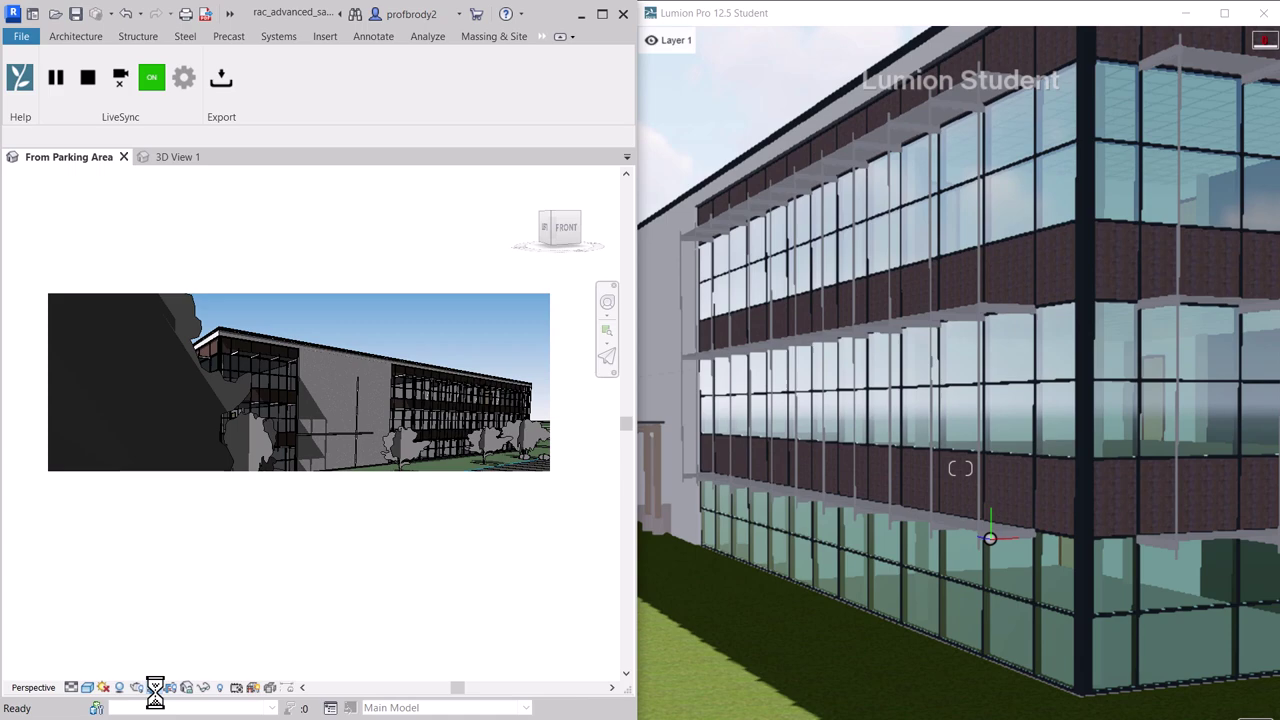
scroll(360, 508, "down", 5)
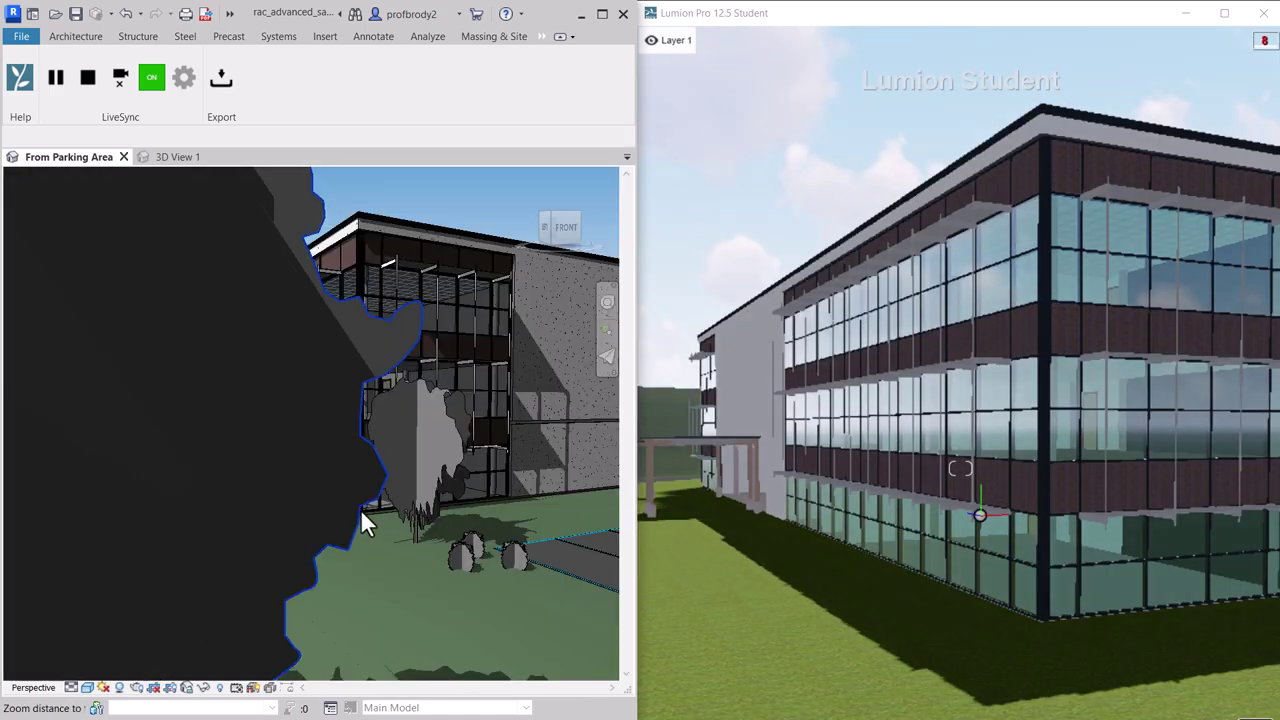
scroll(356, 476, "up", 3)
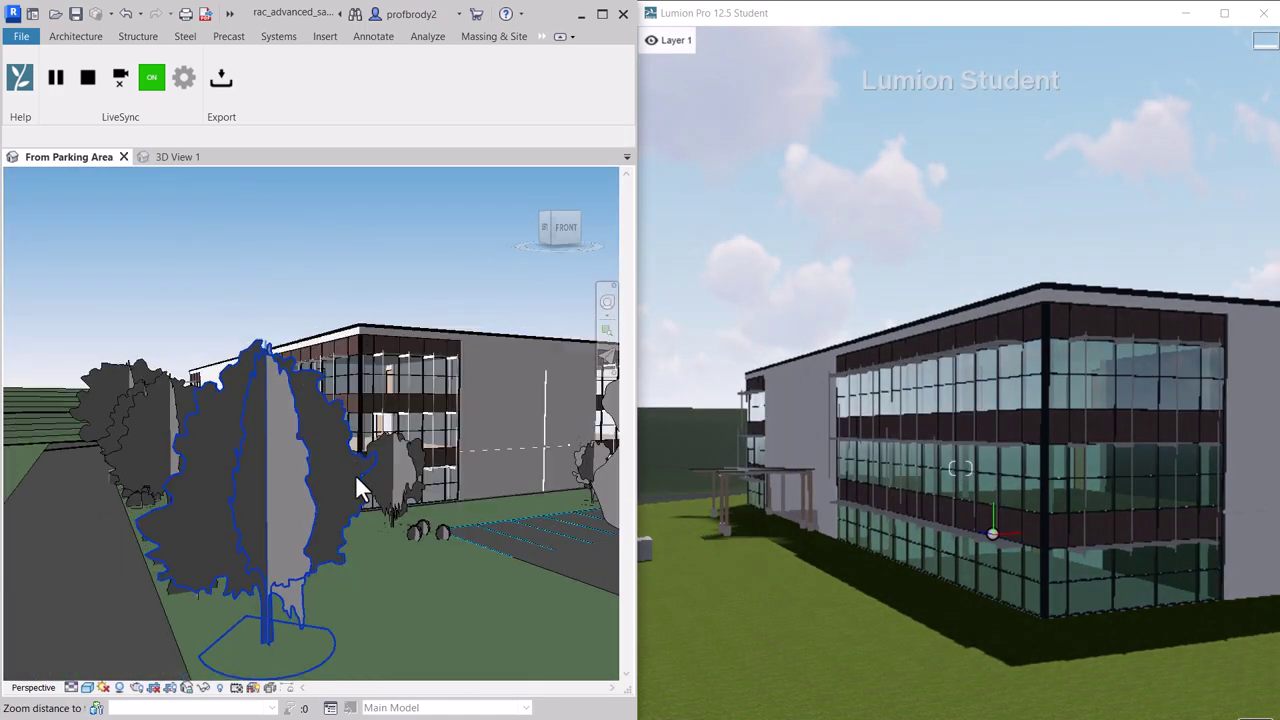
scroll(326, 472, "down", 5)
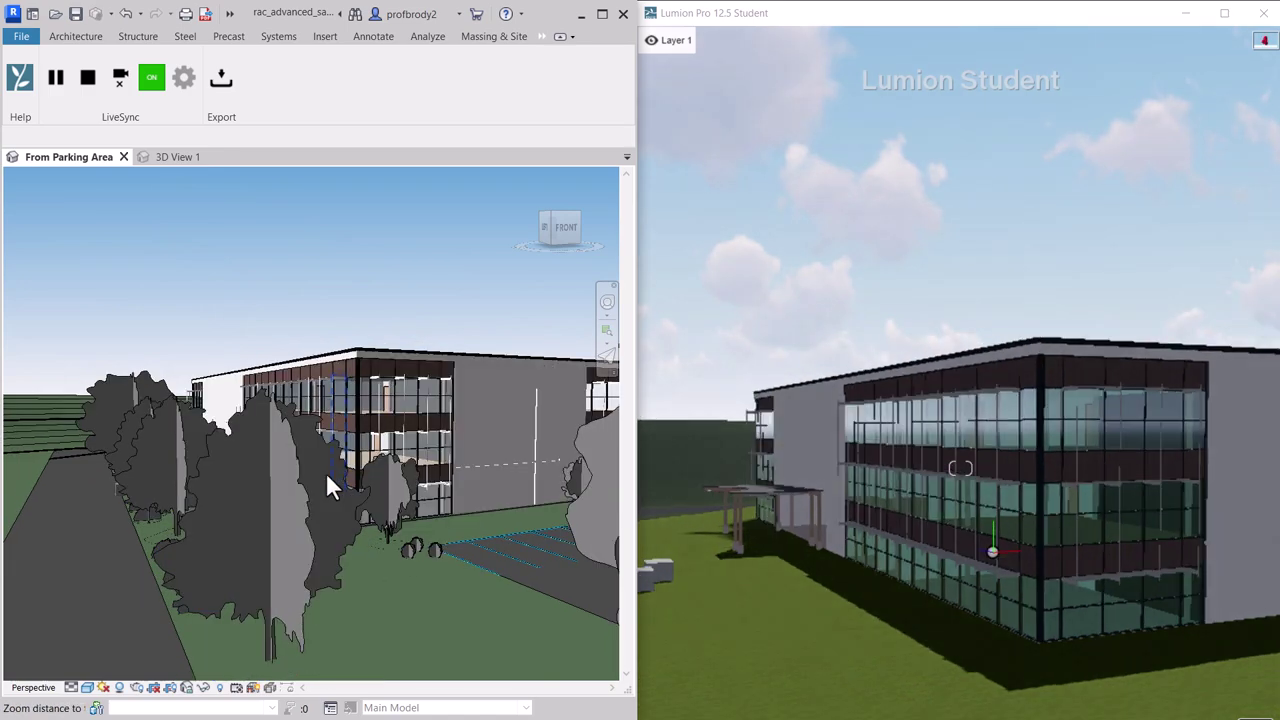
middle_click_drag(331, 489, 329, 529, "shift")
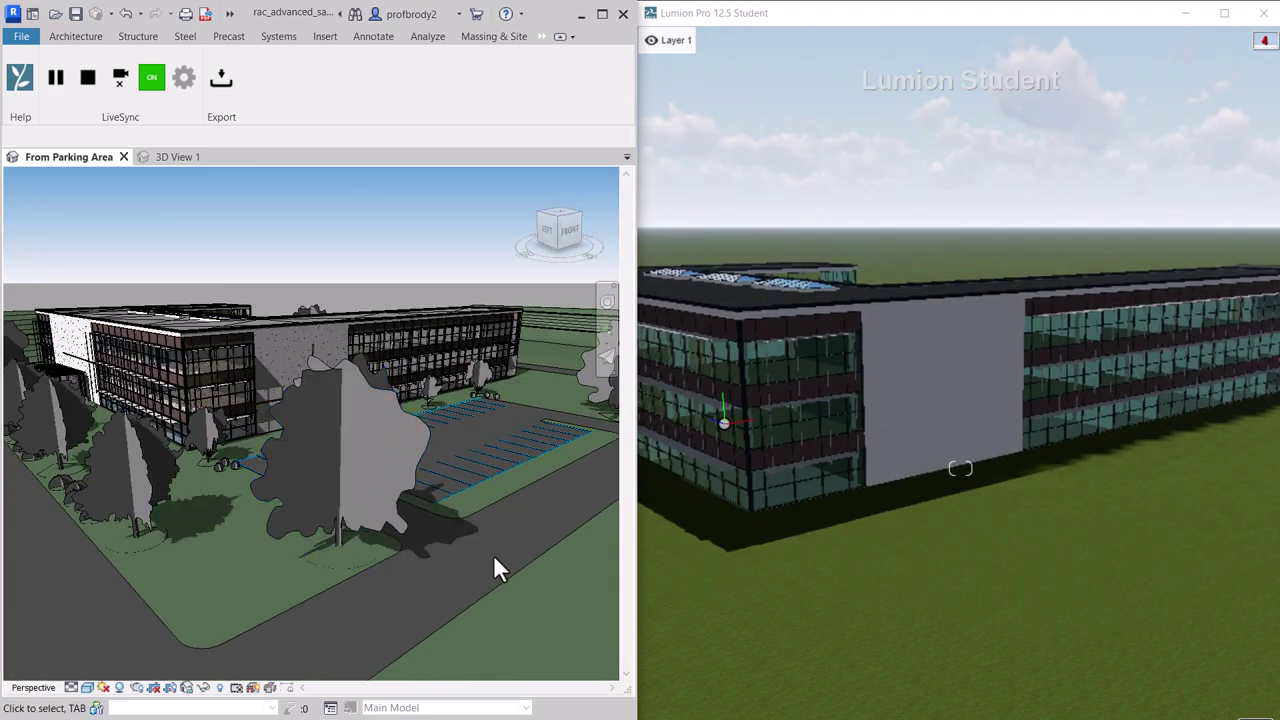
middle_click_drag(499, 559, 404, 469, "shift")
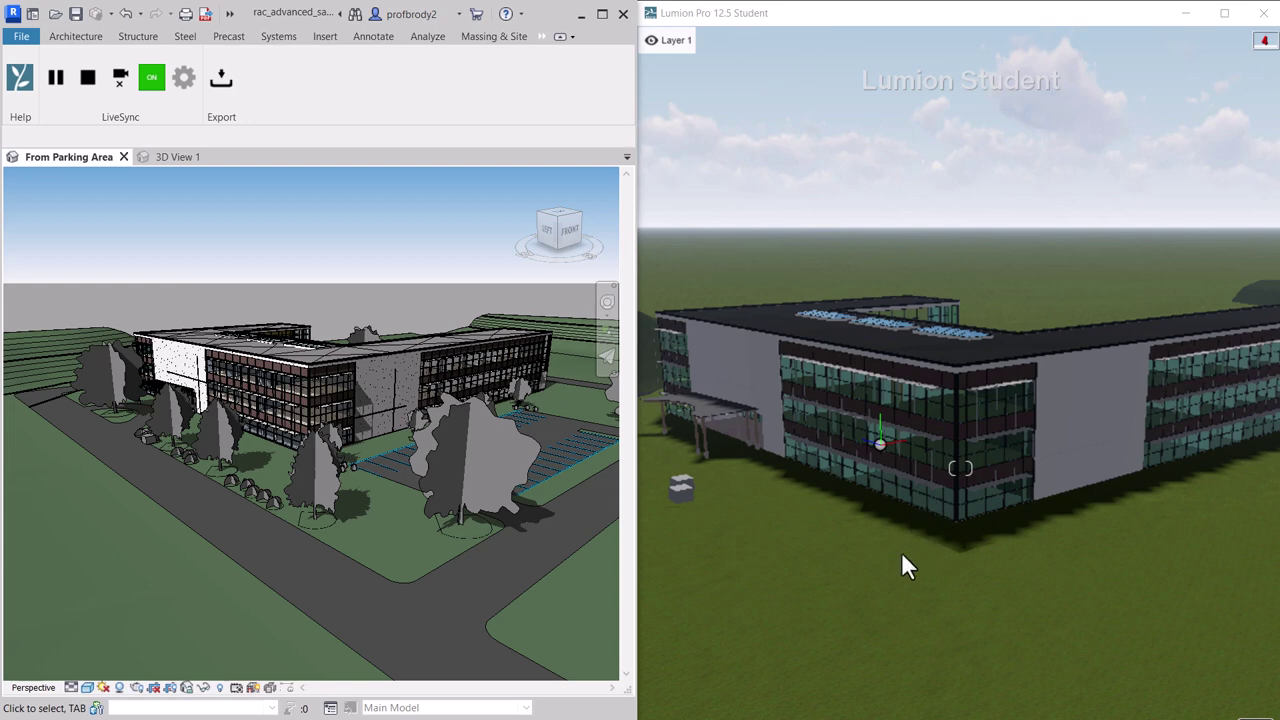
- Switch to Lumion, select the imported rac advanced sample project model and raise it slightly above the default landscape
scroll(894, 448, "down", 5)
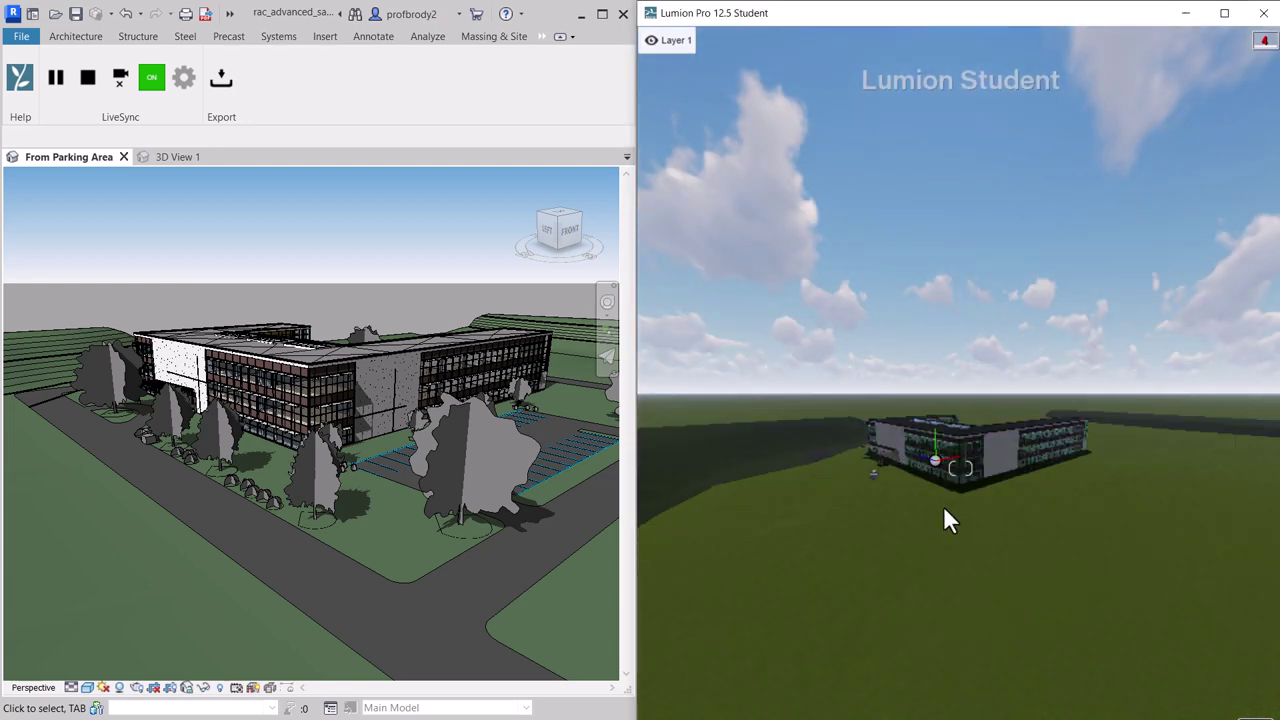
scroll(955, 470, "up", 3)
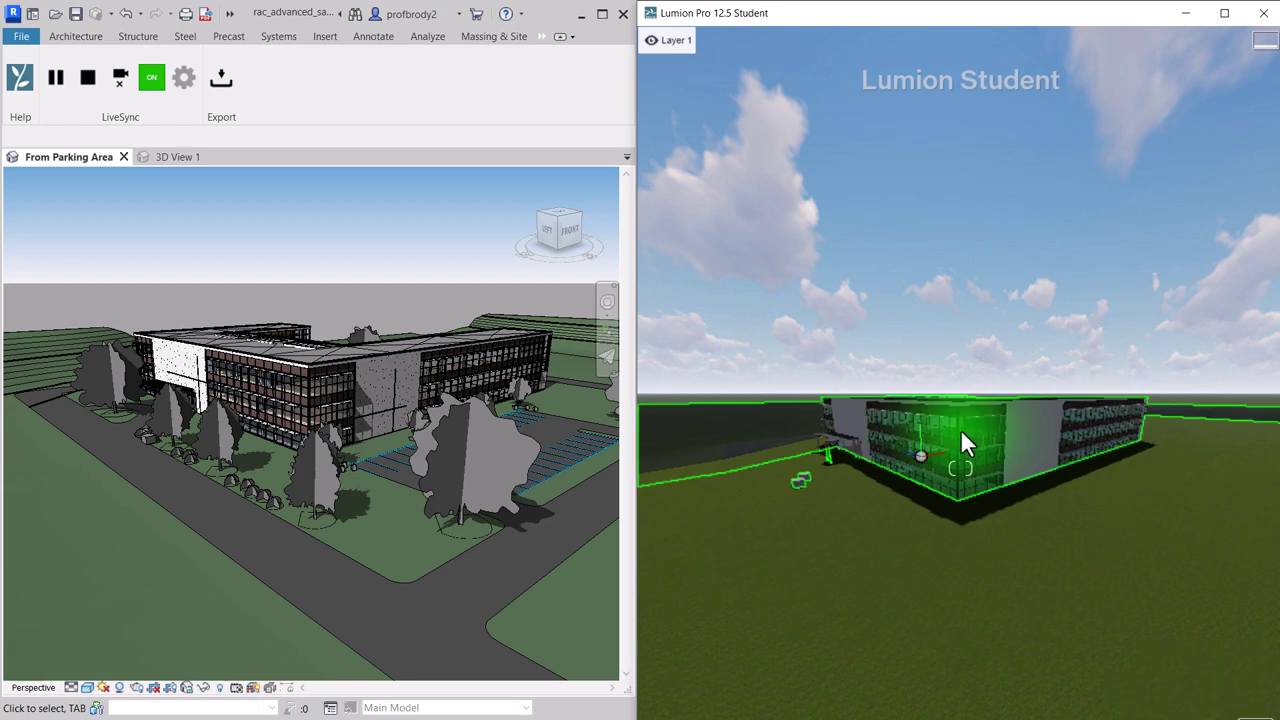
left_click(960, 428)
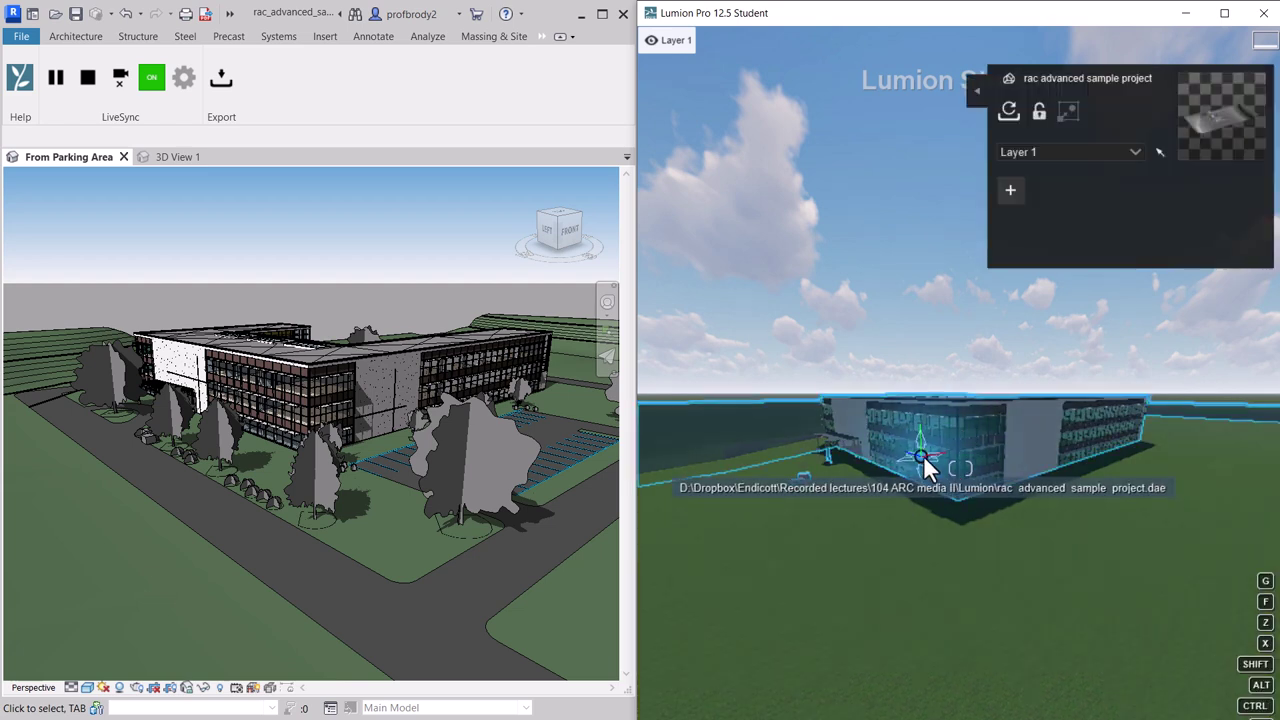
mouse_move(923, 455)
left_mouse_down()
mouse_move(921, 444)
mouse_move(933, 479)
mouse_move(914, 469)
mouse_move(914, 449)
mouse_move(902, 486)
mouse_move(913, 456)
left_mouse_up()
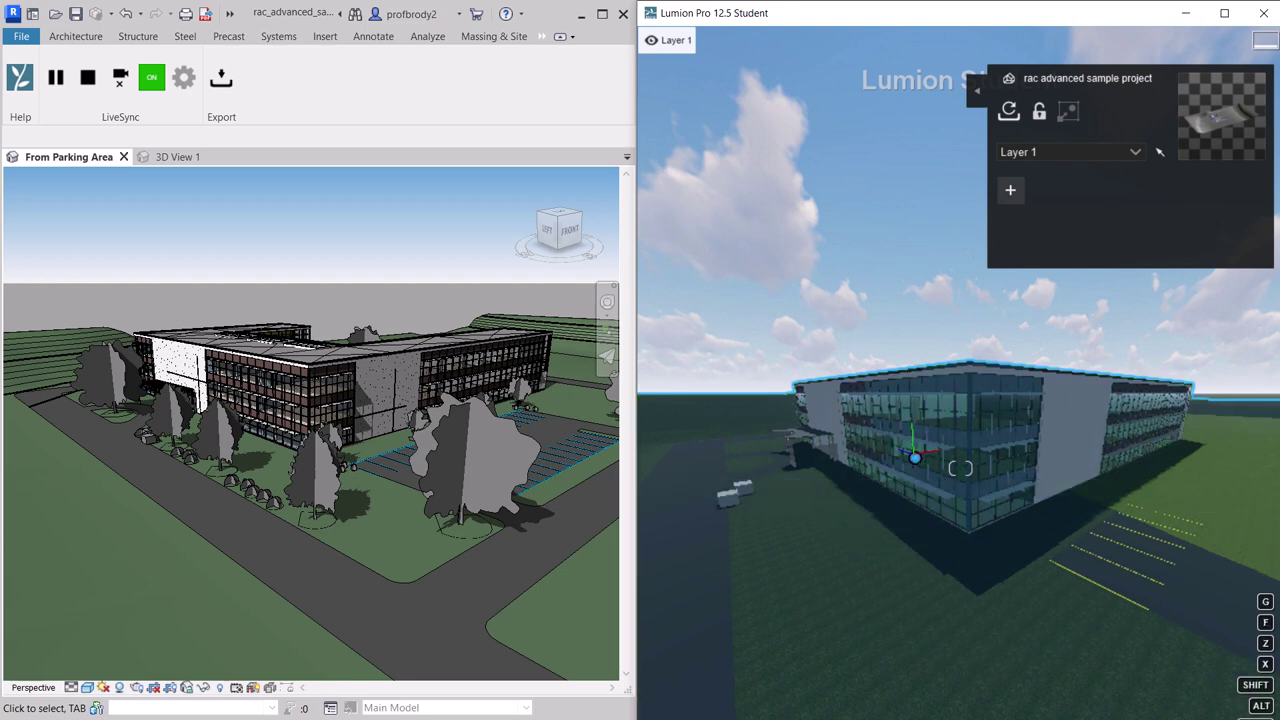
- Fly around the building in Lumion and examine the raised model with its terrain, roads and parking from several distances
left_click_drag(876, 405, 940, 512)
key("w")
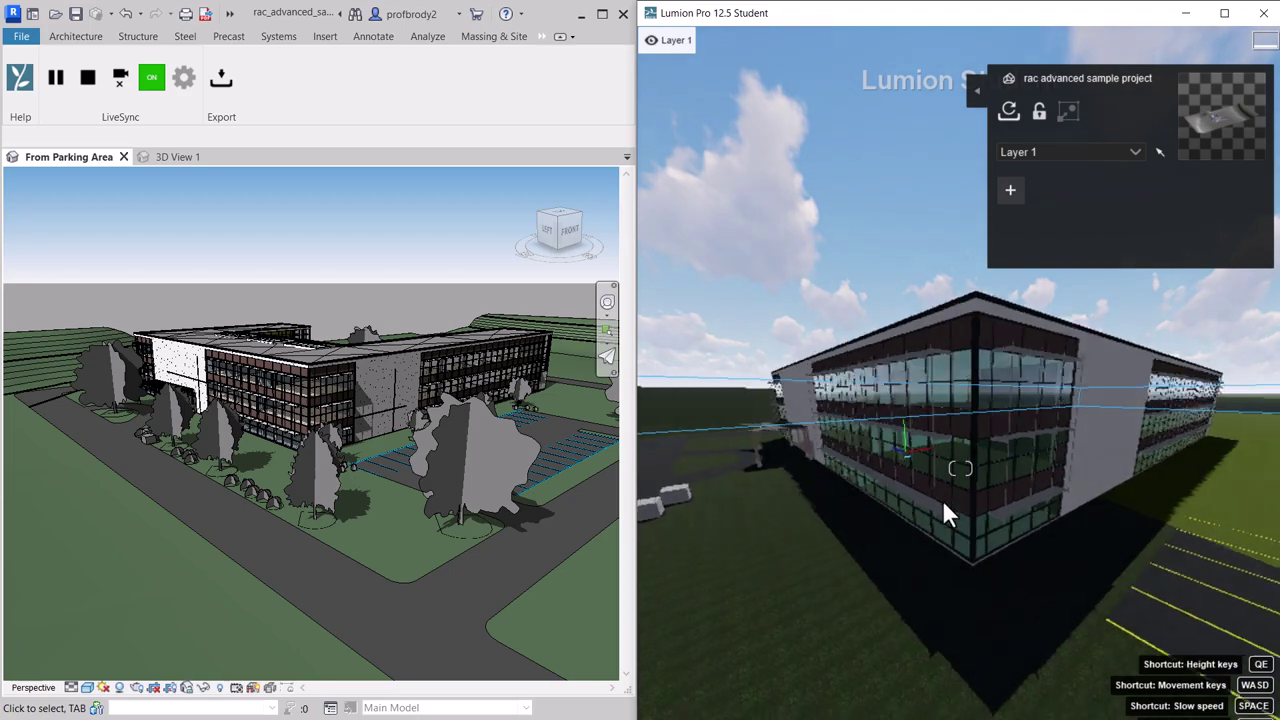
right_click_drag(940, 512, 947, 502)
key("s")
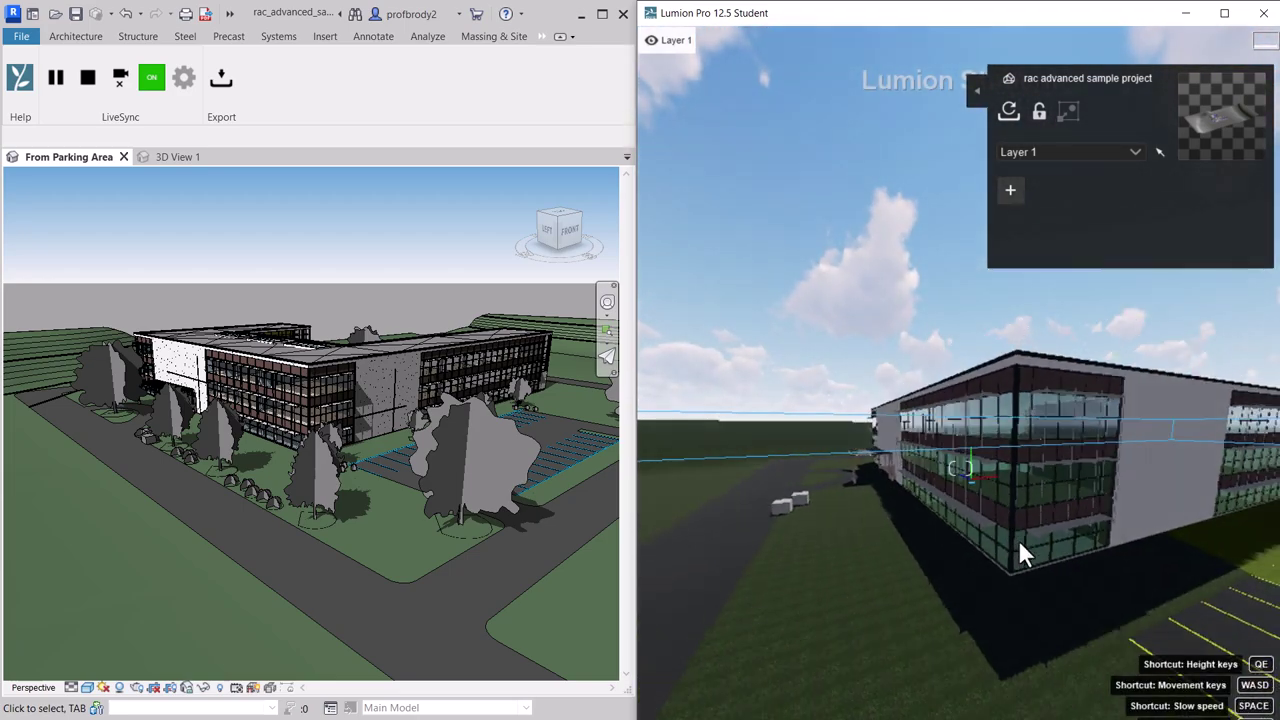
scroll(826, 600, "down", 3)
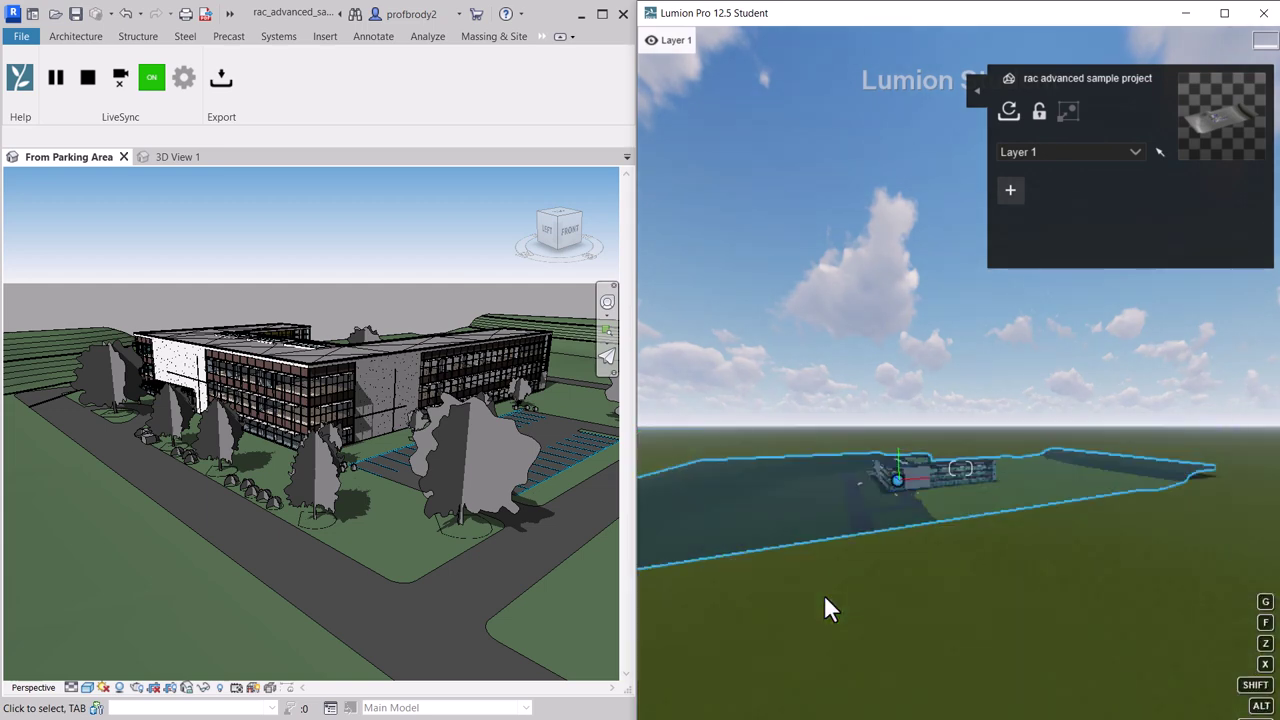
right_click_drag(871, 476, 821, 494)
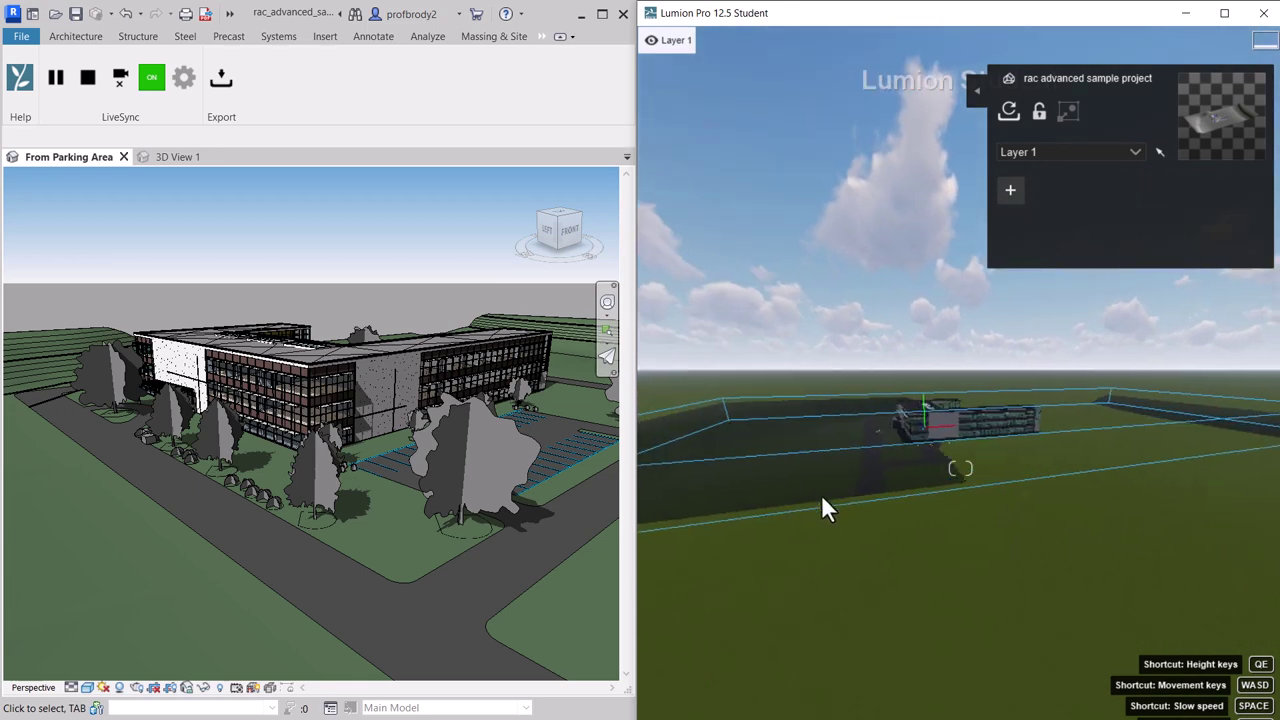
scroll(858, 468, "up", 5)
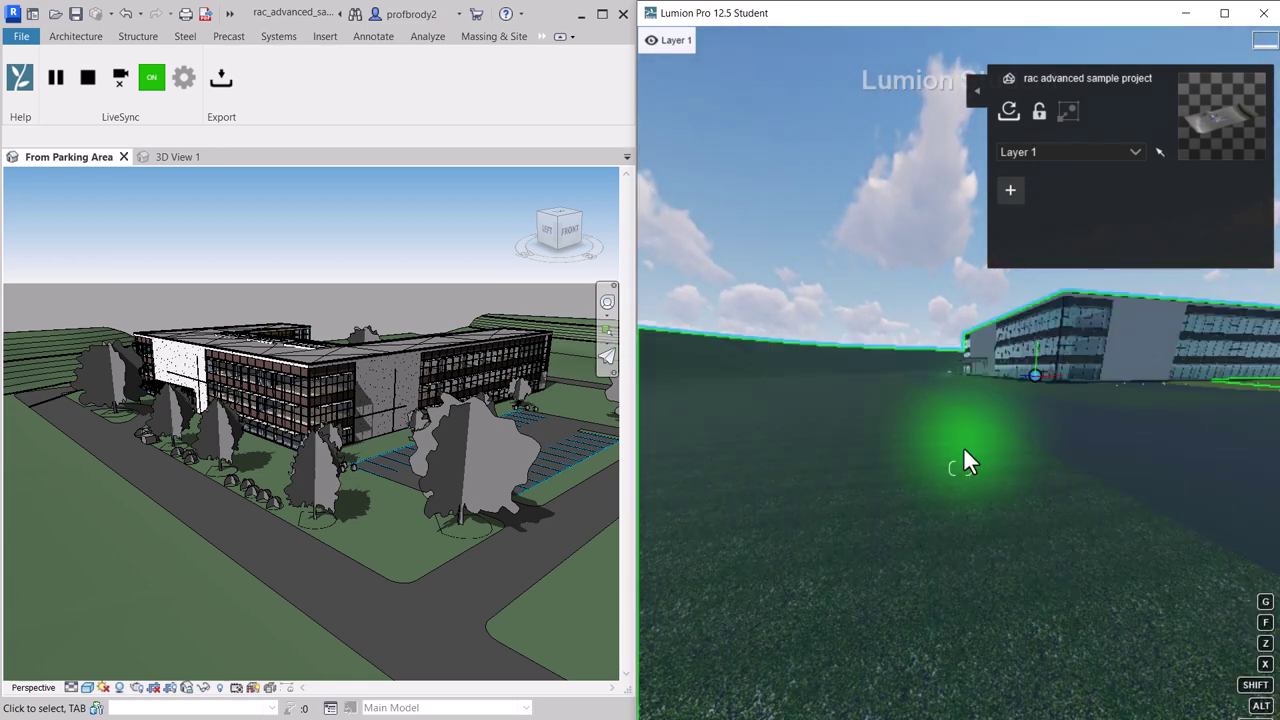
scroll(971, 420, "down", 3)
right_click_drag(960, 468, 962, 406)
scroll(962, 406, "up", 2)
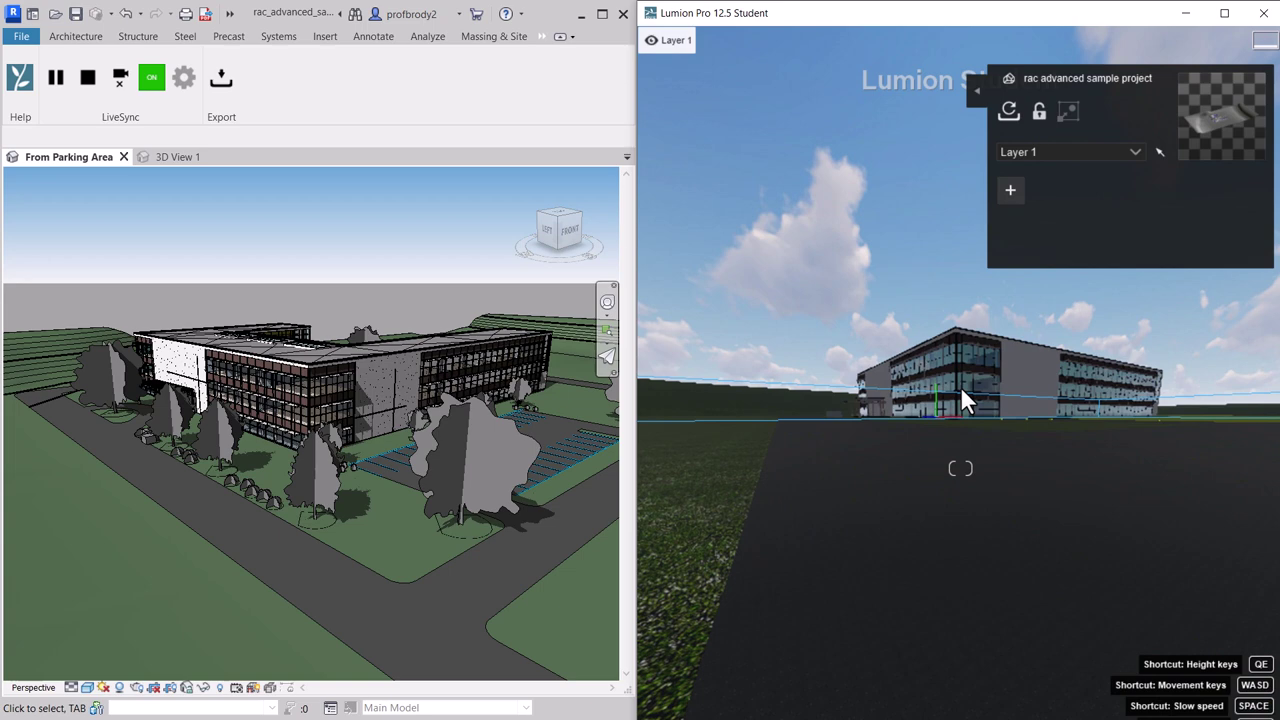
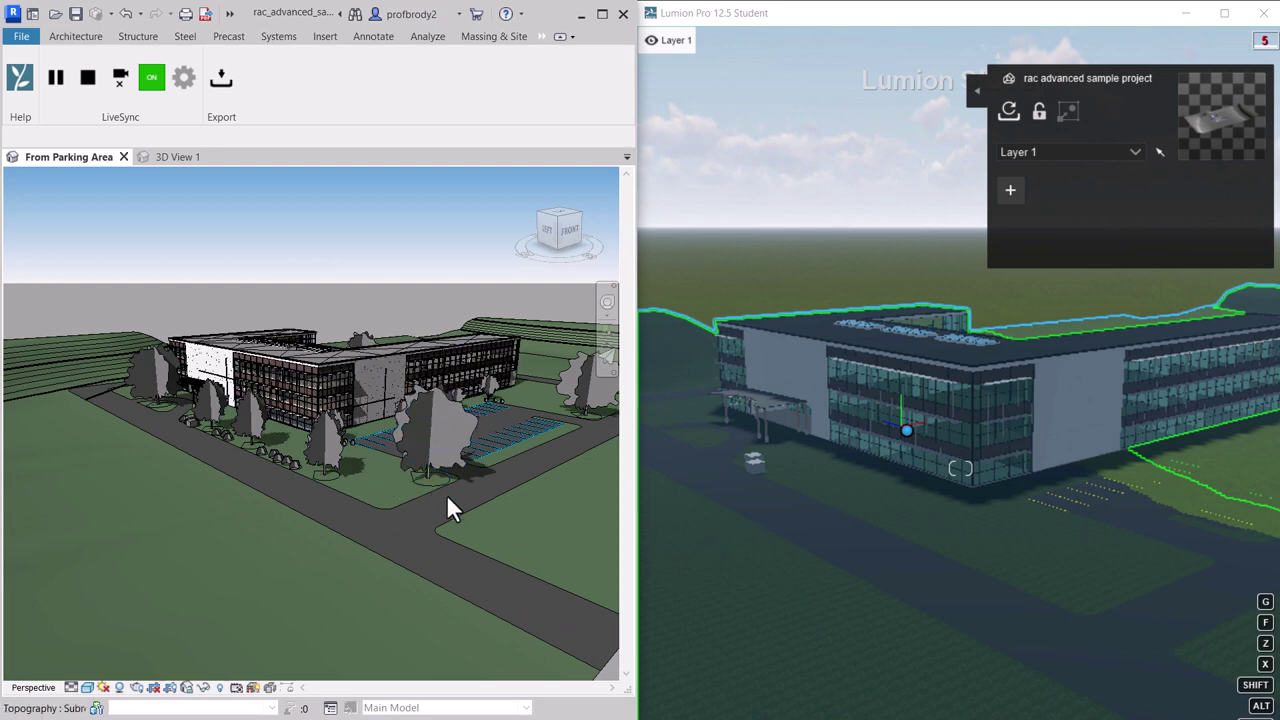
- Switch to Revit and delete the building's main roof, resolving the curtain wall mullion error by deleting the affected elements
scroll(338, 398, "up", 5)
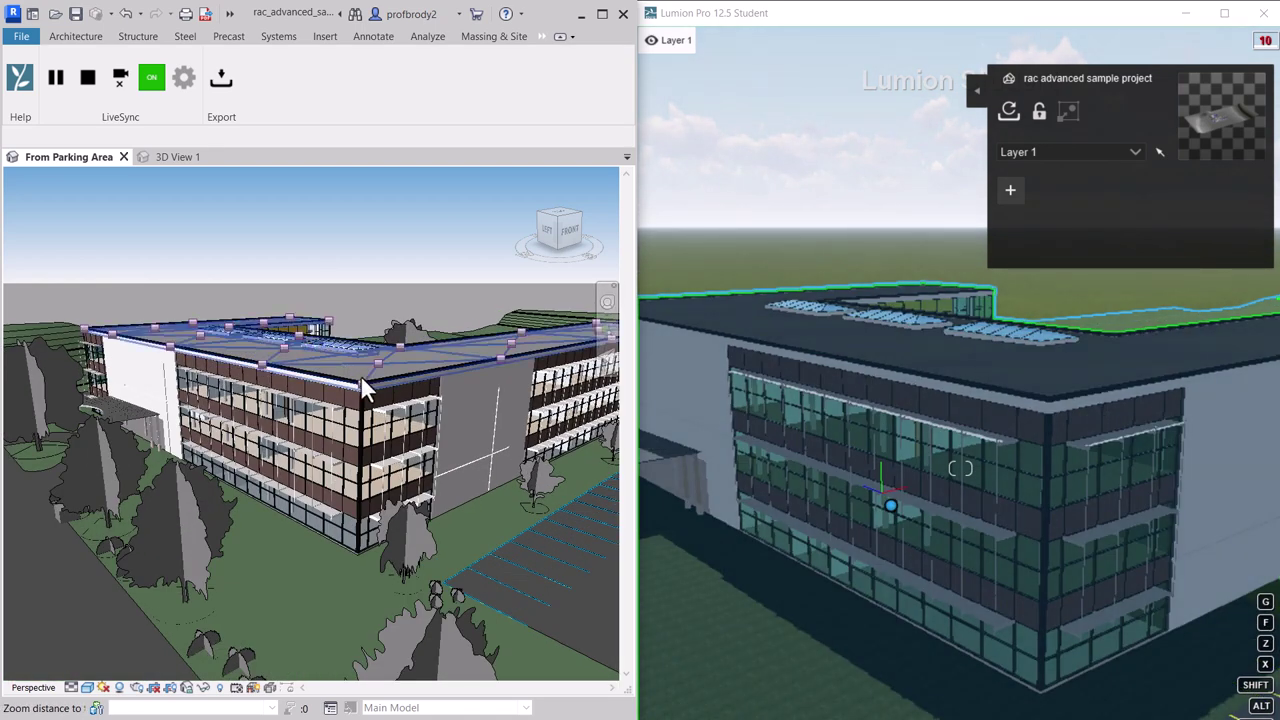
left_click(361, 377)
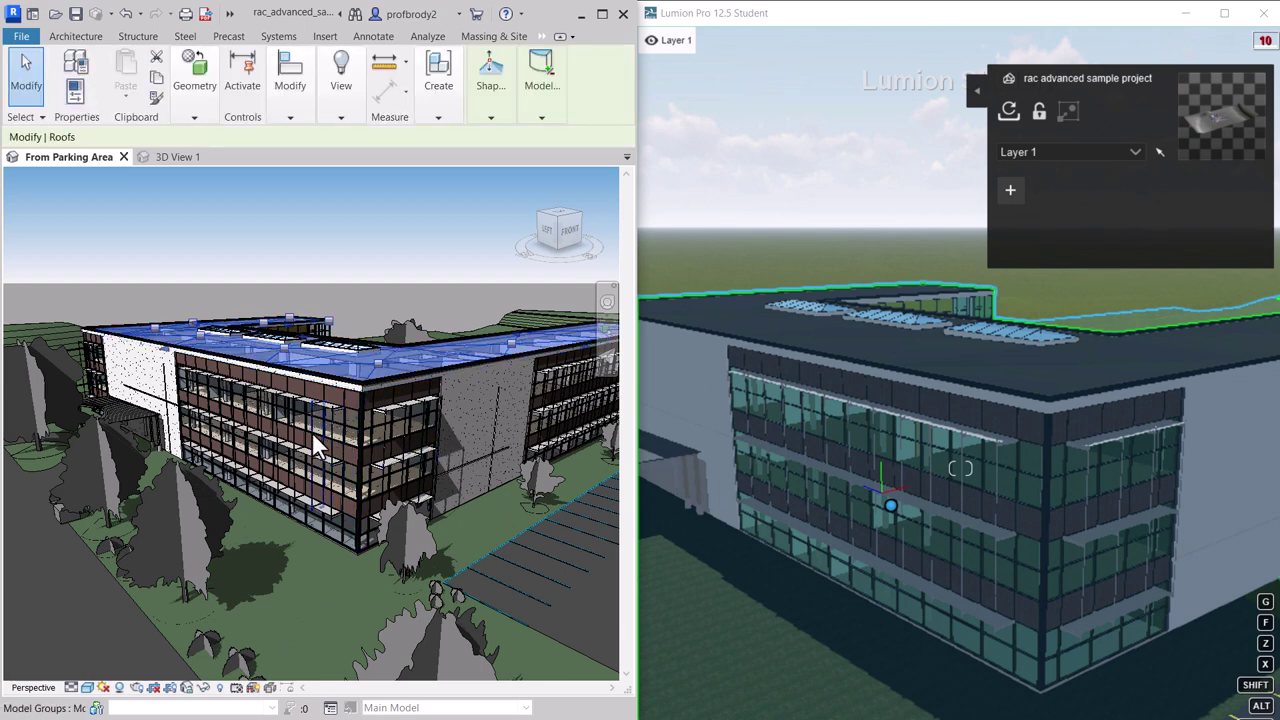
key("Escape")
key("Delete")
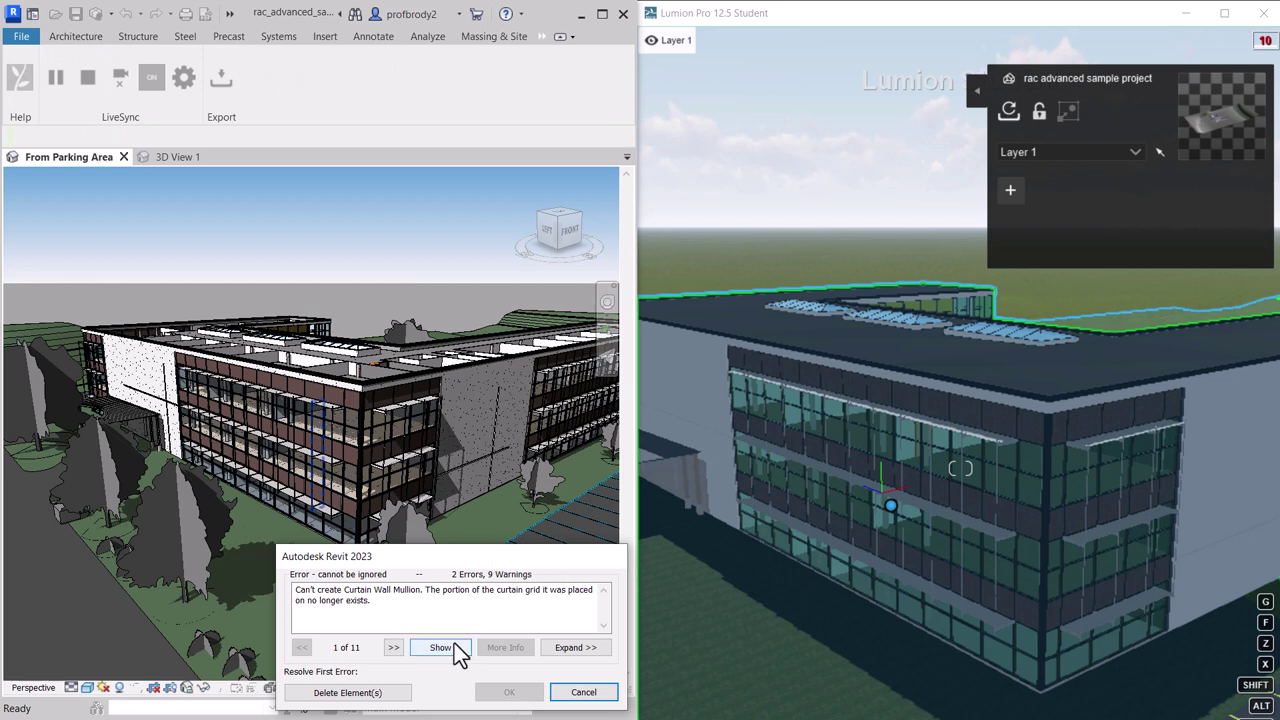
left_click(394, 693)
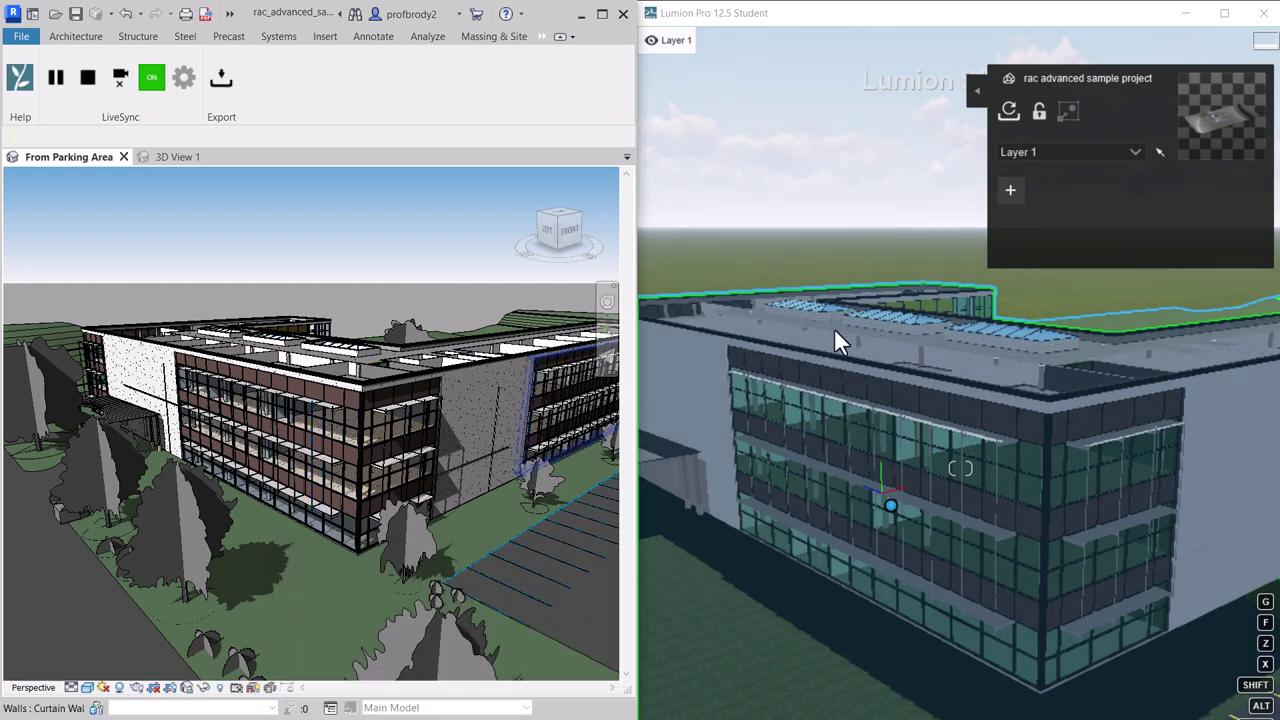
- Fly around the office building in Lumion and examine it with its surrounding terrain from closer and farther viewpoints
scroll(895, 442, "up", 5)
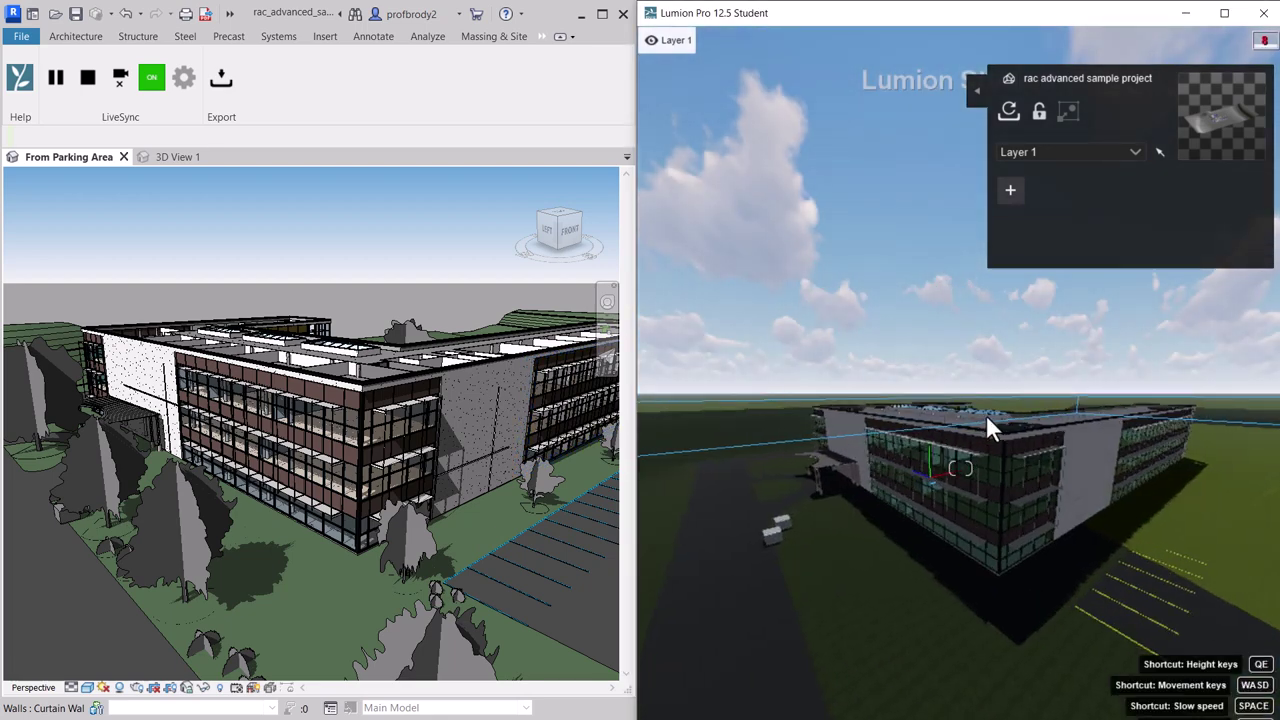
right_click_drag(988, 395, 950, 430)
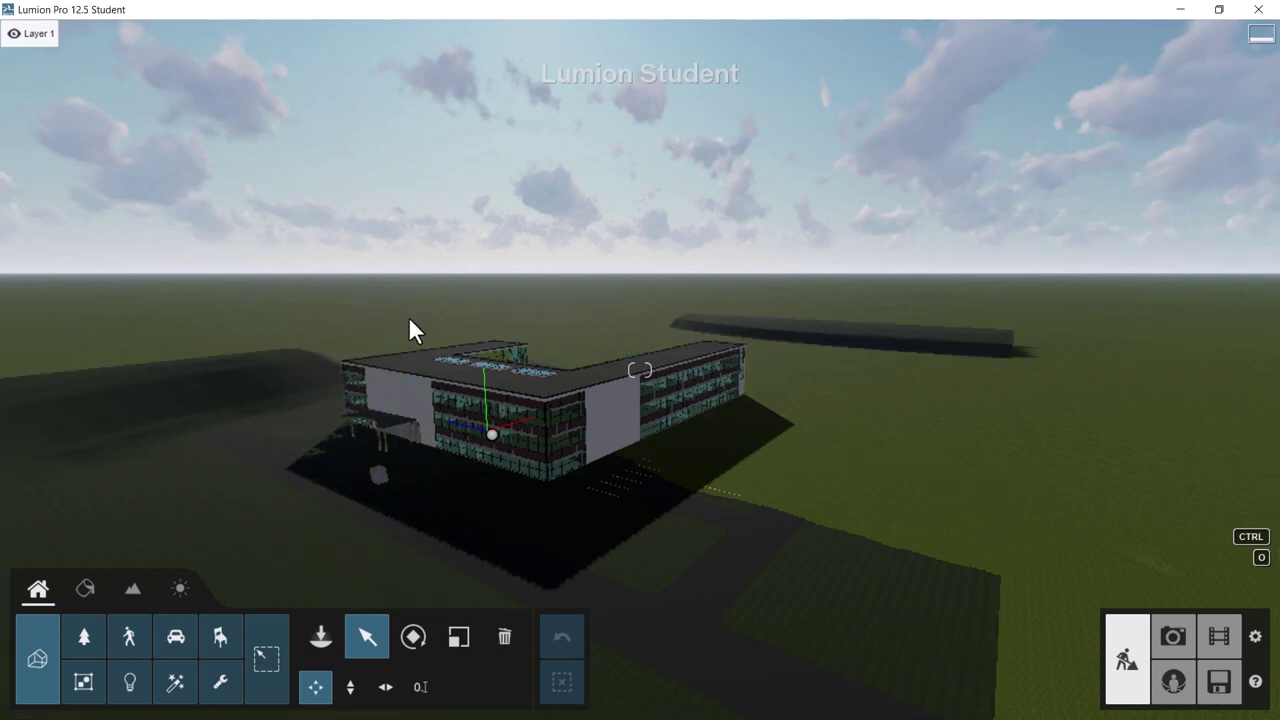
mouse_move(1031, 449)
right_mouse_down()
mouse_move(1255, 452)
mouse_move(880, 448)
mouse_move(1043, 452)
right_mouse_up()
key("w")
key("s")
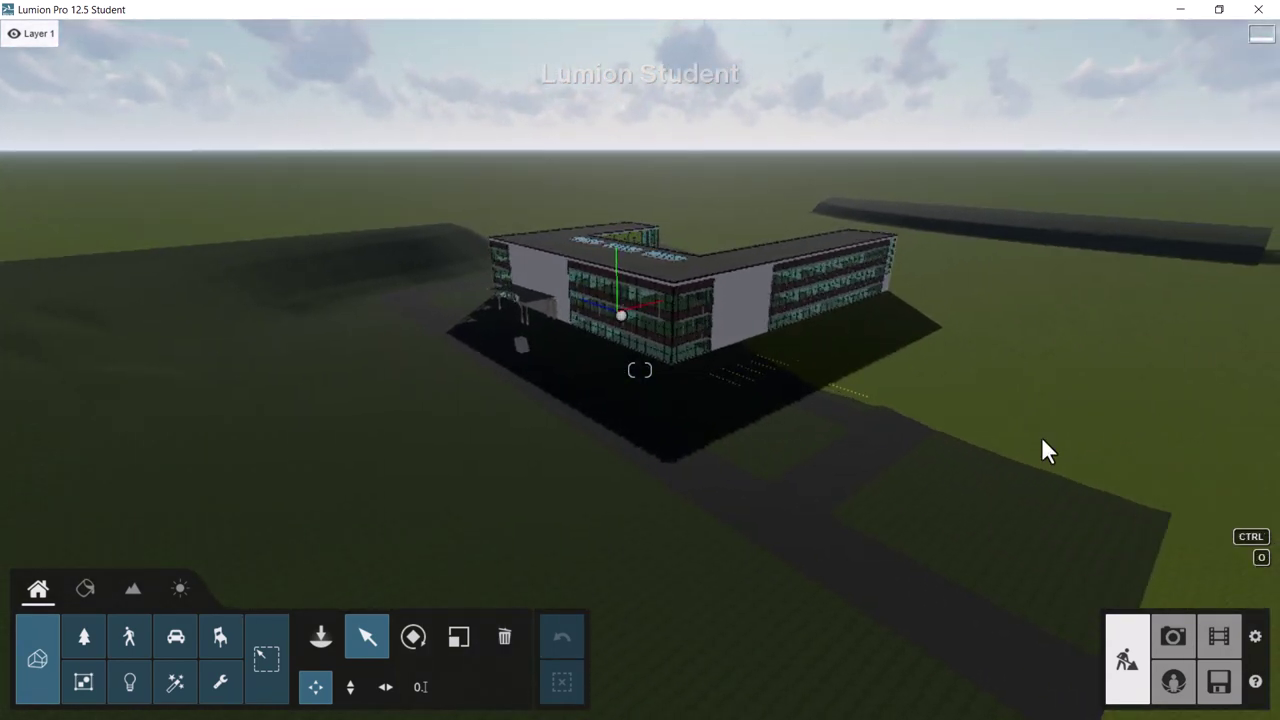
right_click_drag(934, 480, 1149, 495)
key("w")
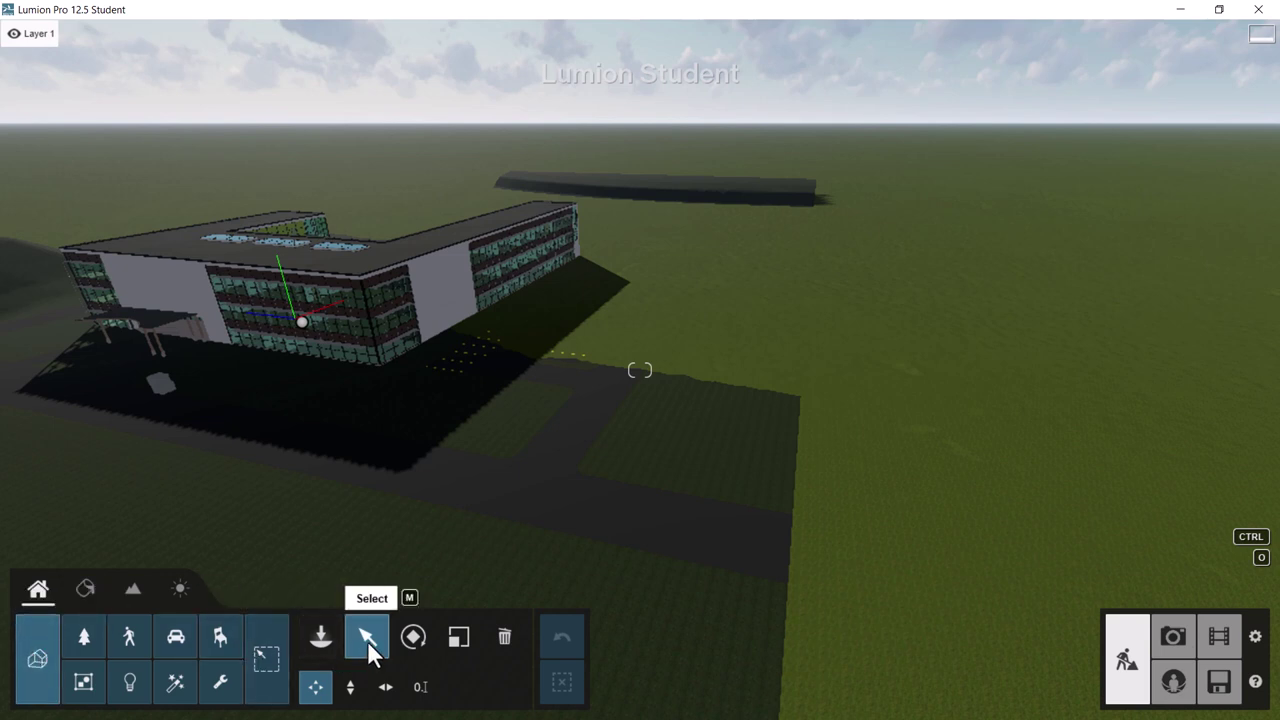
- Select the rac advanced sample project model in the scene and review the layers it can be assigned to
left_click(396, 381)
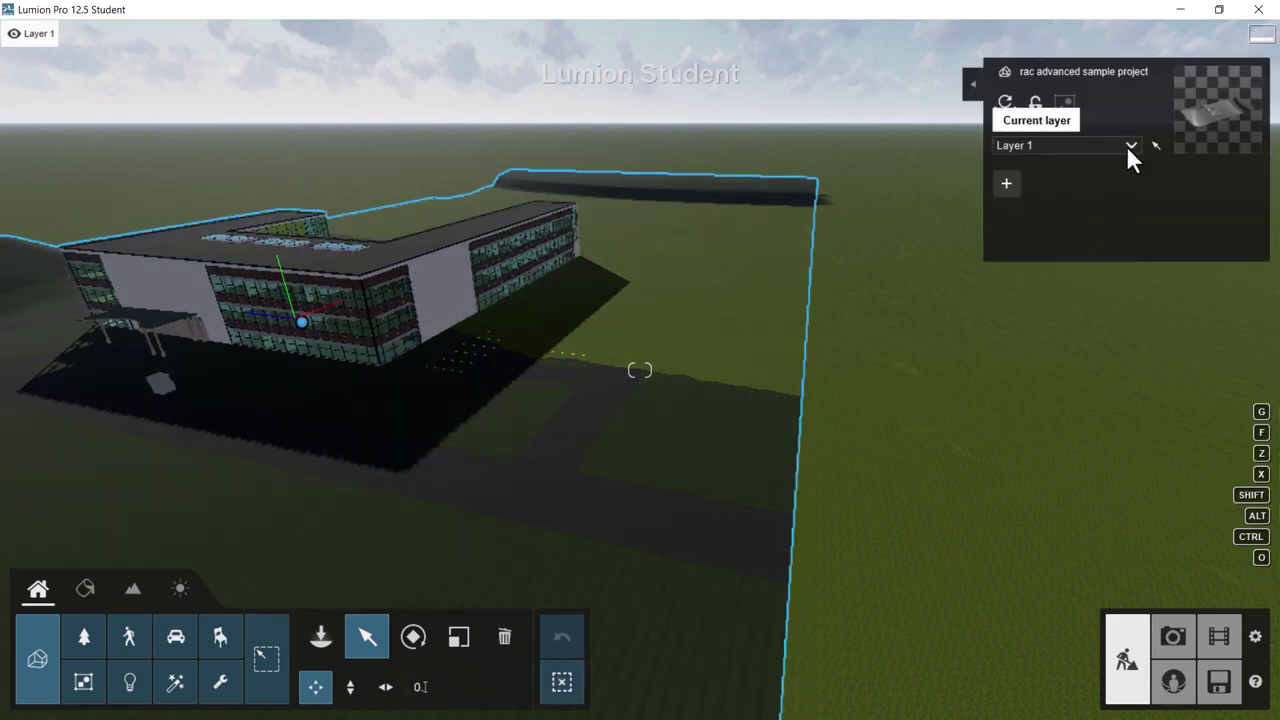
left_click(1130, 147)
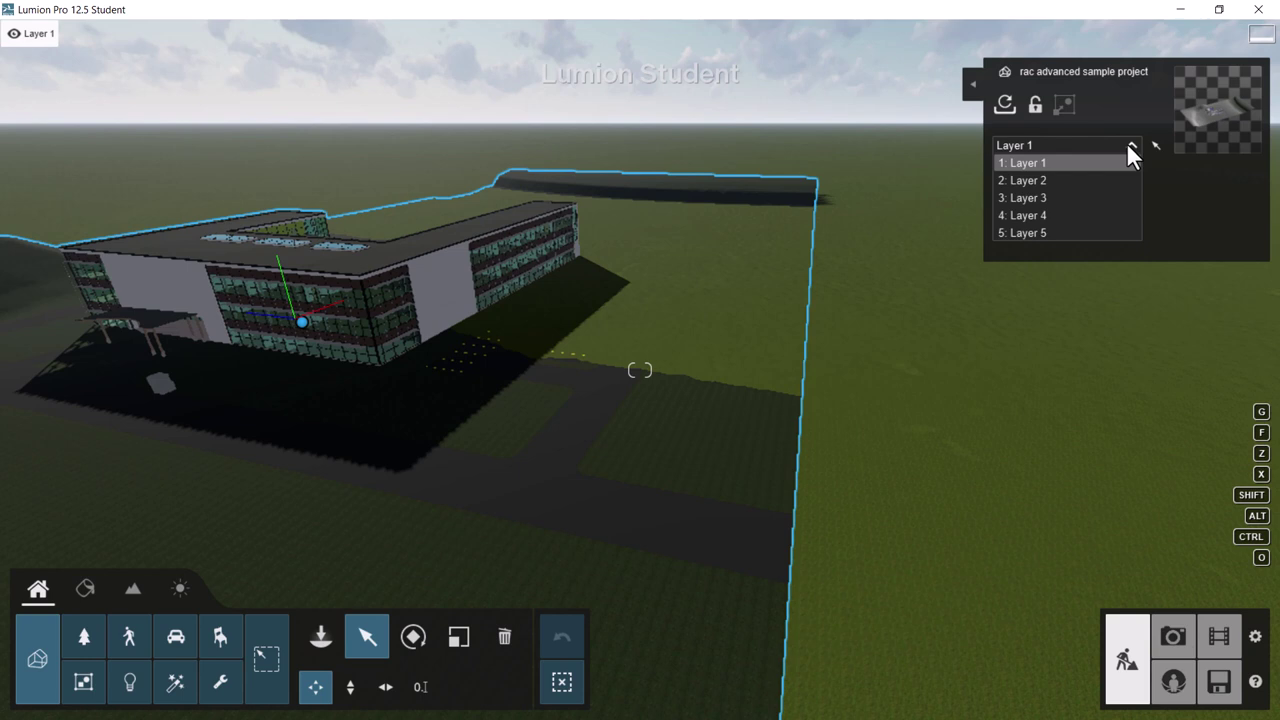
left_click(1128, 146)
mouse_move(71, 44)
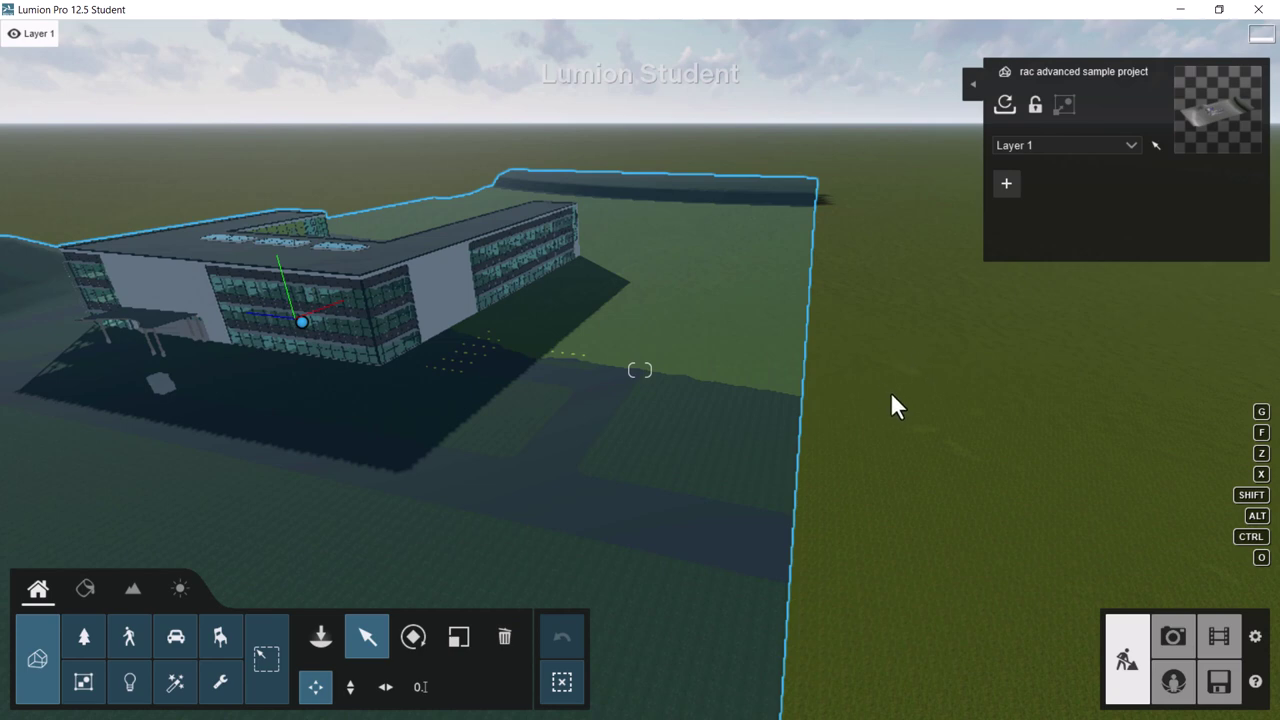
- Expand the additional tools of the selected model and inspect its placement and lock options
key("s")
right_click_drag(897, 411, 896, 410)
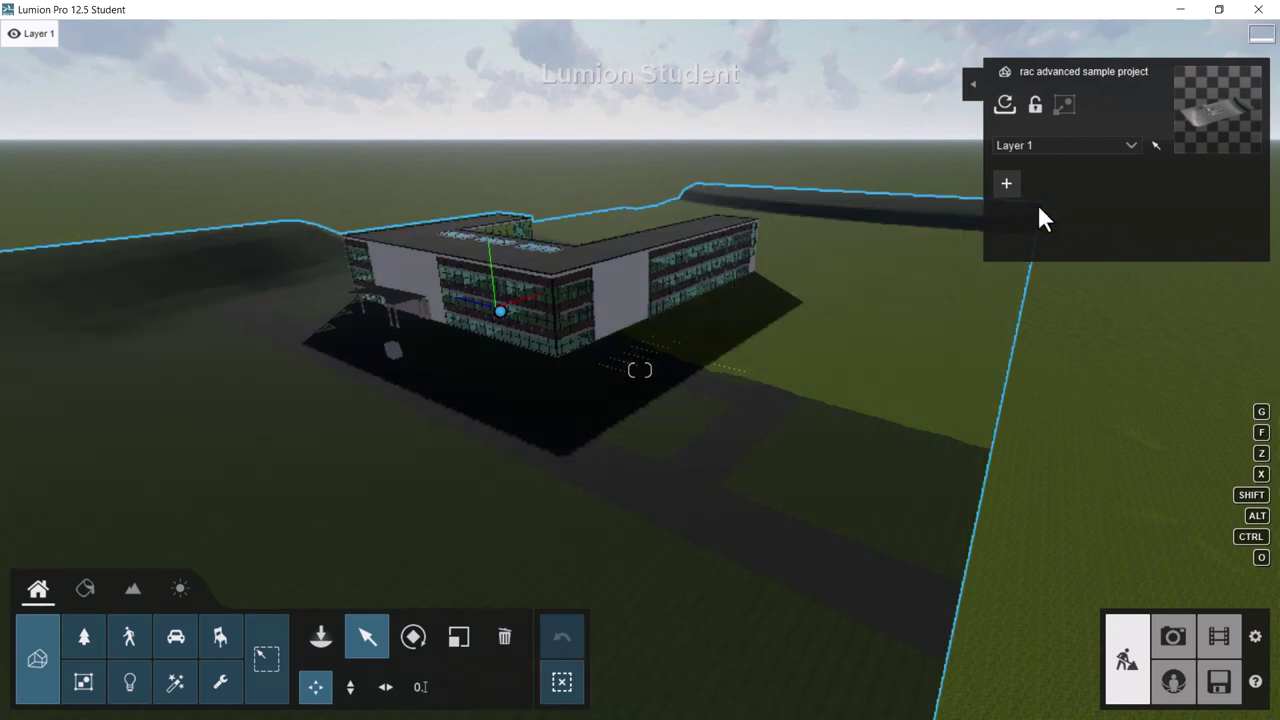
left_click(974, 88)
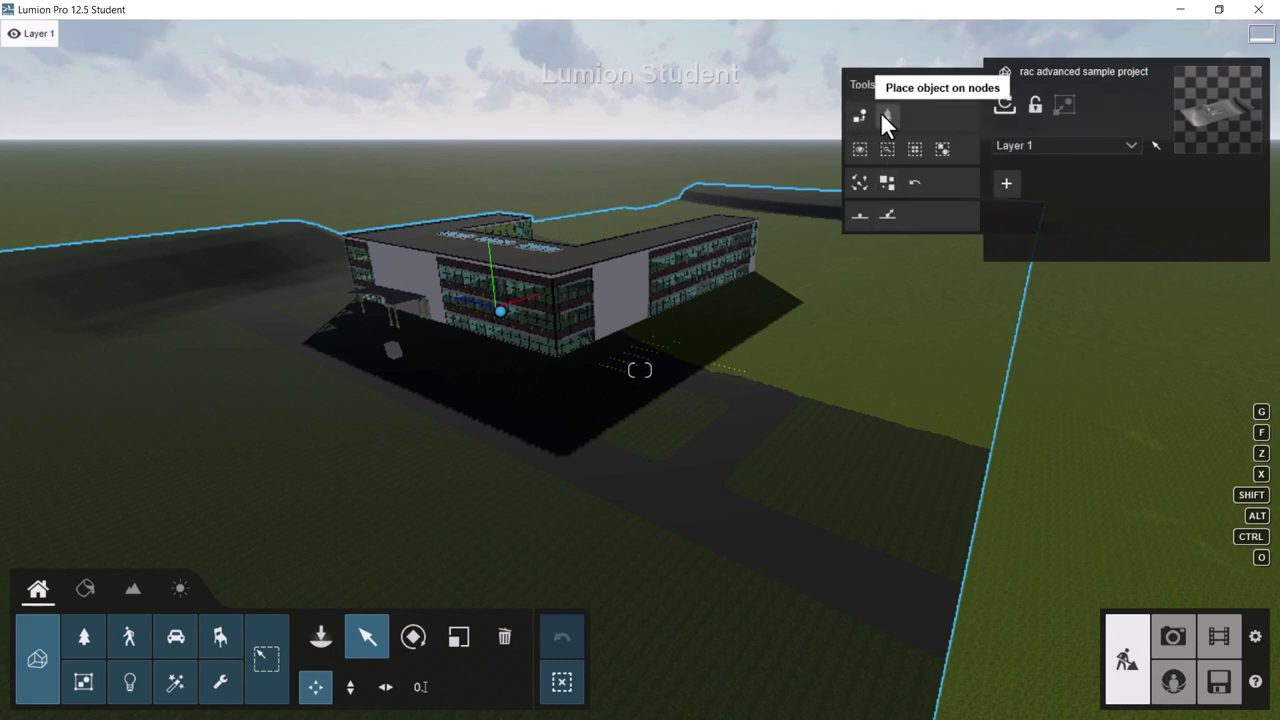
left_click(1035, 104)
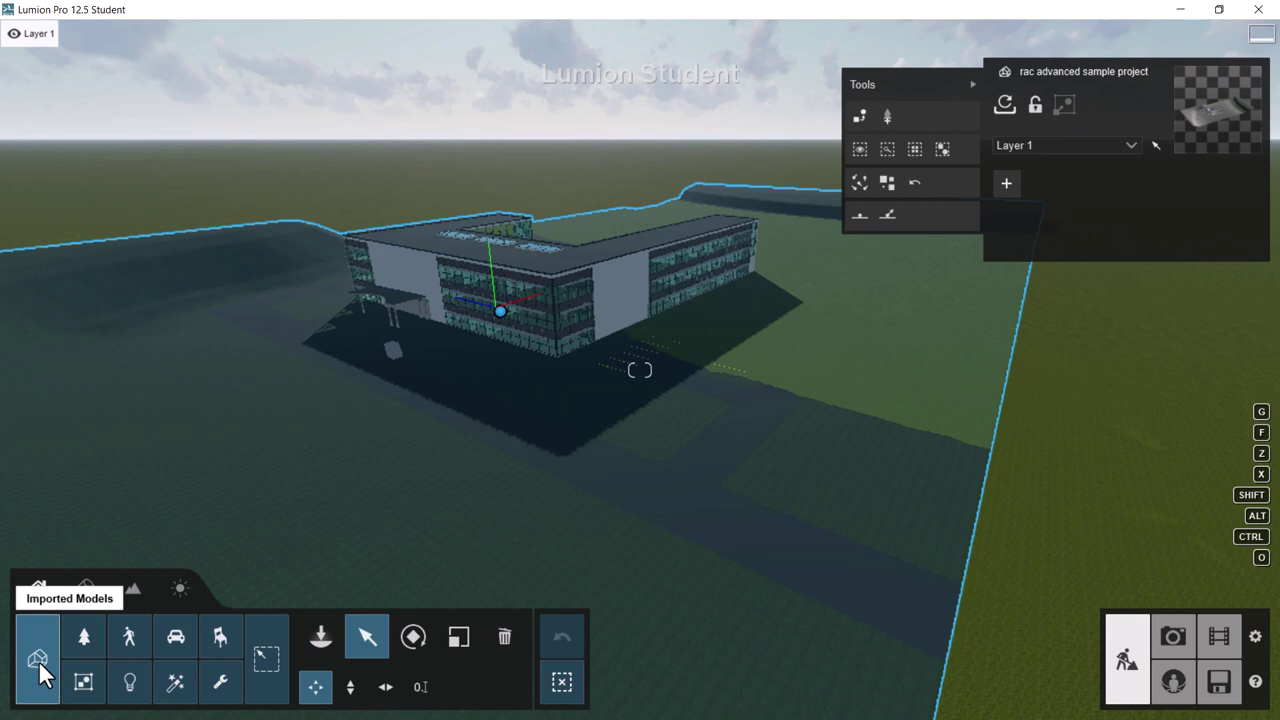
- Show the imported models library with large thumbnails and choose Bungalow for Lumion lectureskp.skp as the new model to import
left_click(322, 636)
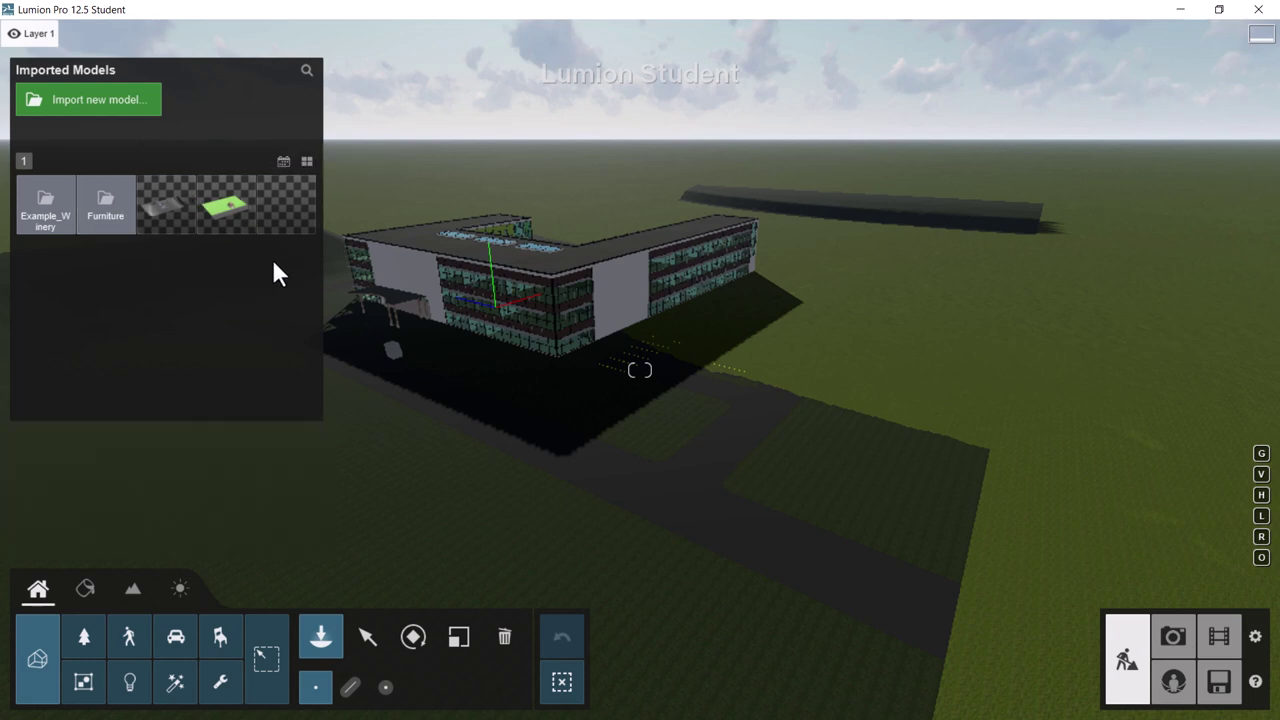
left_click(308, 161)
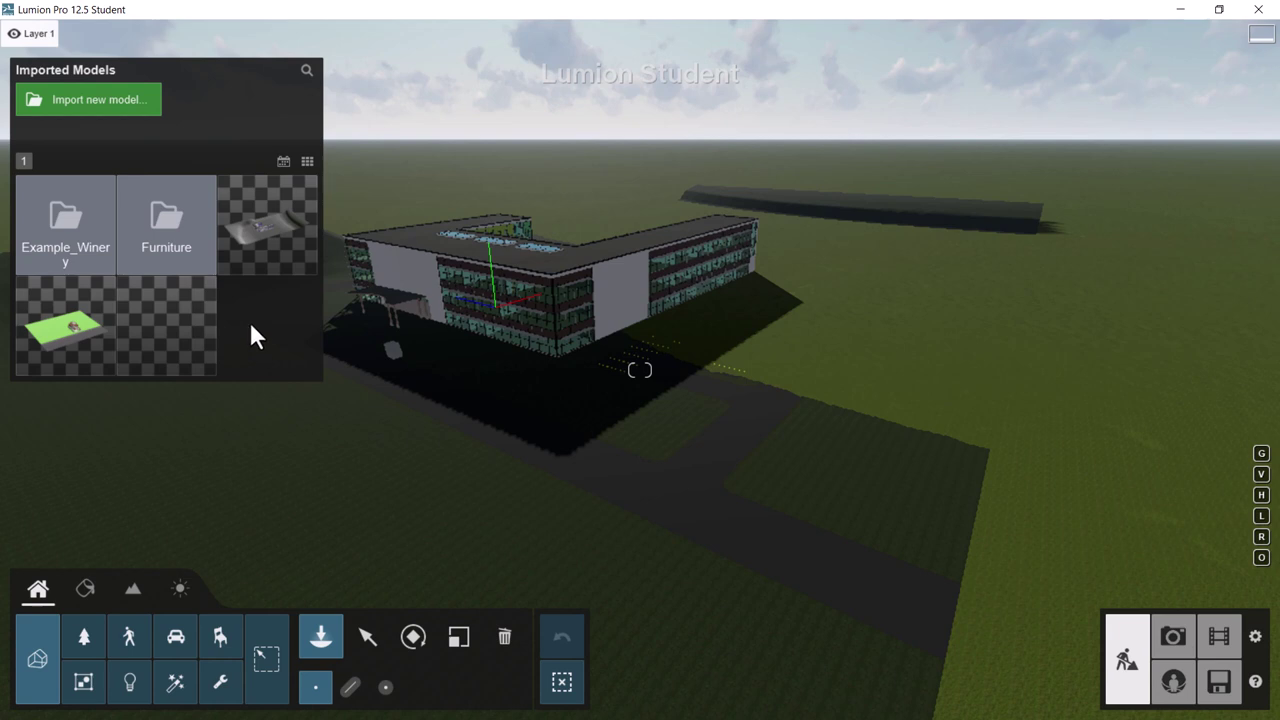
left_click(131, 108)
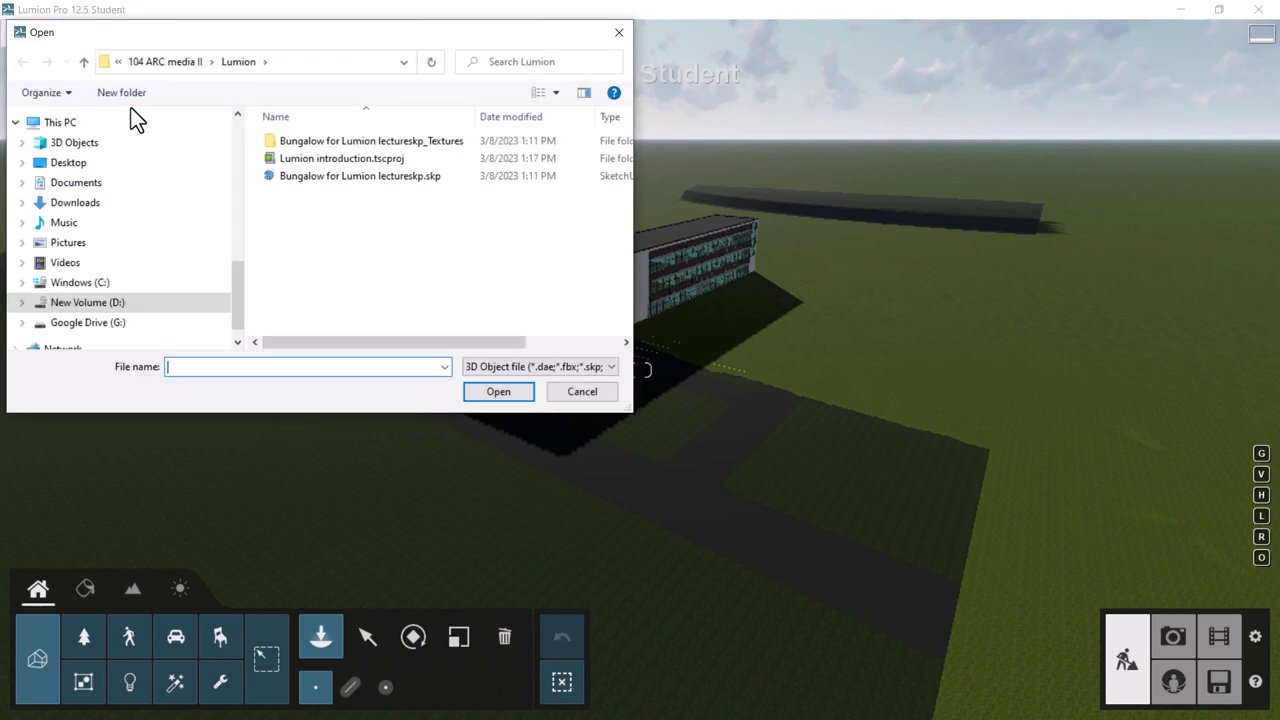
left_click(293, 185)
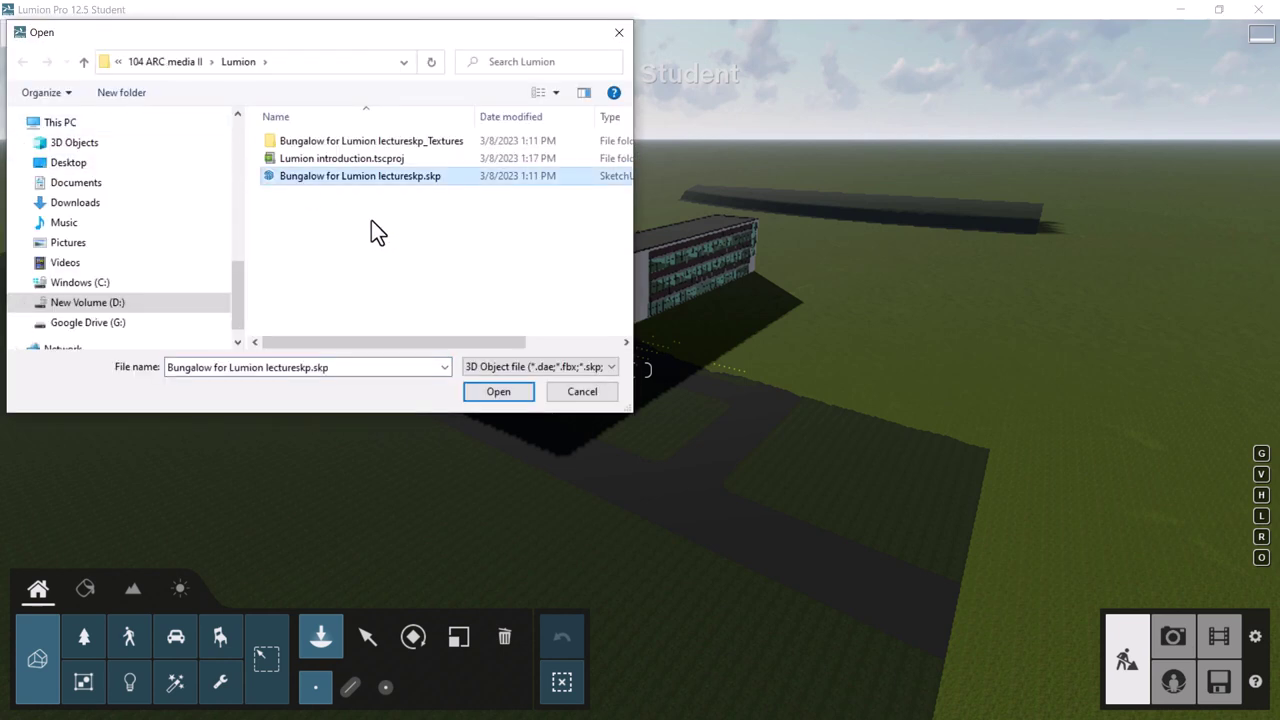
left_click(499, 391)
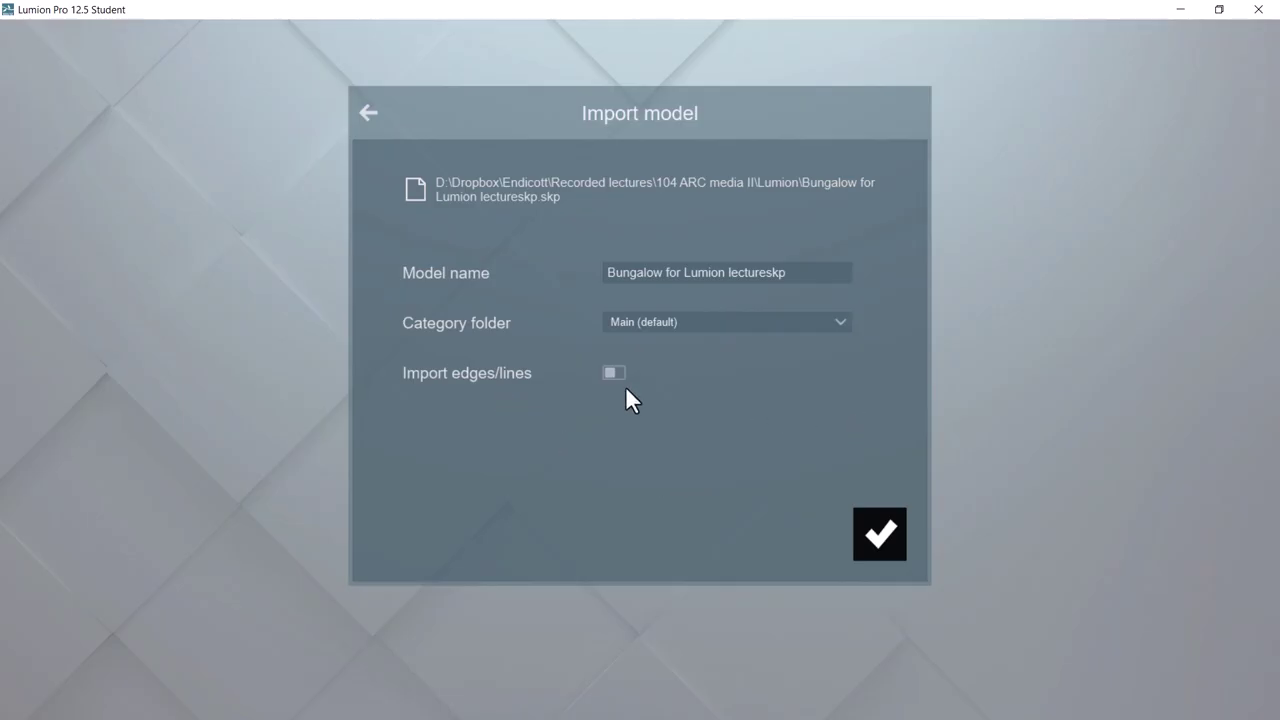
- Import the bungalow into the Main (default) category folder with edges/lines off and place it beside the office building
left_click(748, 320)
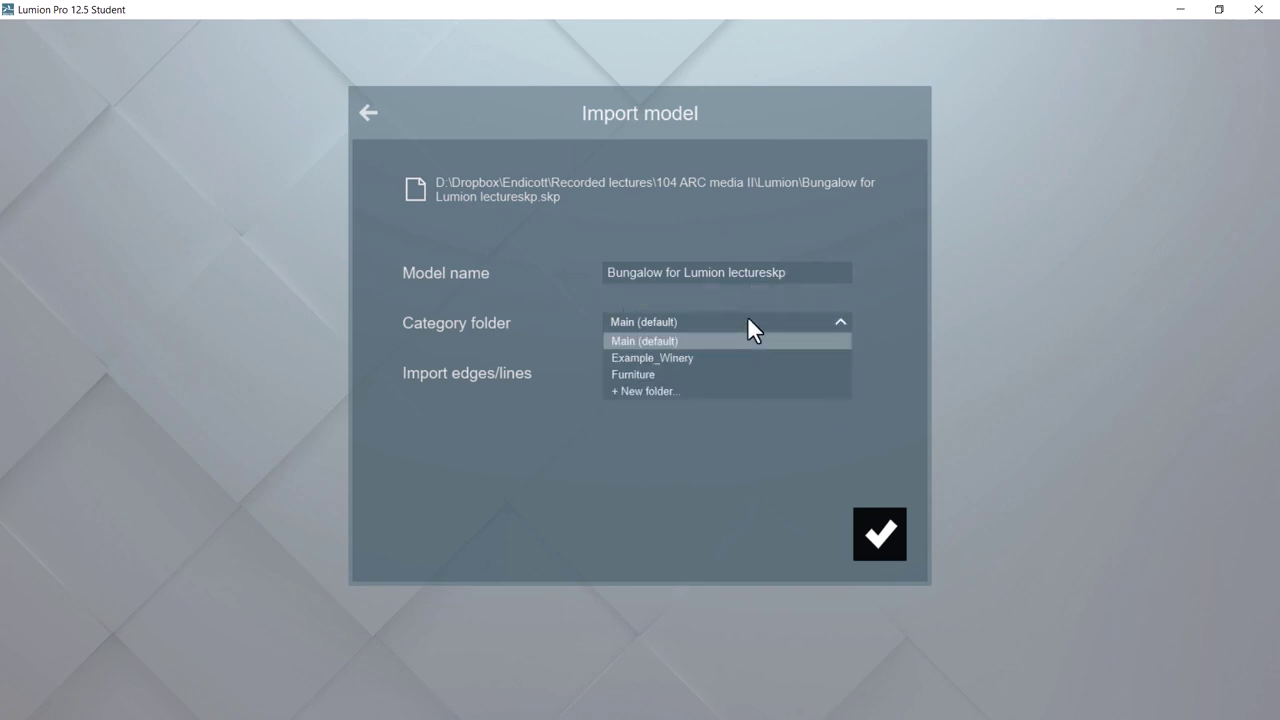
left_click(746, 320)
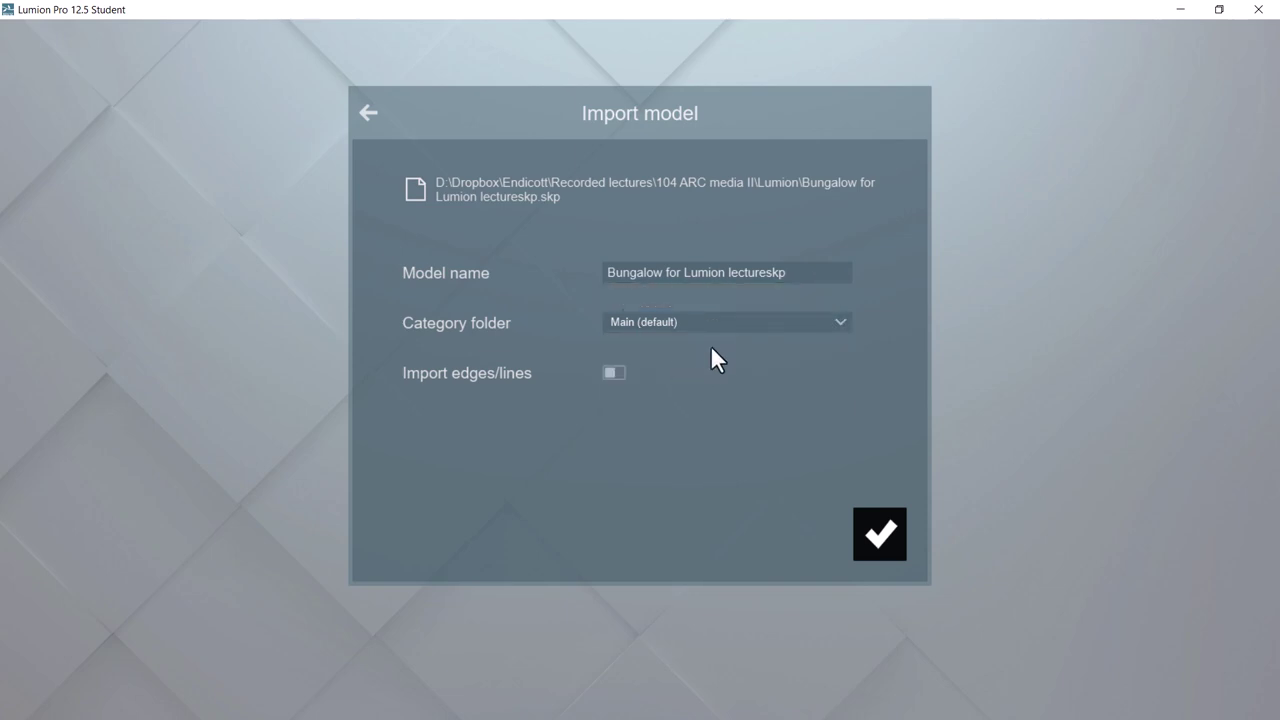
left_click(880, 537)
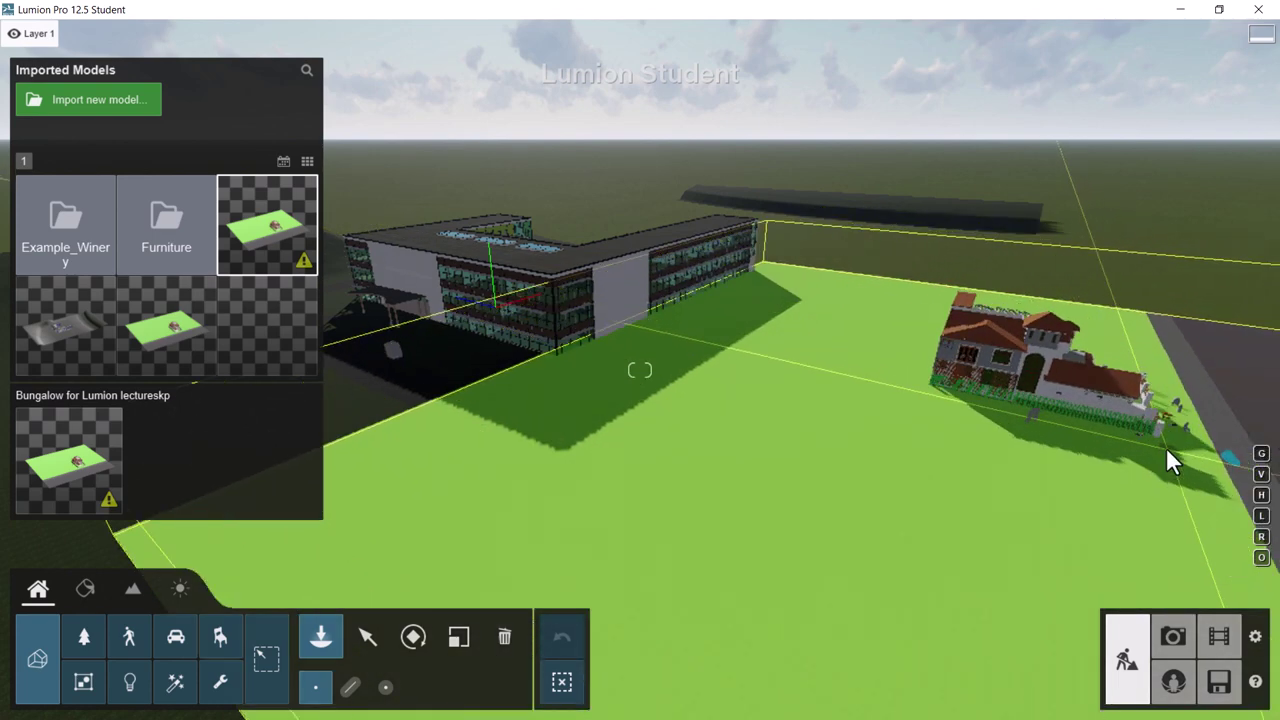
left_click(1127, 441)
- Fly up to the placed bungalow and examine its front facade, fence and position relative to the office building
right_click_drag(951, 443, 775, 400)
key("d")
key("w")
key("s")
key("d")
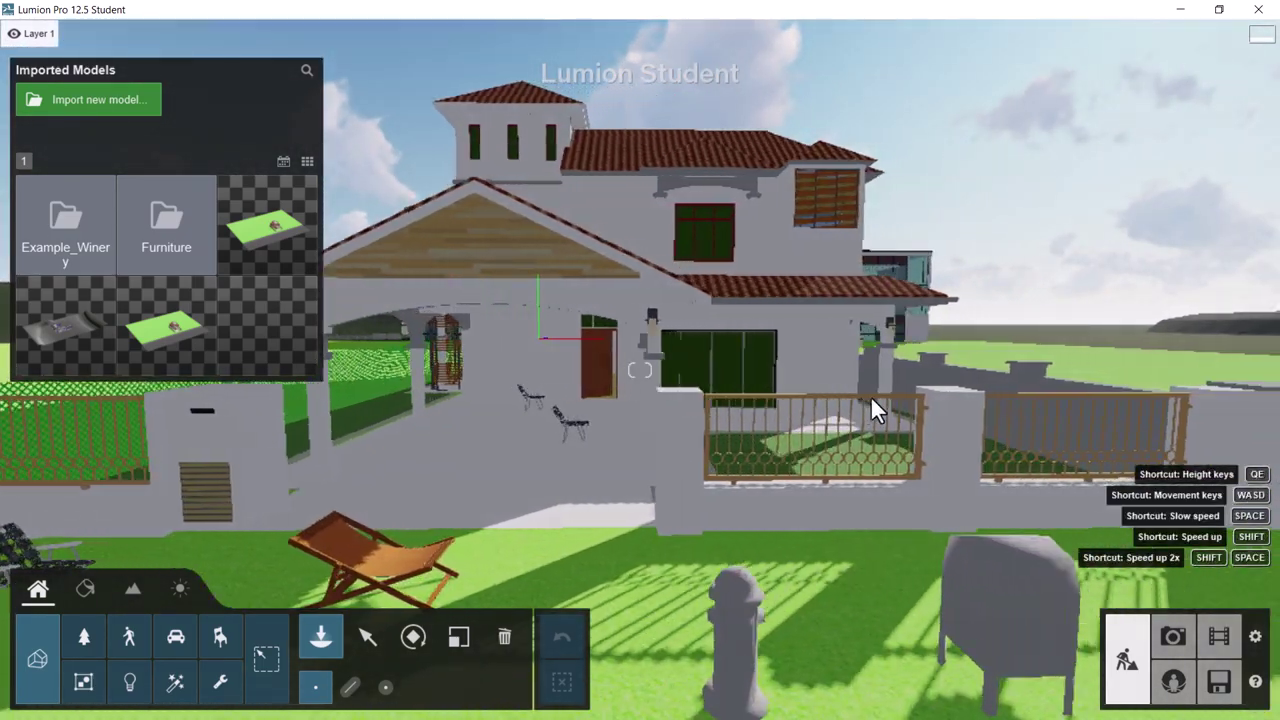
key("d")
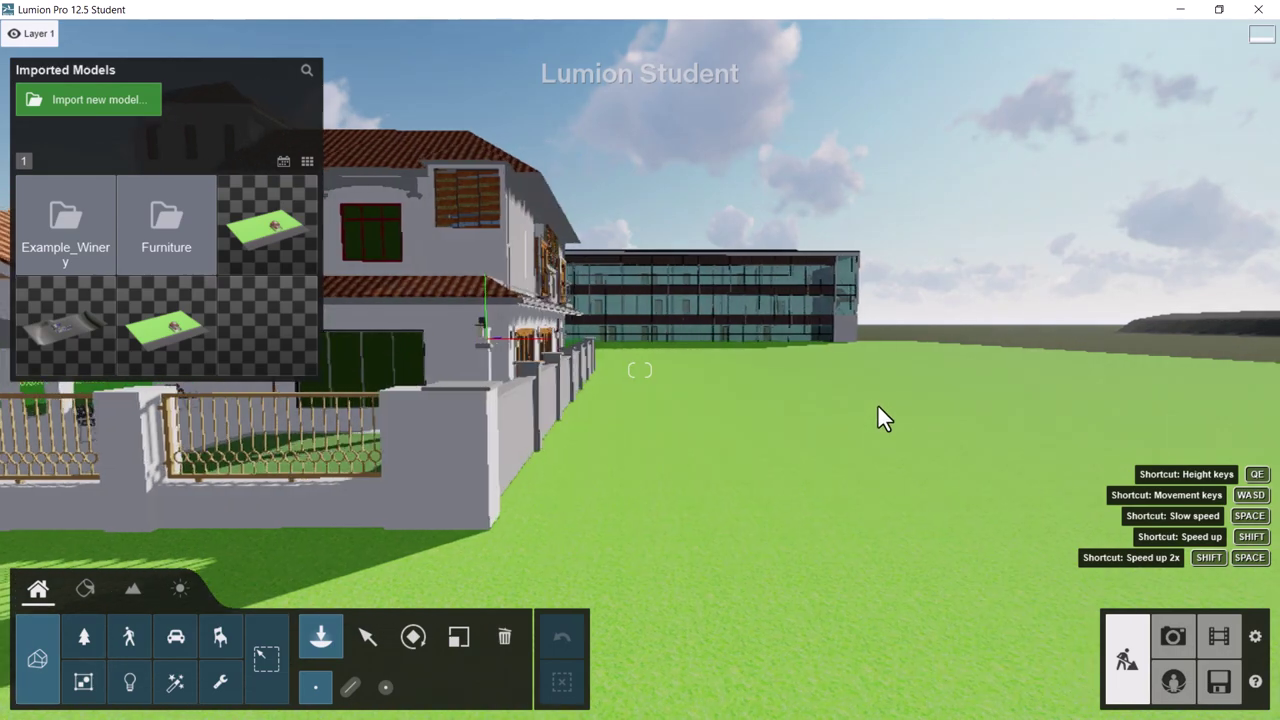
key("a")
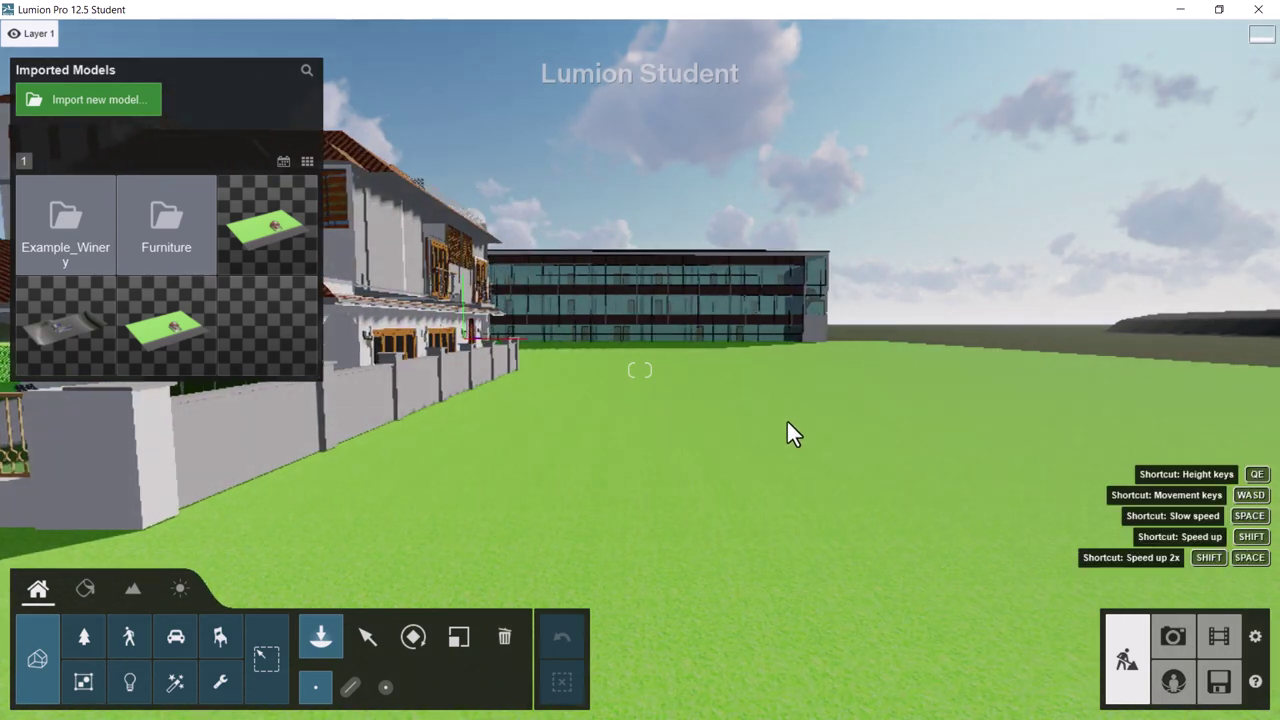
key("a")
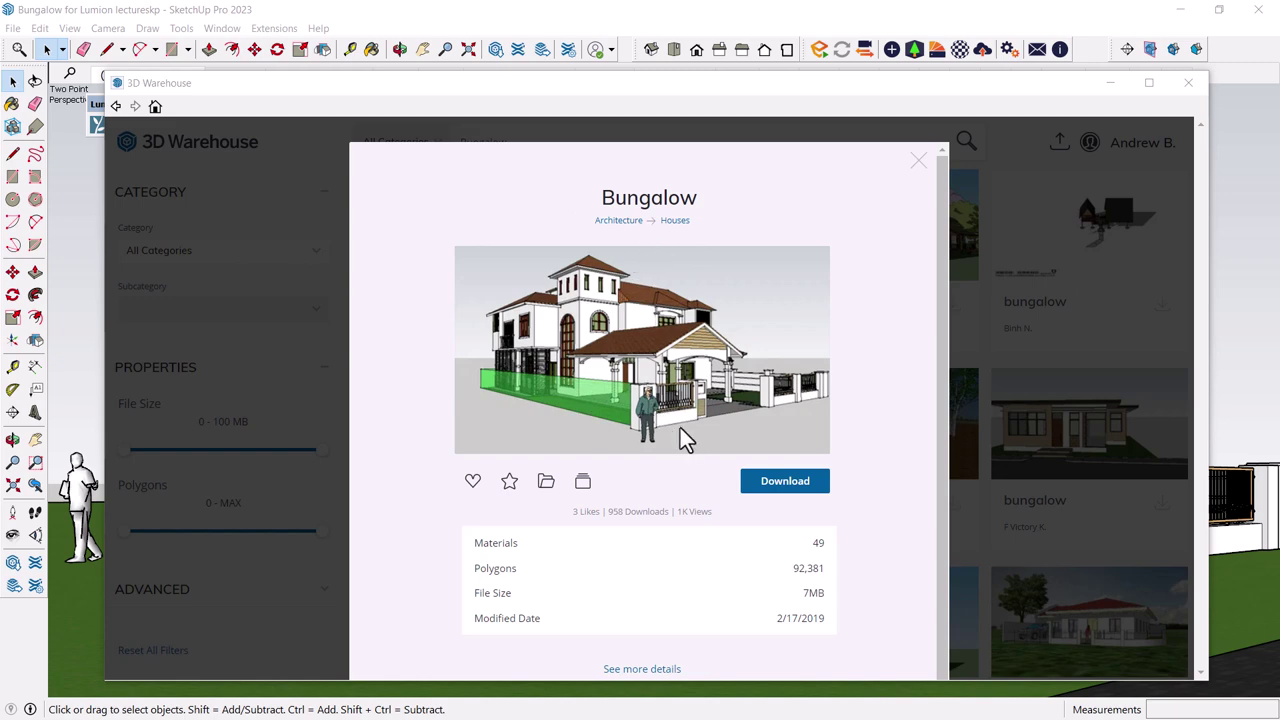
- In SketchUp, view the full Bungalow details in 3D Warehouse and close both the 3D Warehouse and Extension Warehouse windows
left_click(652, 669)
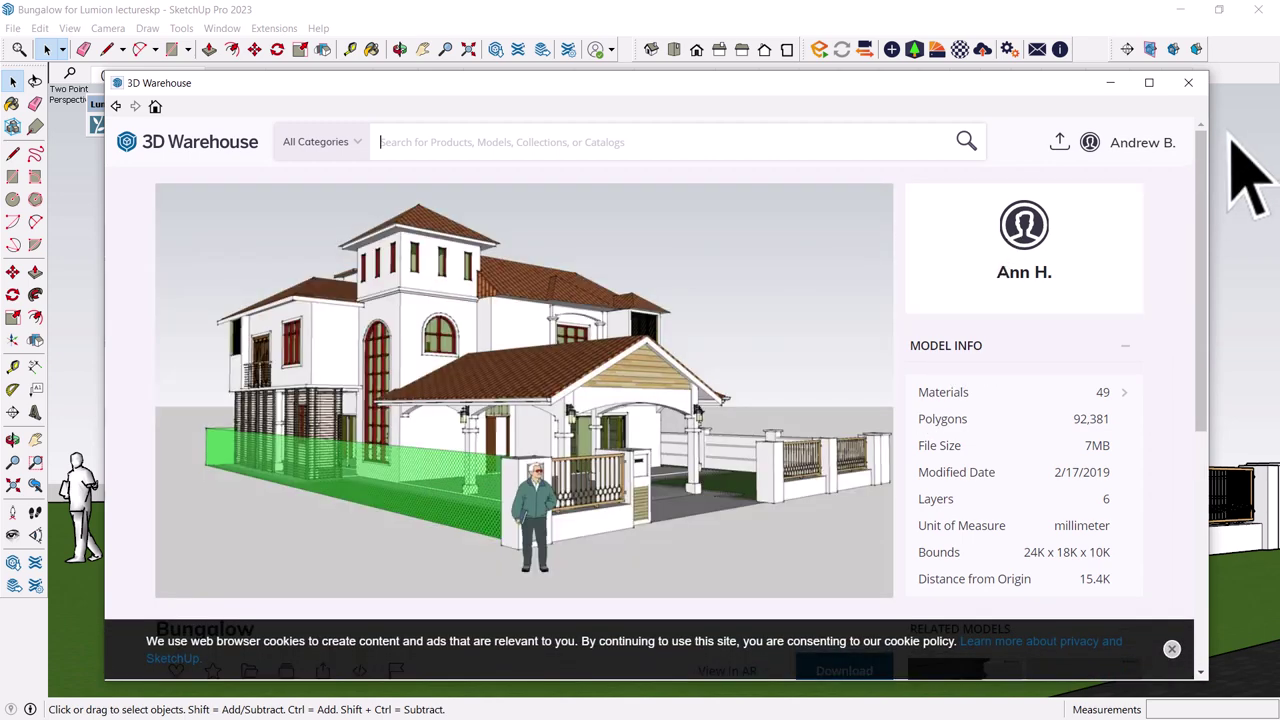
left_click(1188, 86)
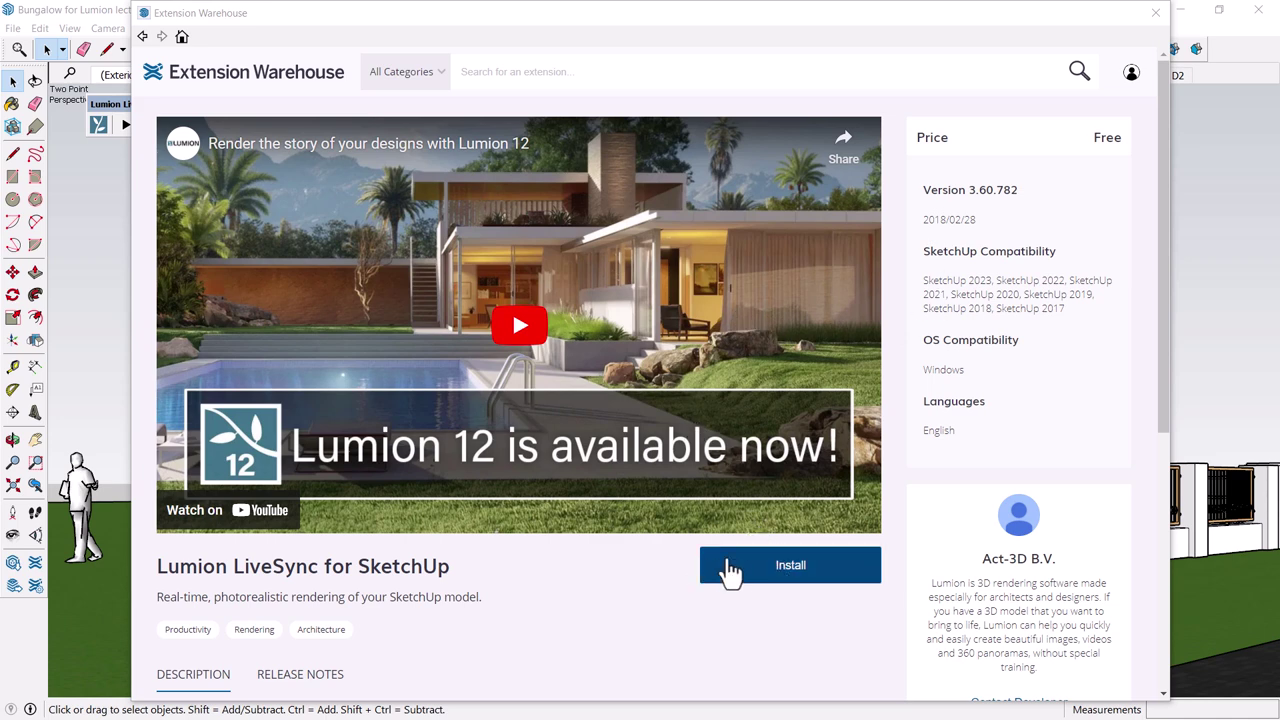
left_click(1157, 14)
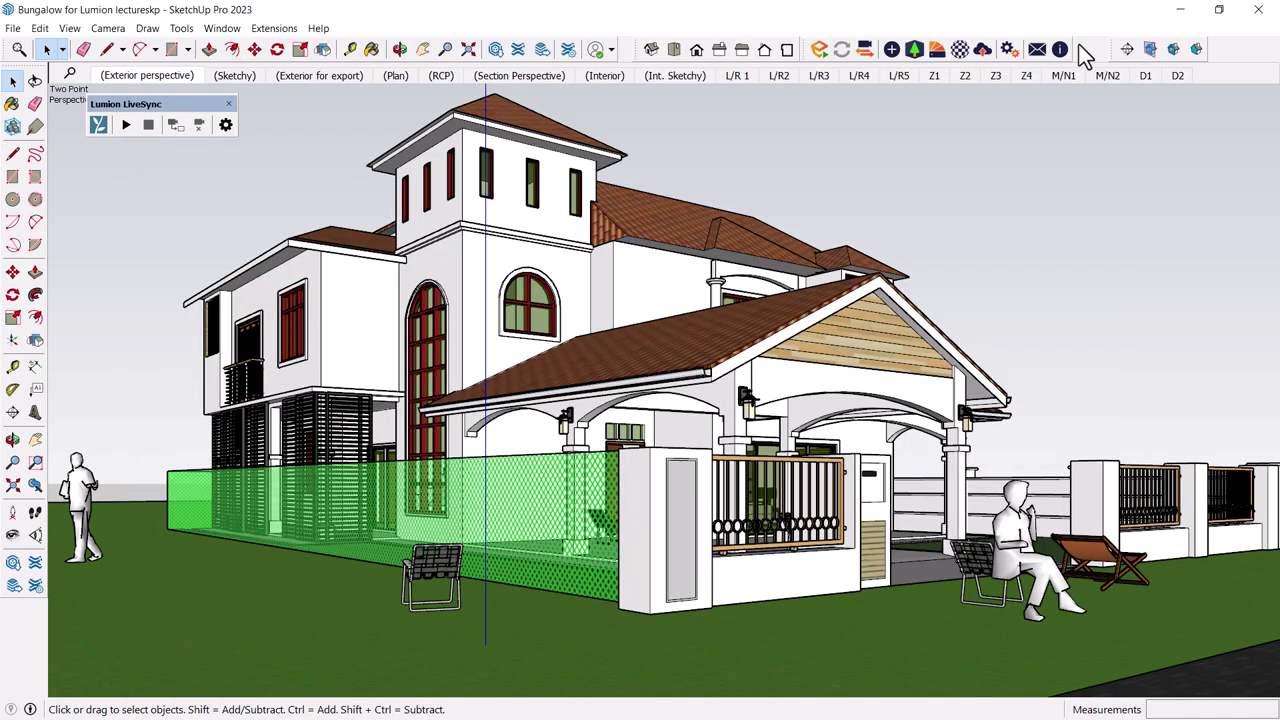
- Check that the Lumion LiveSync toolbar is enabled in SketchUp and start LiveSync for the bungalow model
right_click(1222, 52)
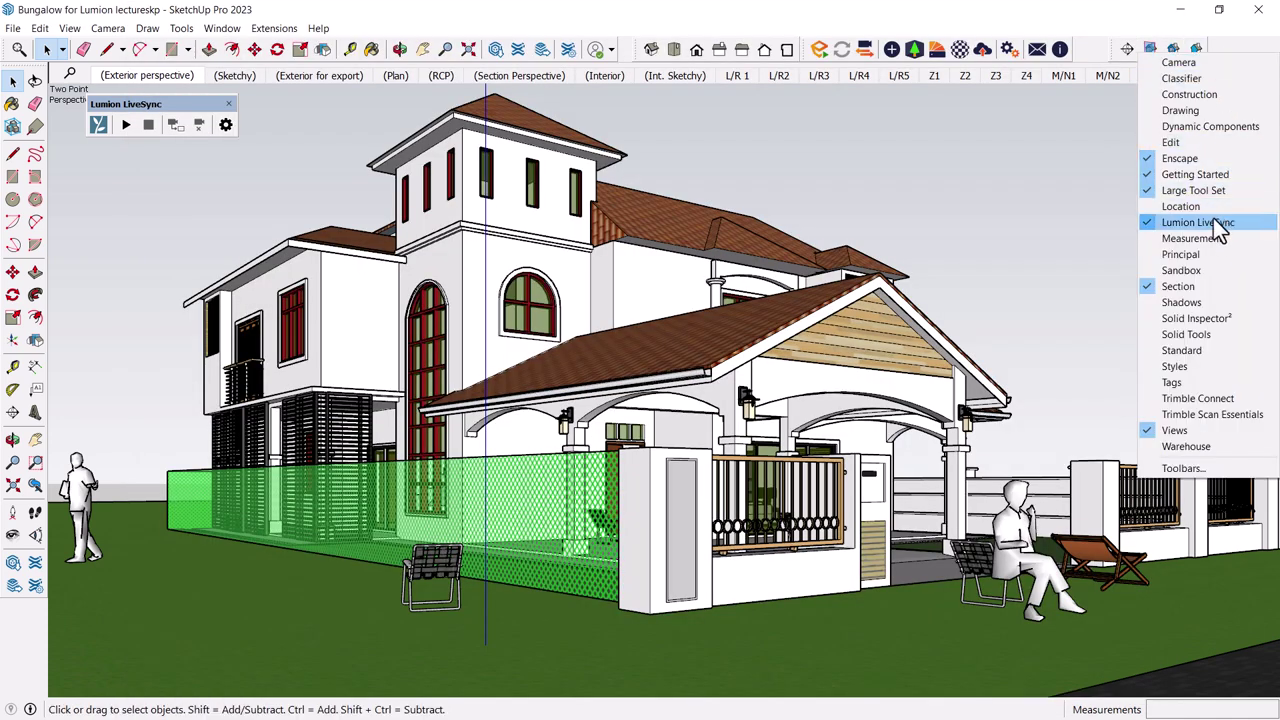
left_click(1236, 50)
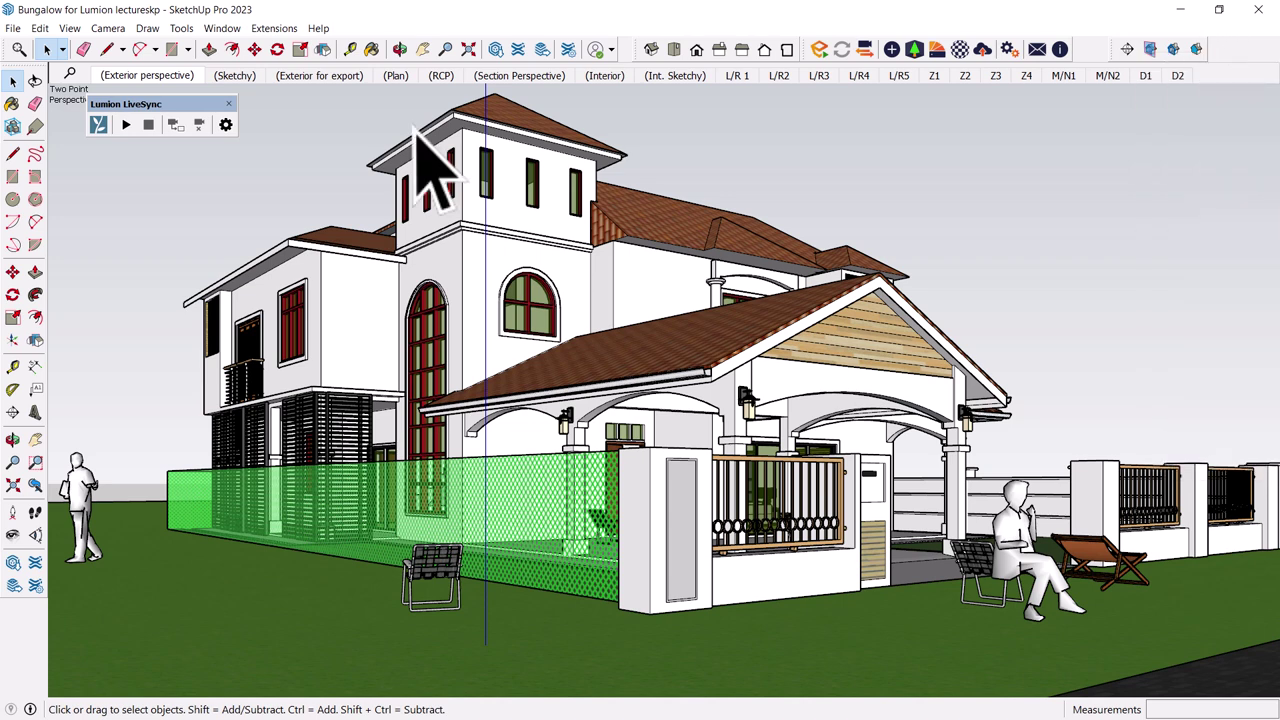
left_click(125, 126)
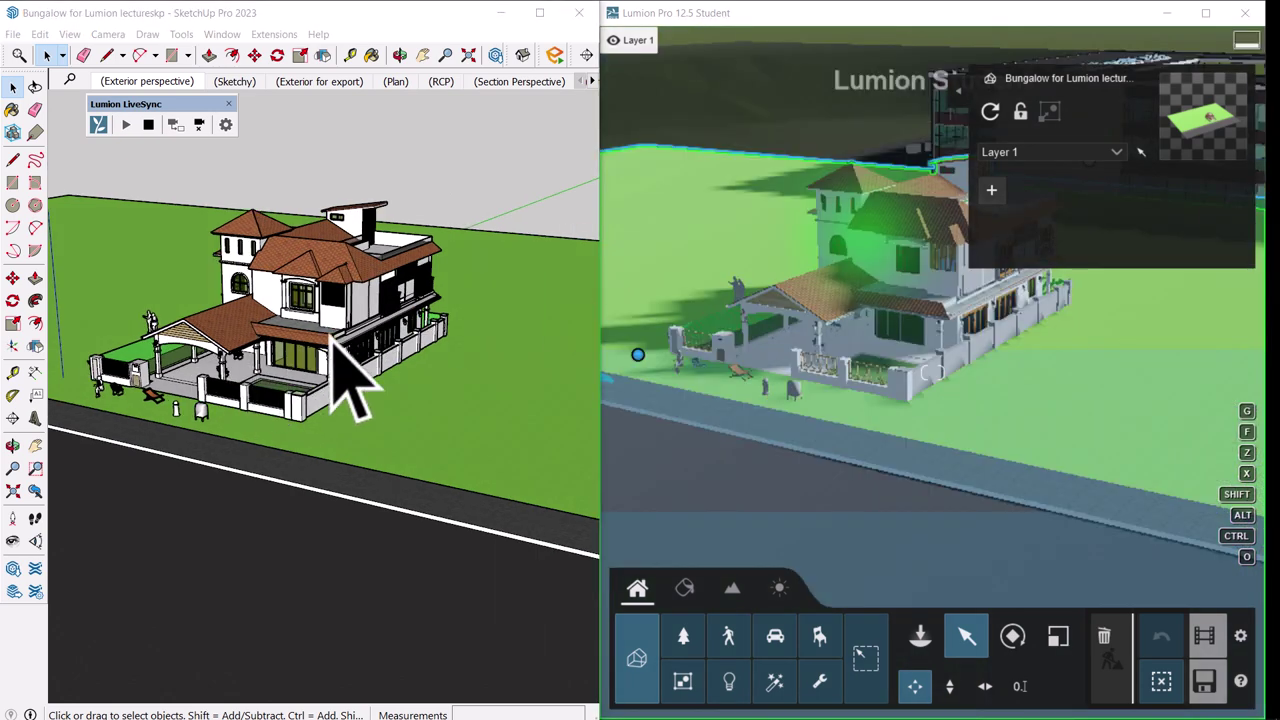
- Orbit and zoom the bungalow in SketchUp and compare how the Lumion camera follows
mouse_move(337, 343)
middle_mouse_down()
mouse_move(330, 360)
mouse_move(412, 366)
mouse_move(471, 337)
mouse_move(365, 372)
mouse_move(337, 400)
mouse_move(300, 357)
mouse_move(400, 362)
middle_mouse_up()
scroll(320, 400, "up", 3)
scroll(300, 357, "up", 3)
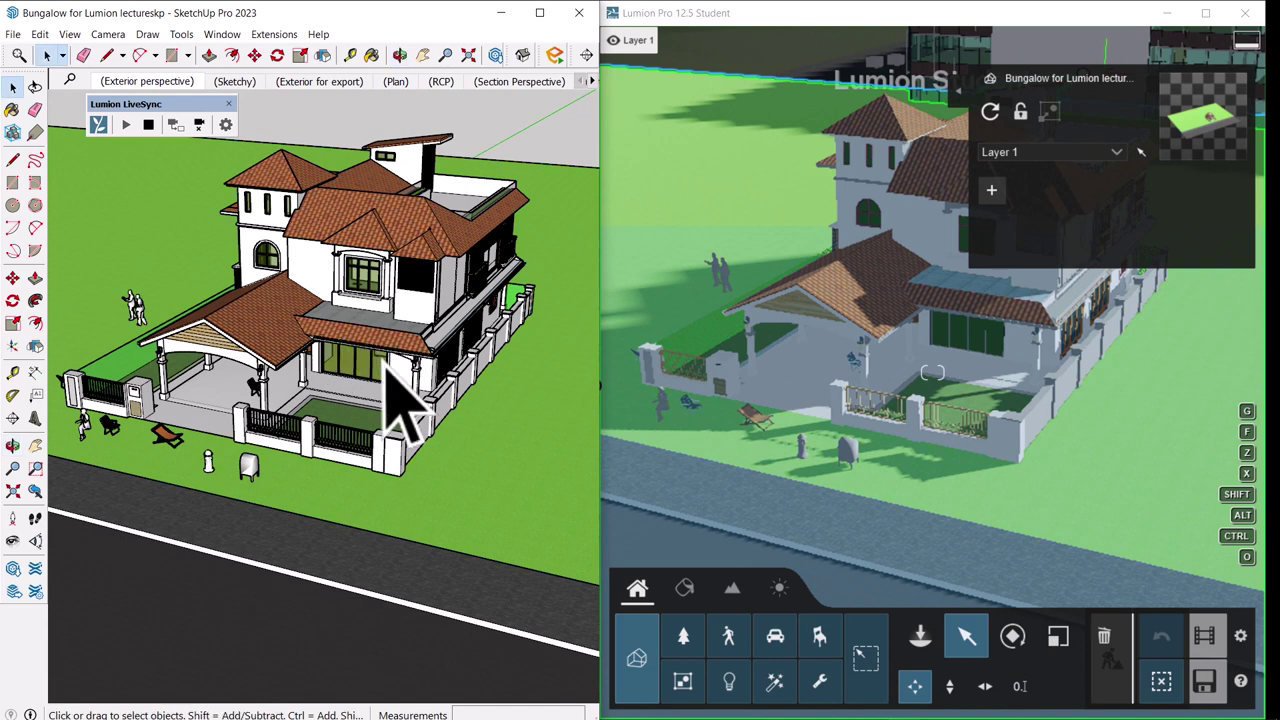
scroll(387, 362, "down", 1)
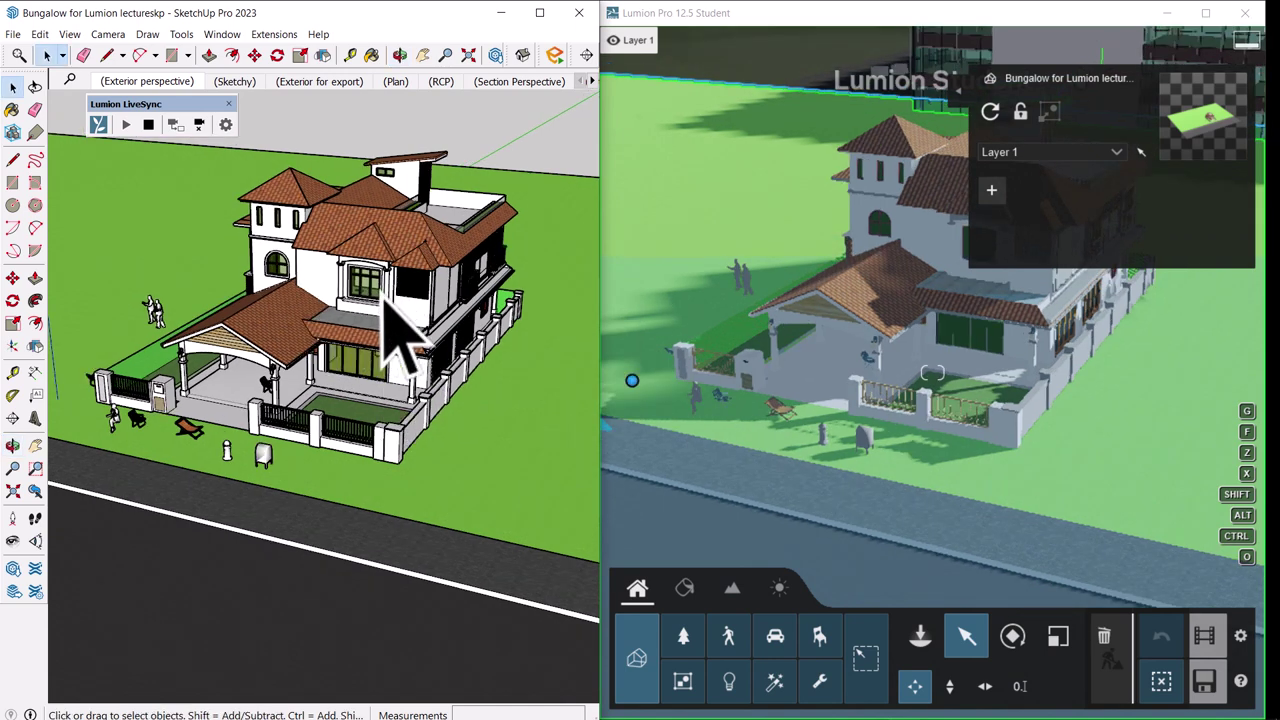
- Move the Lumion camera independently around the bungalow, return to SketchUp and zoom there to bring both views back in sync
scroll(773, 189, "down", 5)
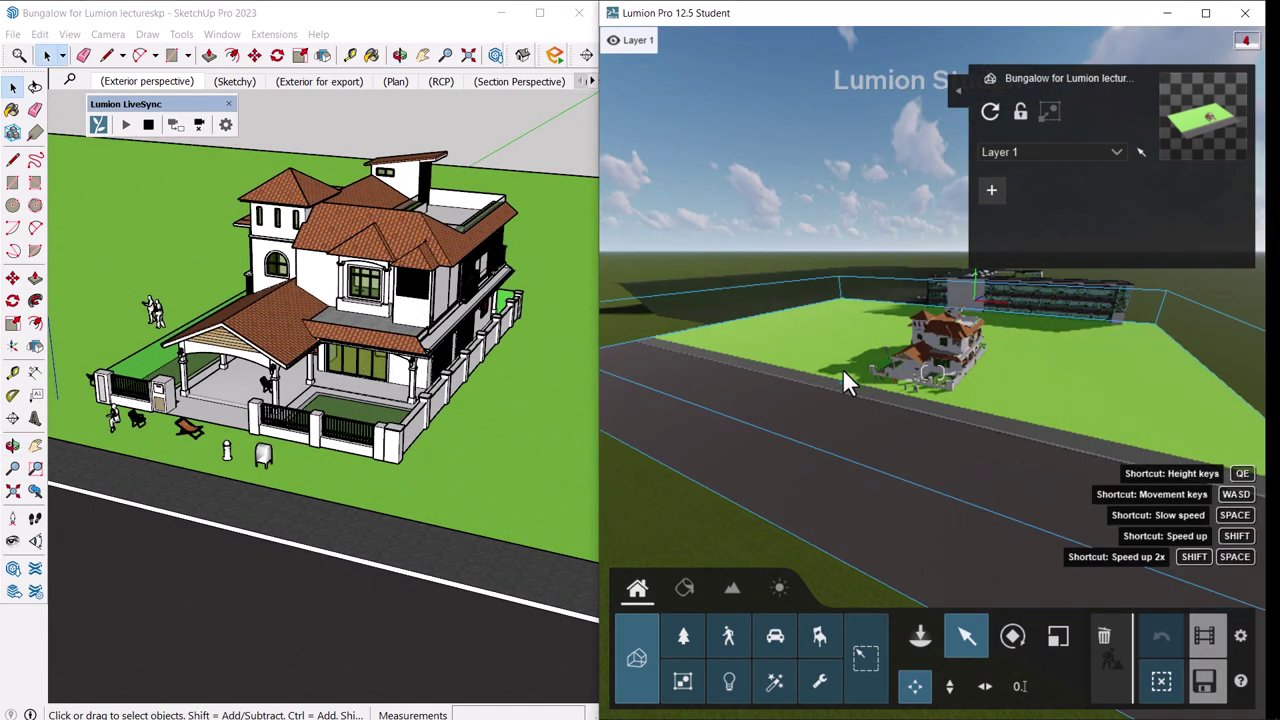
scroll(828, 414, "up", 3)
right_click_drag(828, 414, 804, 366)
left_click(560, 185)
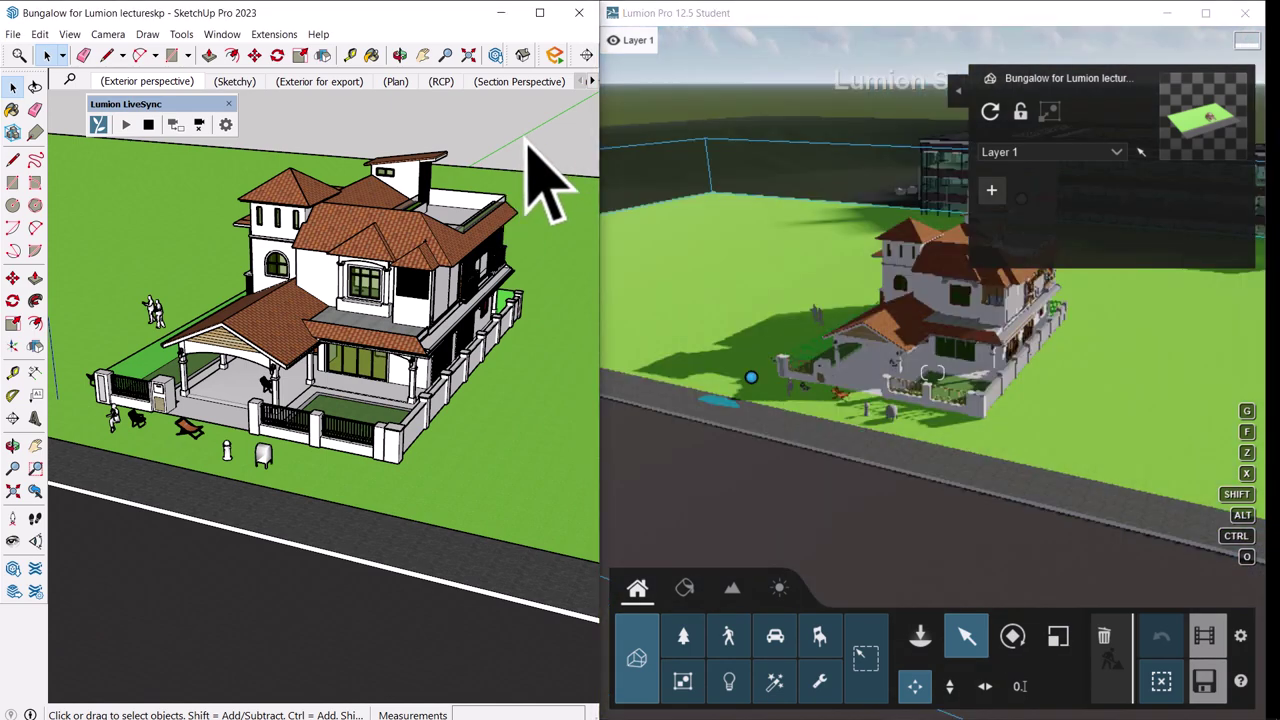
scroll(445, 295, "down", 1)
scroll(412, 275, "up", 2)
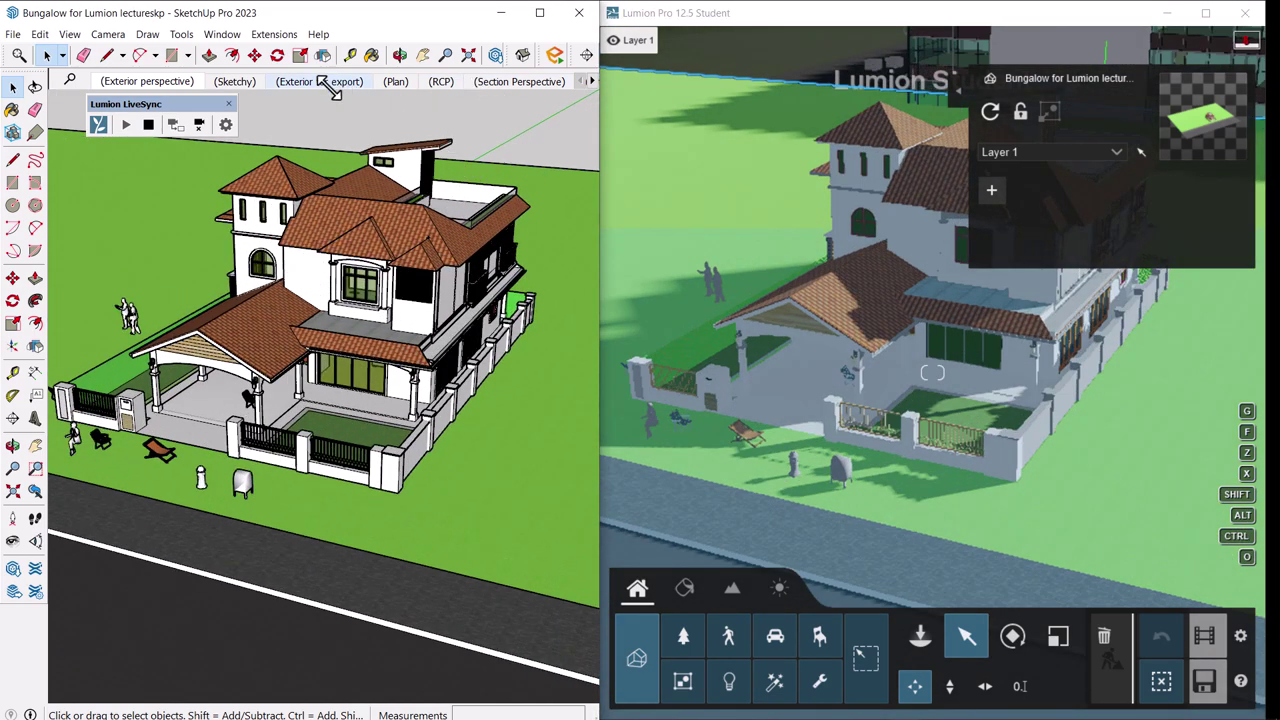
- Switch SketchUp to the Interior scene and back out to the Exterior for export scene, comparing the synchronized Lumion view
left_click_drag(588, 82, 586, 80)
left_click(590, 82)
left_click(590, 82)
left_click(462, 82)
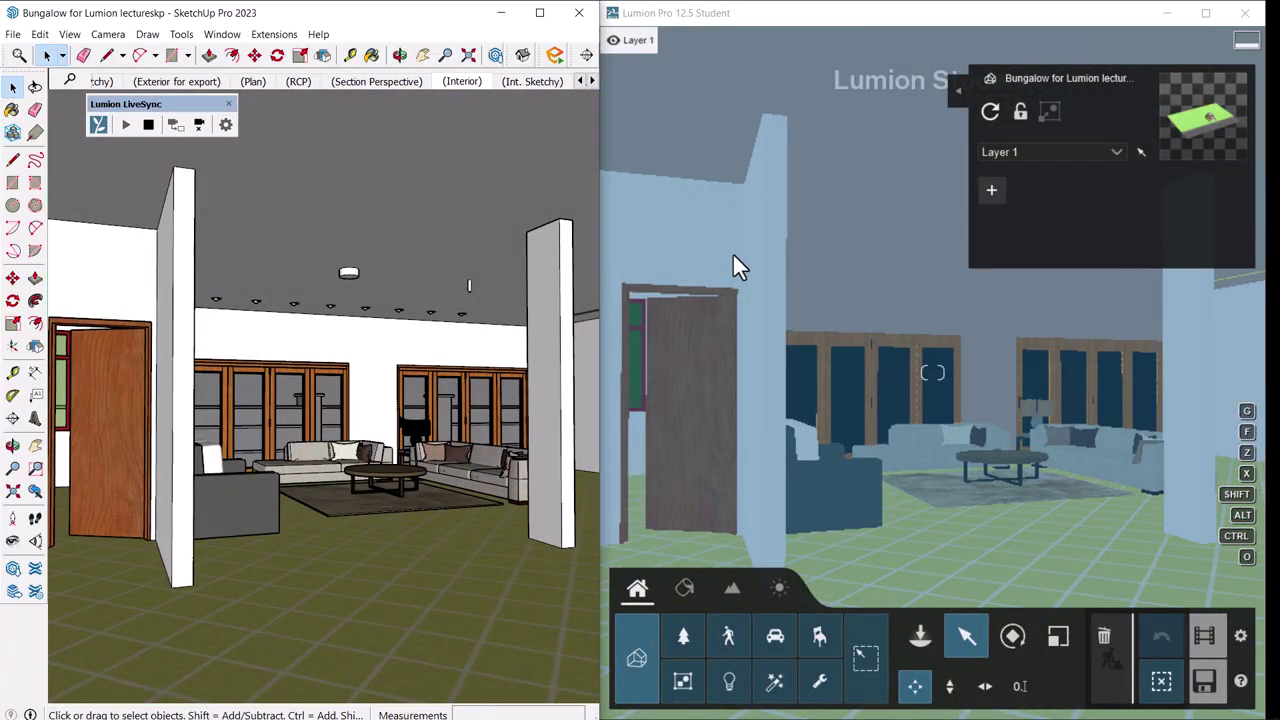
left_click(170, 81)
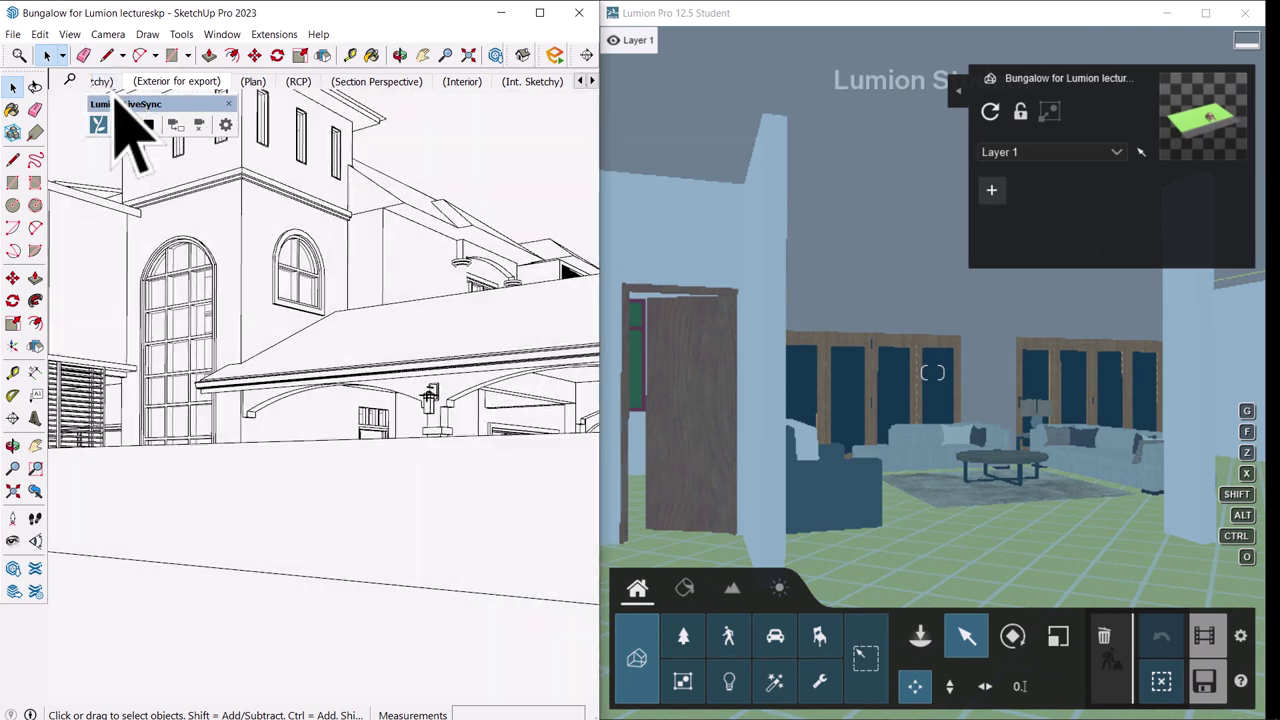
- Switch SketchUp to the Exterior perspective scene and orbit out to an aerial view of the whole bungalow site
left_click(580, 81)
left_click(580, 81)
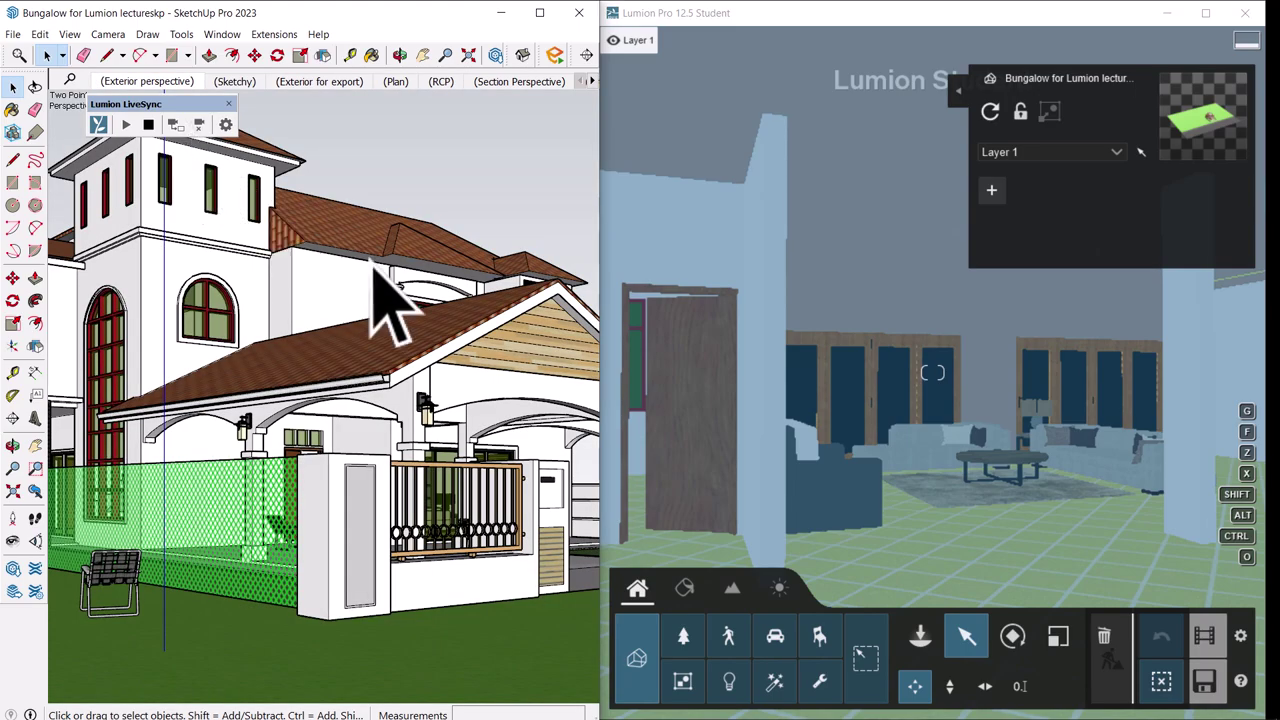
mouse_move(400, 300)
middle_mouse_down()
mouse_move(366, 286)
mouse_move(400, 350)
mouse_move(382, 315)
mouse_move(366, 314)
mouse_move(378, 320)
mouse_move(371, 503)
mouse_move(390, 548)
middle_mouse_up()
key("space")
scroll(400, 365, "down", 5)
scroll(388, 545, "down", 5)
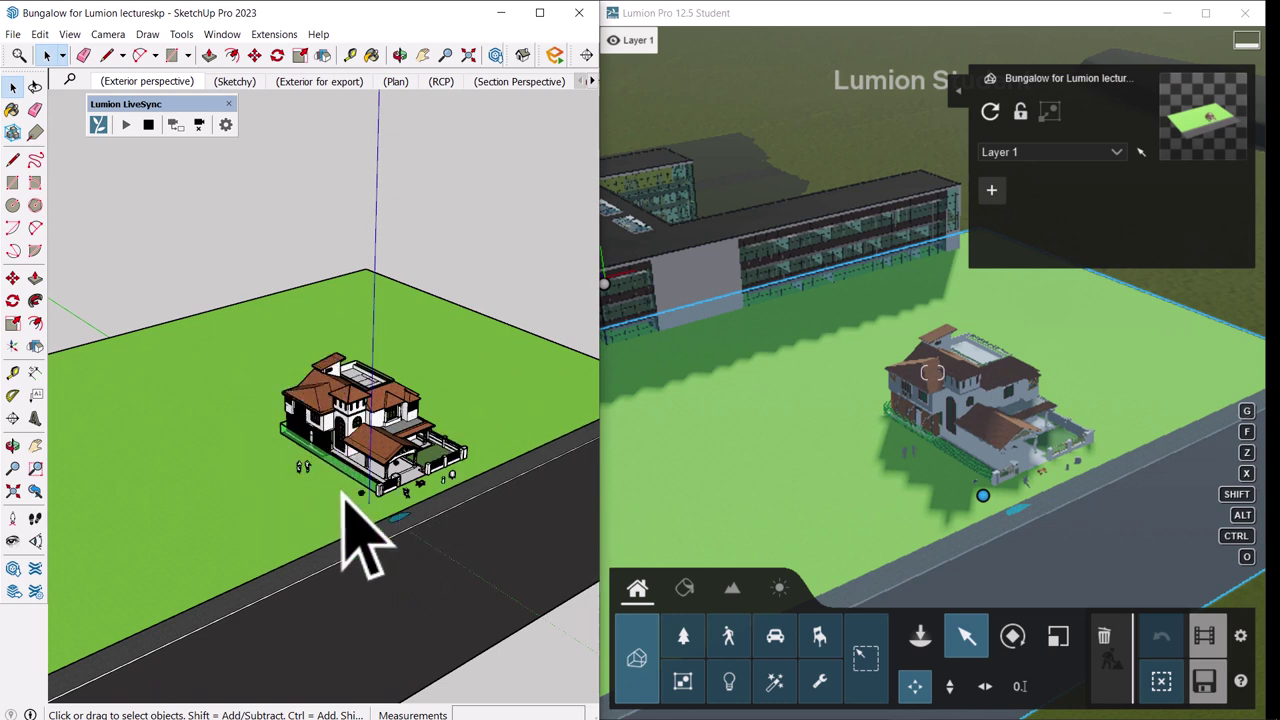
- Delete the ground with its road and the pair of figures beside the bungalow from the SketchUp model
left_click(504, 442)
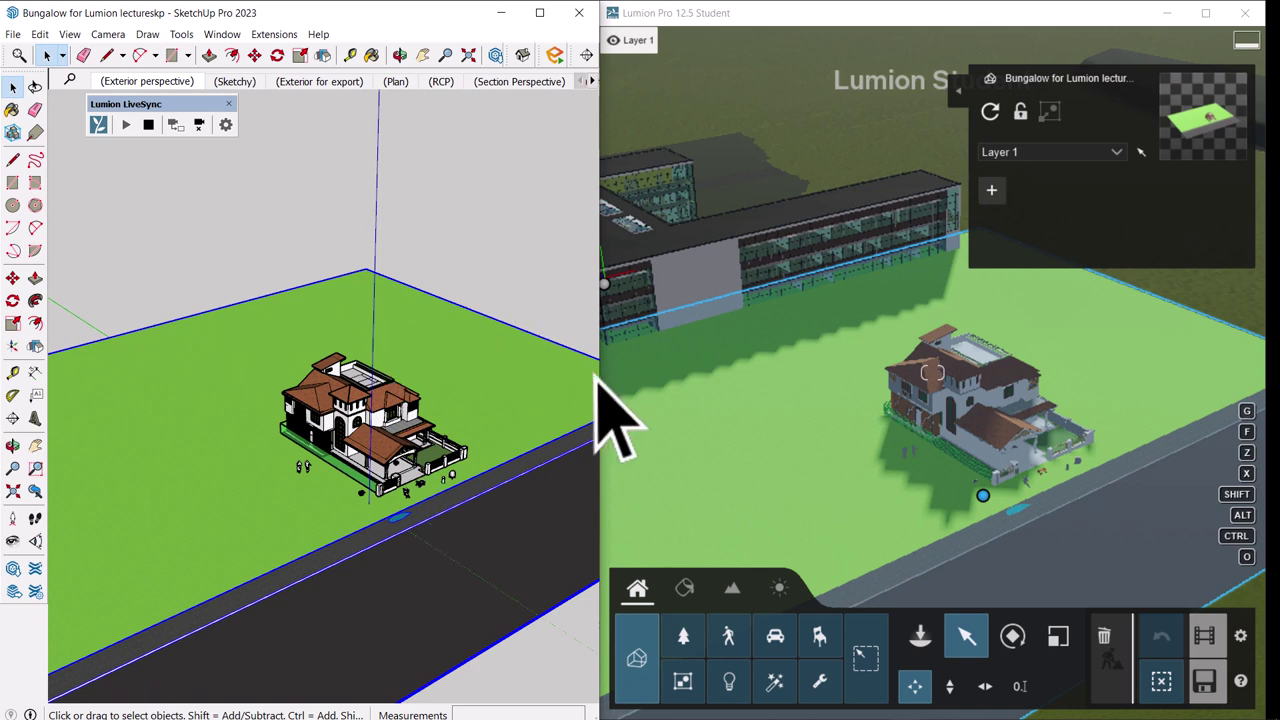
key("Delete")
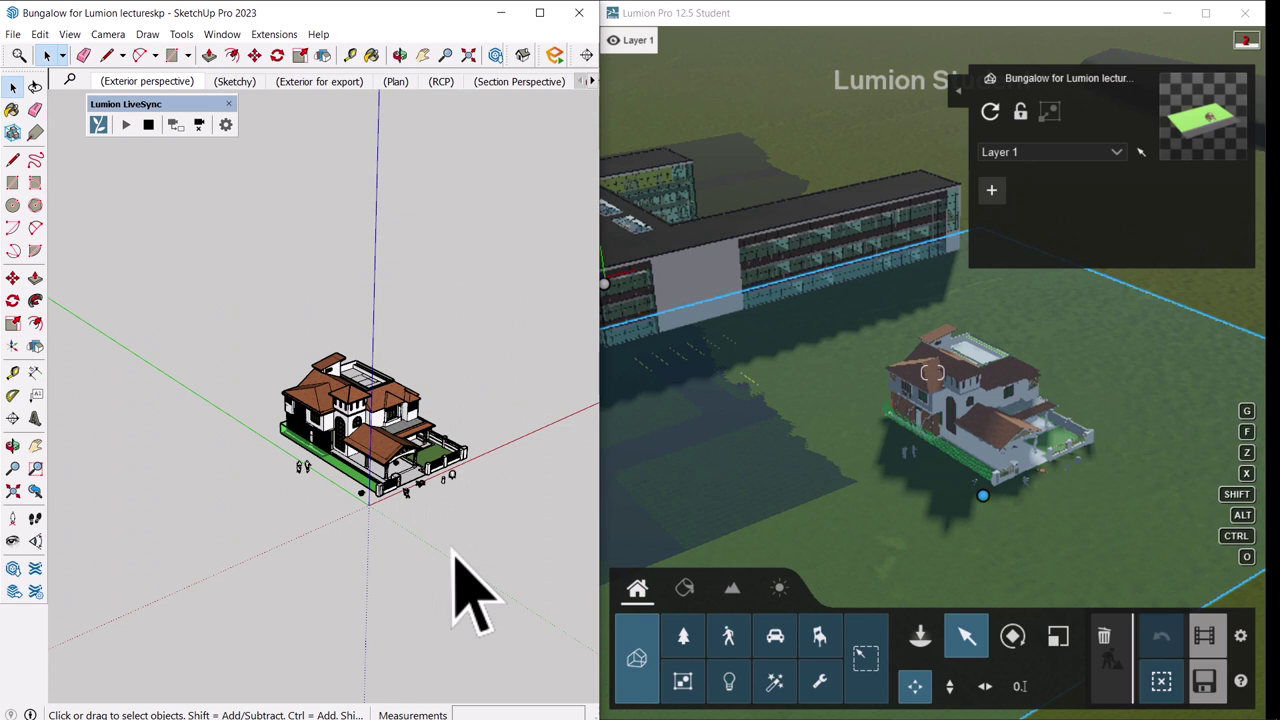
left_click_drag(274, 446, 300, 505)
key("Delete")
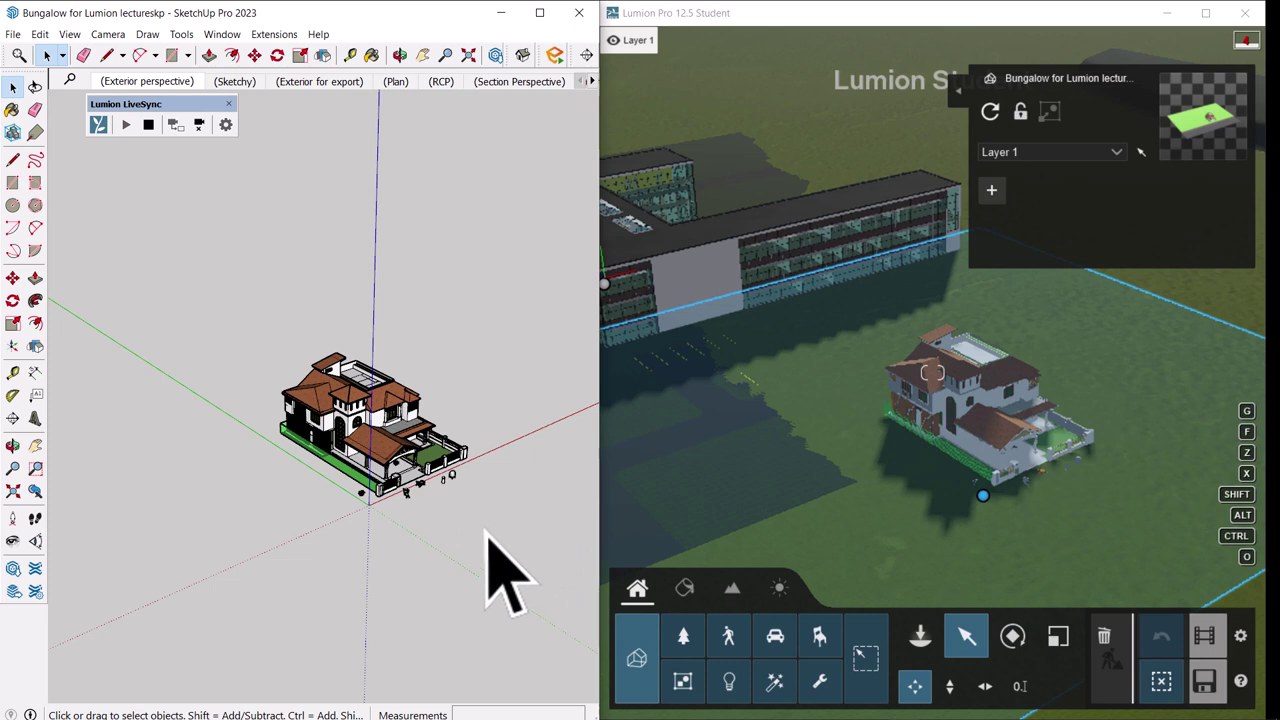
- Examine the synchronized bungalow up close in both programs, moving the Lumion camera independently, and return to SketchUp
scroll(434, 529, "up", 5)
scroll(383, 497, "up", 1)
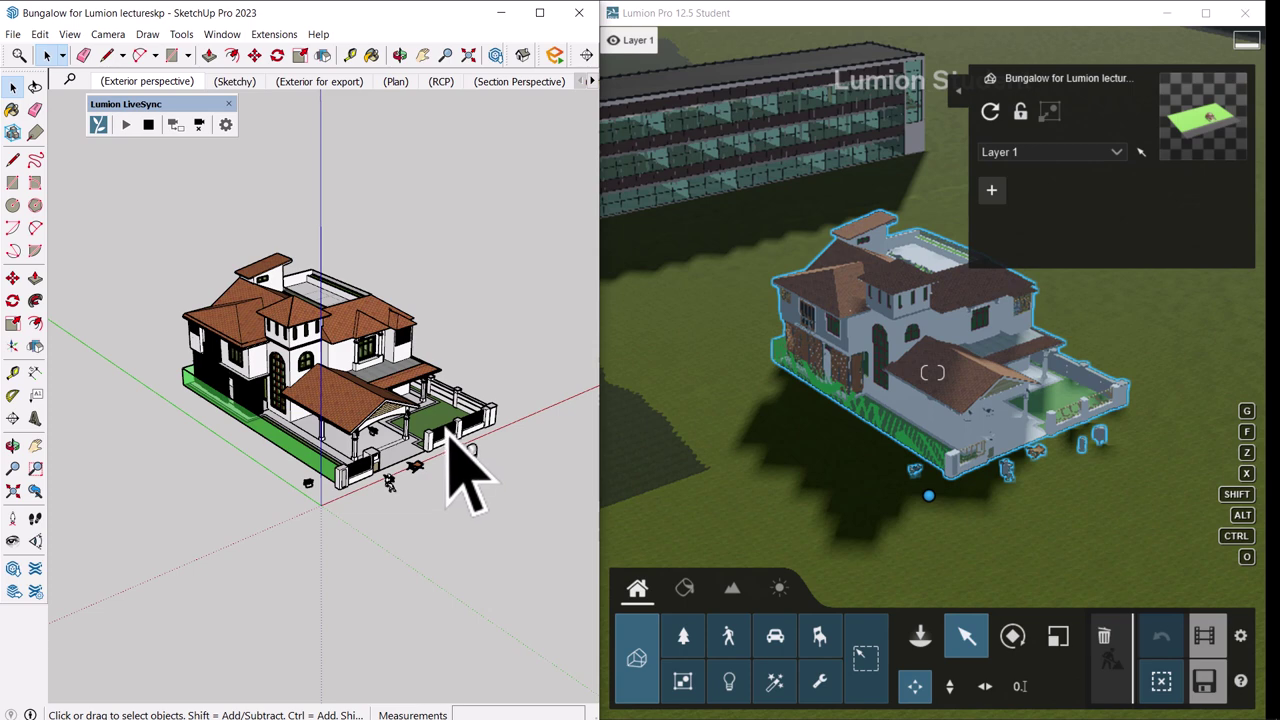
left_click(748, 383)
right_click_drag(739, 389, 830, 345)
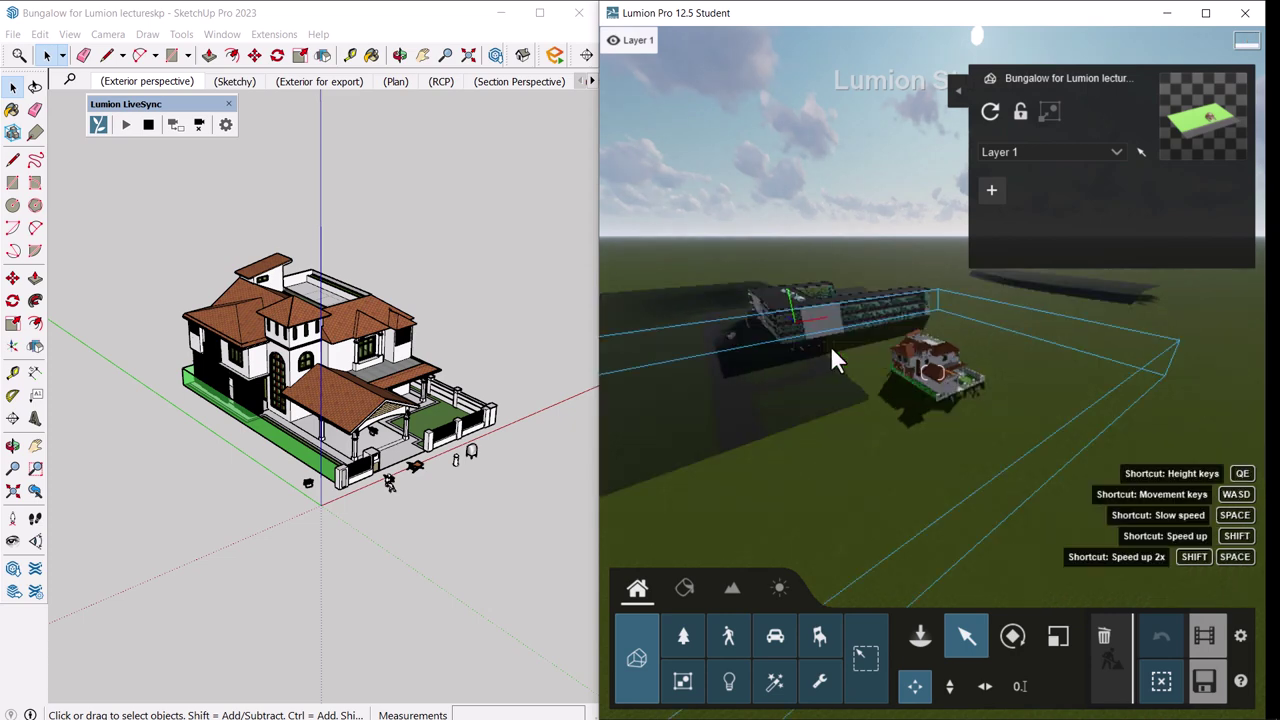
key("w")
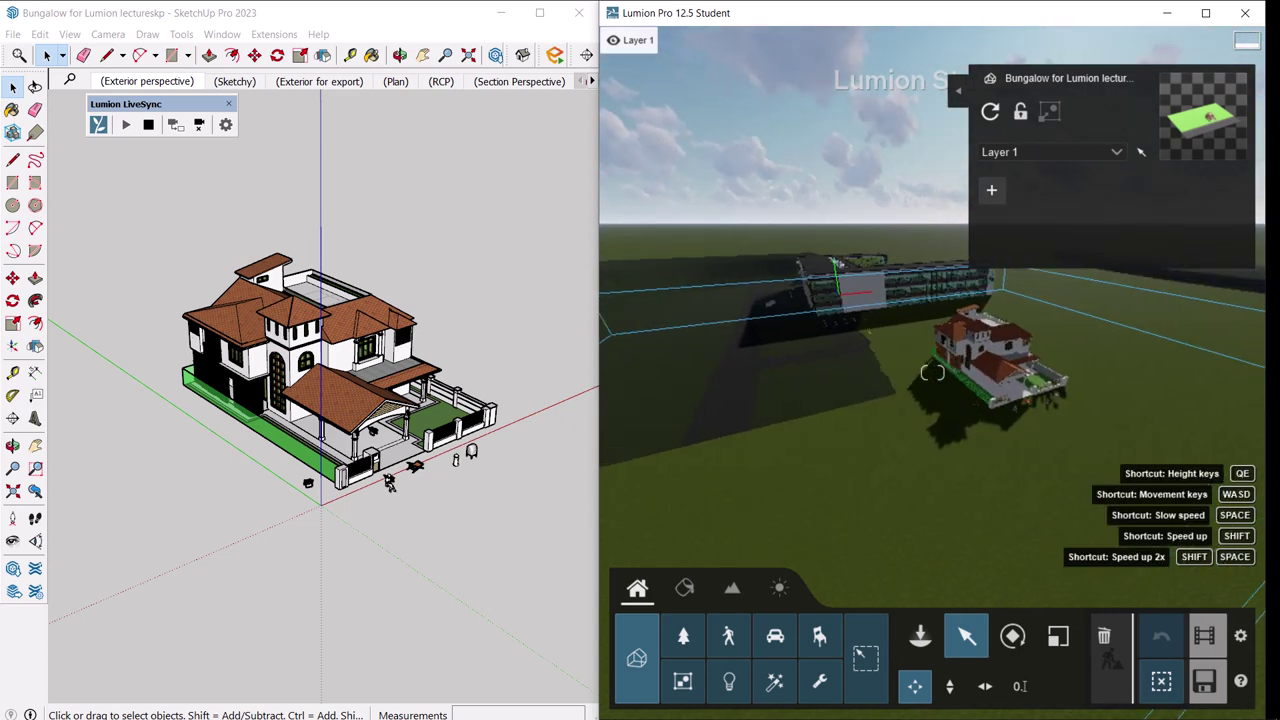
key("w")
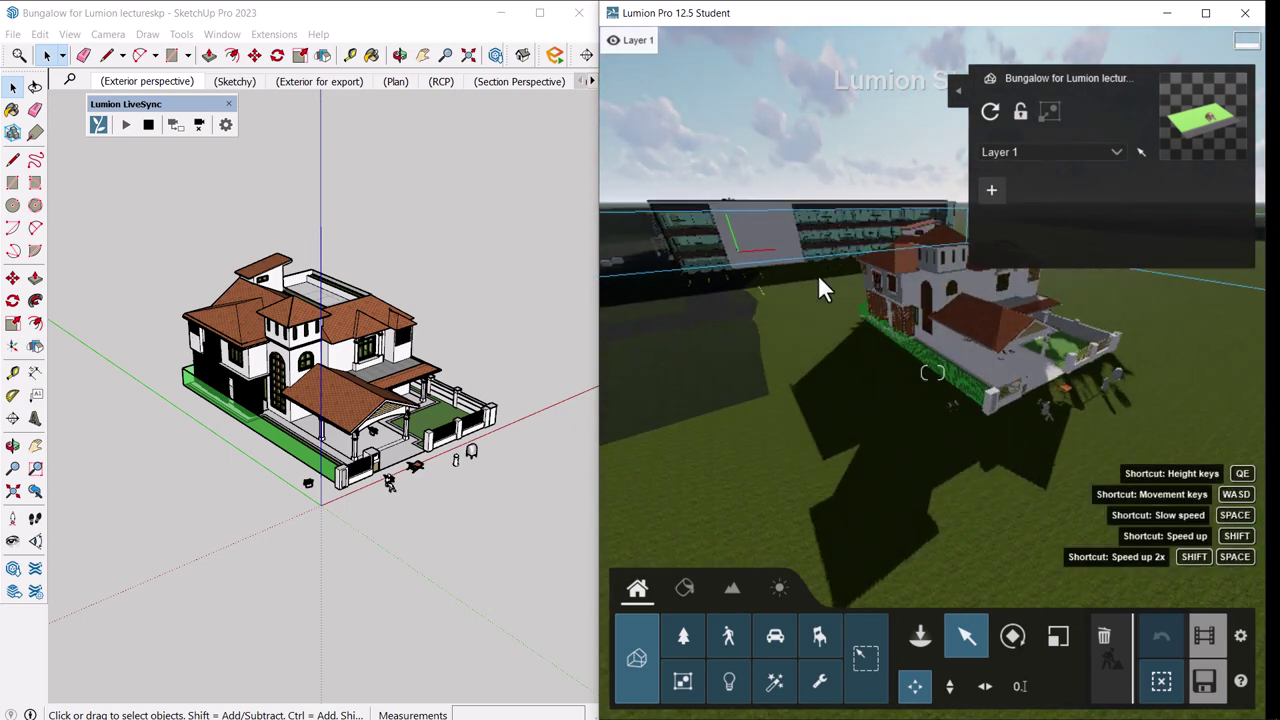
left_click(819, 277)
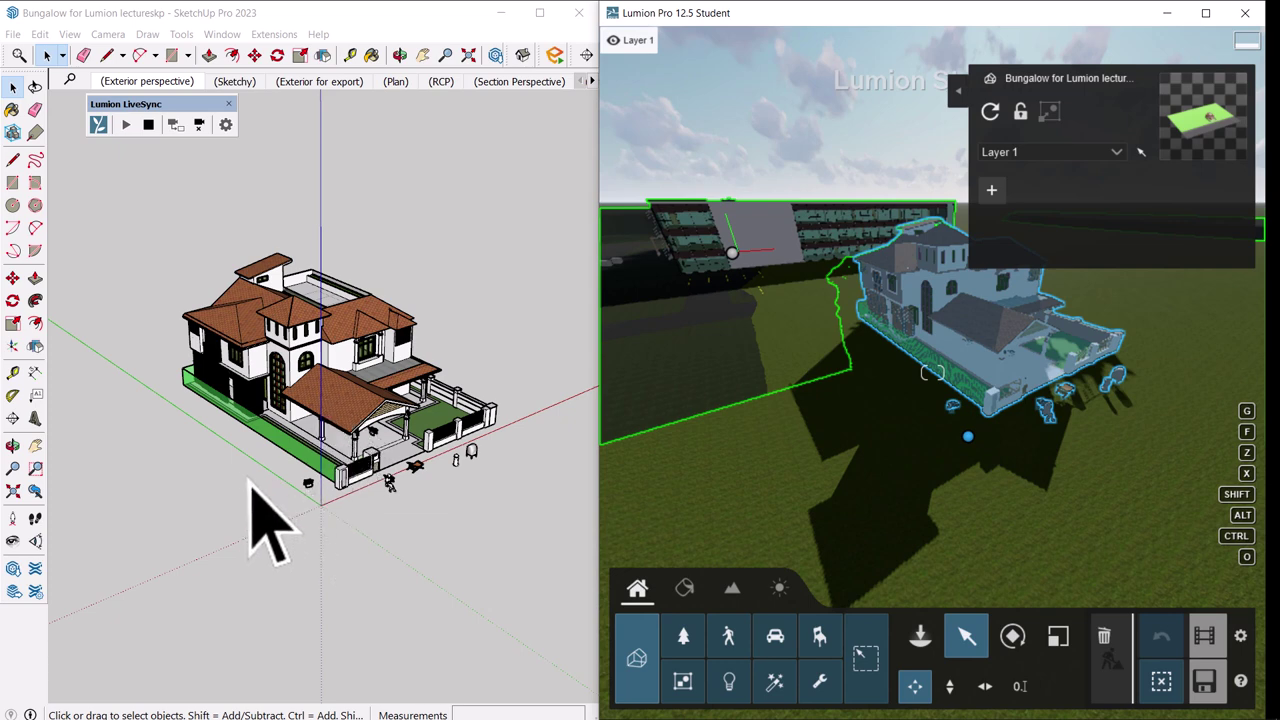
left_click(300, 514)
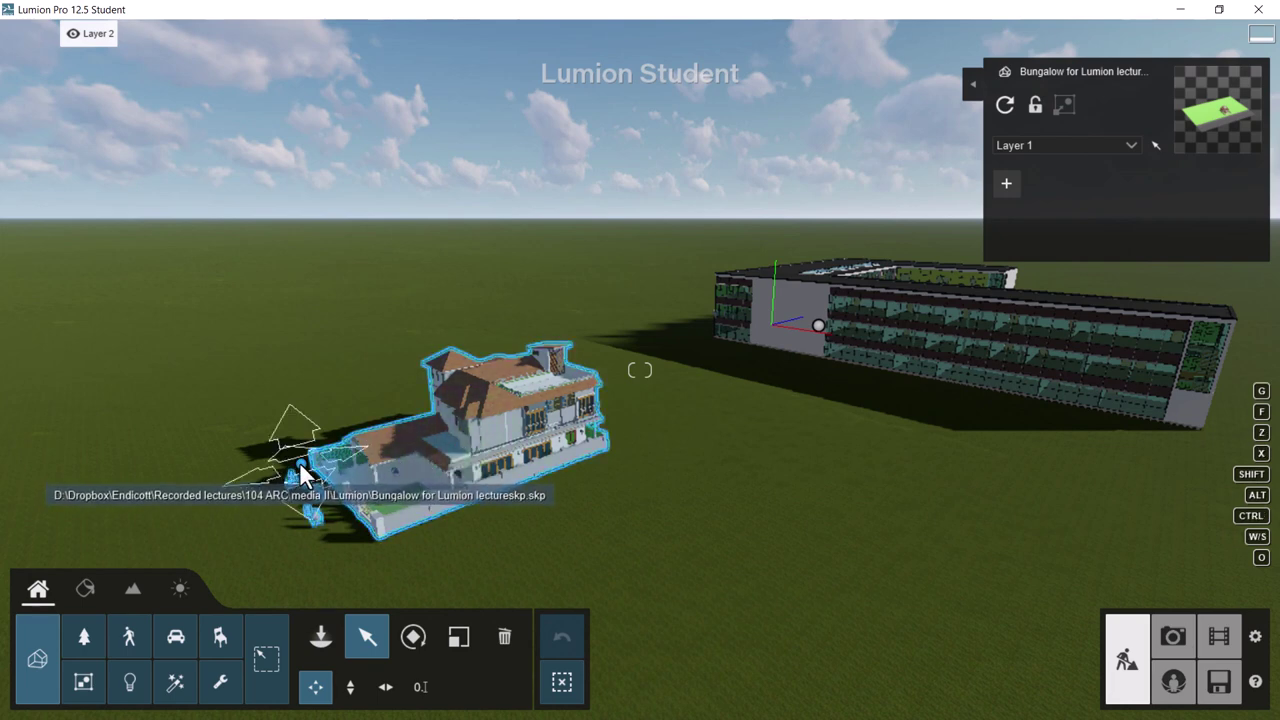
- In Lumion, move the bungalow across the ground toward the office building and try its vertical move
left_click_drag(297, 466, 352, 453)
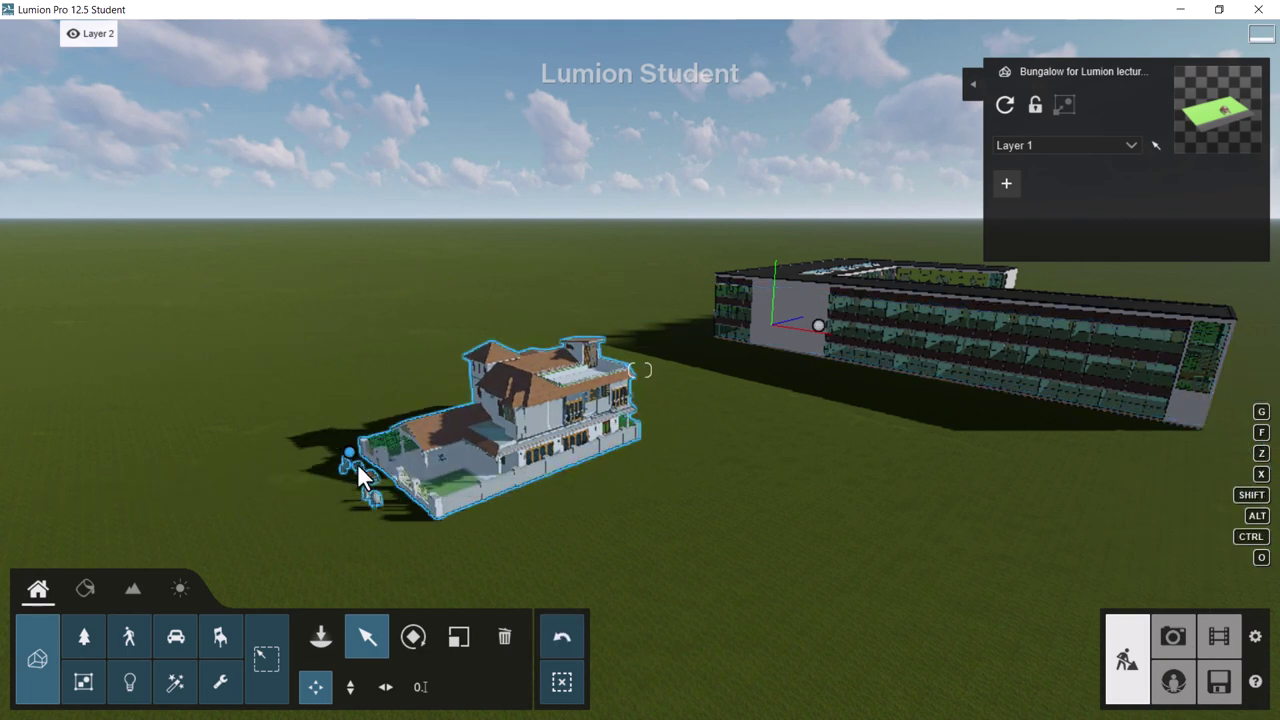
left_click(352, 688)
mouse_move(355, 447)
left_mouse_down()
mouse_move(343, 429)
mouse_move(351, 481)
mouse_move(344, 457)
left_mouse_up()
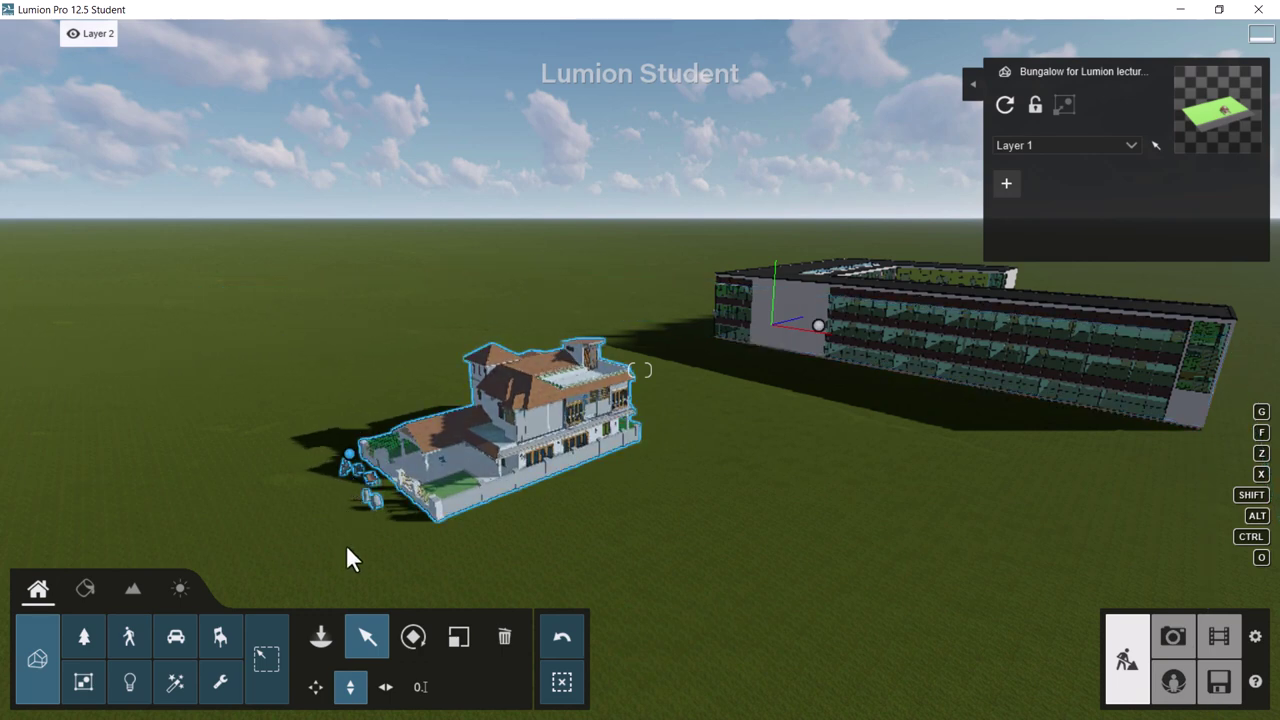
- Select the rac advanced sample project building and try moving it vertically
left_click(834, 305)
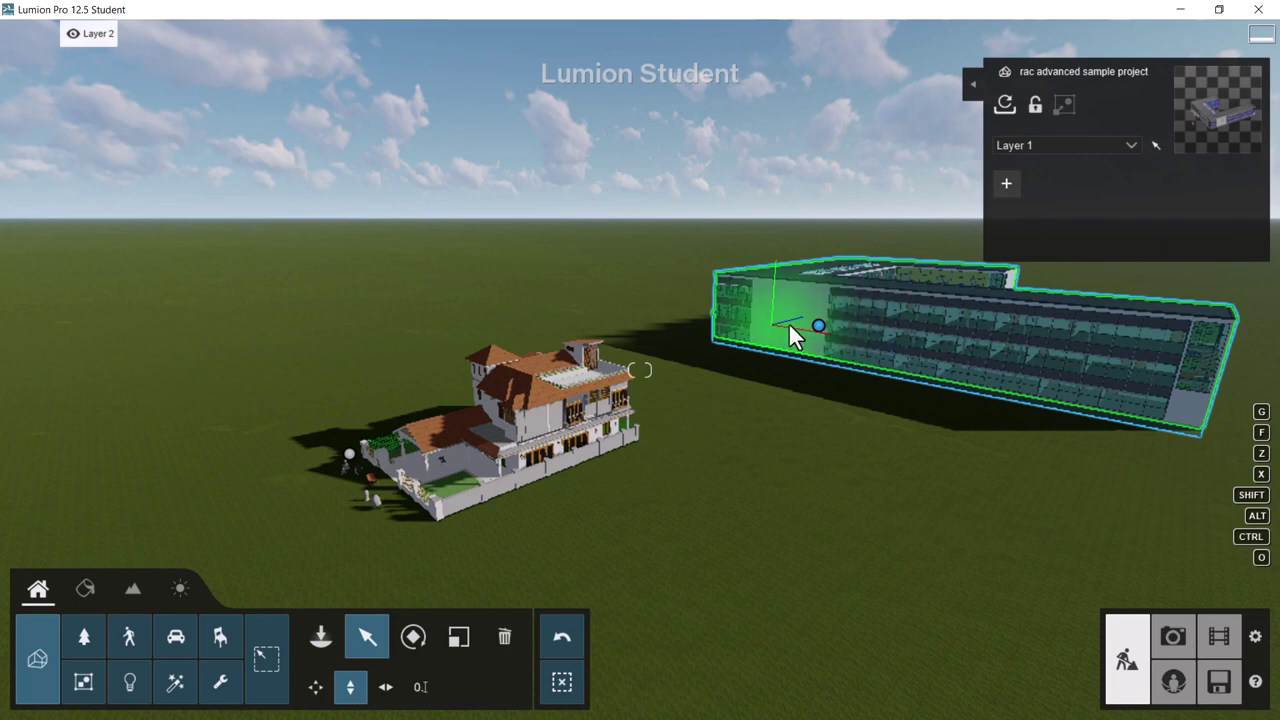
left_click(820, 306)
mouse_move(821, 306)
left_mouse_down()
mouse_move(822, 343)
mouse_move(820, 328)
left_mouse_up()
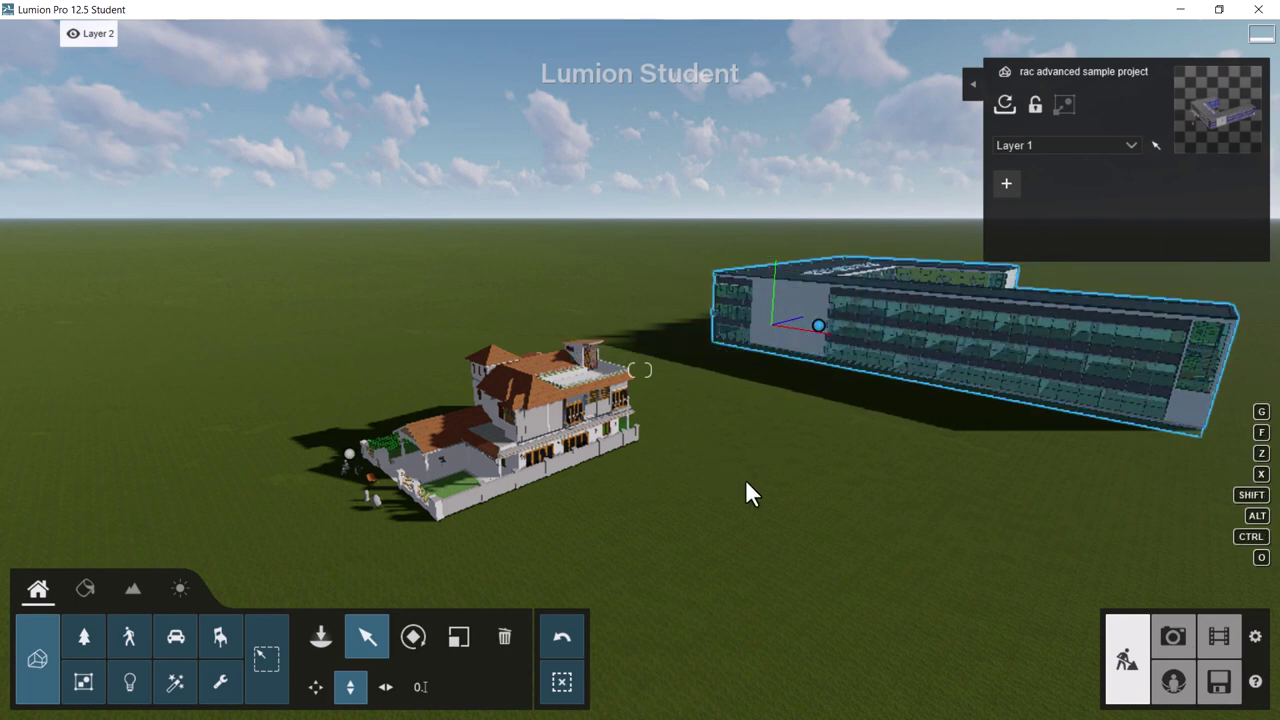
- Place a single AmericanElm2 M RT tree from the nature library on the grass between the bungalow and the office building
right_click_drag(808, 500, 823, 500)
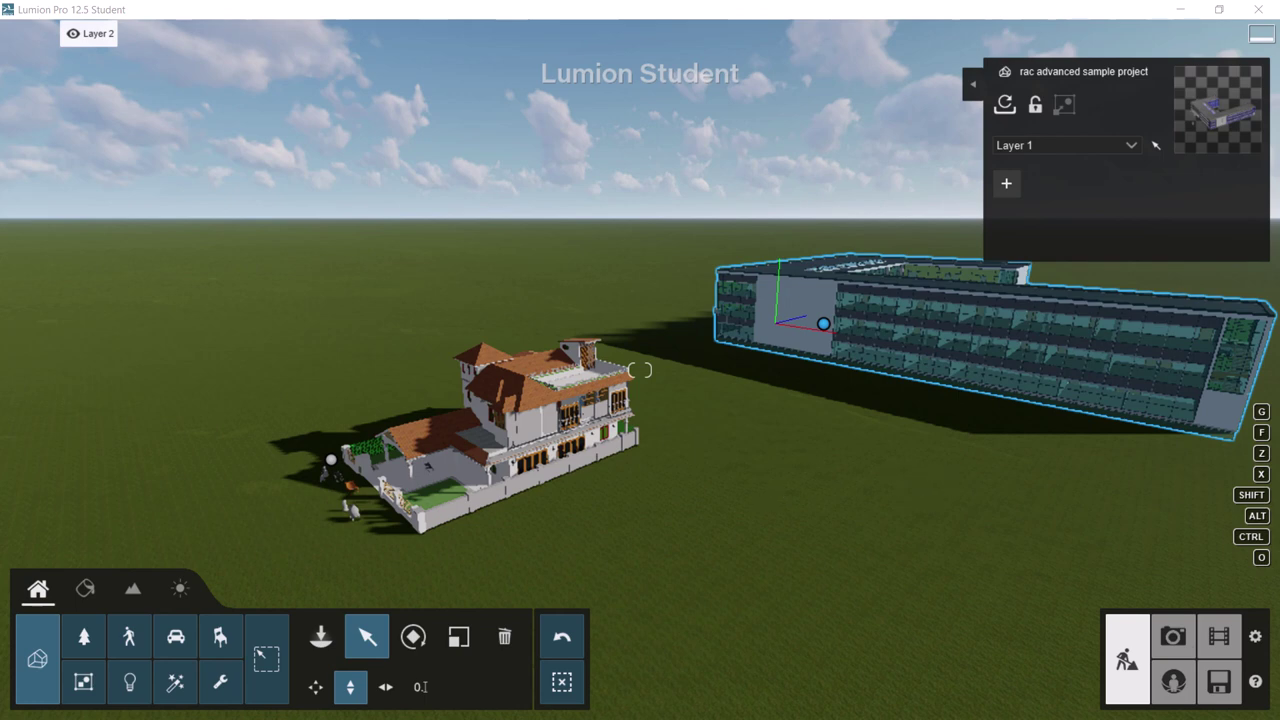
right_click_drag(640, 370, 640, 440)
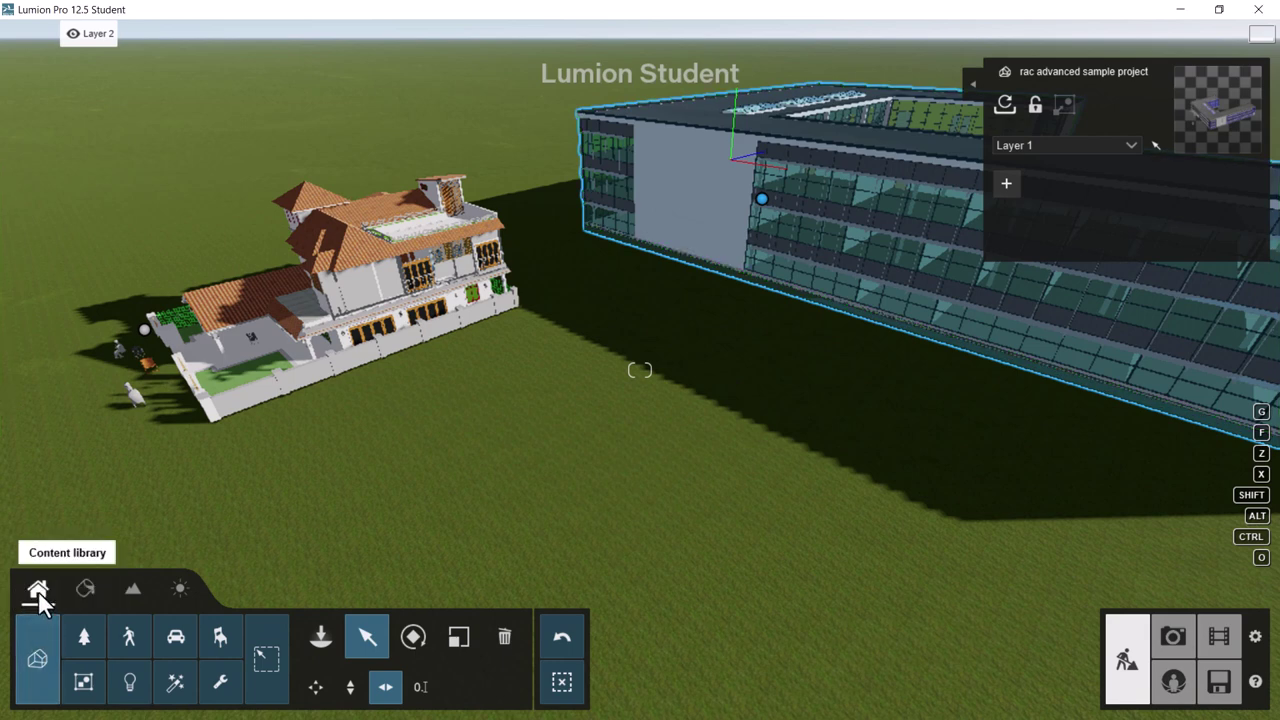
left_click(90, 635)
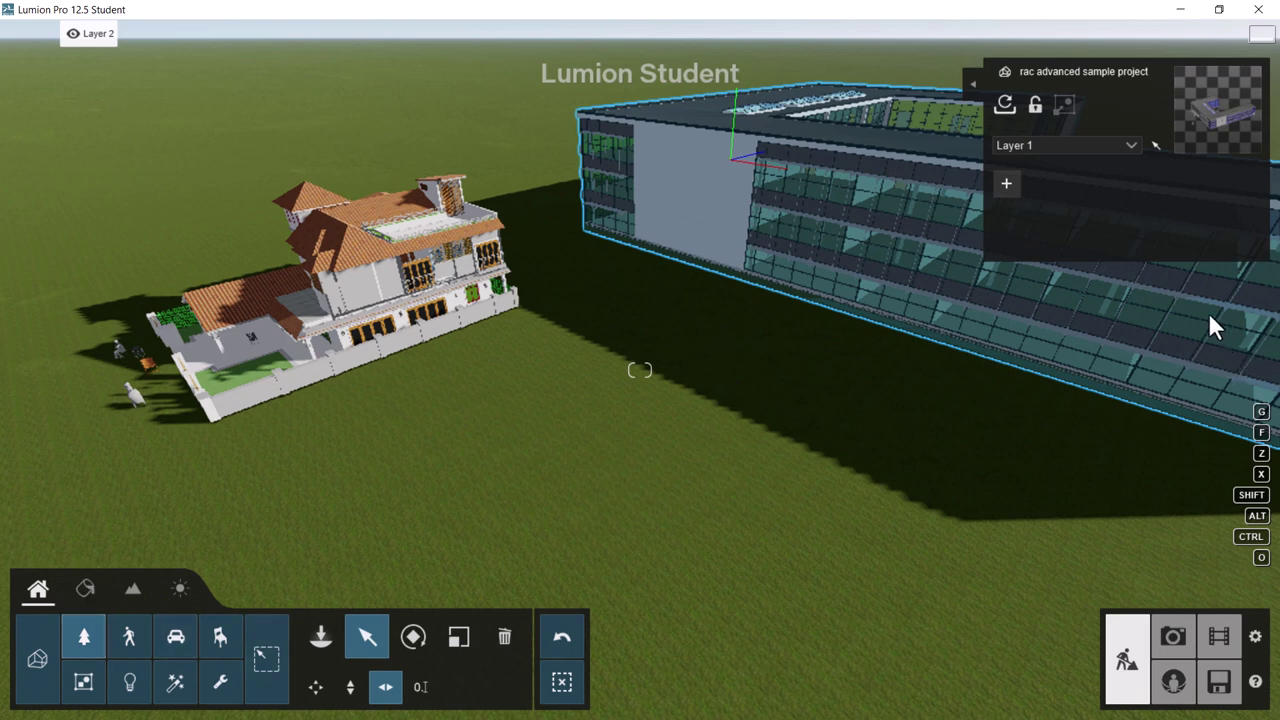
left_click(80, 638)
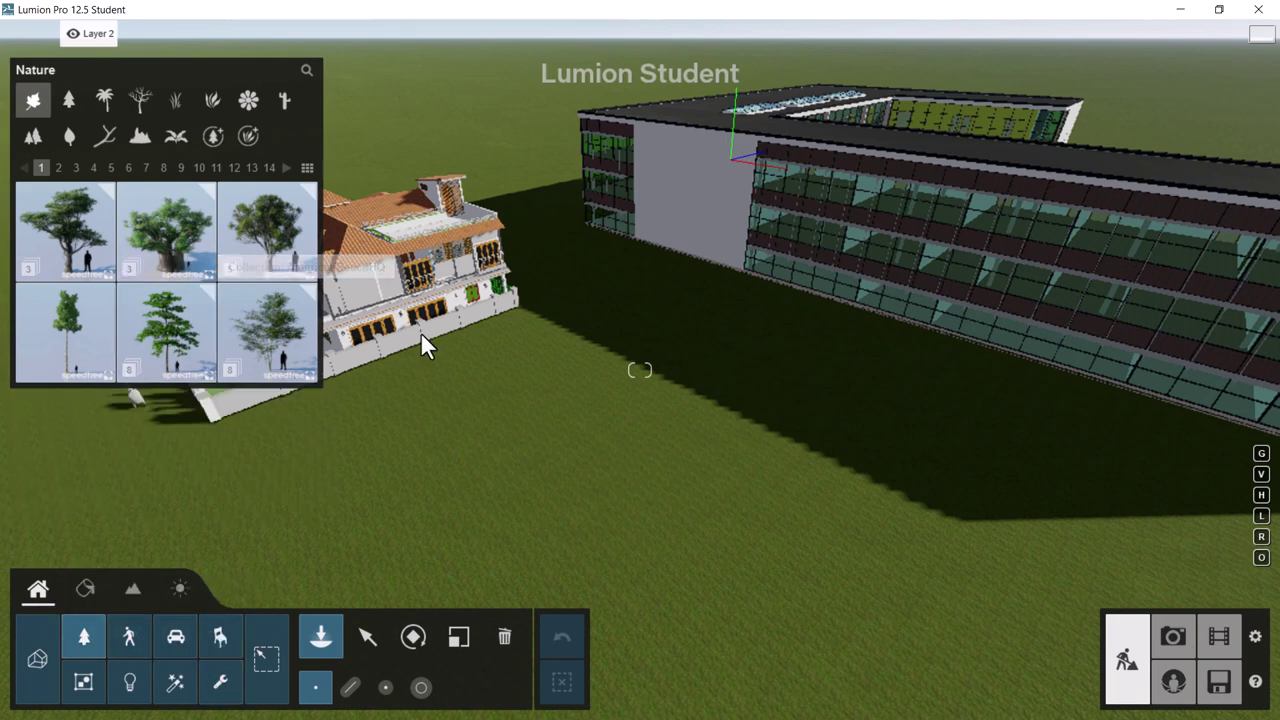
mouse_move(93, 253)
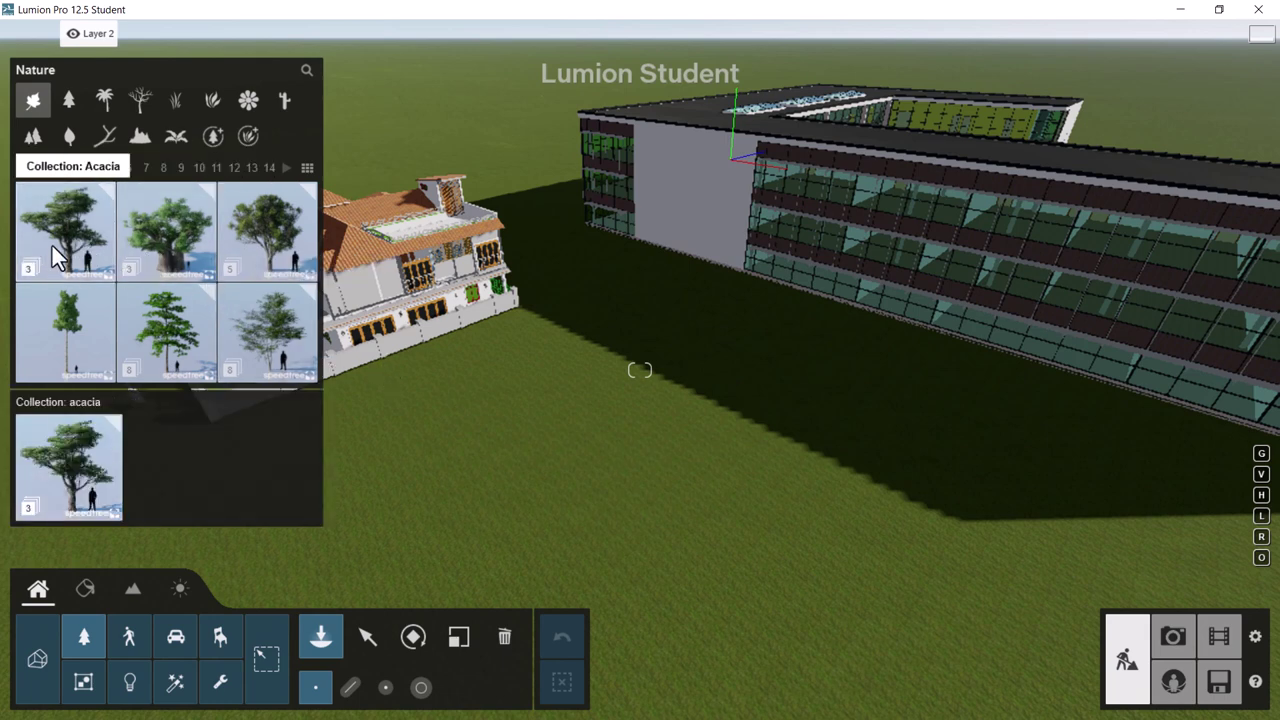
mouse_move(167, 205)
left_click(58, 166)
mouse_move(167, 250)
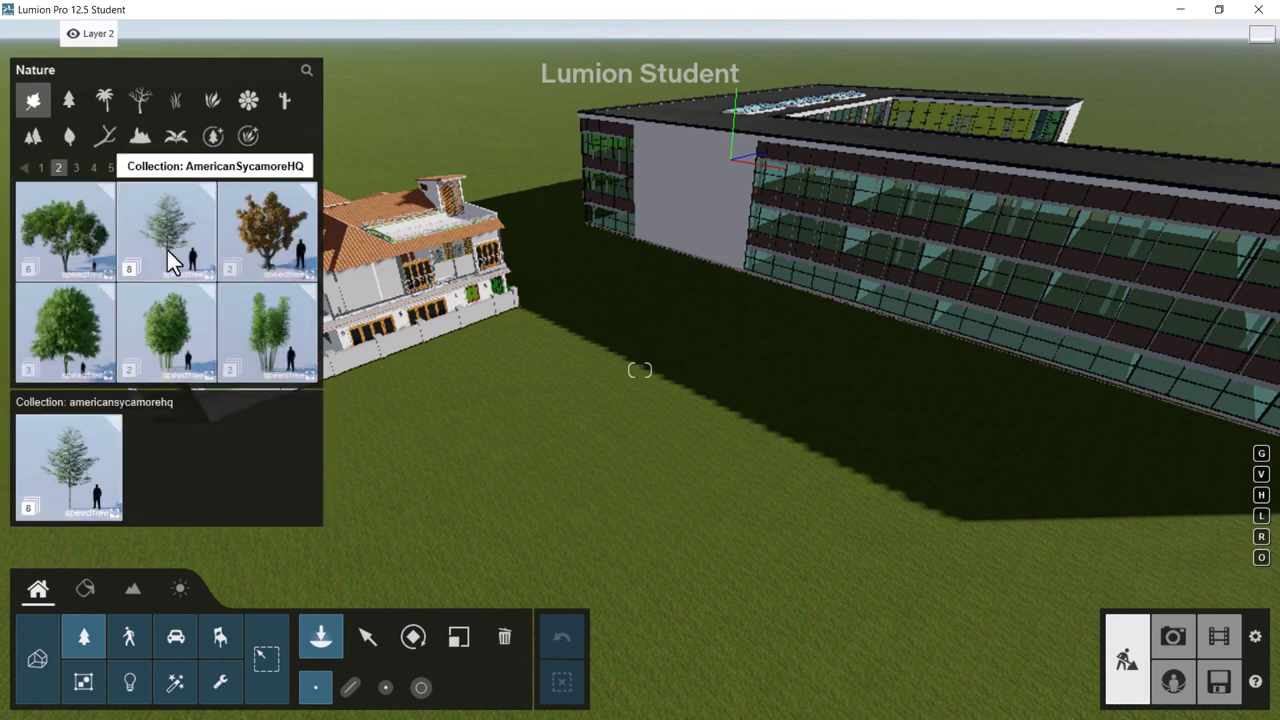
left_click(99, 240)
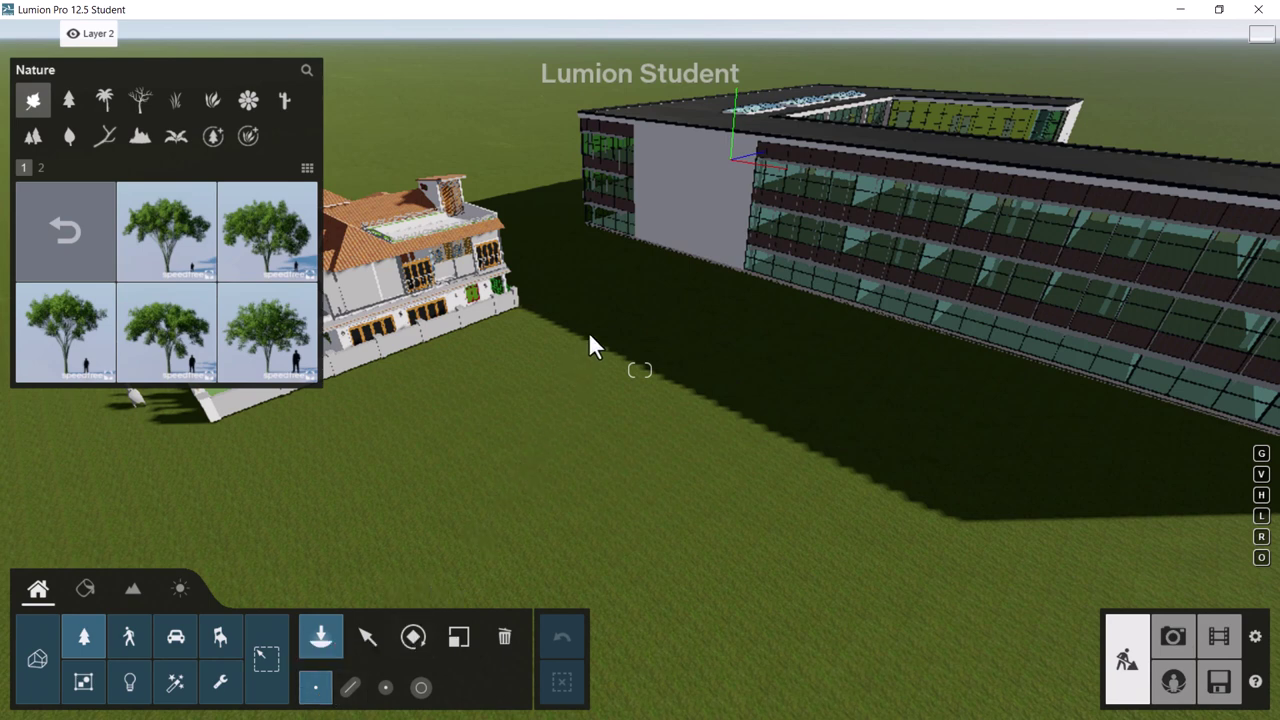
left_click(61, 337)
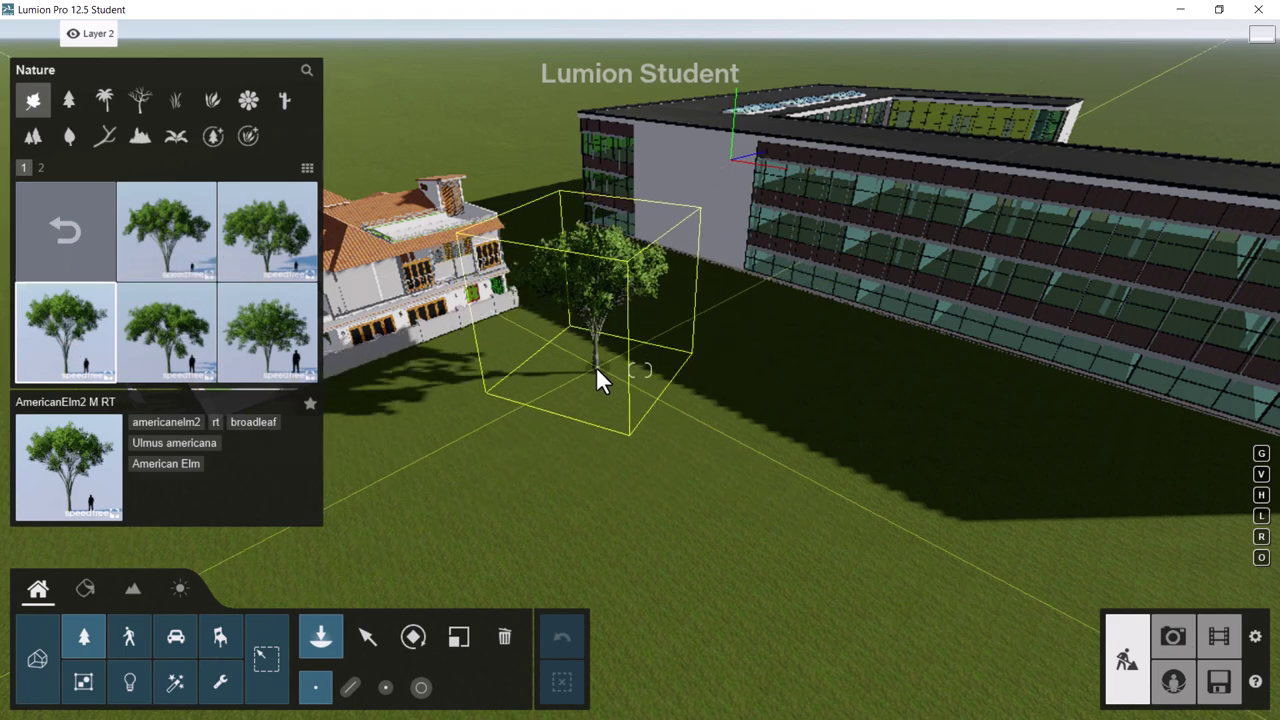
left_click(604, 385)
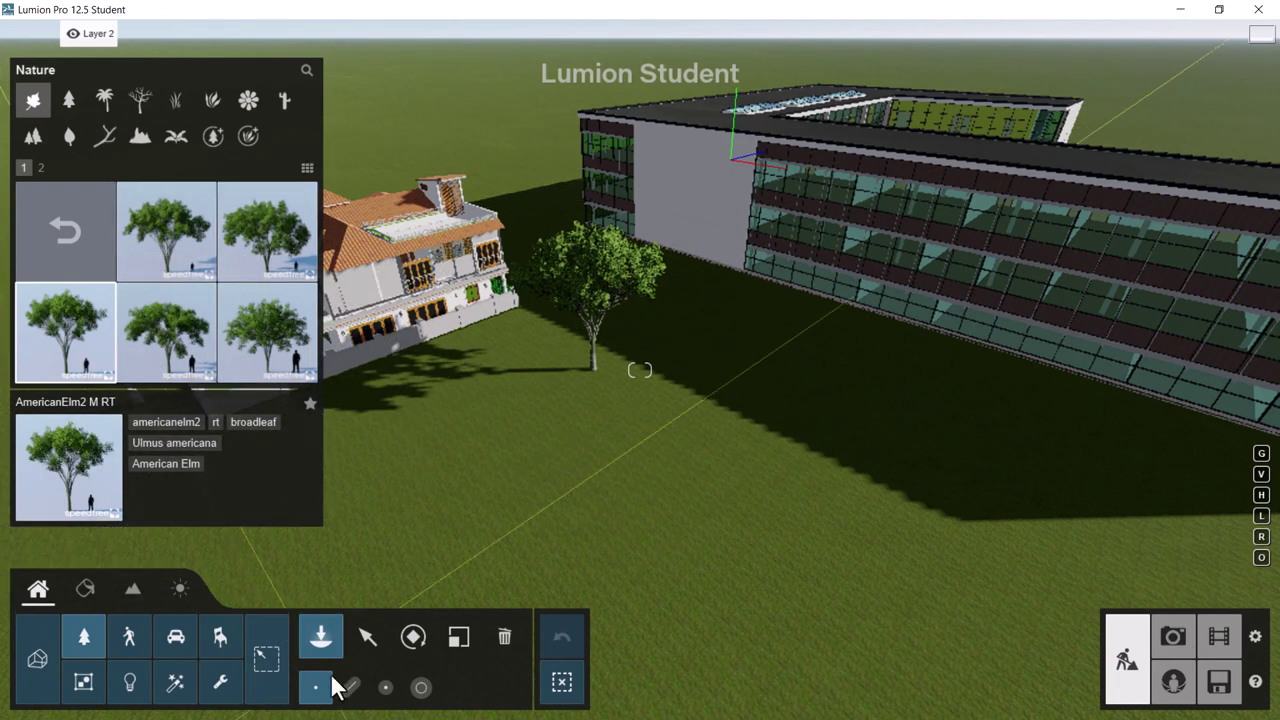
- Paint a cluster of AmericanElm2 M RT trees over the lawn in front of the office building and finish paint placement
left_click(421, 688)
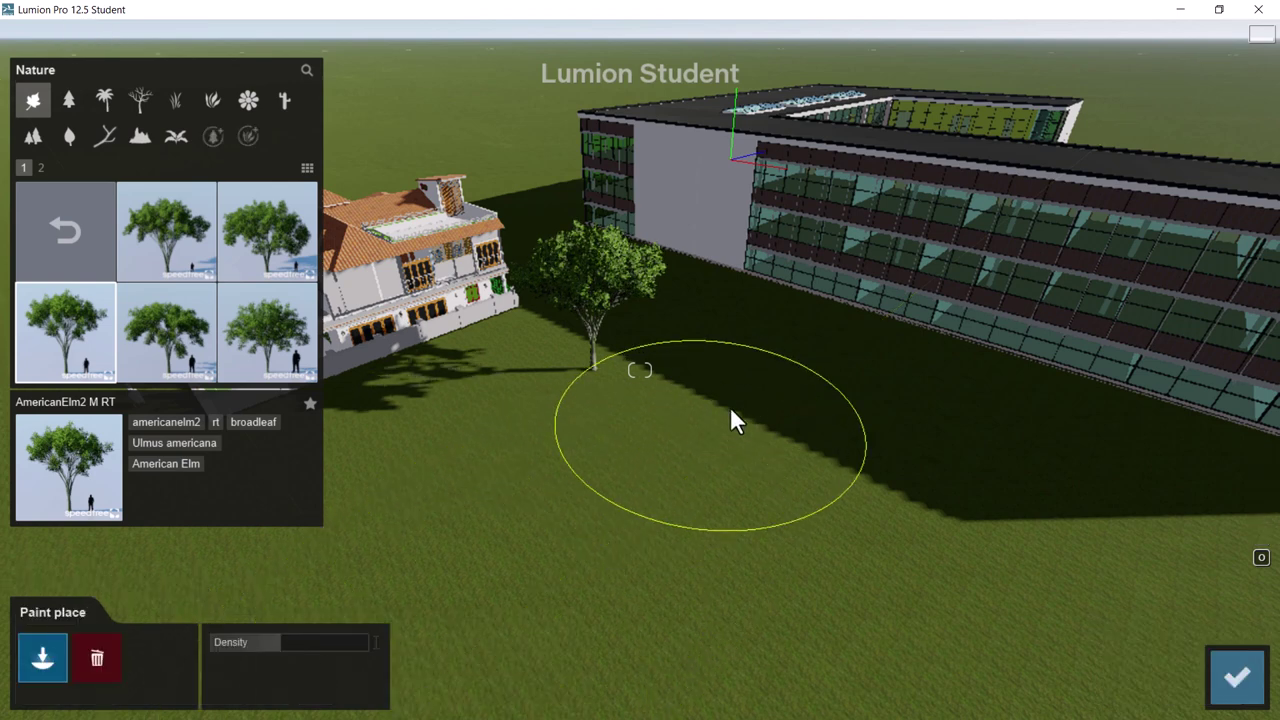
left_click_drag(720, 369, 963, 488)
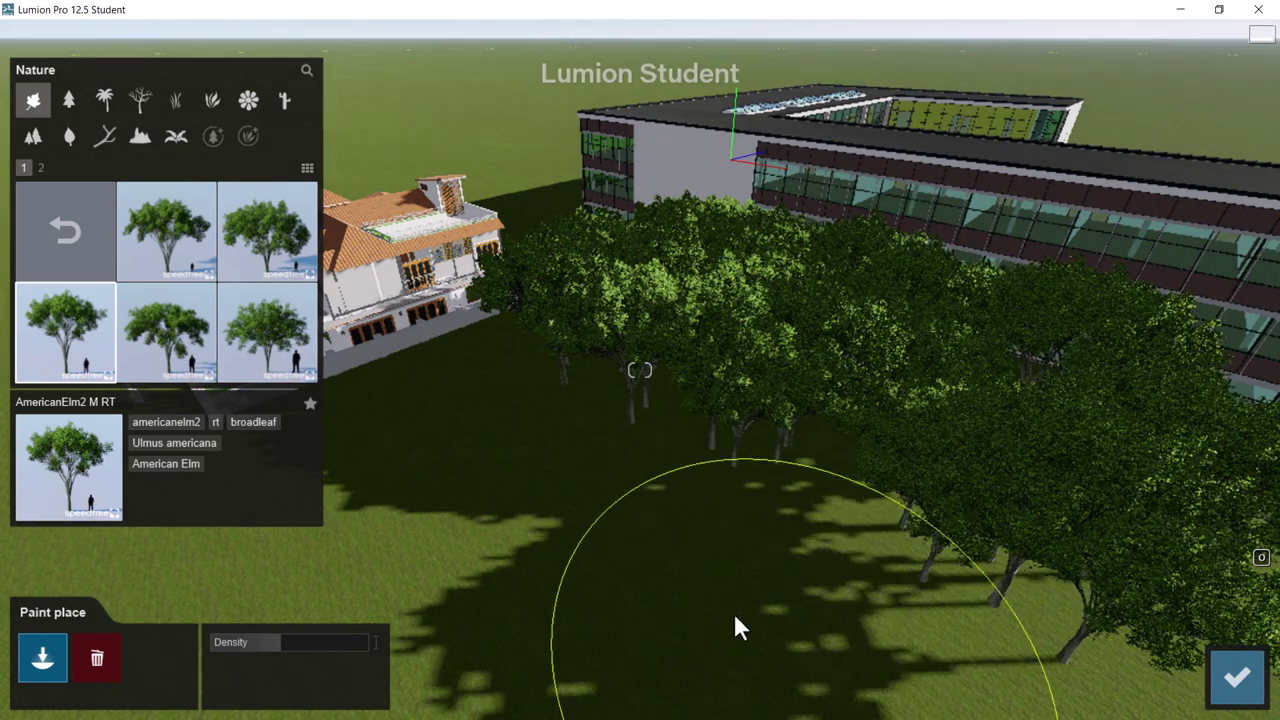
left_click(86, 651)
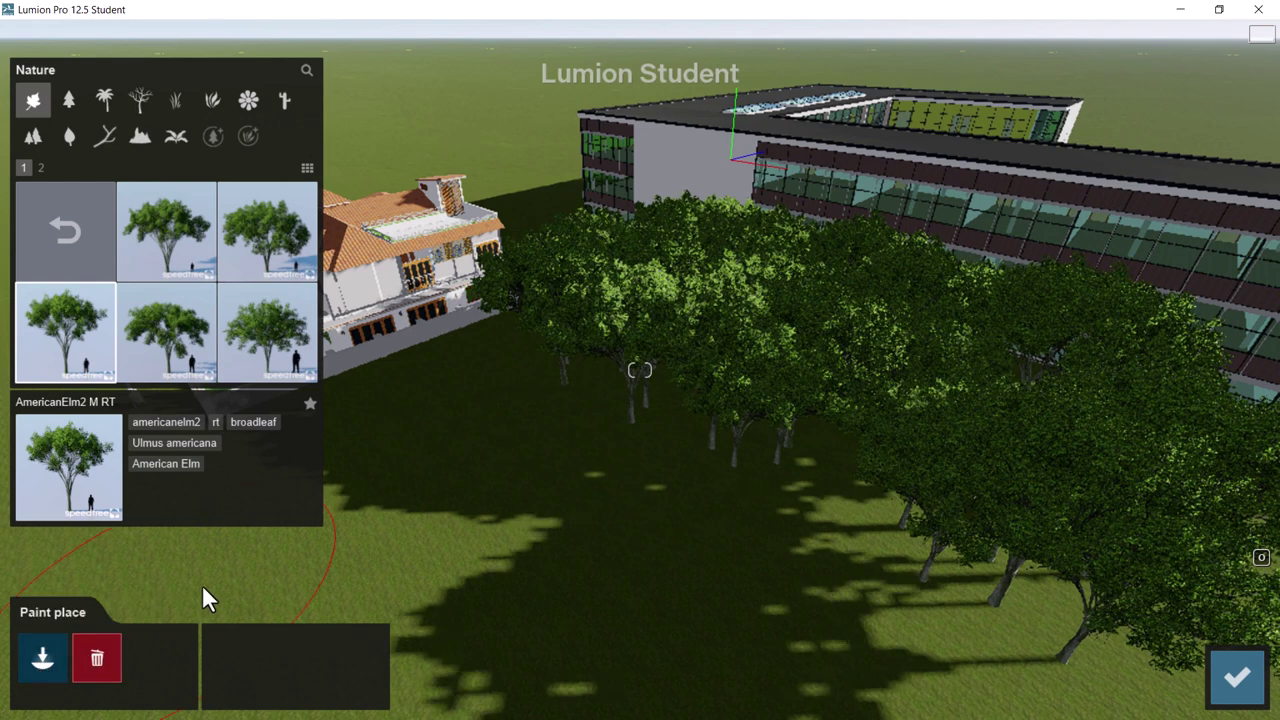
scroll(683, 490, "down", 5)
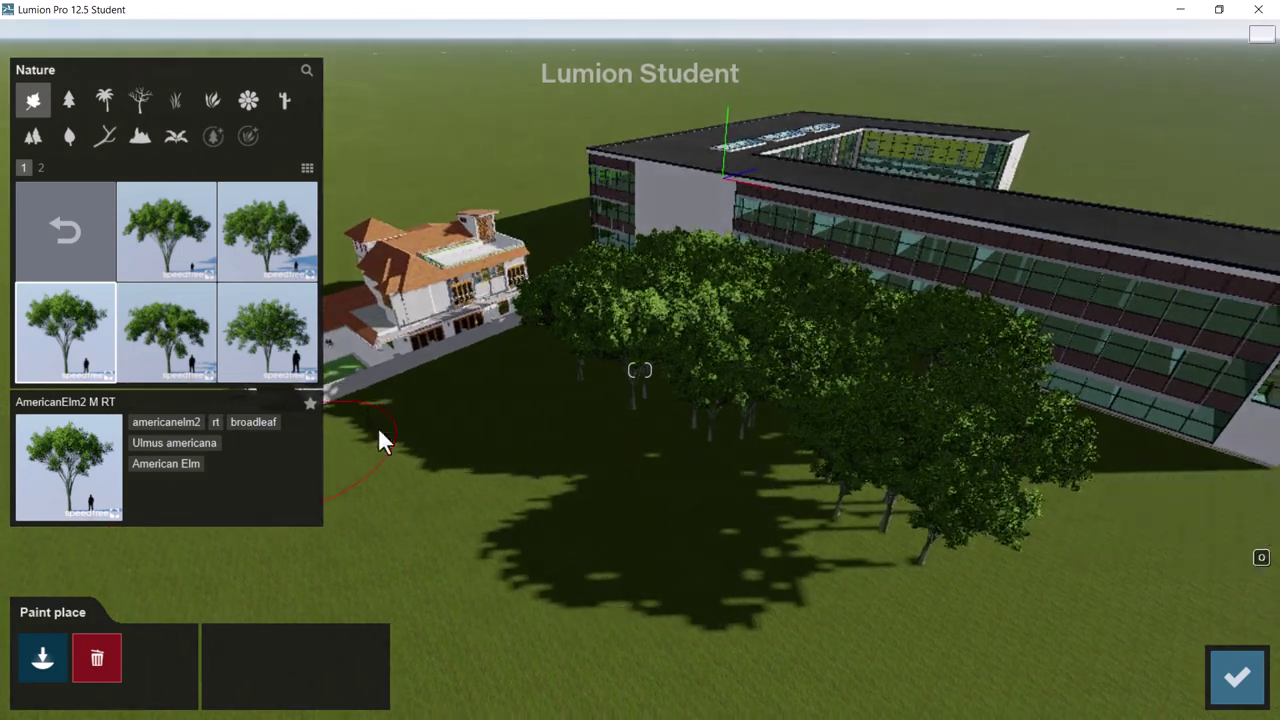
left_click(182, 324)
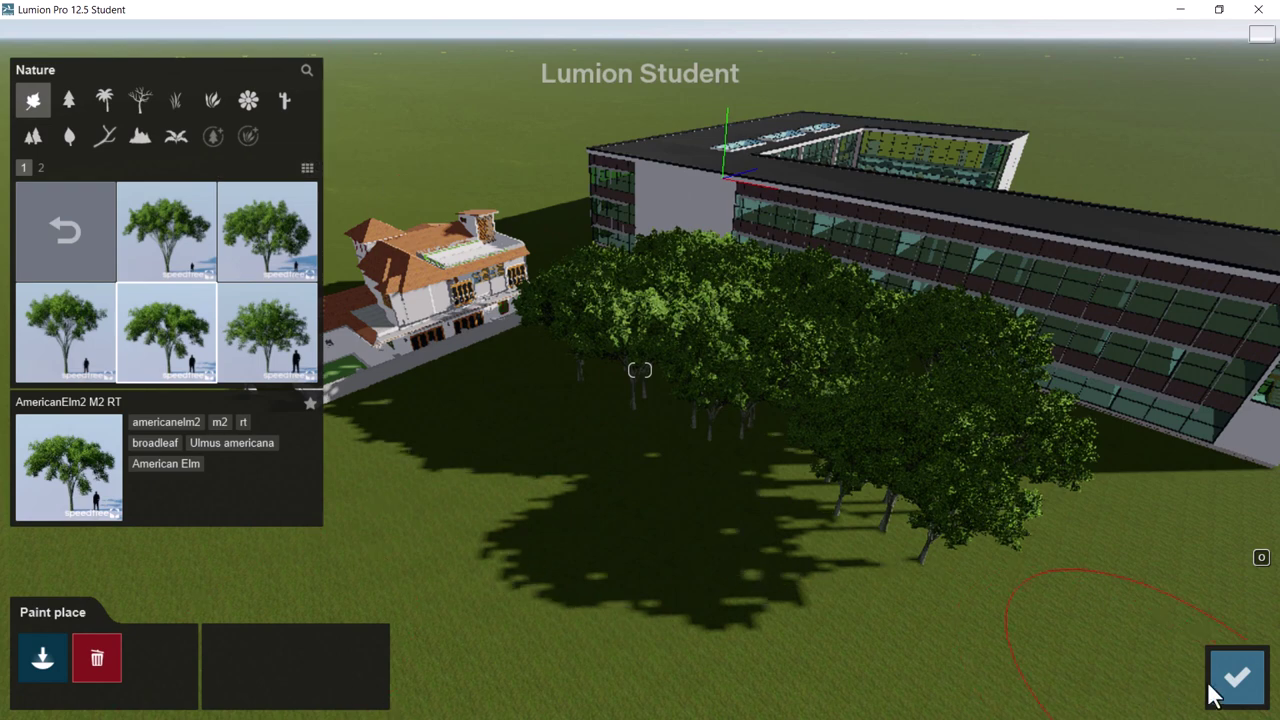
left_click(1237, 680)
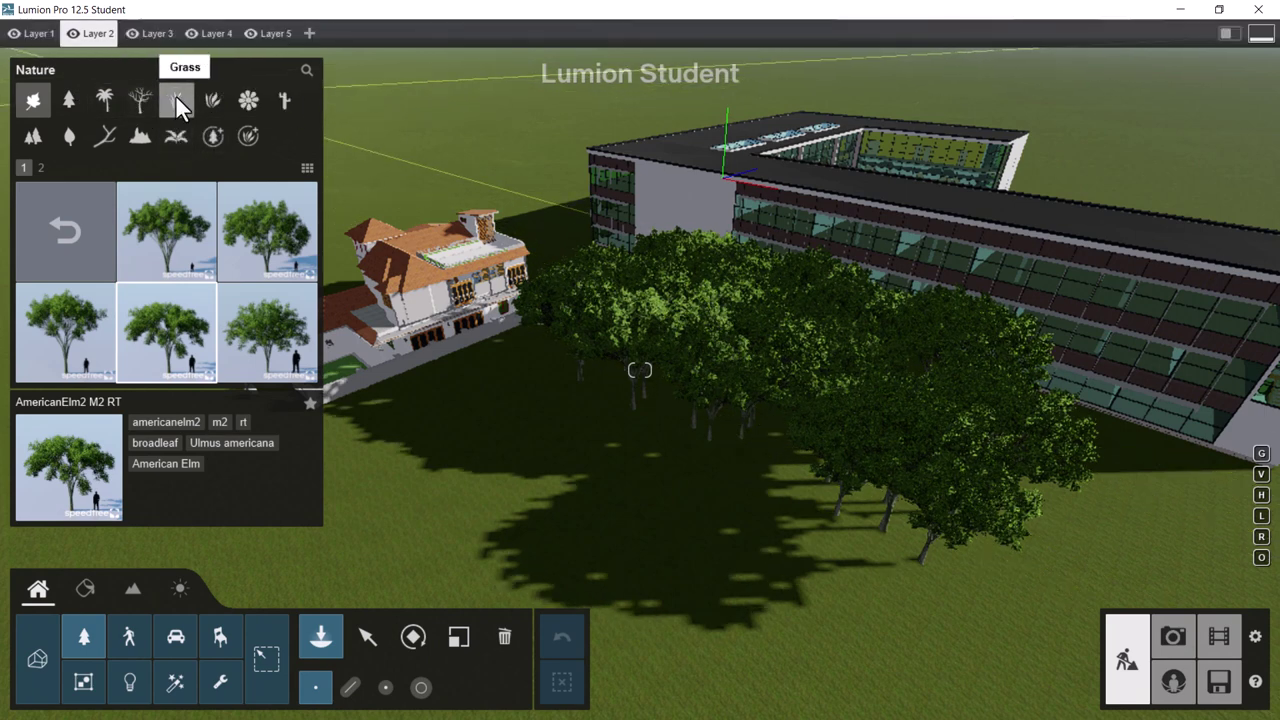
- Start a mass placement along a line with African Daisy Pink from the flower library, removing its duplicate entry from the mix
left_click(240, 100)
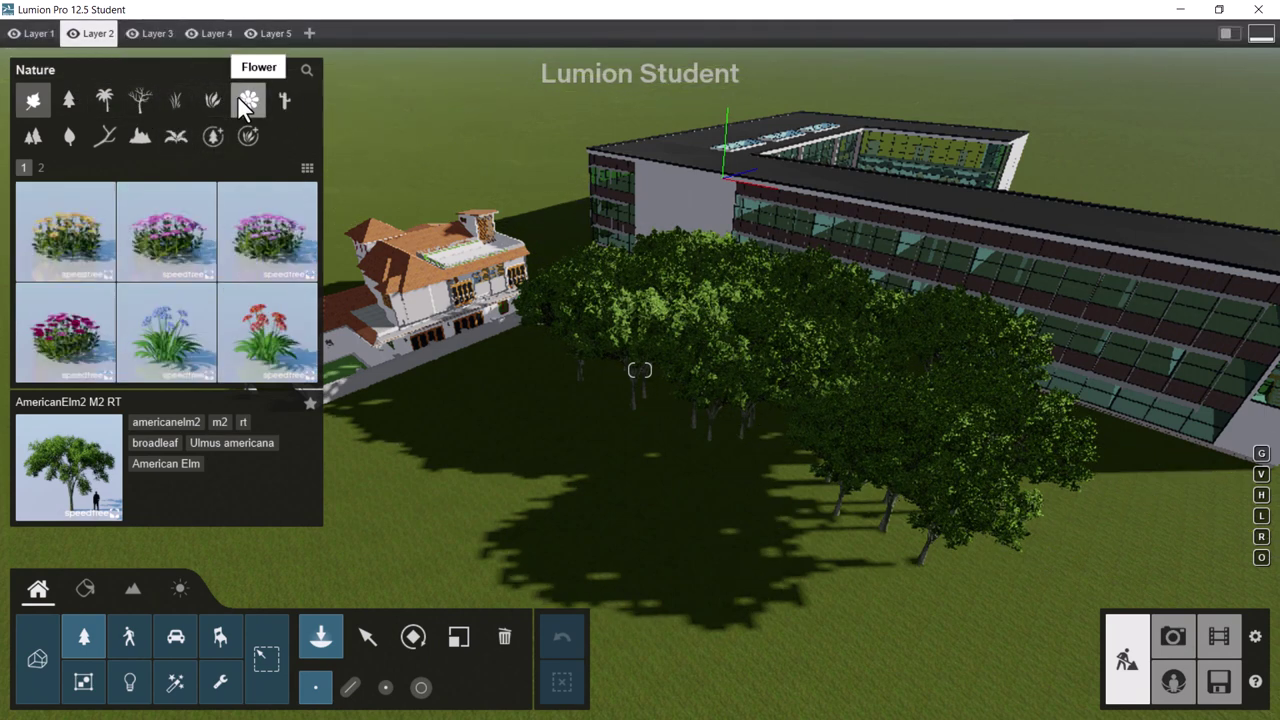
left_click(178, 258)
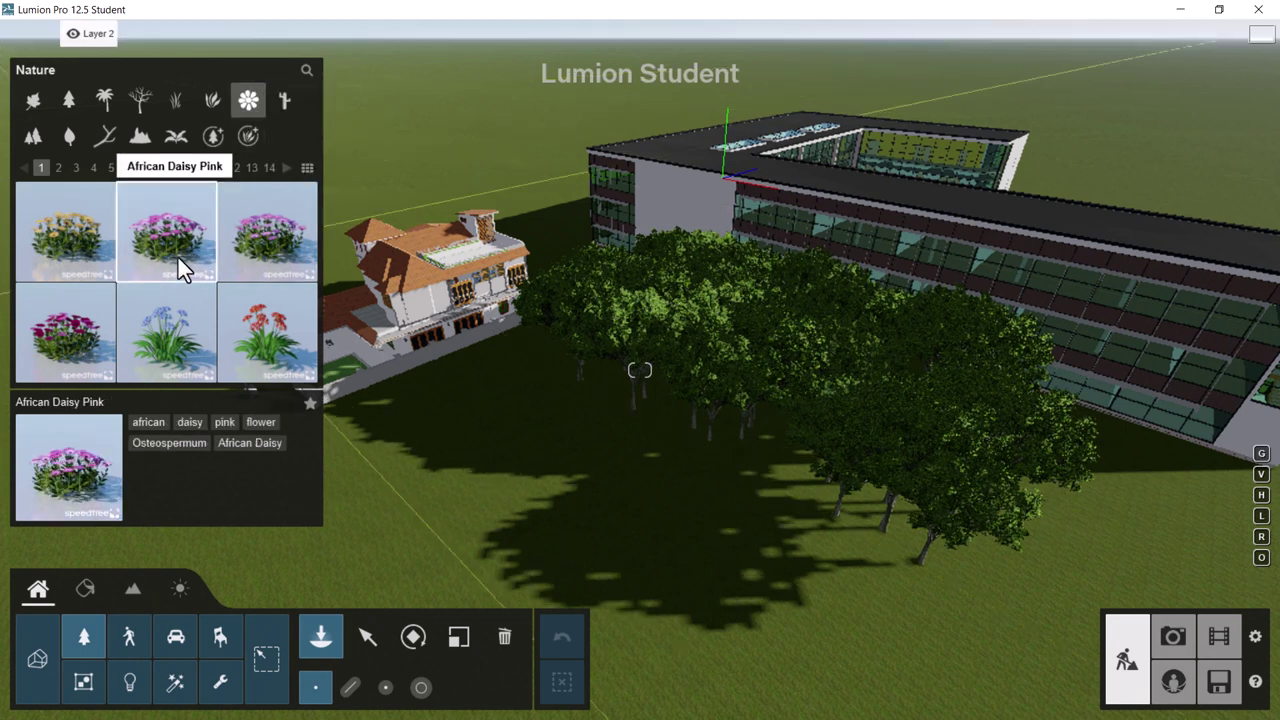
left_click(346, 692)
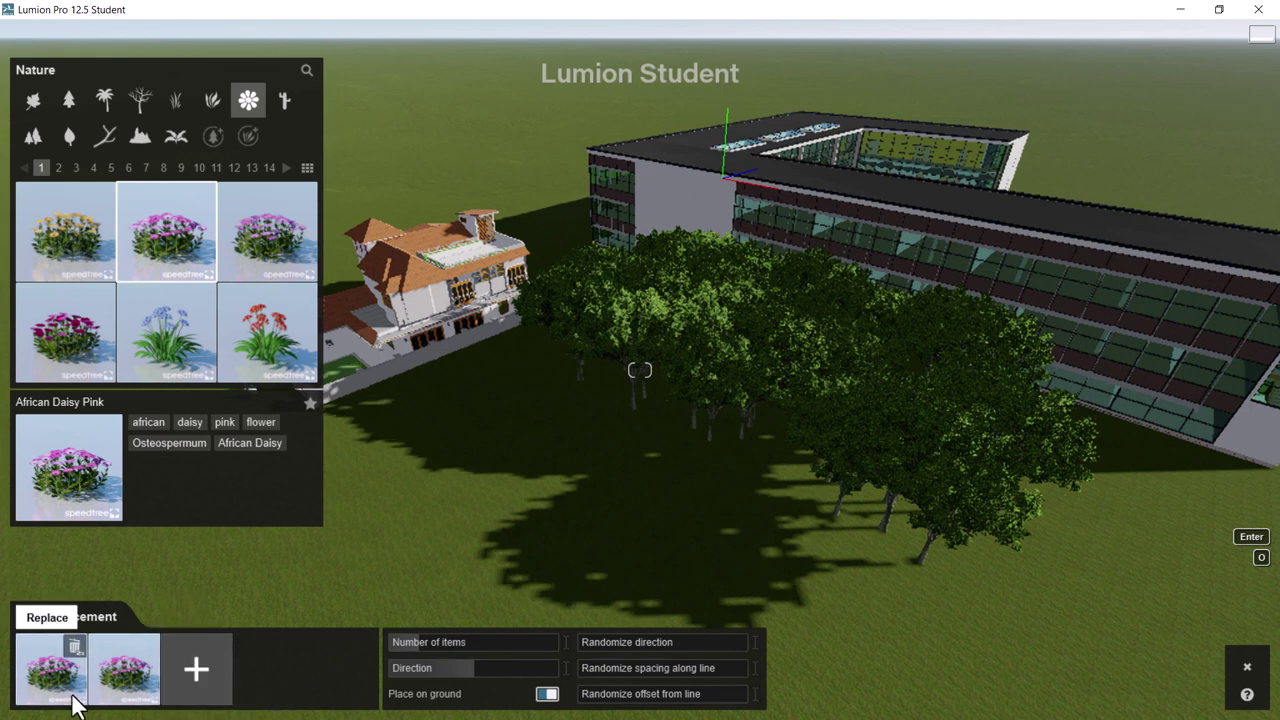
left_click(74, 648)
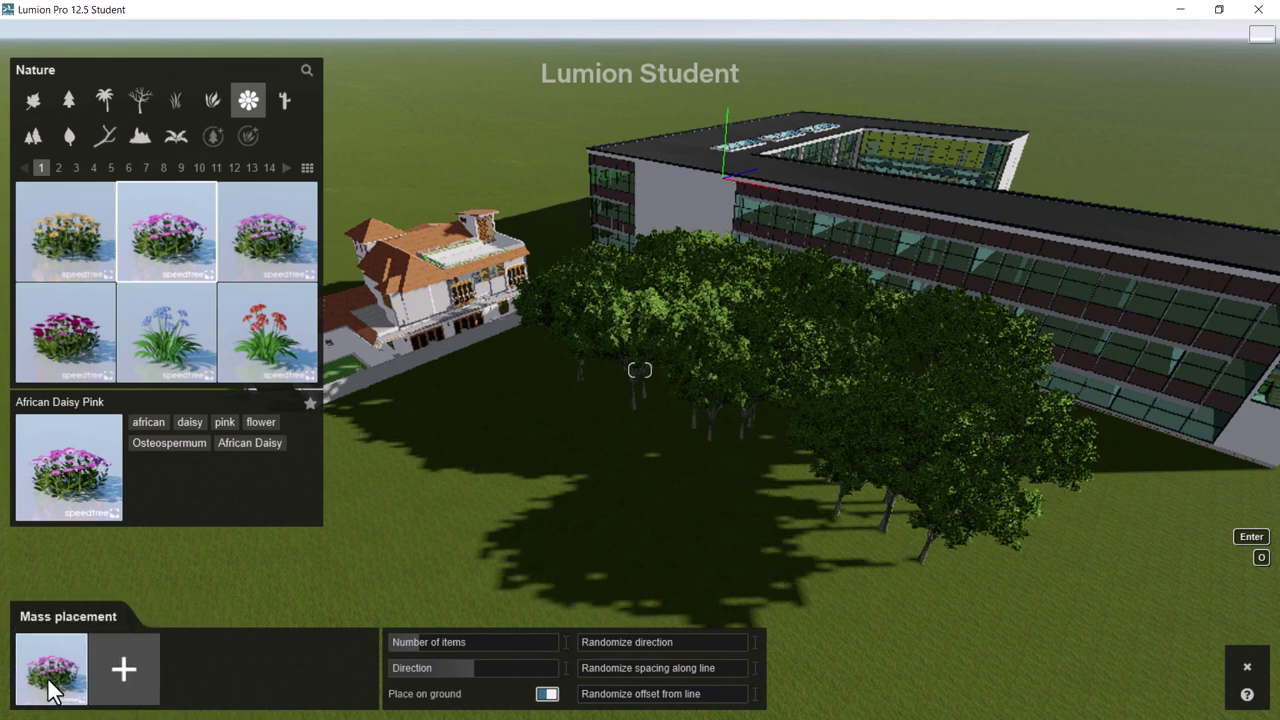
- Add African Lily Orange and African Lily Blue to the flower mix and draw a placement line on the grass in front of the bungalow
left_click(273, 345)
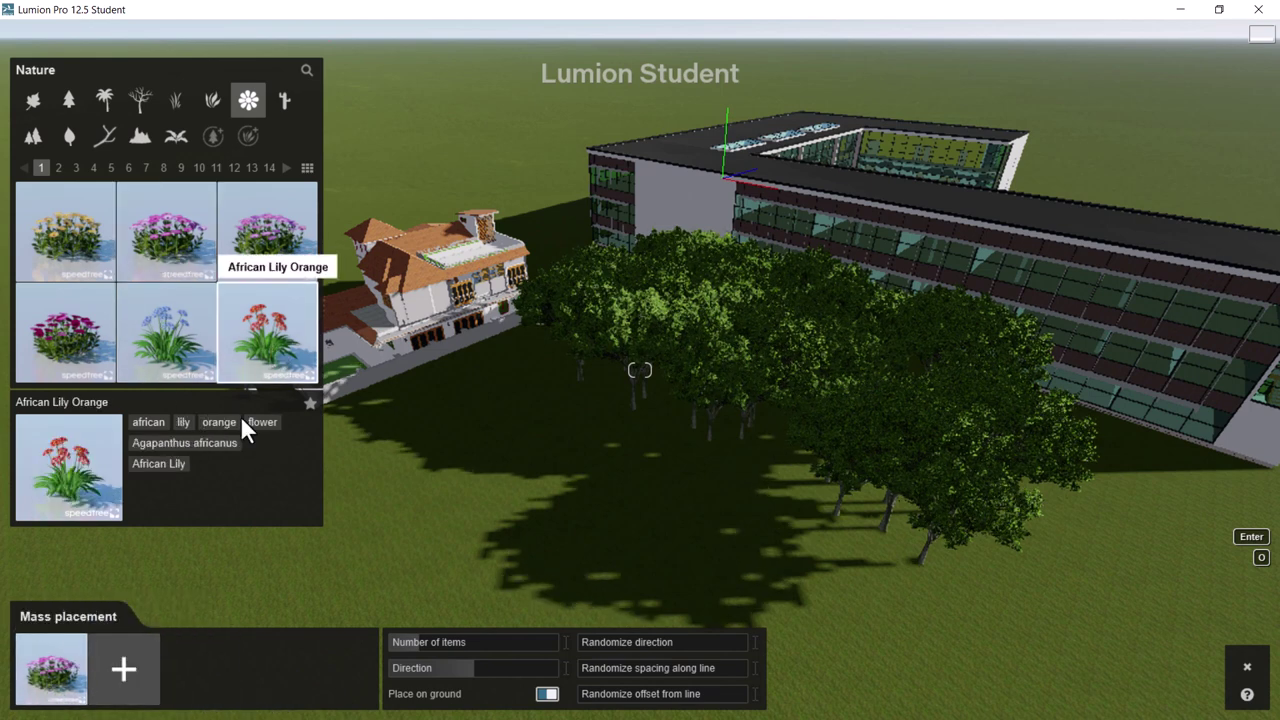
left_click(124, 669)
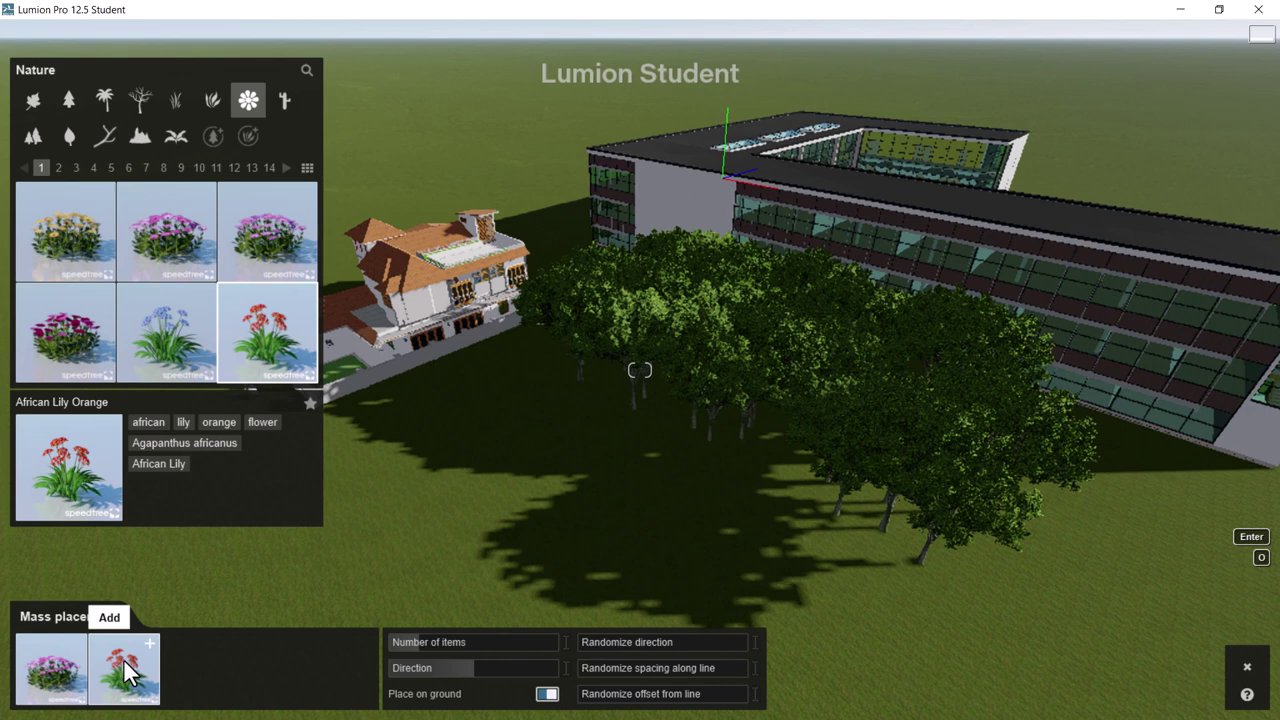
left_click(180, 344)
left_click(196, 669)
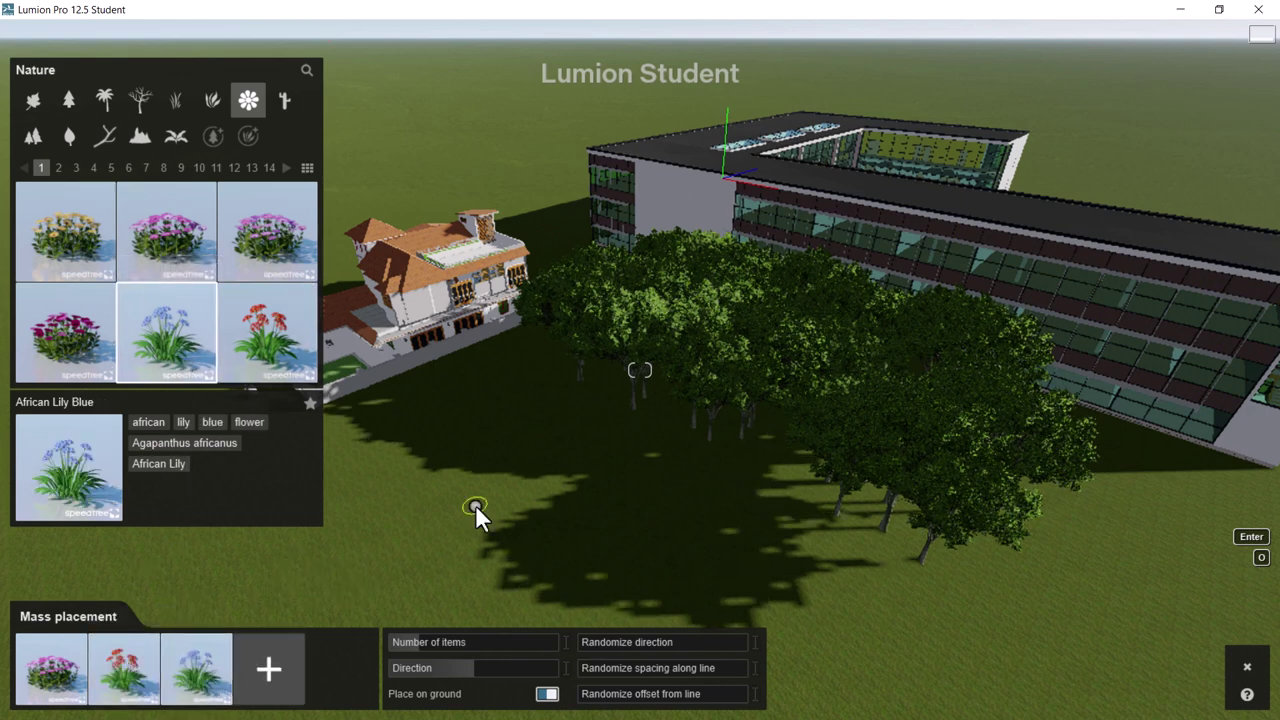
left_click(386, 404)
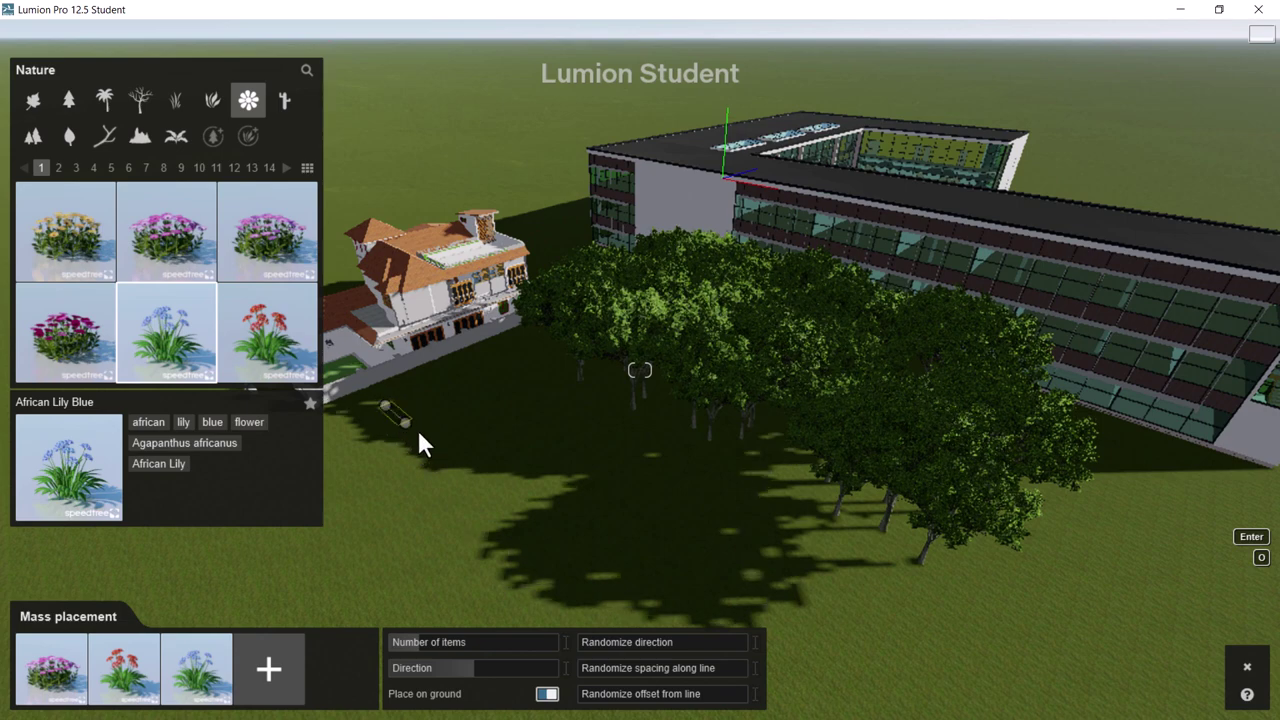
left_click(479, 483)
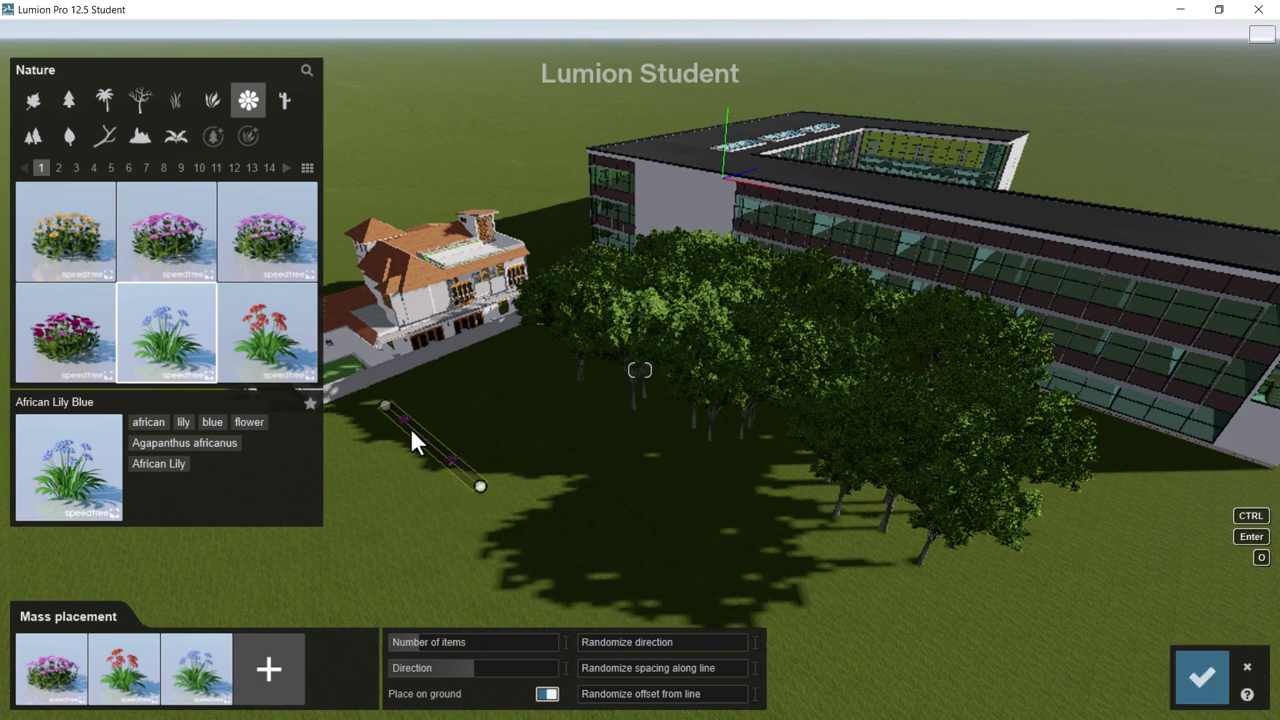
- Increase the number of flowers along the placement line, adjust their direction and set Randomize direction to 0.7
scroll(406, 434, "up", 1)
right_click_drag(384, 506, 270, 496)
key("a")
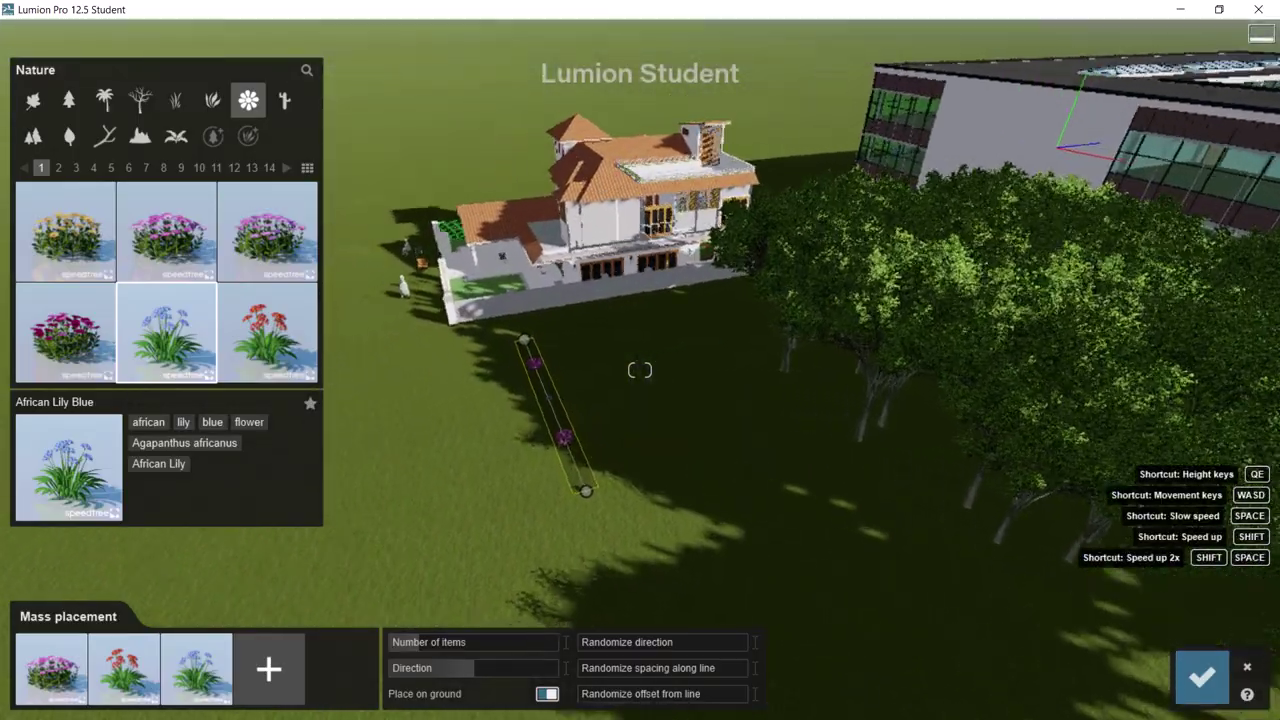
key("w")
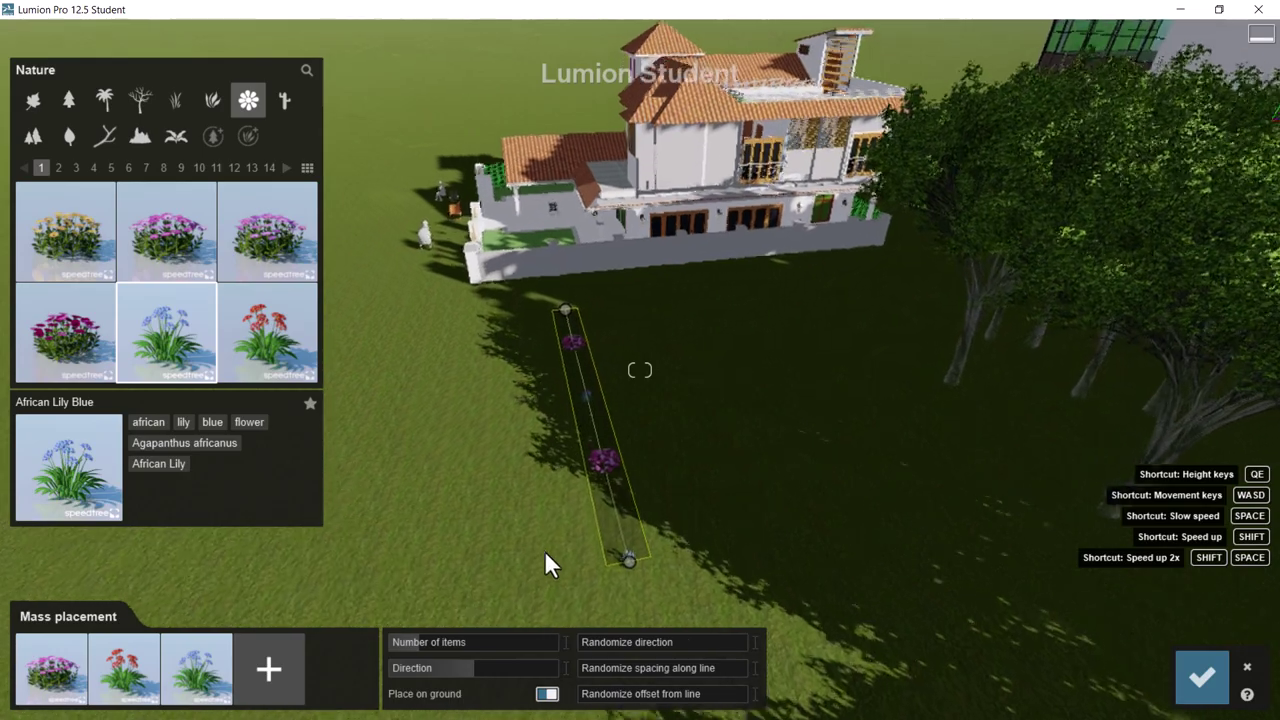
key("a")
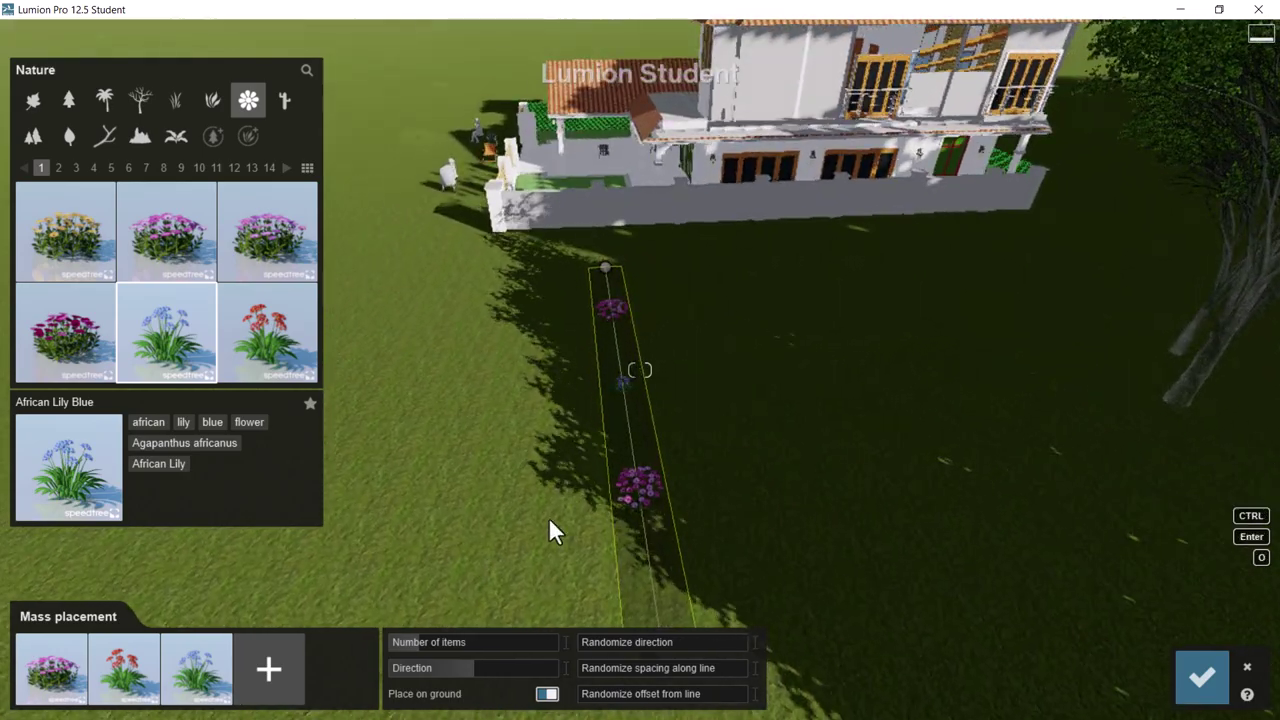
key("w")
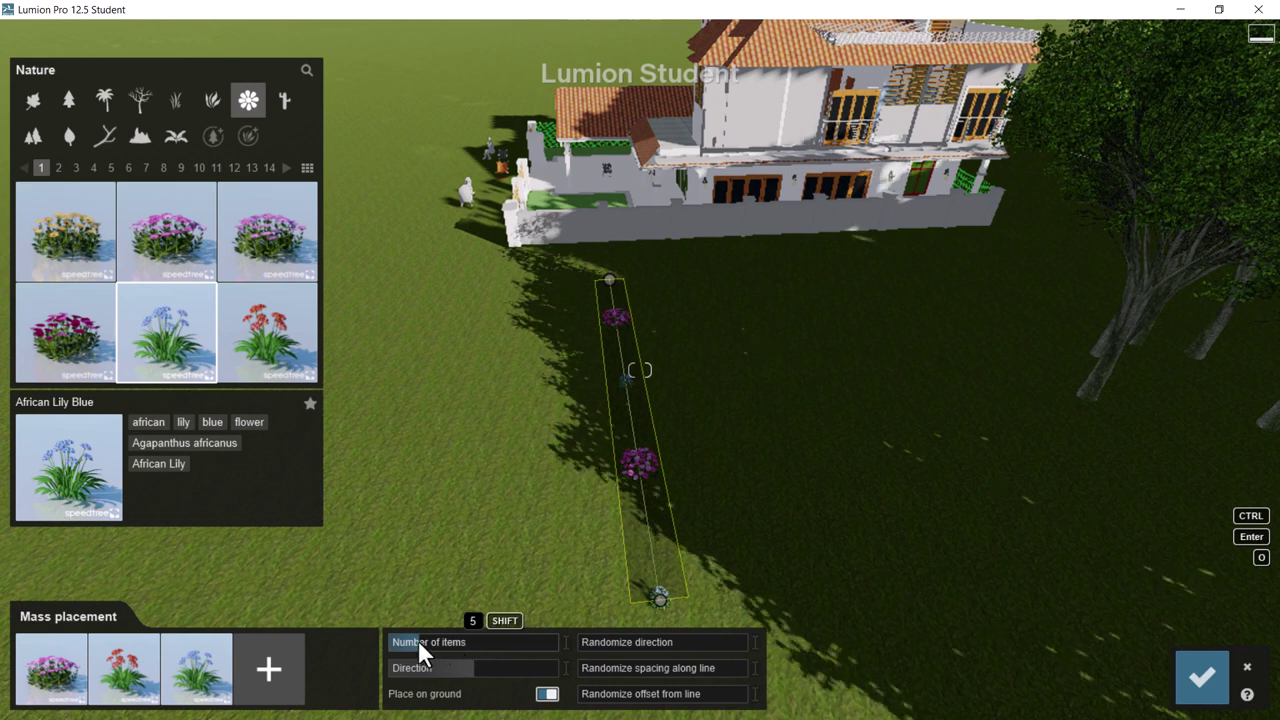
left_click_drag(420, 644, 496, 668)
left_click_drag(583, 642, 704, 646)
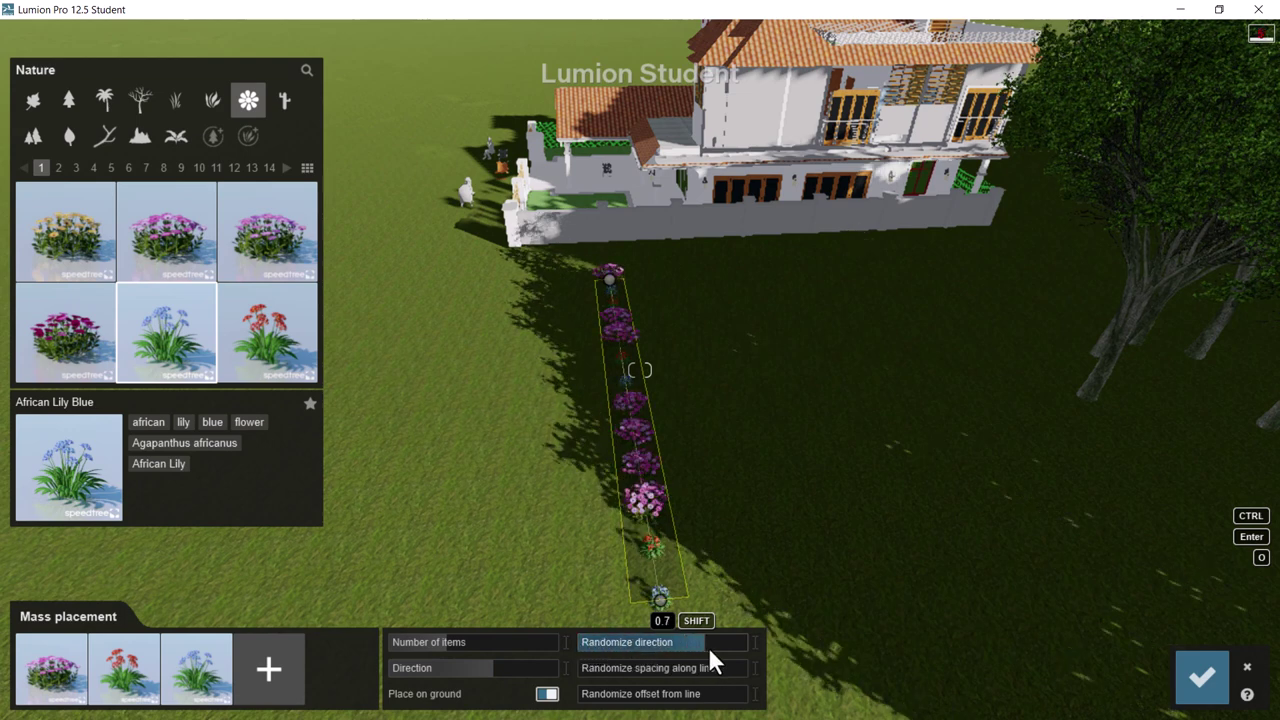
- Randomize the line spacing, set Randomize offset from line to 1.5, raise the number of items close to maximum and confirm the placement
left_click_drag(583, 676, 710, 703)
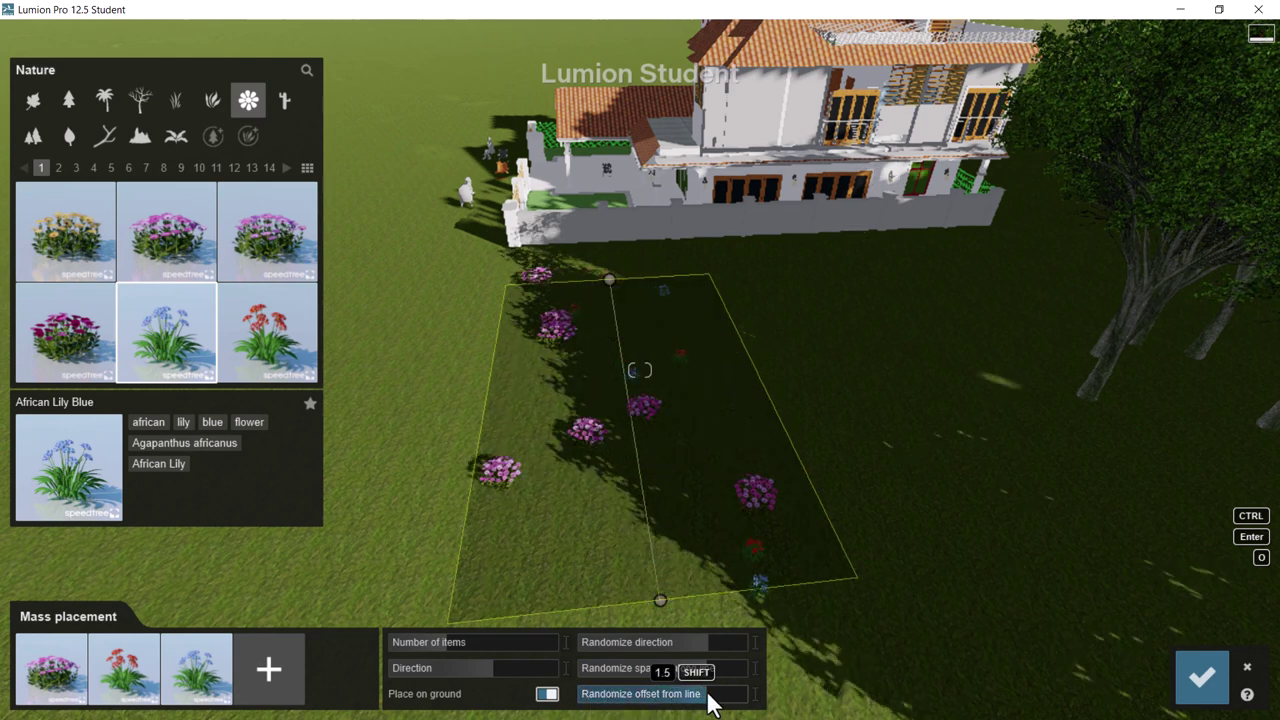
left_click_drag(477, 648, 557, 641)
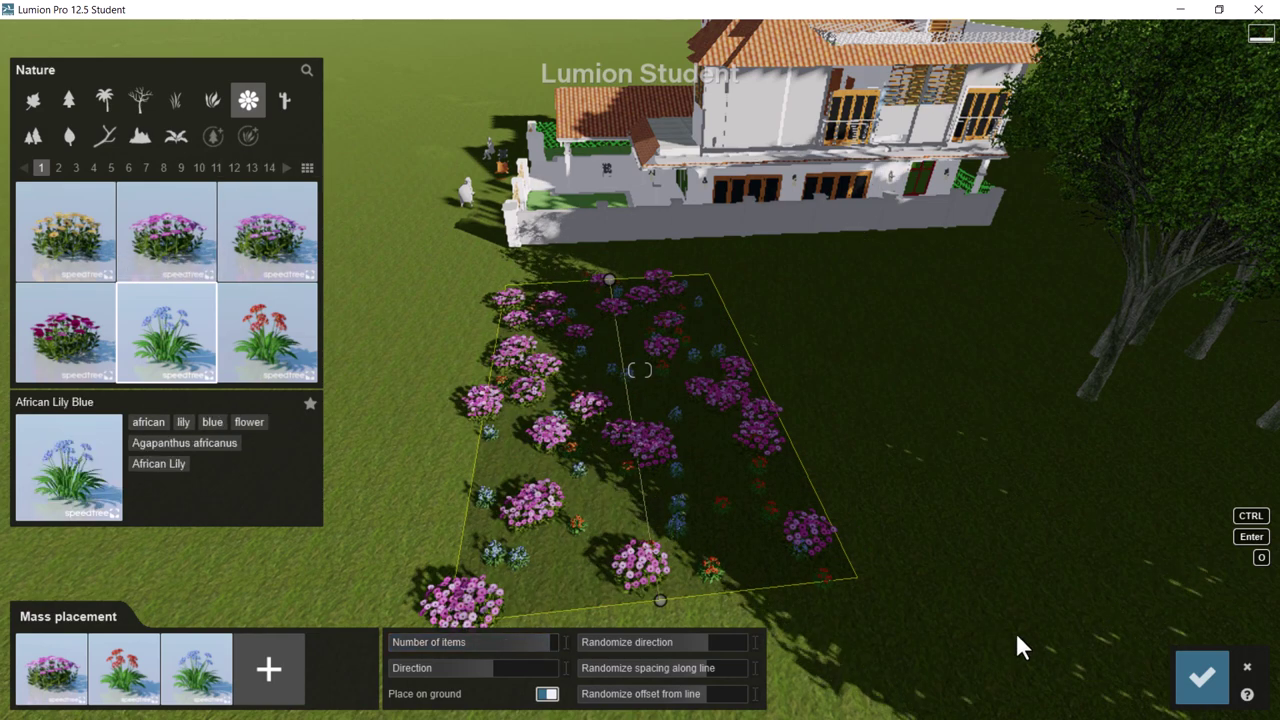
left_click(1198, 680)
- Raise the sun's height and turn its direction slightly toward the east to light the flower bed
right_click_drag(417, 553, 390, 560)
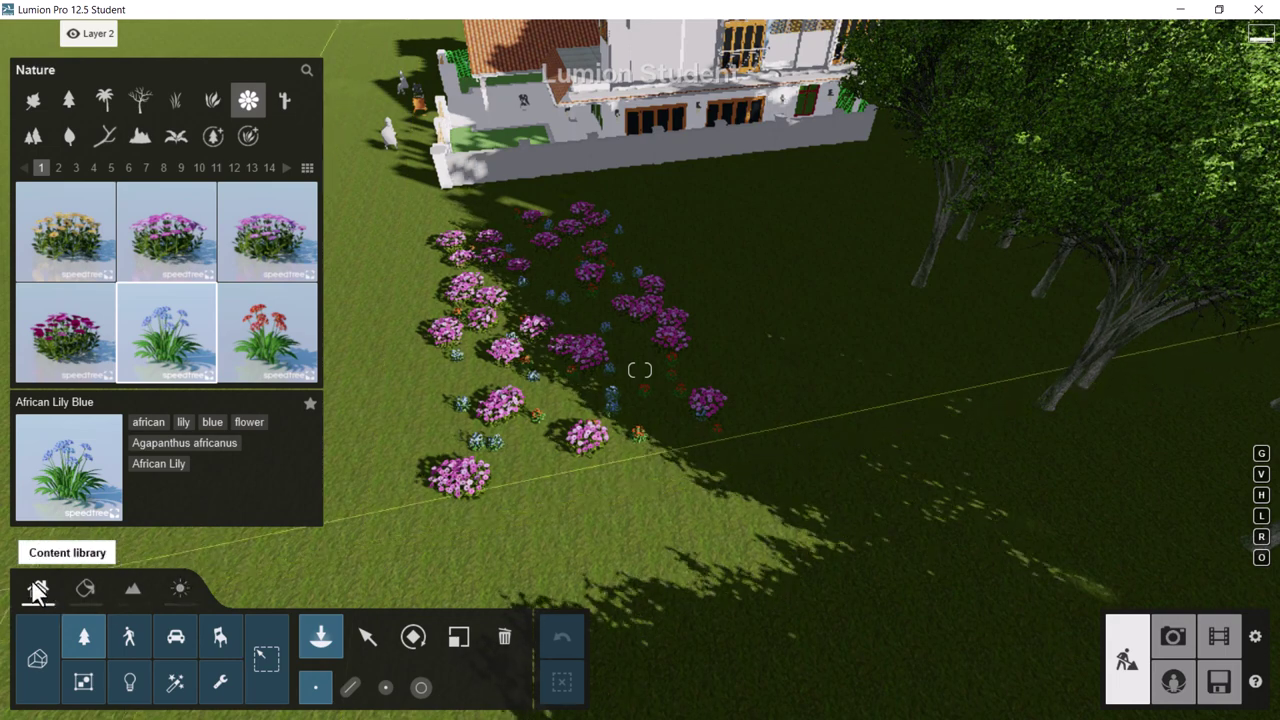
left_click(180, 590)
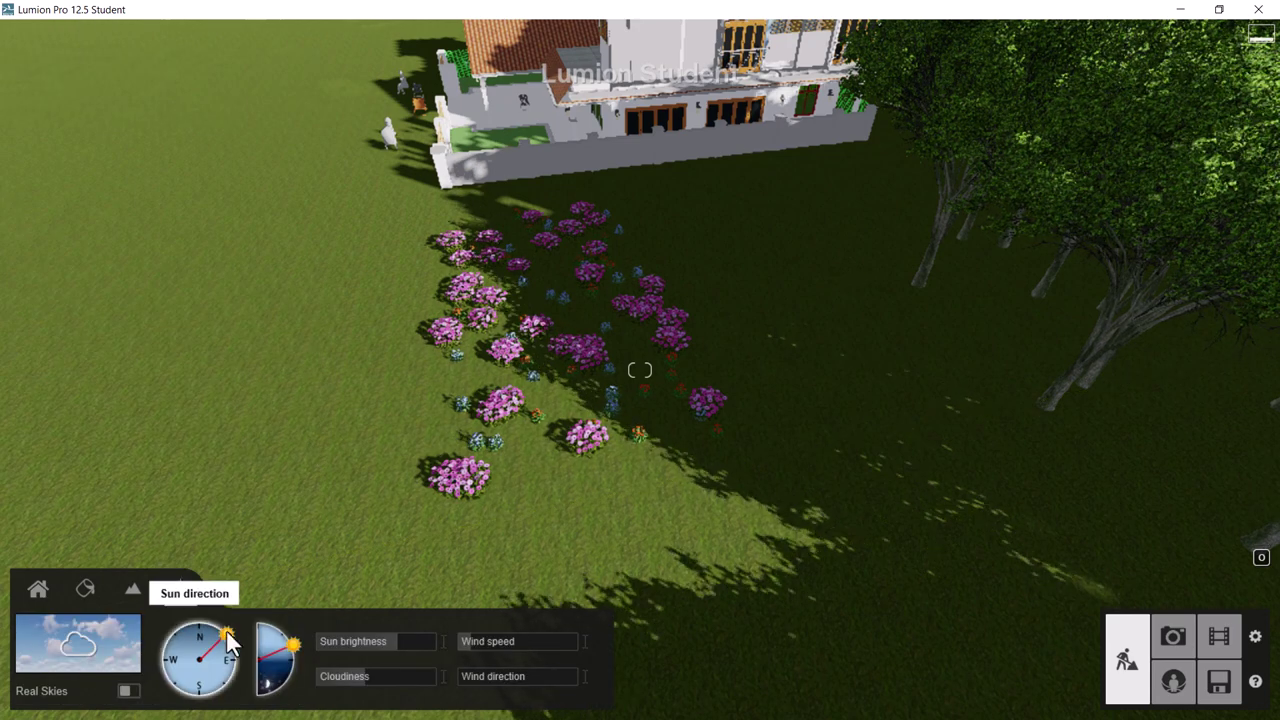
left_click(288, 640)
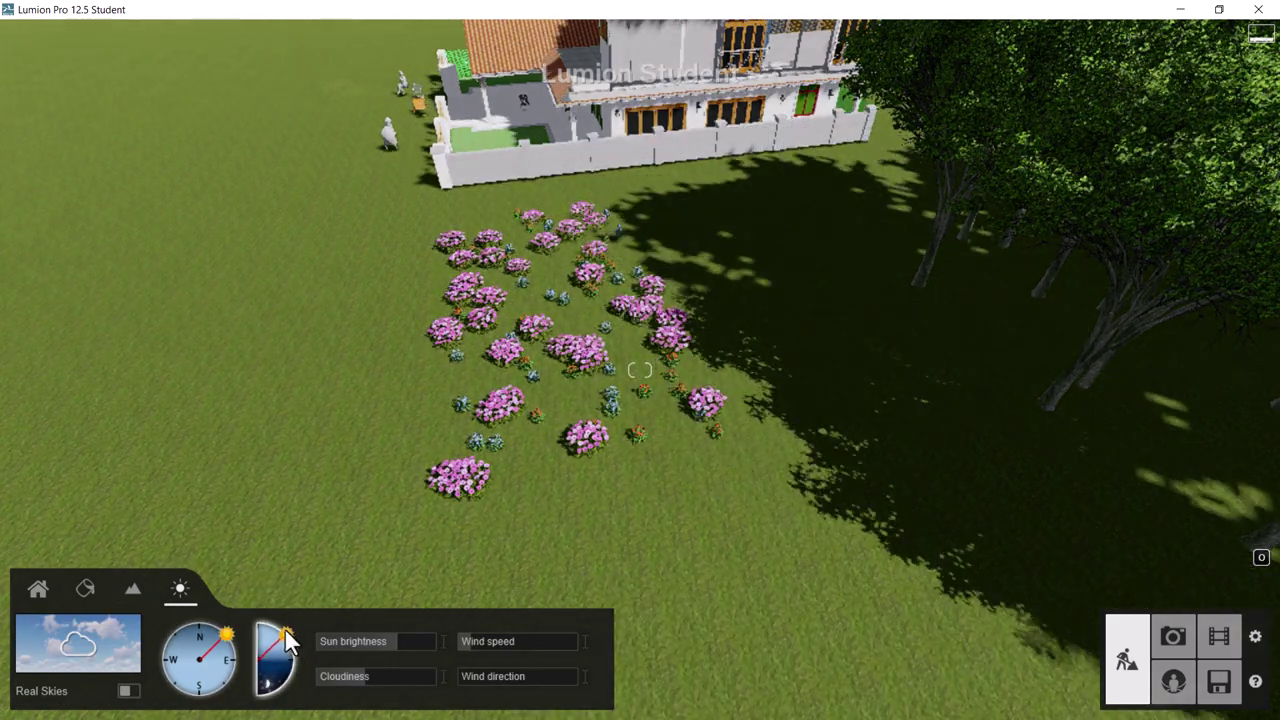
mouse_move(230, 636)
left_mouse_down()
mouse_move(220, 629)
mouse_move(233, 635)
left_mouse_up()
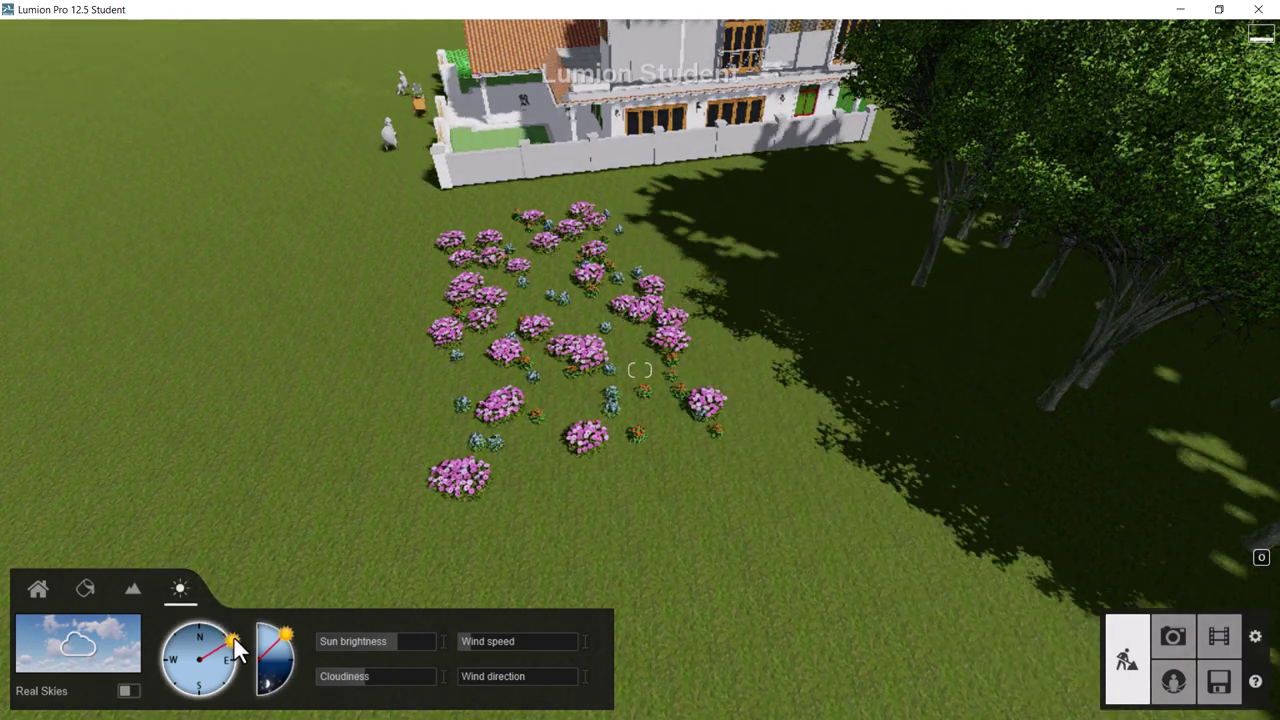
- Examine the flower bed, bungalow and trees from above and from near ground level
scroll(425, 450, "down", 5)
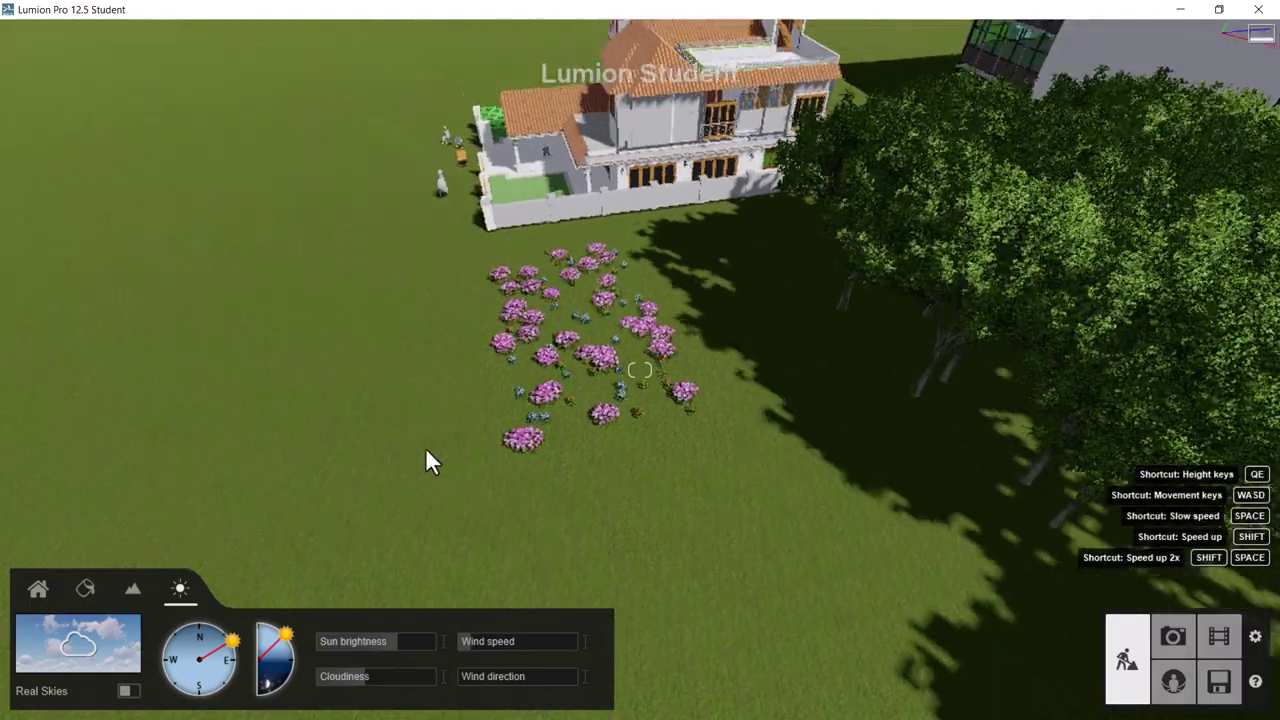
right_click_drag(195, 440, 195, 493)
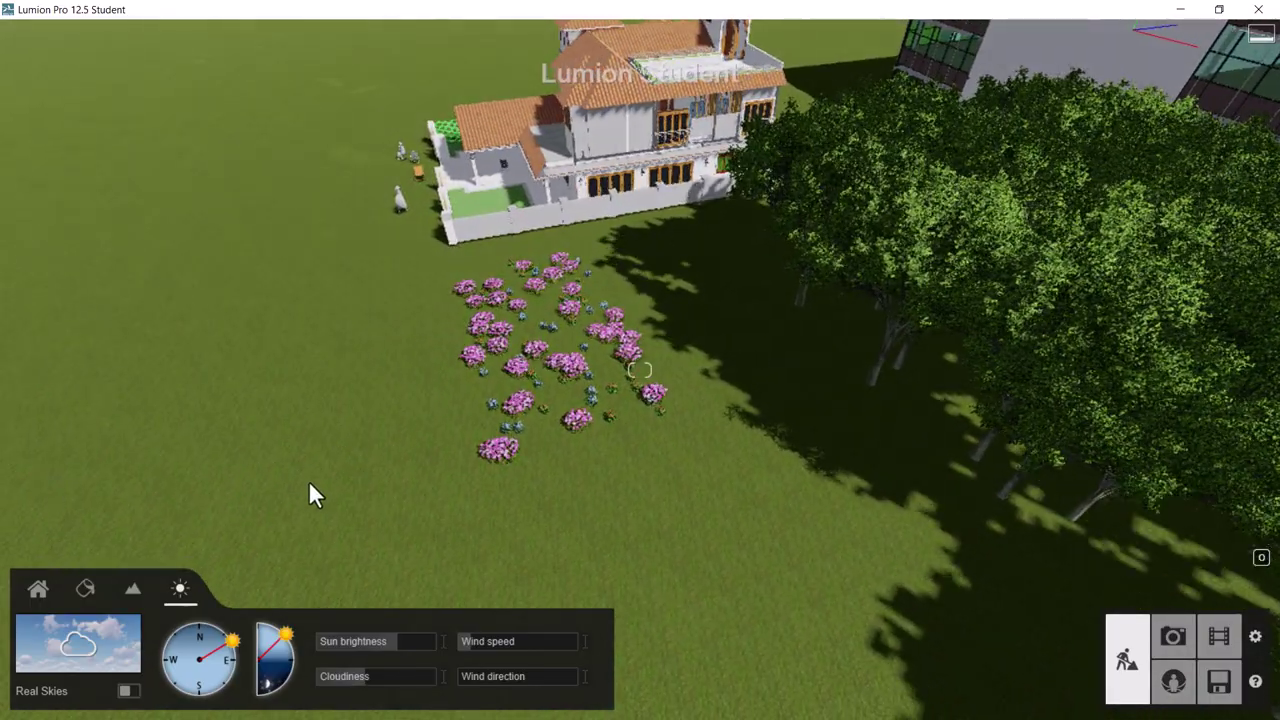
scroll(340, 490, "up", 3)
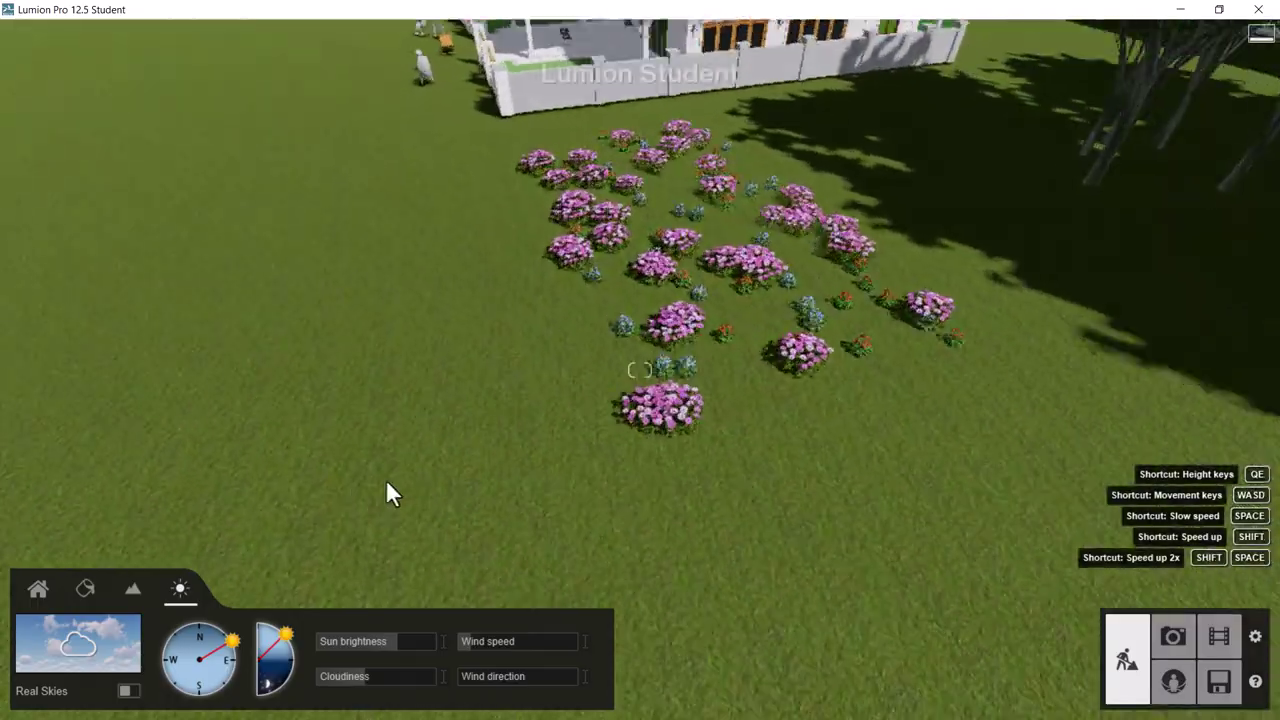
scroll(355, 500, "up", 3)
scroll(677, 289, "down", 4)
right_click_drag(677, 289, 677, 200)
key("d")
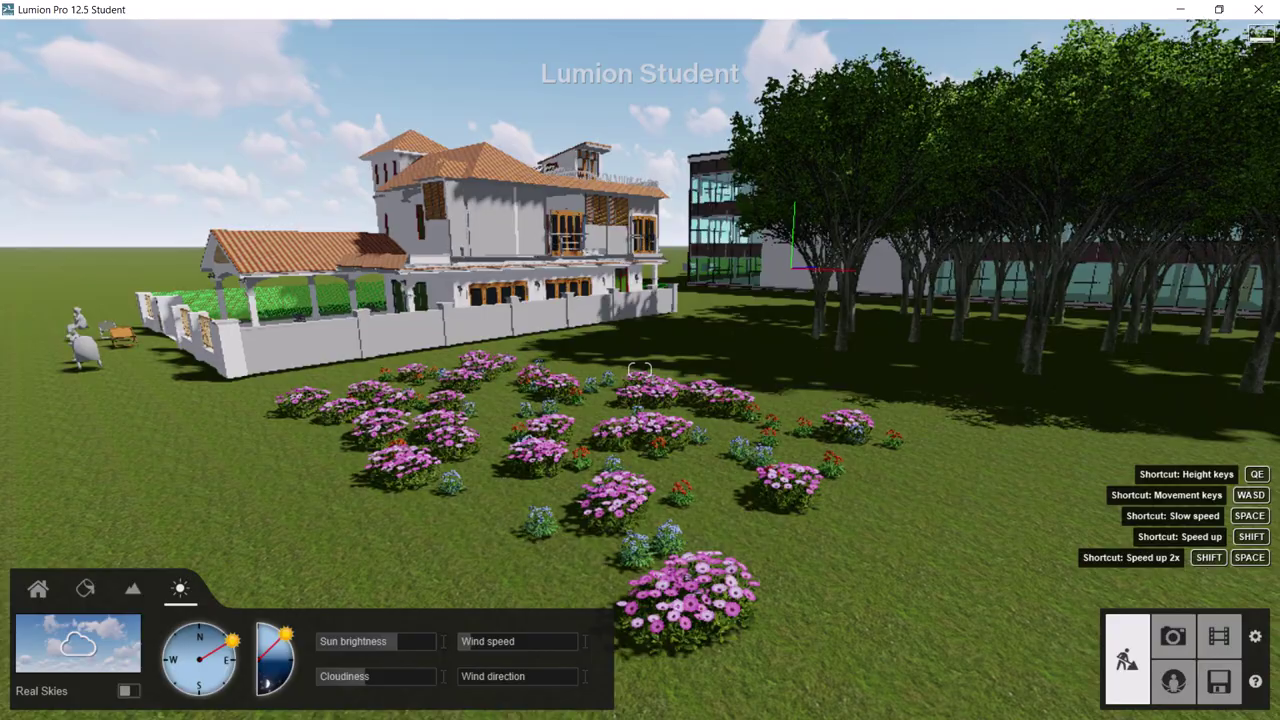
key("w")
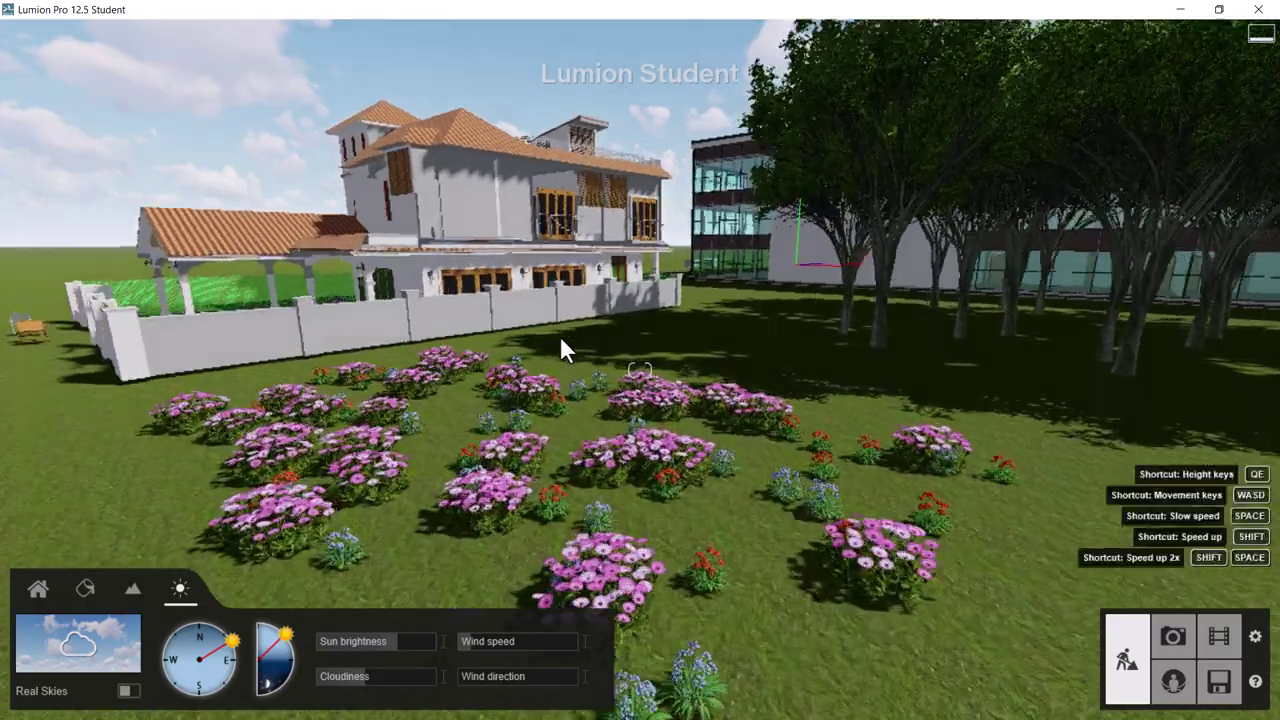
right_click_drag(518, 332, 736, 414)
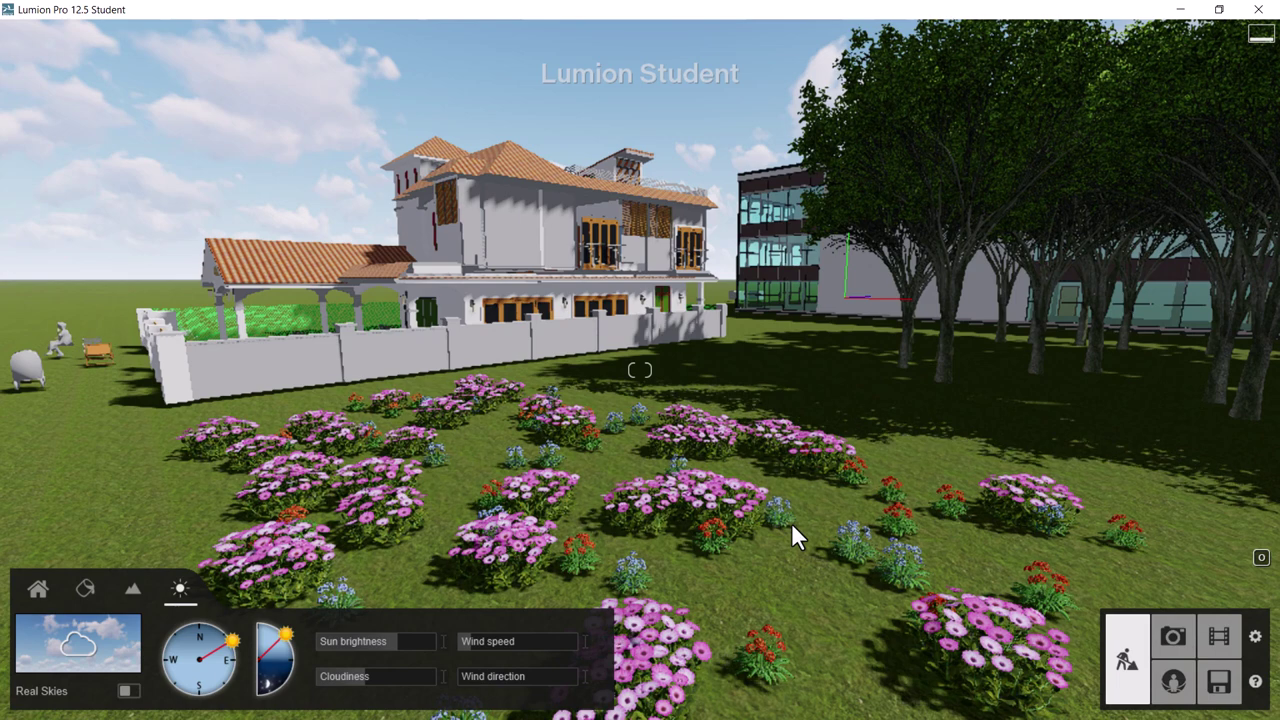
- Enter Photo mode, frame the bungalow behind the flower bed and slightly increase the camera's focal length
left_click(1171, 636)
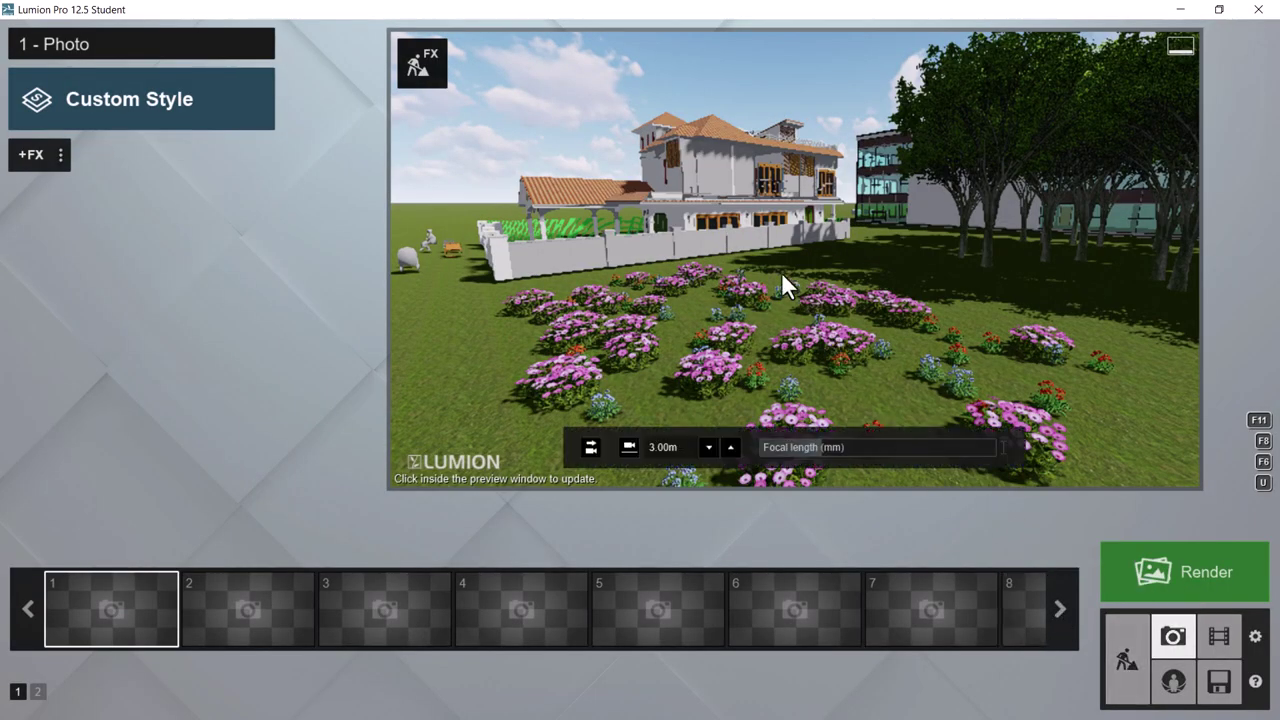
right_click_drag(715, 273, 680, 231)
key("a")
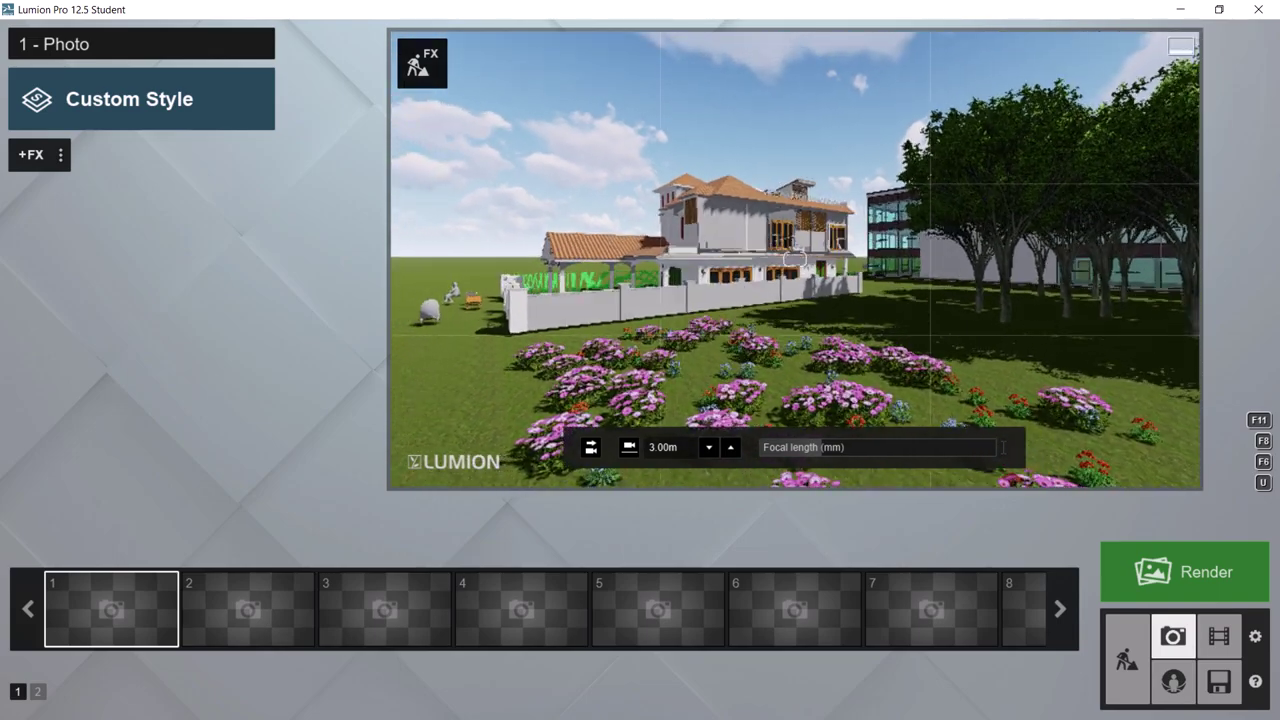
key("d")
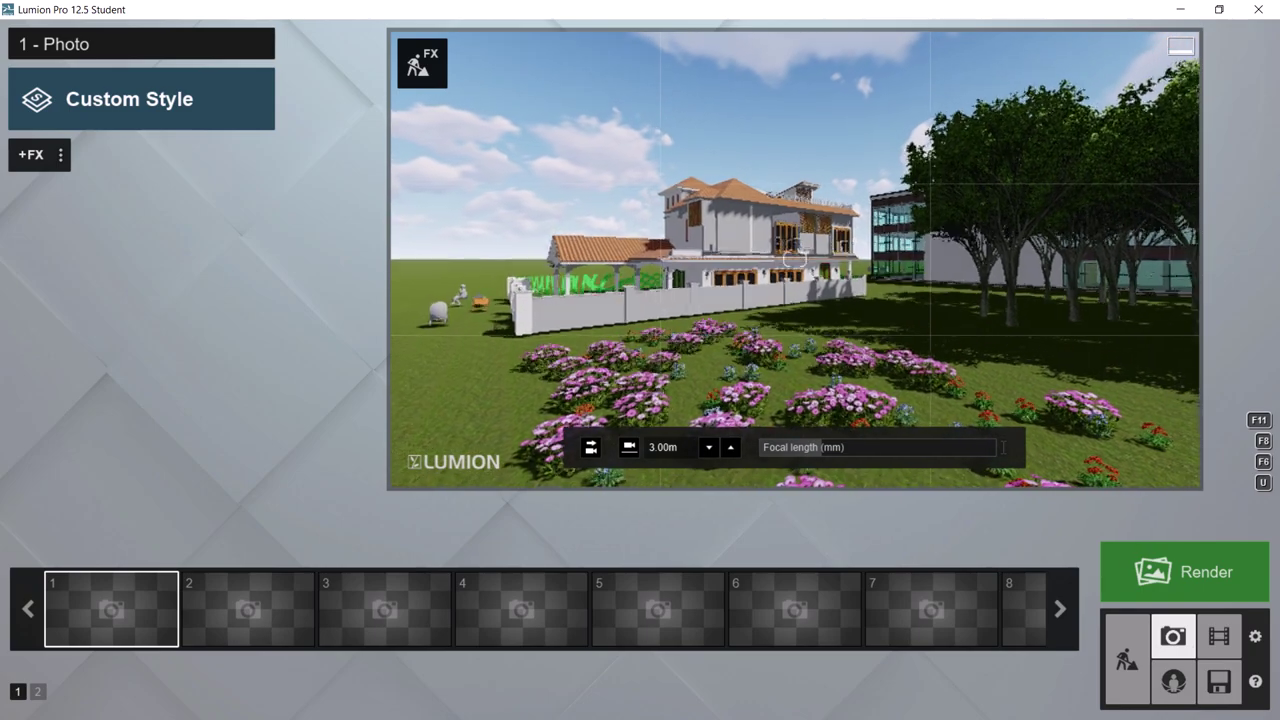
key("w")
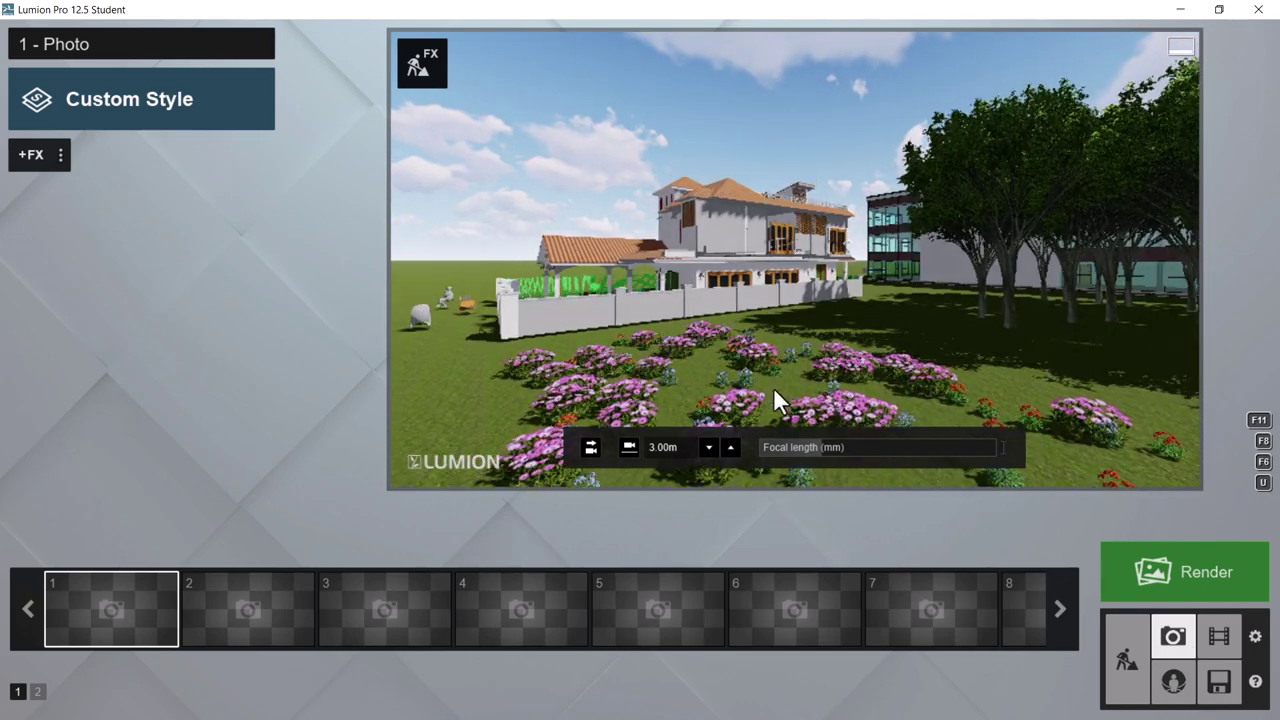
key("s")
left_click_drag(830, 446, 840, 449)
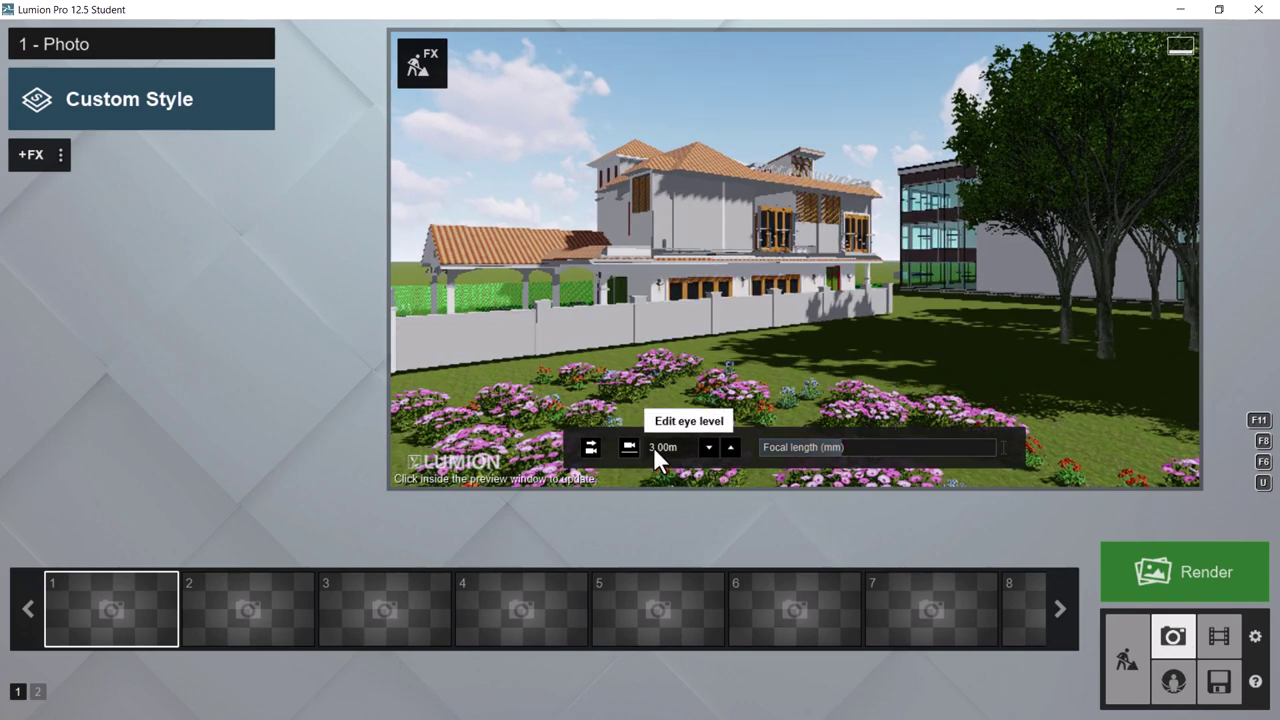
- Lower the camera's eye level to 2.50 m, refine the framing and store the view in photo slot 1
left_click(709, 447)
left_click(709, 447)
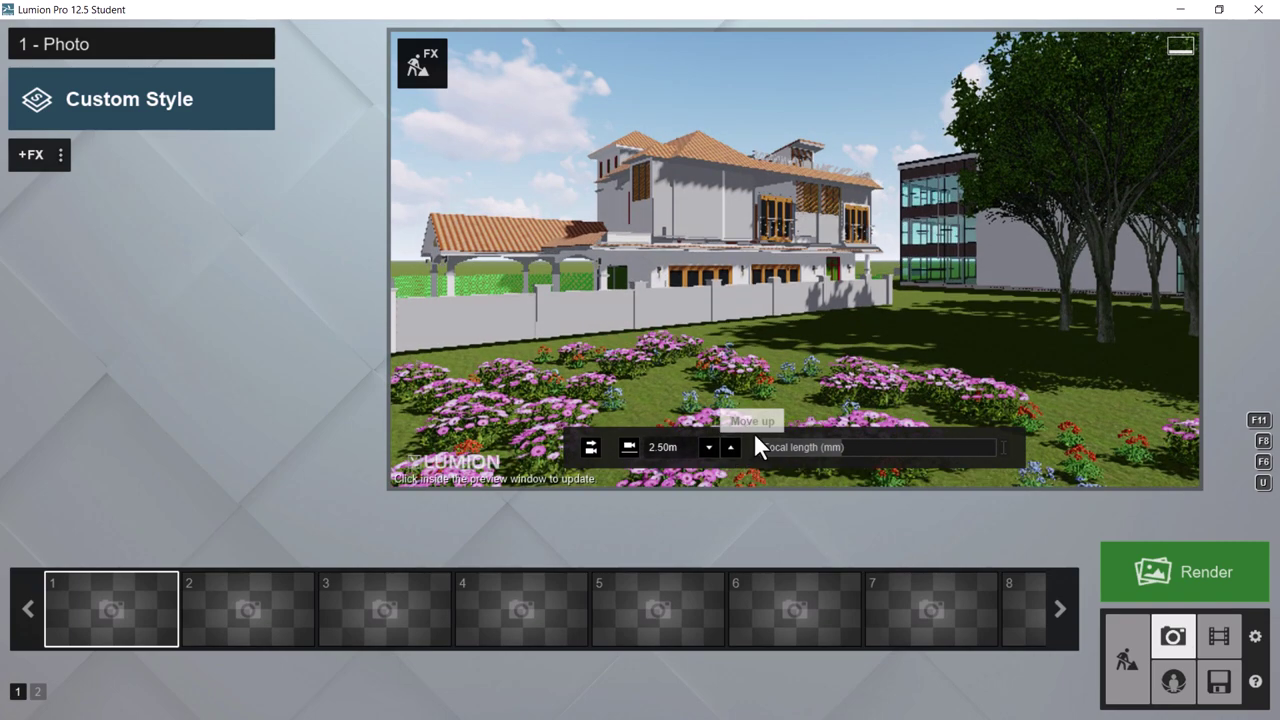
left_click(792, 376)
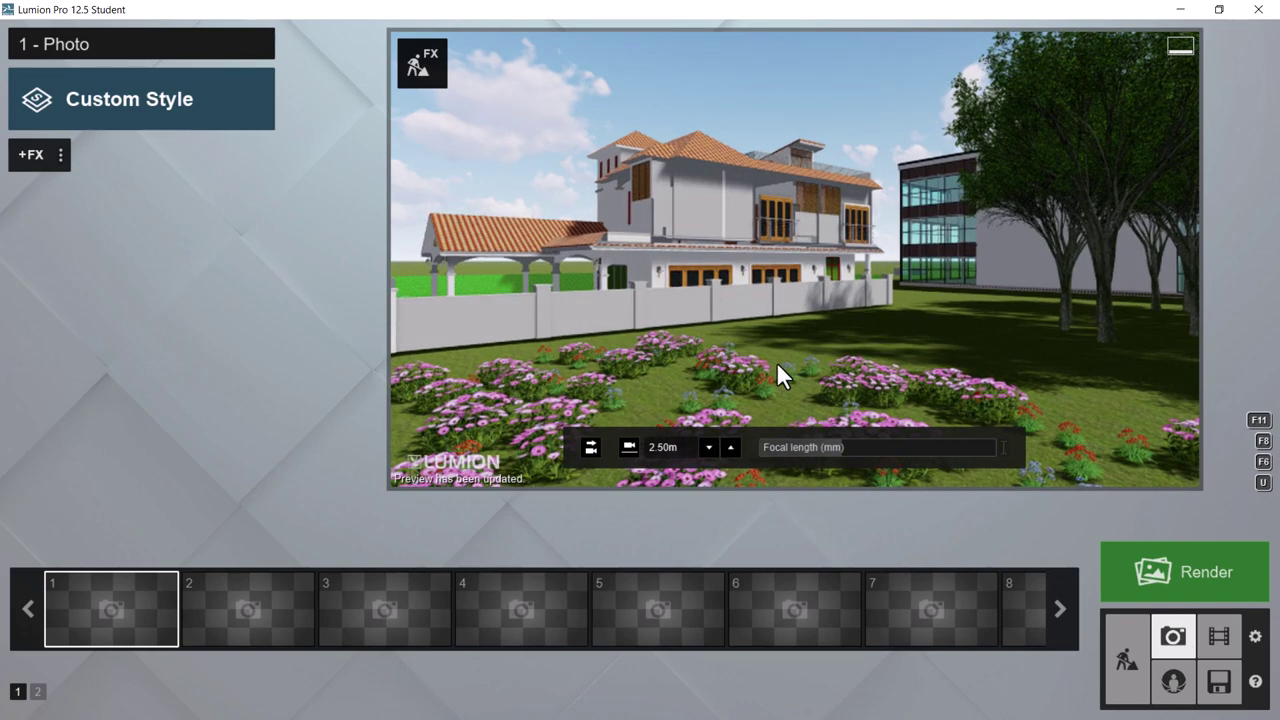
right_click_drag(772, 350, 781, 348)
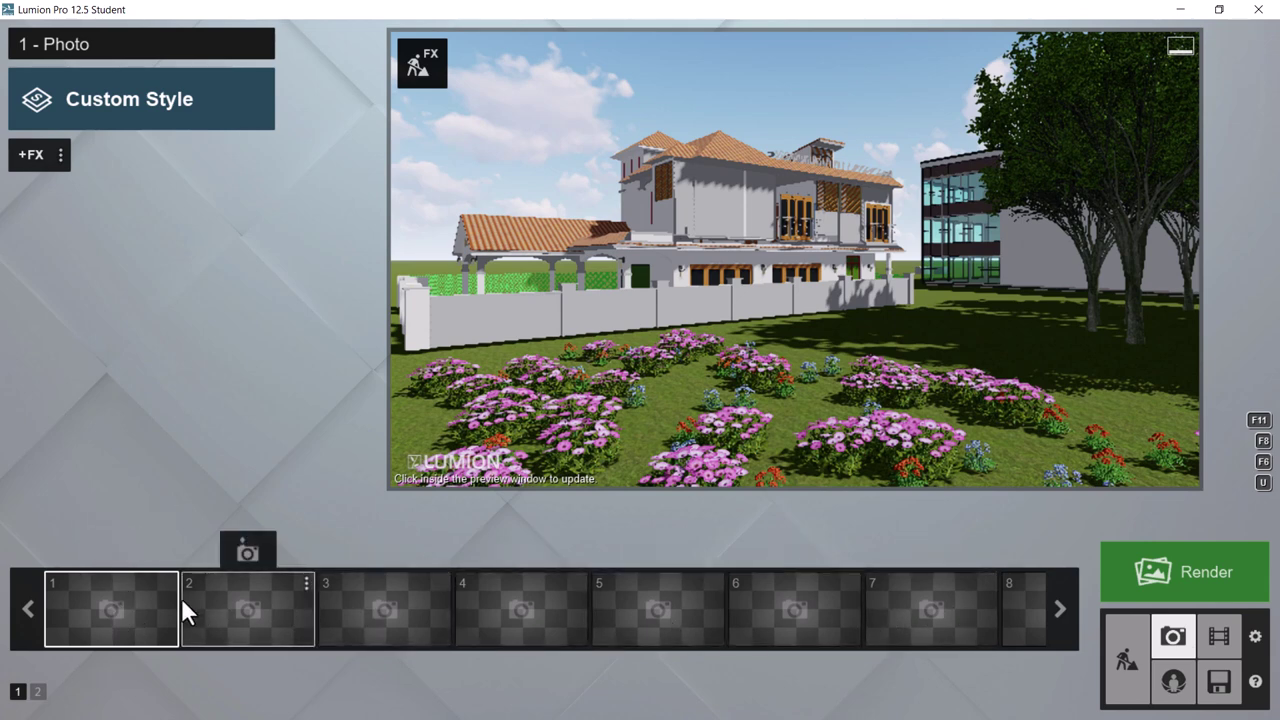
left_click(110, 550)
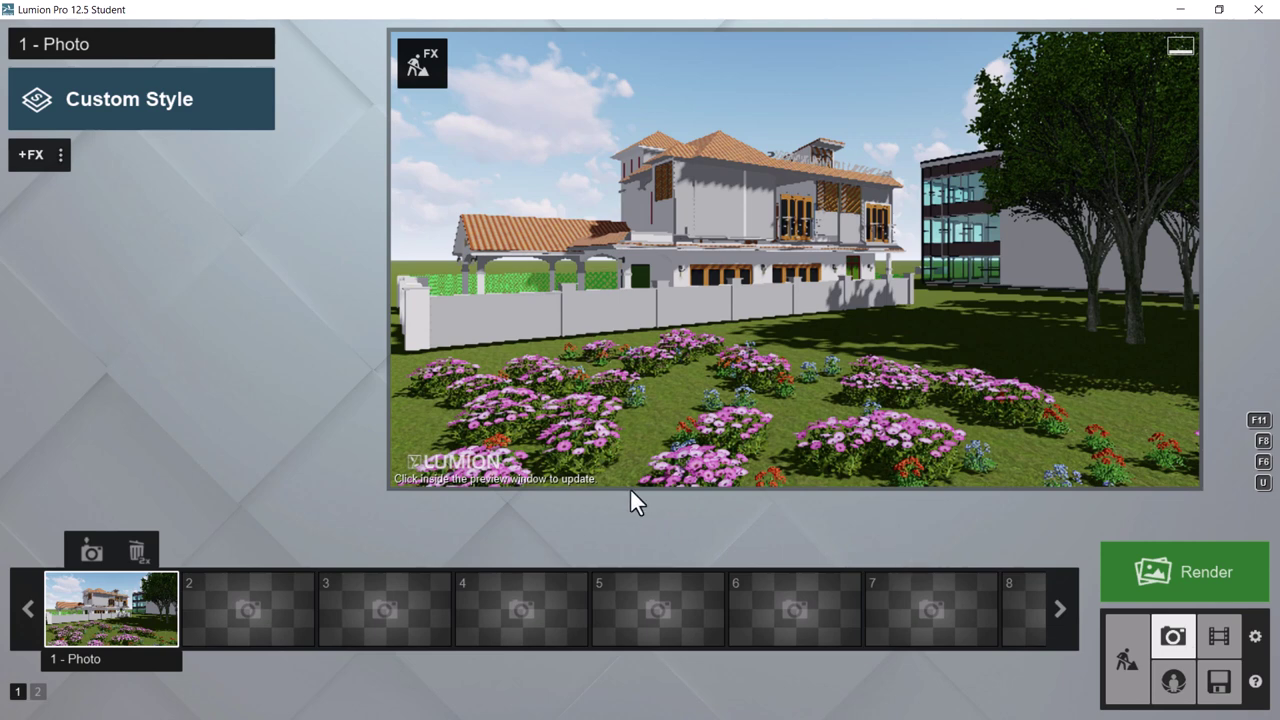
- Return to Build mode and use the Select tool on two pink African daisies in the flower bed
mouse_move(711, 405)
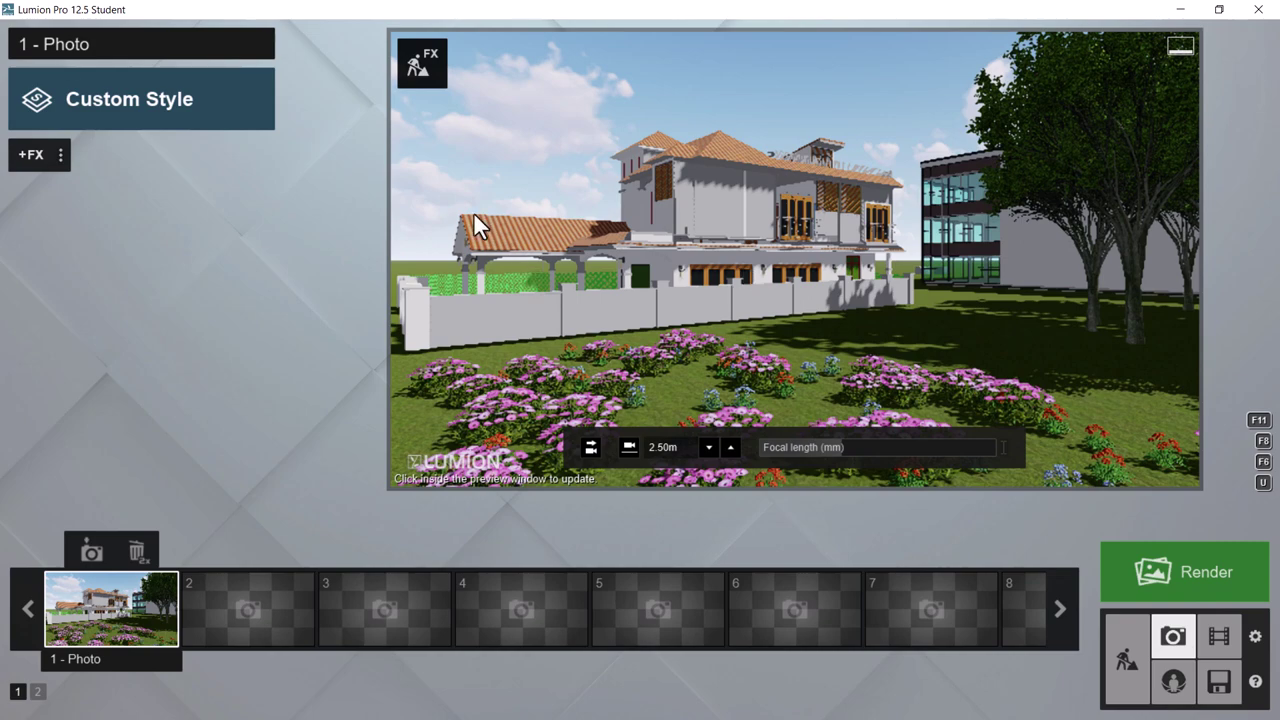
left_click(1132, 636)
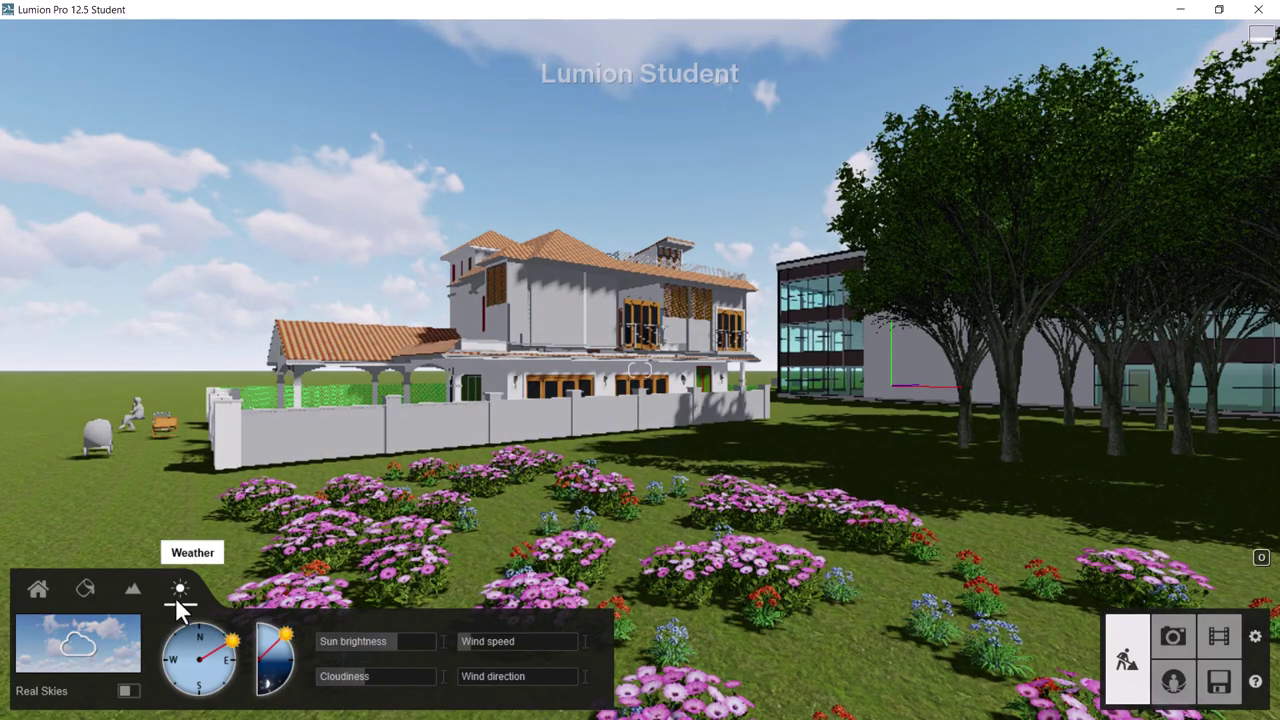
left_click(36, 591)
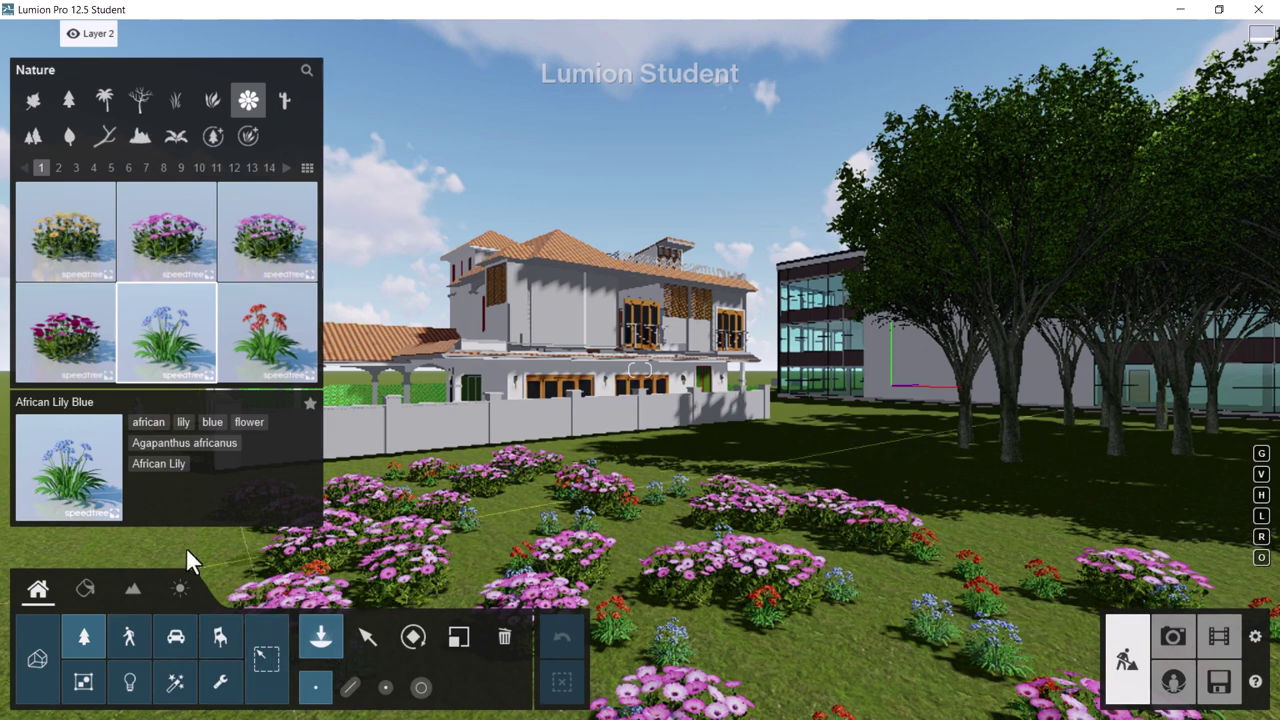
left_click(366, 637)
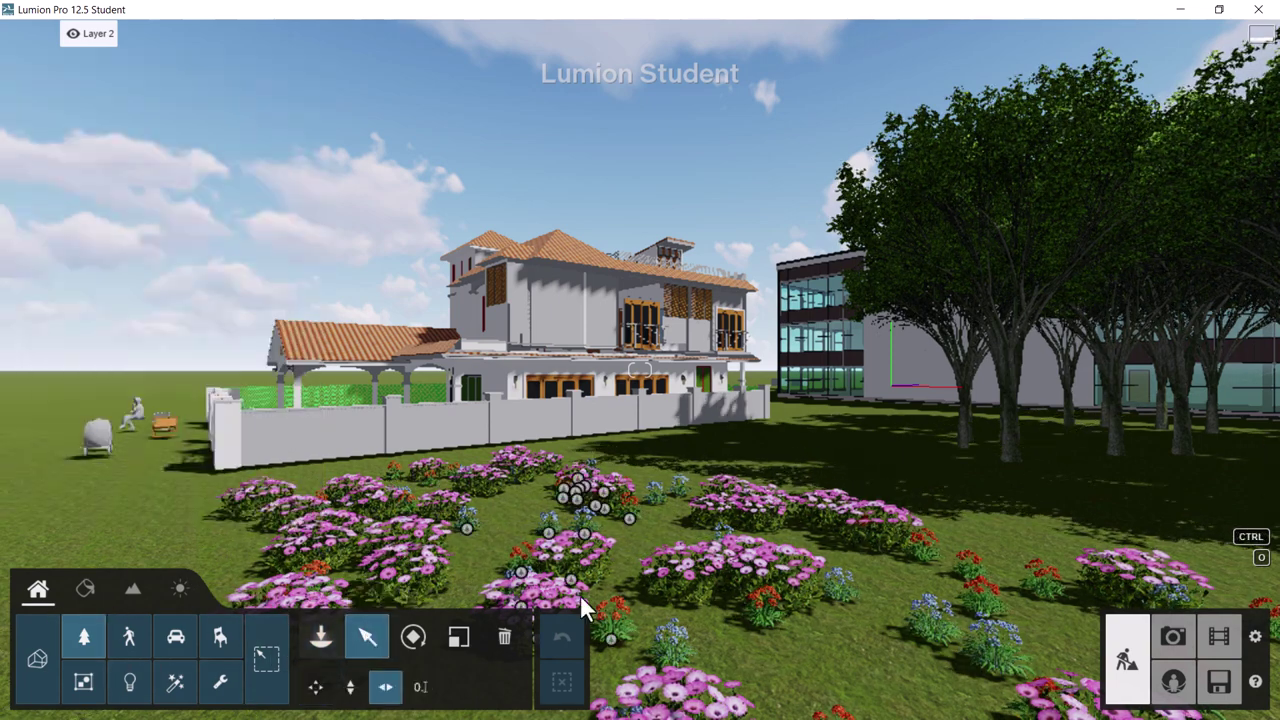
left_click(711, 576)
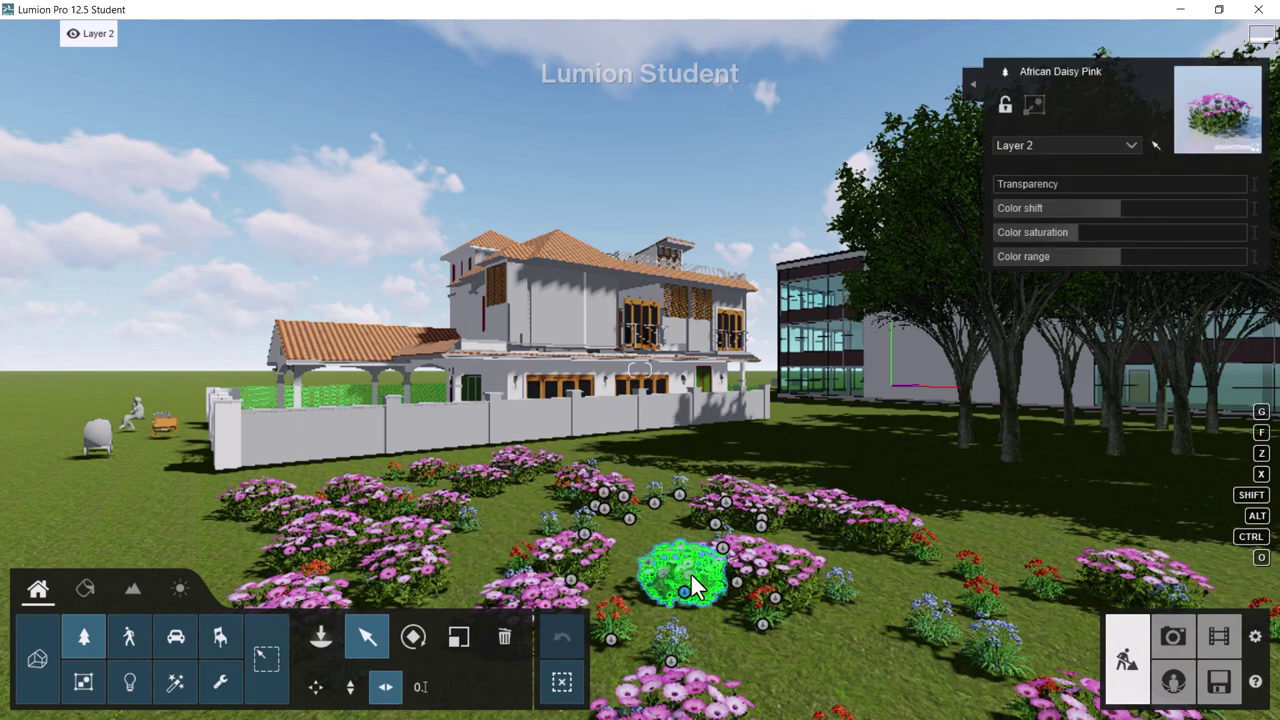
left_click(567, 559)
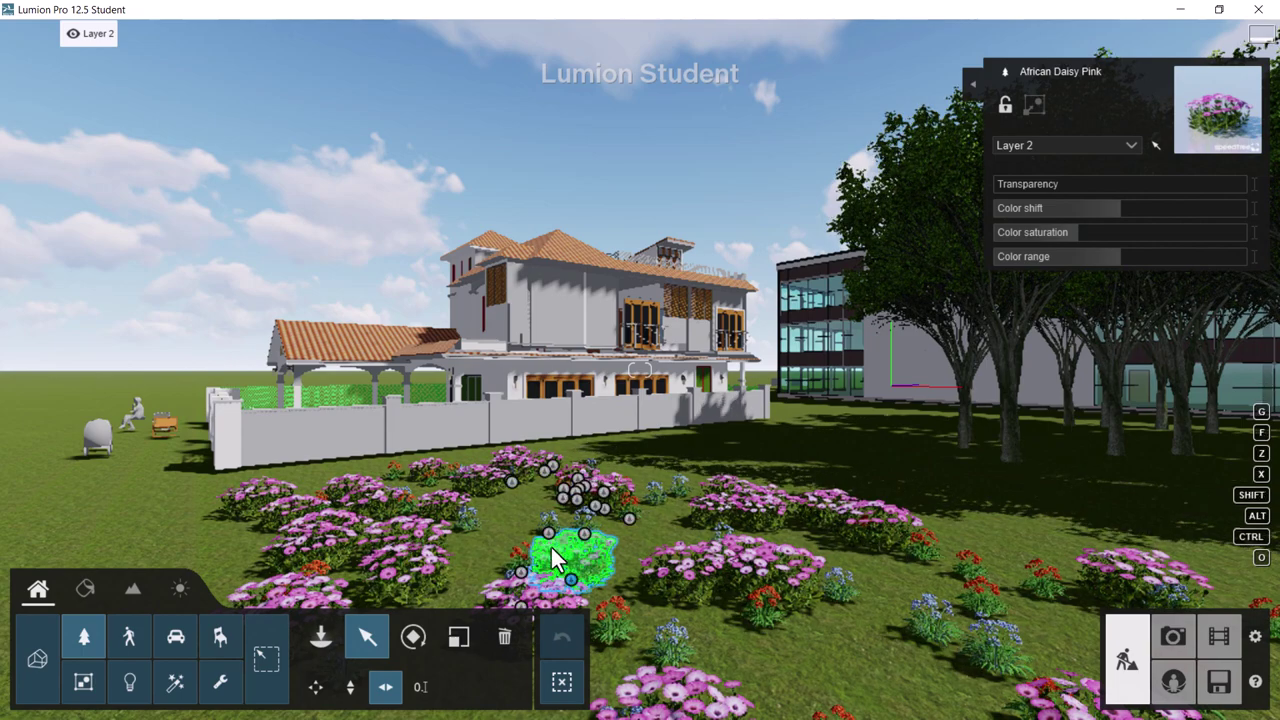
- Bring the camera close to ground level by the flower bed and select an orange African lily in the foreground
key("s")
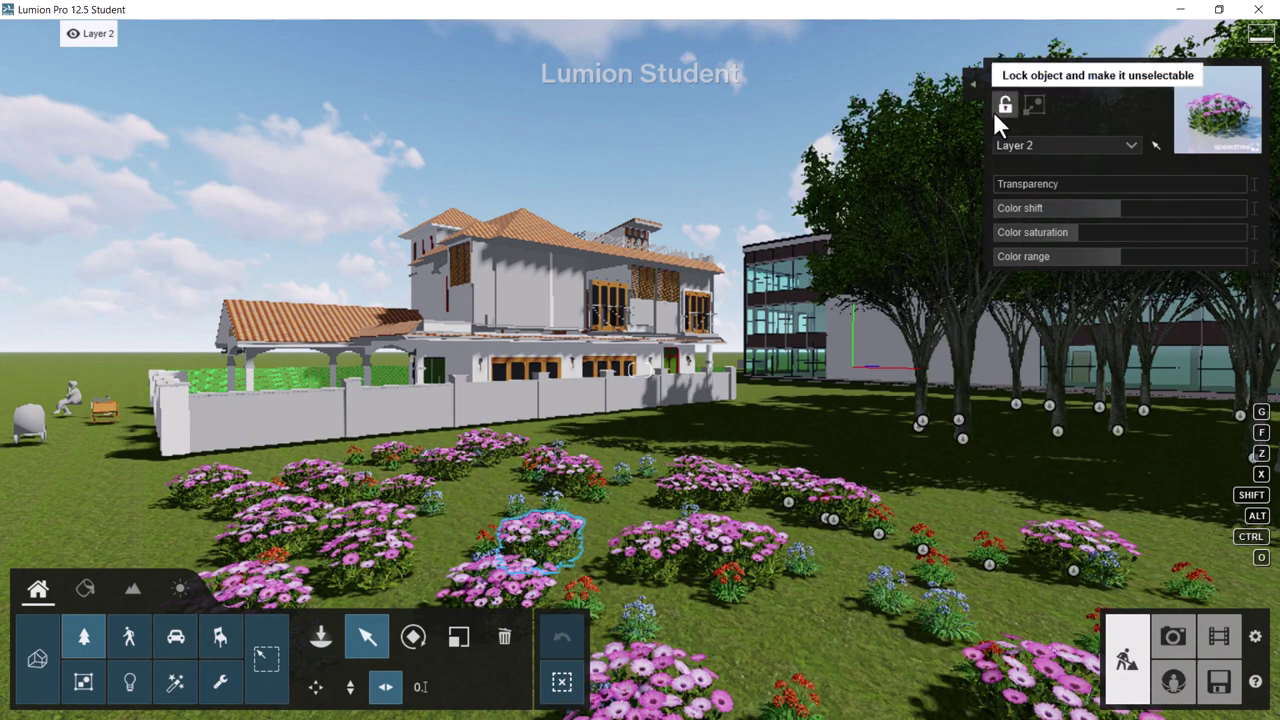
scroll(700, 555, "up", 5)
left_click(675, 561)
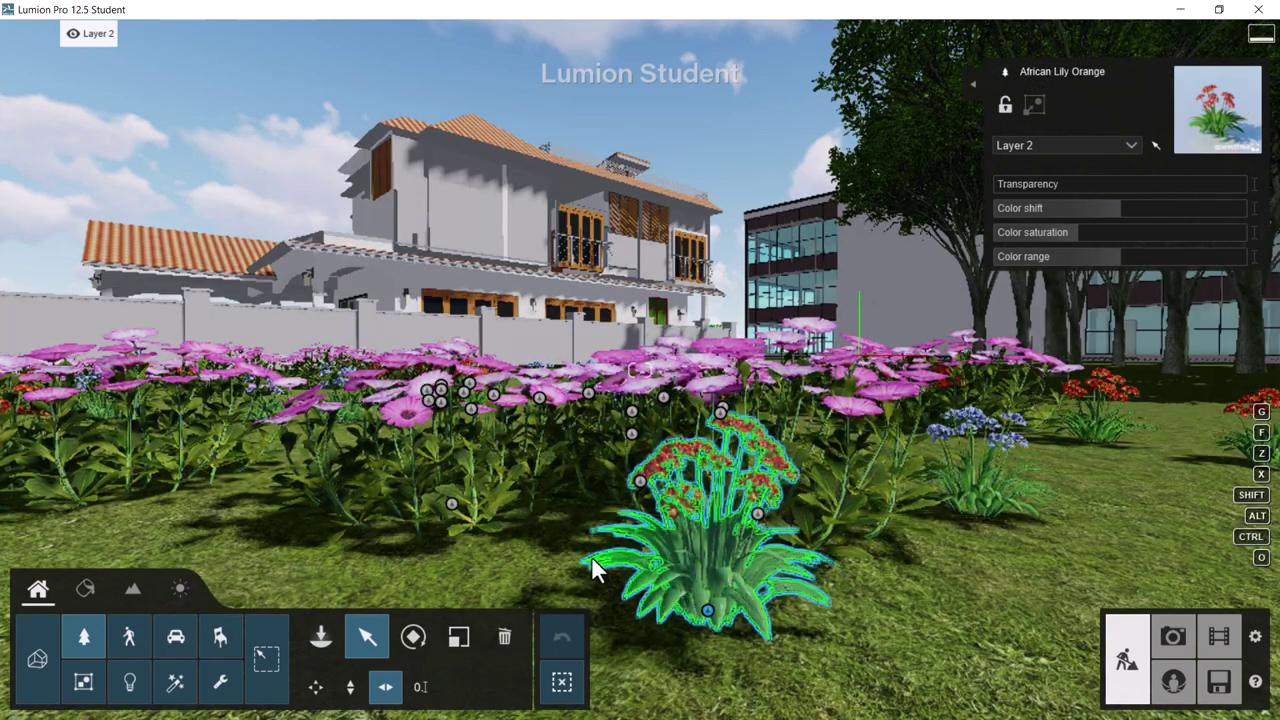
right_click_drag(590, 490, 248, 327)
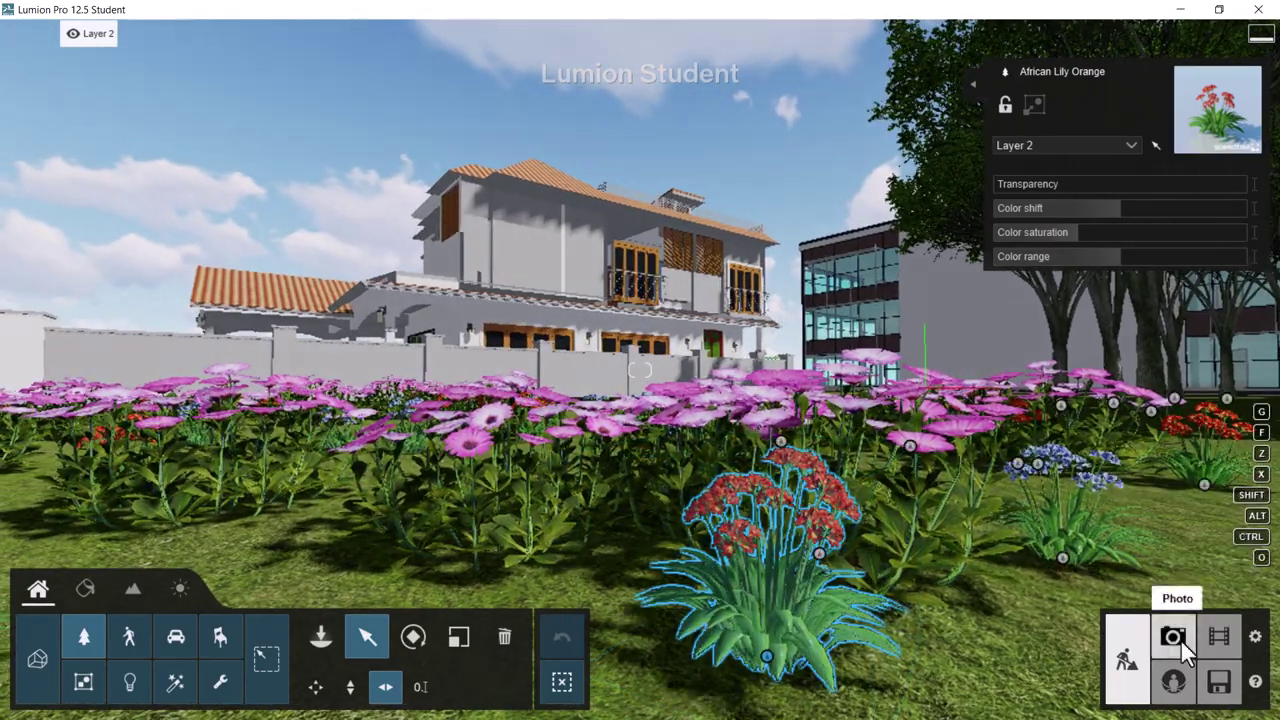
- Recall the stored view of photo 1 and render the current shot at Print size, 3840x2160, overwriting test.jpg
left_click(1175, 640)
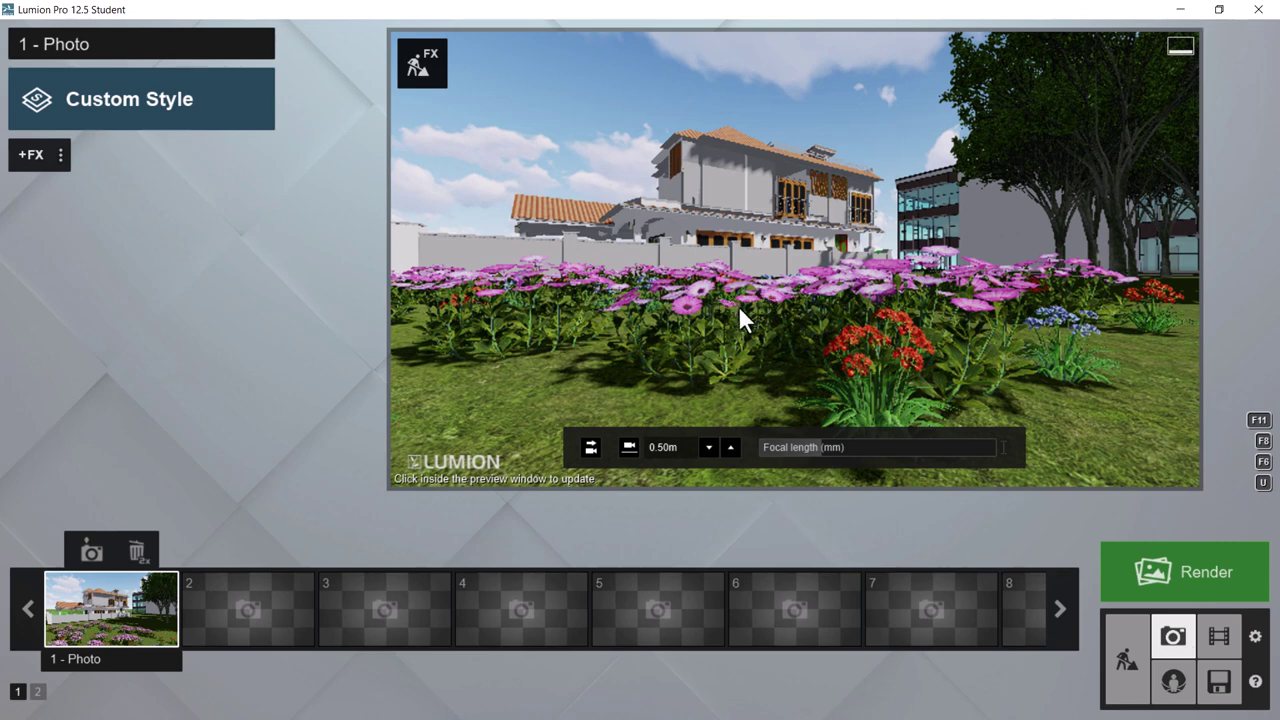
left_click(115, 613)
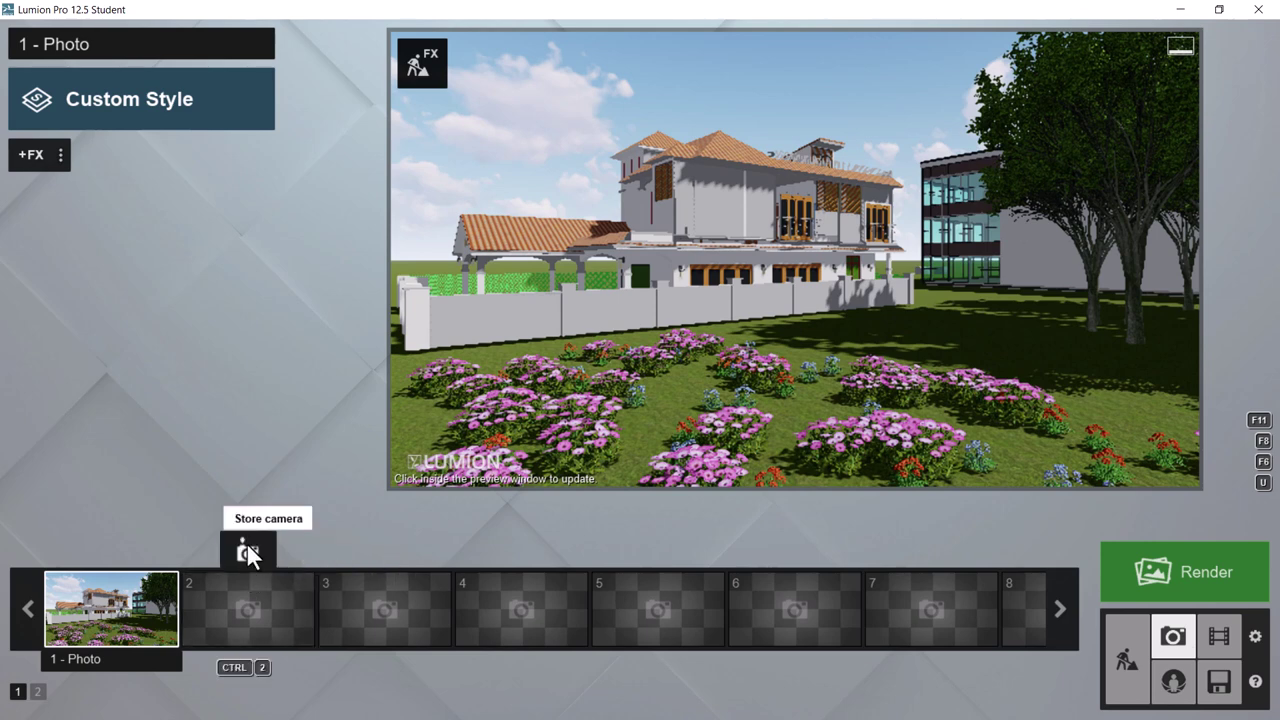
left_click(1178, 561)
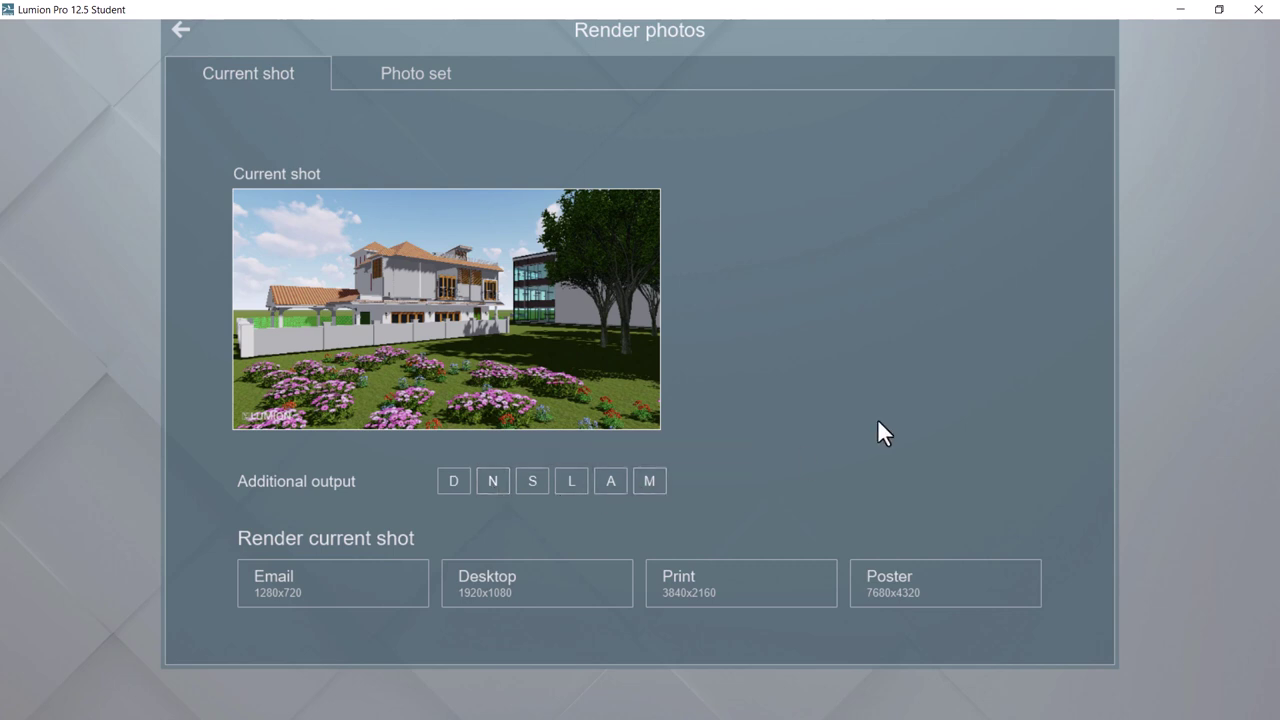
left_click(761, 587)
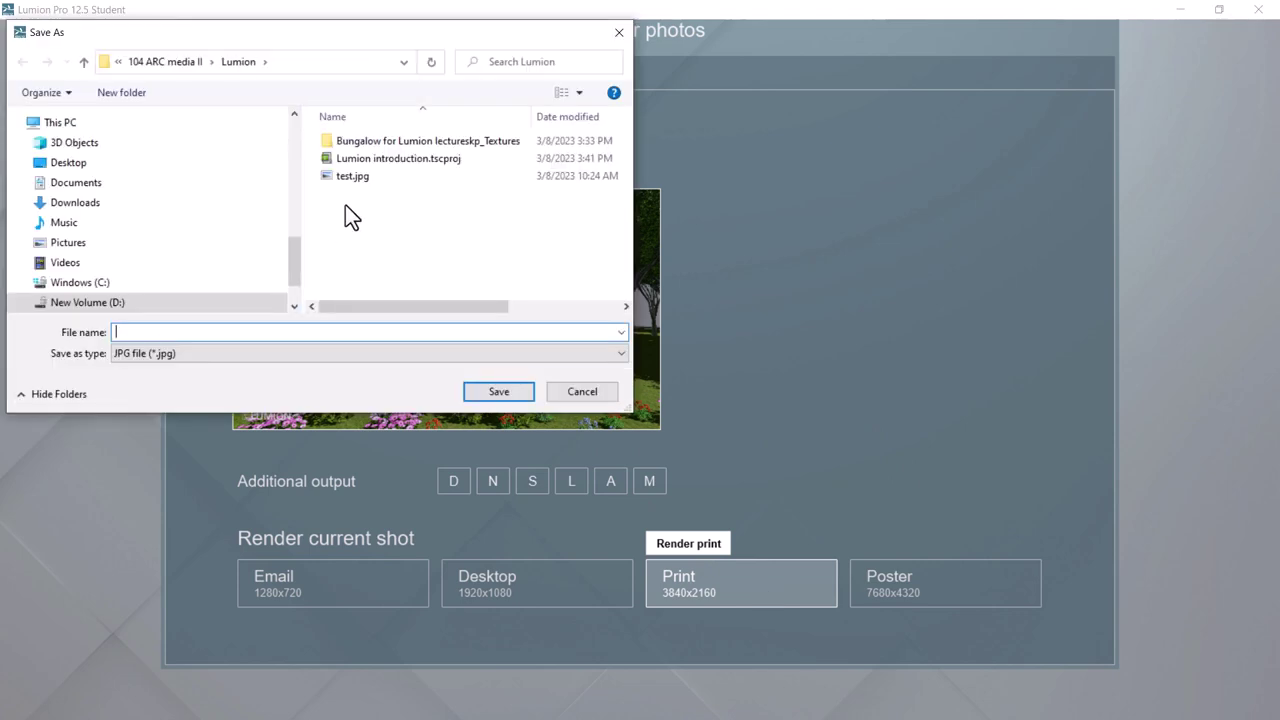
left_click(352, 177)
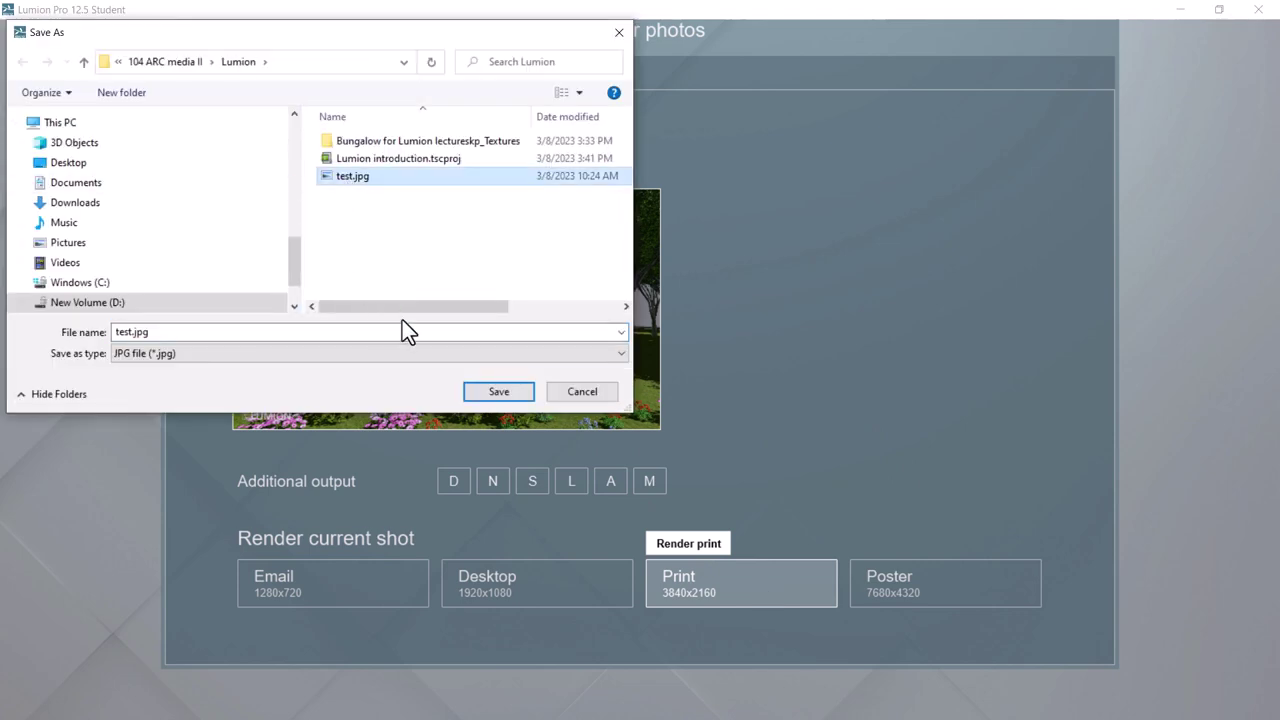
left_click(470, 392)
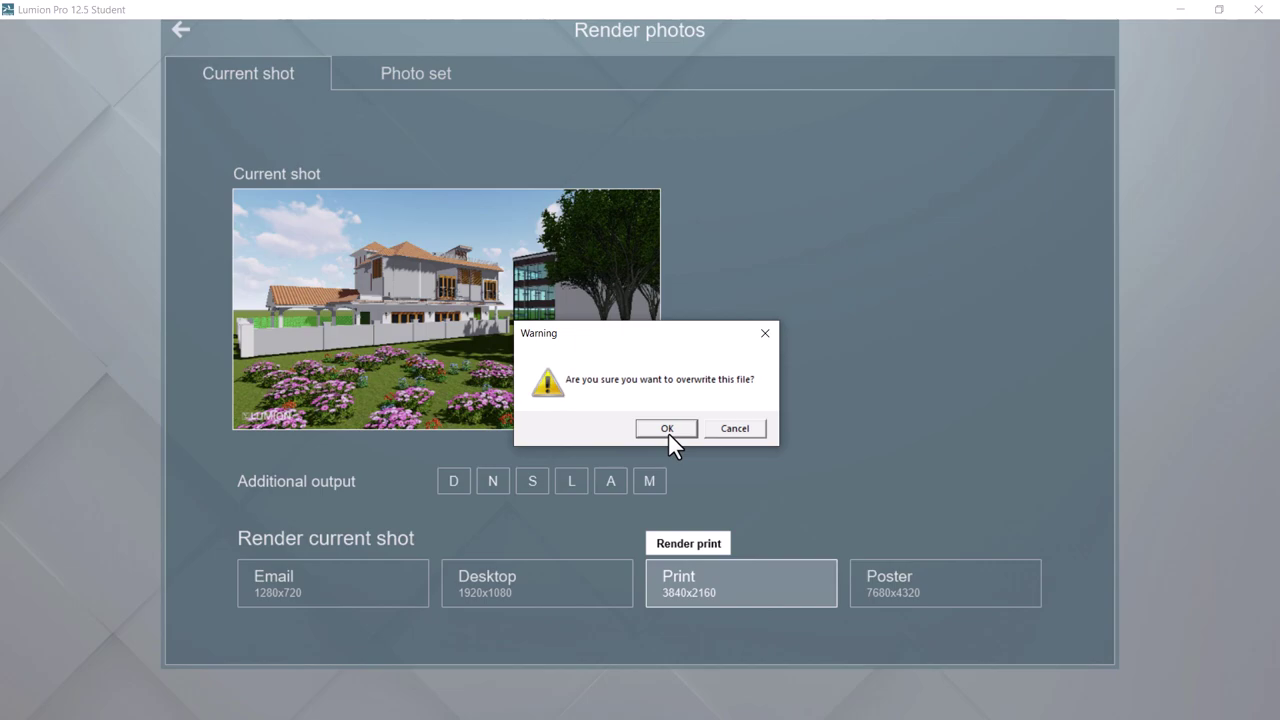
left_click(667, 430)
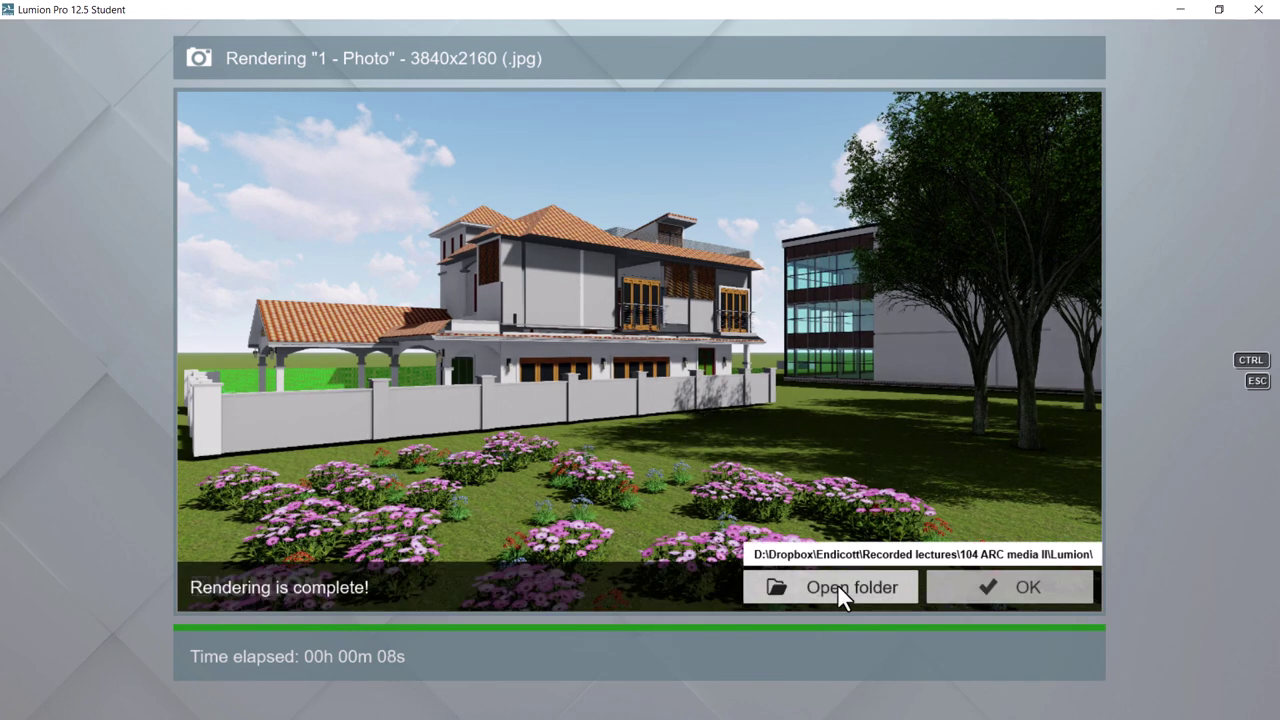
- Open the rendered test.jpg from its output folder in Windows Photo Viewer and examine the flowers, wall and balcony up close
left_click(838, 585)
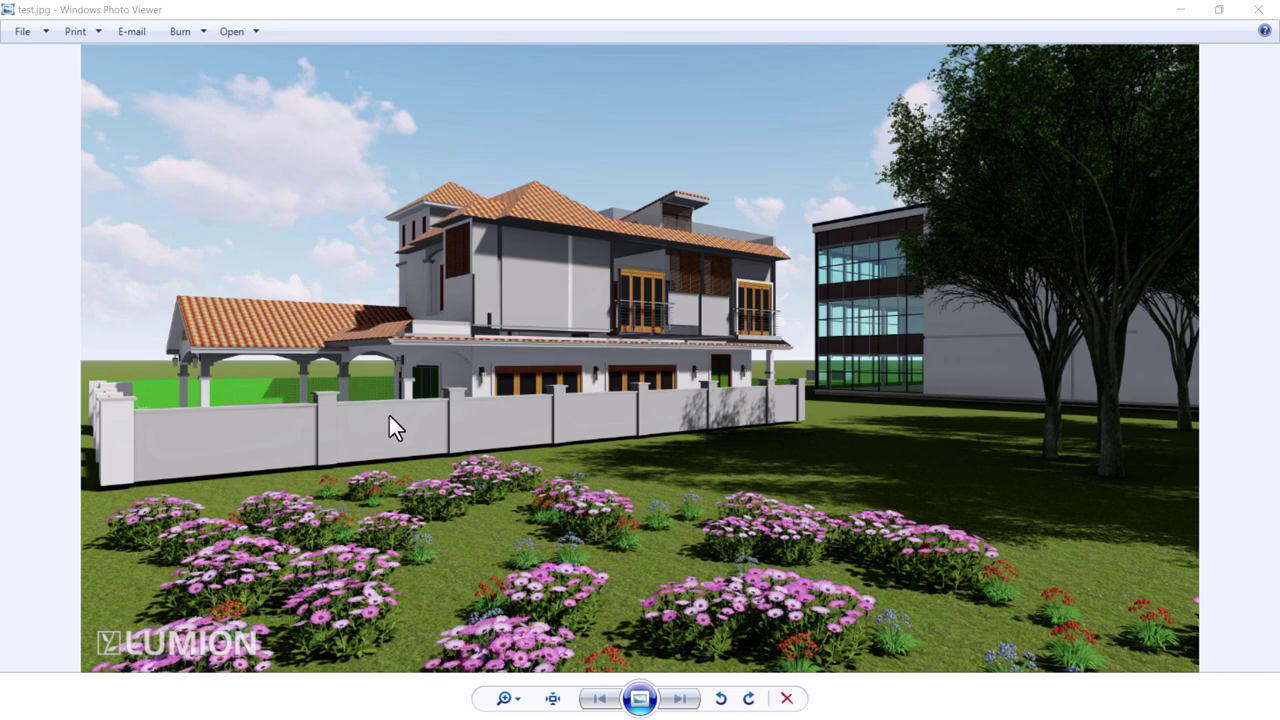
scroll(457, 611, "up", 8)
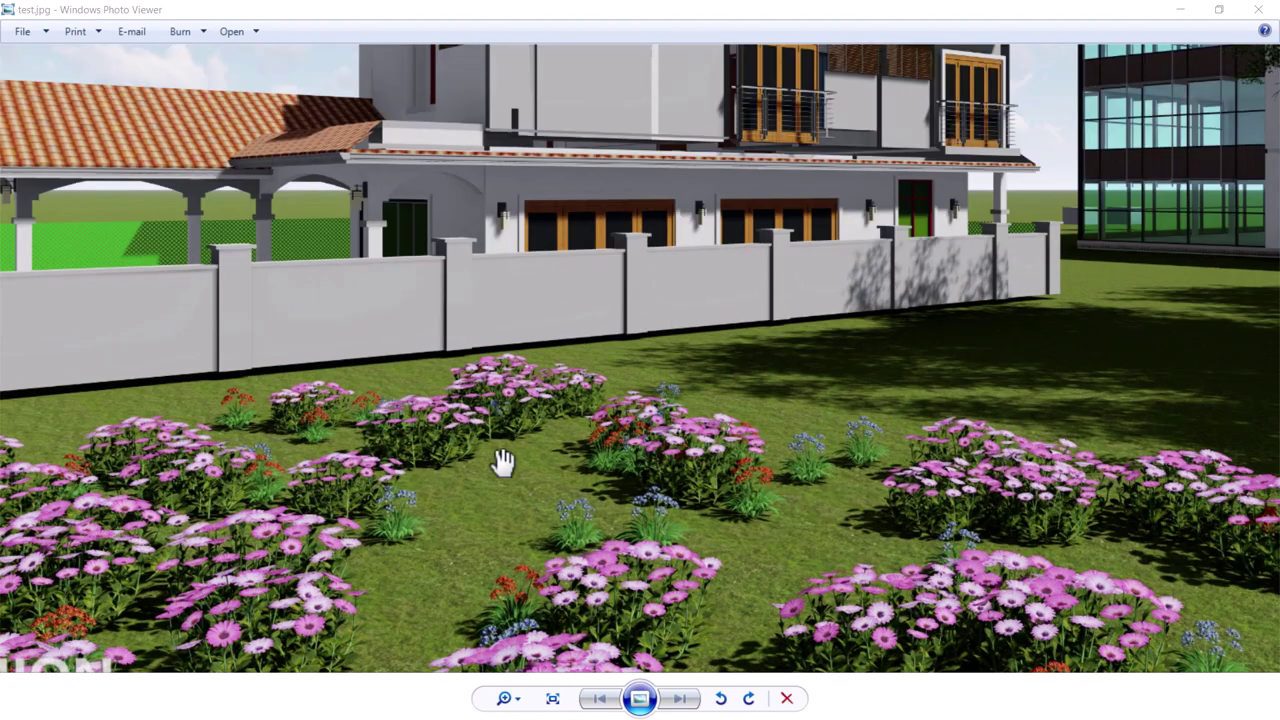
scroll(529, 489, "down", 3)
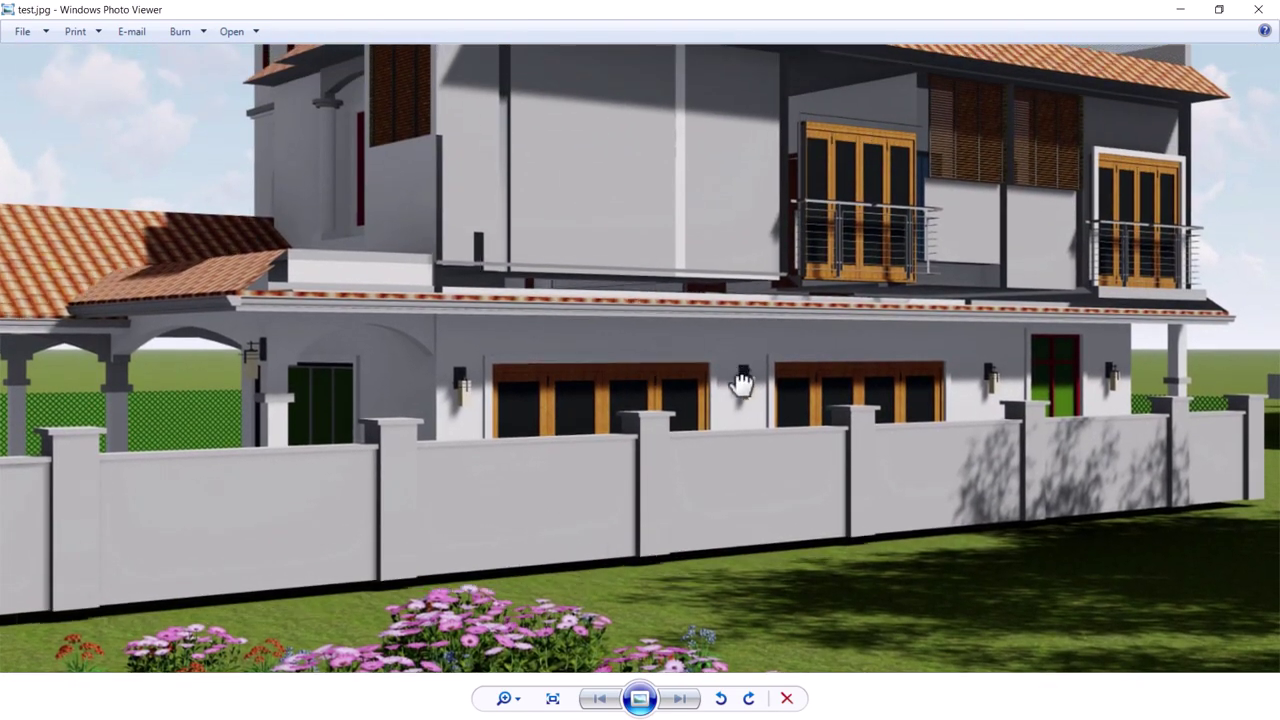
scroll(737, 374, "down", 2)
scroll(742, 355, "up", 6)
scroll(700, 310, "up", 2)
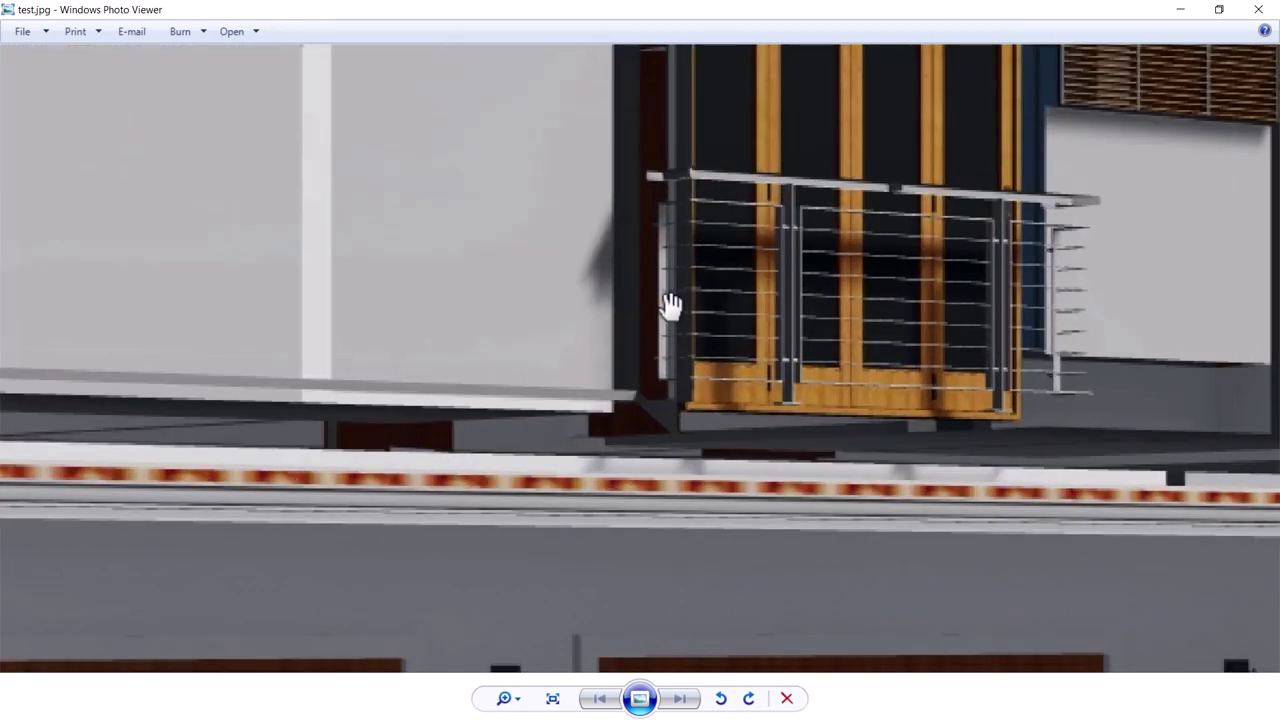
scroll(591, 320, "down", 4)
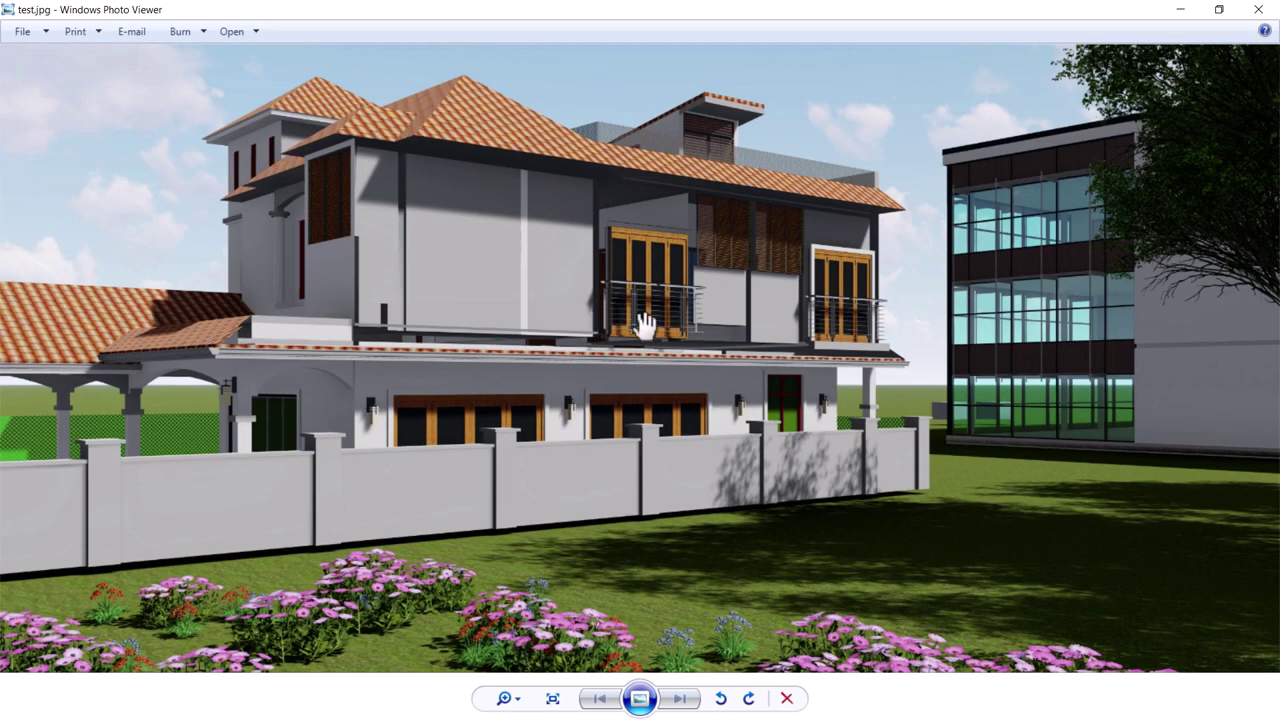
scroll(770, 348, "down", 1)
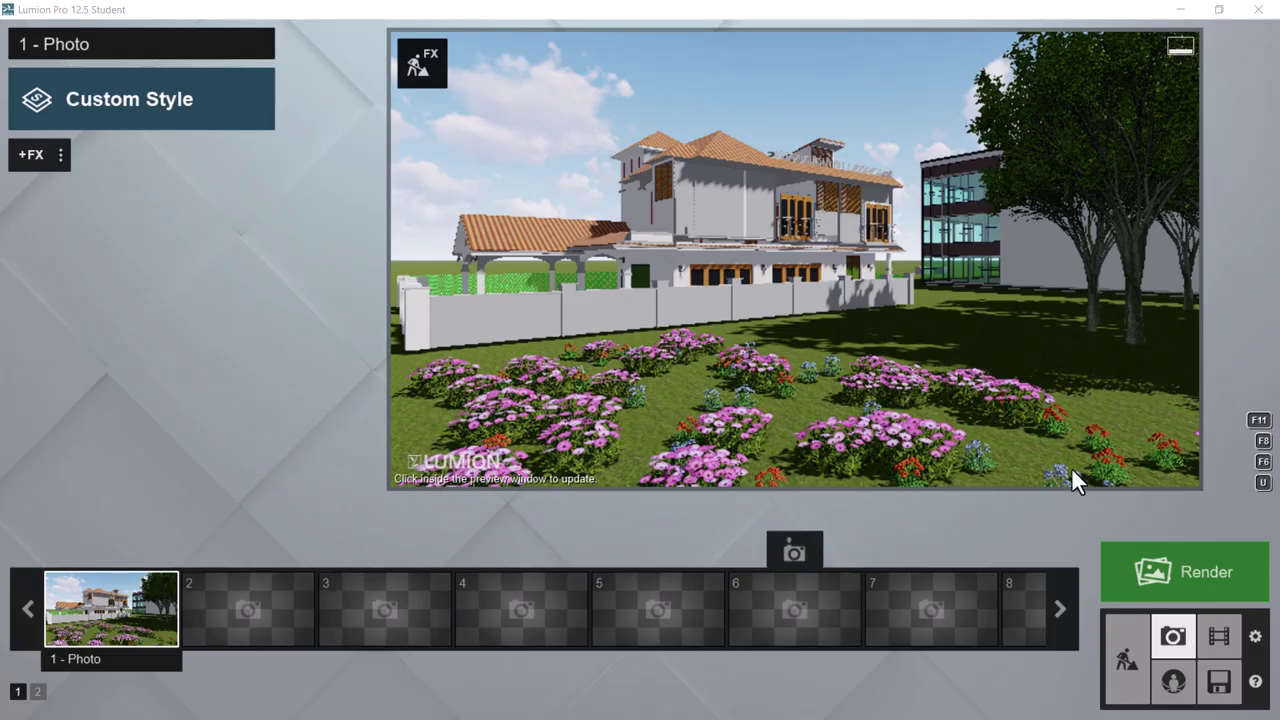
- Start saving the project under a new name and go into the Lumion introduction.tscproj folder
left_click(1219, 684)
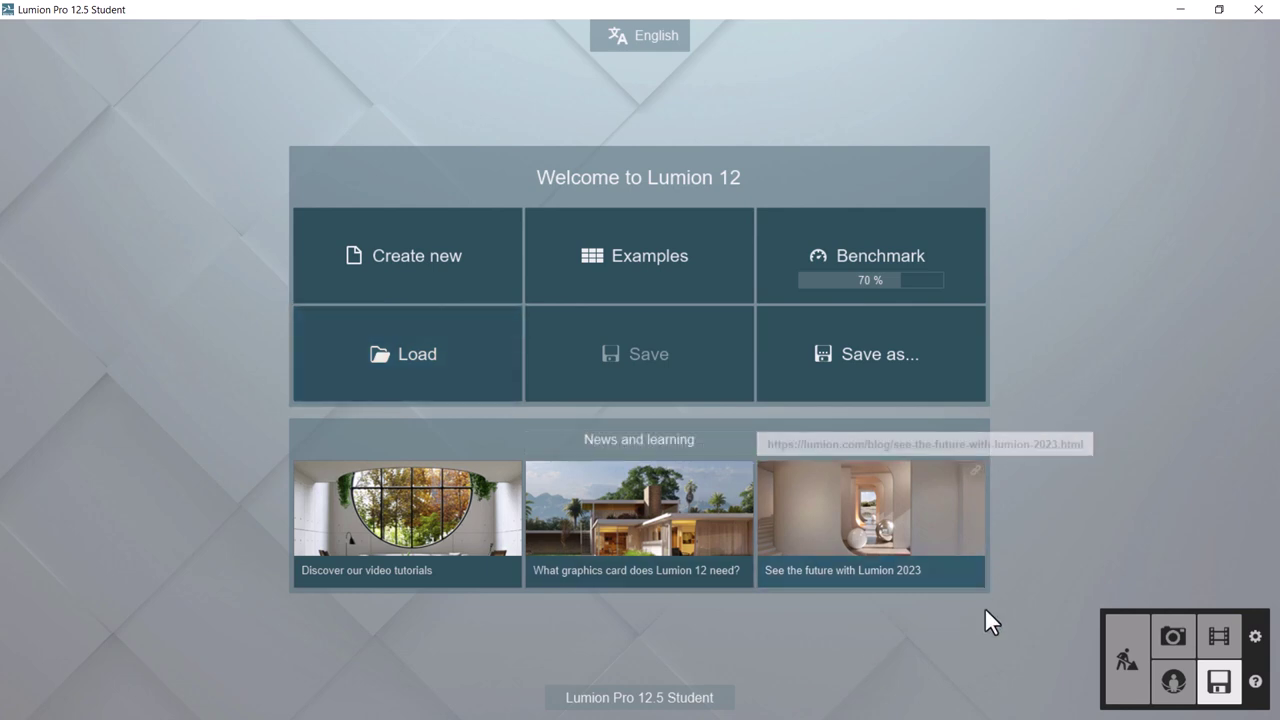
left_click(920, 363)
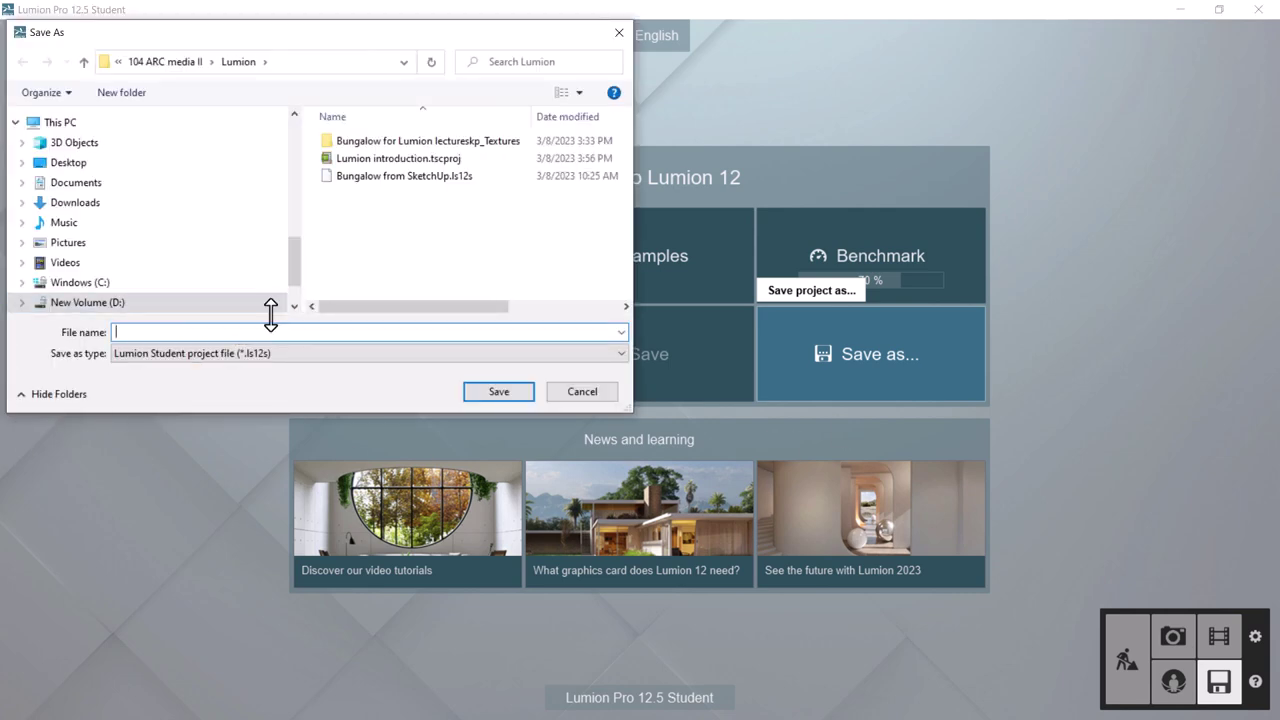
left_click(377, 160)
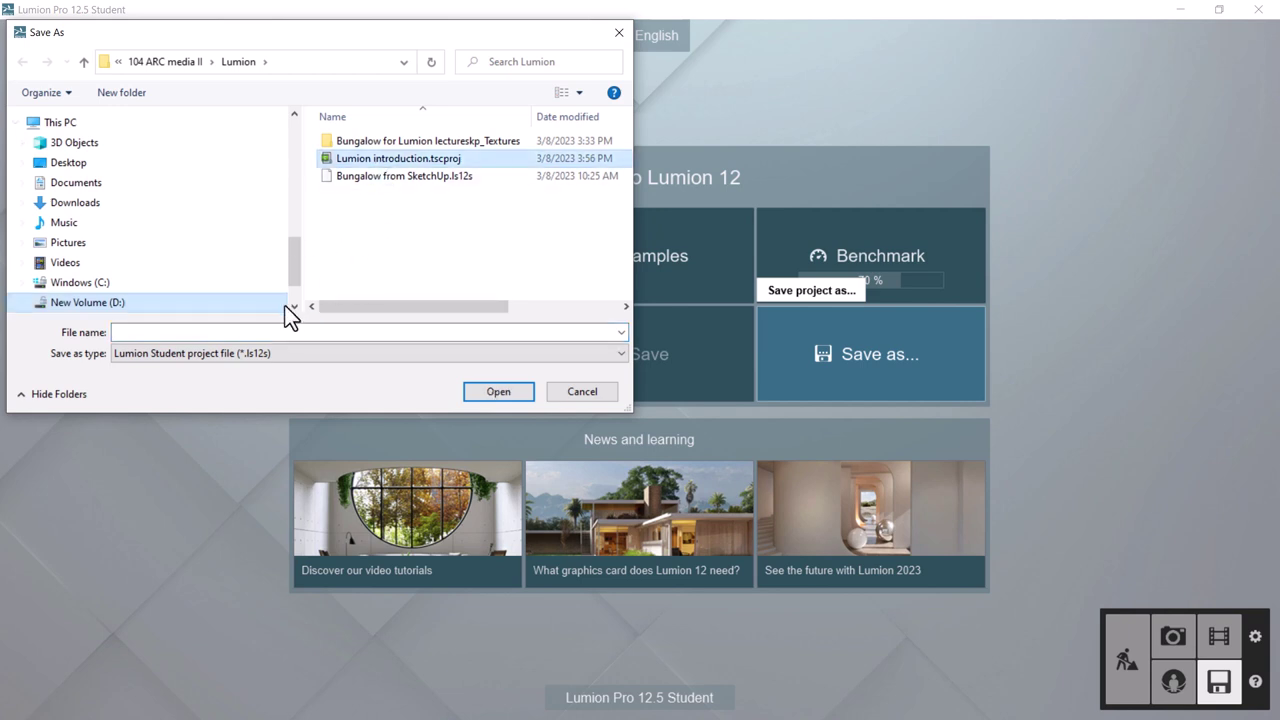
double_click(357, 163)
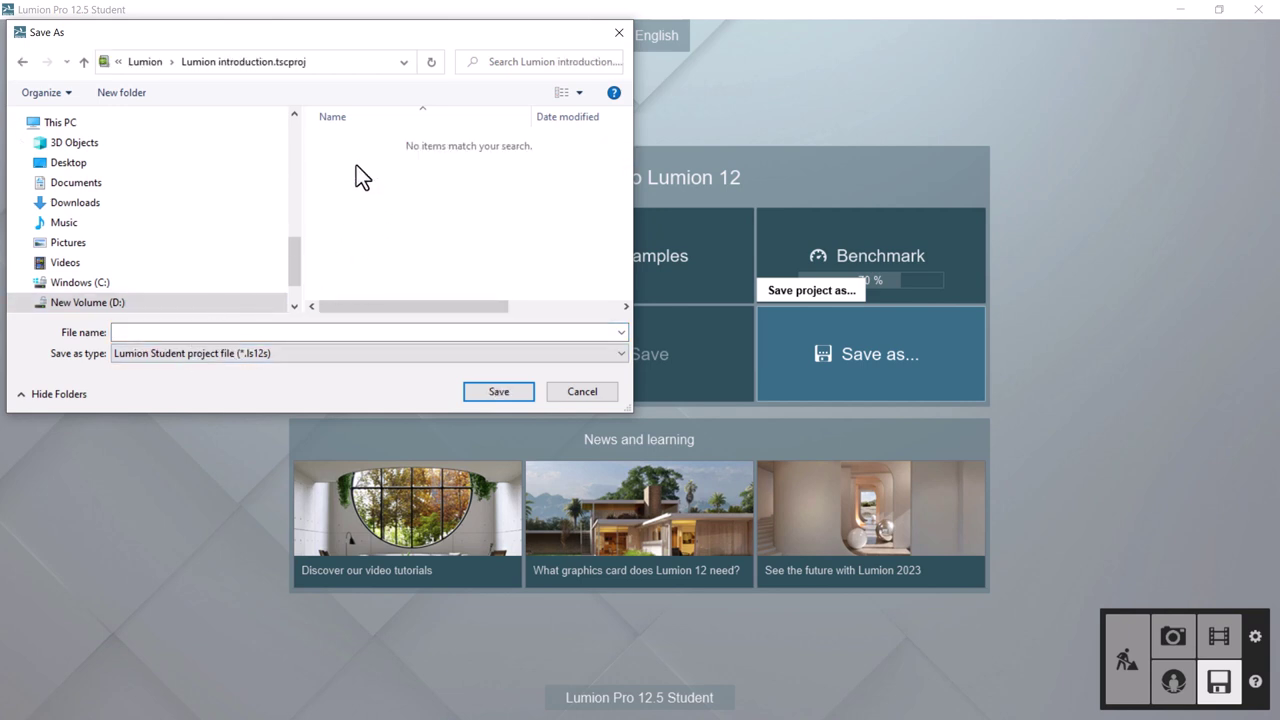
- Name the project file Lumion introduction, without the tscproj extension, and save it as a Lumion Student project
left_click(142, 330)
type("L")
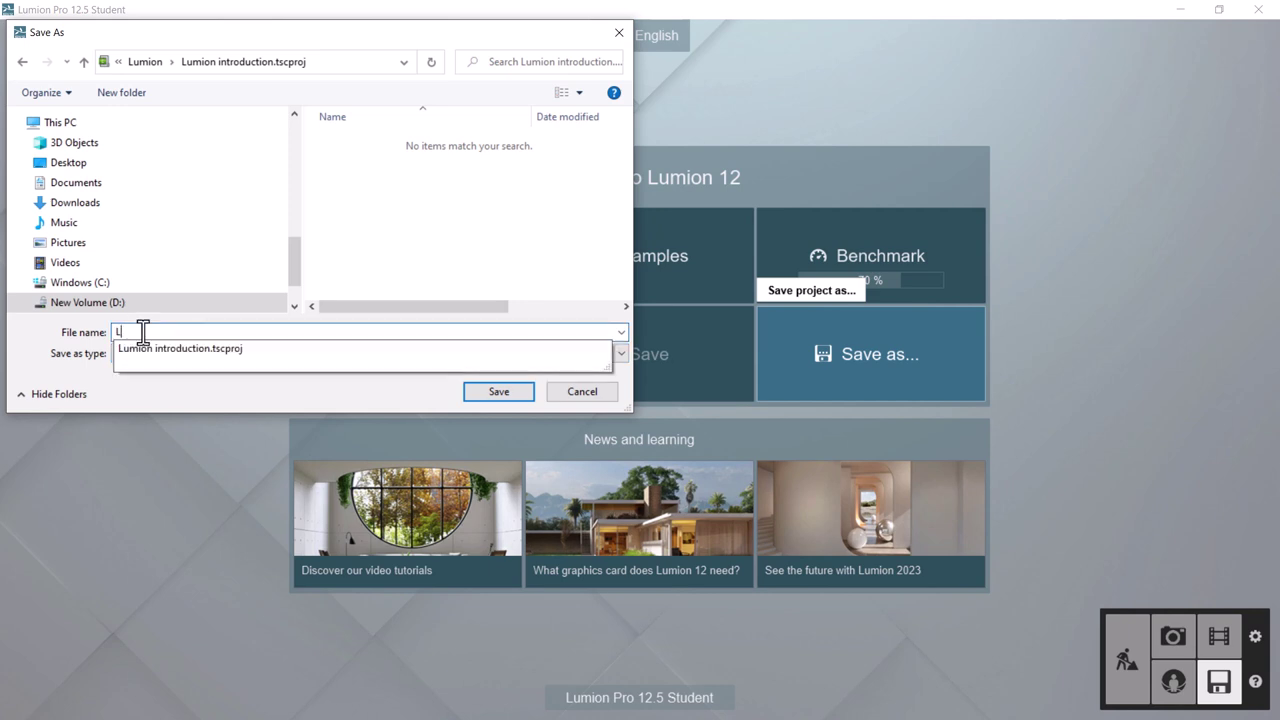
type("umion intro")
left_click(227, 349)
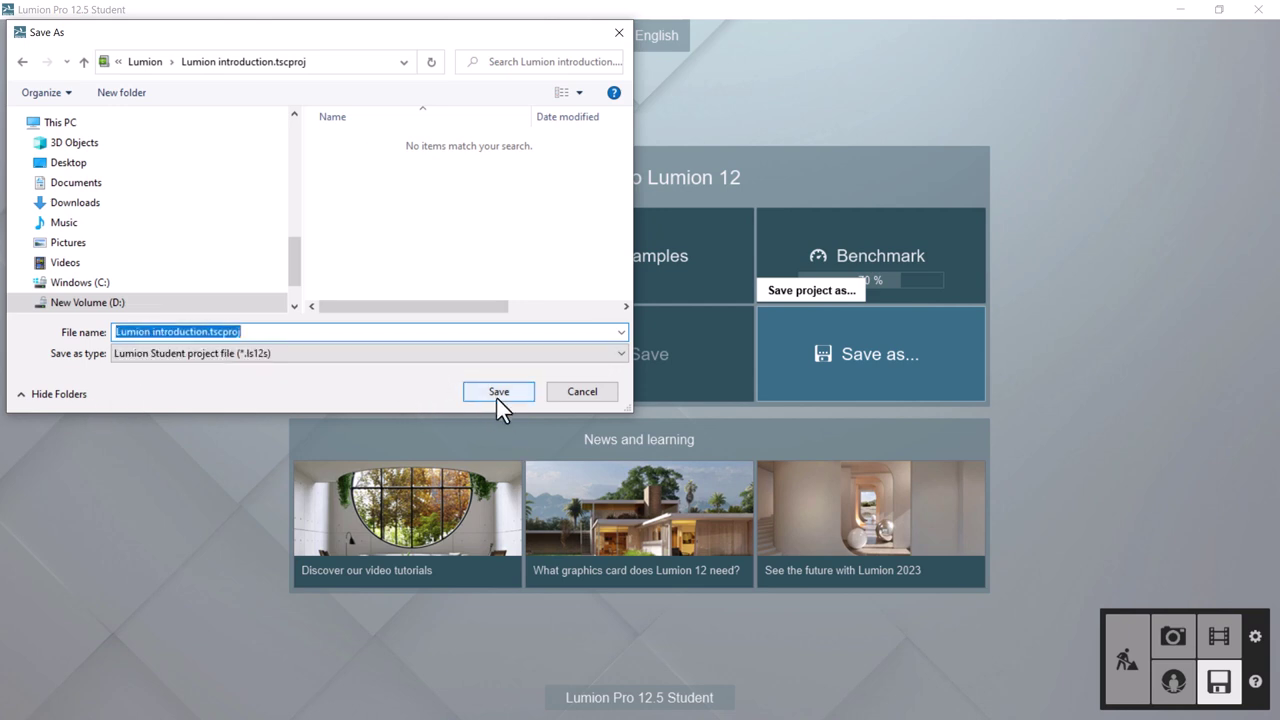
left_click(277, 333)
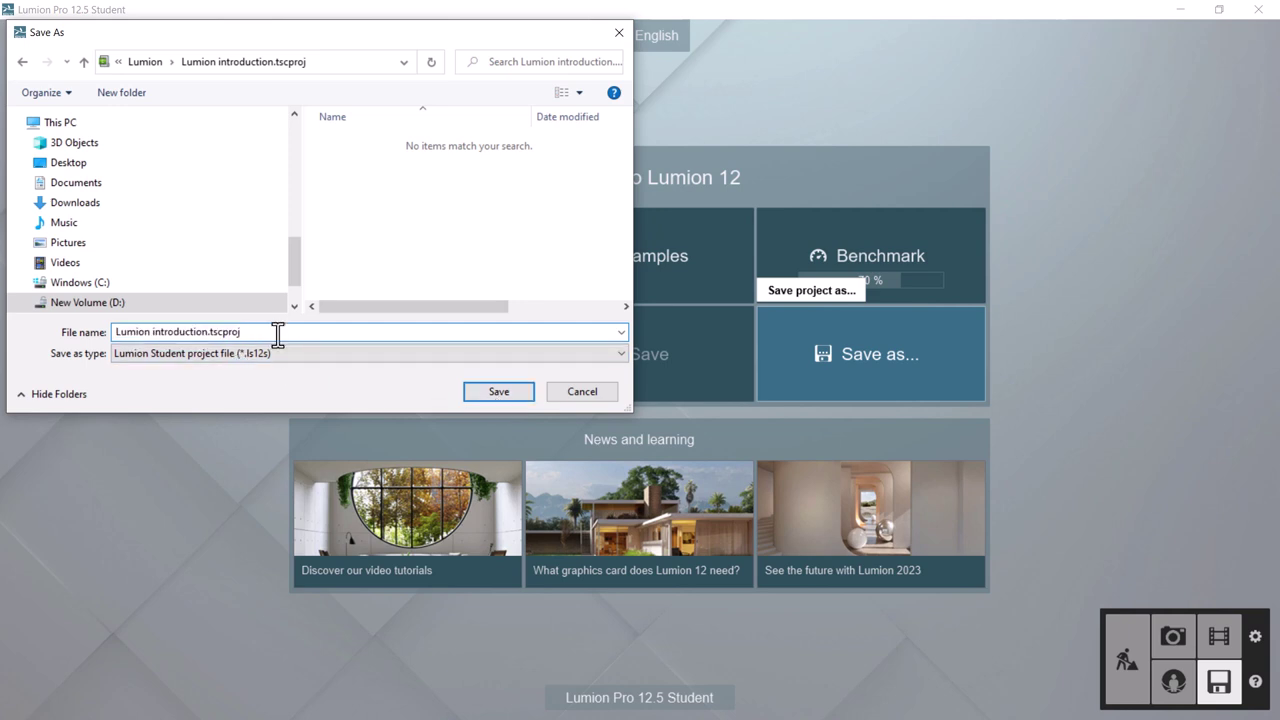
key("BackSpace")
key("BackSpace")
key("BackSpace")
key("BackSpace")
key("BackSpace")
key("BackSpace")
key("BackSpace")
key("BackSpace")
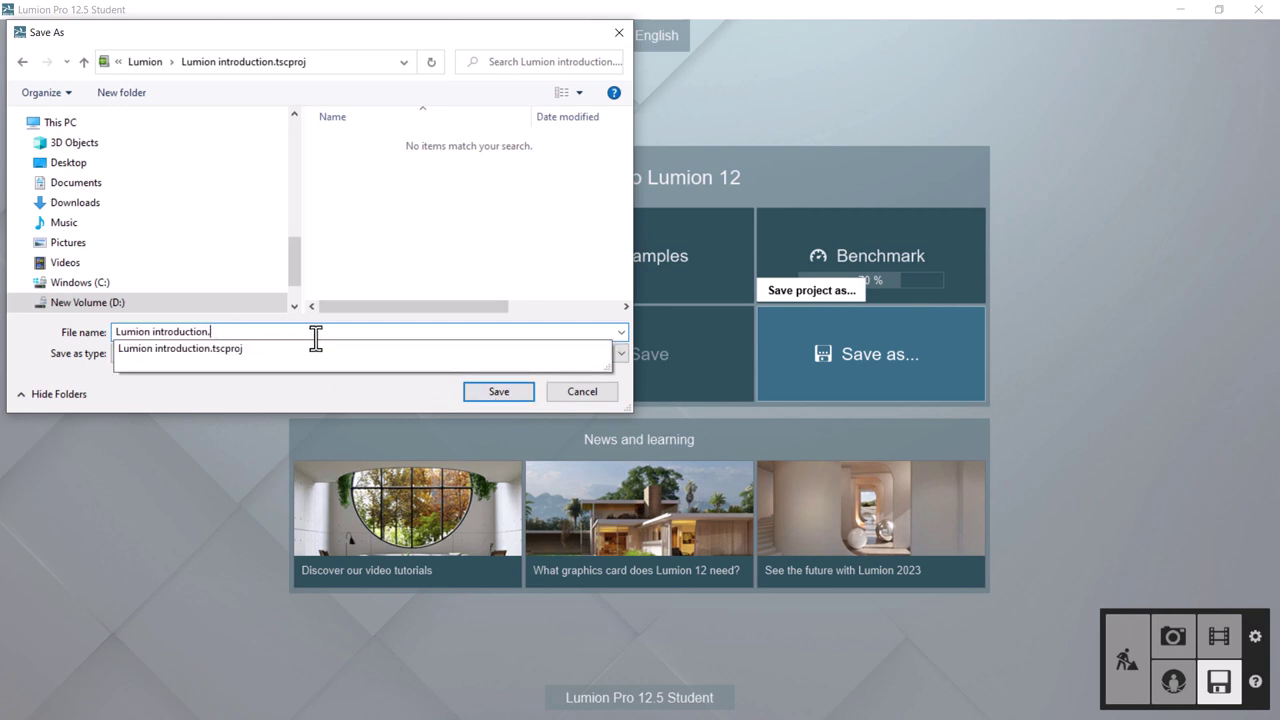
left_click(518, 393)
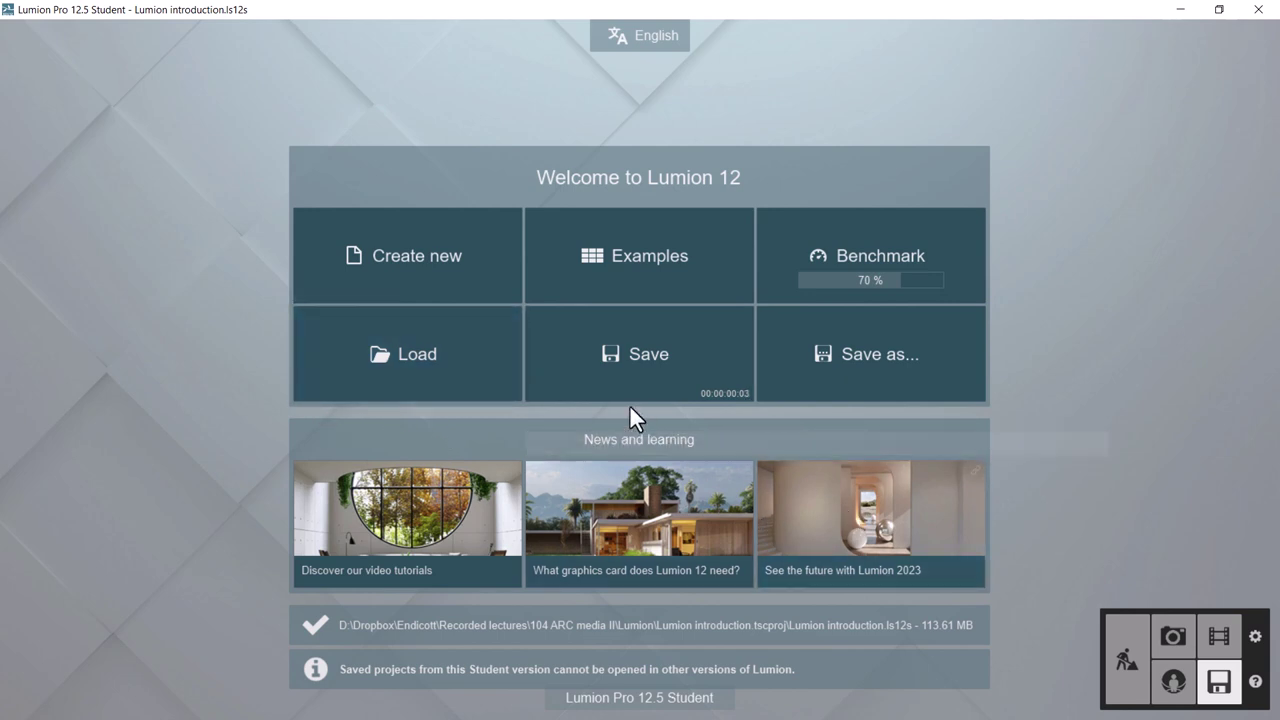
- Look over the options for loading or merging a project and the gallery of example projects
left_click(445, 368)
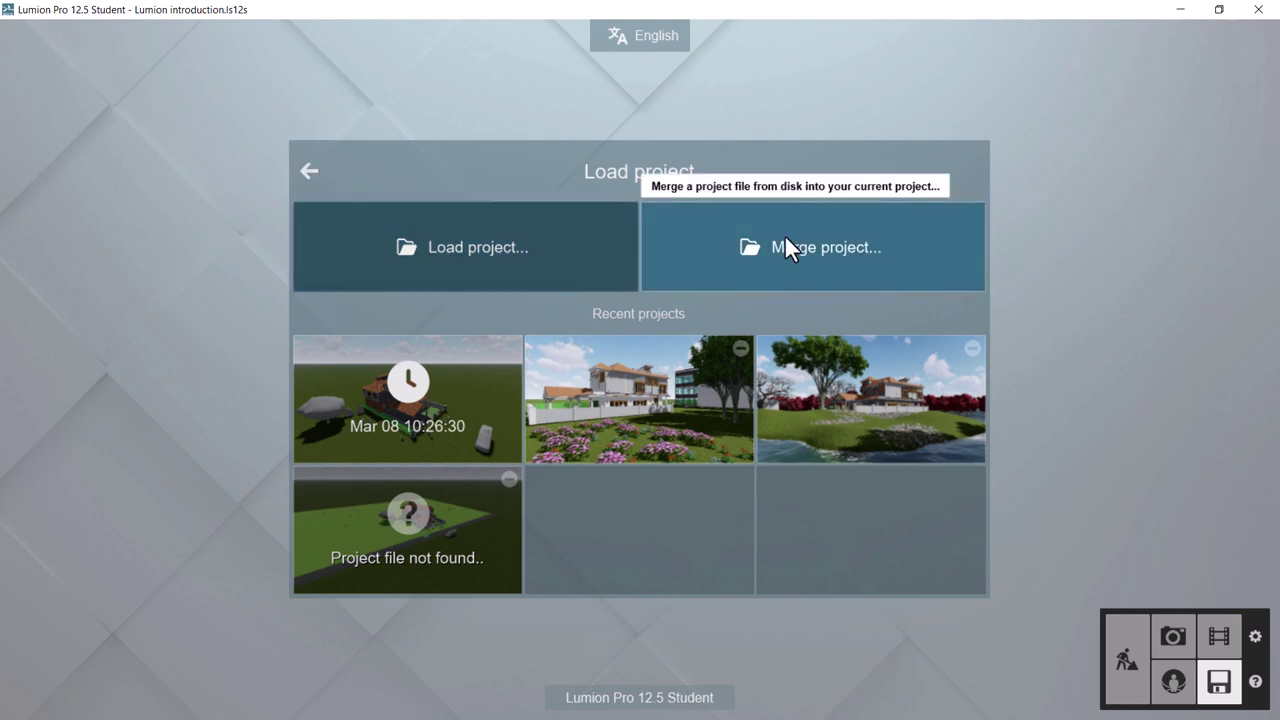
left_click(309, 171)
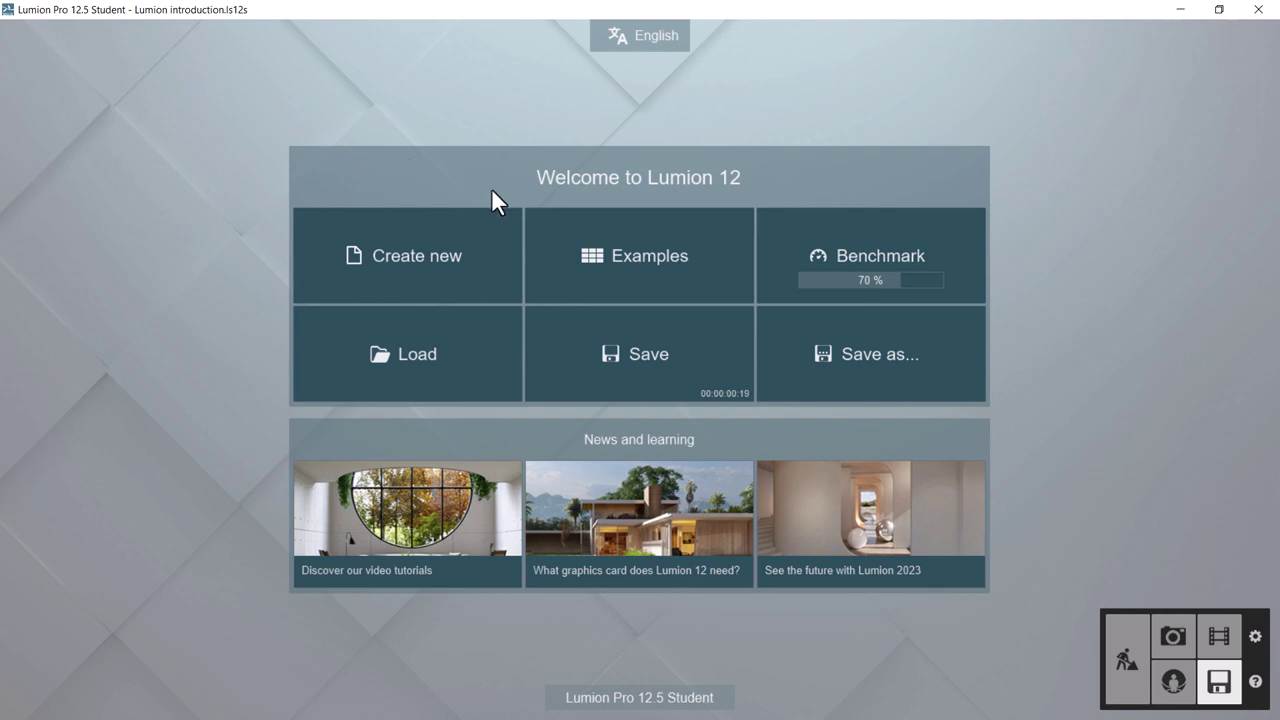
left_click(632, 254)
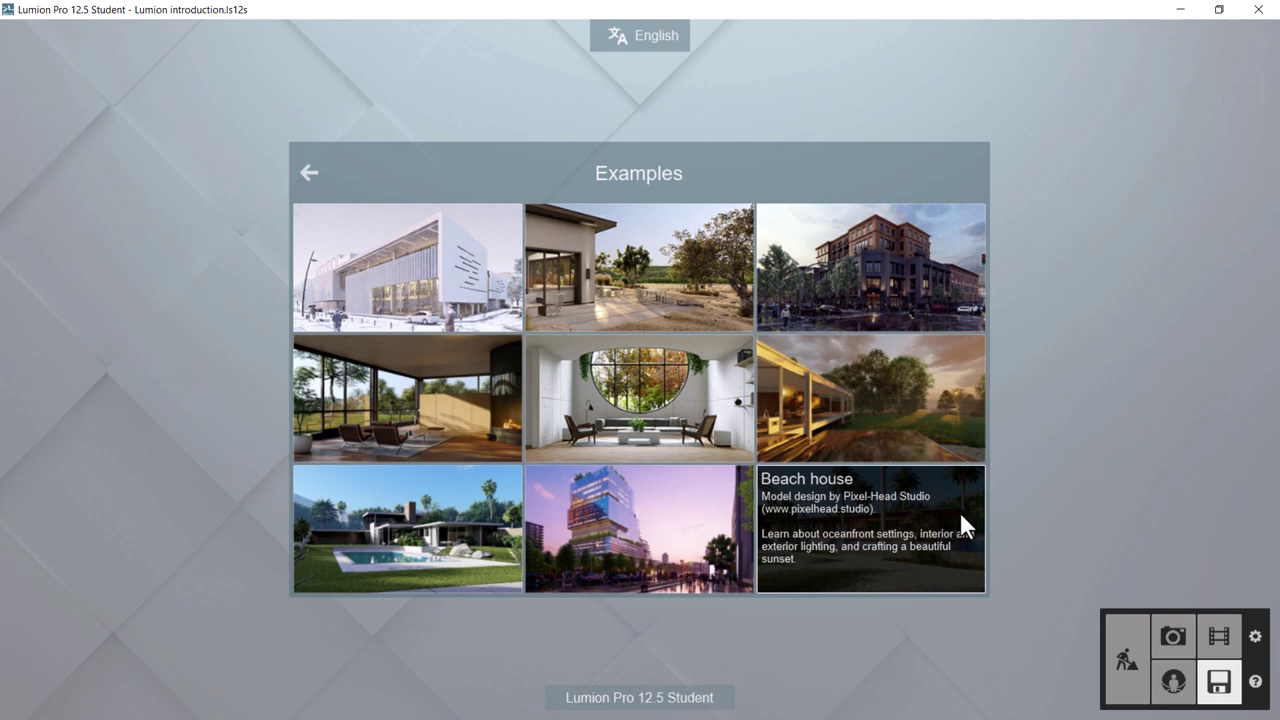
left_click(311, 172)
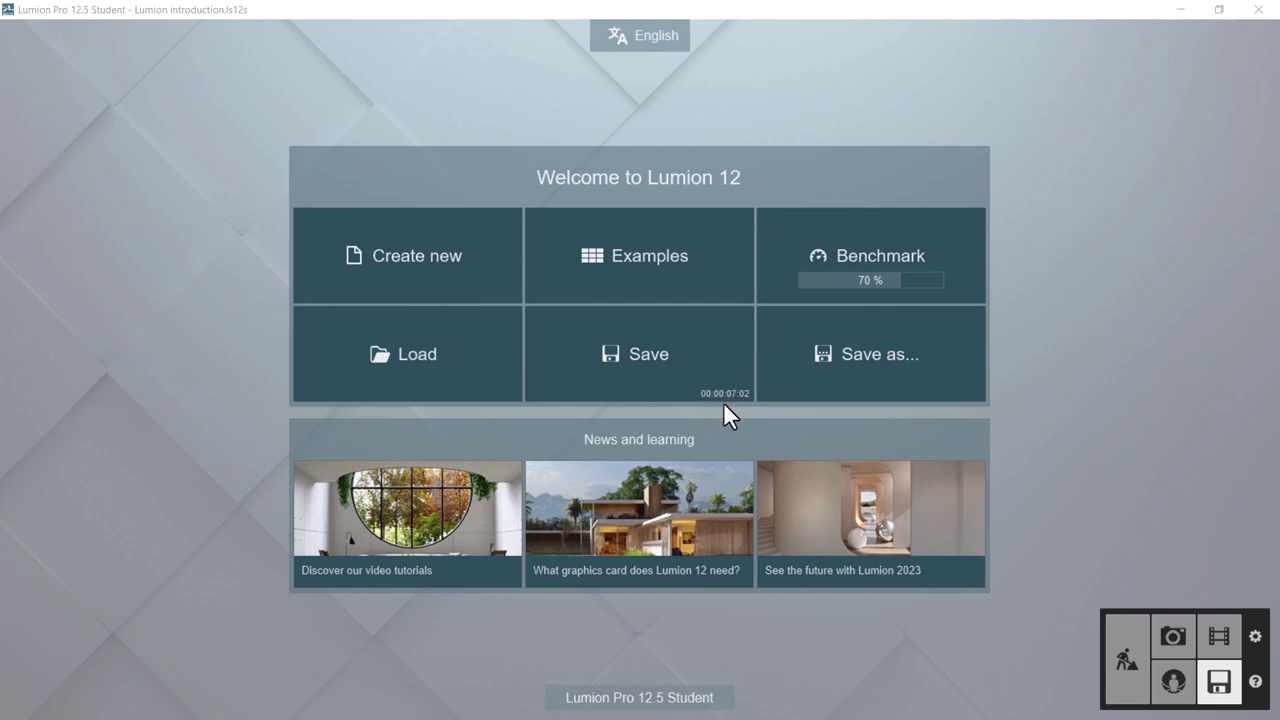
- Save the Lumion introduction project over its existing file and close the program
left_click(715, 373)
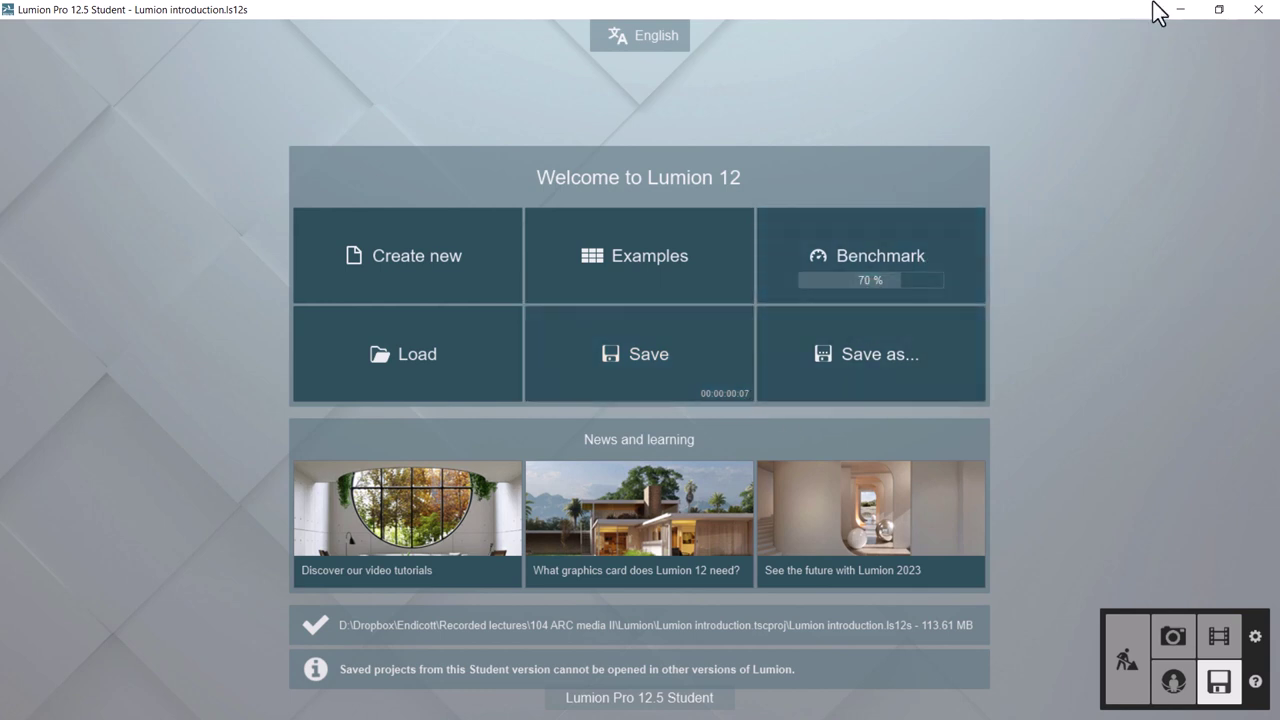
left_click(1256, 11)
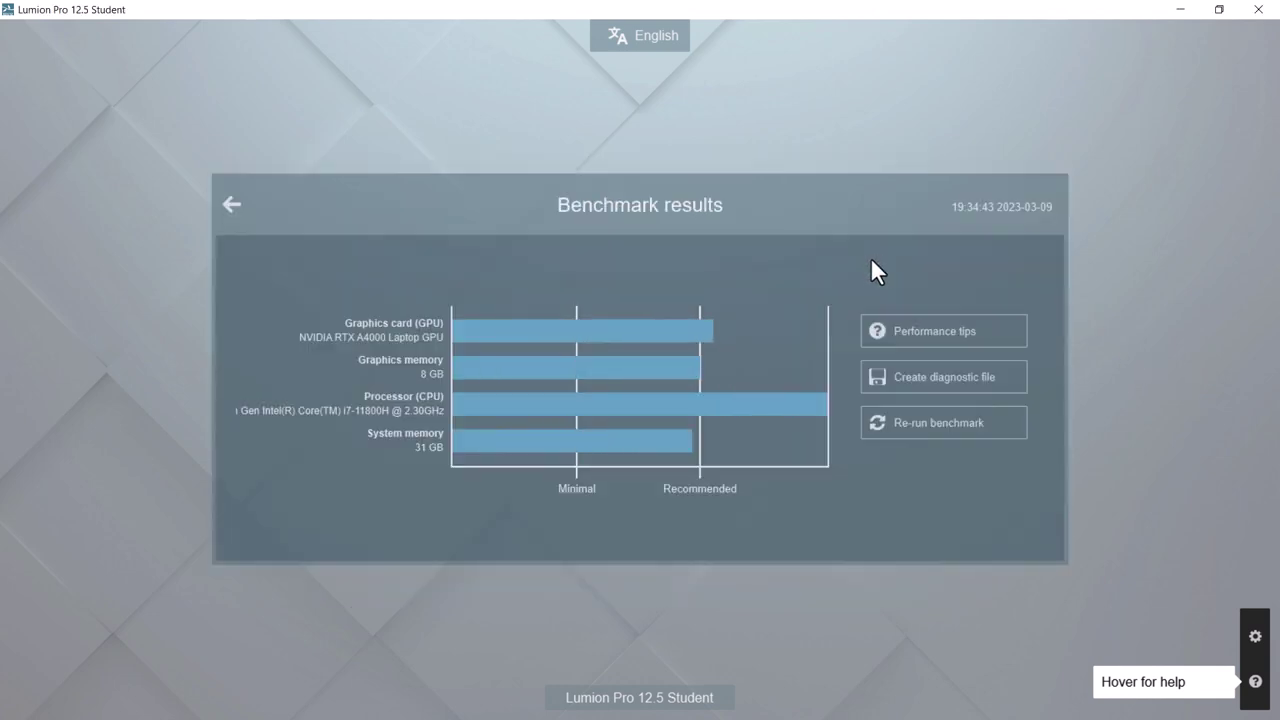
- Examine the benchmark ratings for the graphics card, processor and memory, and open the program settings
mouse_move(789, 396)
mouse_move(688, 318)
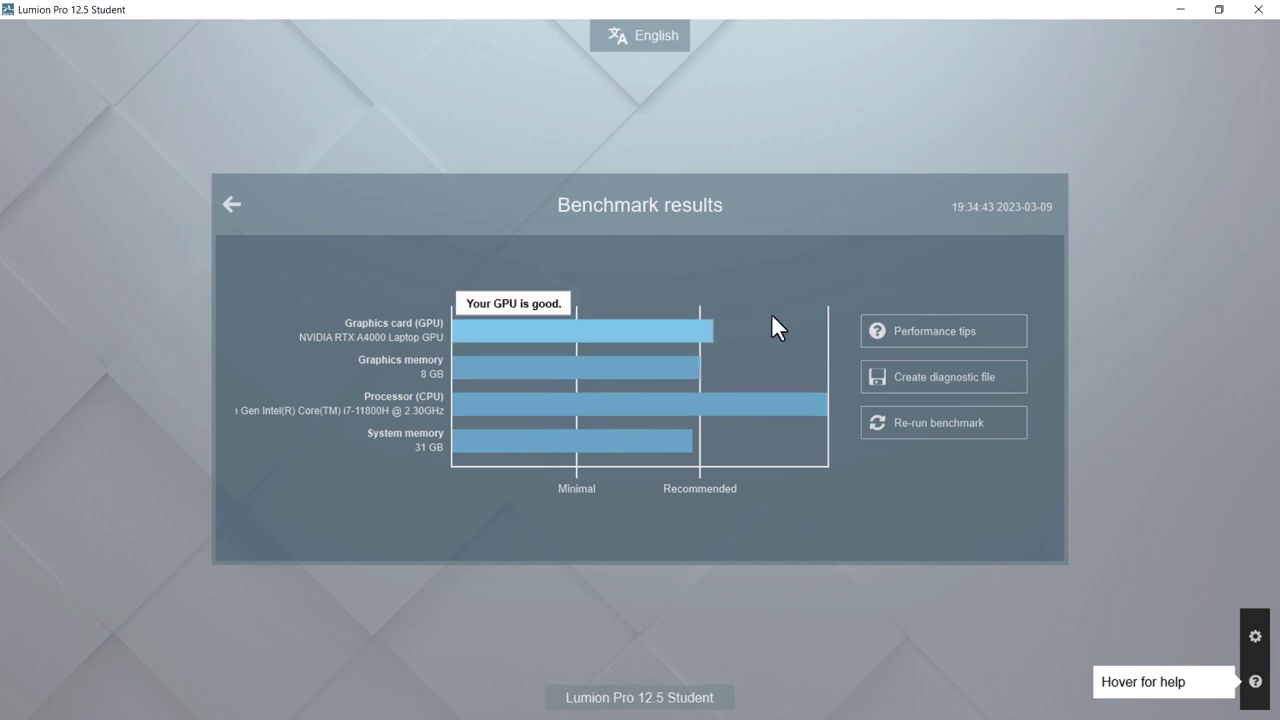
mouse_move(767, 362)
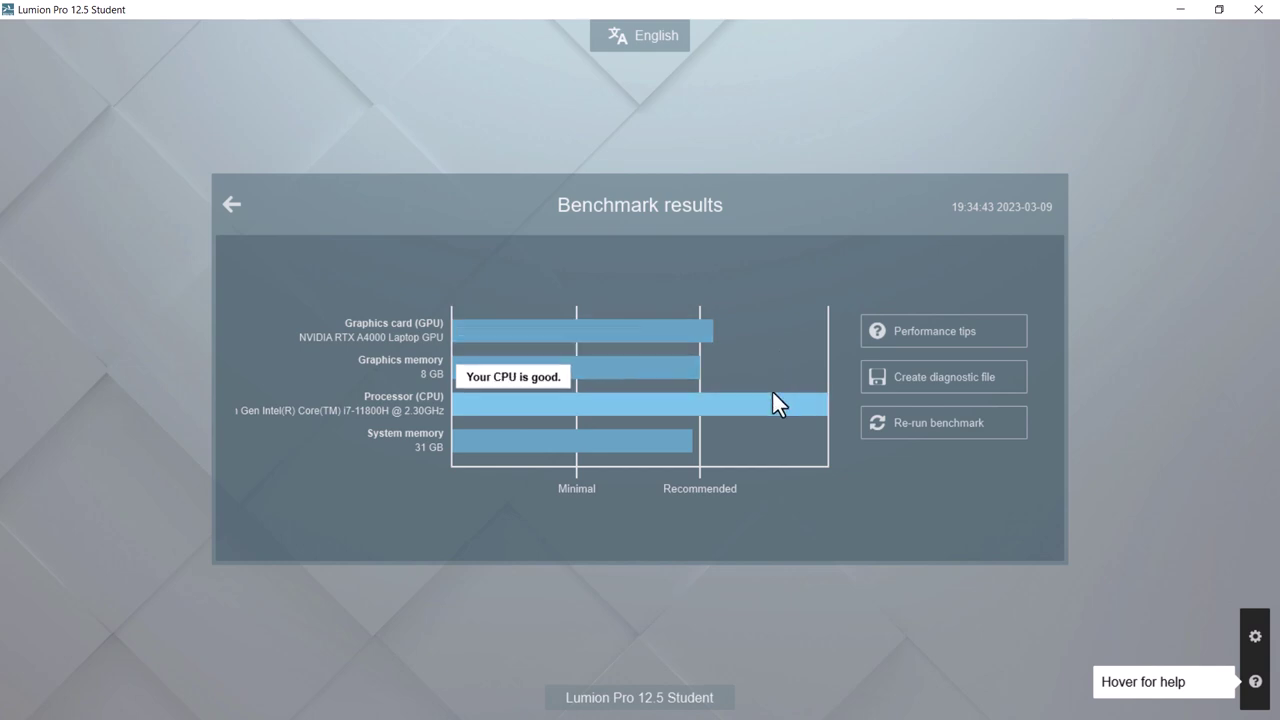
mouse_move(757, 438)
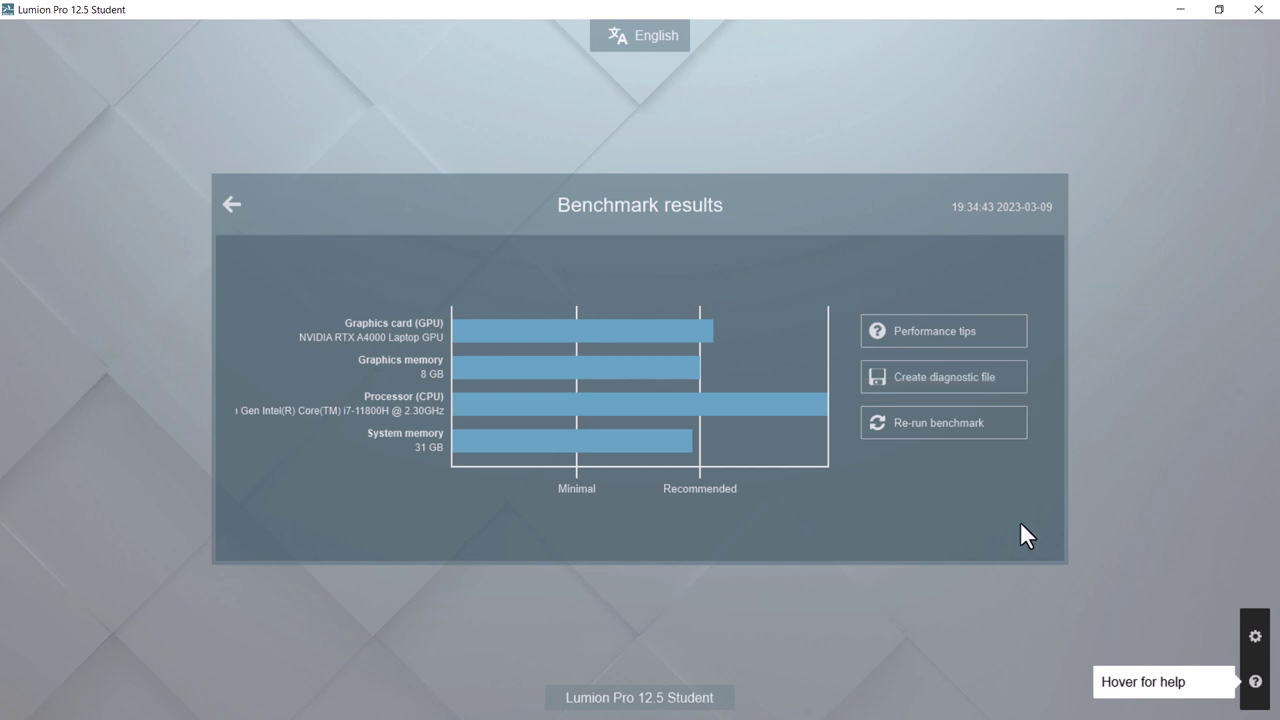
left_click(1255, 638)
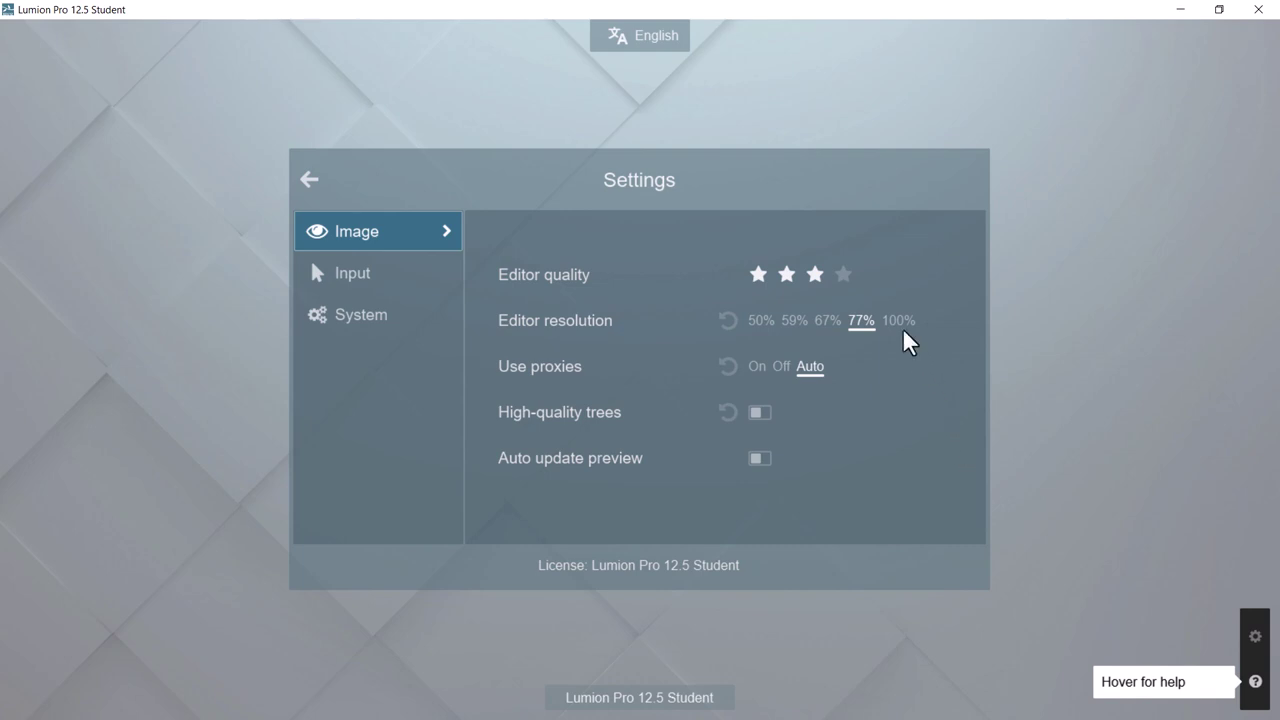
- Set editor quality to four stars, resolution to 100% and proxies to Off, and enable high-quality trees and auto update preview
left_click(846, 274)
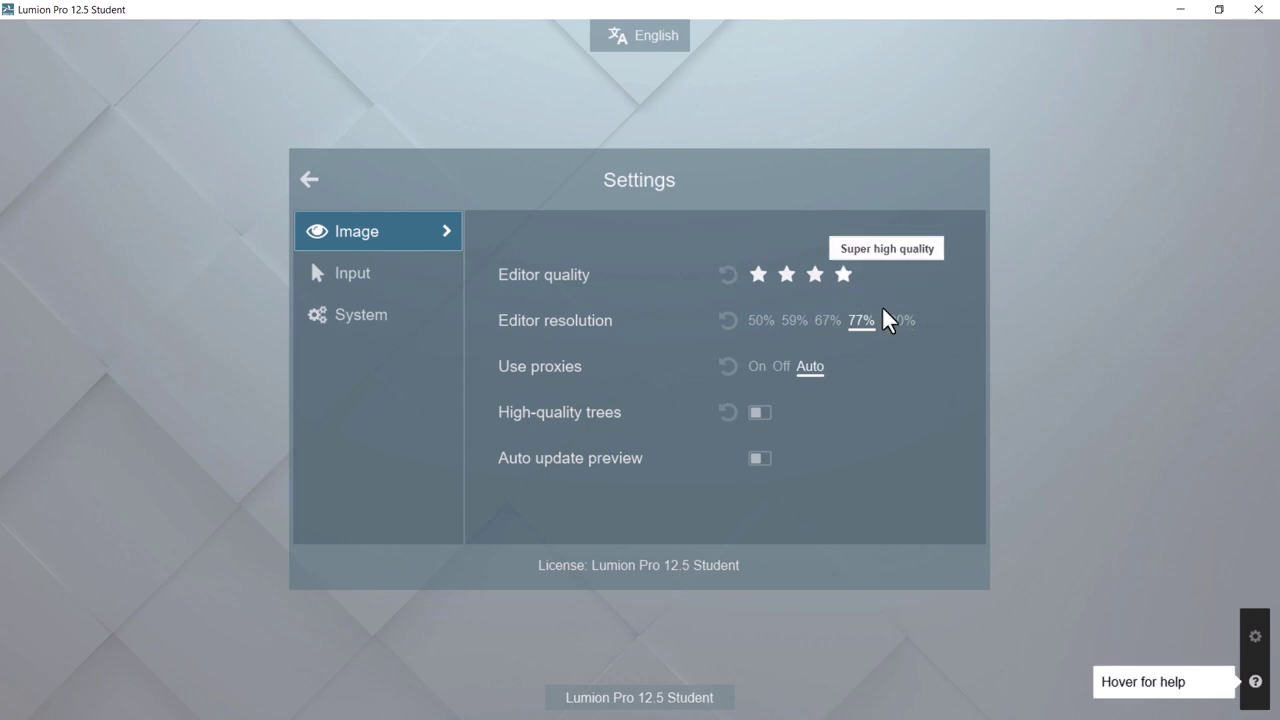
left_click(912, 334)
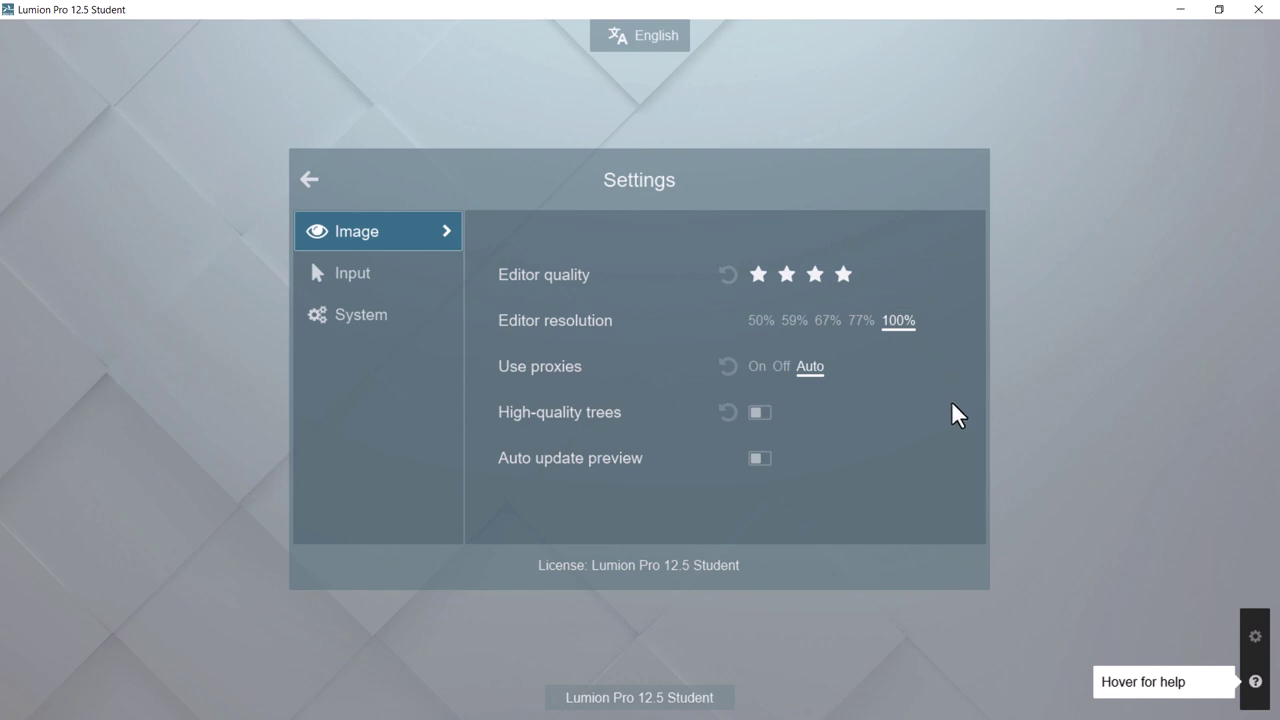
left_click(779, 366)
left_click(761, 412)
left_click(759, 458)
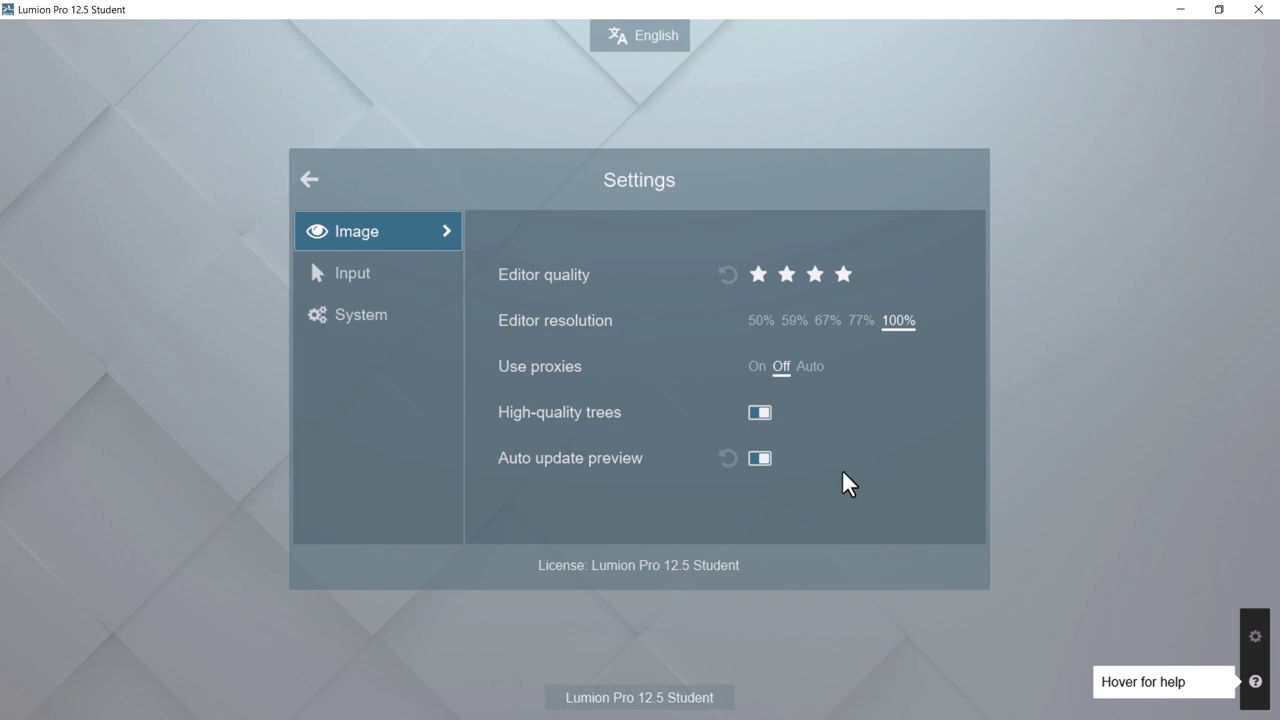
- Disable auto update preview and high-quality trees, set proxies to Auto, resolution to 50% and quality to one star, and return to the welcome screen
left_click(760, 458)
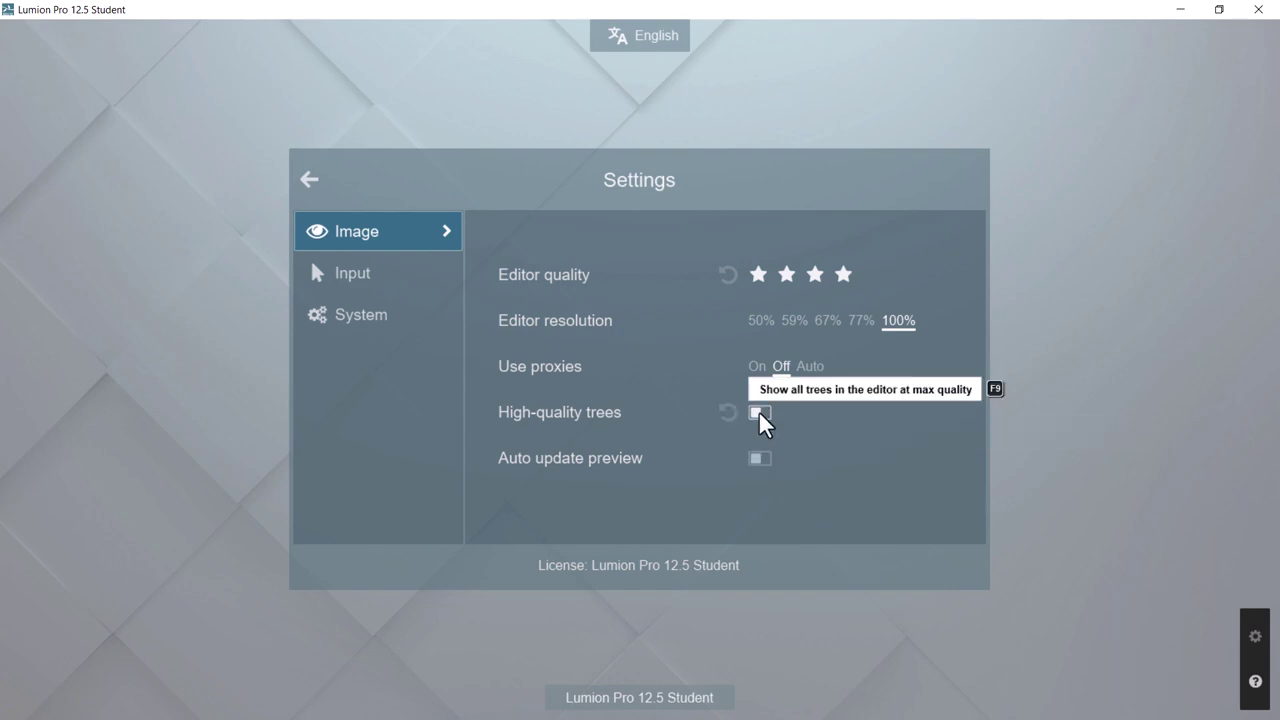
left_click(810, 367)
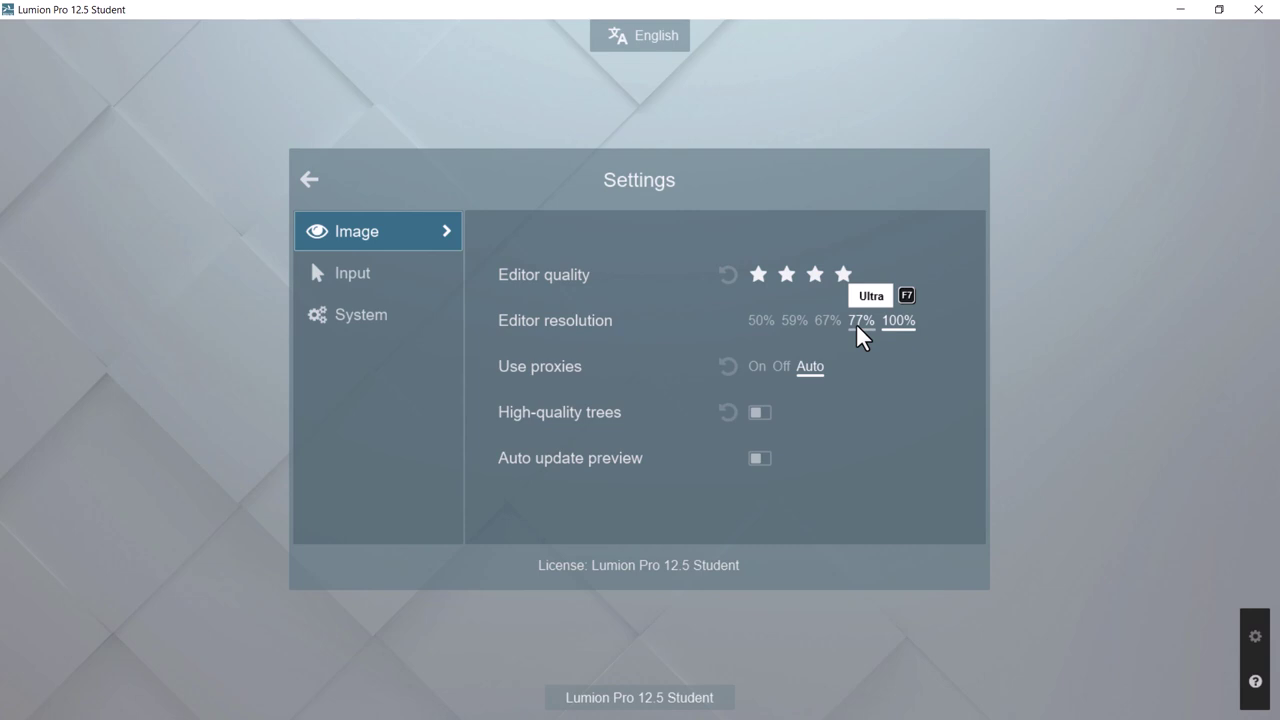
left_click(754, 321)
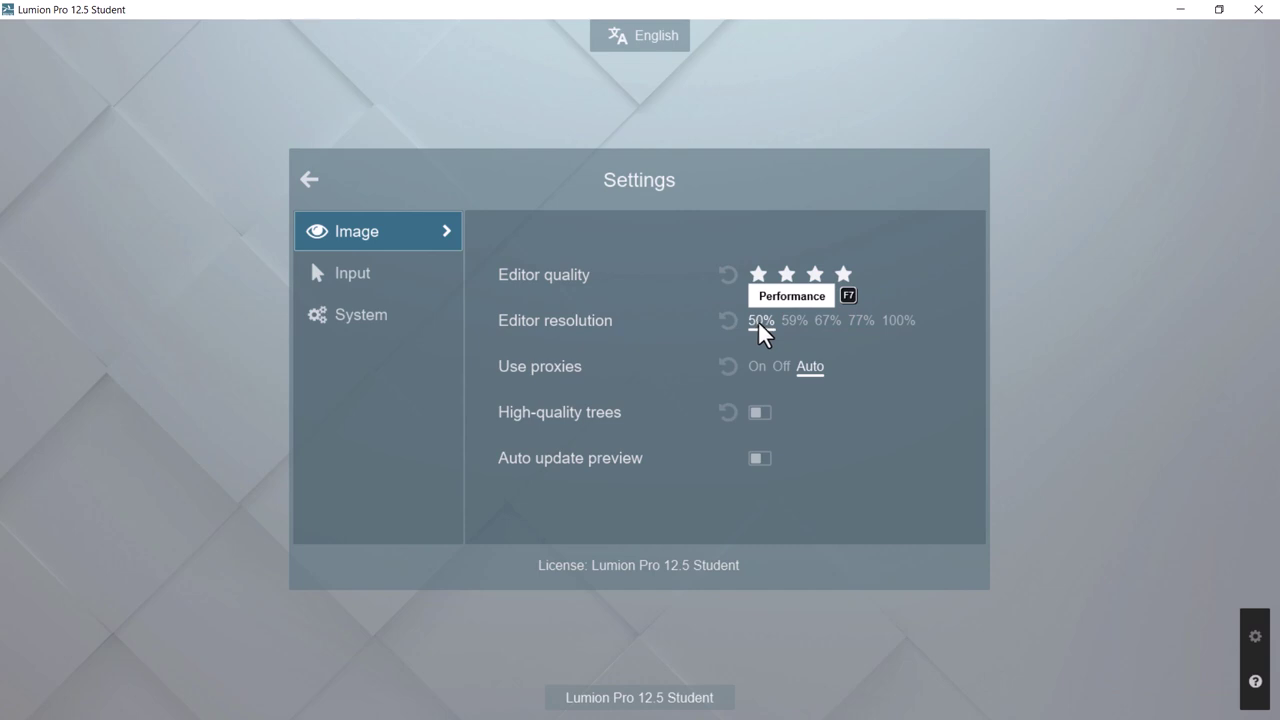
left_click(758, 274)
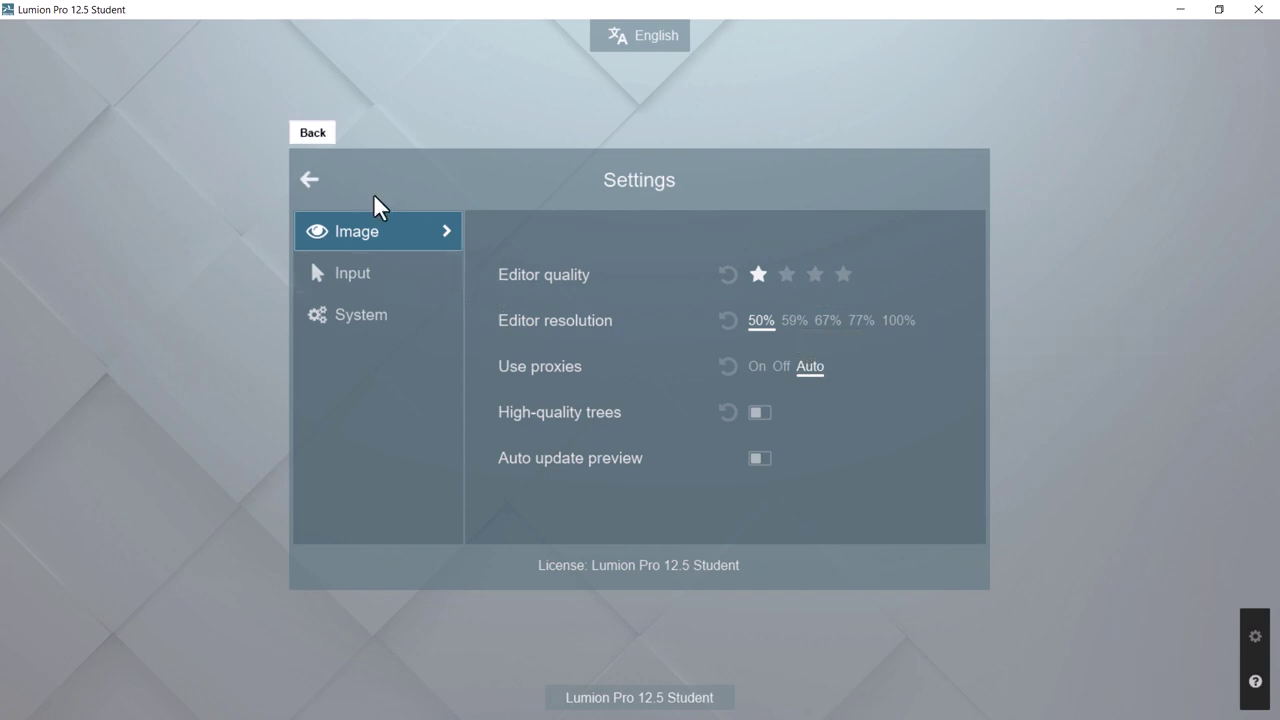
left_click(312, 182)
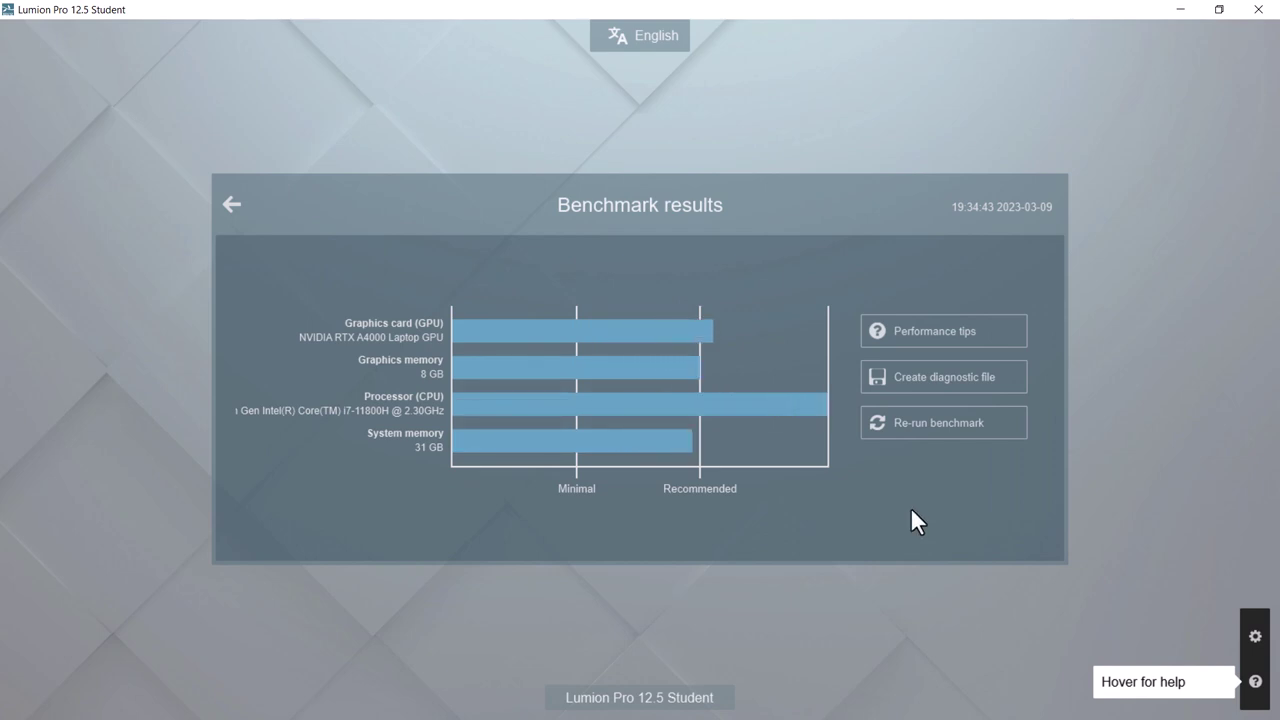
left_click(231, 204)
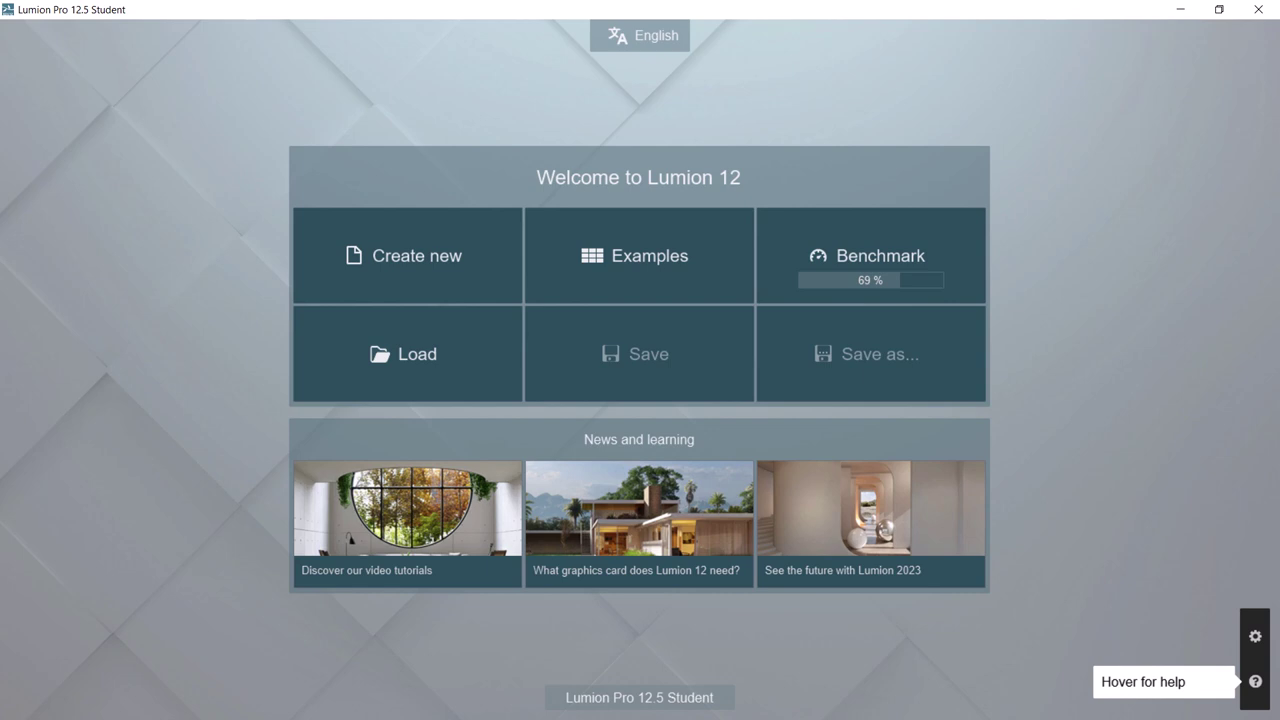
- Restore the program window from full screen and shrink it to a smaller size
key("super+Down")
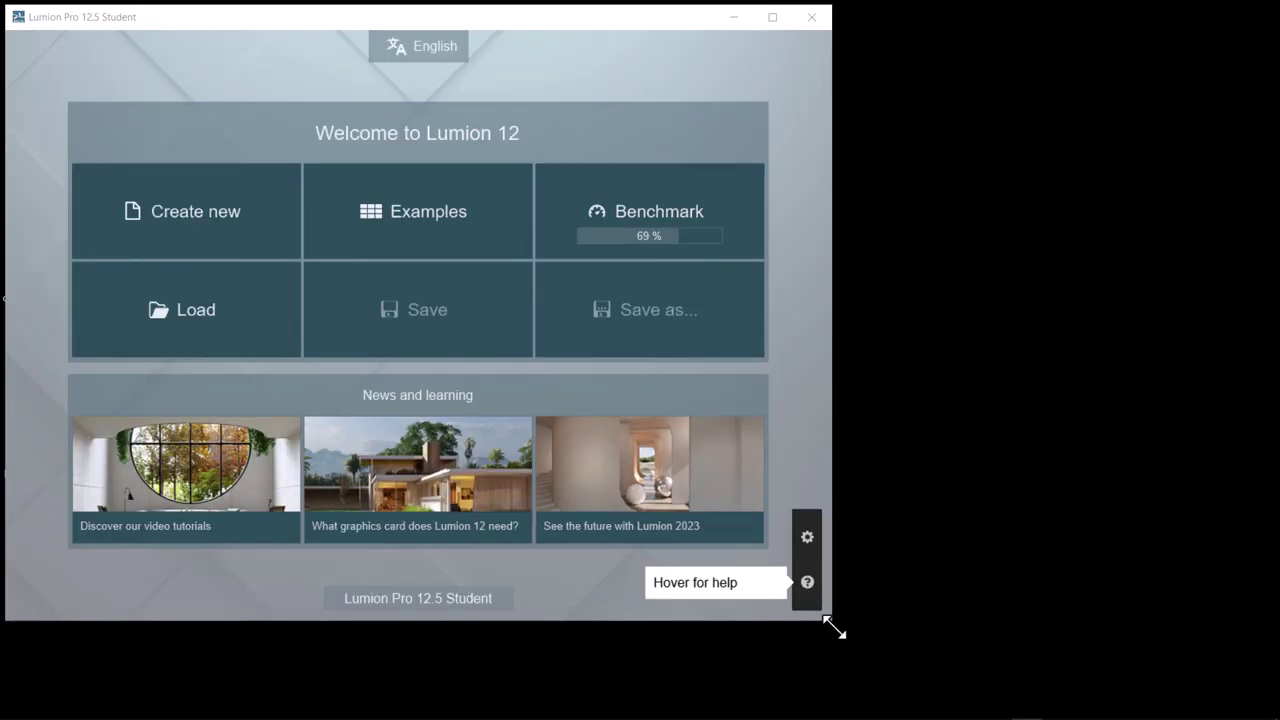
left_click_drag(840, 640, 622, 494)
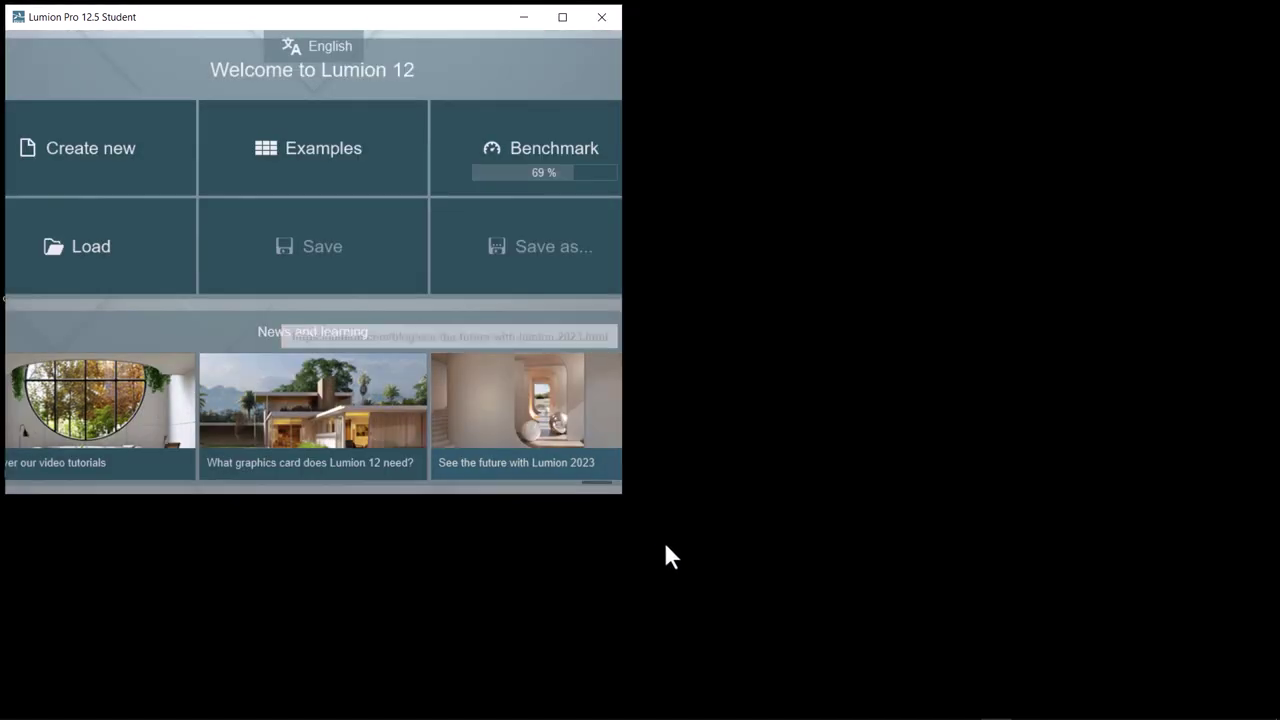
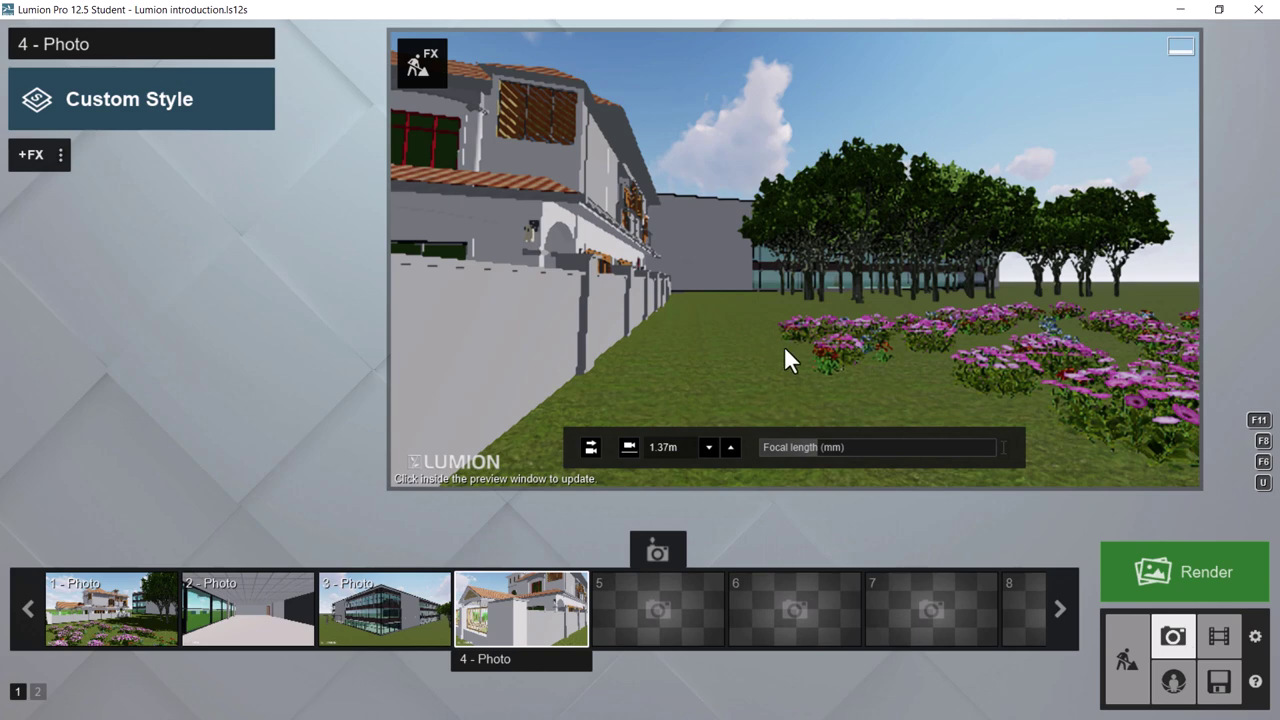
- Store the current view of the wall, trees and flowers in photo slot 5
left_click(680, 623)
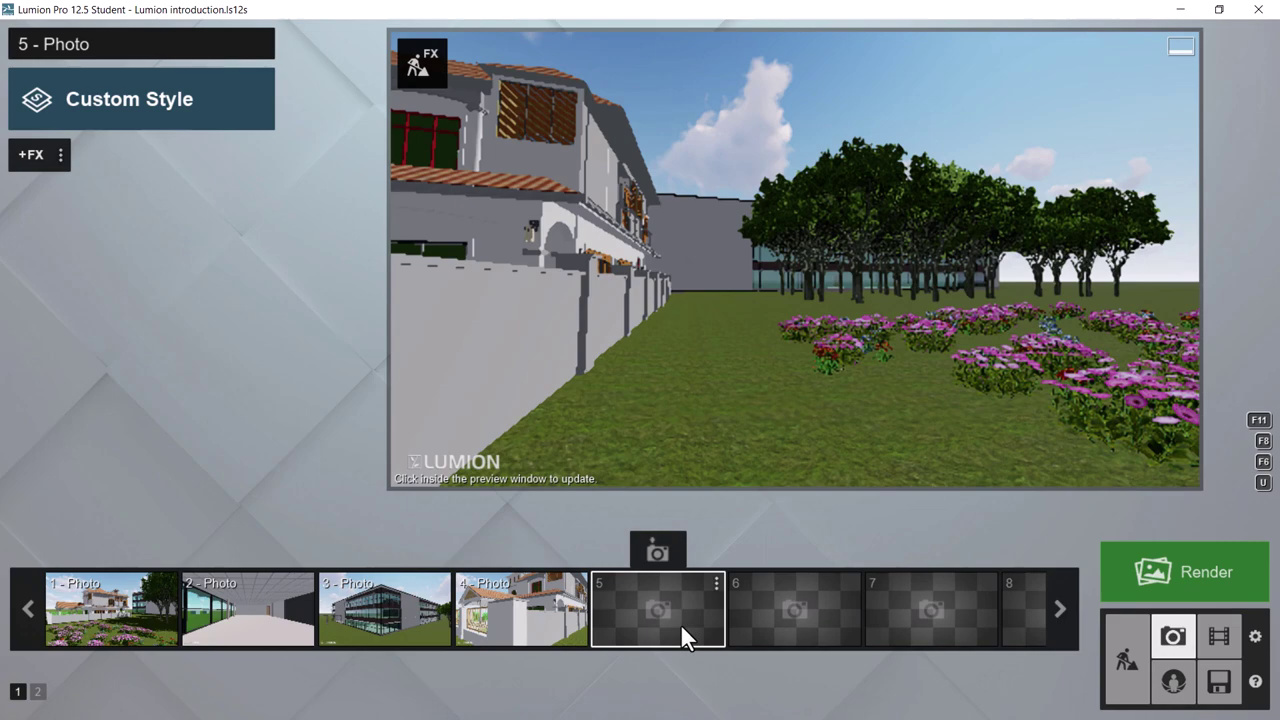
left_click(652, 548)
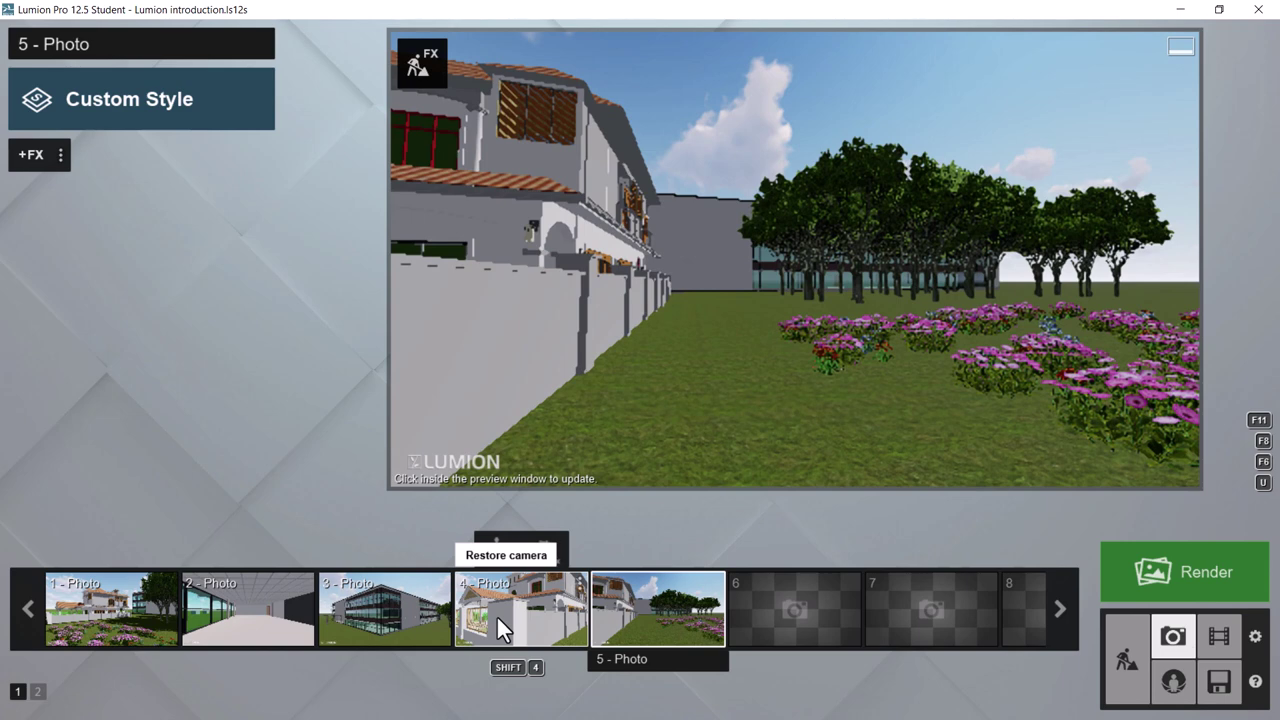
- Recall the saved photo views 4, 3, 1 and 2, and enter Build mode from photo 2's interior view
left_click(496, 614)
left_click(328, 611)
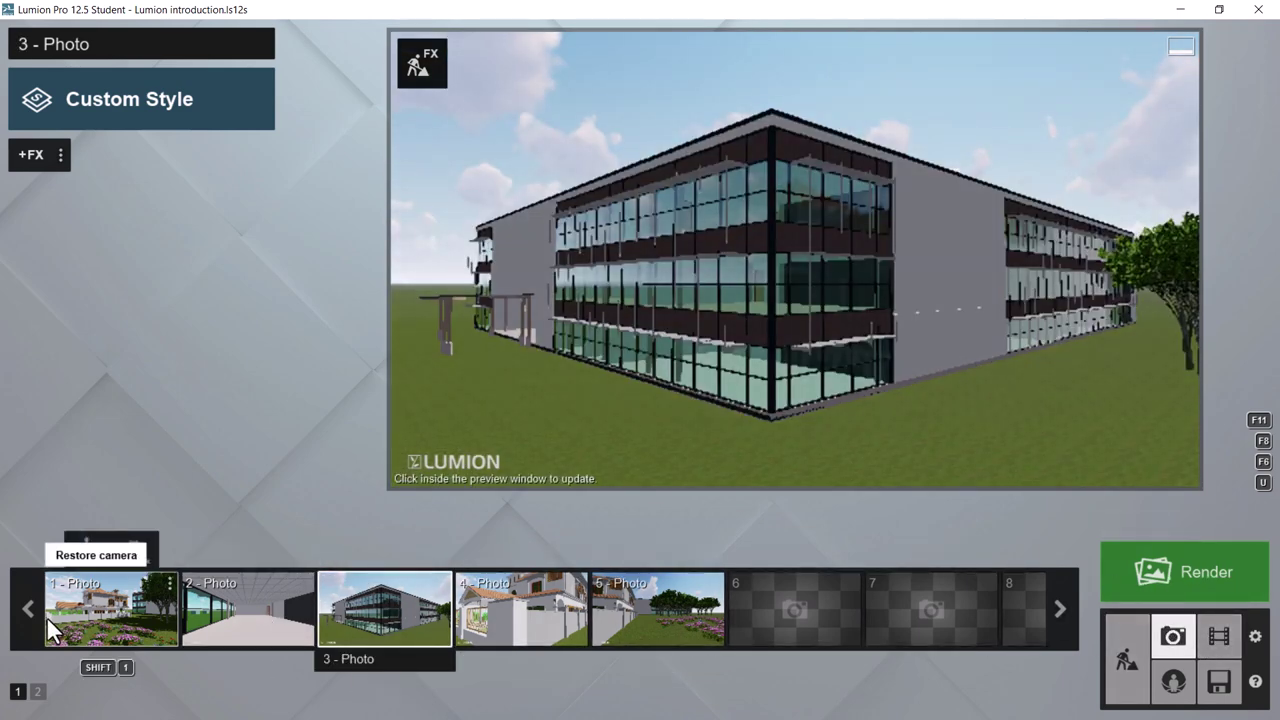
left_click(123, 617)
left_click(237, 616)
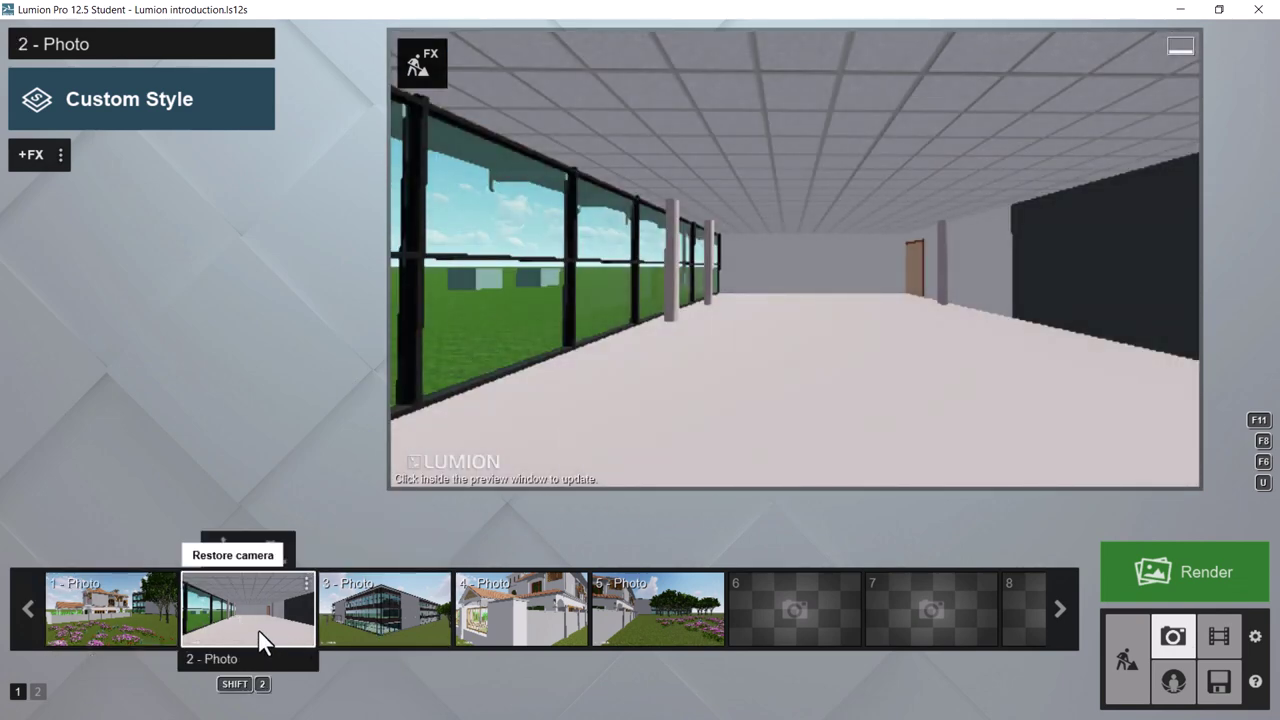
left_click(1110, 648)
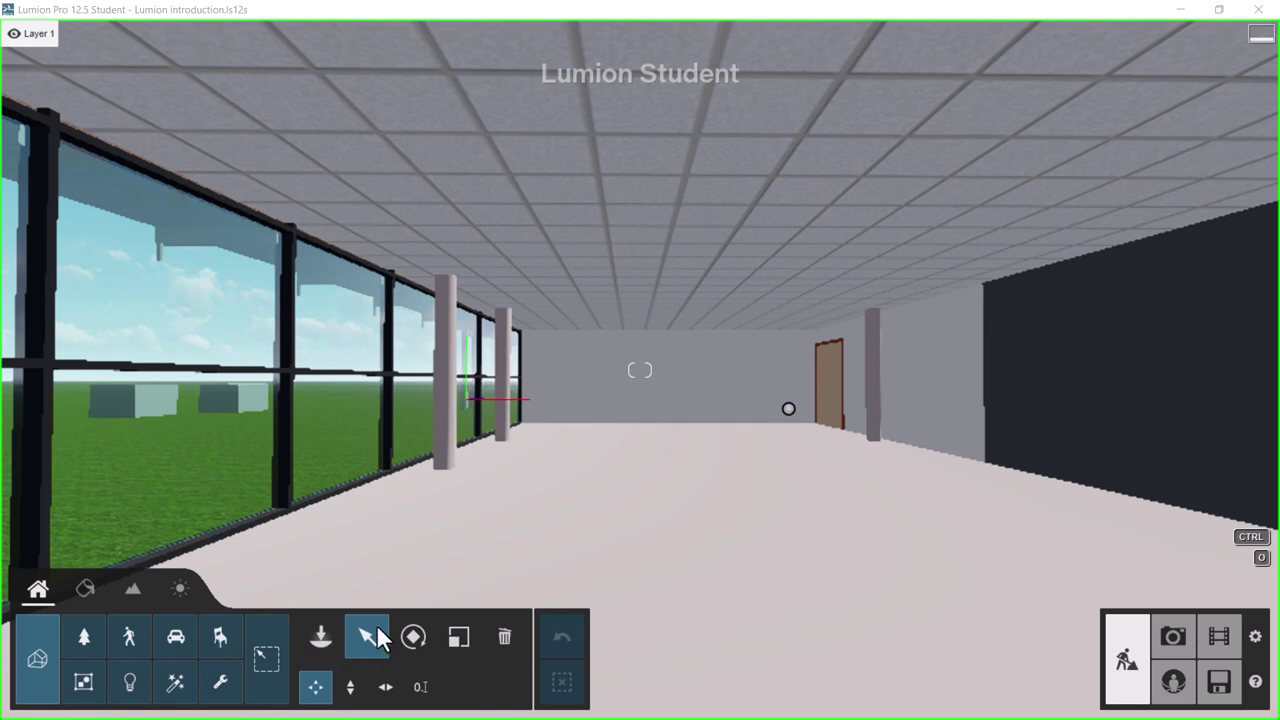
- Enlarge the thumbnails of the seating objects and choose Chair 043 from page 8 of the 75-item chair collection
left_click(220, 640)
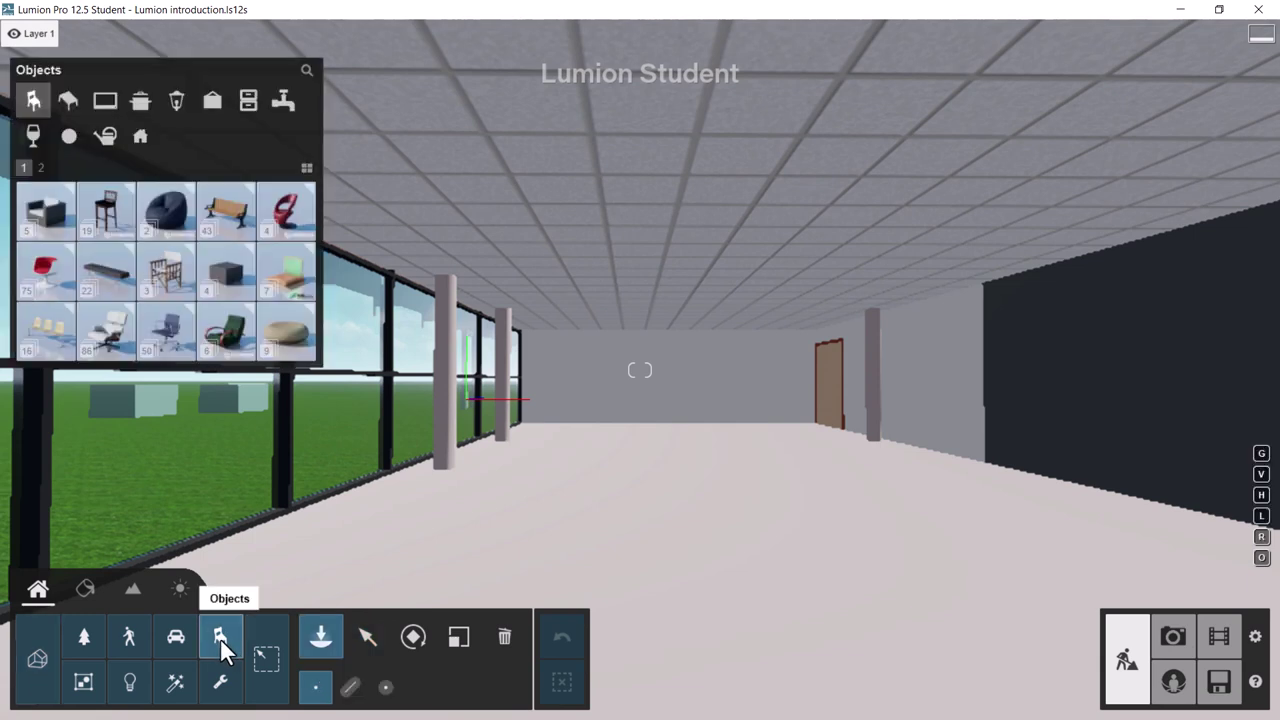
left_click(307, 167)
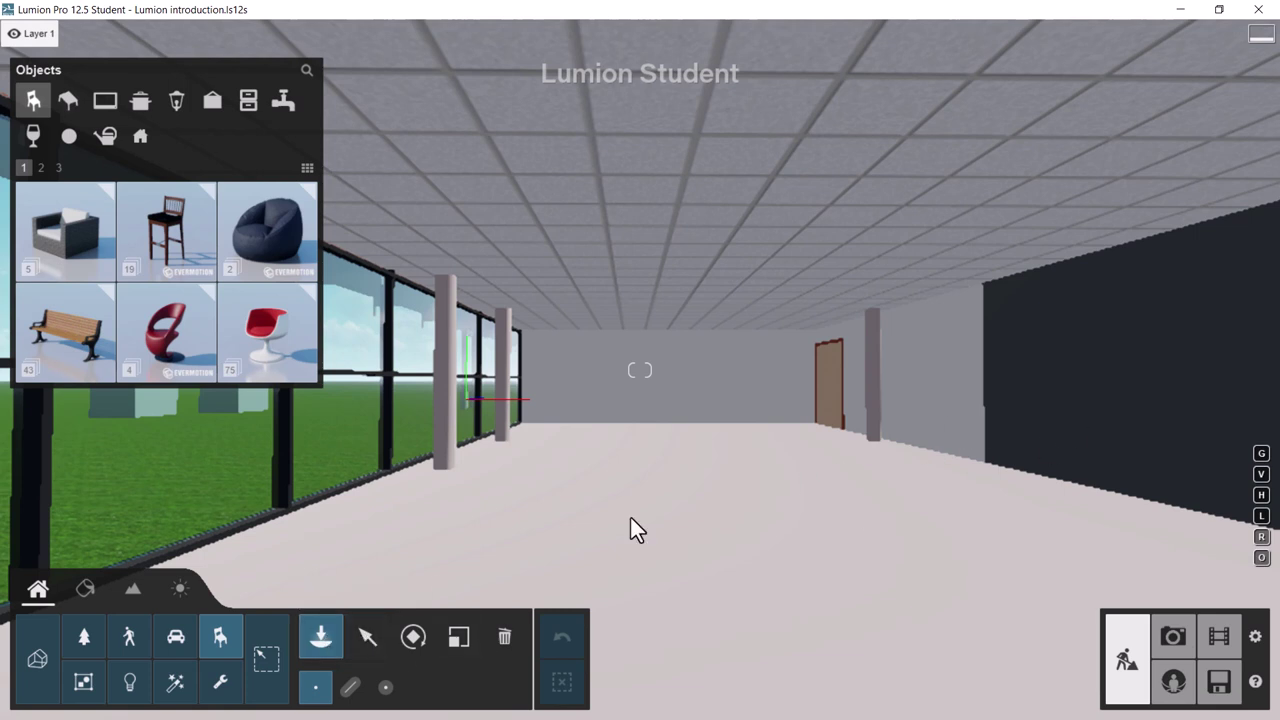
mouse_move(207, 343)
mouse_move(182, 353)
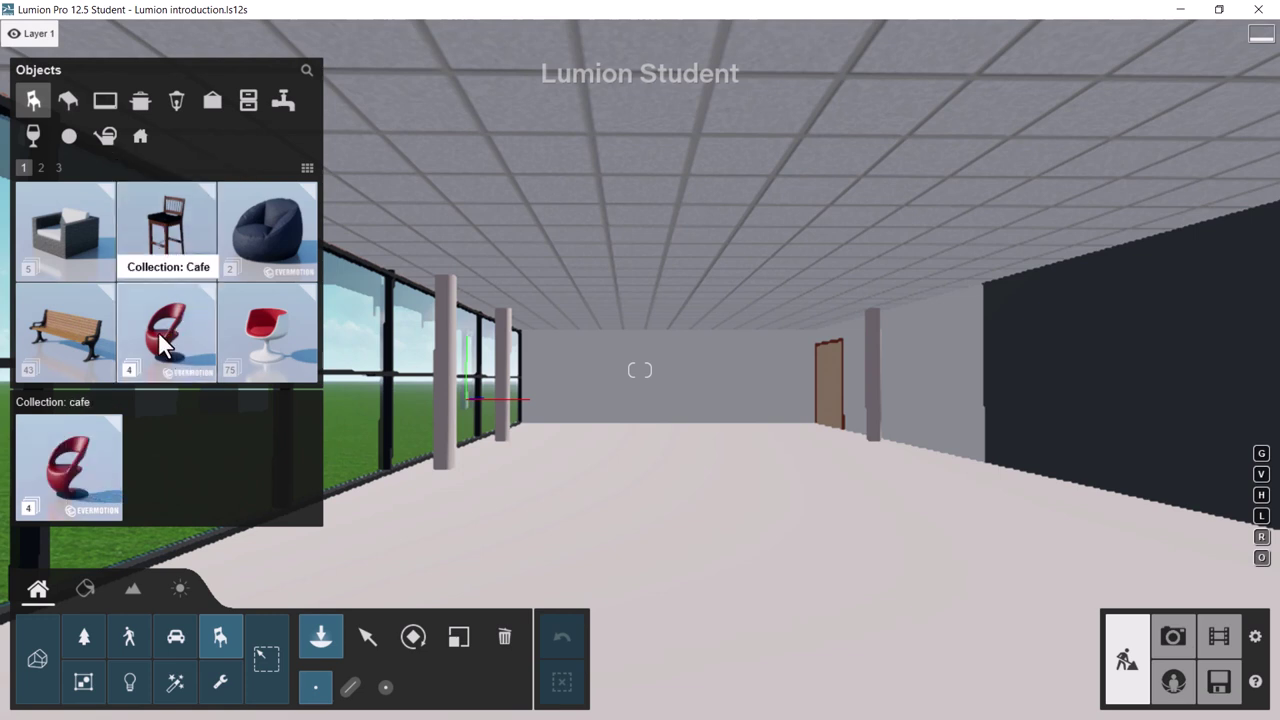
left_click(262, 347)
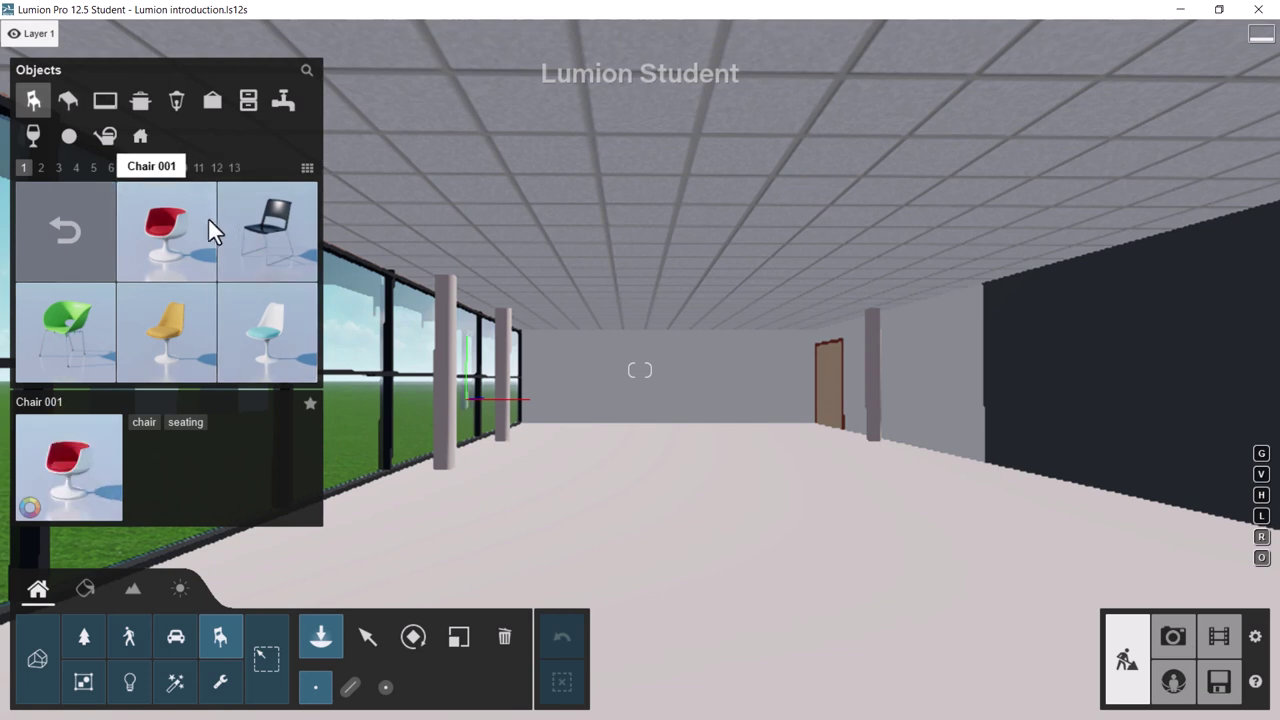
left_click(60, 169)
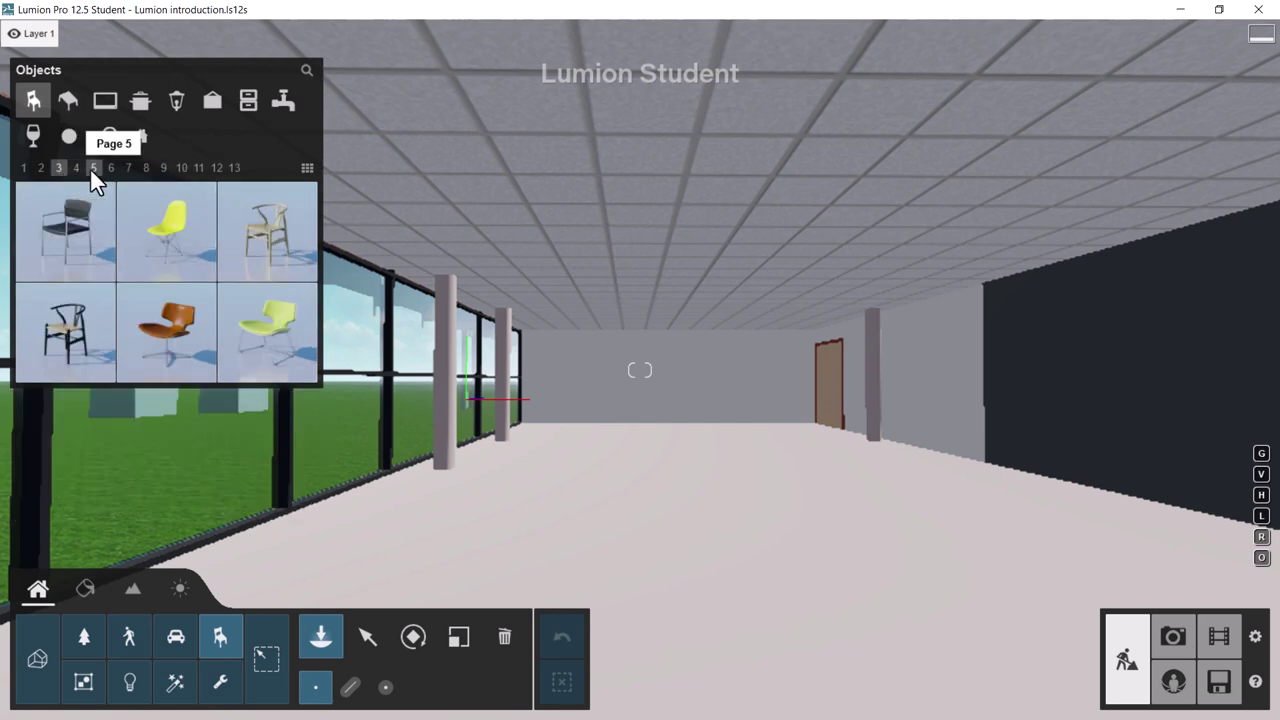
left_click(91, 168)
left_click(145, 168)
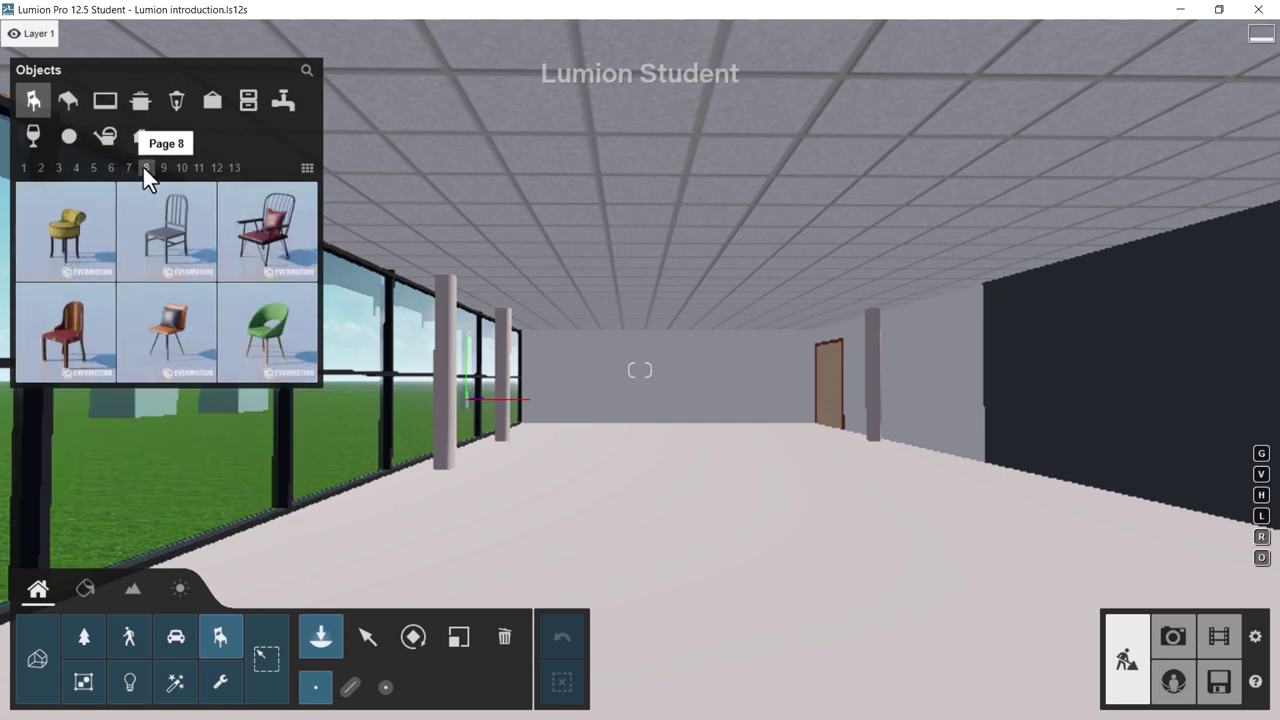
left_click(199, 245)
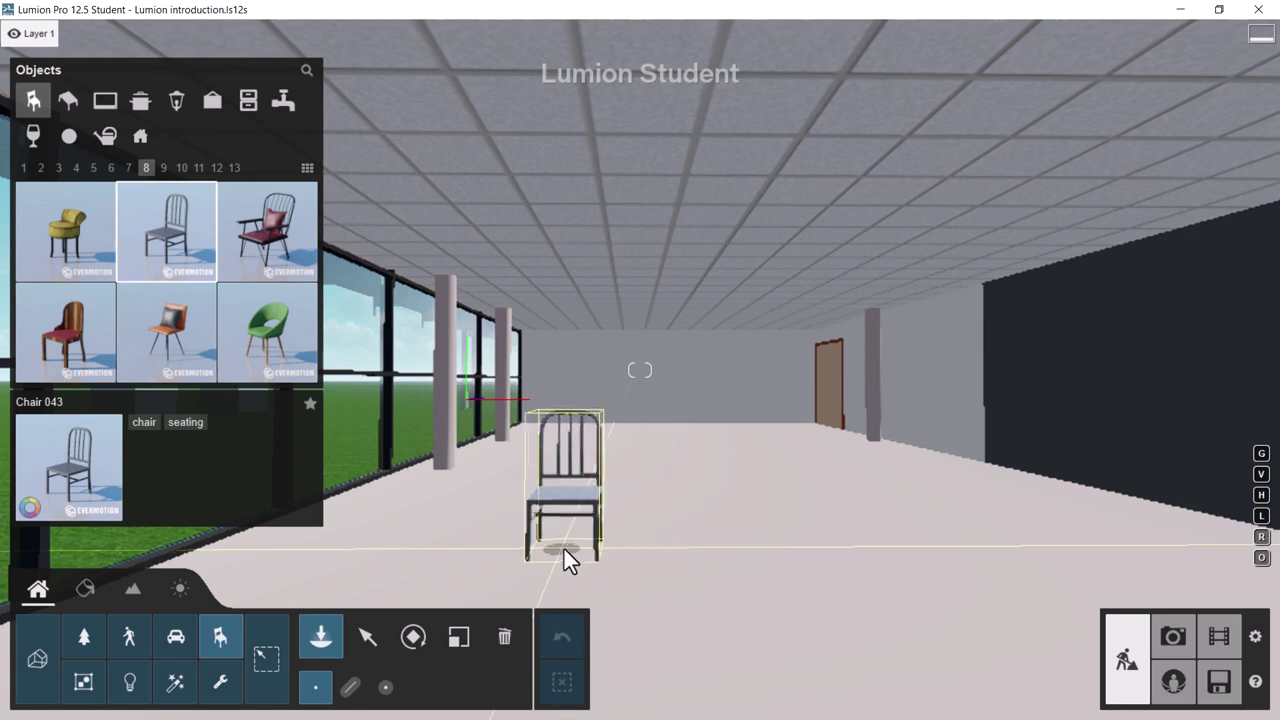
- Lay out a mass-placement line of 7 chairs across the interior floor with a direction of 90°
left_click(350, 688)
left_click(549, 473)
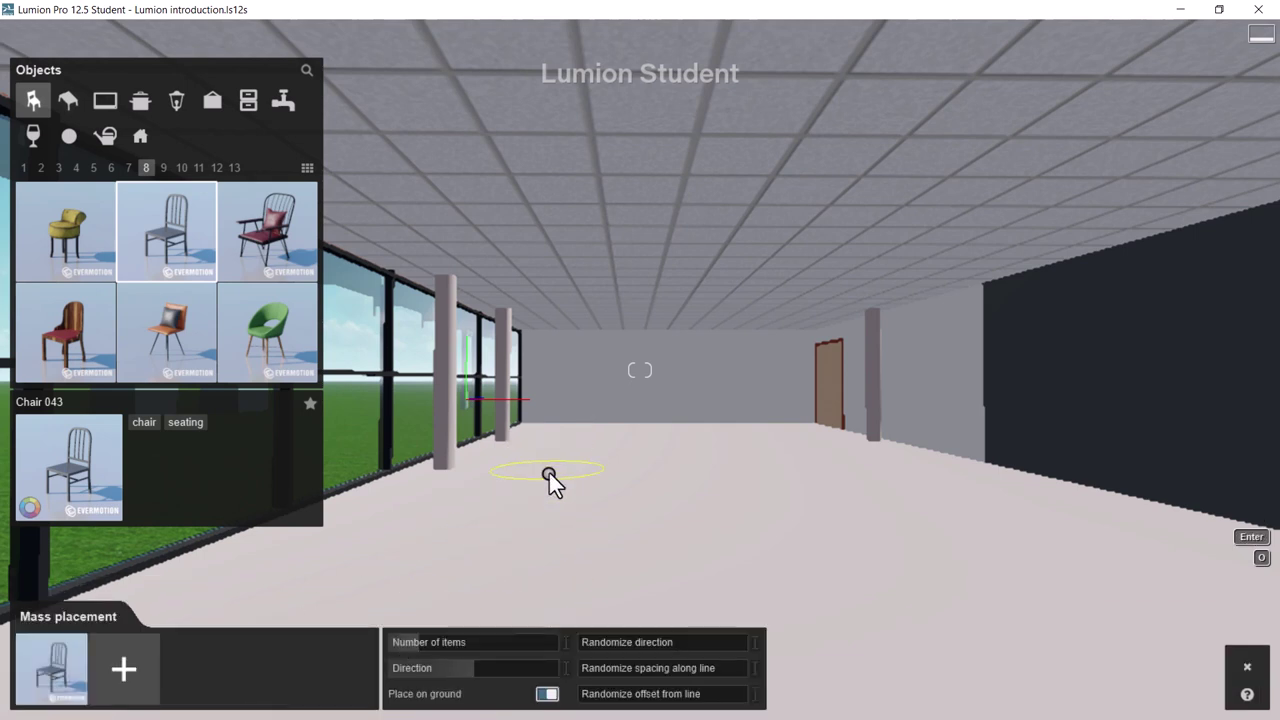
left_click(798, 472)
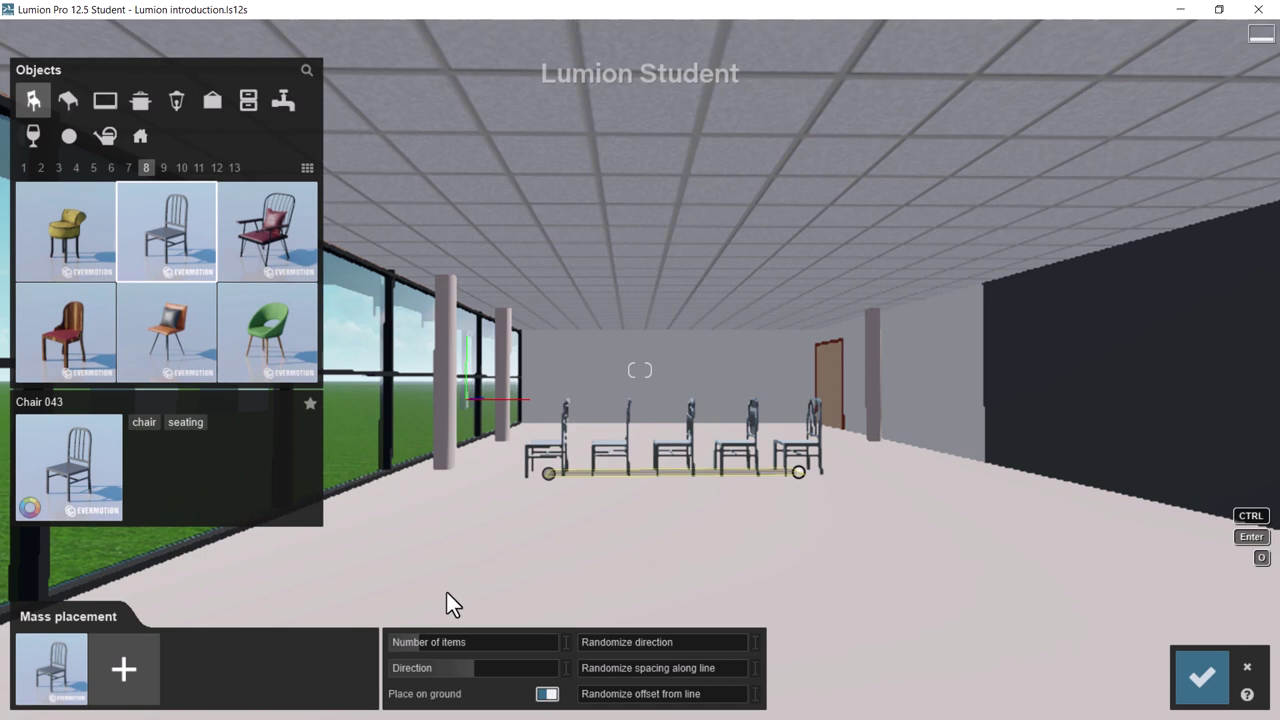
left_click_drag(472, 664, 512, 670)
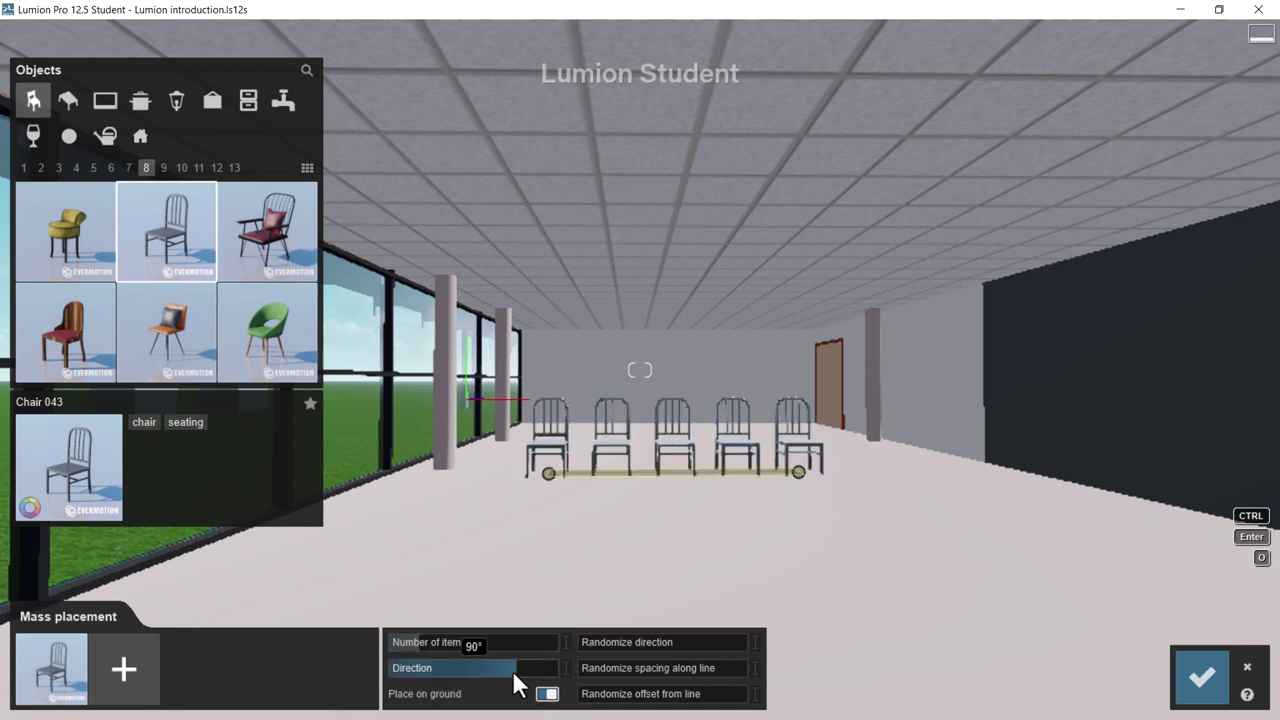
left_click_drag(418, 639, 427, 641)
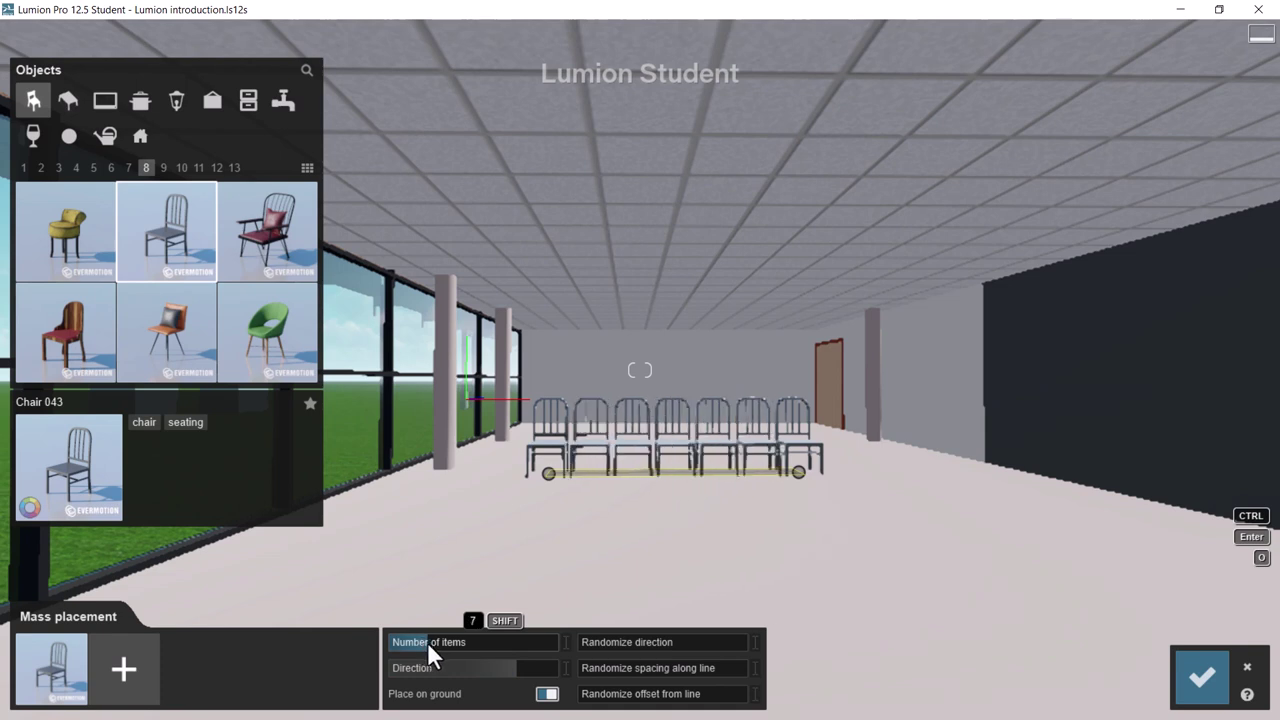
- Slightly randomize the direction of the chairs in the row, set their number to 5, and randomize their offset from the line
left_click_drag(652, 635, 573, 661)
left_click(608, 667)
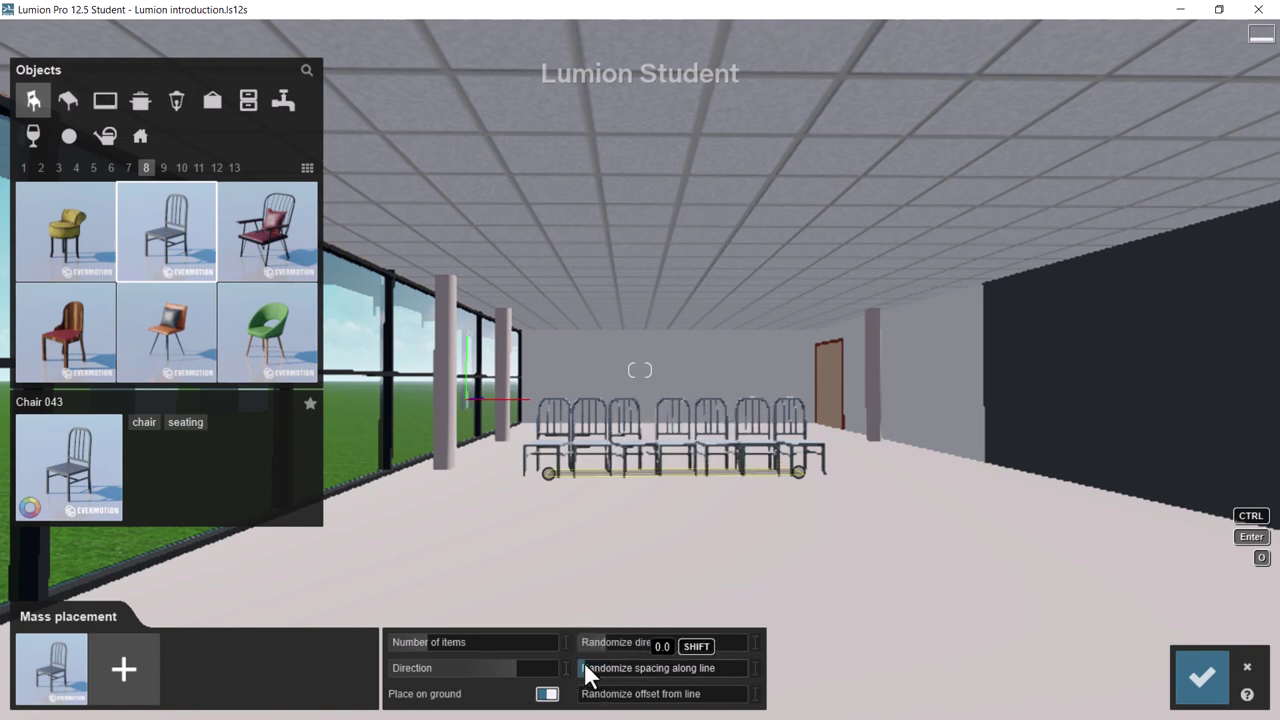
left_click_drag(424, 641, 418, 641)
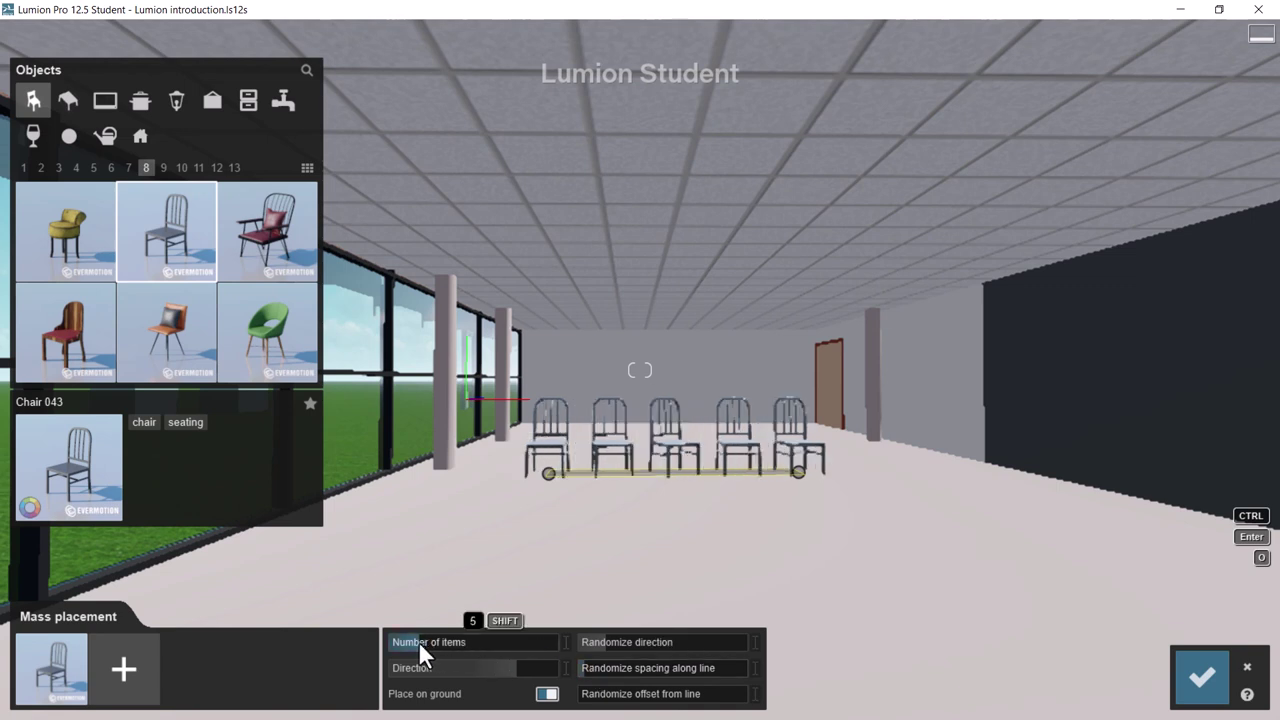
left_click_drag(598, 704, 676, 705)
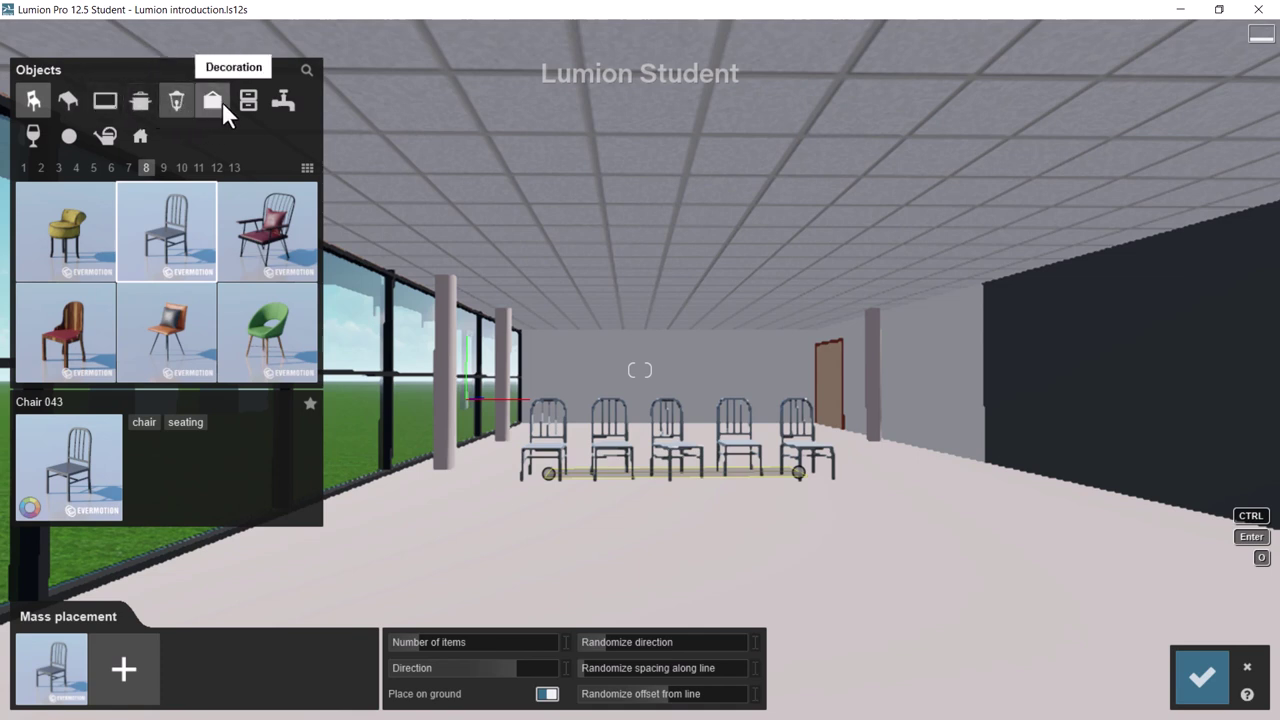
- Choose BathTub 001 from the plumbing objects, confirm the chair row, and place the bathtub on the floor in front of the chairs
left_click(279, 104)
left_click(113, 258)
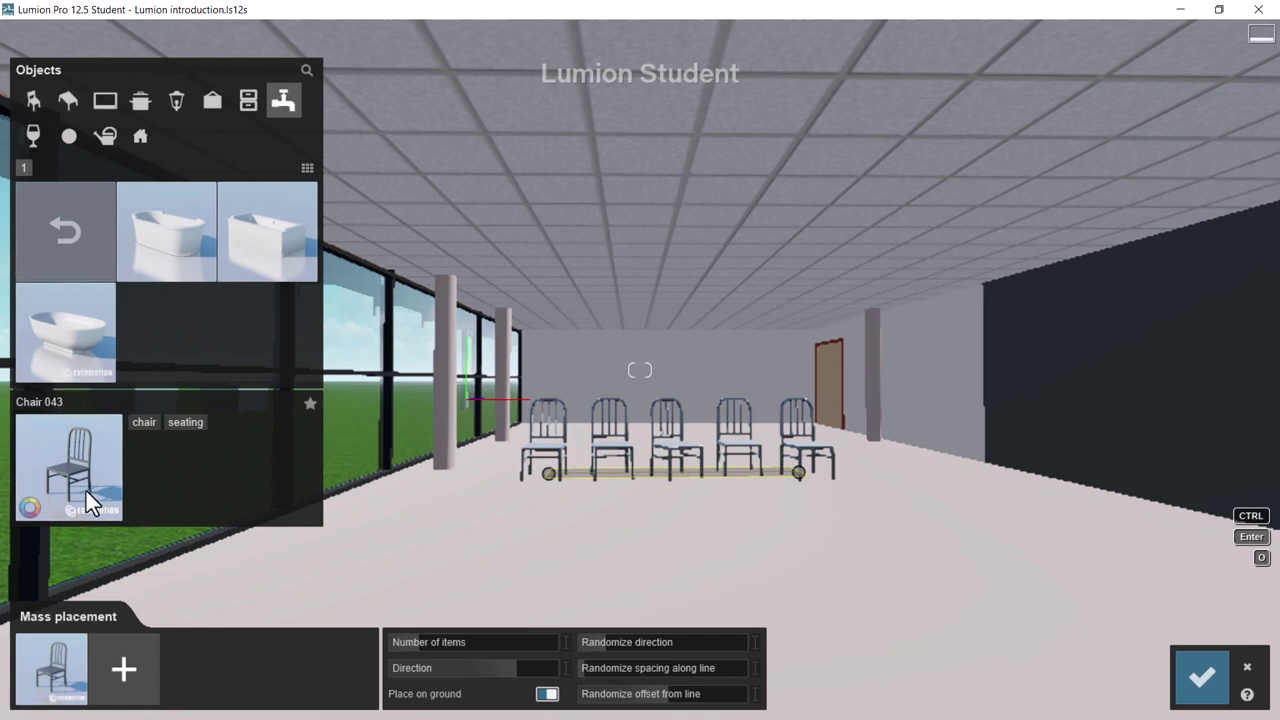
left_click(159, 236)
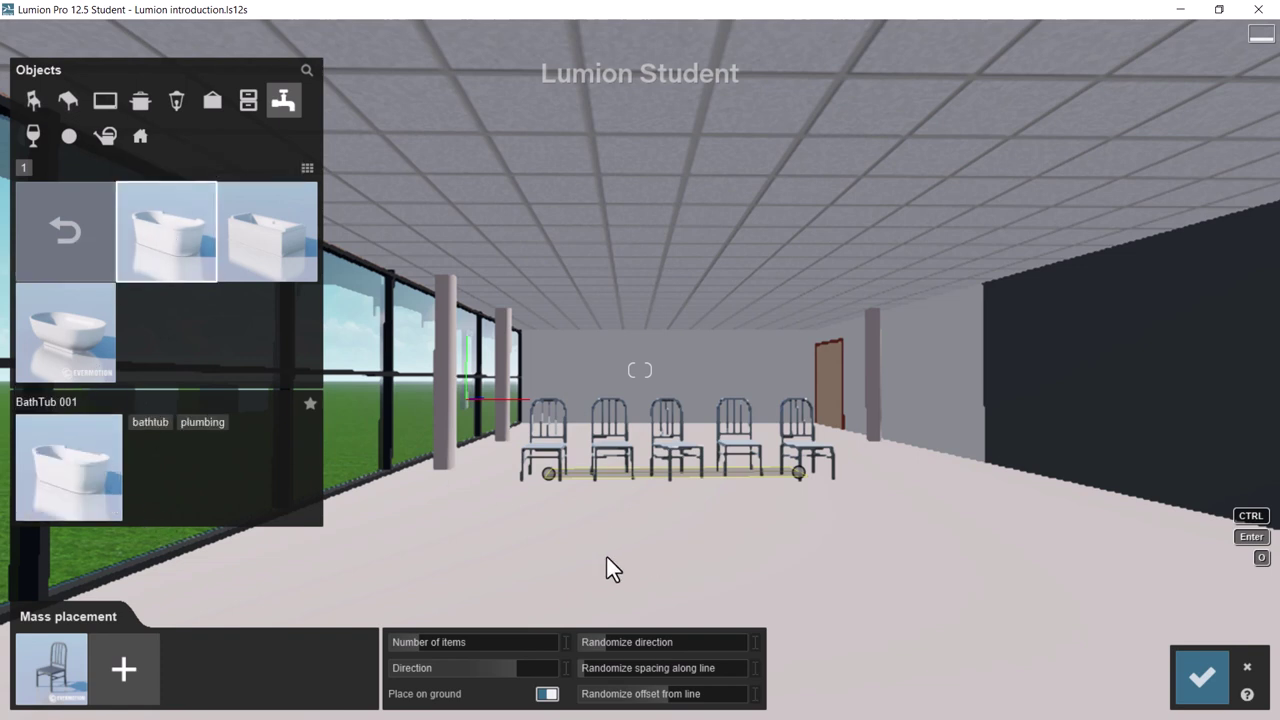
key("Return")
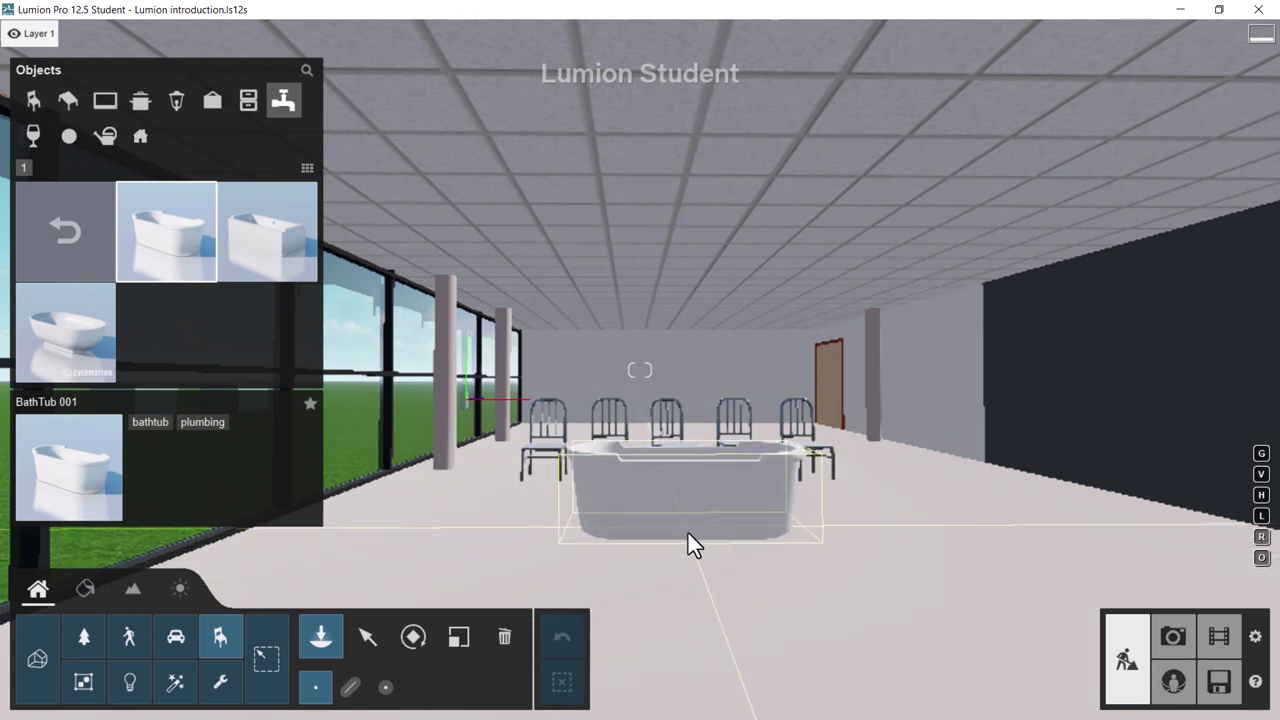
left_click(695, 579)
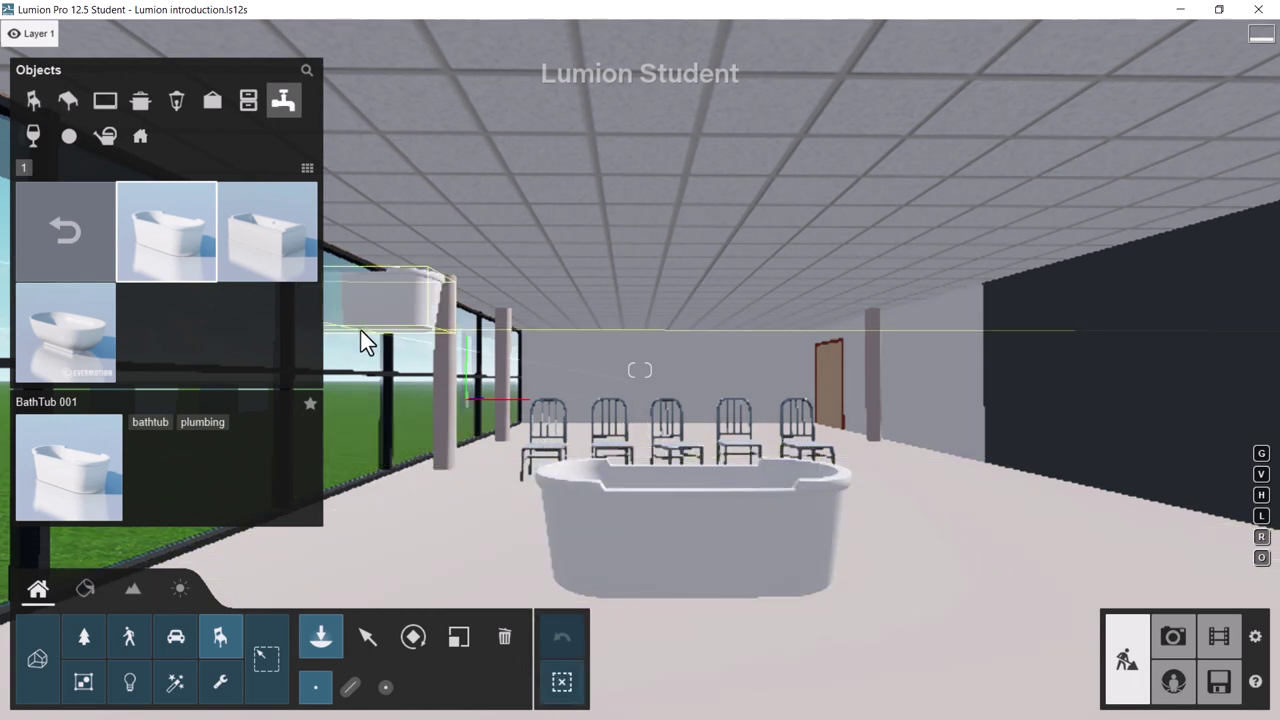
- Try selecting all objects in the same category as the rightmost chair, and clear the selection
left_click(247, 100)
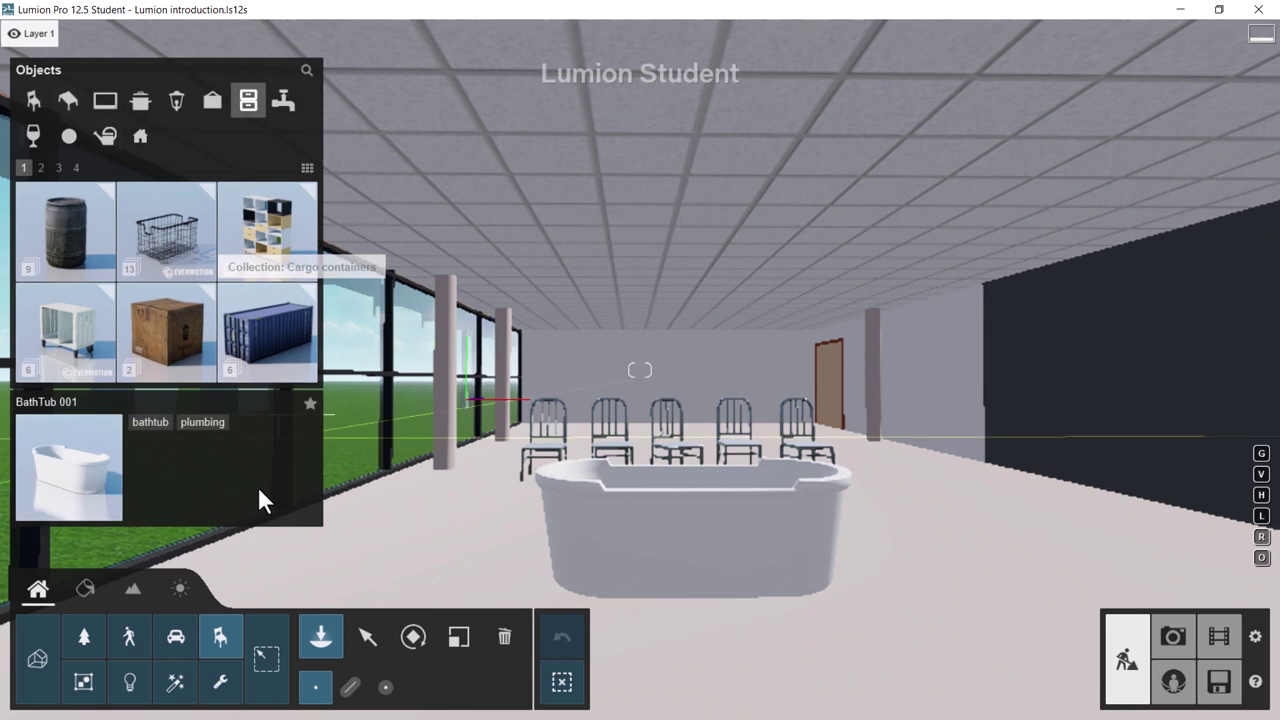
left_click(368, 634)
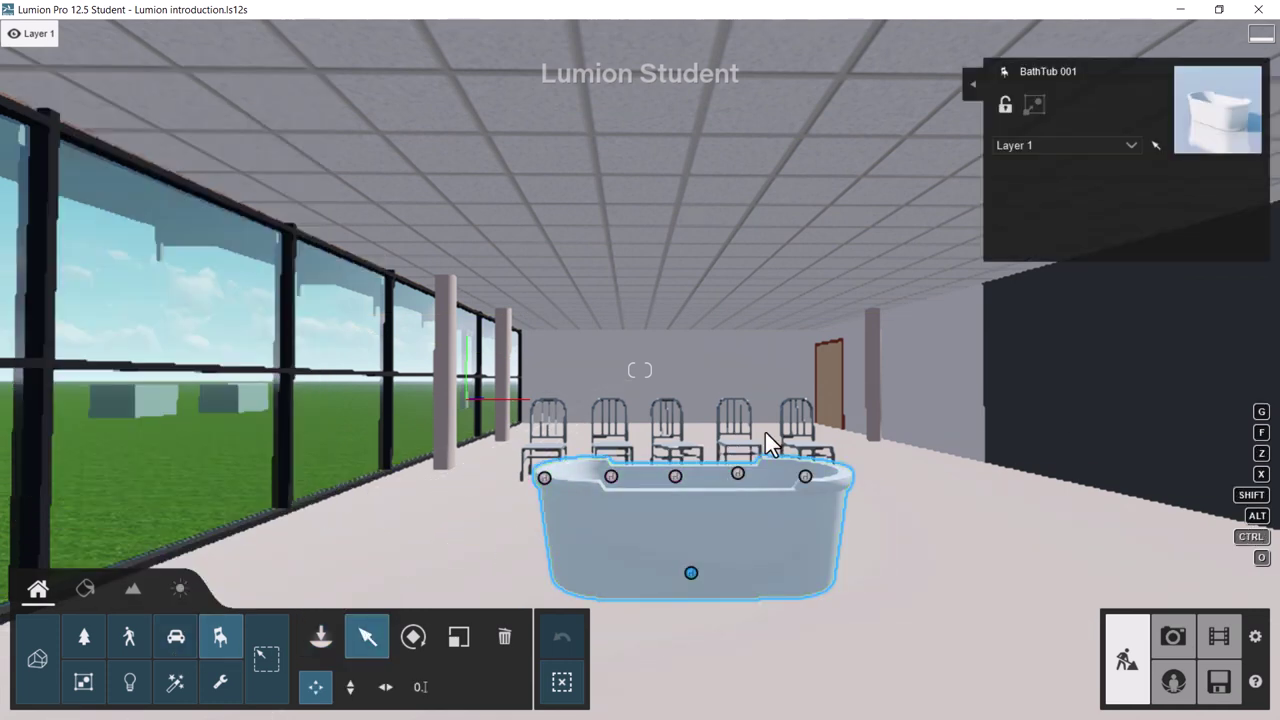
left_click(791, 435)
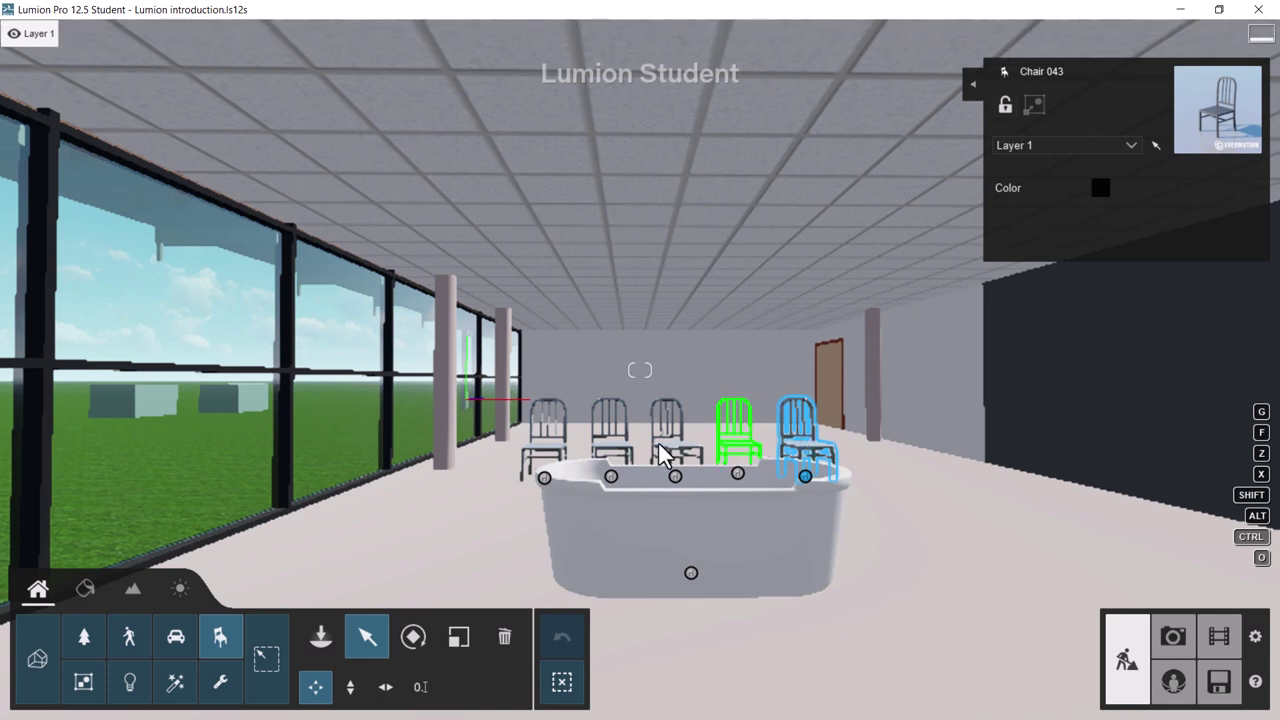
left_click(975, 82)
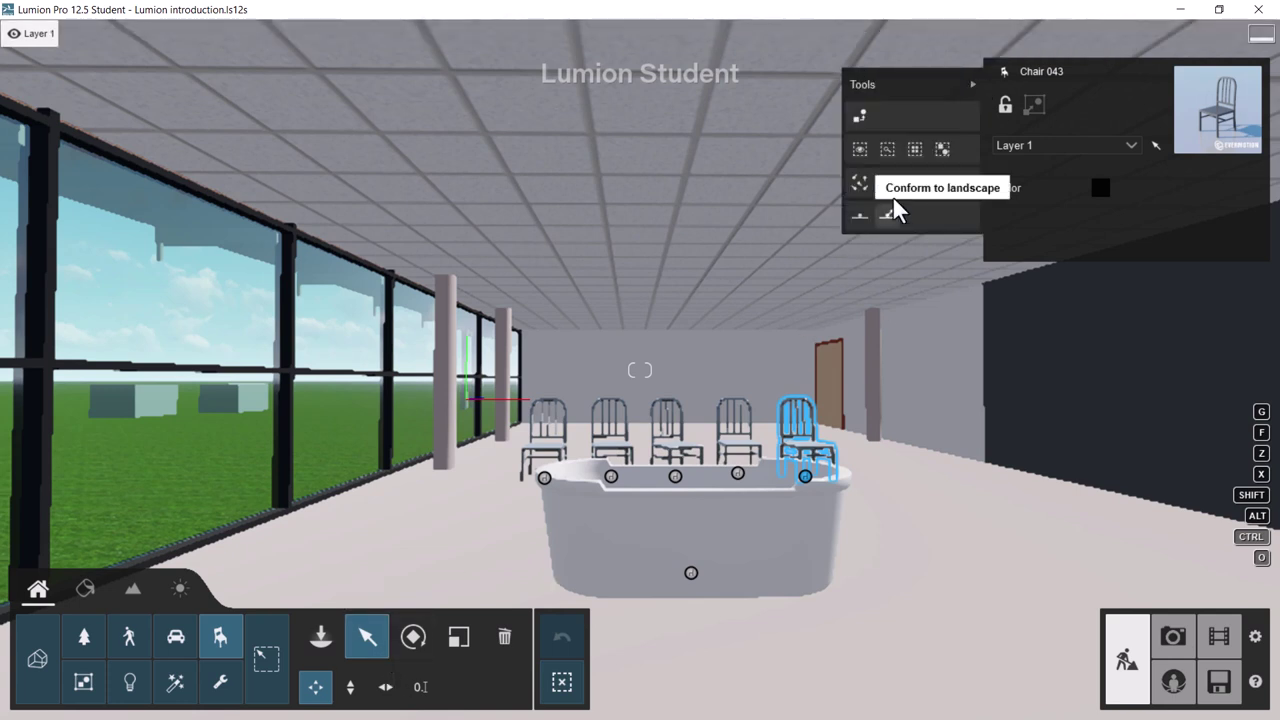
left_click(941, 149)
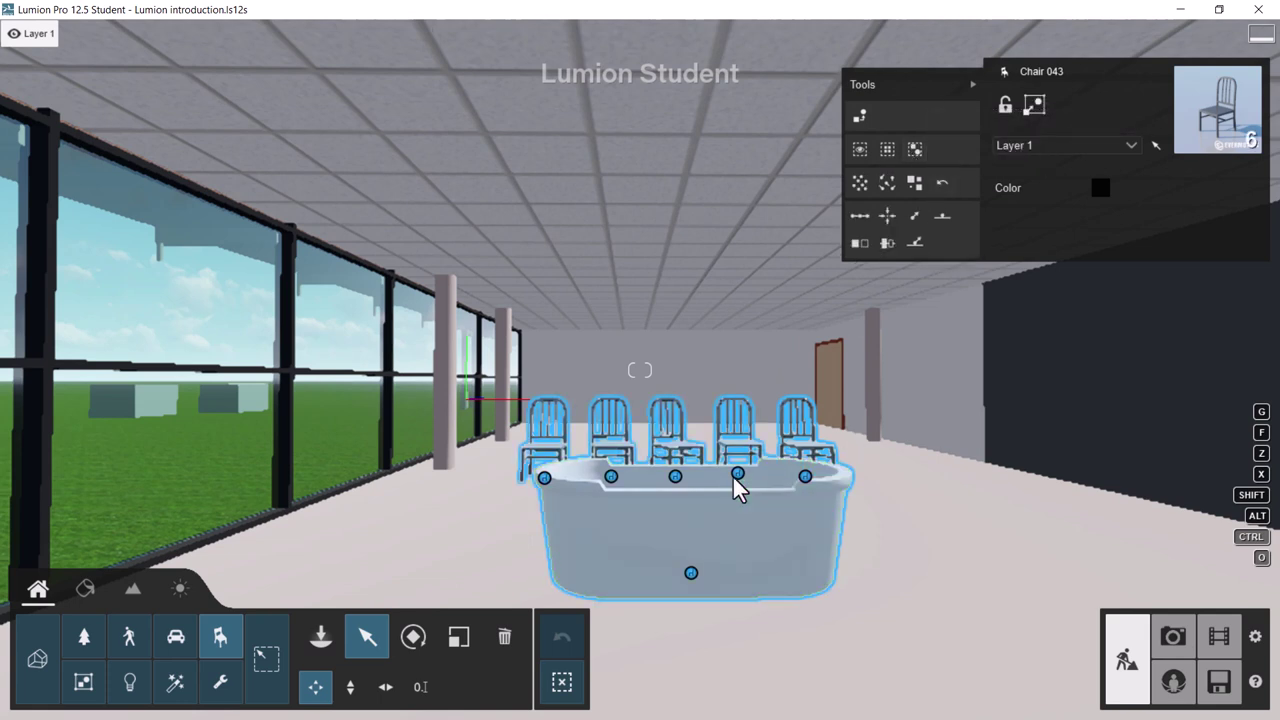
left_click(886, 148)
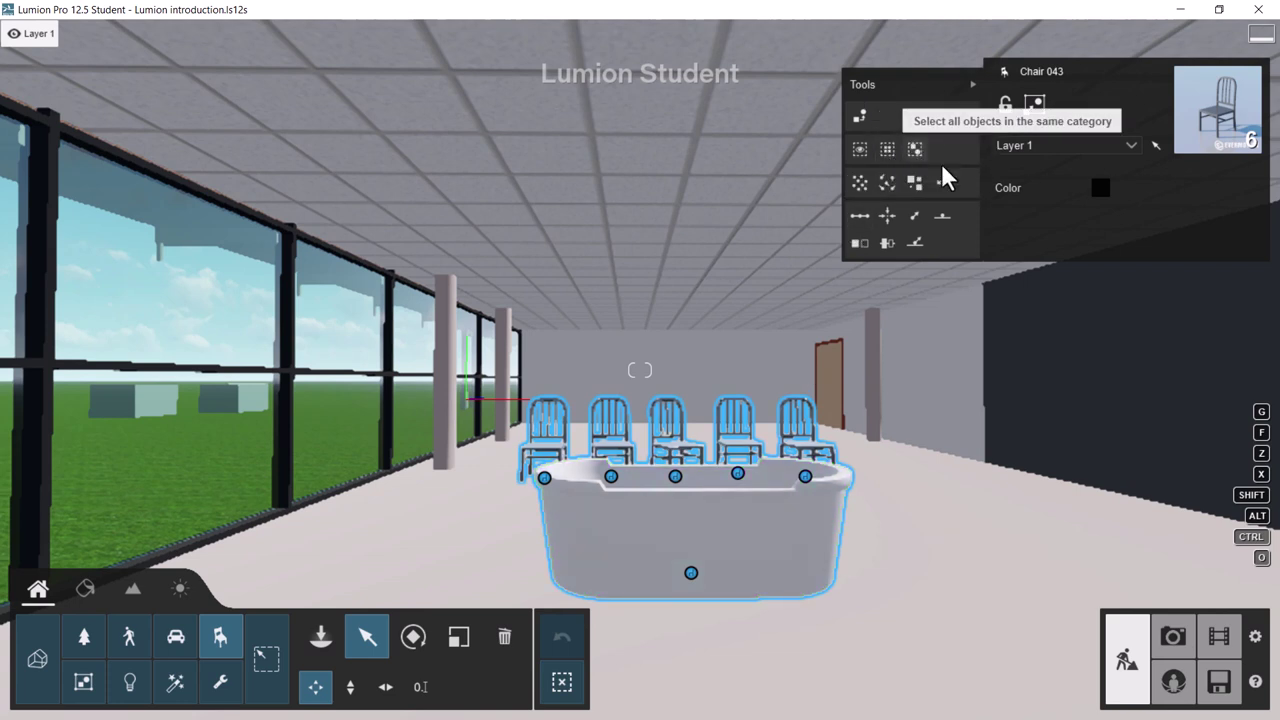
left_click(563, 684)
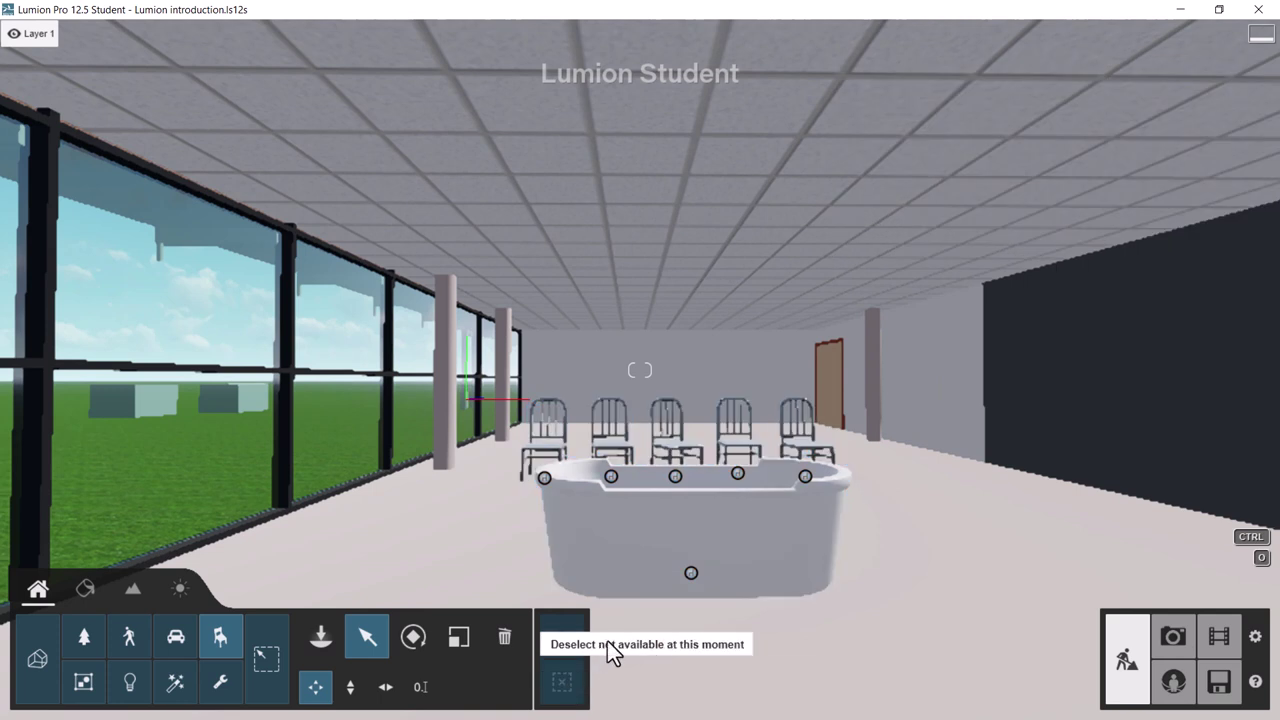
- Select all five Chair 043 copies together, group them, and move the group horizontally a little farther back on the floor
left_click(788, 443)
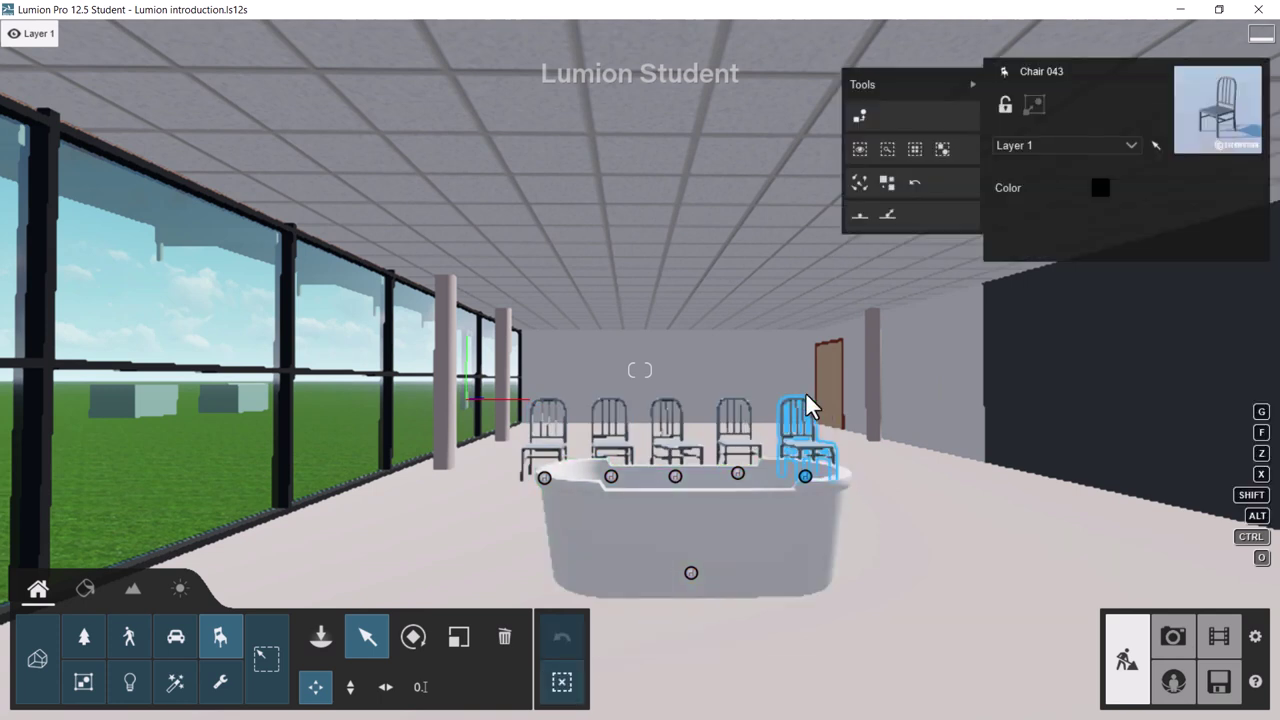
left_click(913, 148)
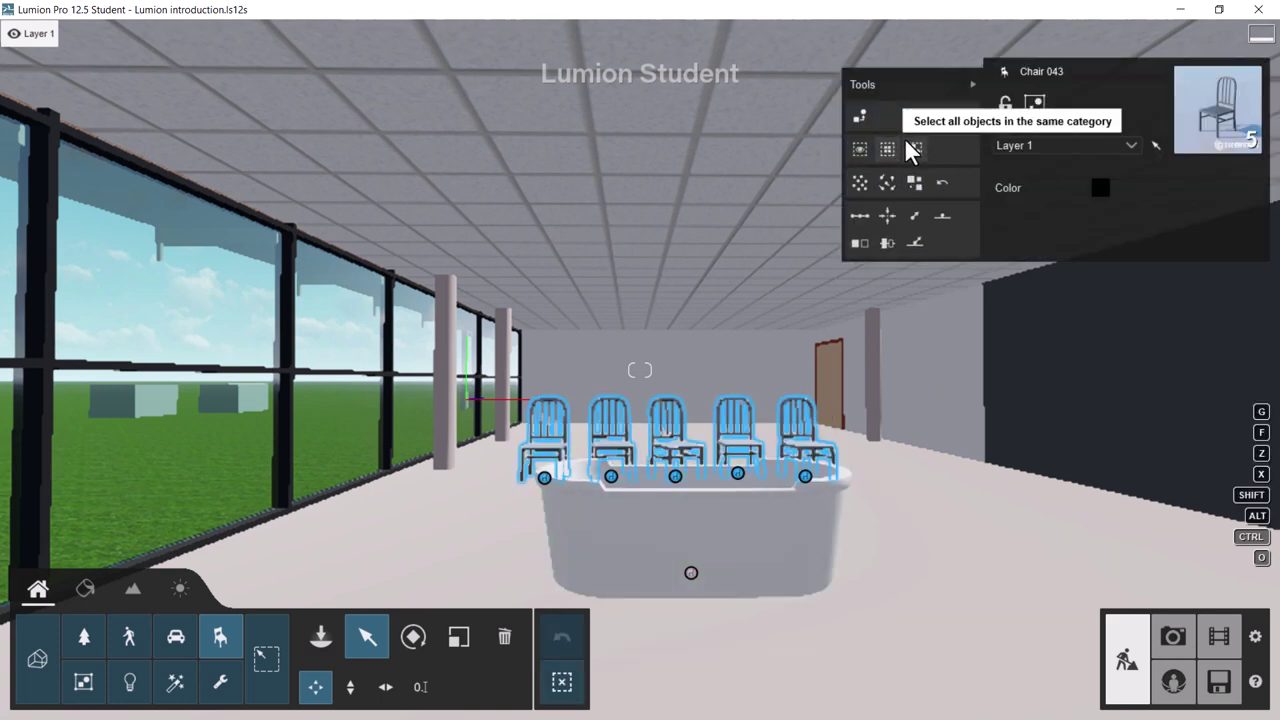
left_click(1028, 98)
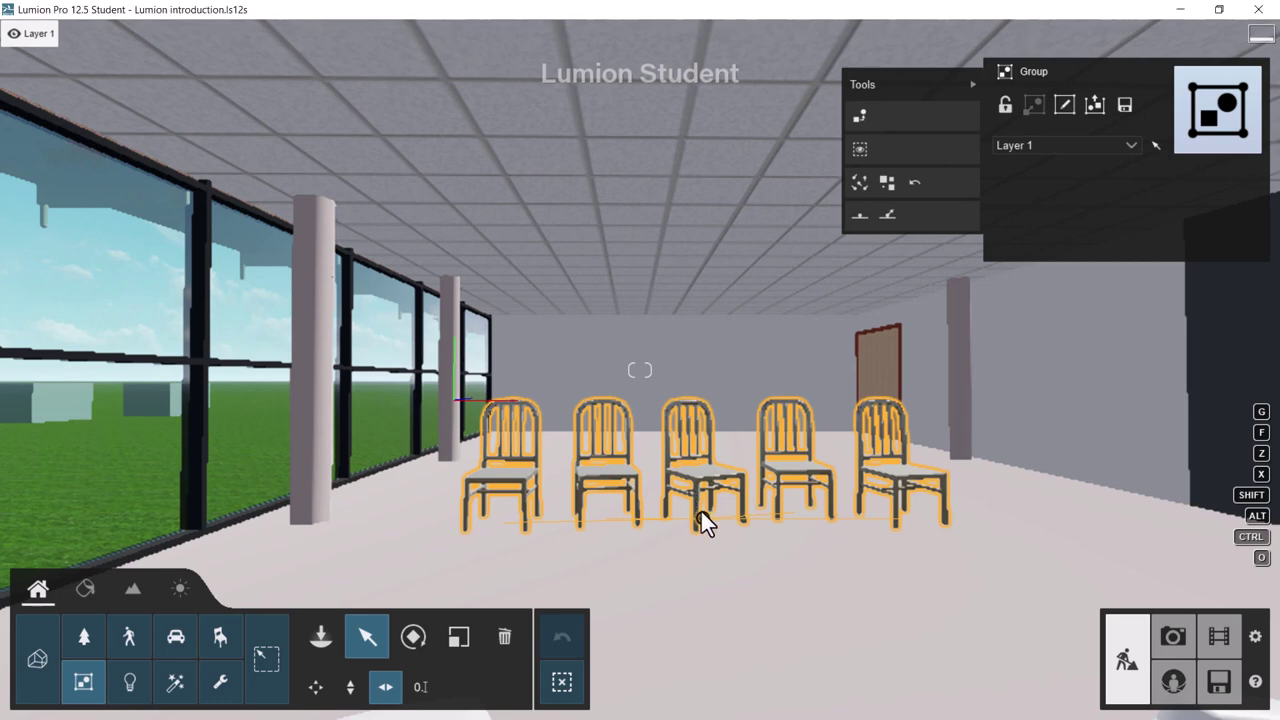
left_click(699, 524)
mouse_move(697, 524)
left_mouse_down()
mouse_move(732, 516)
mouse_move(717, 514)
left_mouse_up()
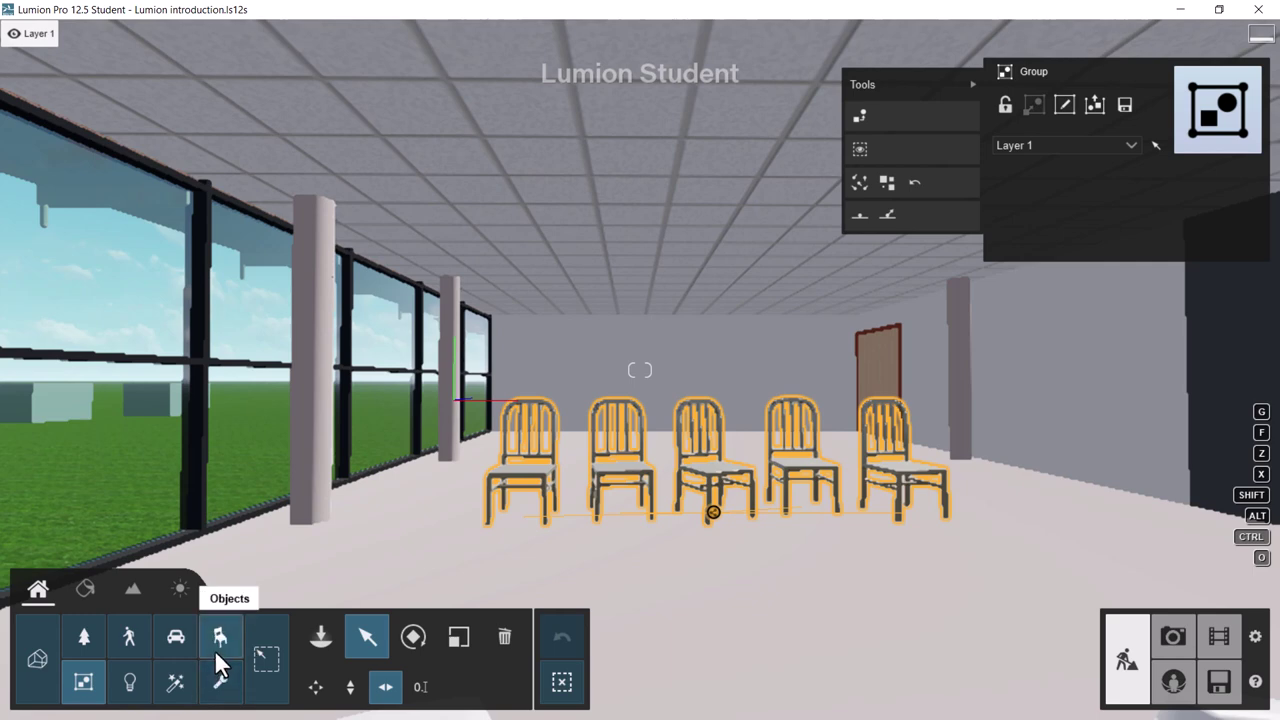
- Start a mass placement of people and animals, add Woman Asian 0003 Idle to the mix, and lay the line across the interior floor
left_click(129, 637)
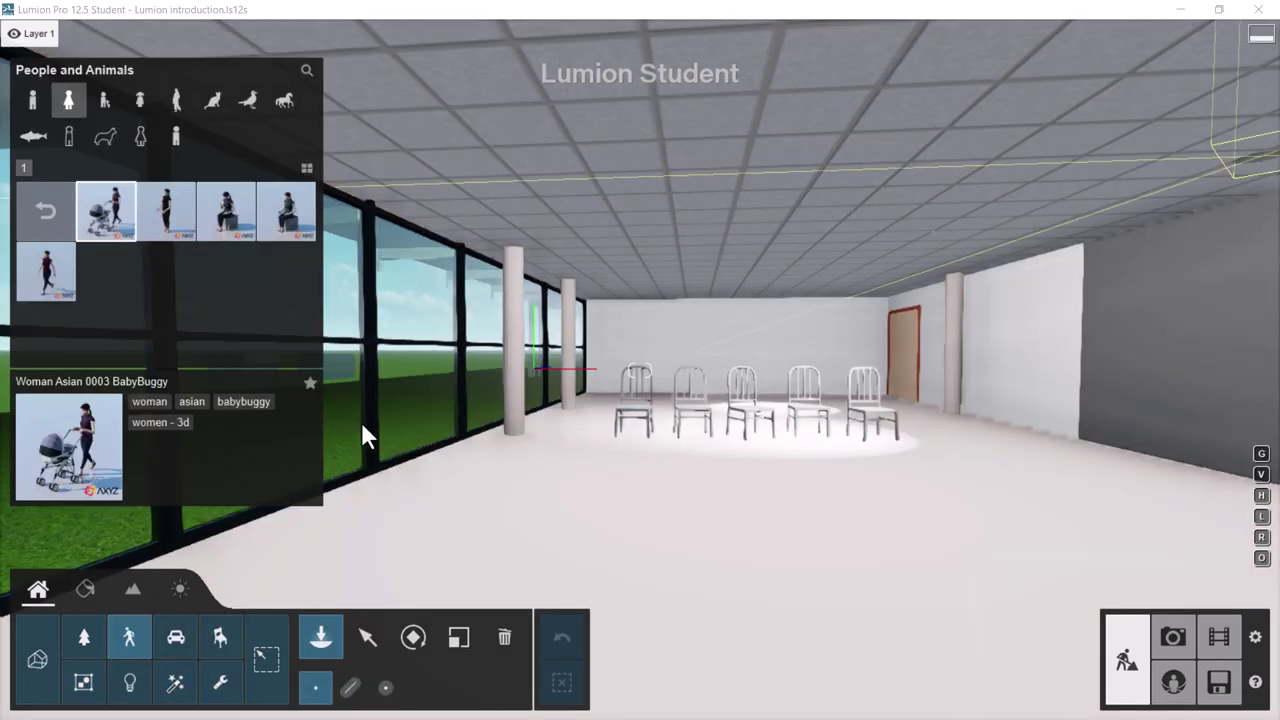
left_click(350, 688)
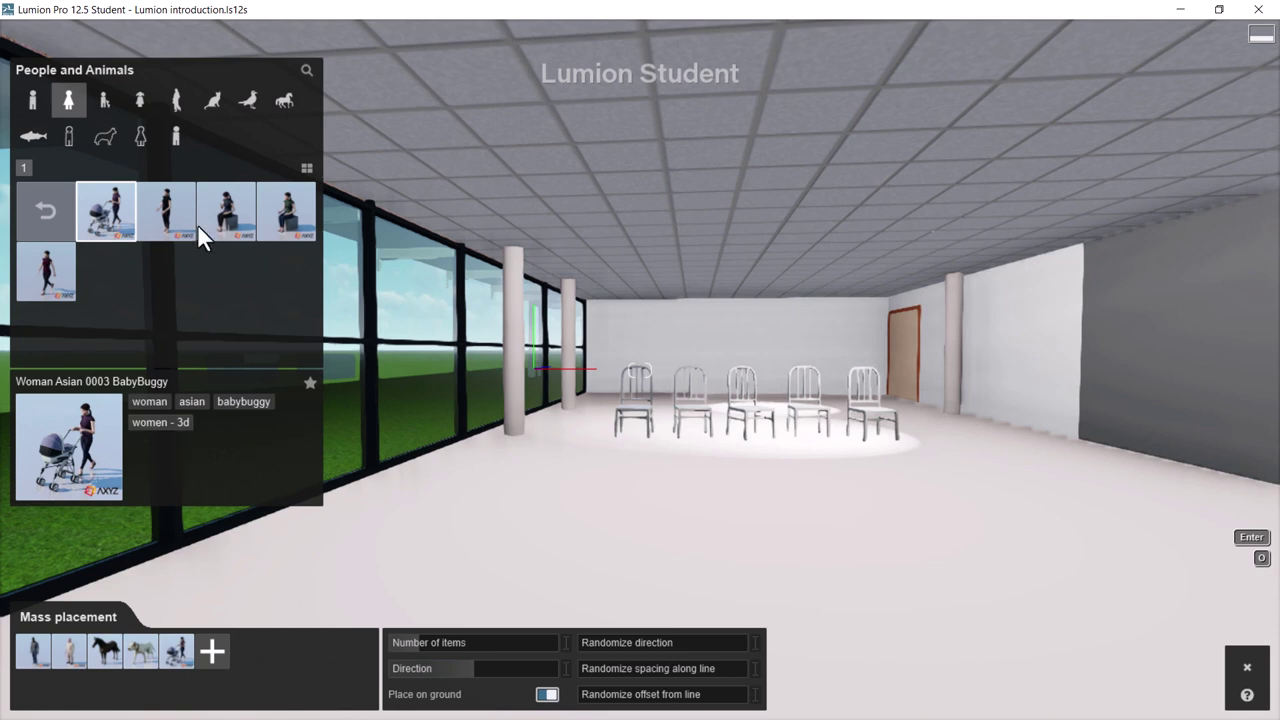
left_click(241, 217)
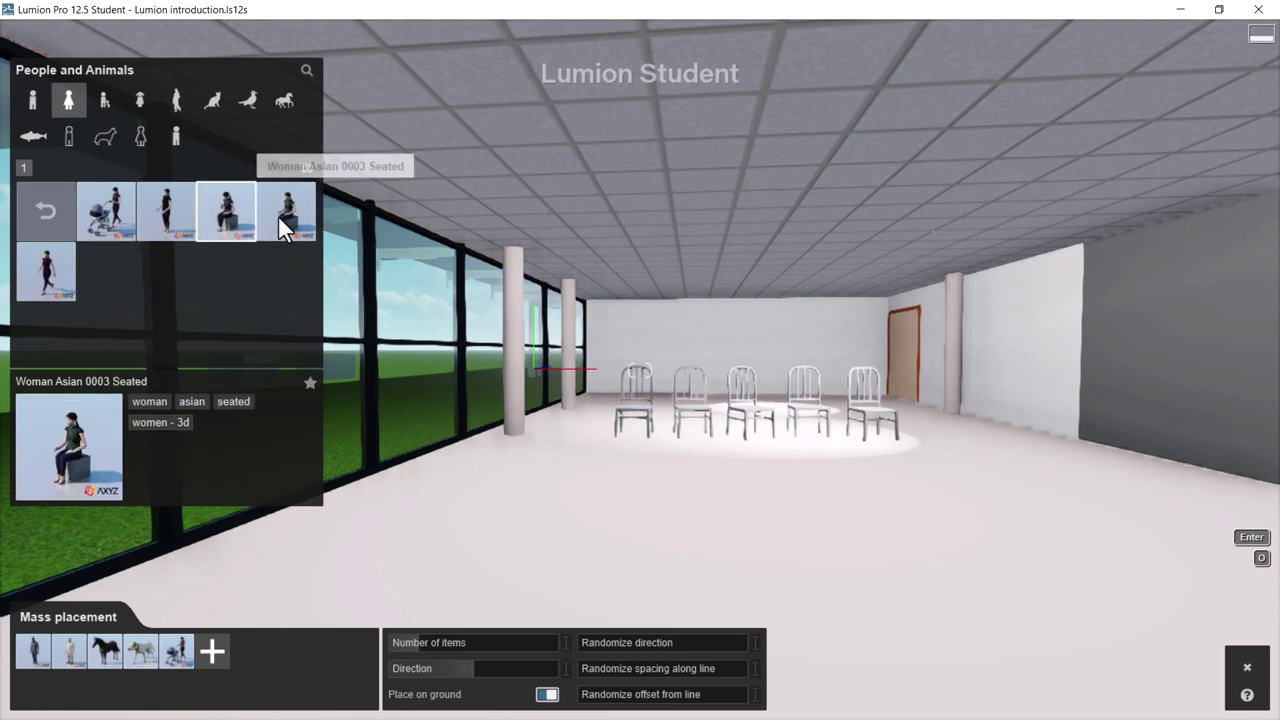
left_click(160, 214)
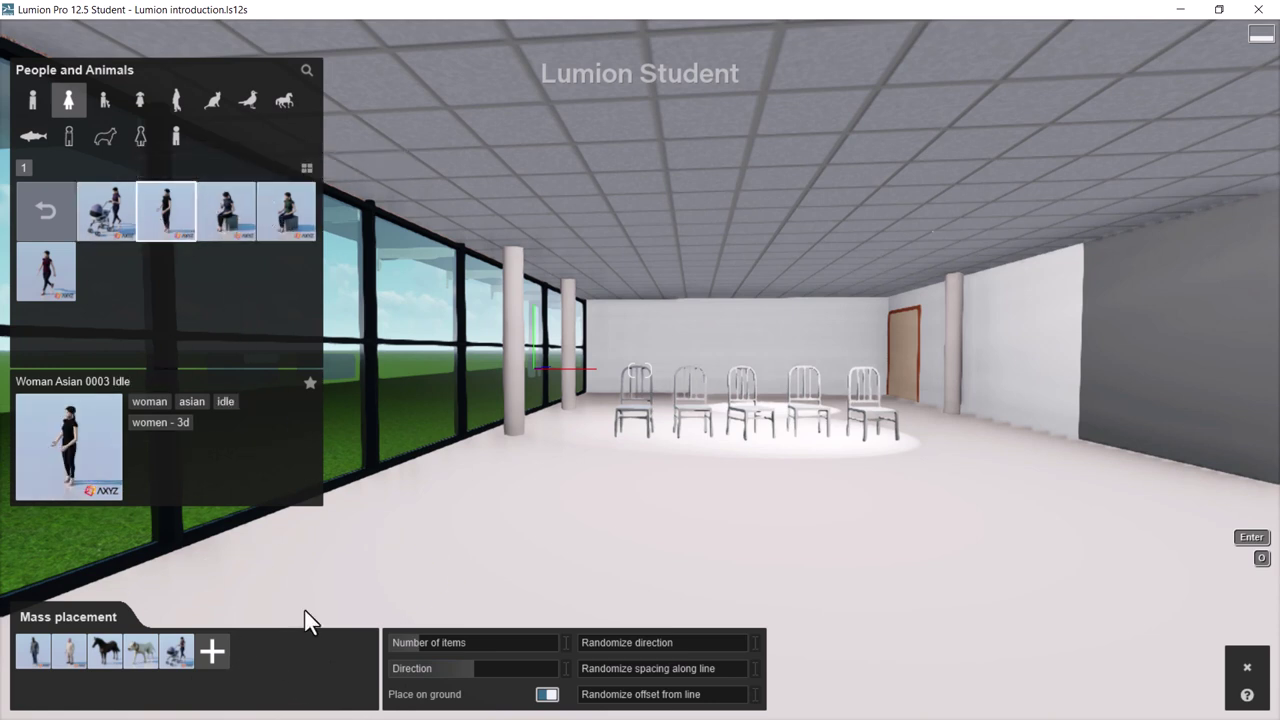
left_click(212, 652)
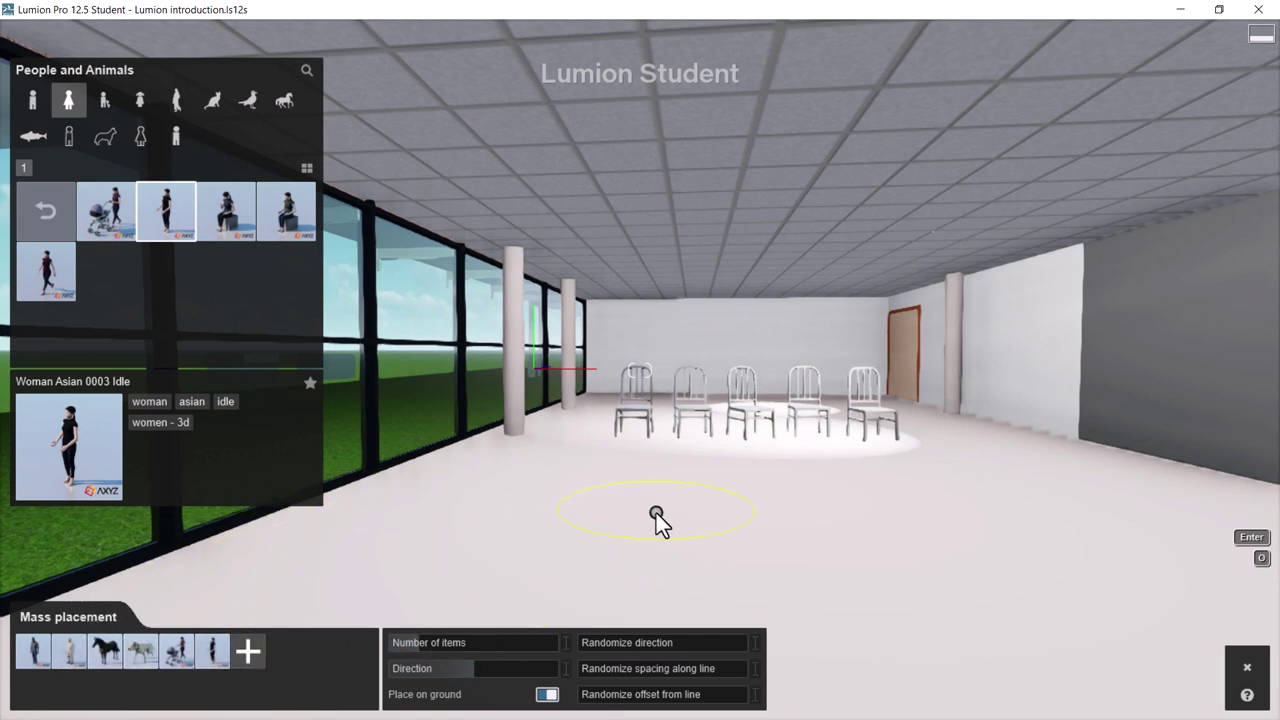
left_click(446, 539)
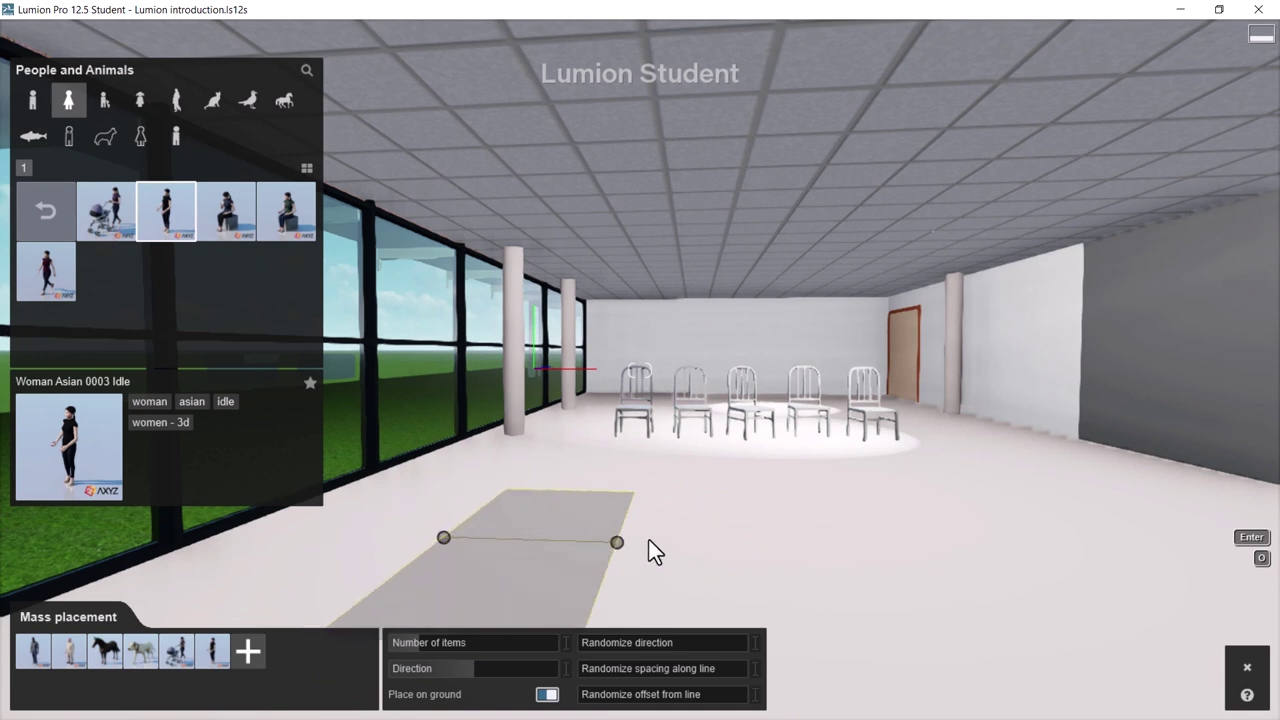
left_click(1243, 518)
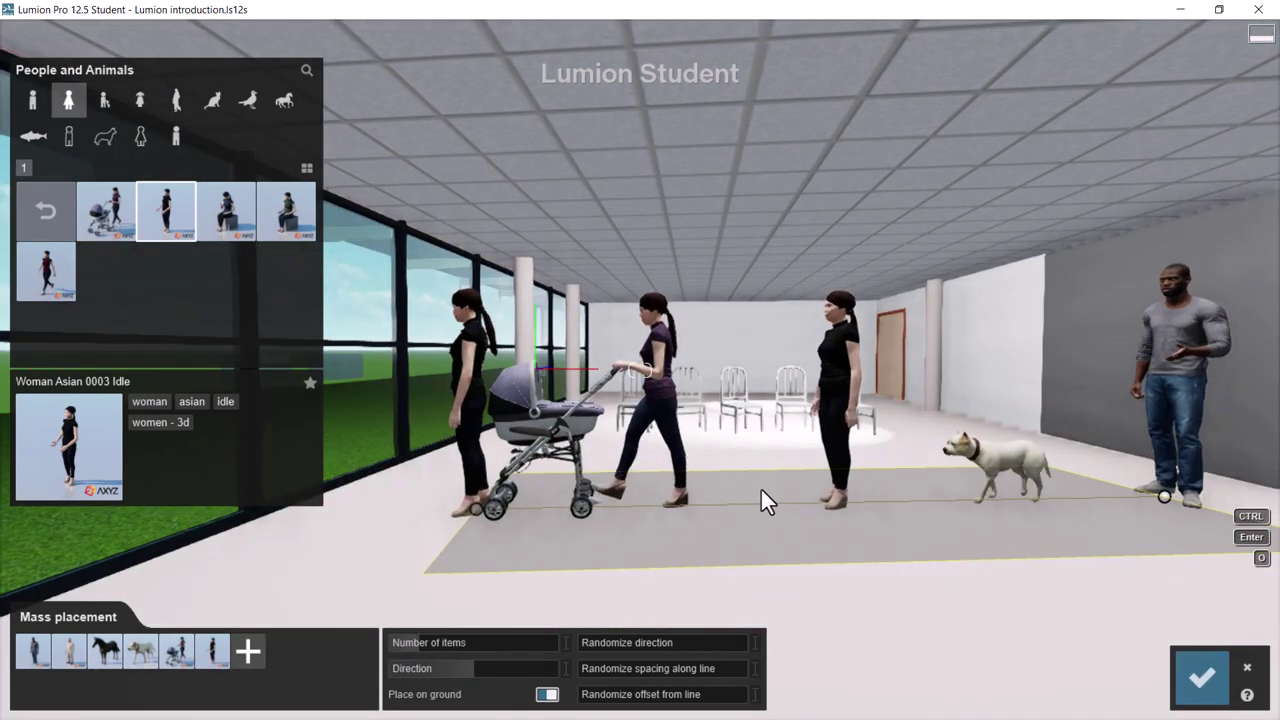
- Set the number of people and animals in the mass placement to 17 and adjust their direction
key("s")
right_click_drag(761, 489, 675, 545)
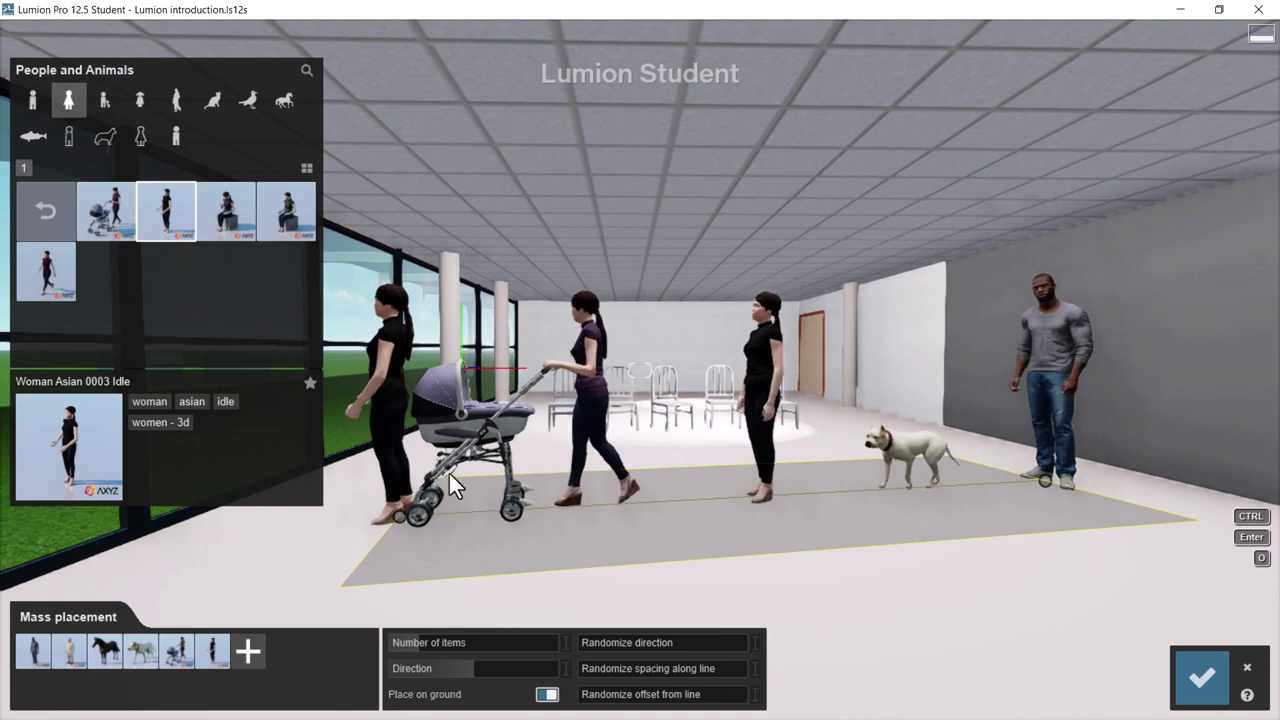
mouse_move(449, 643)
mouse_move(449, 643)
left_mouse_down()
mouse_move(422, 660)
mouse_move(416, 643)
mouse_move(455, 639)
left_mouse_up()
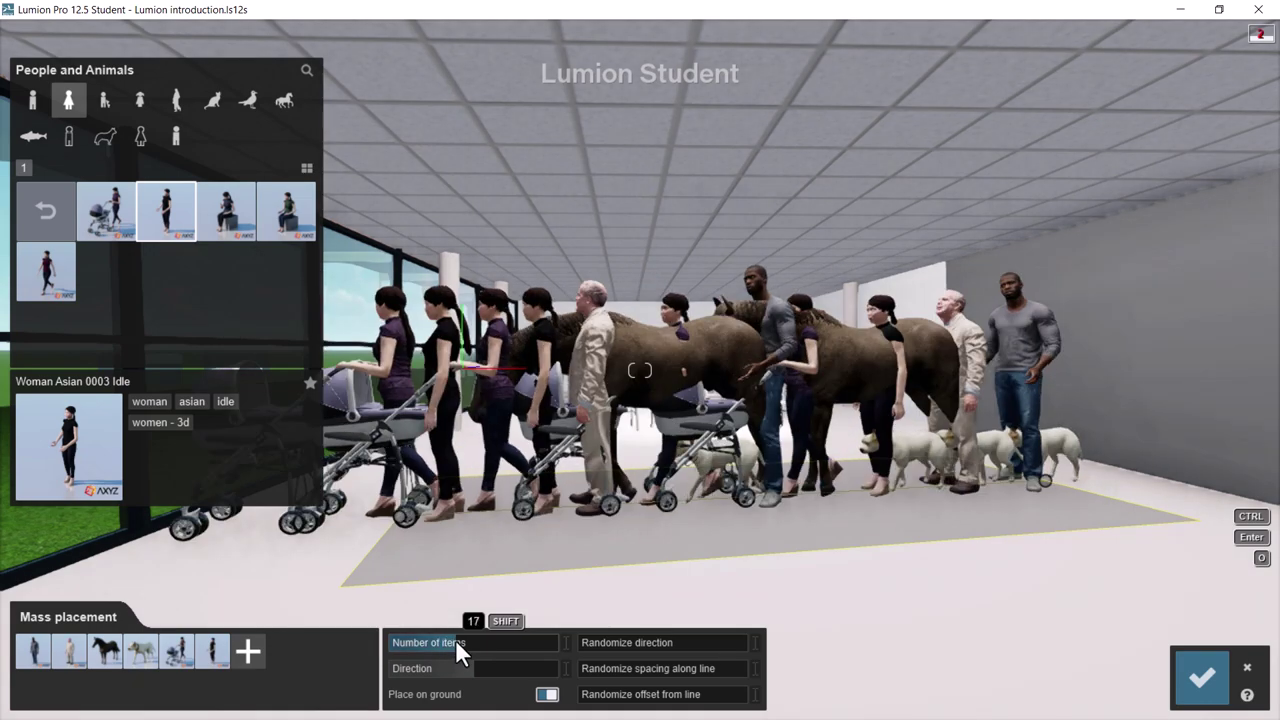
mouse_move(460, 672)
mouse_move(492, 662)
left_mouse_down()
mouse_move(471, 665)
mouse_move(490, 662)
left_mouse_up()
- Randomize the direction and the spacing along the line of the people and animals, with a random offset from the line of 1.7
left_click(682, 634)
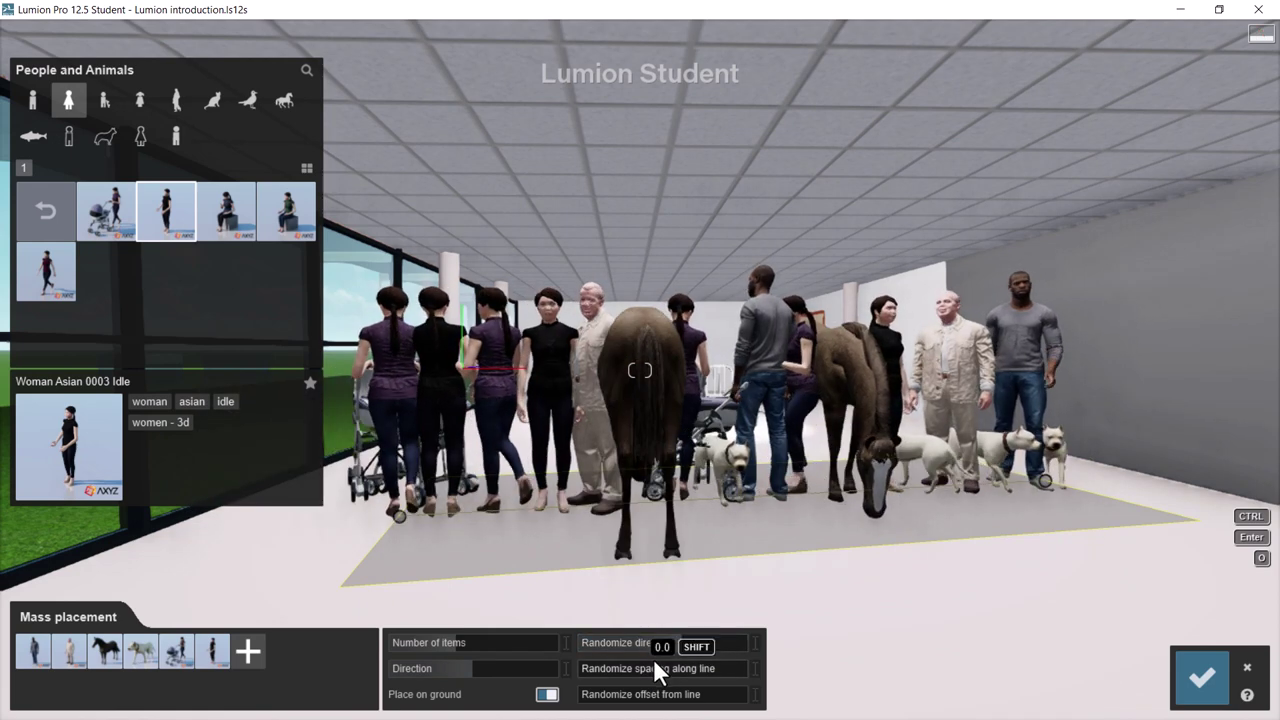
left_click(661, 666)
left_click_drag(668, 690, 723, 703, "shift")
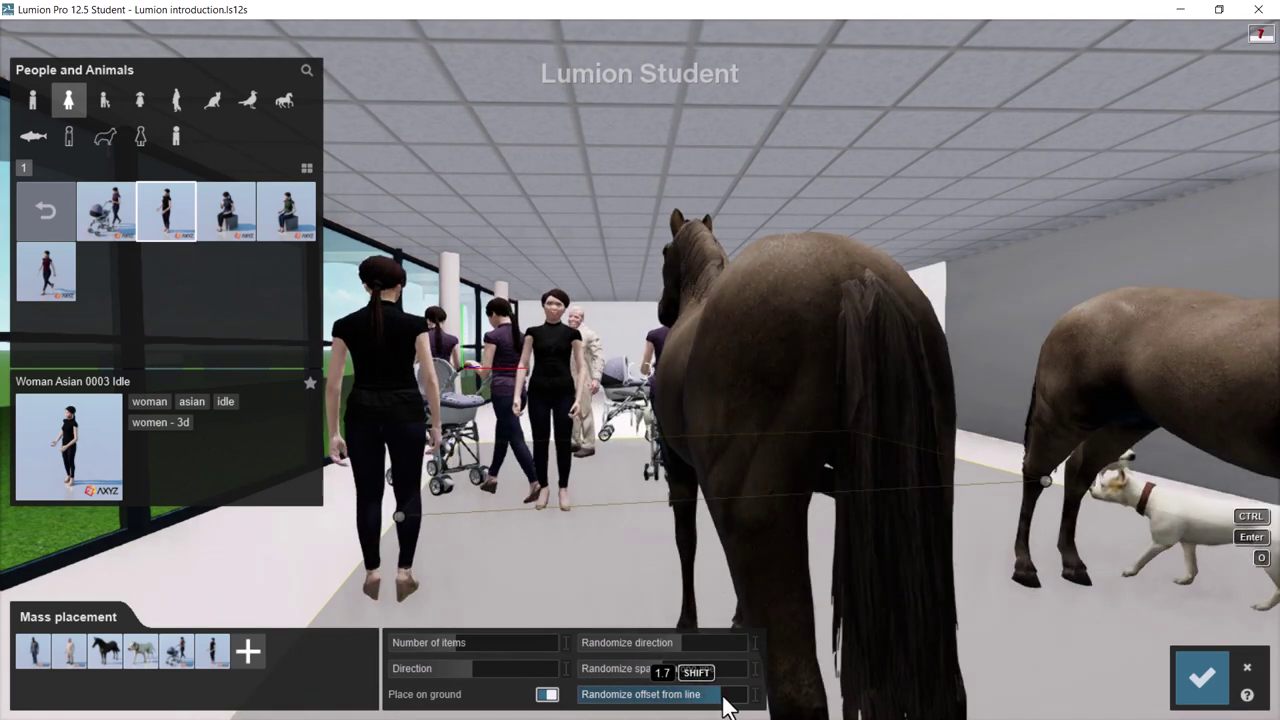
left_click_drag(690, 643, 656, 664, "shift")
right_click_drag(656, 664, 611, 487)
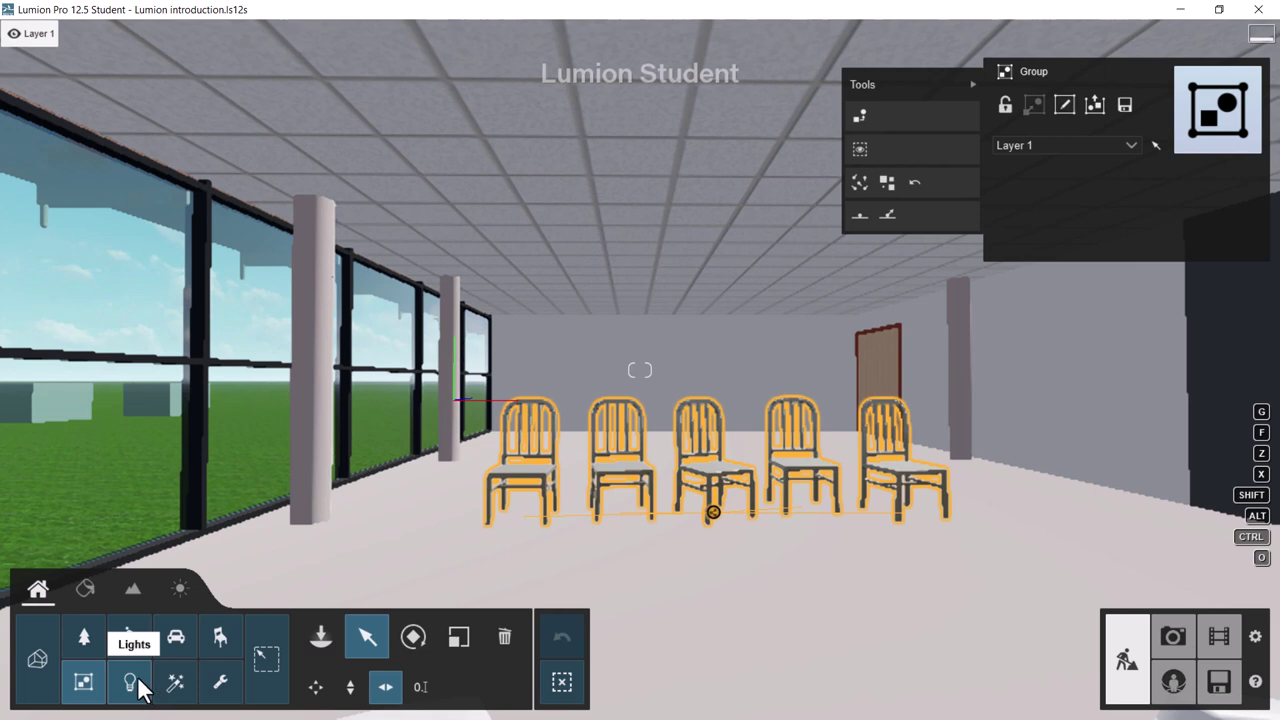
- Place a Lamp16 spotlight from the lights library on the interior ceiling near the dark wall
left_click(145, 684)
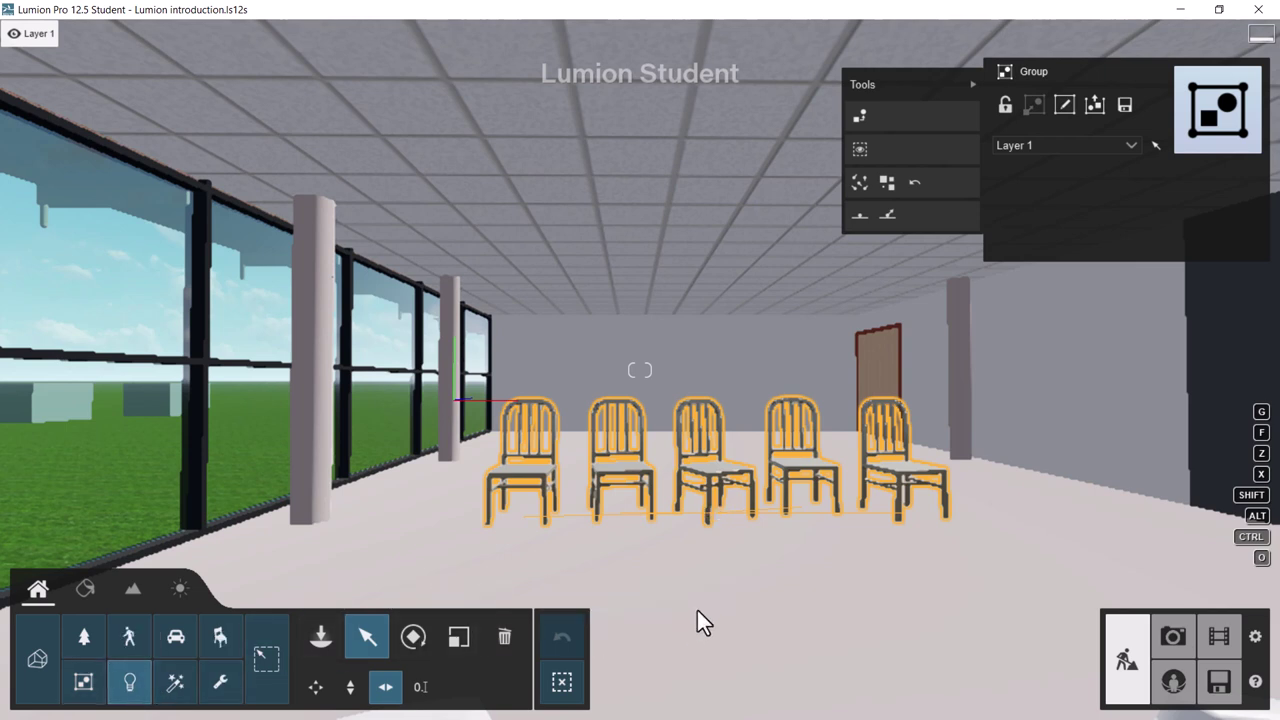
left_click(320, 636)
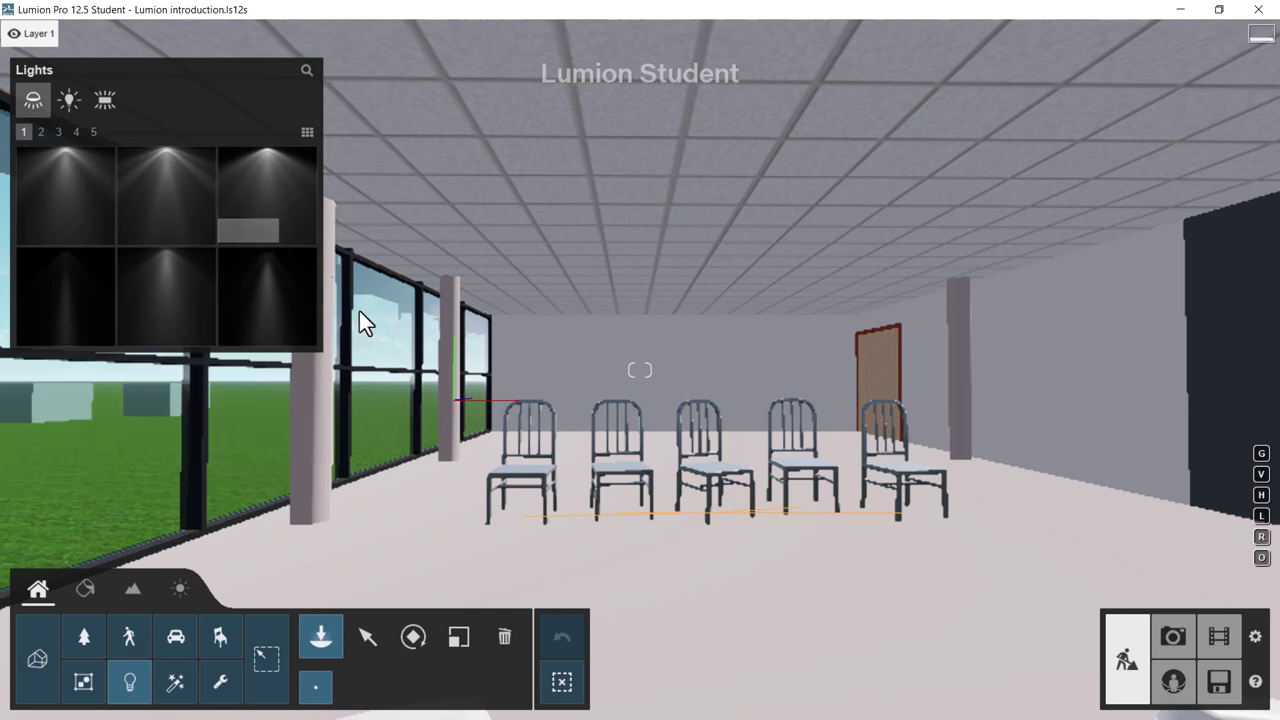
mouse_move(288, 255)
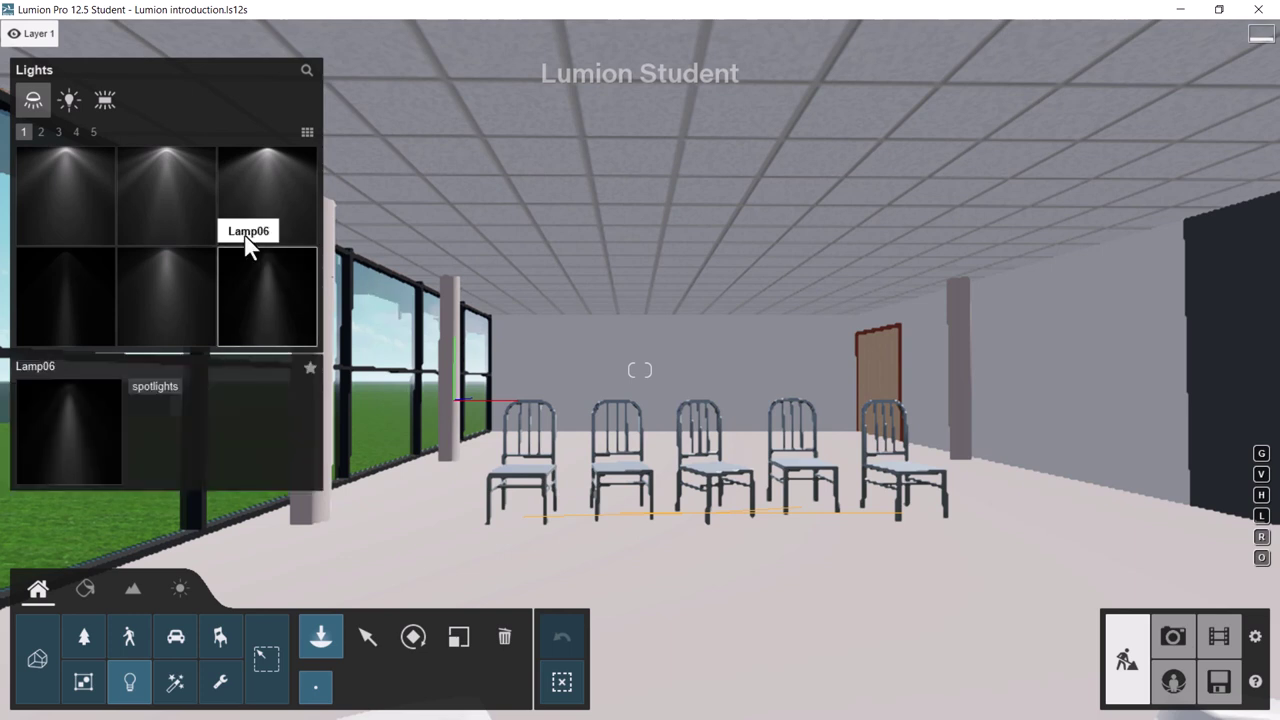
mouse_move(178, 205)
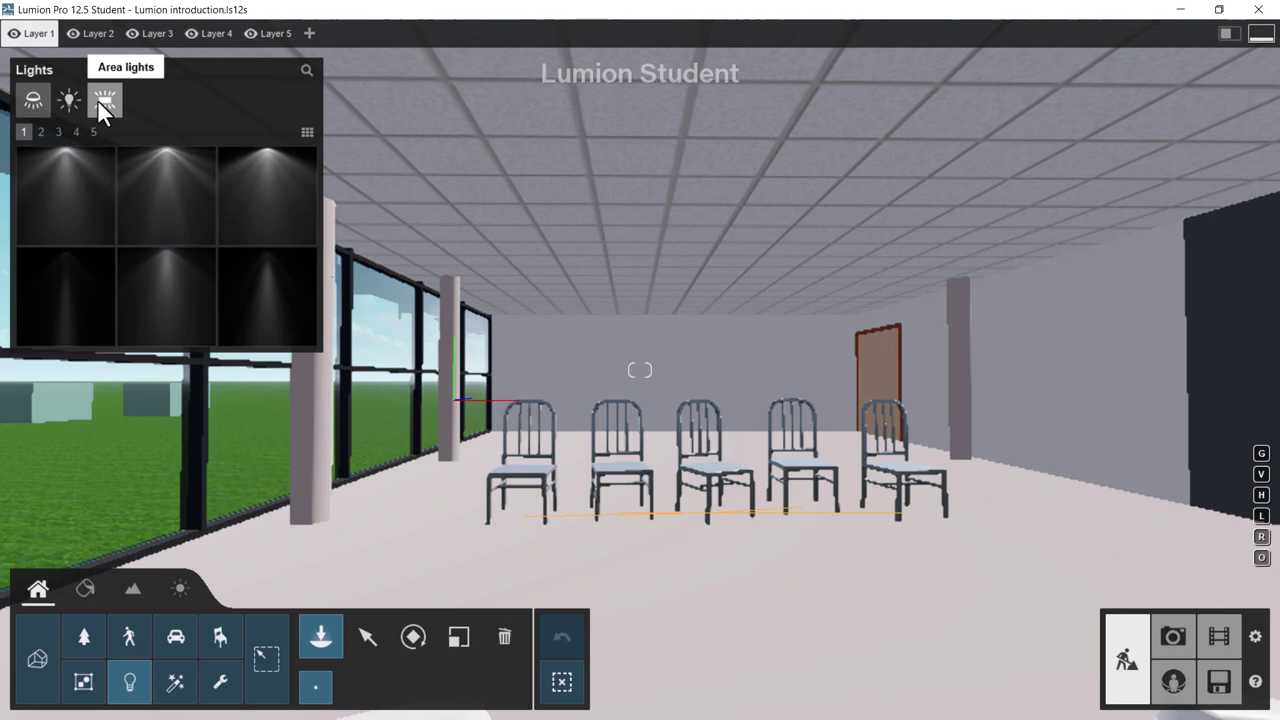
left_click(306, 132)
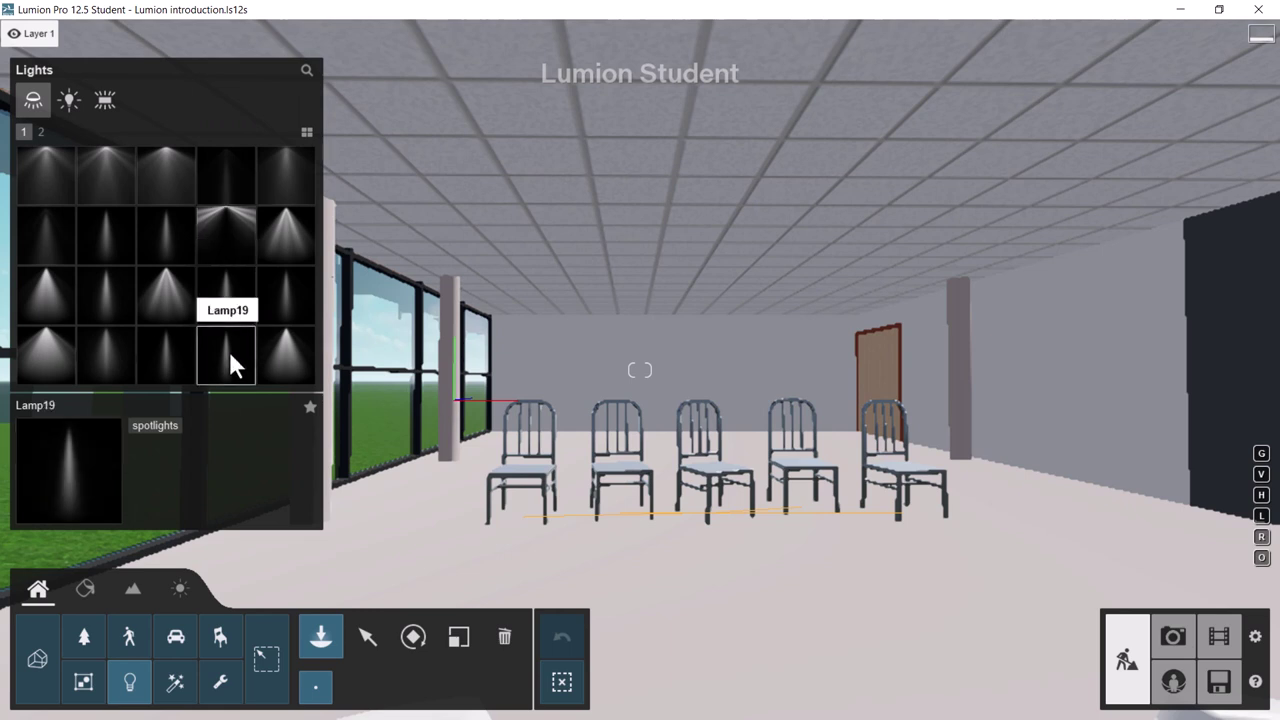
left_click(70, 350)
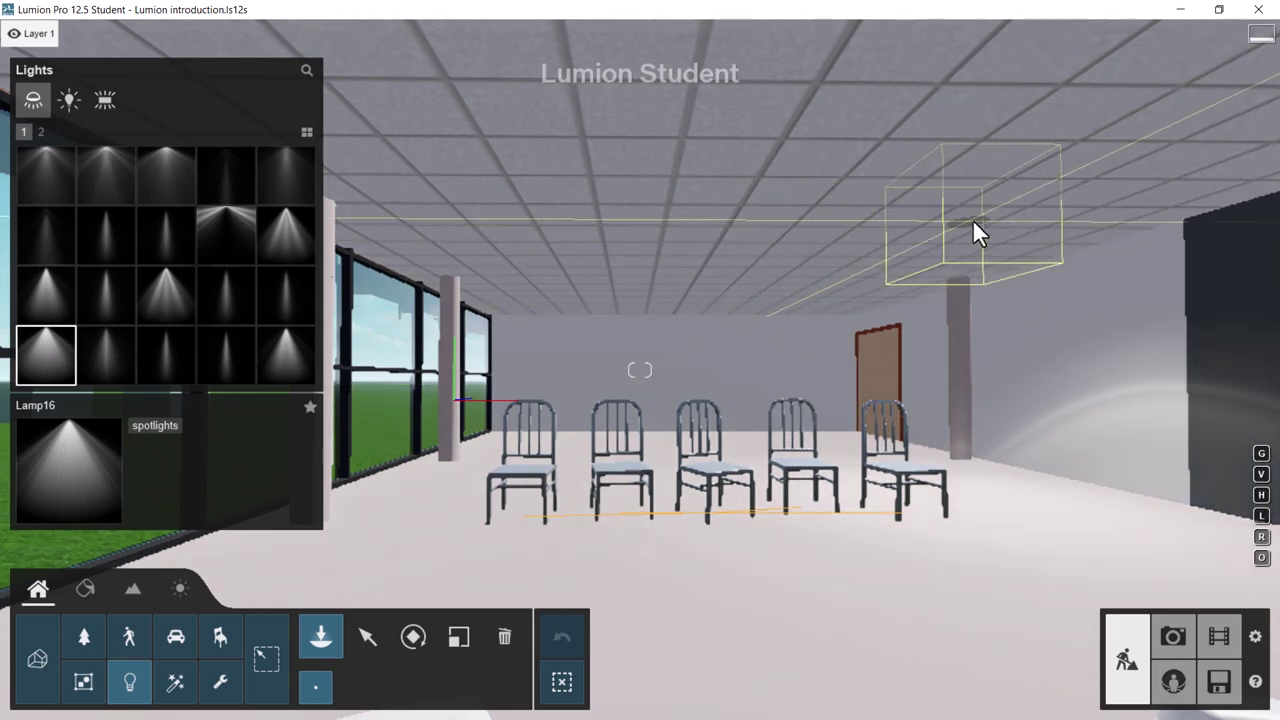
left_click(1044, 238)
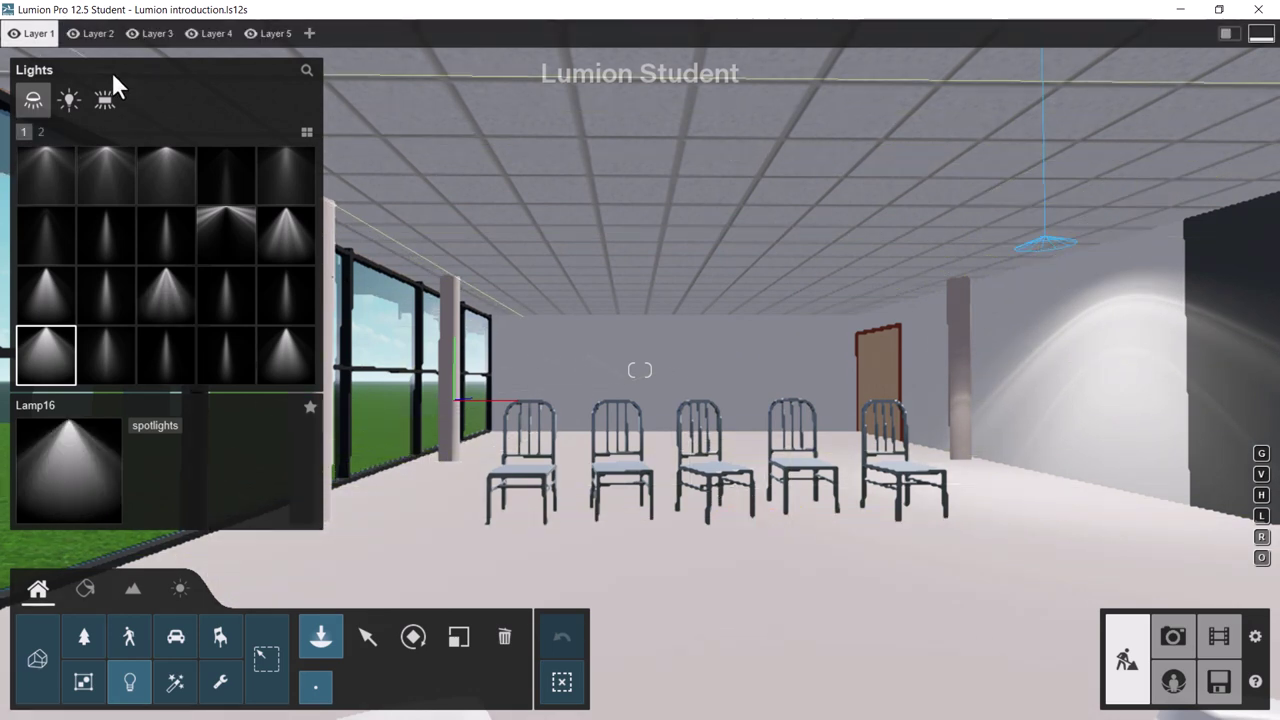
- Place a Light Fill omni light on the interior ceiling above the row of chairs
left_click(69, 100)
left_click(52, 182)
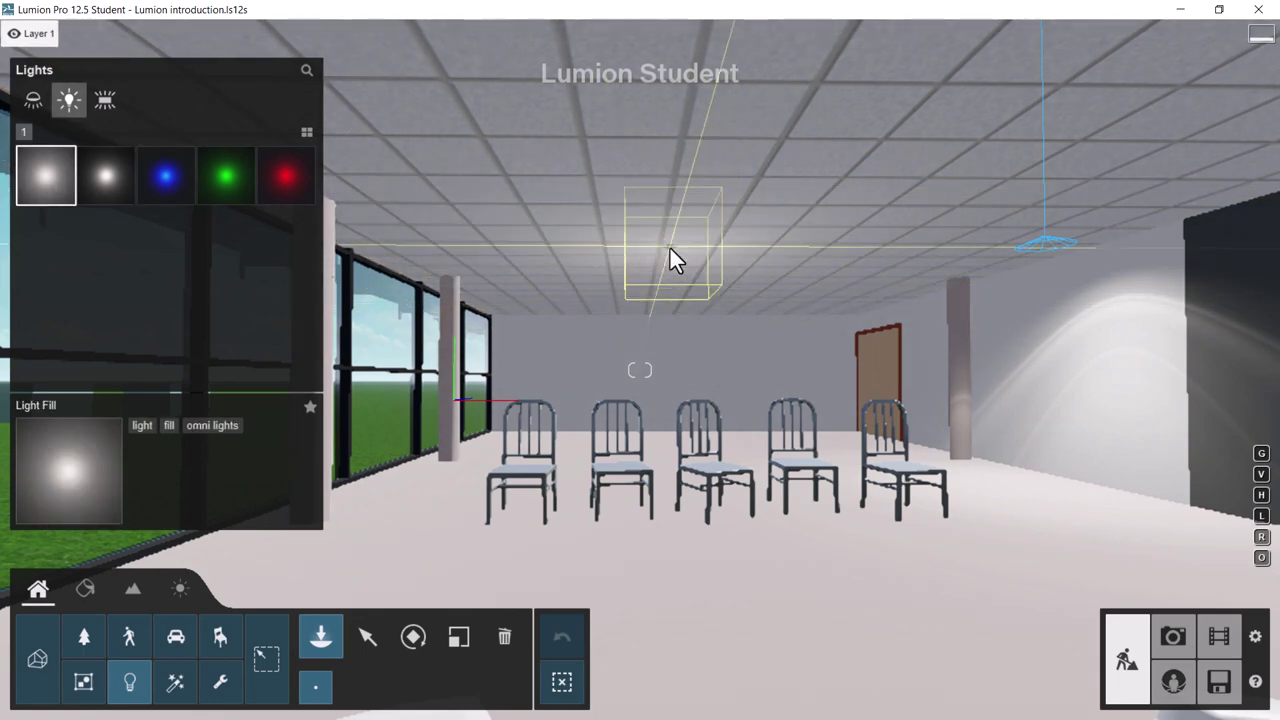
left_click(657, 249)
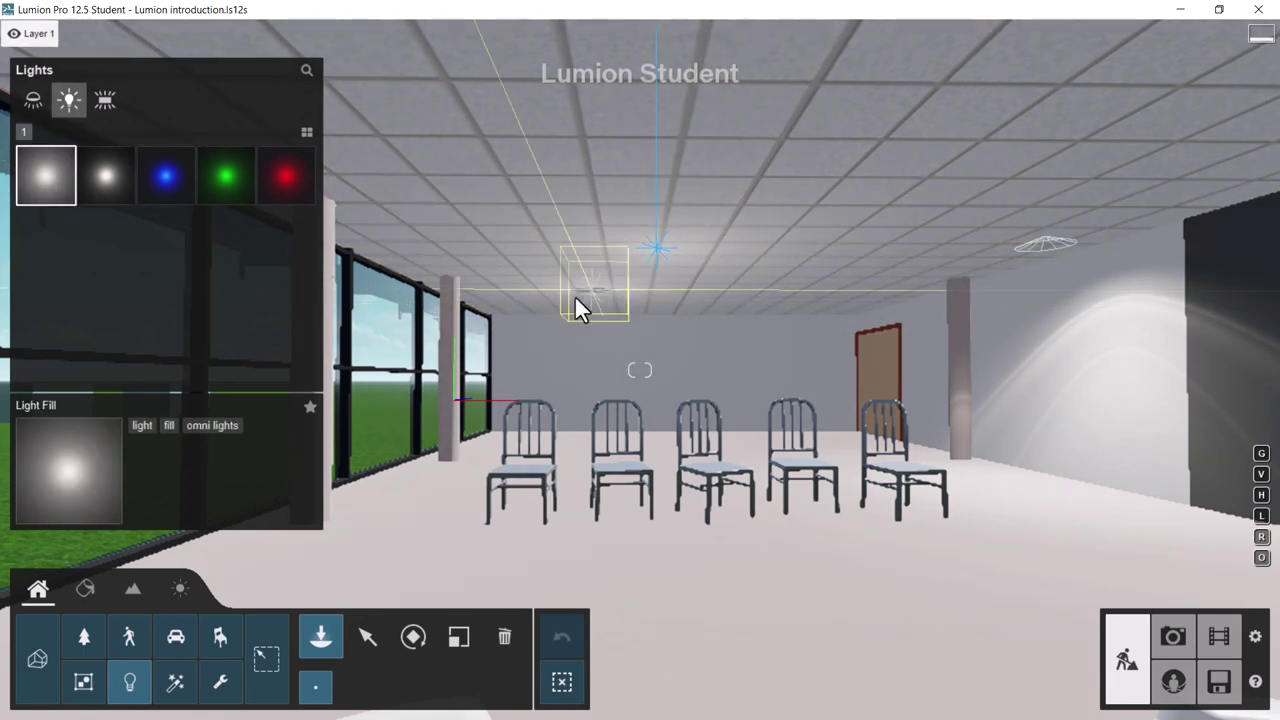
- Add a second Light Fill nearer the camera and an Area Light beside it on the ceiling
left_click(105, 100)
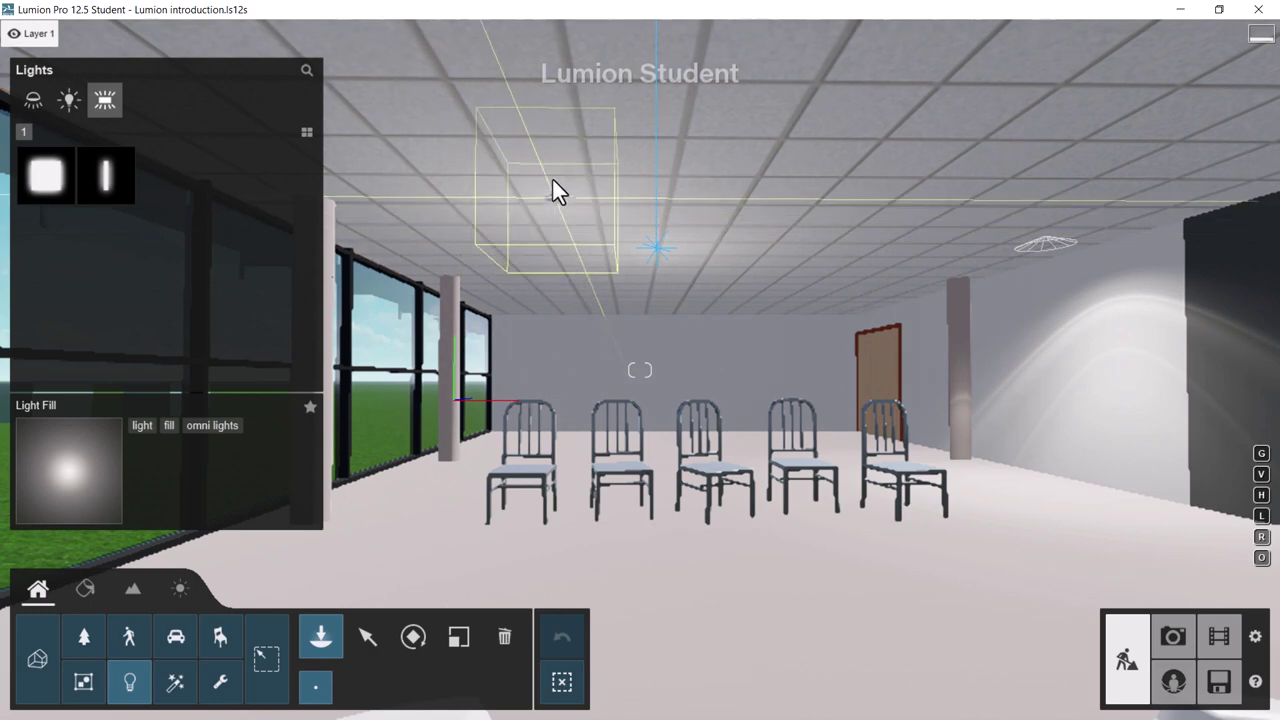
left_click(617, 167)
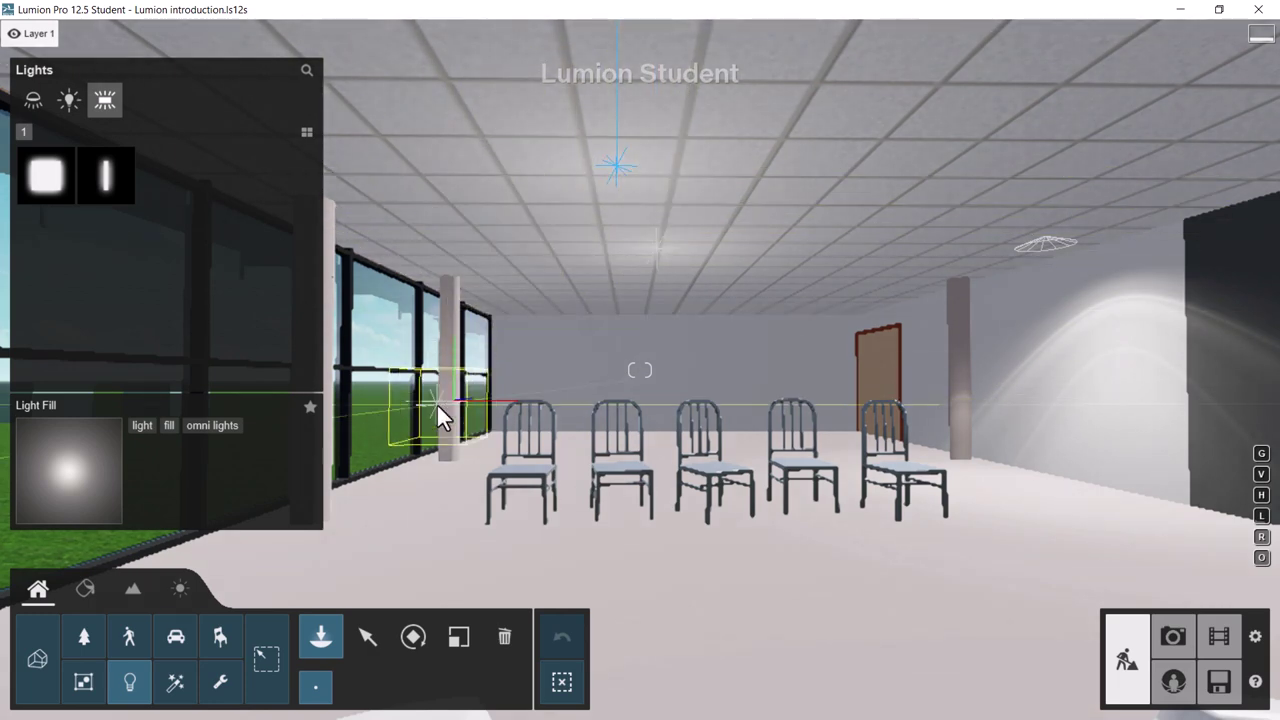
left_click(54, 188)
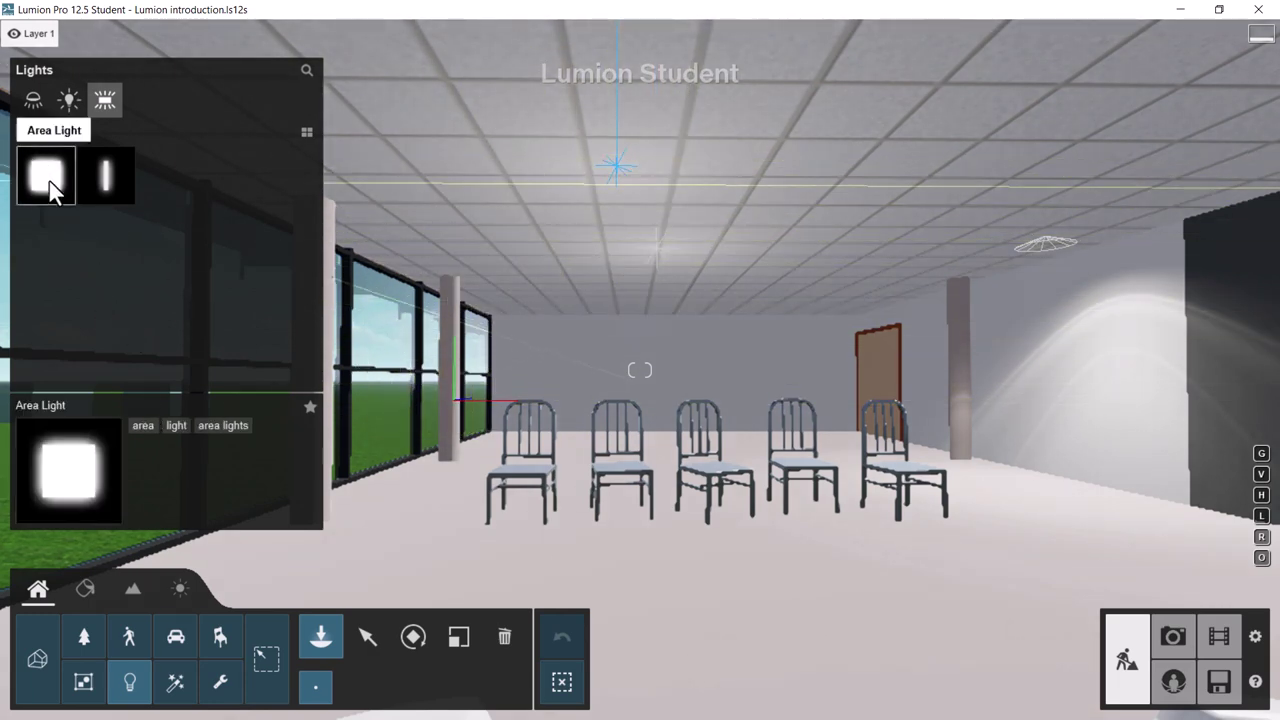
left_click(645, 187)
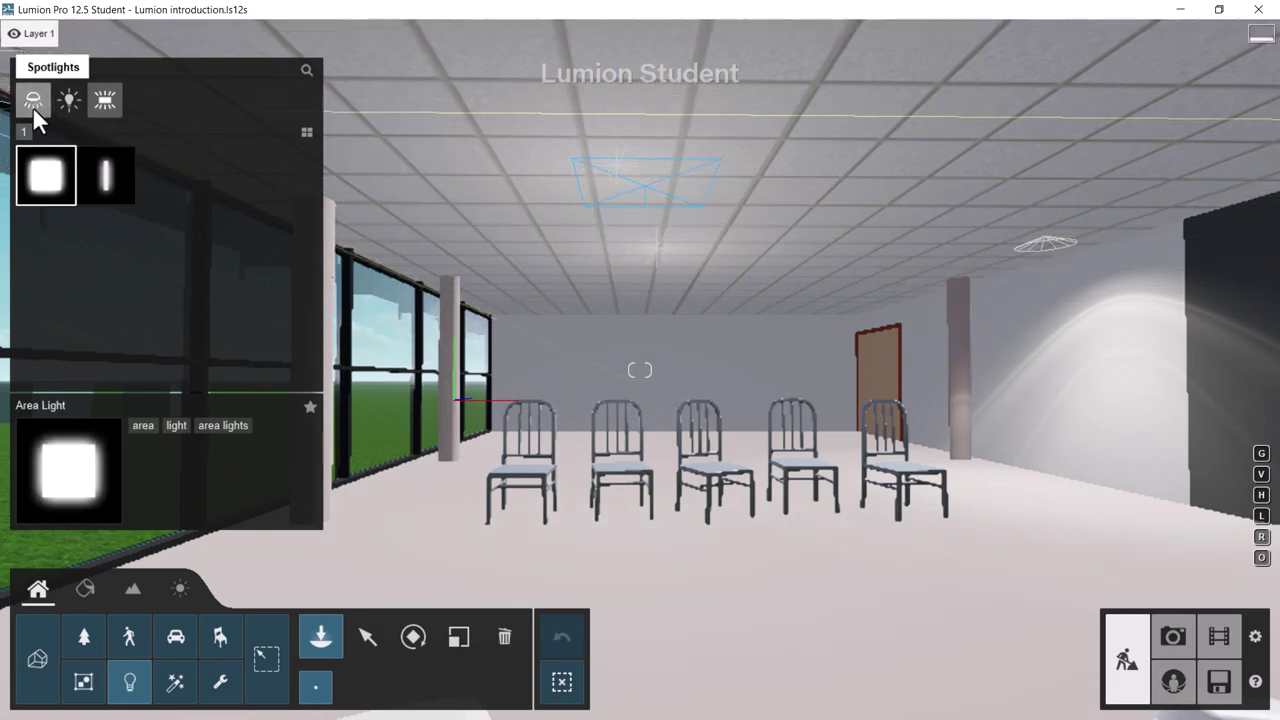
- Move the nearer Light Fill across the ceiling and delete it, and undo a trial deletion of the Lamp16 spotlight
key("m")
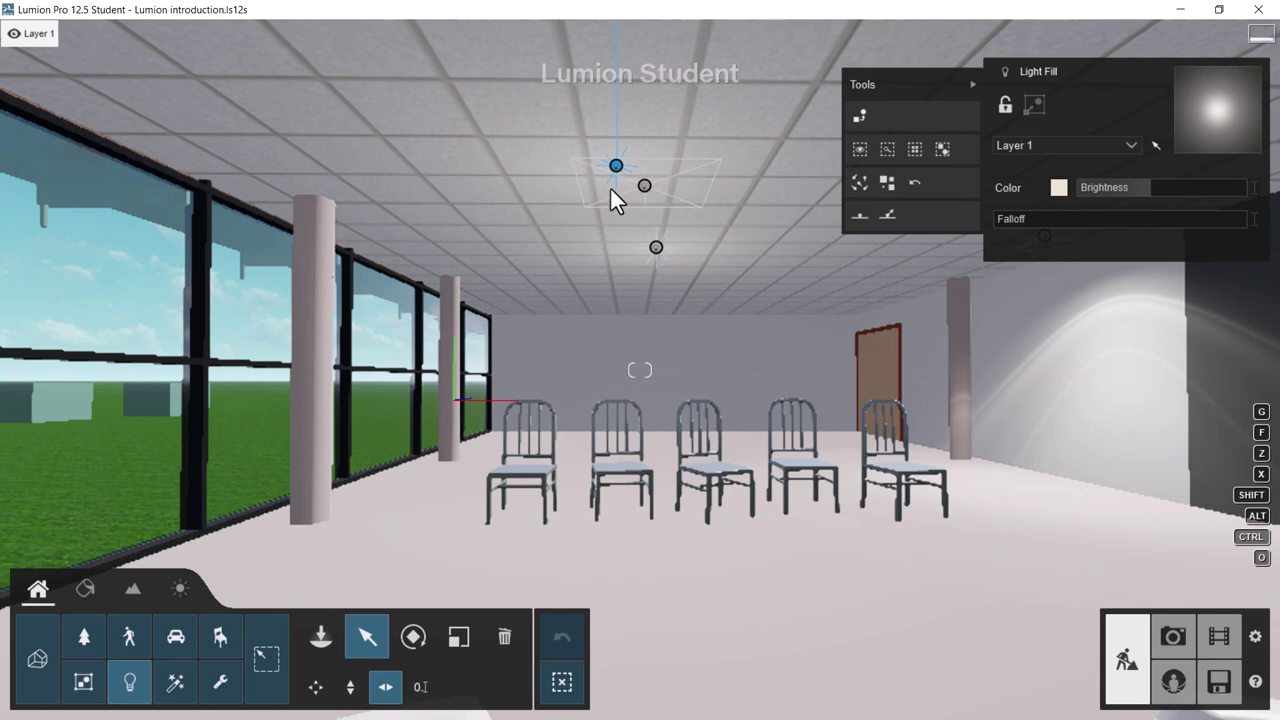
mouse_move(616, 166)
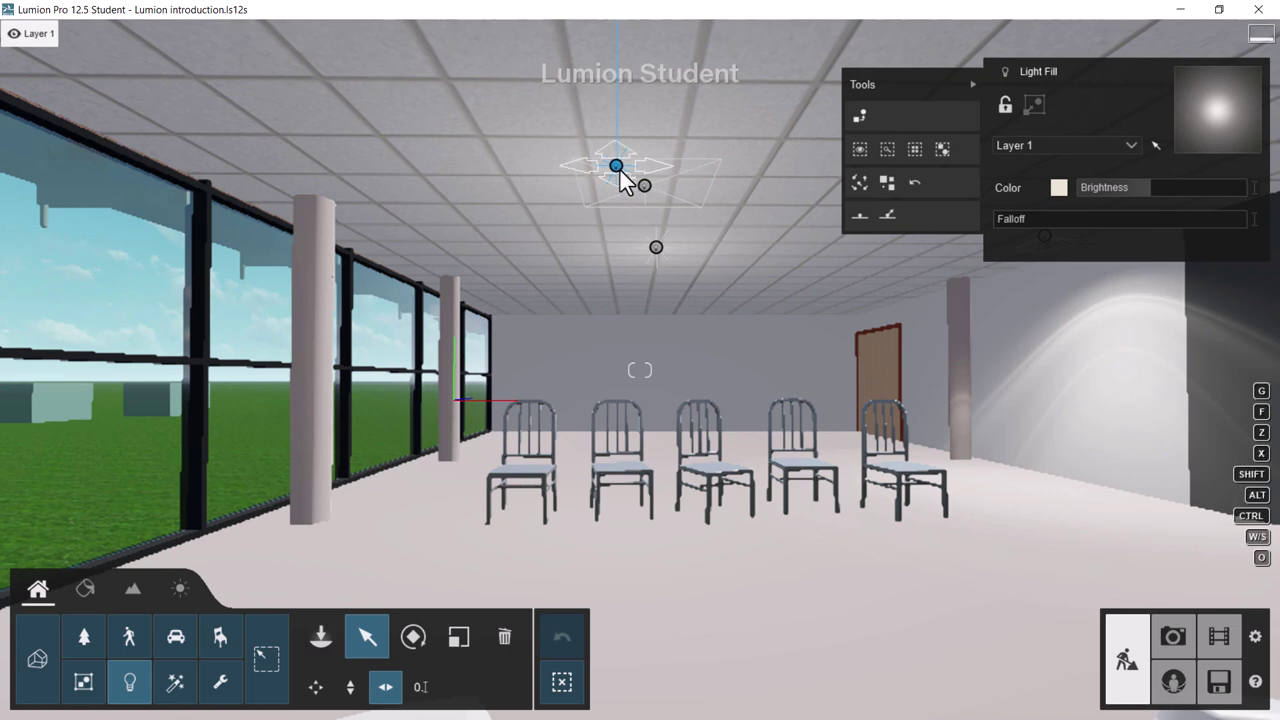
left_click_drag(616, 168, 560, 157)
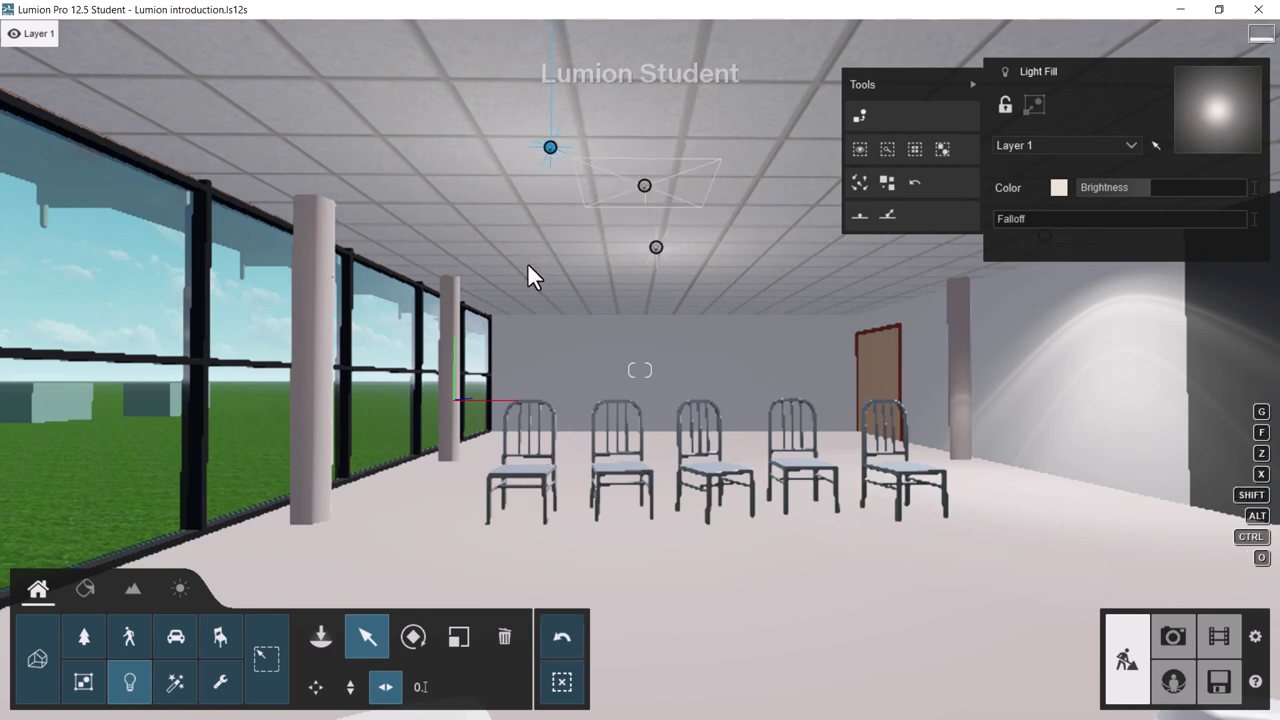
left_click(516, 636)
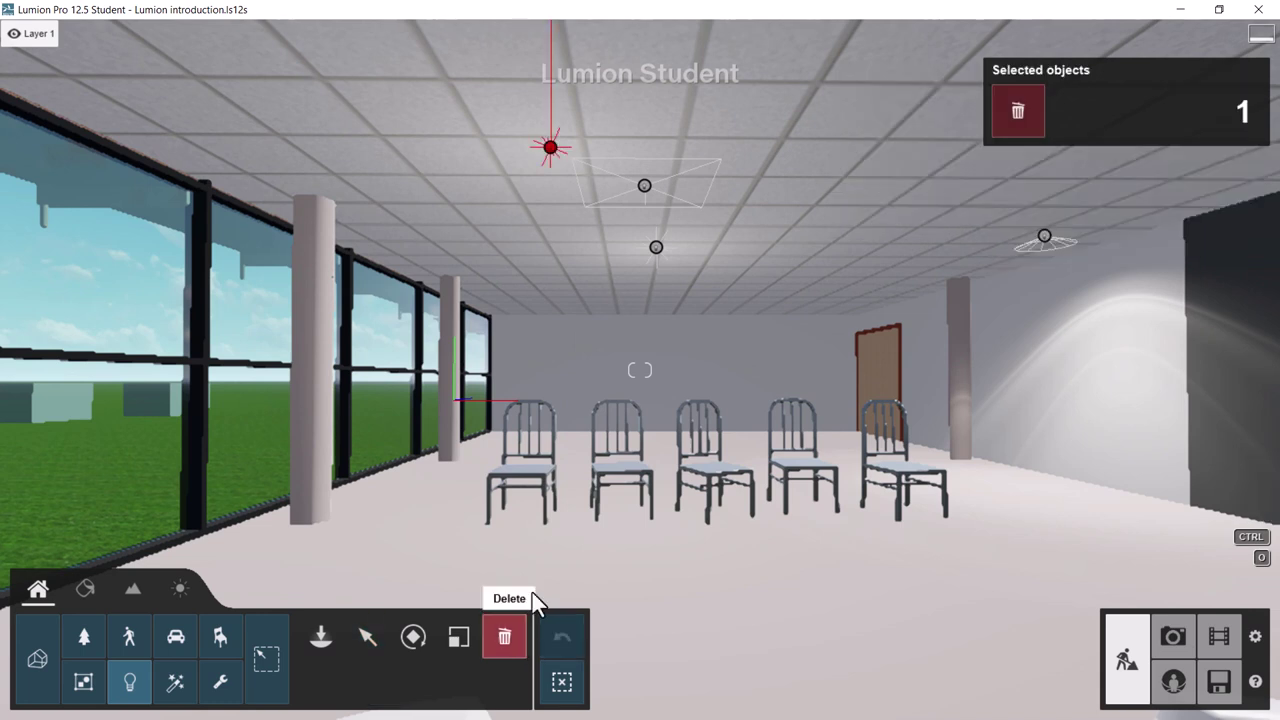
left_click(1020, 110)
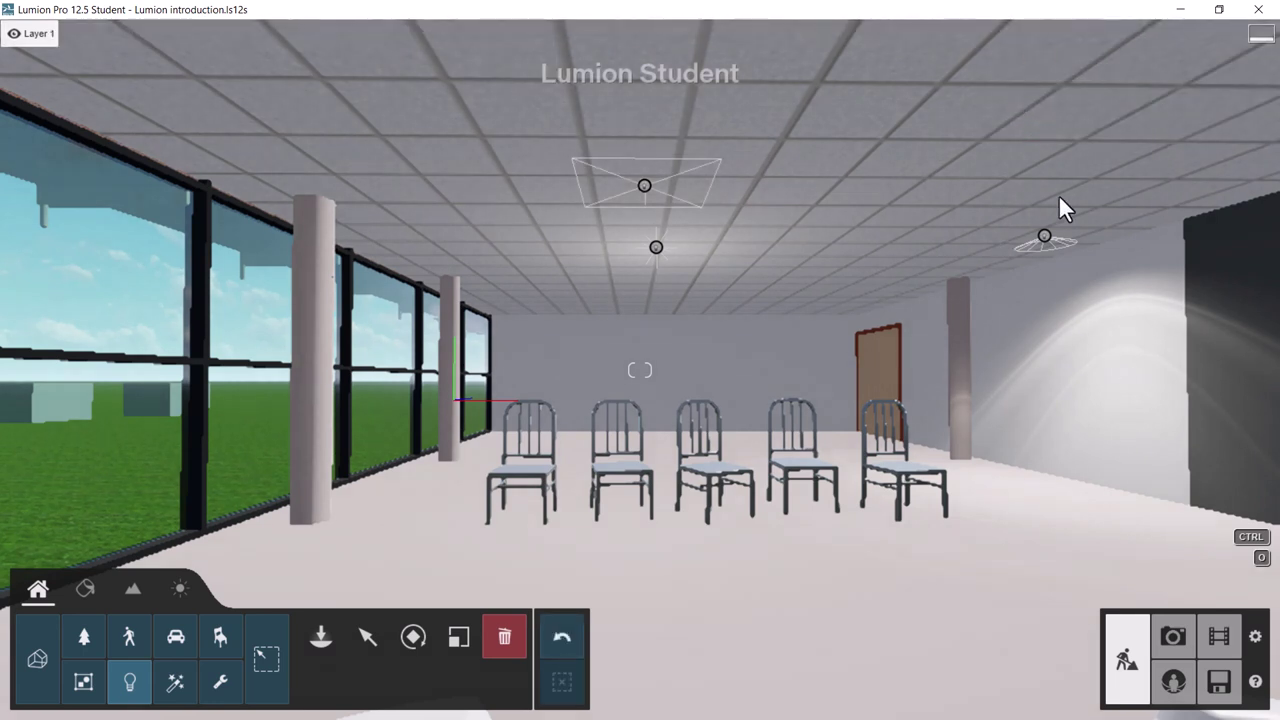
left_click(1048, 247)
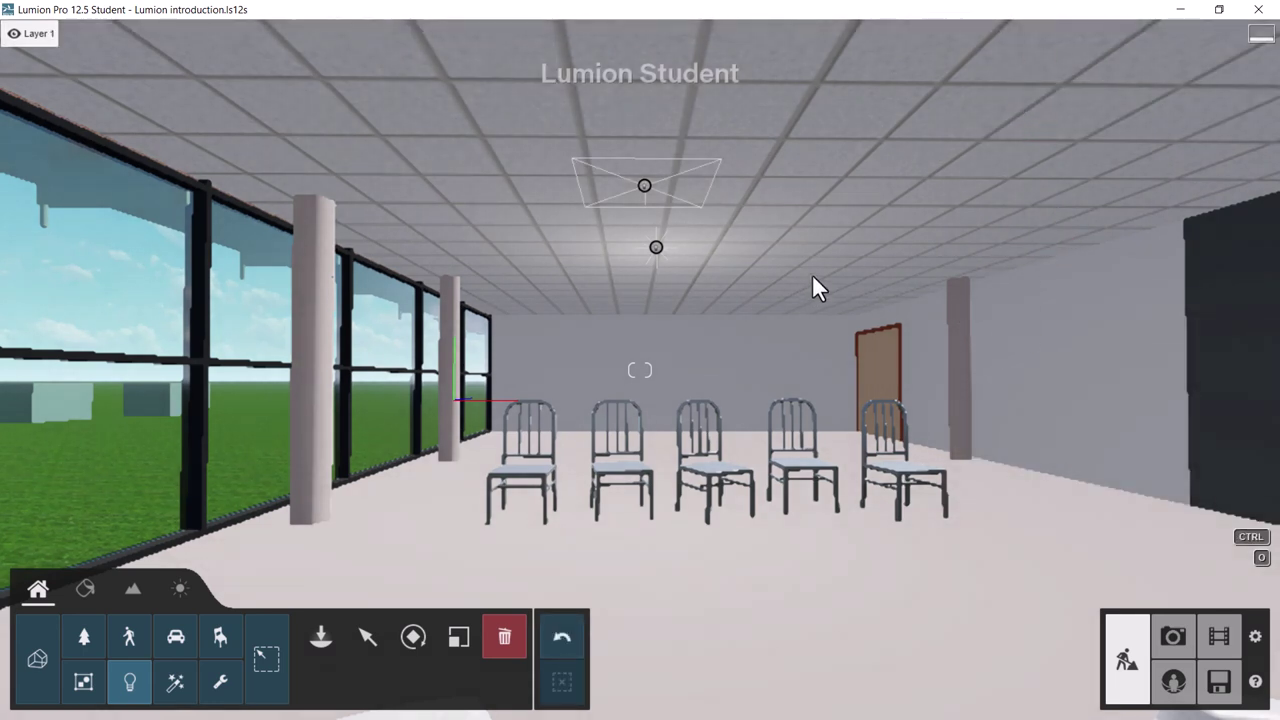
key("ctrl+z")
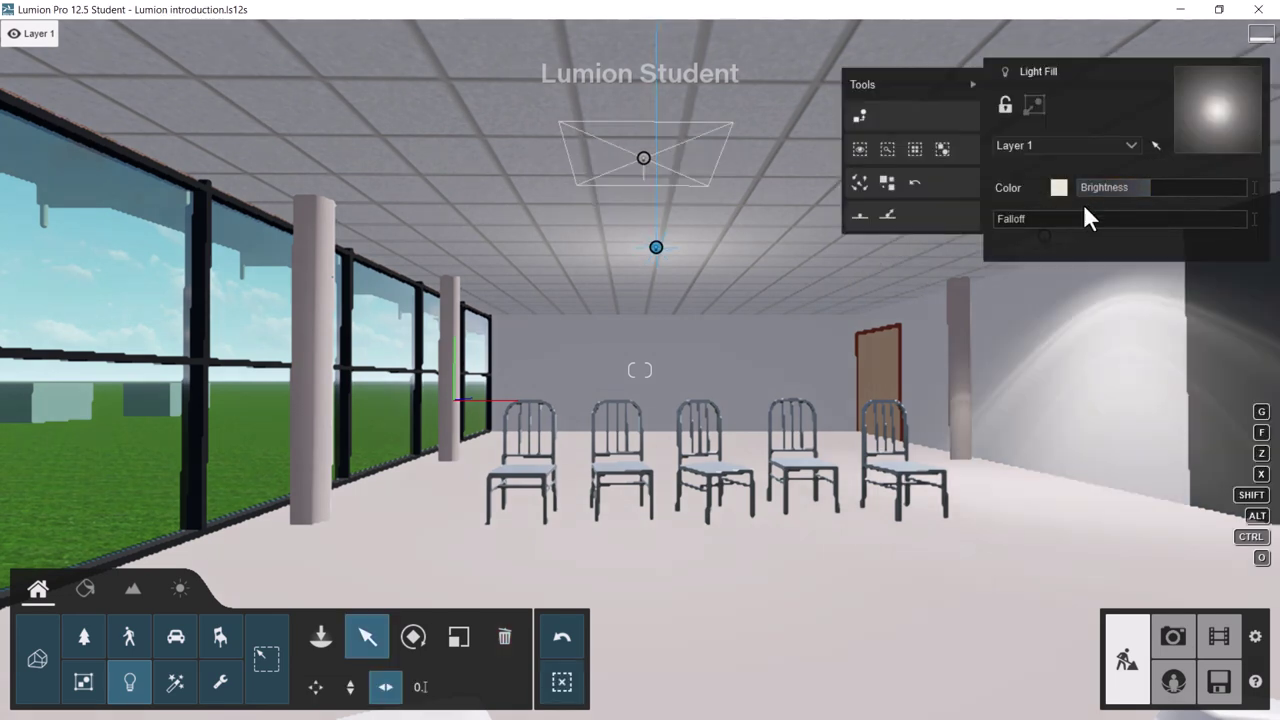
- Set the remaining Light Fill's brightness to 1377.6 and raise its falloff to about half
mouse_move(1136, 196)
left_click_drag(1151, 184, 1069, 218)
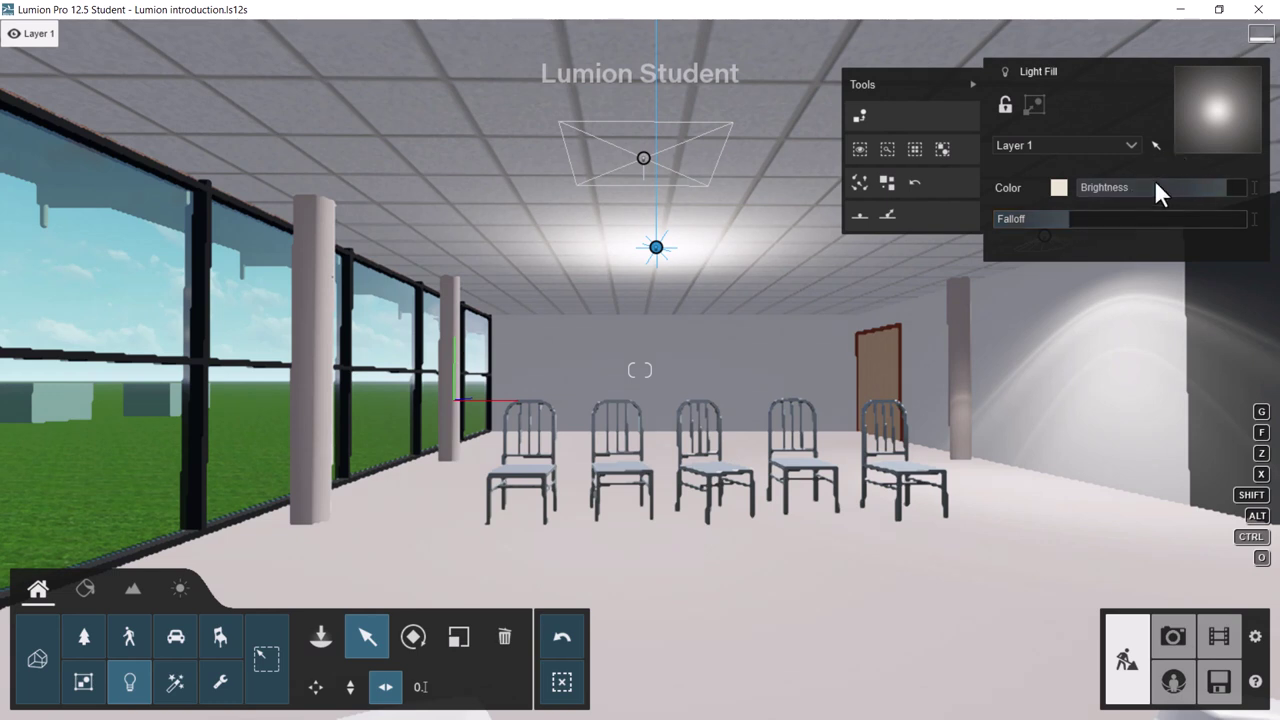
left_click_drag(1225, 184, 1149, 184)
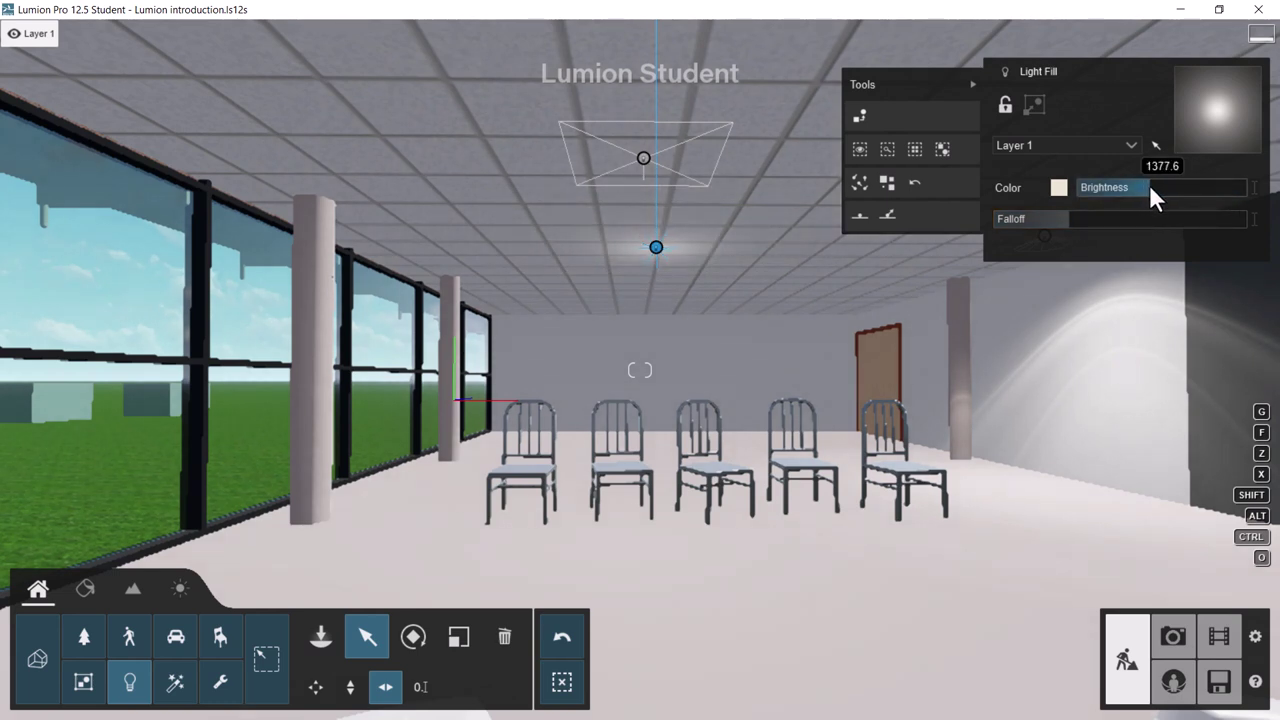
left_click_drag(1085, 218, 1126, 218)
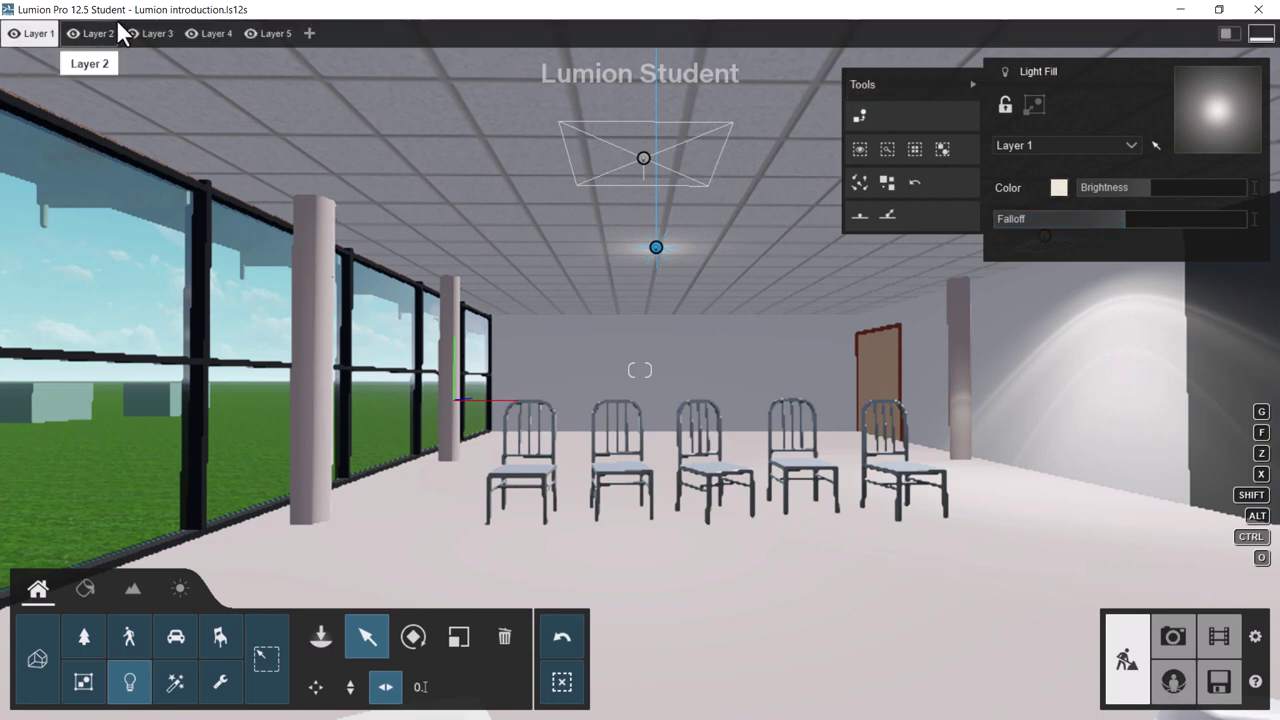
left_click(656, 247)
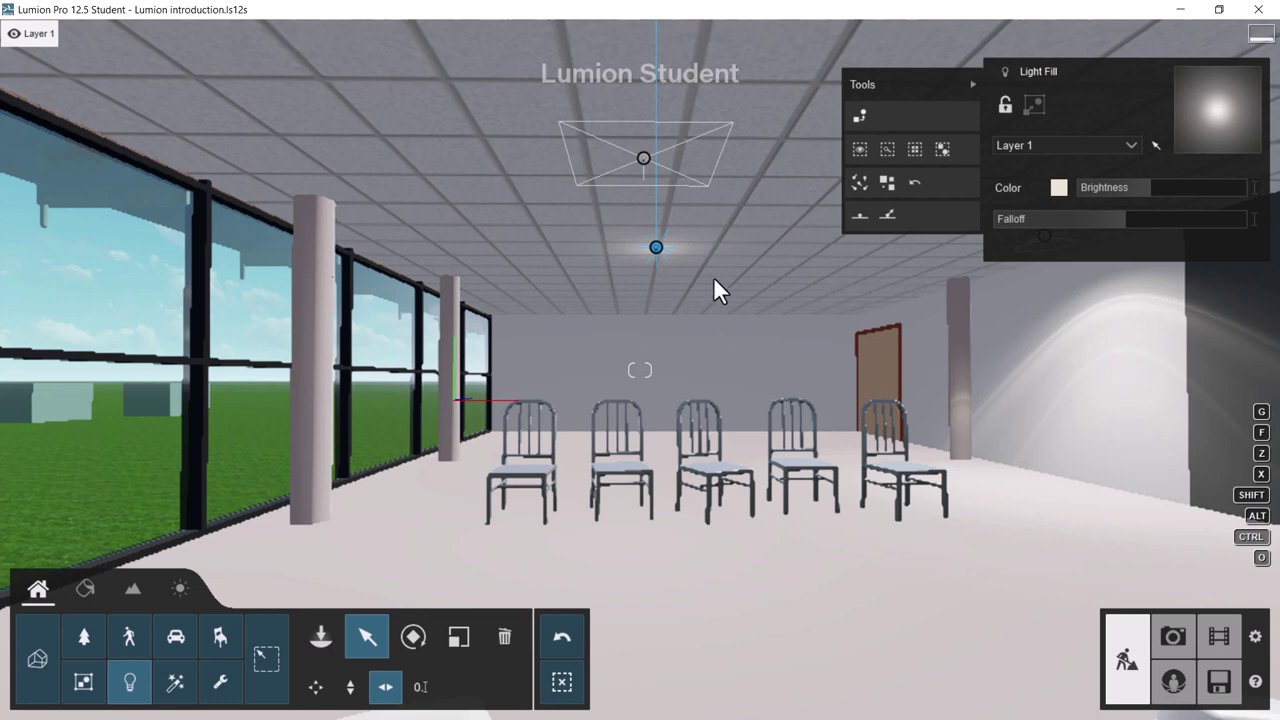
- Narrow the cone angle of the Lamp16 spotlight slightly and set its night activation to On
mouse_move(99, 41)
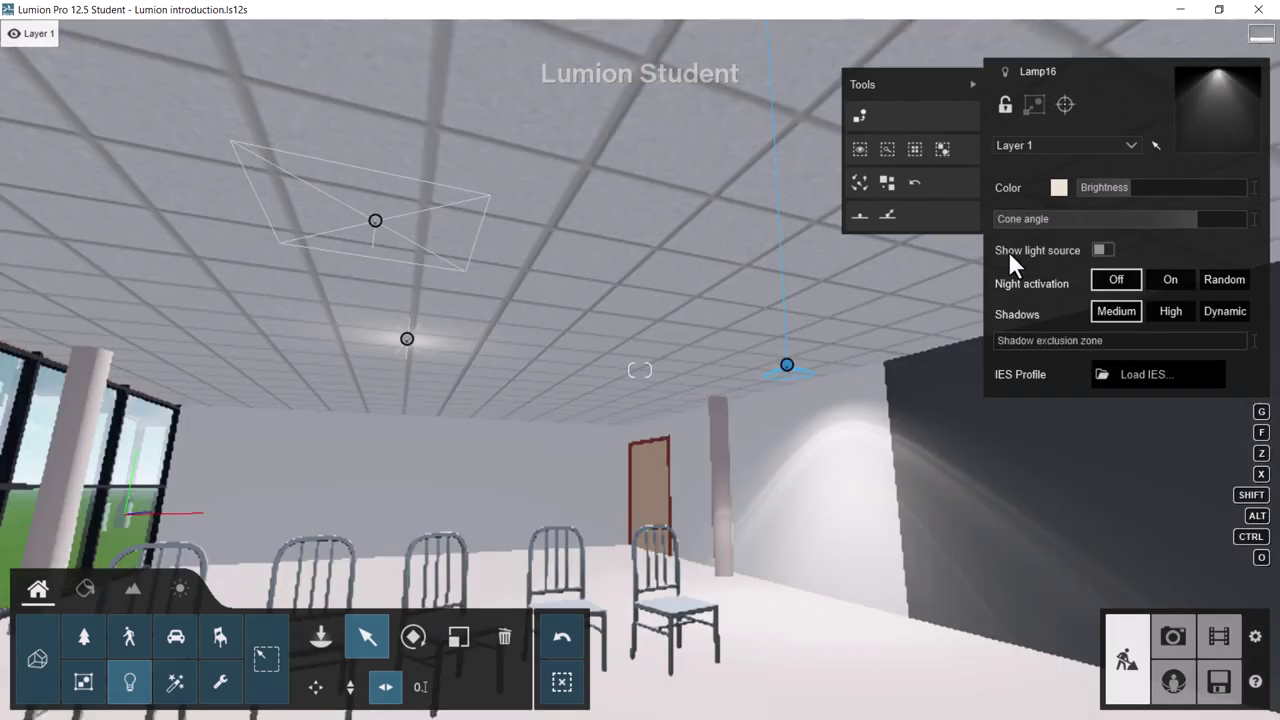
scroll(832, 451, "down", 3)
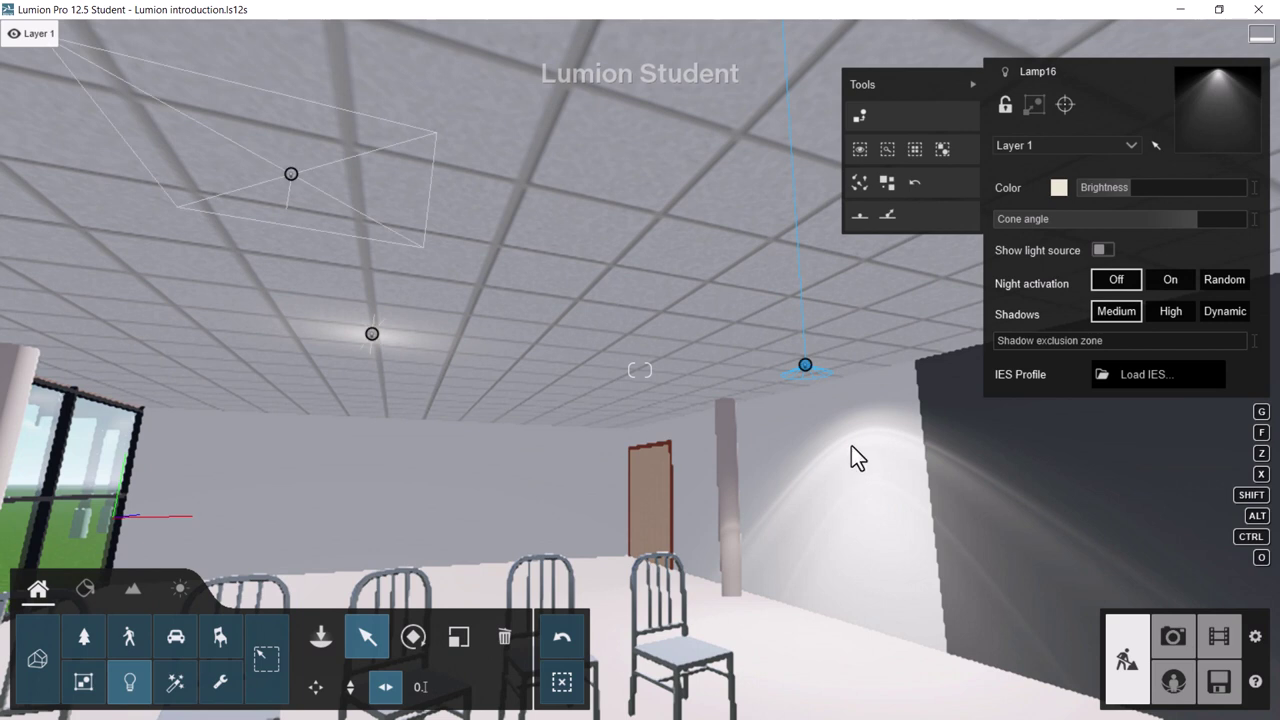
mouse_move(1188, 213)
mouse_move(1188, 224)
left_mouse_down()
mouse_move(1166, 226)
mouse_move(1188, 230)
left_mouse_up()
left_click_drag(1170, 226, 1178, 228)
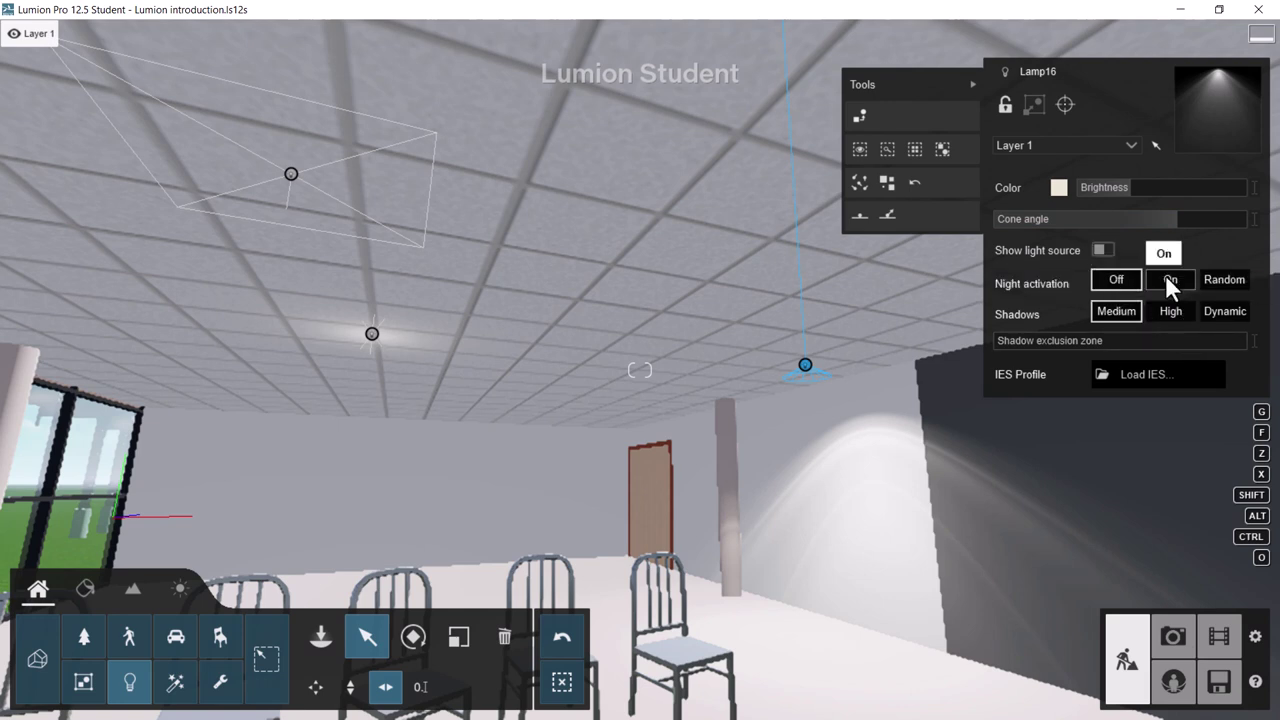
left_click(1167, 279)
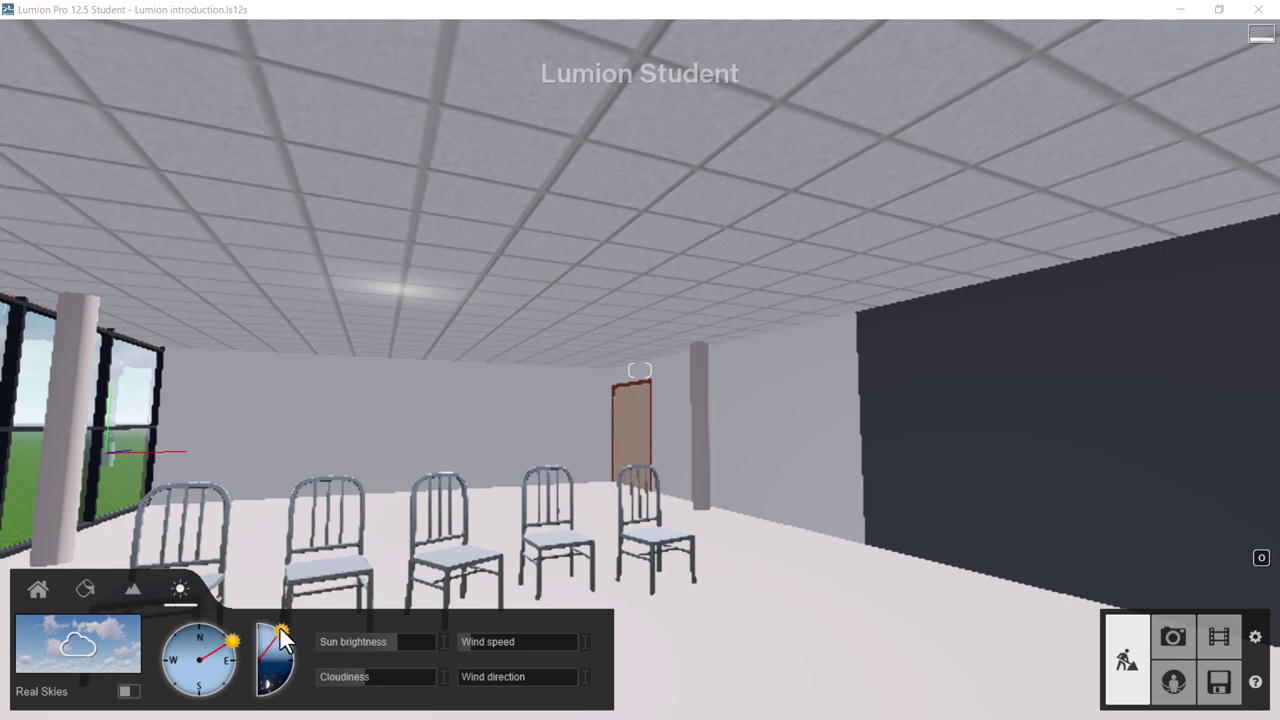
- Test the night-activated spotlight by switching the sun height between night and day, ending with the sun below the horizon
left_click_drag(284, 633, 300, 688)
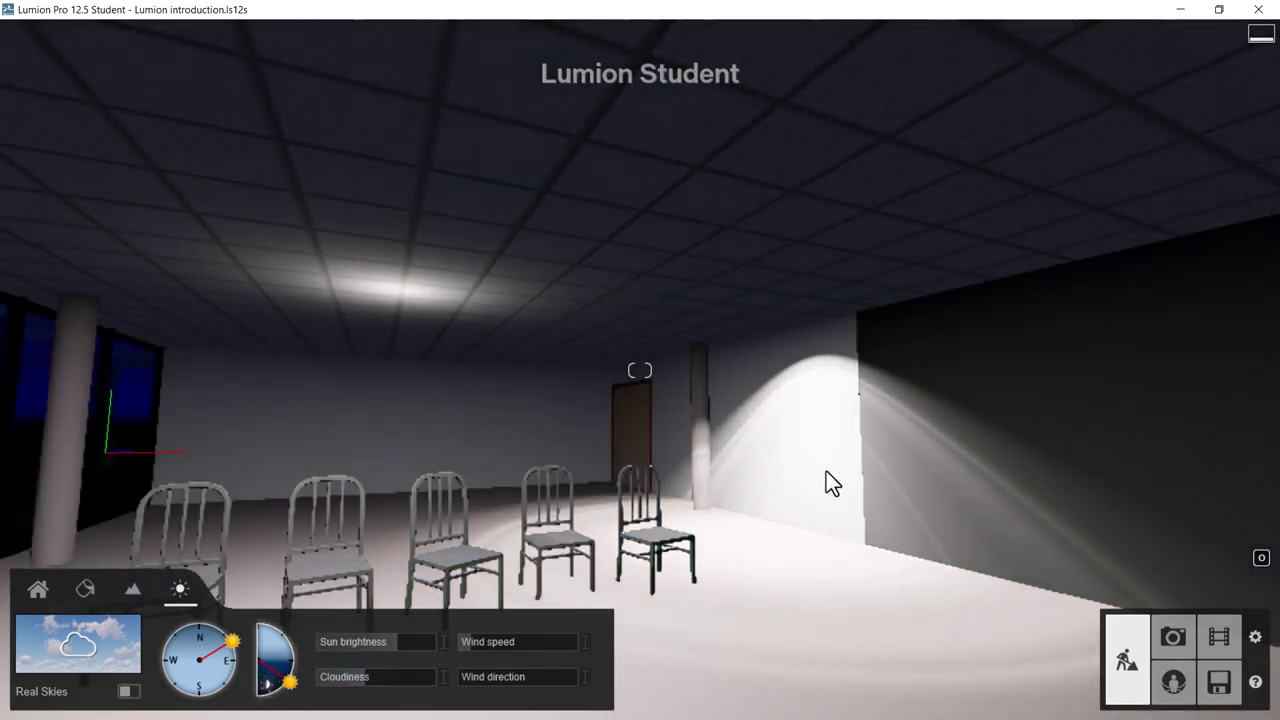
left_click_drag(293, 686, 286, 634)
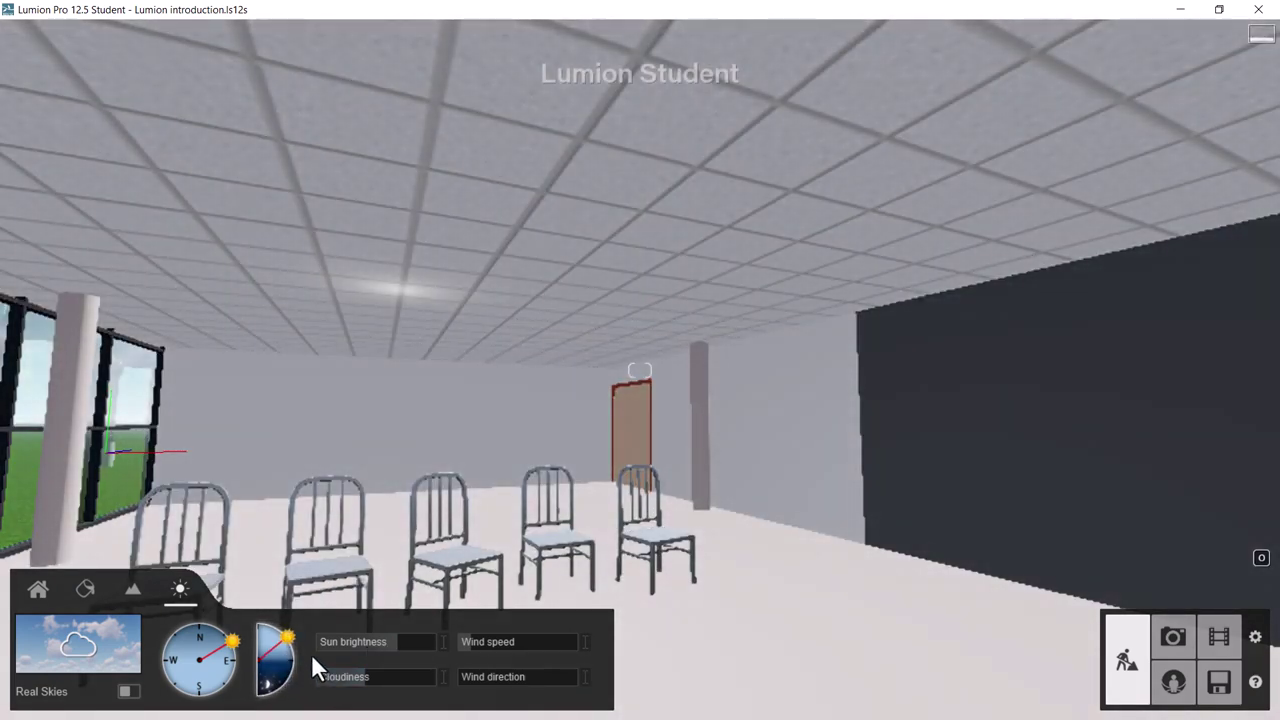
left_click_drag(290, 635, 293, 680)
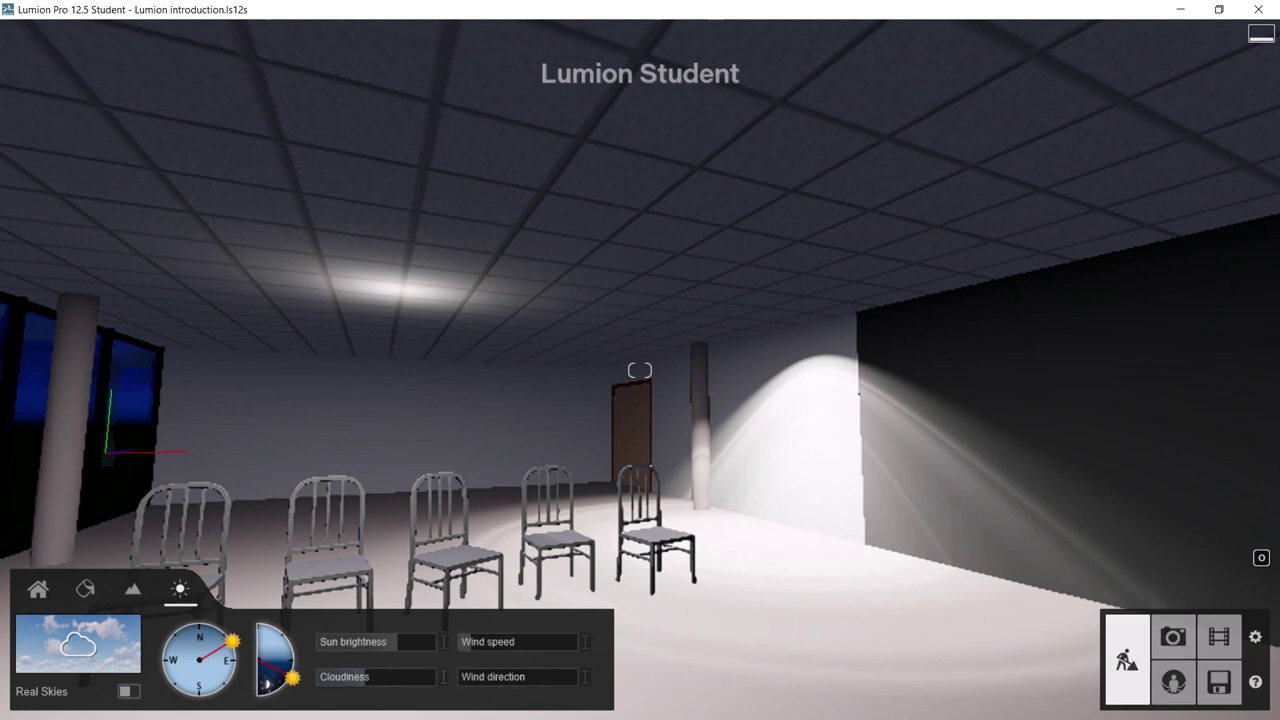
- Store the night view of the interior in photo slot 6 and return to build mode
left_click(1173, 643)
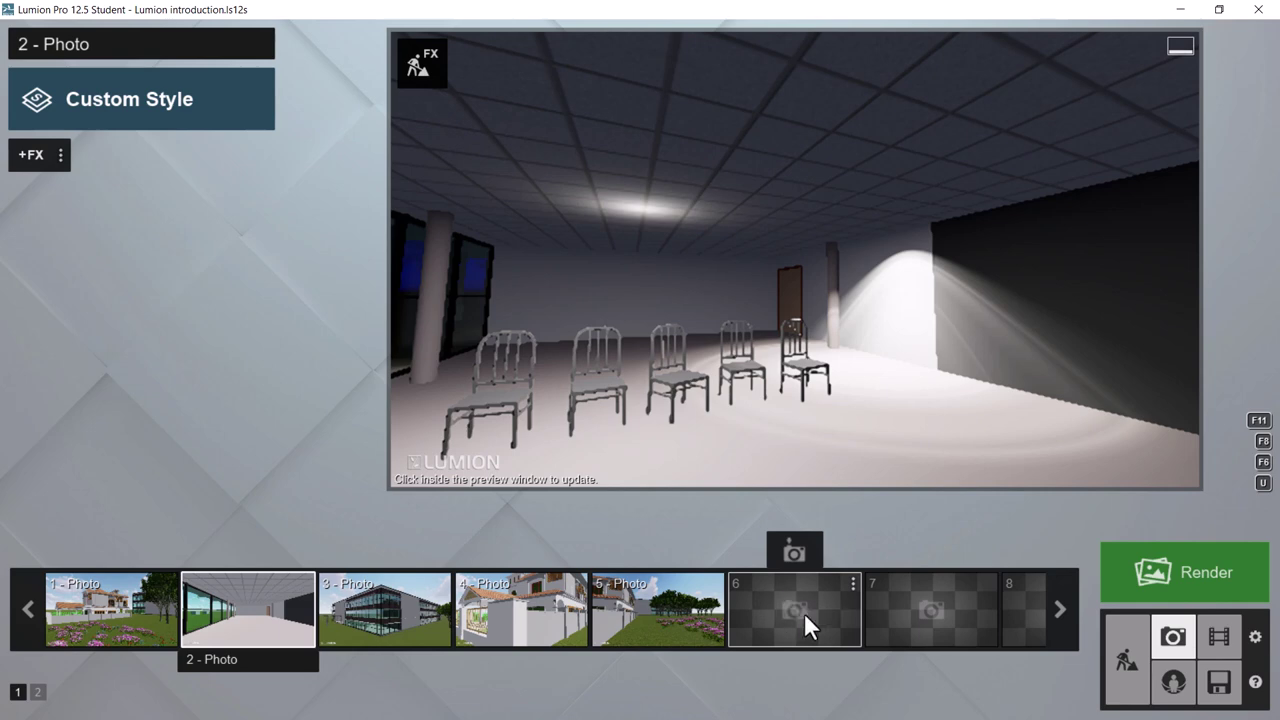
left_click(793, 548)
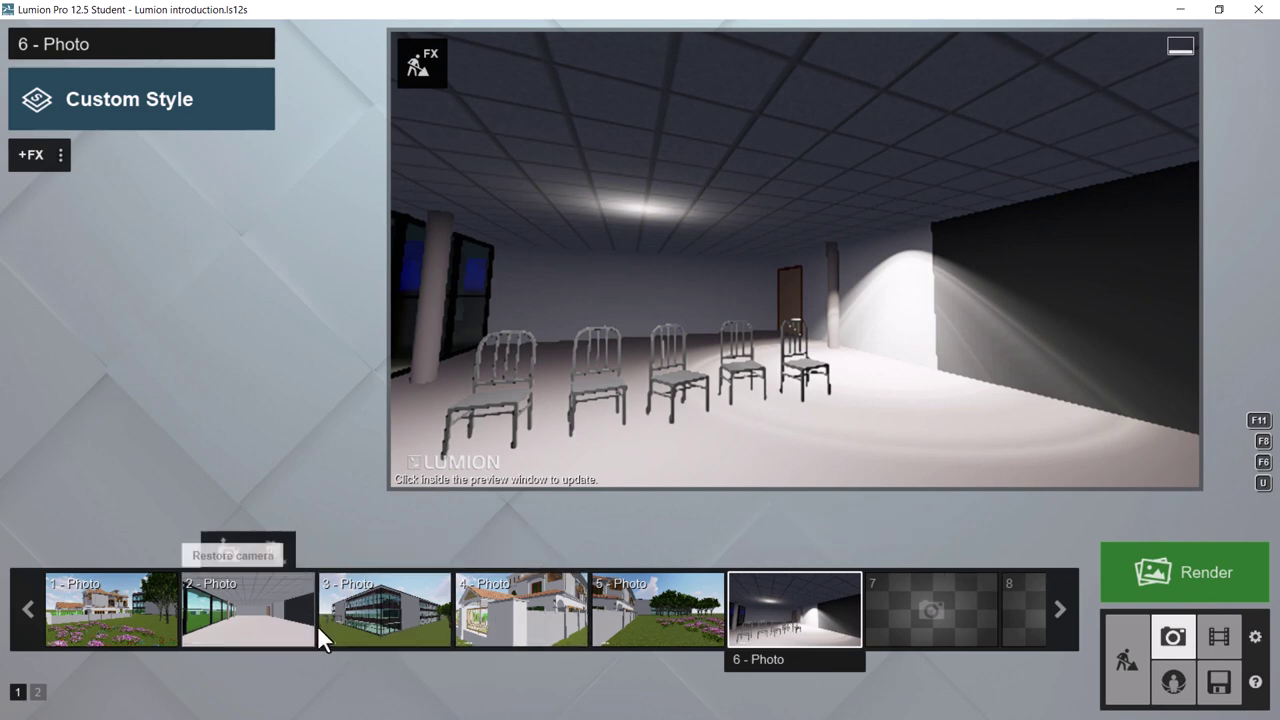
mouse_move(792, 450)
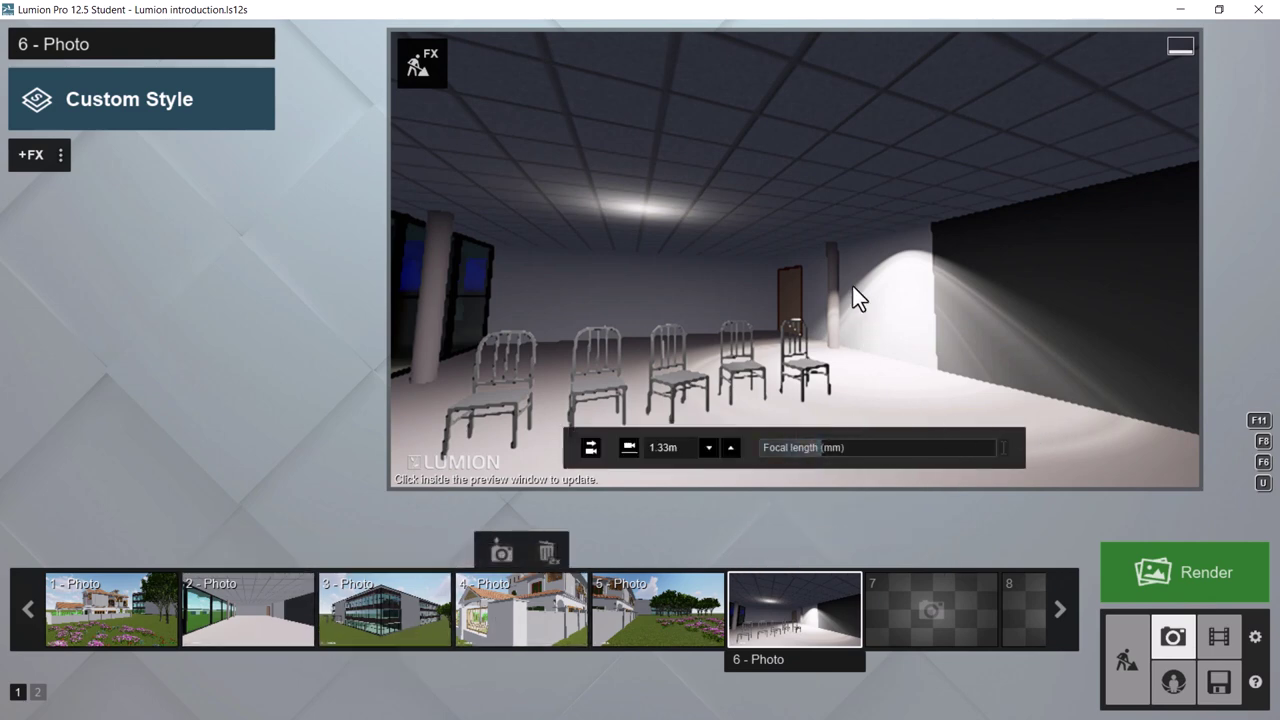
left_click(1127, 660)
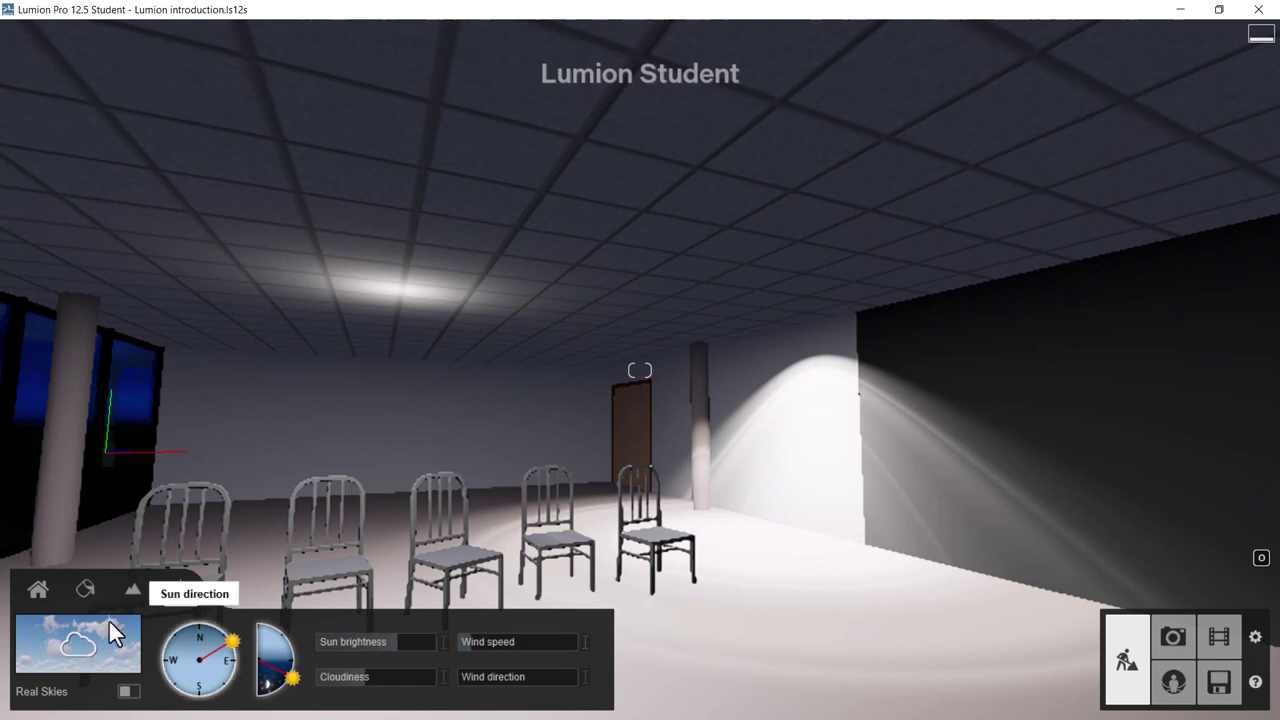
- Lower the Light Fill from the ceiling to about chair-seat height and set its brightness to 4449.3
left_click(45, 586)
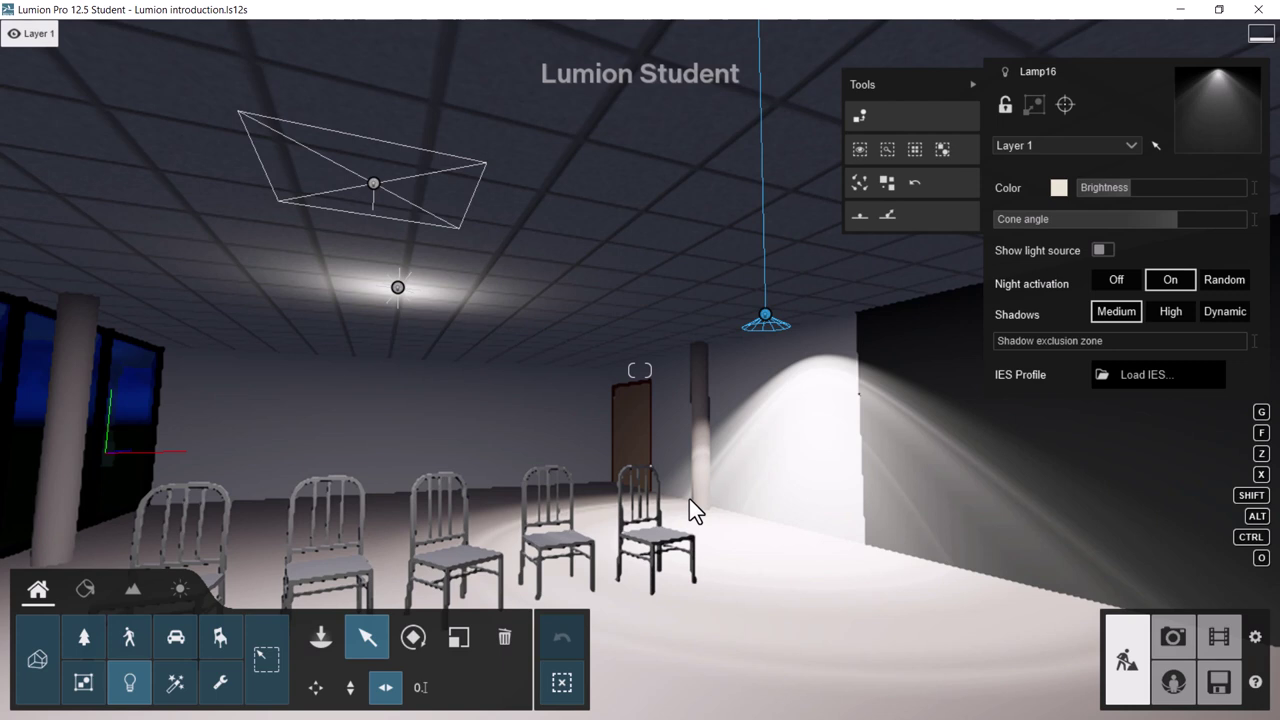
left_click(398, 290)
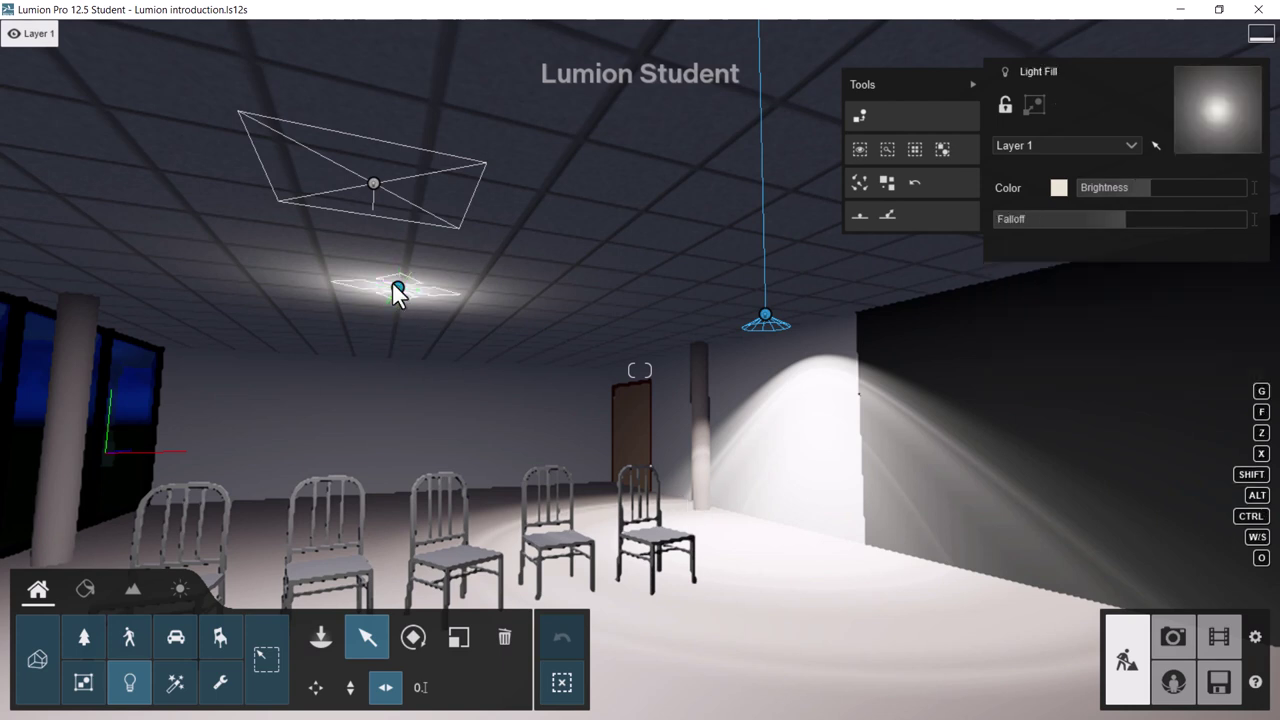
left_click(350, 687)
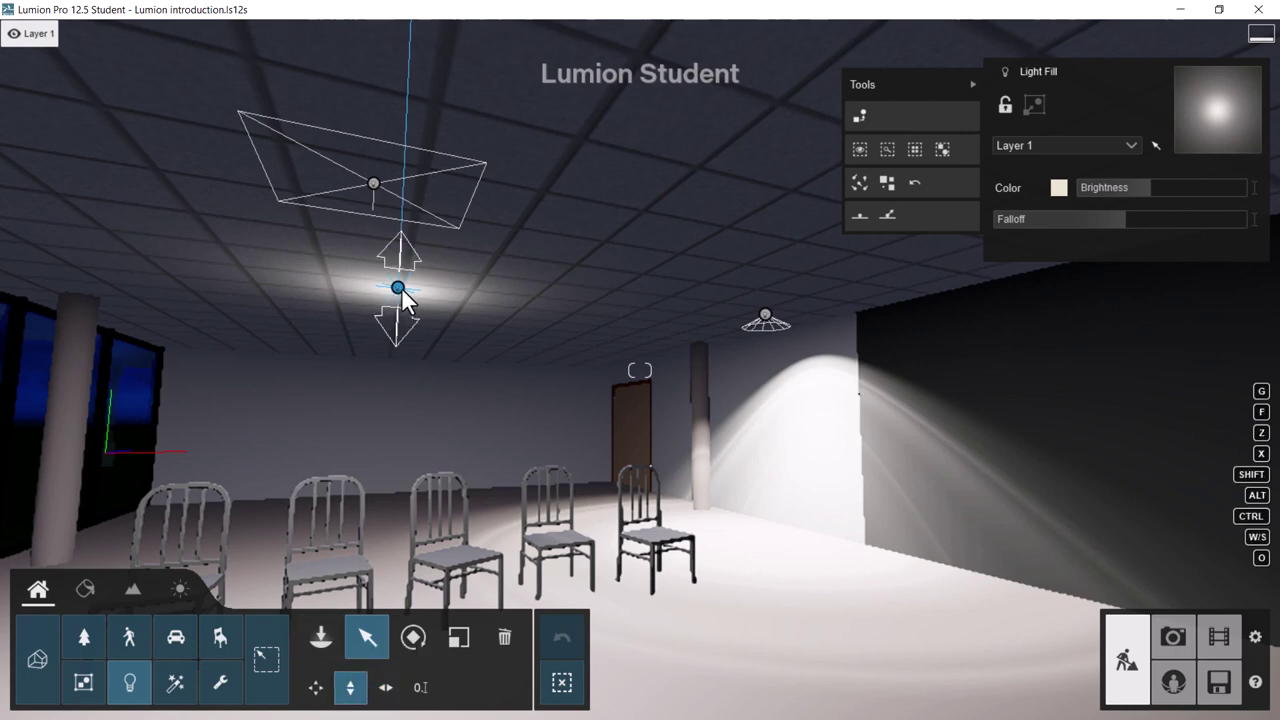
key("f")
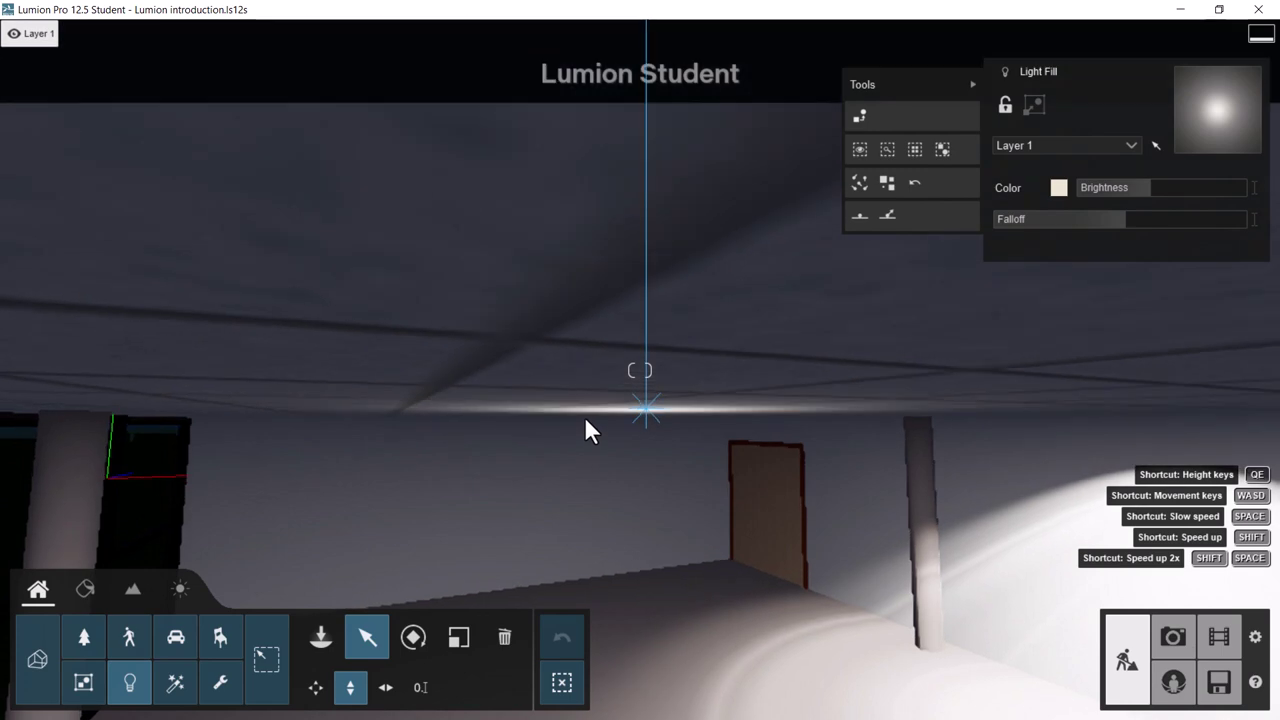
key("e")
left_click_drag(634, 298, 658, 418)
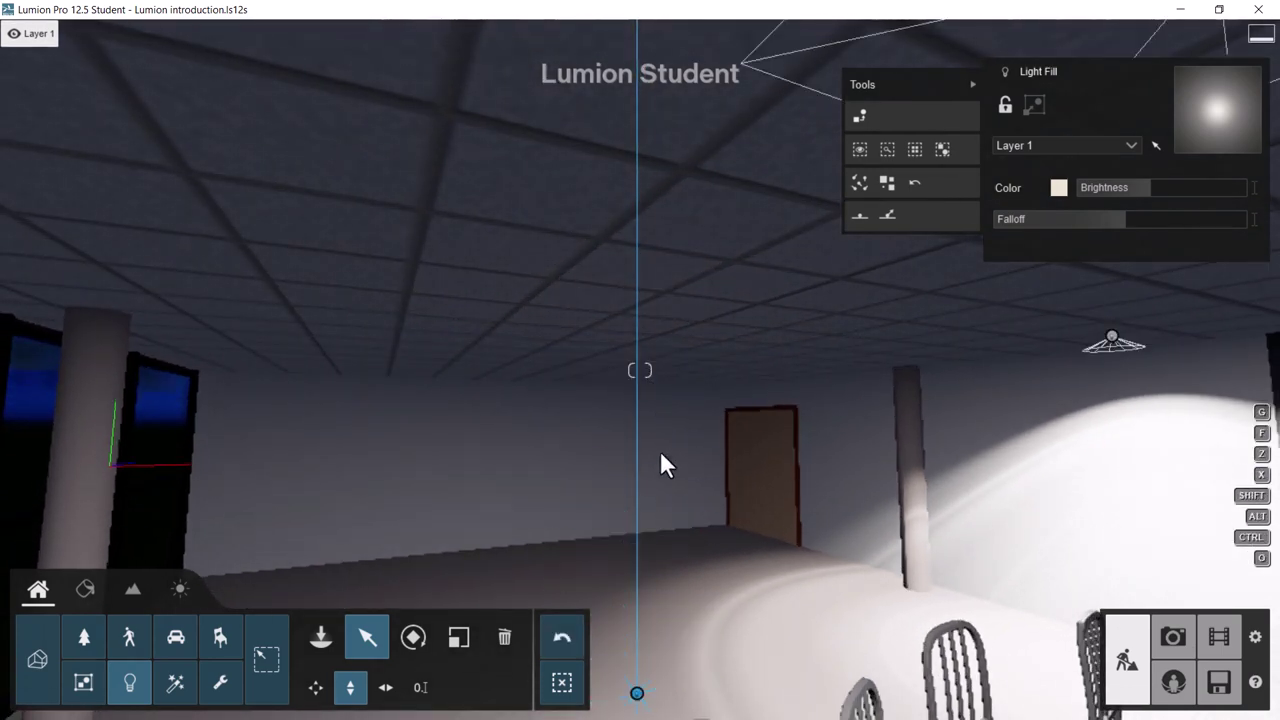
key("s")
mouse_move(638, 544)
left_mouse_down()
mouse_move(632, 573)
mouse_move(632, 560)
left_mouse_up()
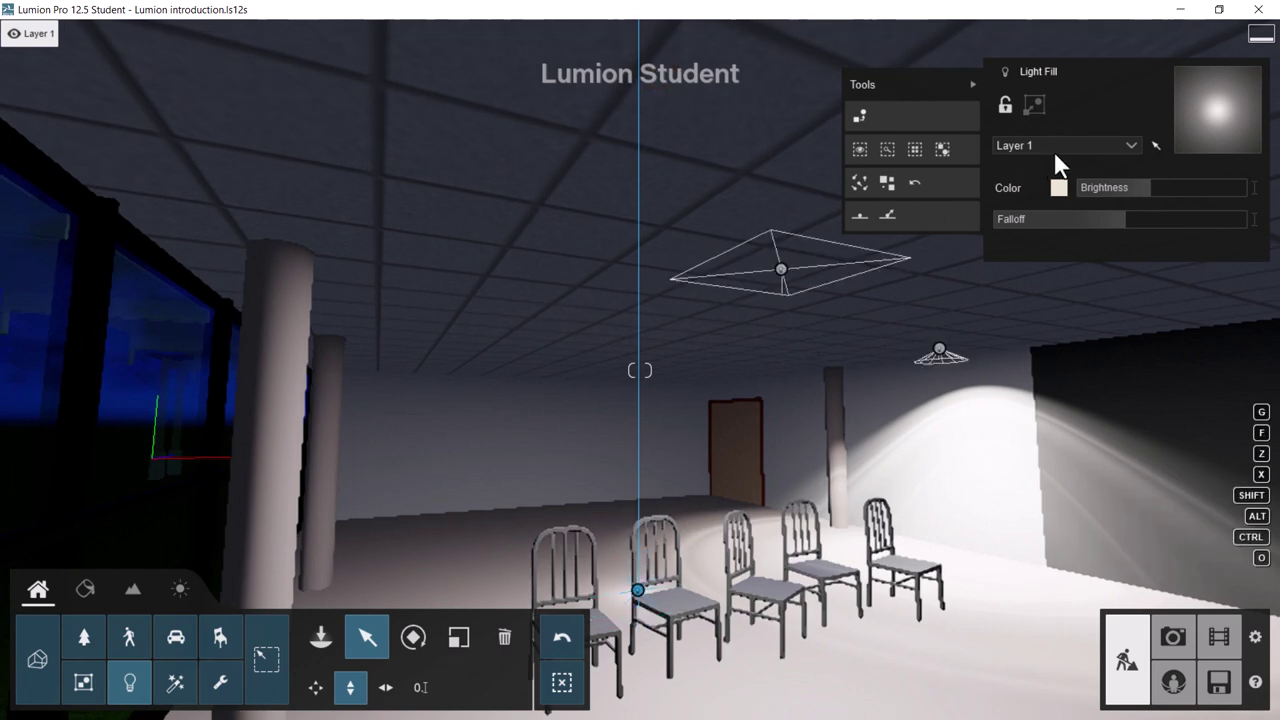
mouse_move(1128, 184)
left_click_drag(1149, 184, 1170, 189)
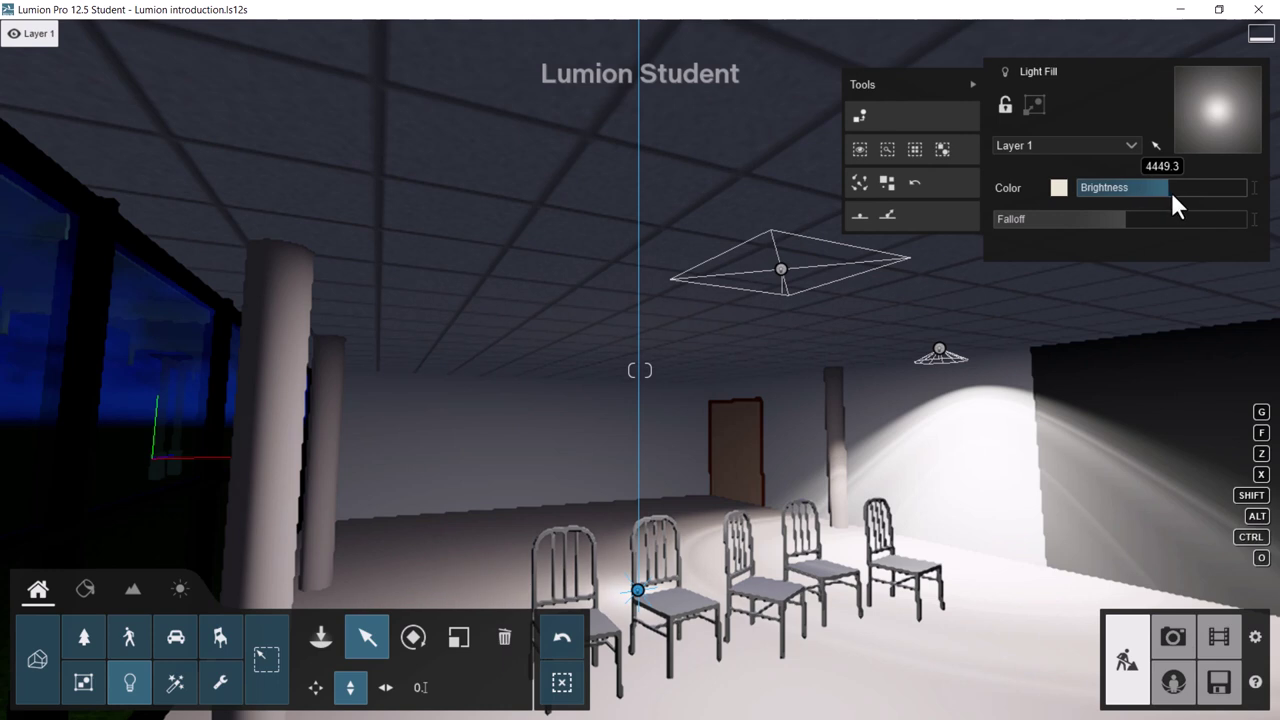
- Set the brightness of the Area Light above the chairs to 701.3 and position it slightly lower beneath the ceiling
left_click(780, 274)
mouse_move(780, 272)
left_mouse_down()
mouse_move(778, 261)
mouse_move(784, 283)
mouse_move(785, 272)
left_mouse_up()
mouse_move(1112, 186)
left_click_drag(1112, 186, 1139, 194)
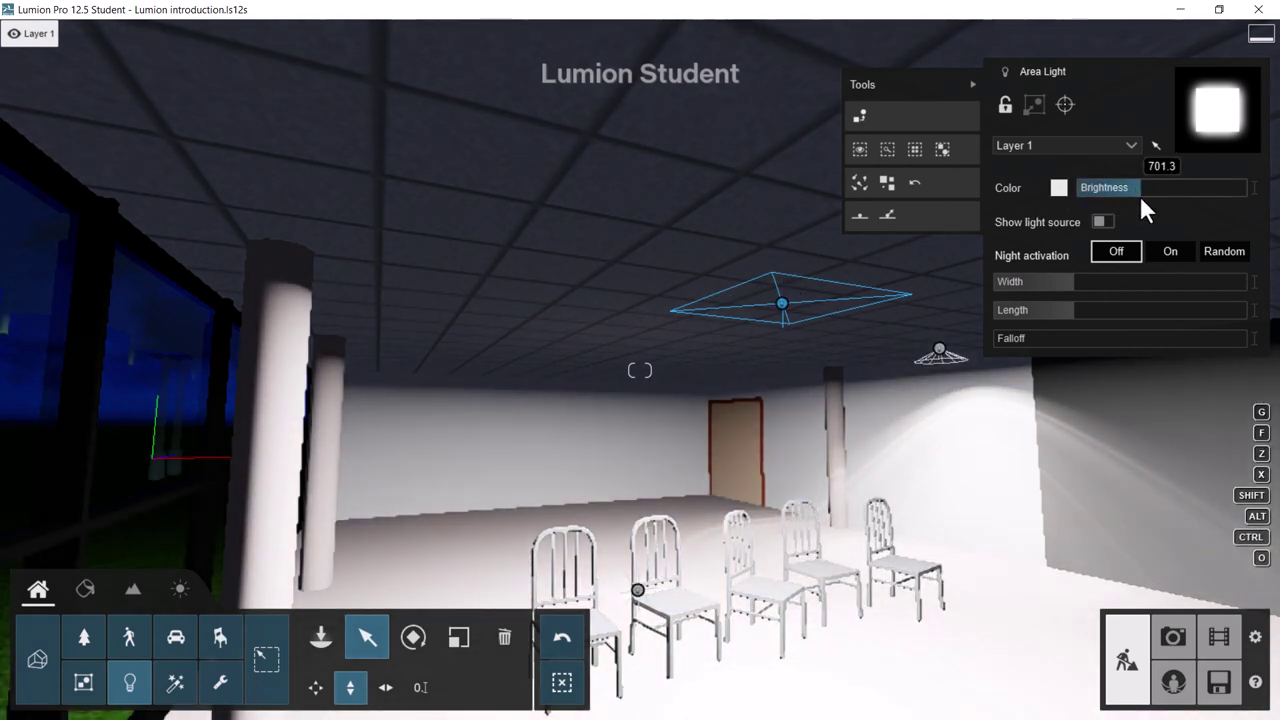
left_click_drag(784, 300, 780, 288)
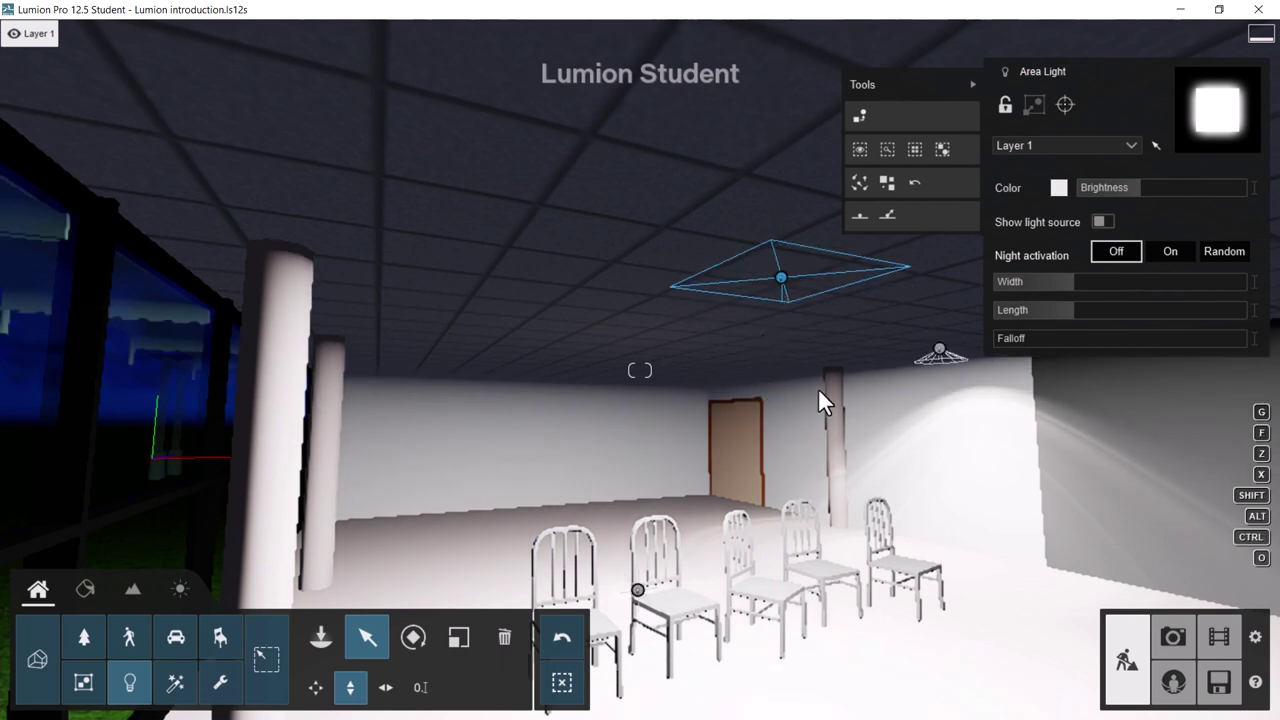
- Place another Area Light on the ceiling of the empty room one floor up and raise its brightness to about half
right_click_drag(819, 369, 792, 410)
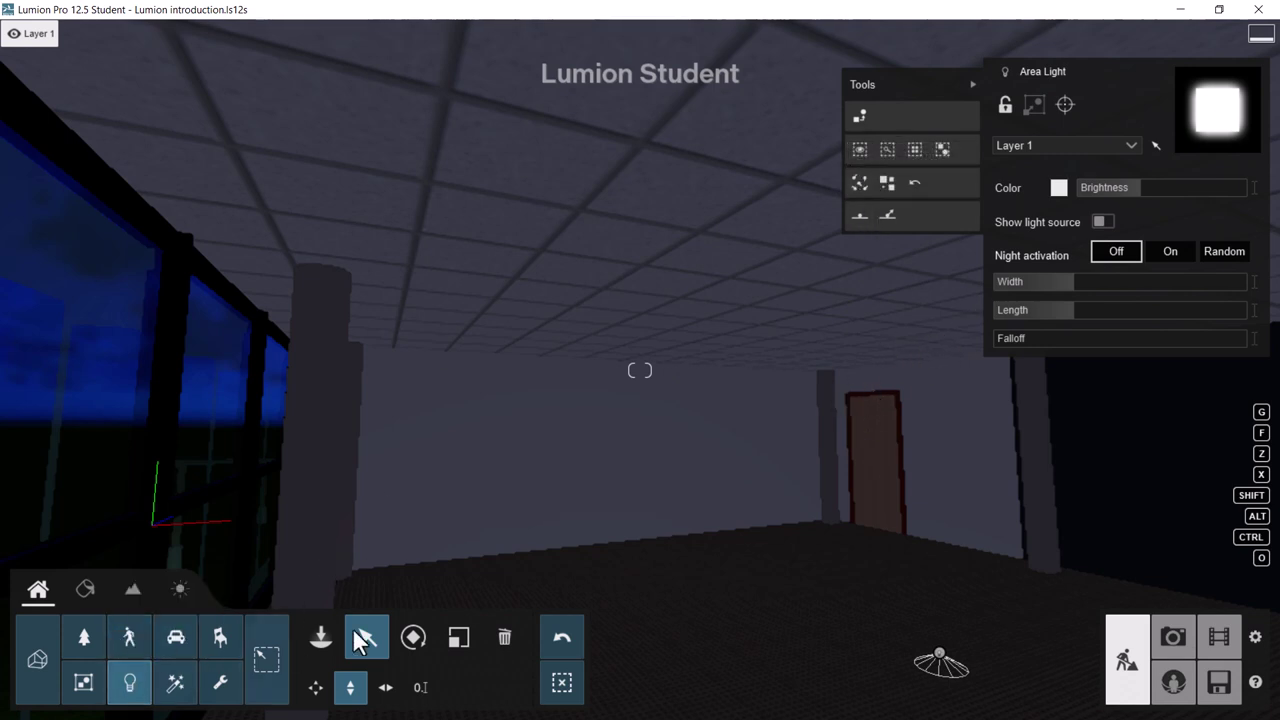
left_click(316, 632)
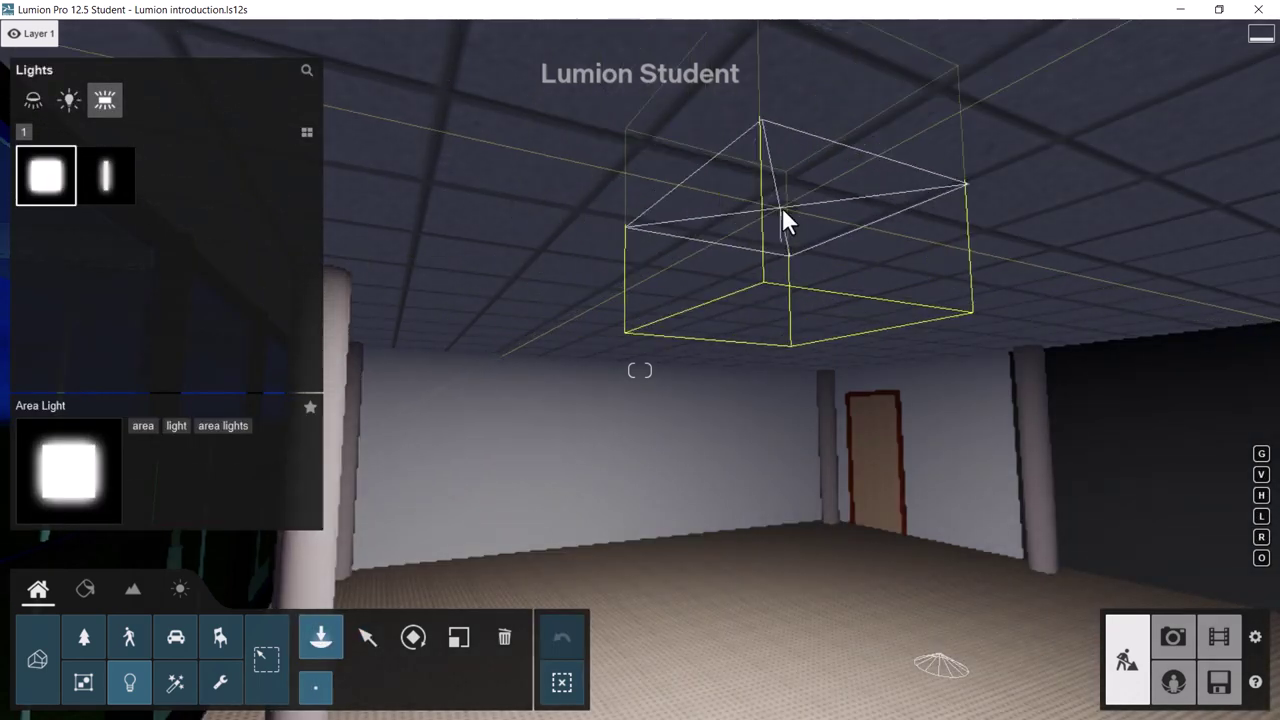
left_click(799, 209)
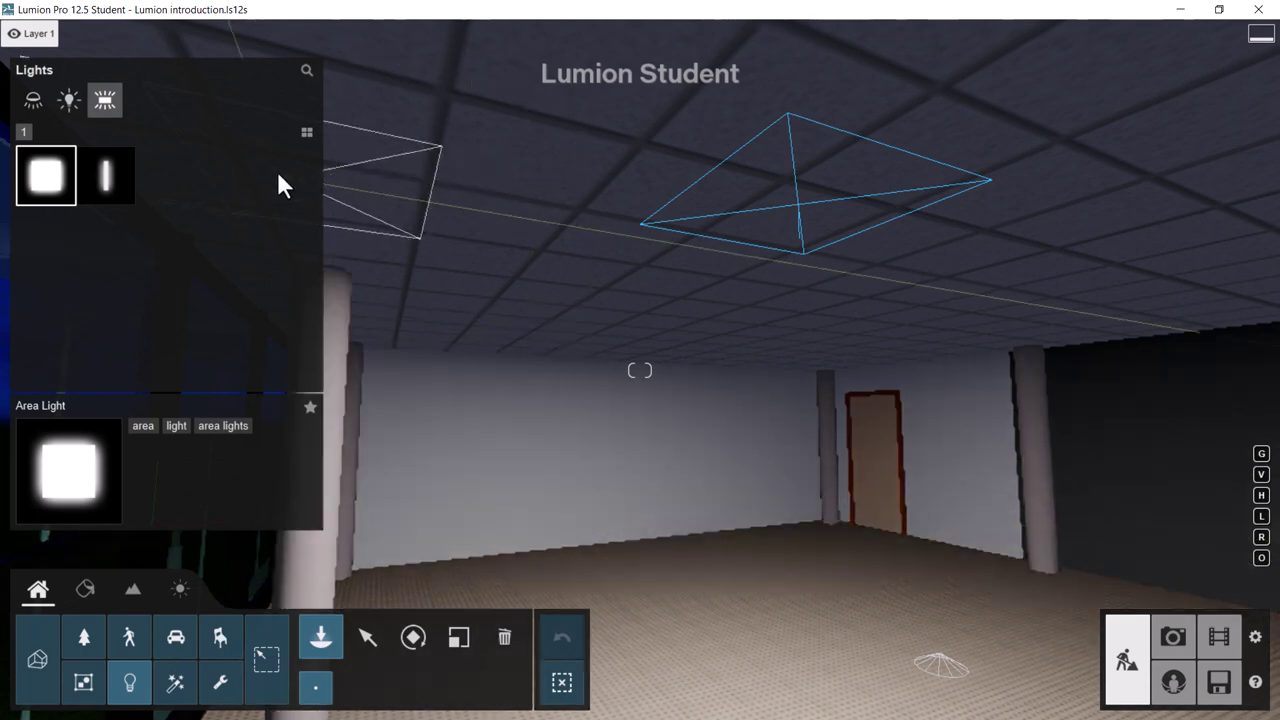
left_click(367, 637)
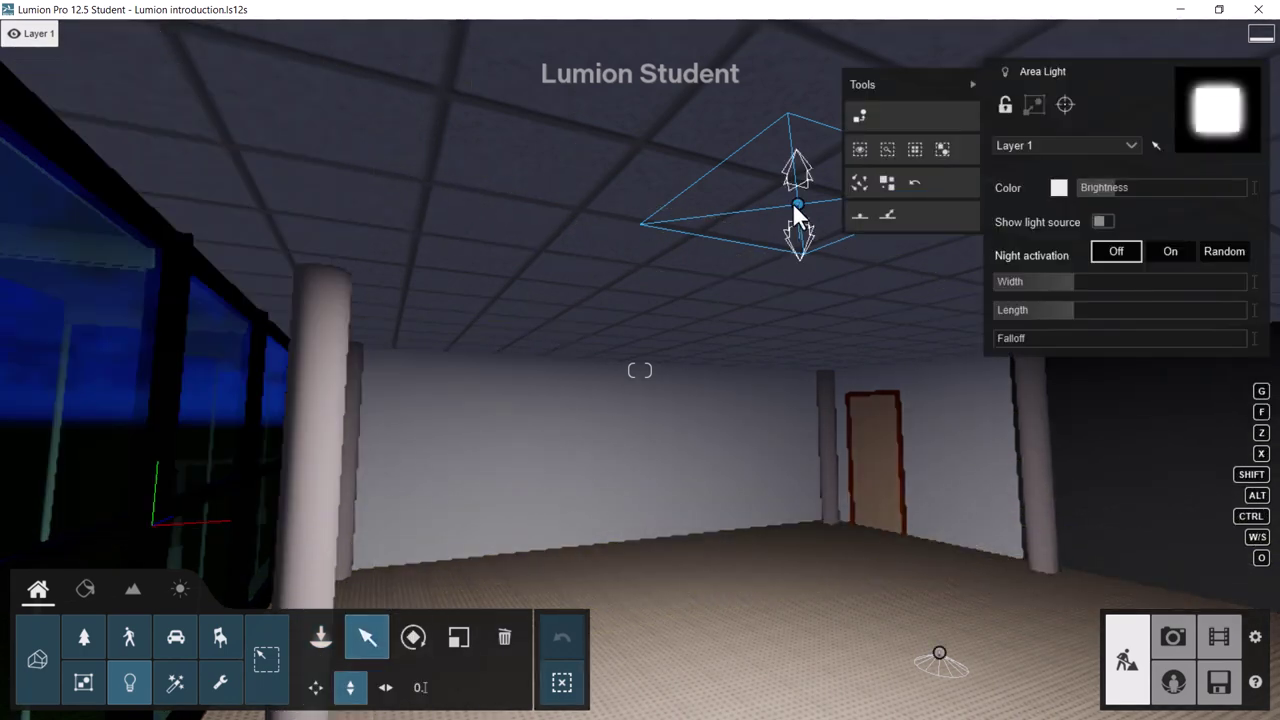
left_click_drag(1080, 187, 1140, 187)
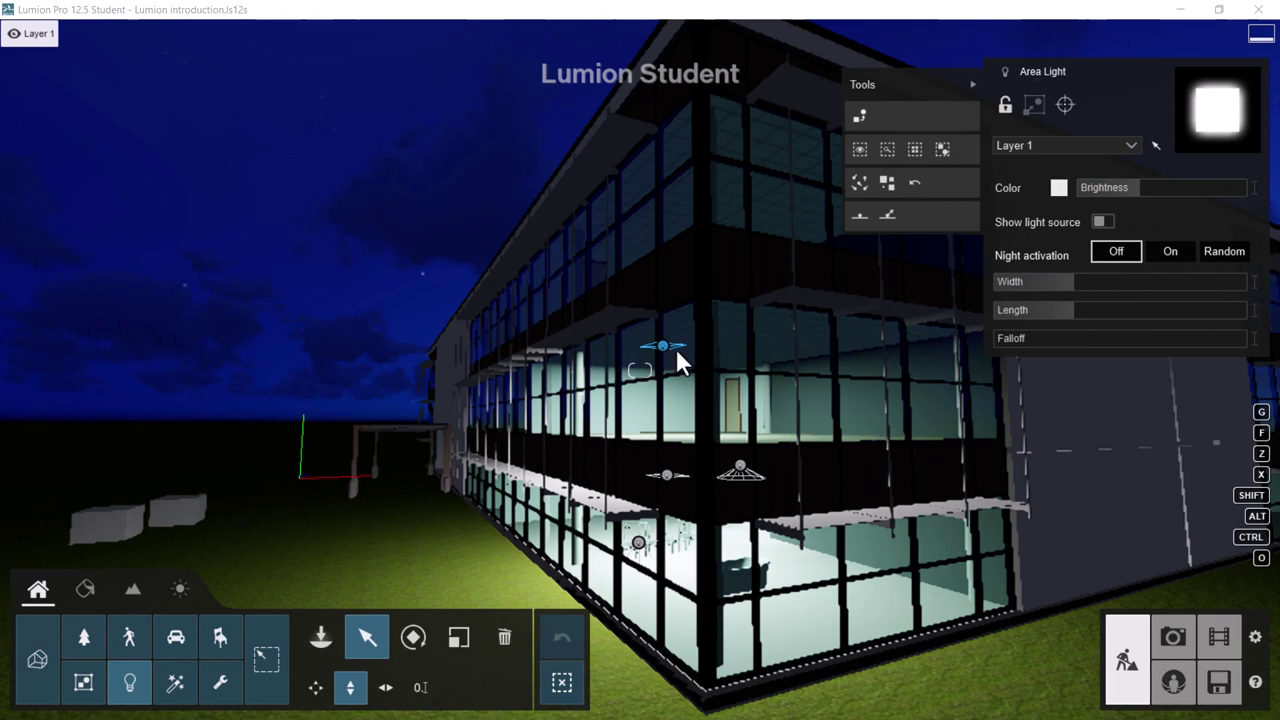
left_click_drag(1141, 194, 1170, 197)
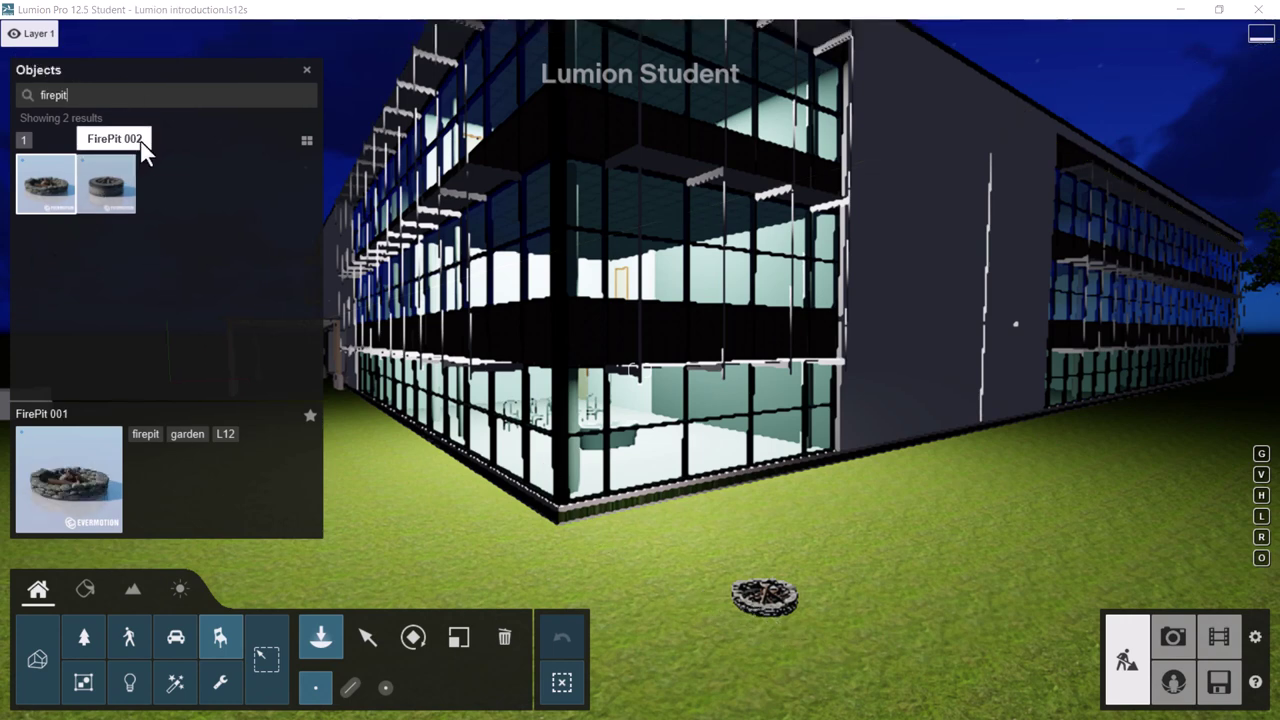
- Browse the fountain effects in the effects library with enlarged thumbnails, including the third and fourth pages
left_click_drag(110, 94, 34, 94)
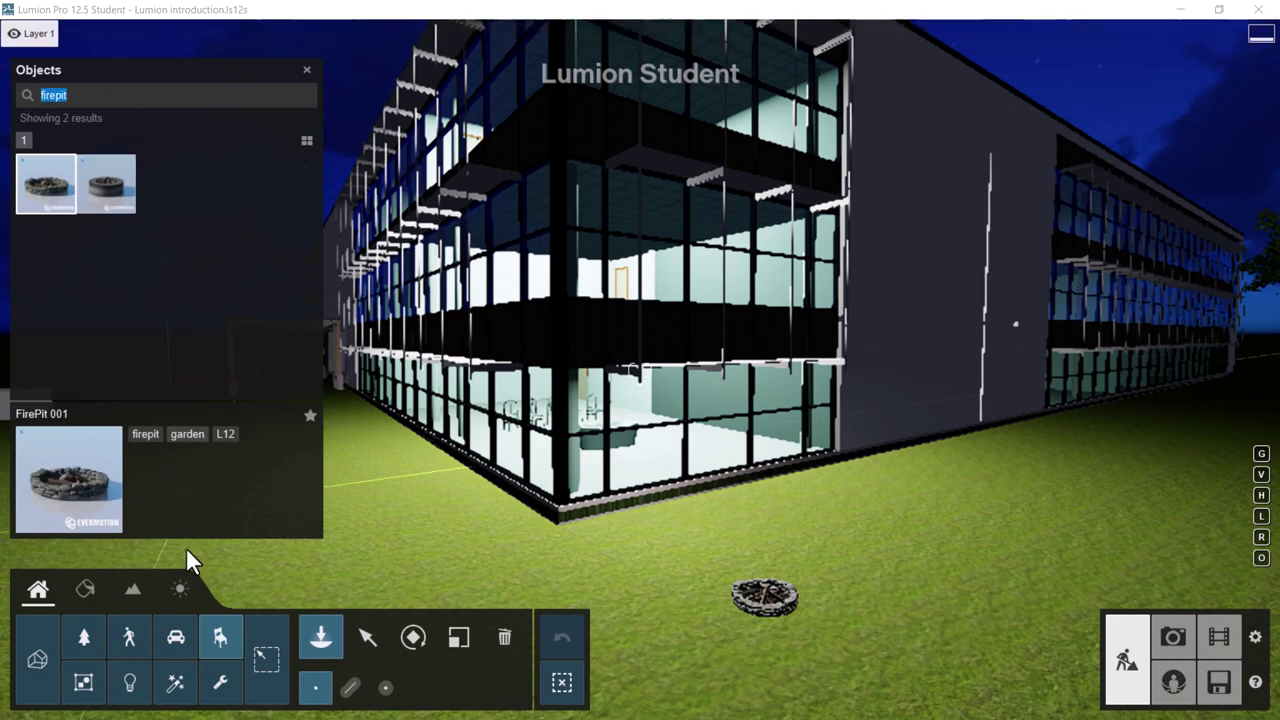
left_click(179, 682)
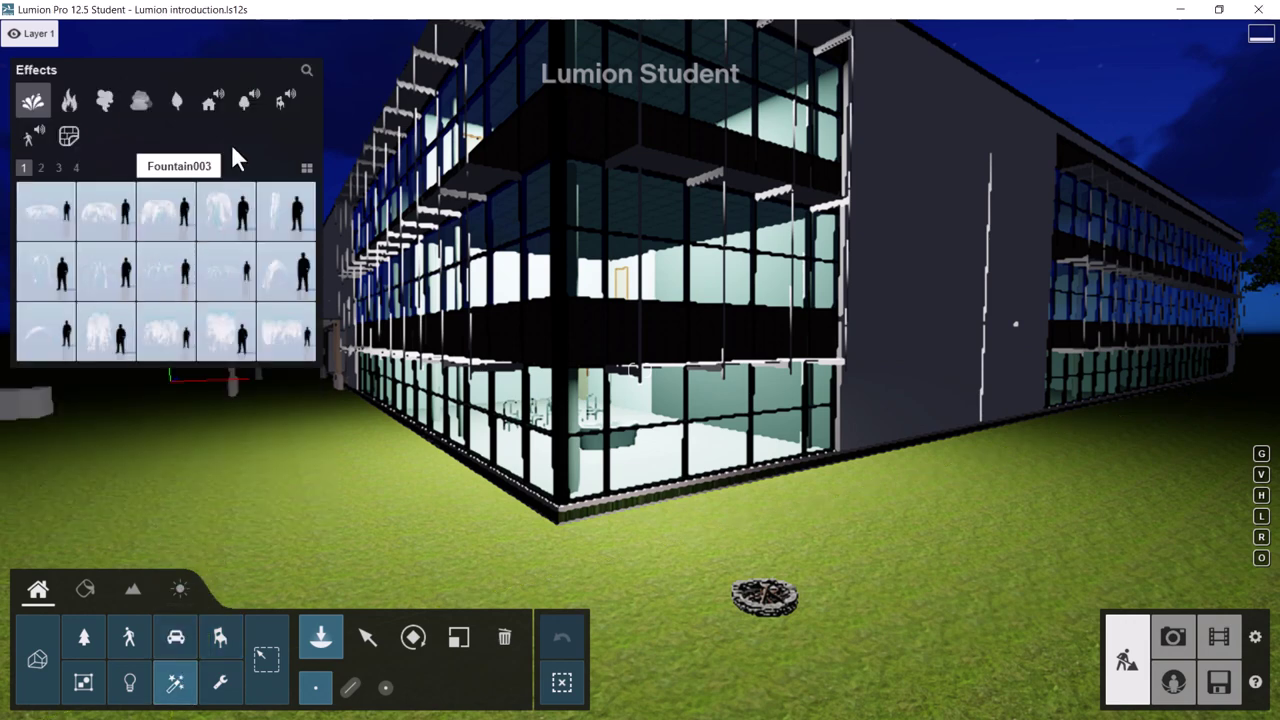
left_click(305, 166)
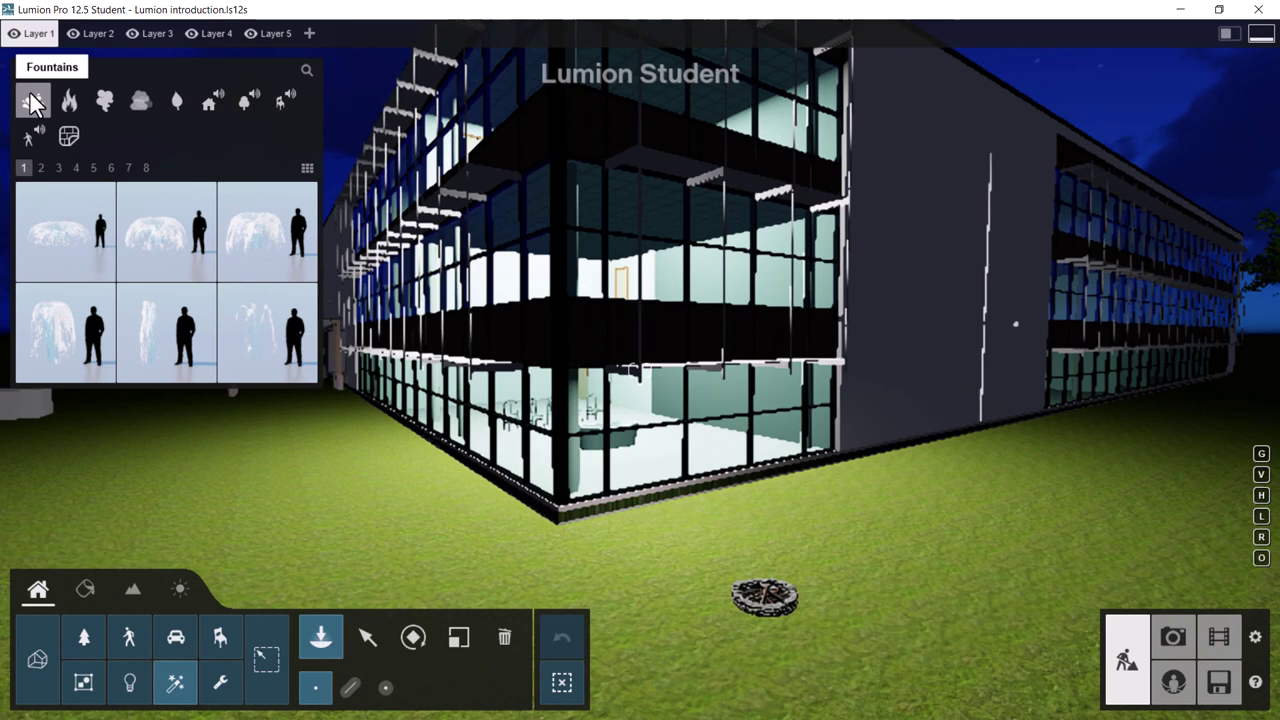
left_click(59, 168)
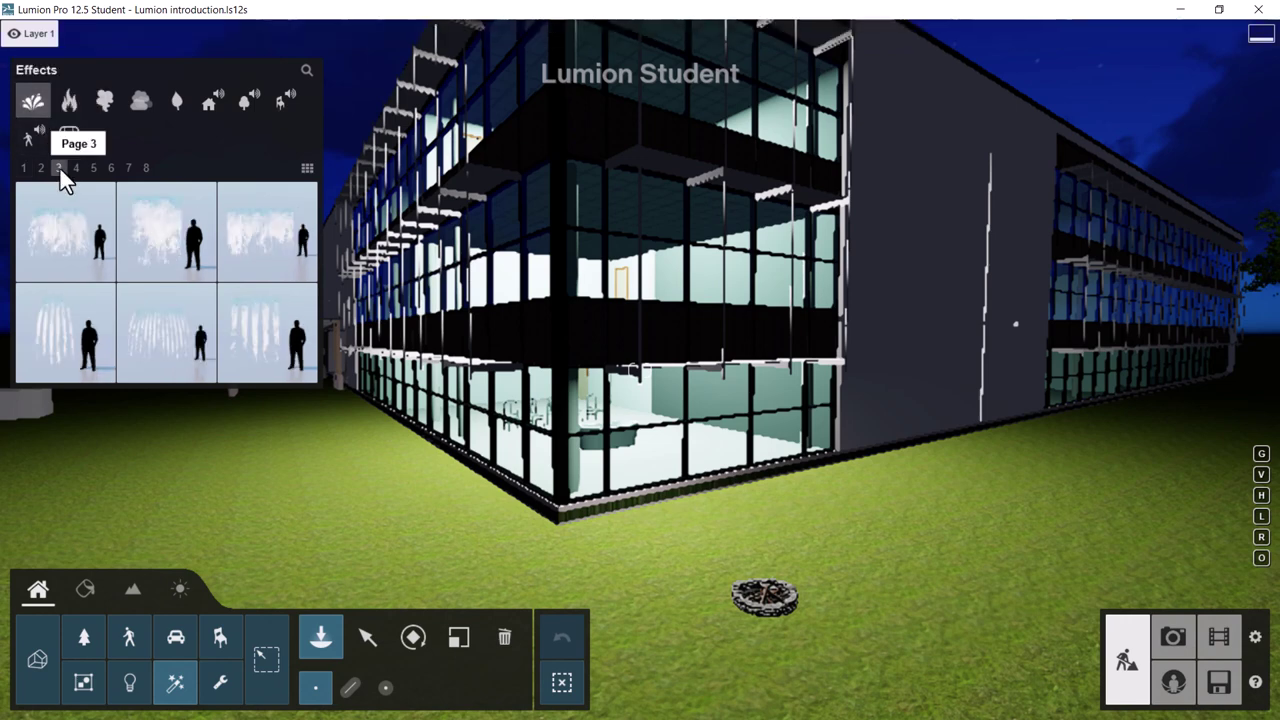
left_click(82, 167)
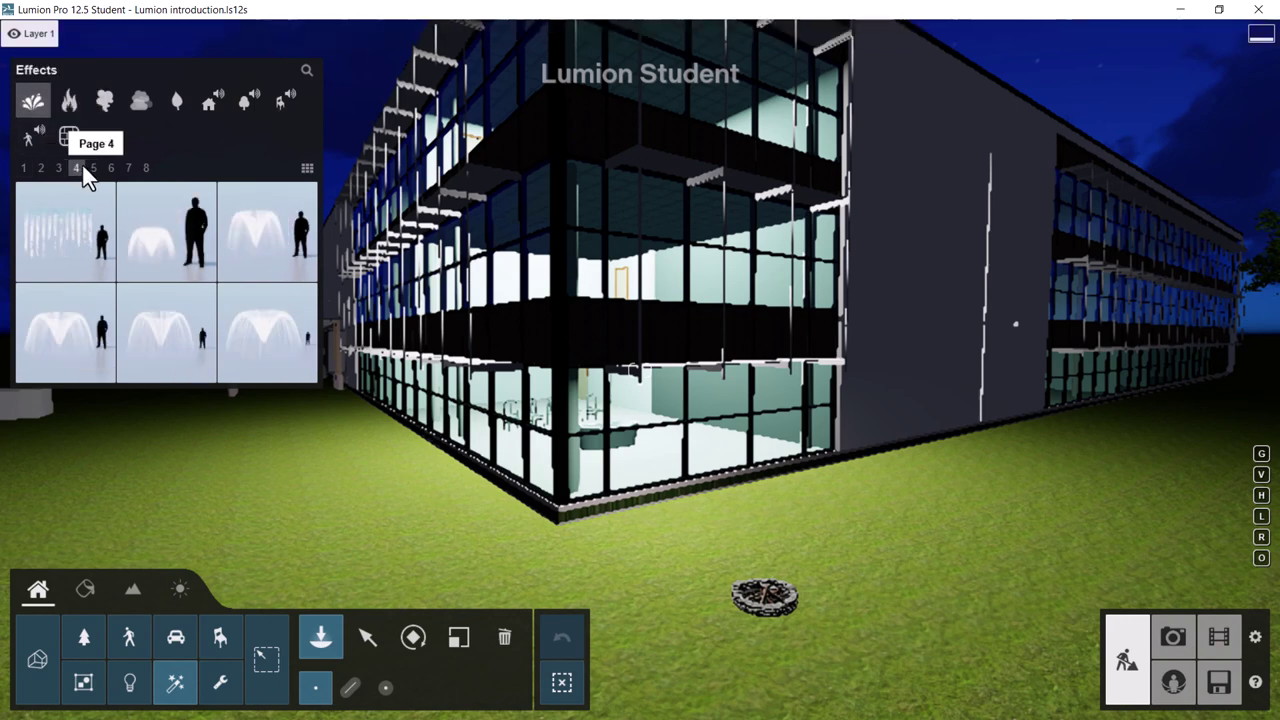
- Place a fire 01 effect in the centre of the fire pit on the lawn
left_click(70, 102)
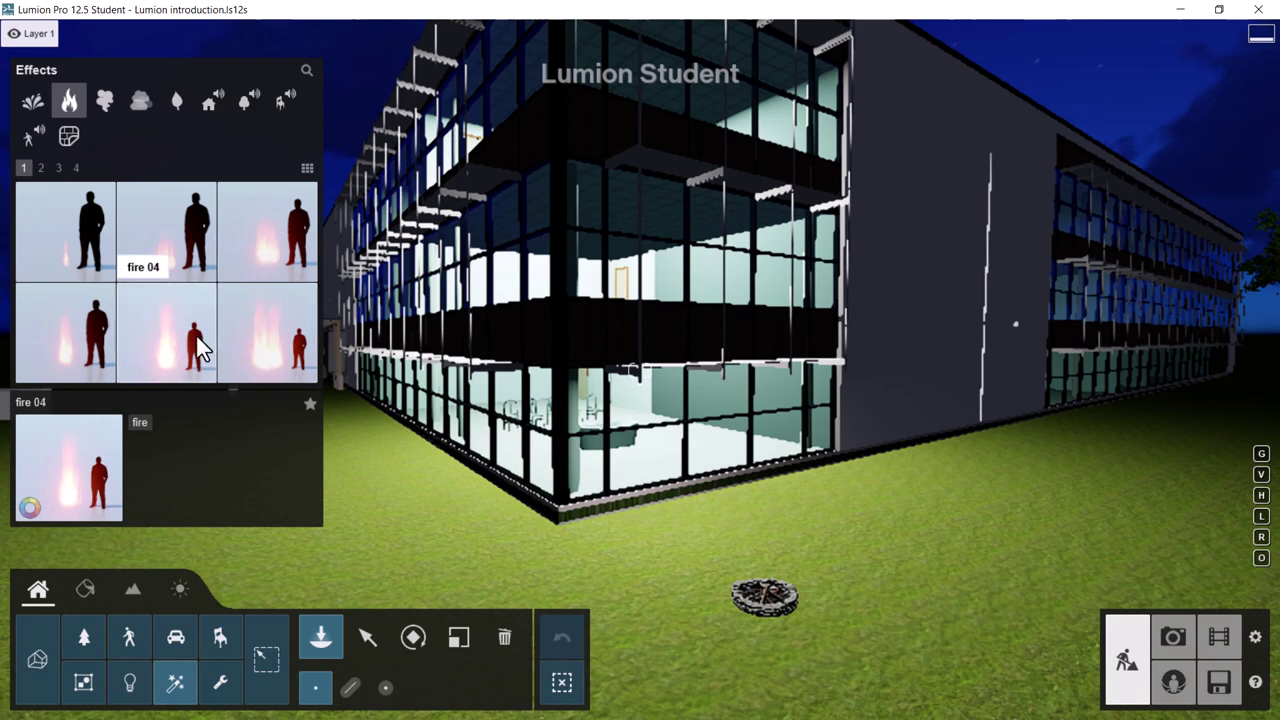
left_click(179, 259)
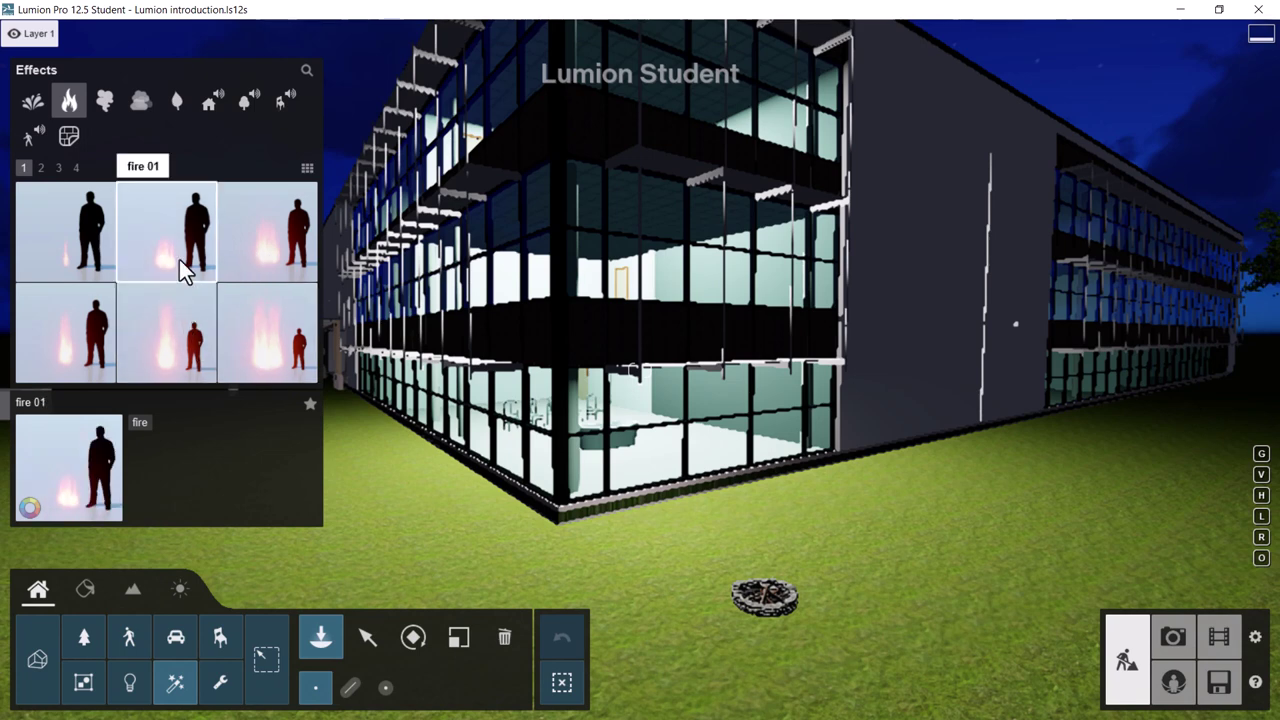
left_click(764, 593)
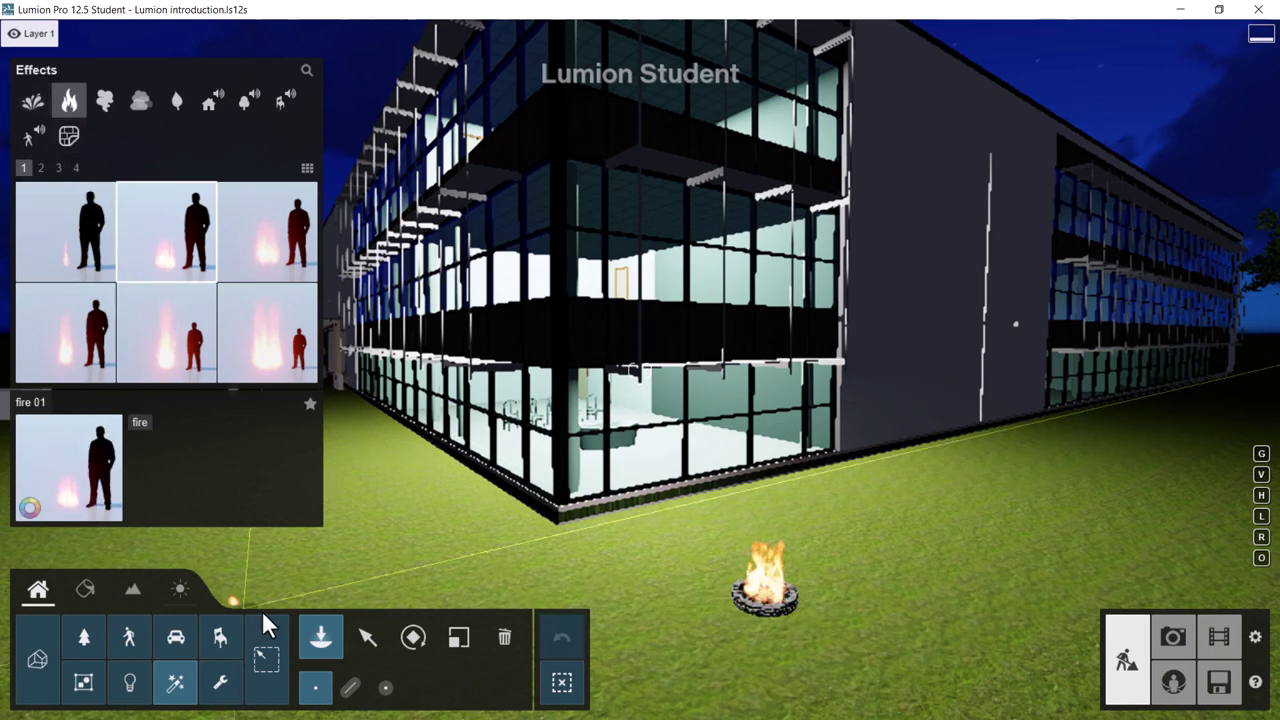
- Adjust the fire effect by slightly increasing its emitter area size and fire size while reducing its emitter spread and brightness
left_click(366, 637)
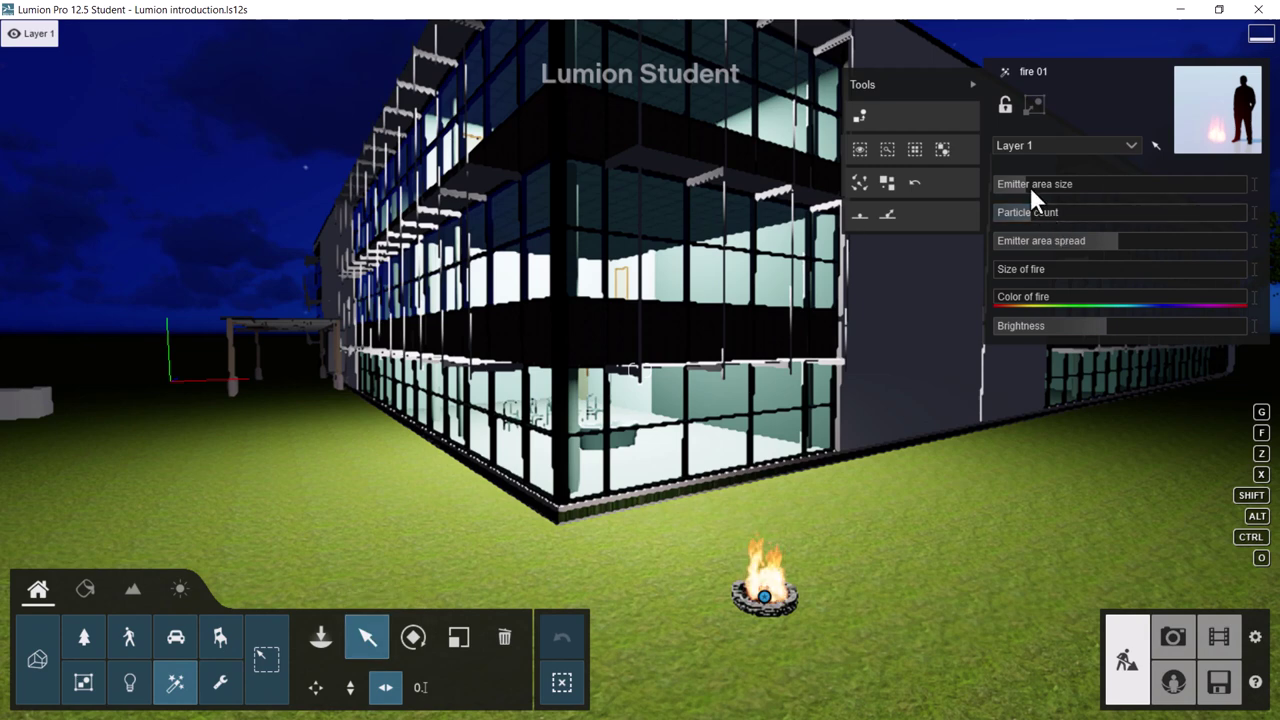
left_click_drag(1025, 177, 1030, 184)
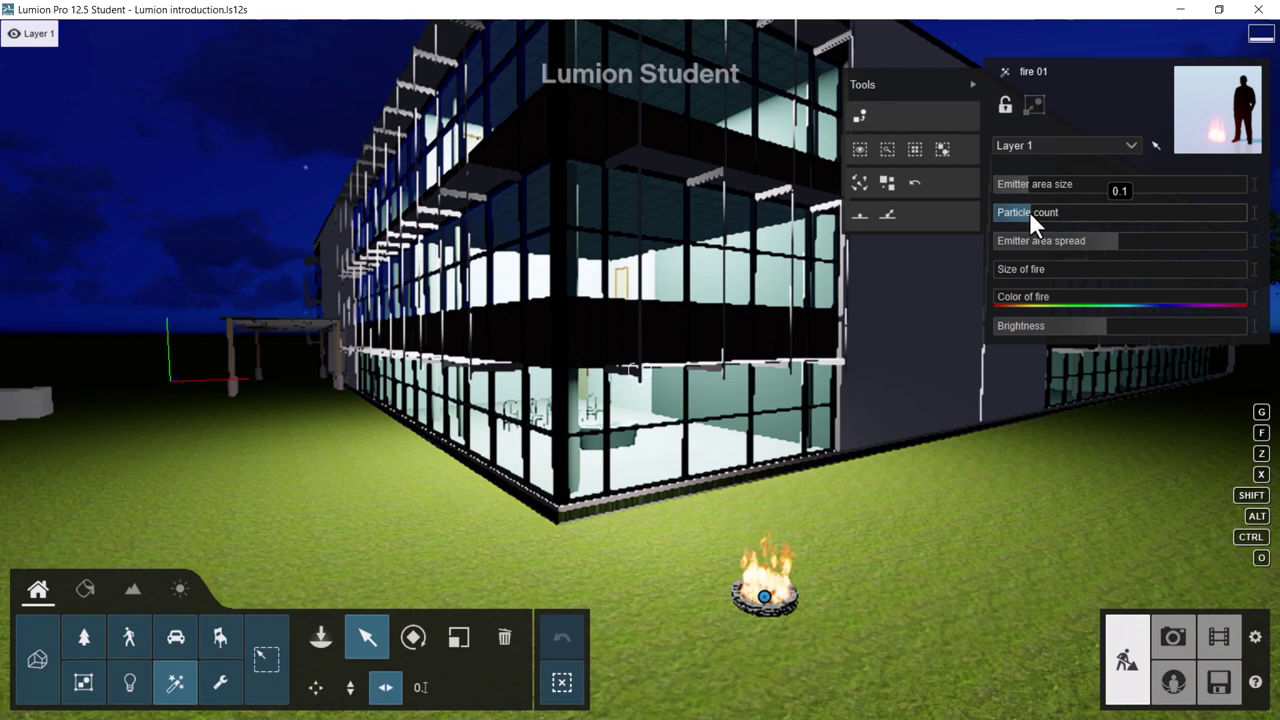
left_click_drag(1106, 242, 1088, 247)
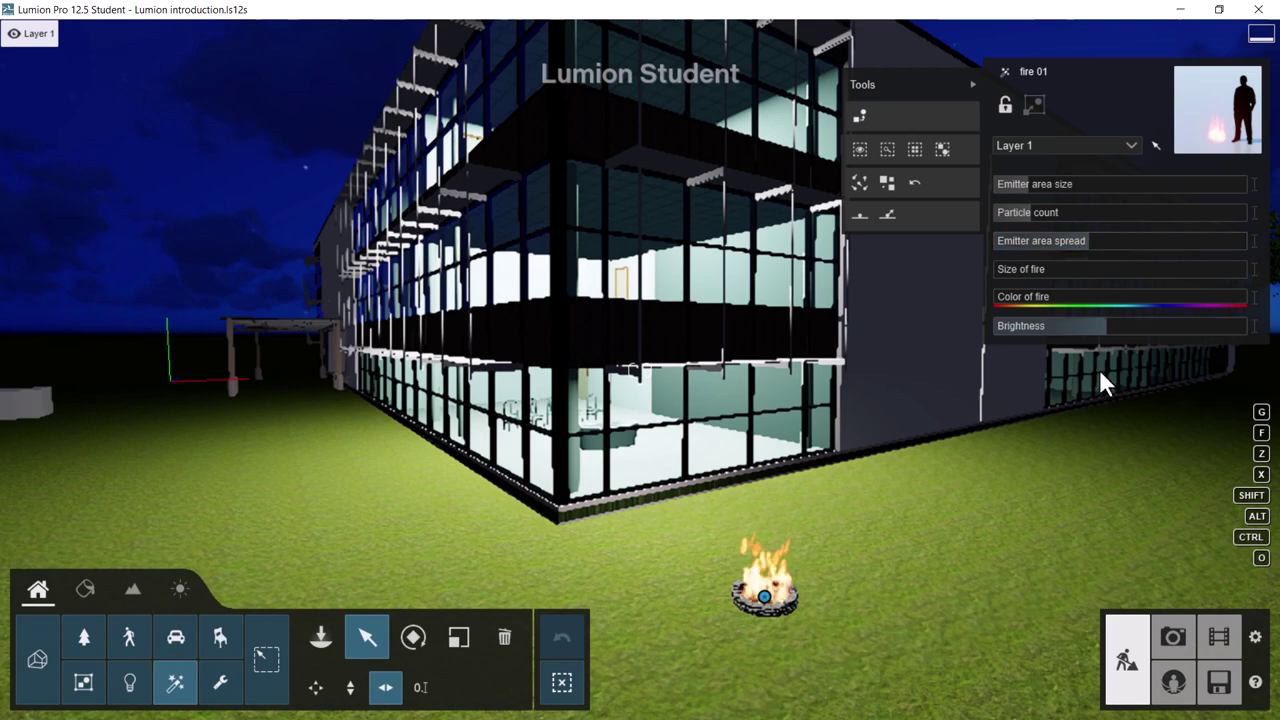
left_click_drag(1106, 326, 1080, 321)
mouse_move(1006, 268)
left_mouse_down()
mouse_move(1052, 271)
mouse_move(1013, 270)
left_mouse_up()
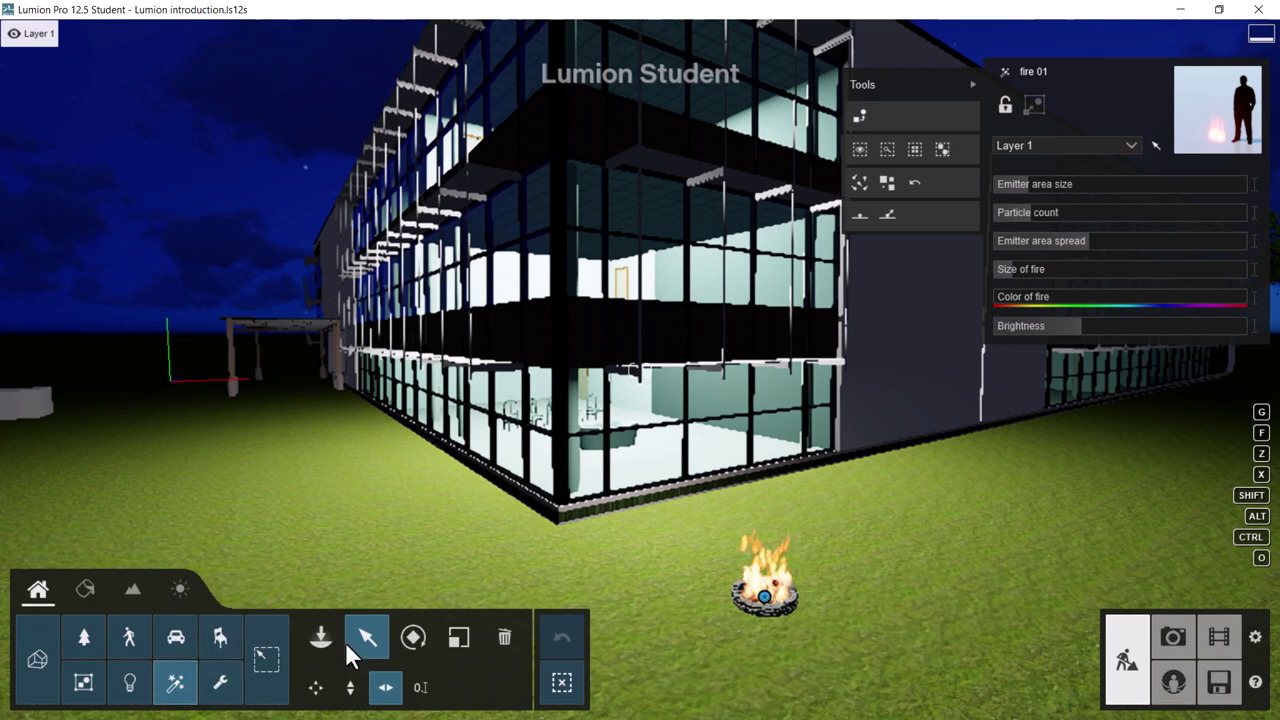
left_click(265, 655)
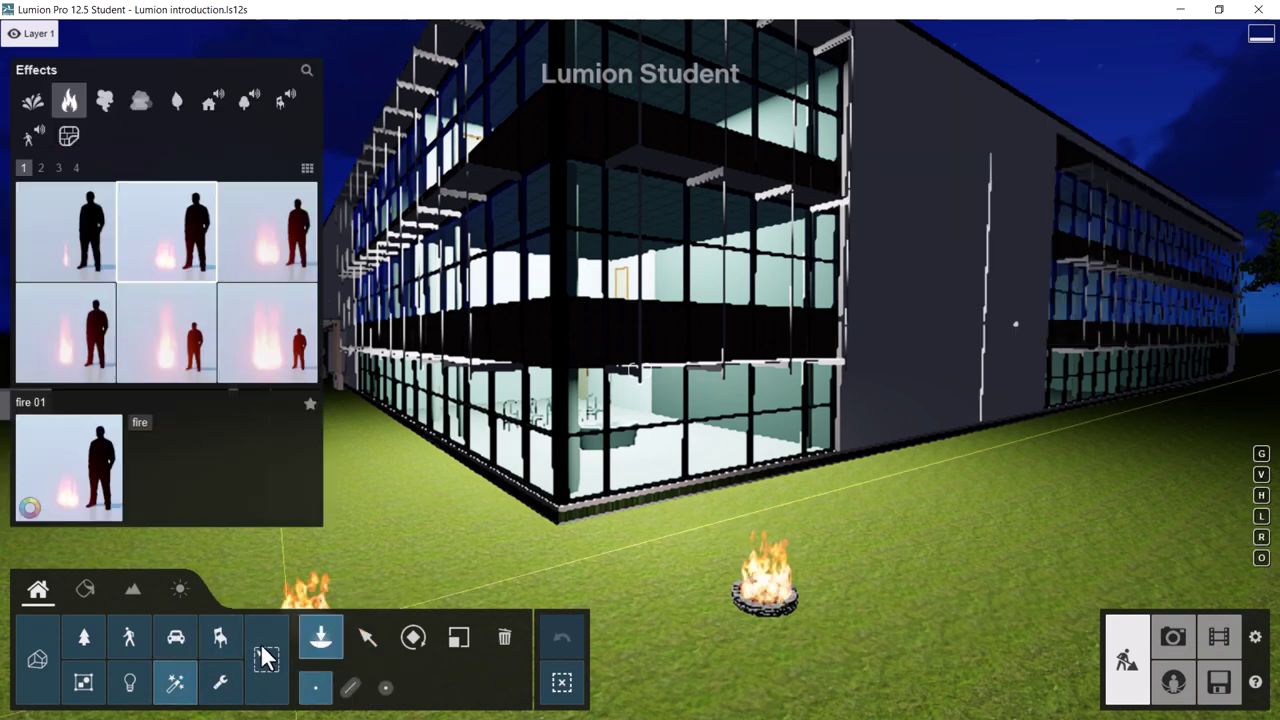
- Place a smoke 01 effect over the flames in the fire pit
left_click(112, 98)
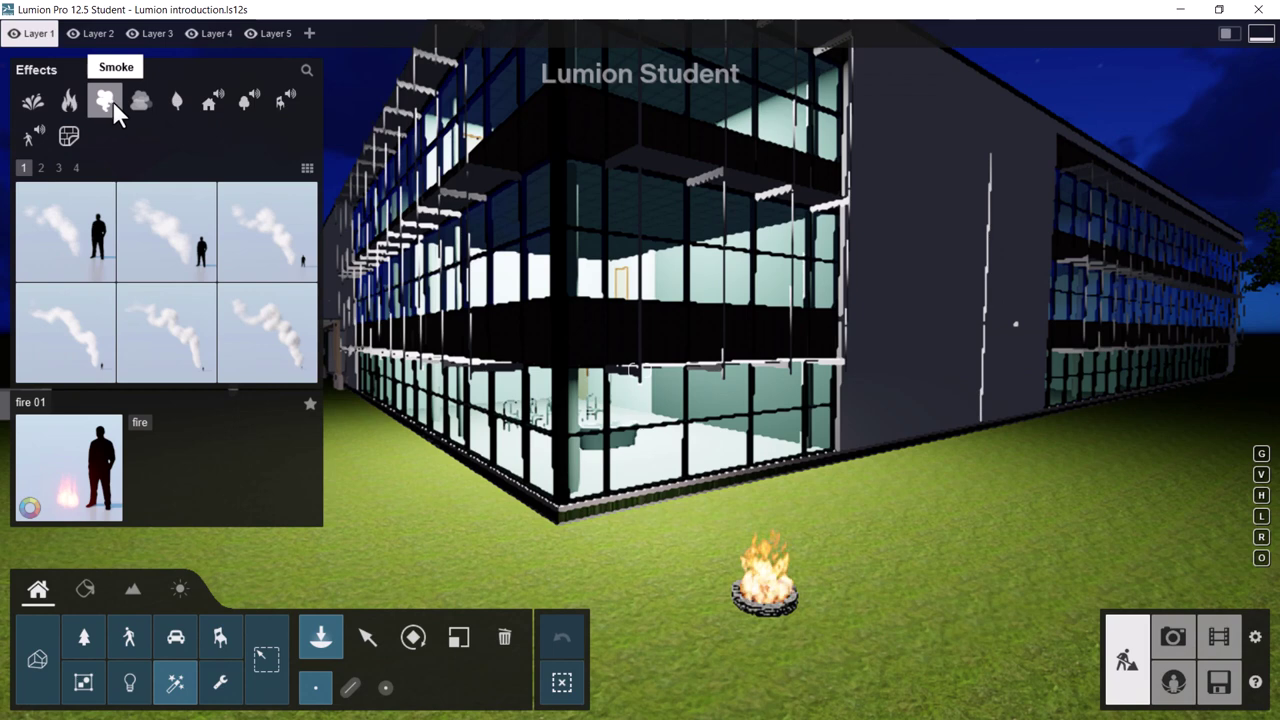
left_click(83, 242)
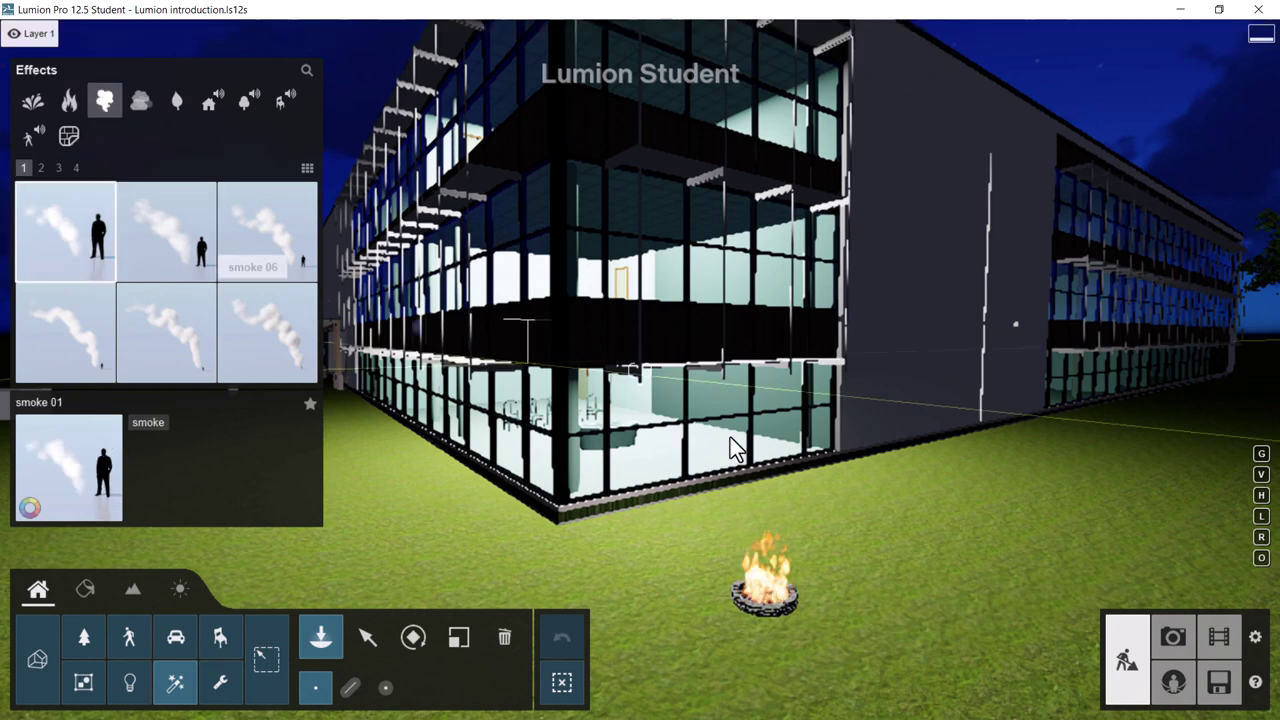
left_click(769, 583)
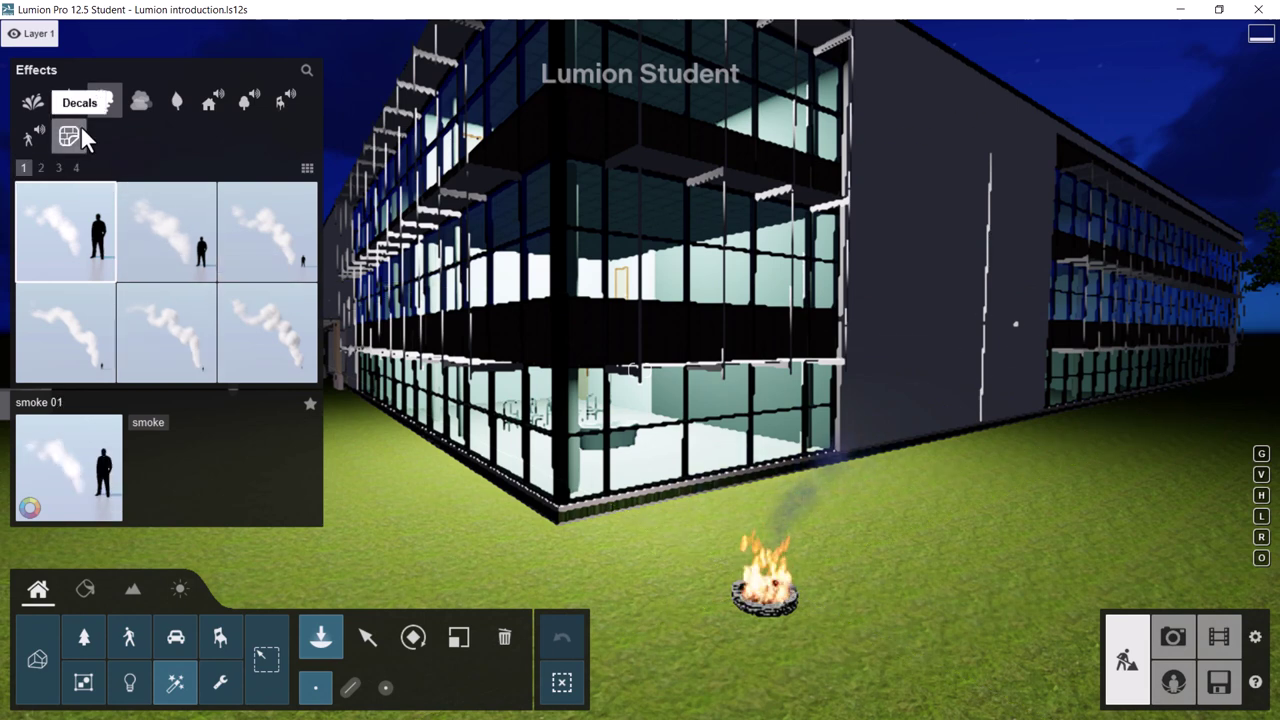
- Increase the column size and particle size of the smoke rising from the fire pit
left_click(367, 638)
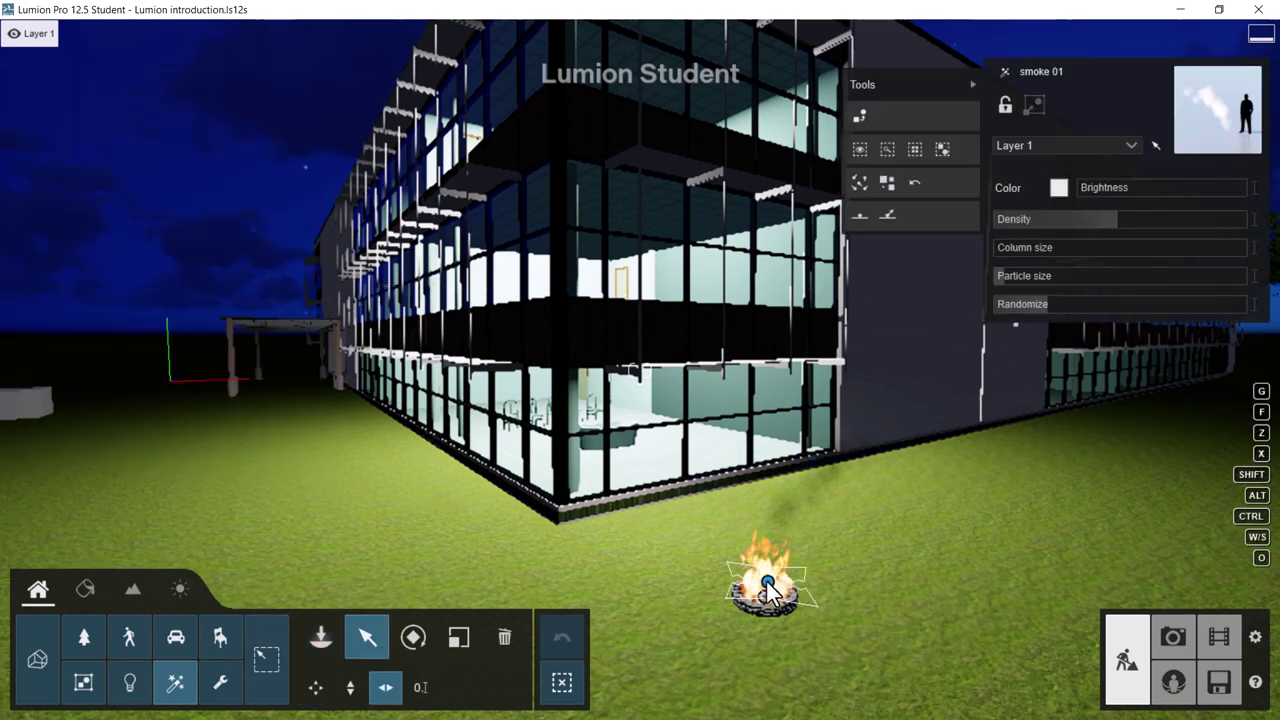
mouse_move(1018, 270)
left_mouse_down()
mouse_move(1034, 276)
mouse_move(1008, 248)
left_mouse_up()
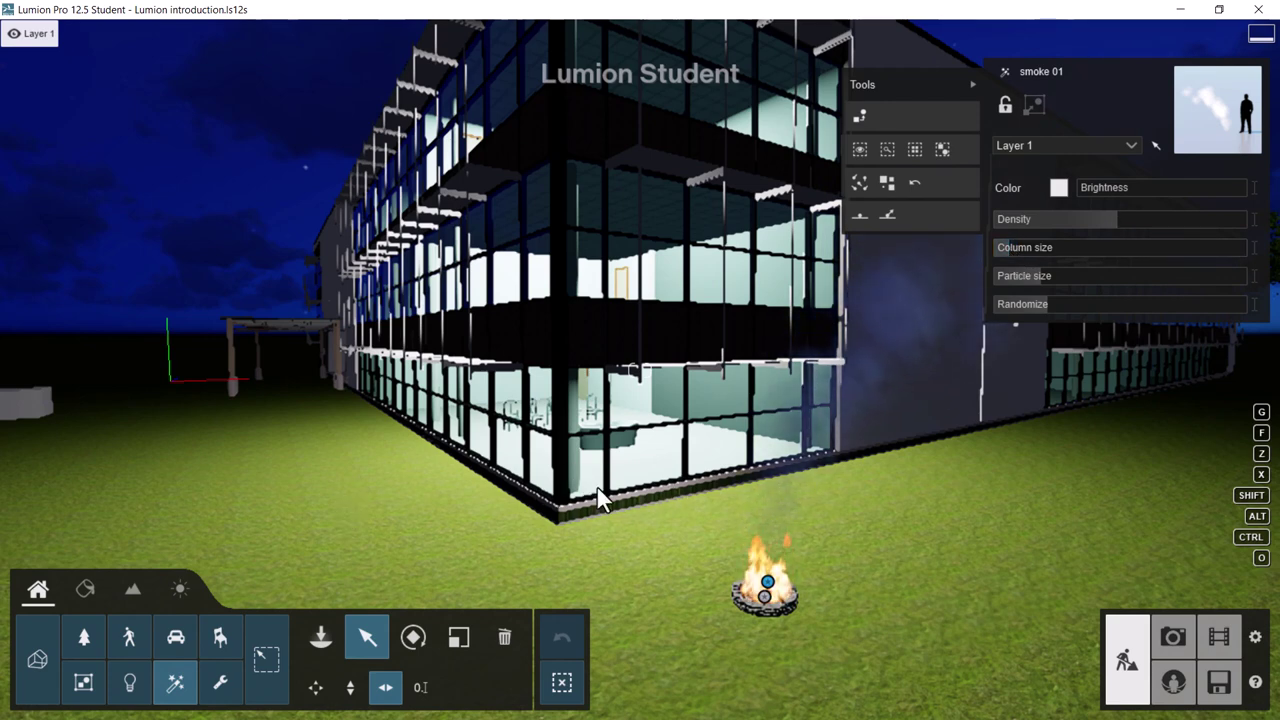
left_click(1257, 64)
left_click(205, 345)
- Browse the fog, leaves and decal effects, going through all three pages of decals
left_click(105, 102)
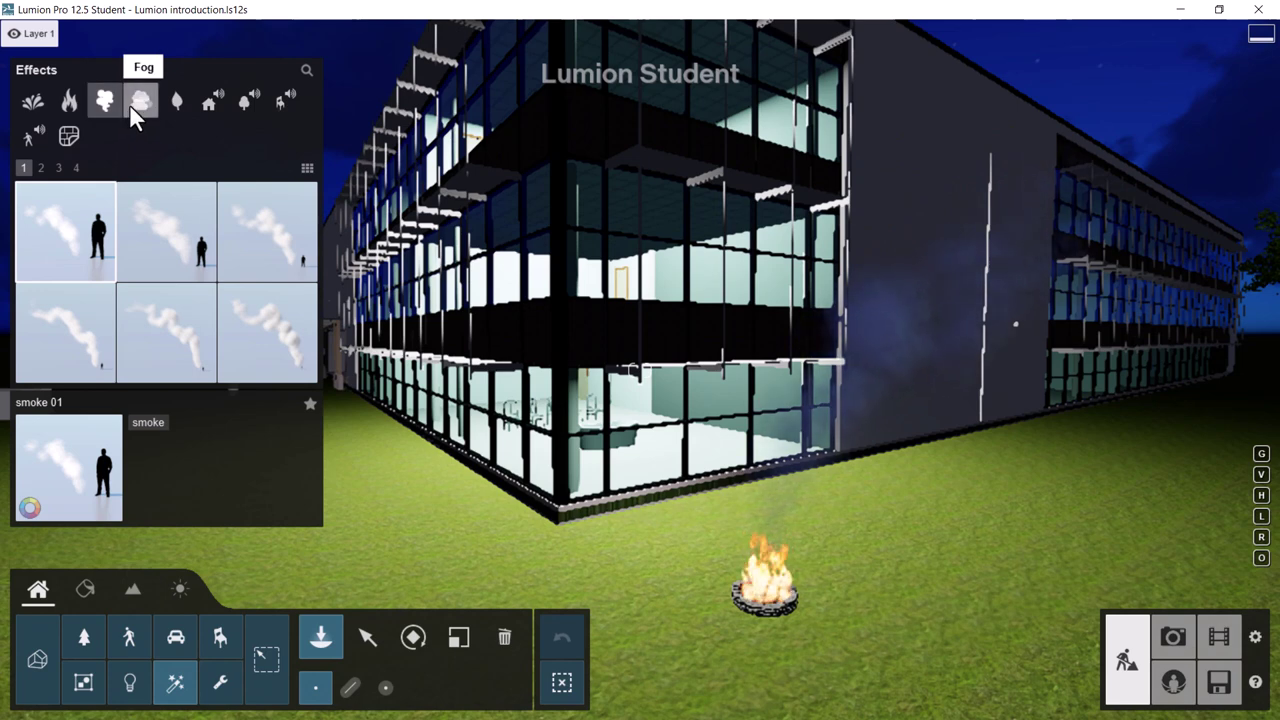
left_click(130, 104)
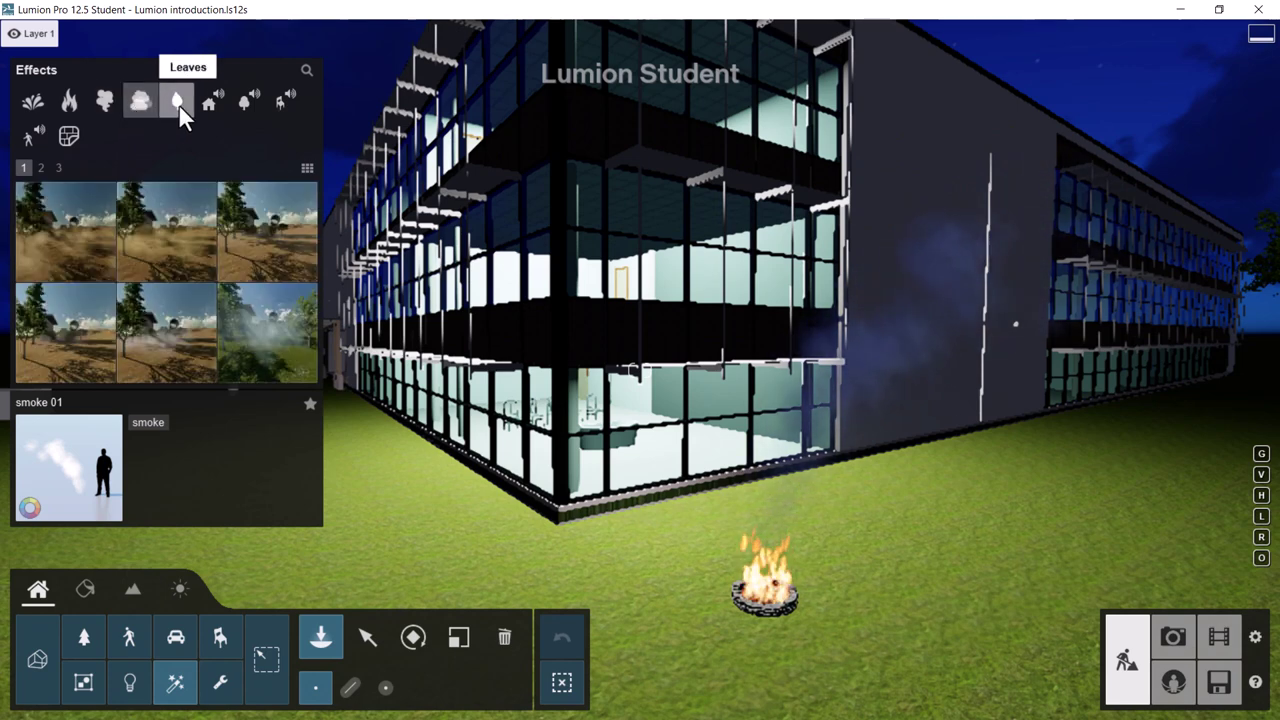
left_click(178, 104)
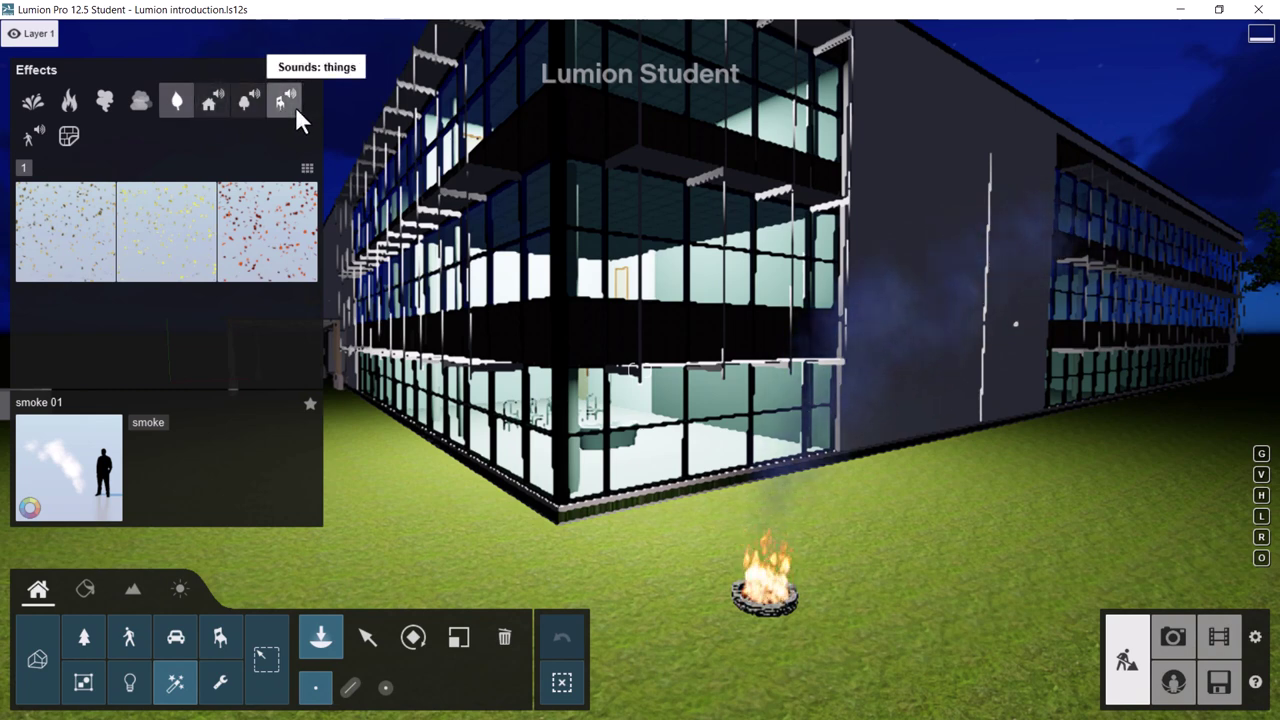
left_click(72, 139)
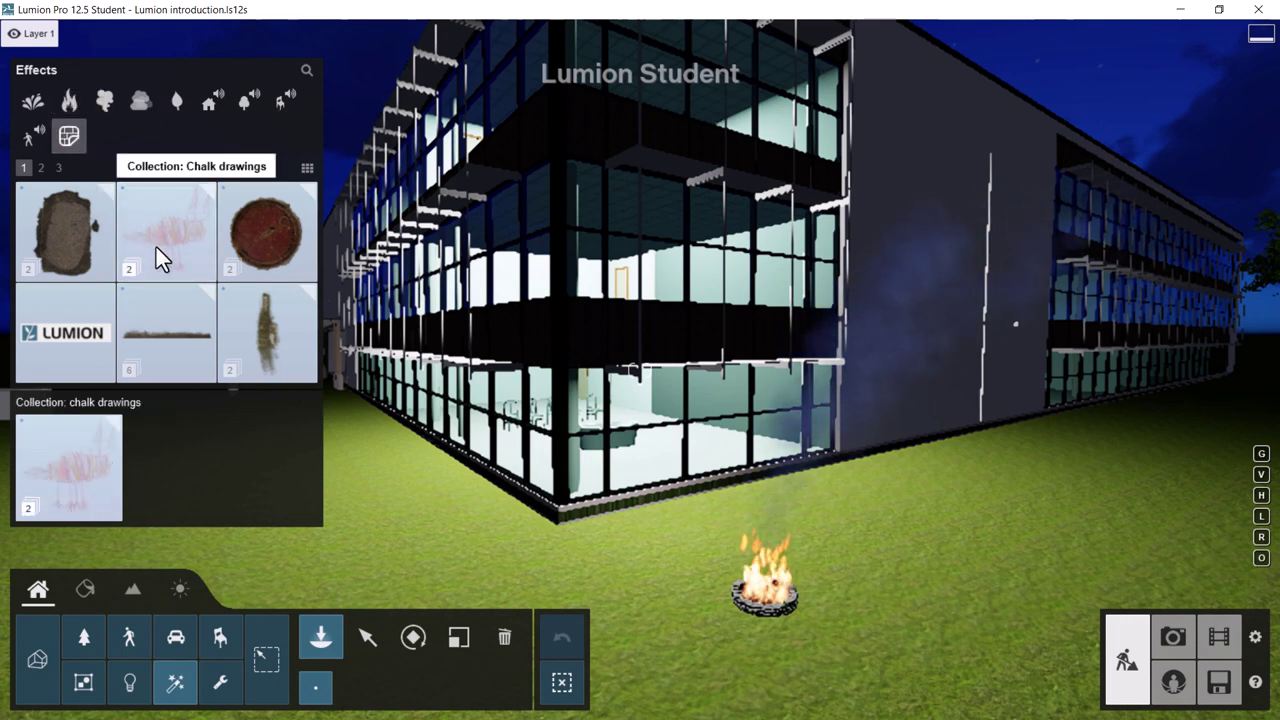
left_click(42, 167)
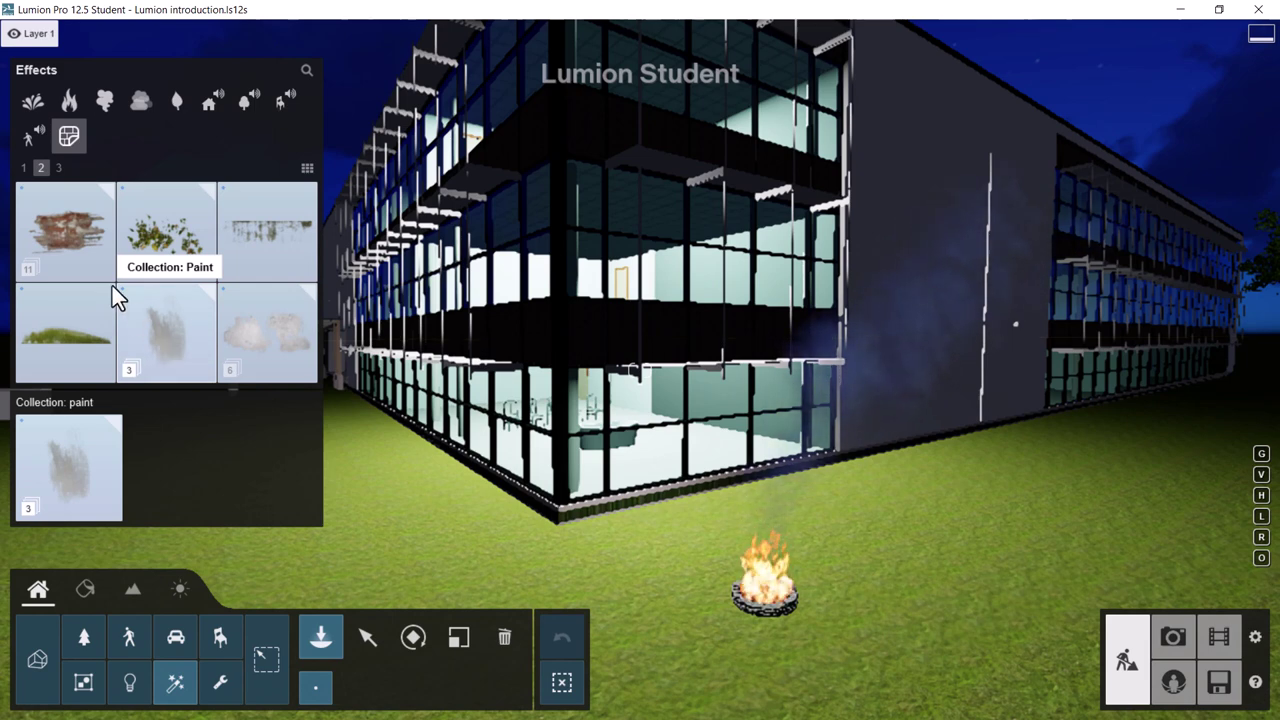
left_click(61, 171)
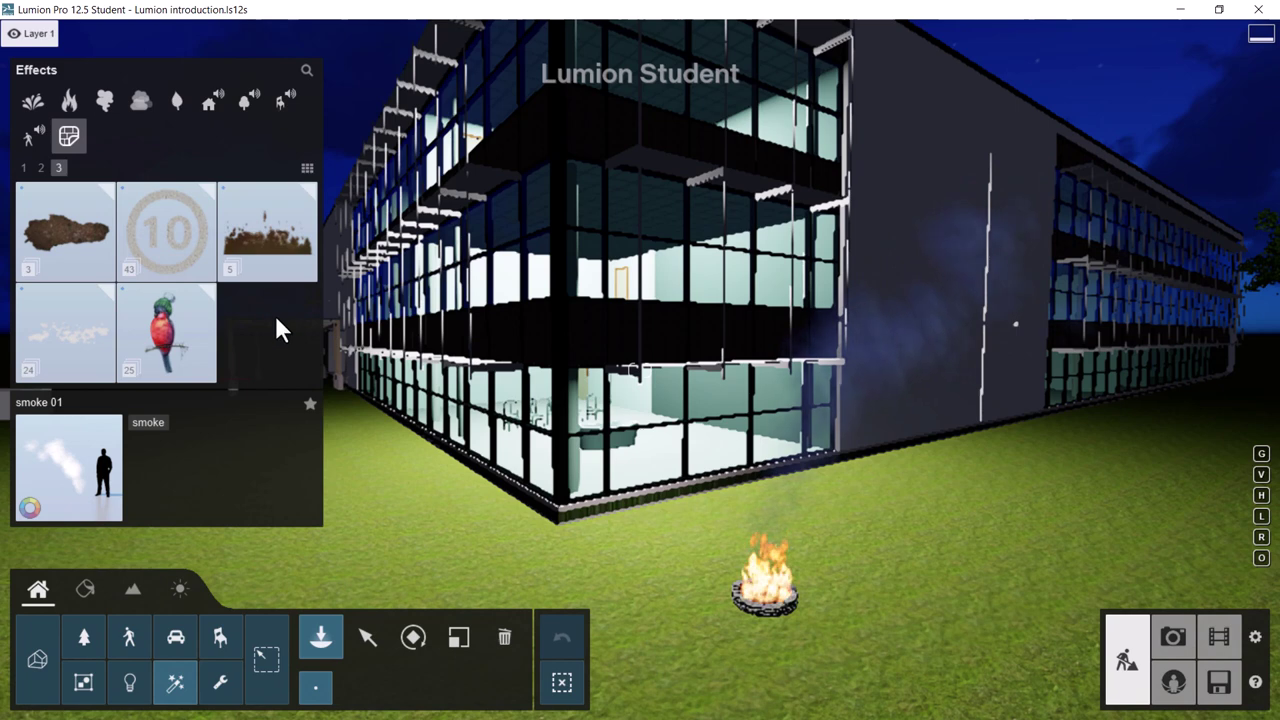
- Place a Character billboard from the utilities library on the lawn beside the fire pit
left_click(113, 316)
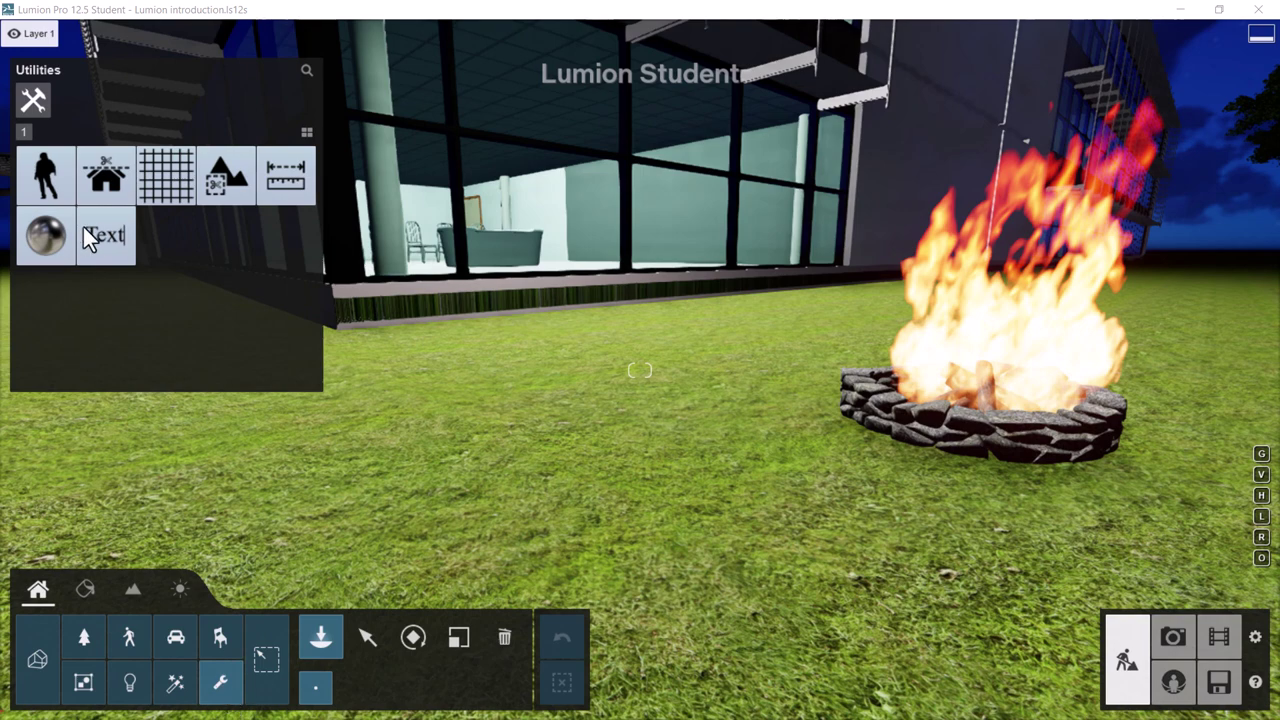
left_click(51, 180)
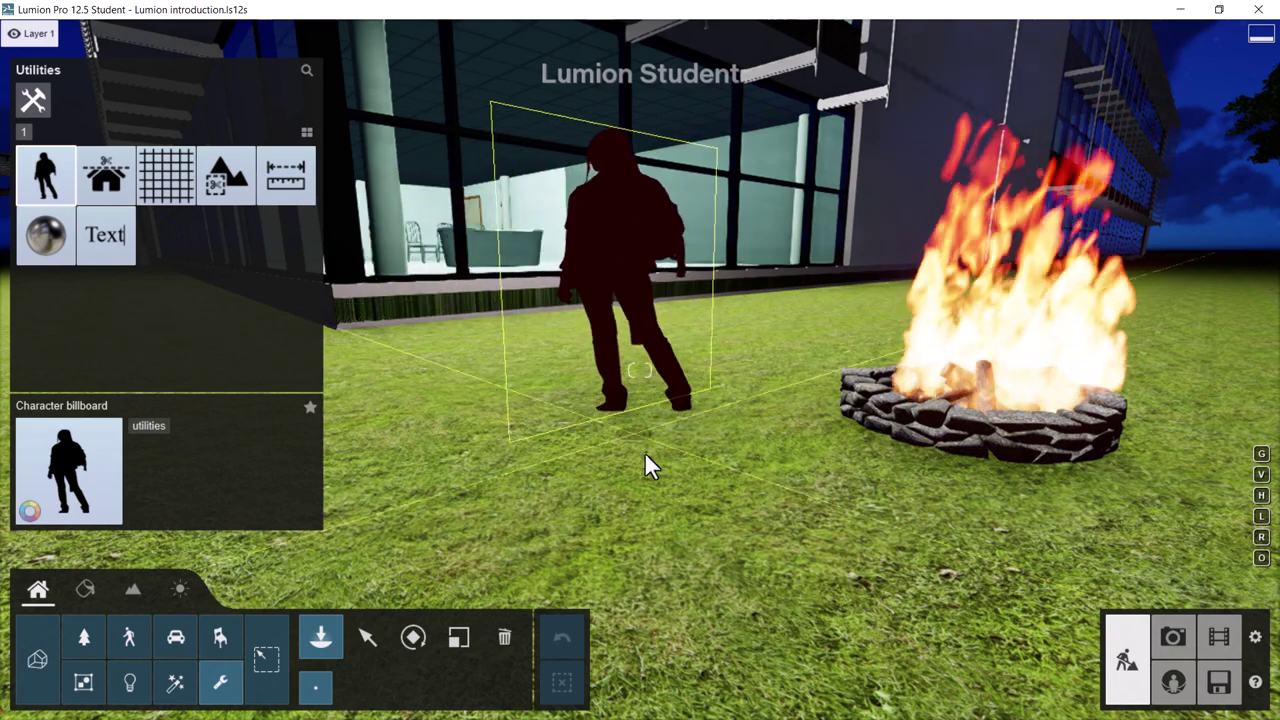
left_click(617, 441)
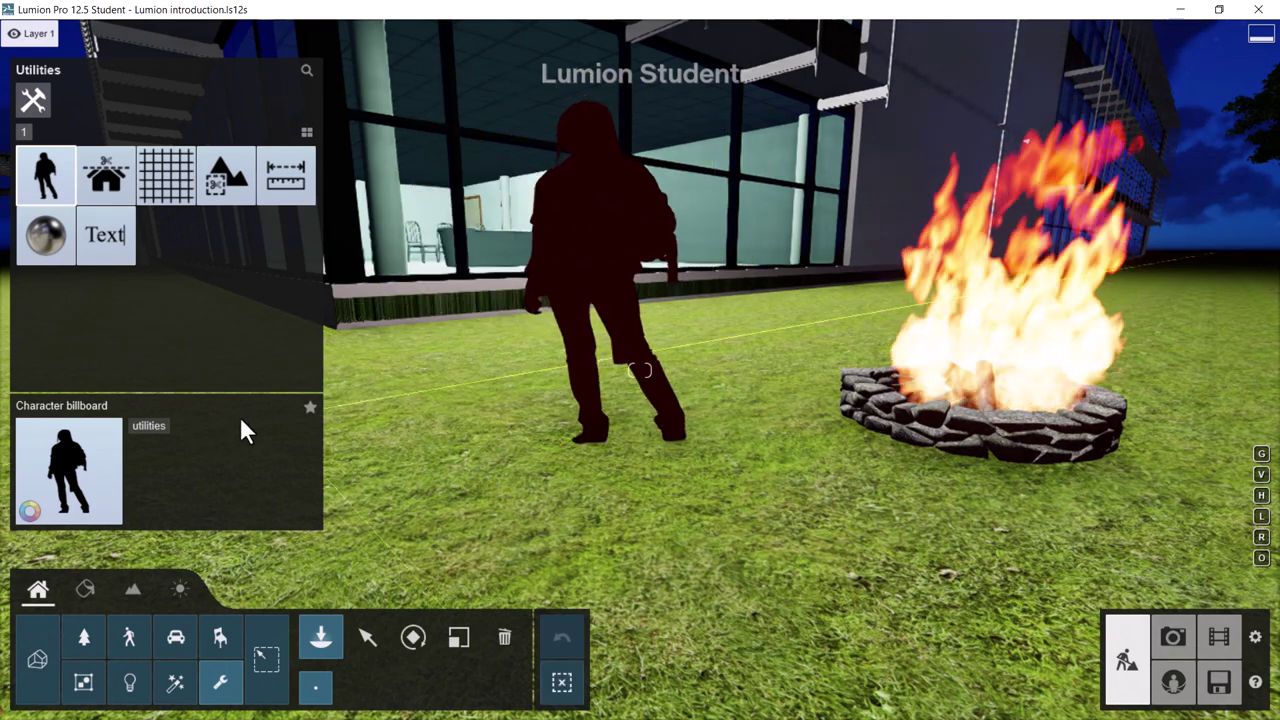
- Load the man standing.png image from the Alpha channel folder as the character billboard's texture
left_click(367, 637)
left_click(586, 290)
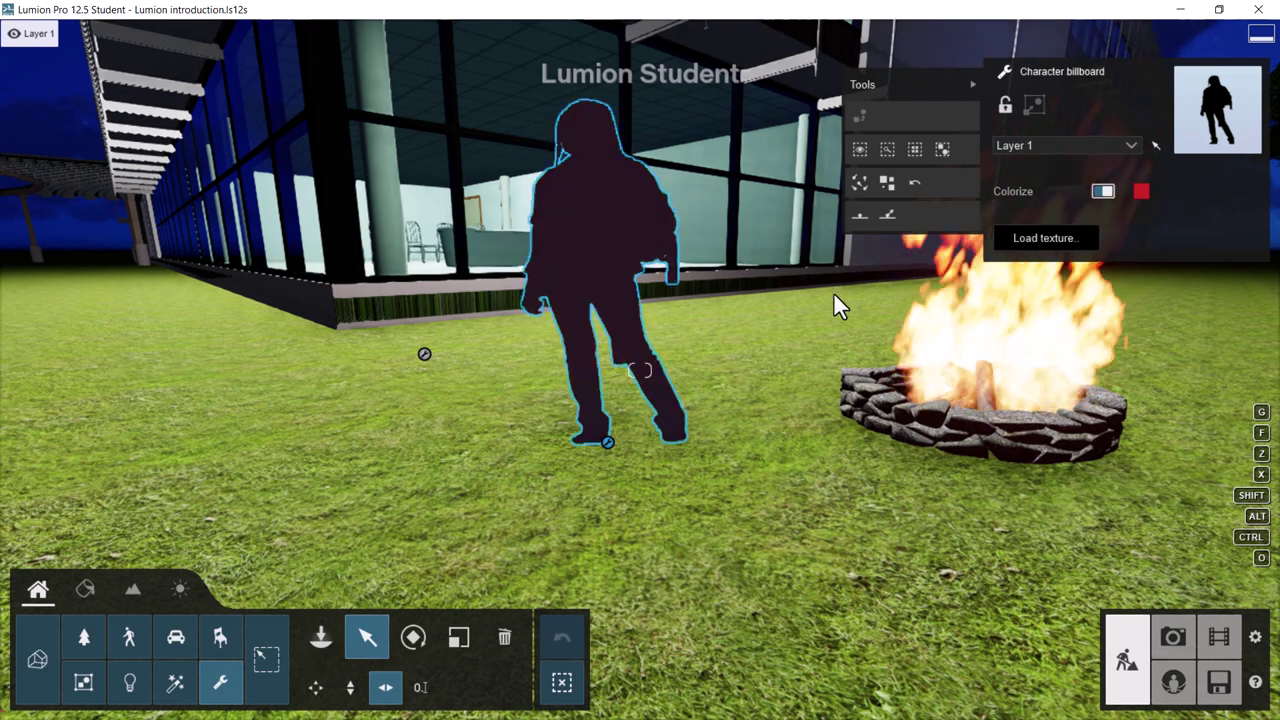
left_click(1040, 245)
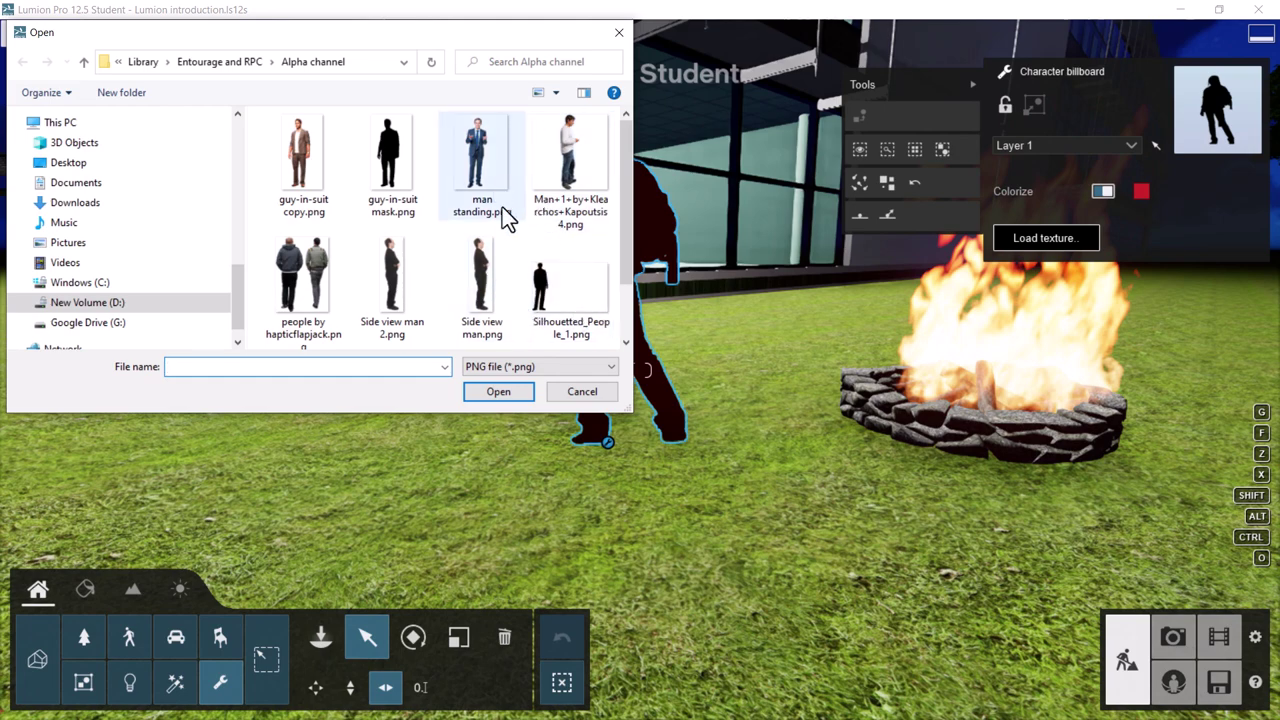
left_click(492, 171)
left_click(498, 391)
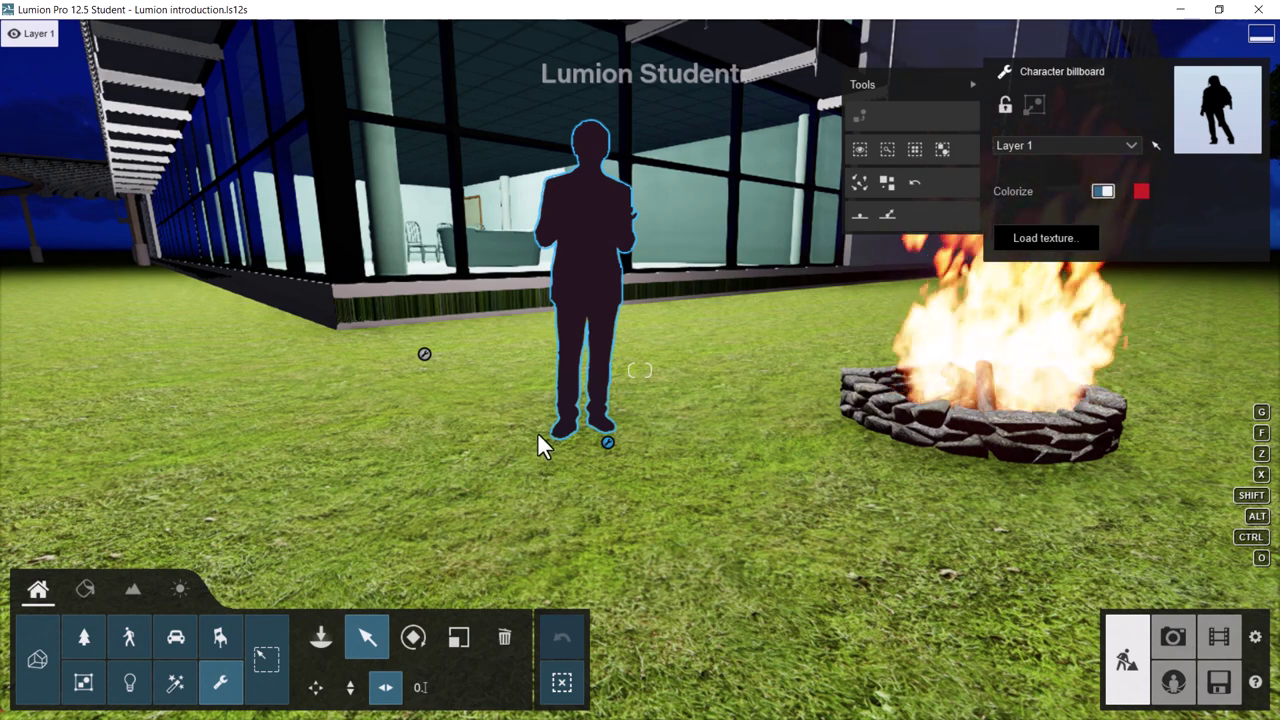
left_click(531, 403)
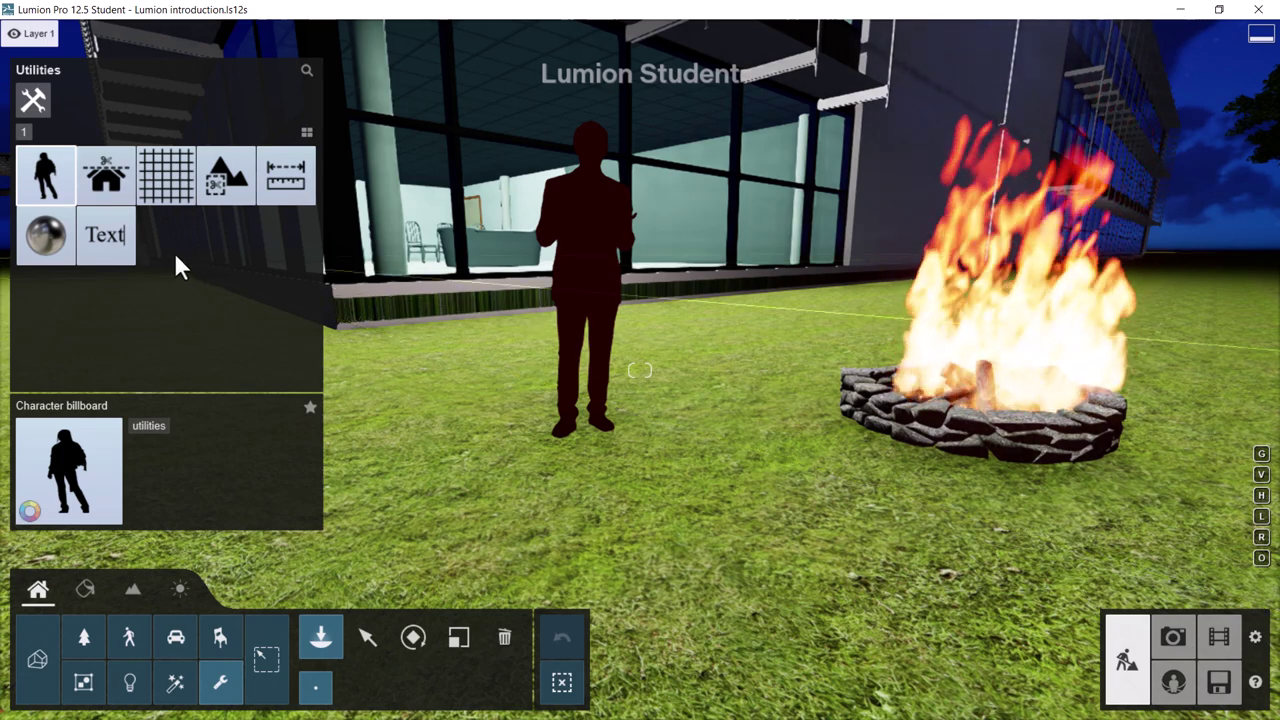
- Place a horizontal clip plane above the lawn and view the cut scene from several heights
left_click(108, 186)
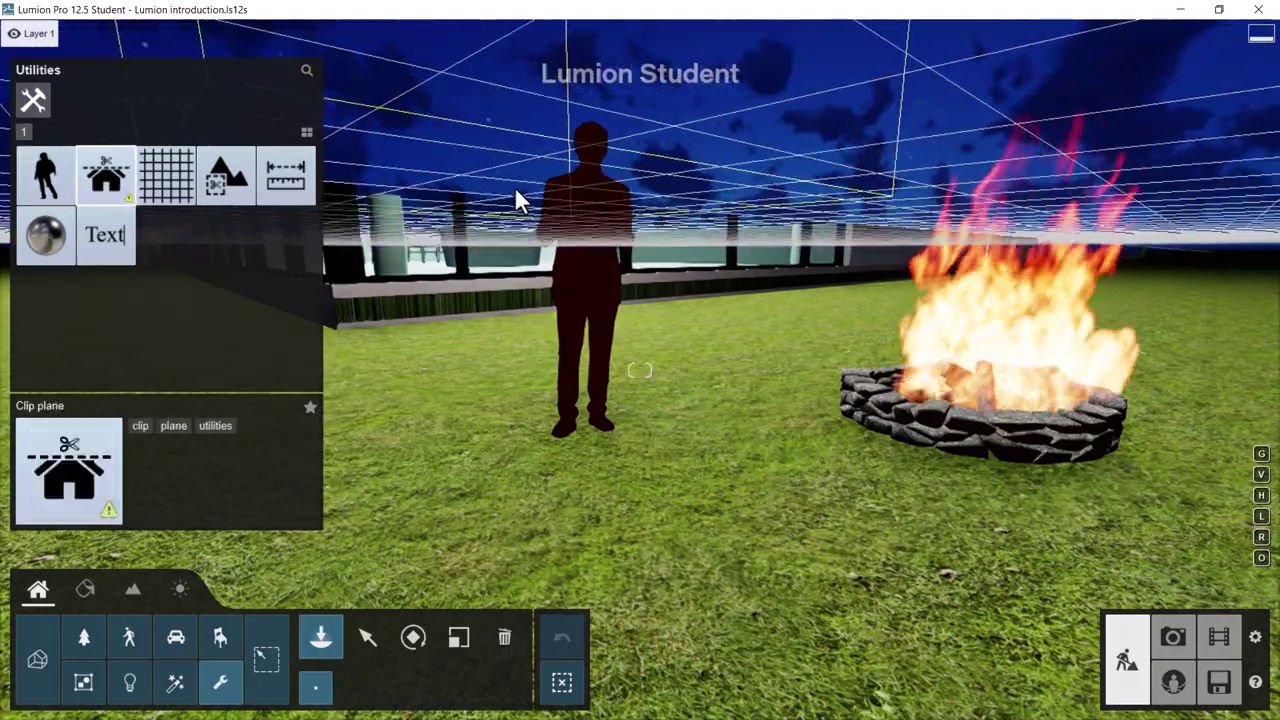
mouse_move(516, 96)
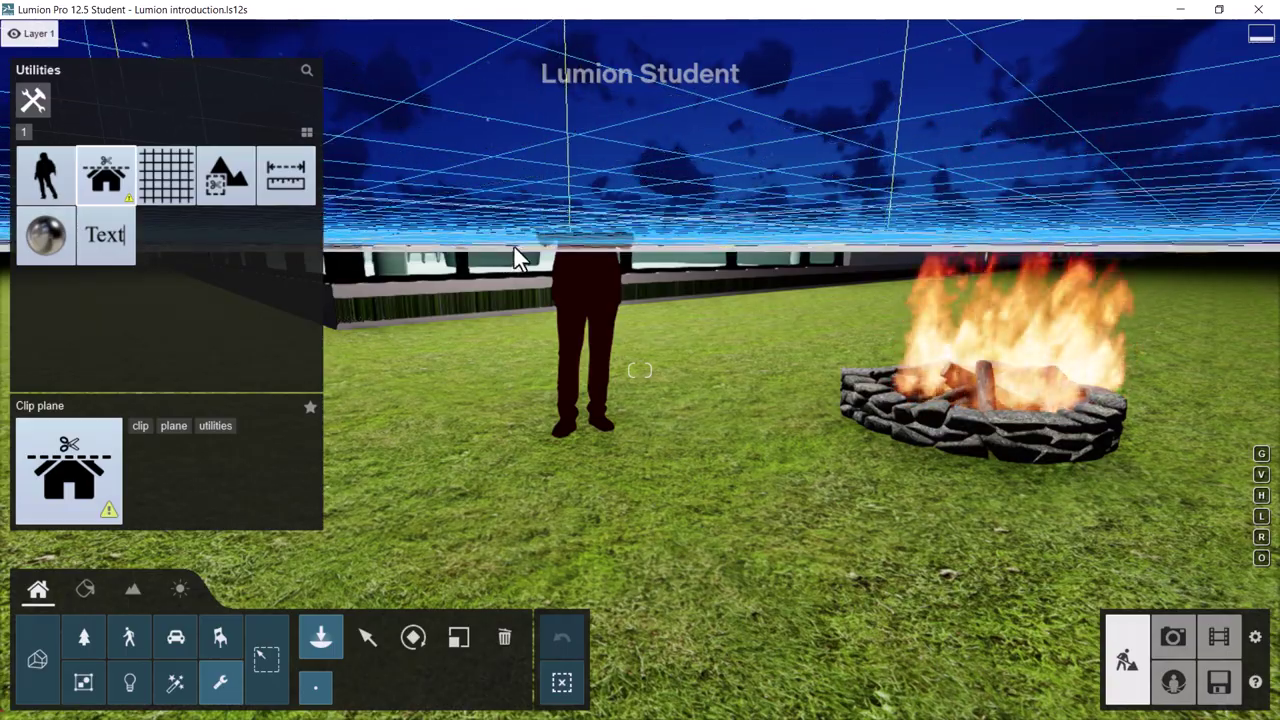
key("w")
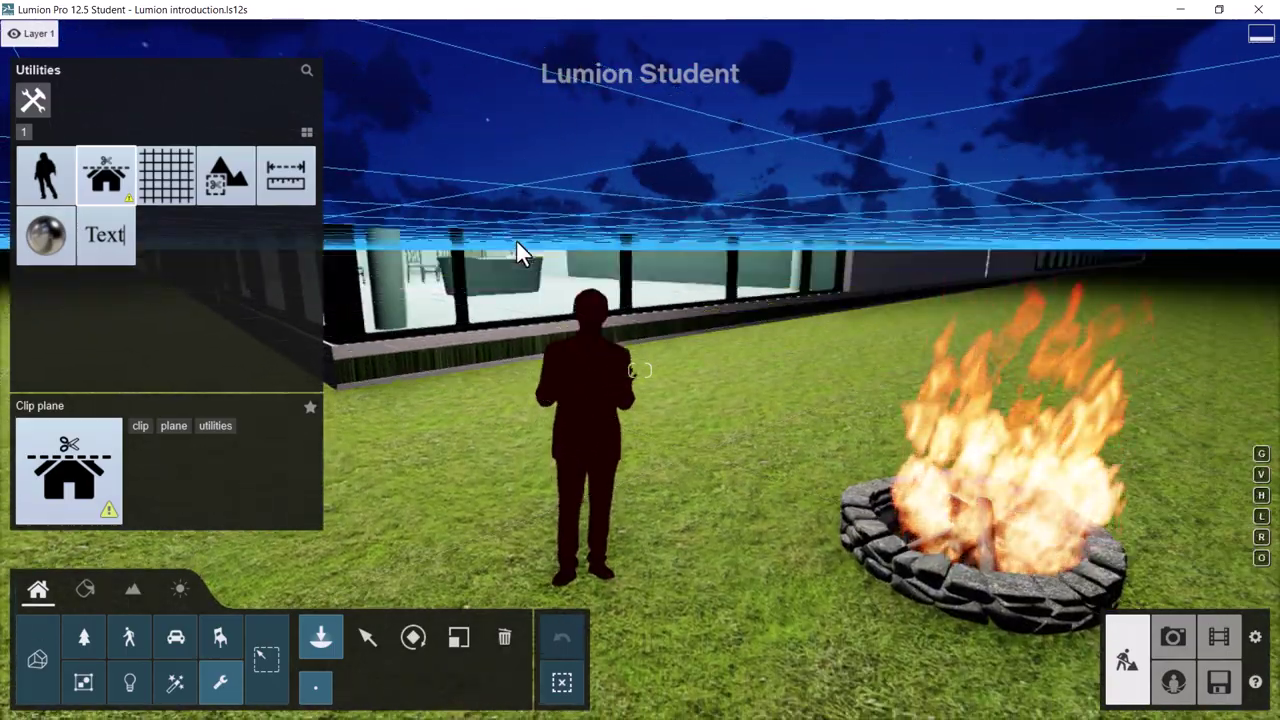
key("q")
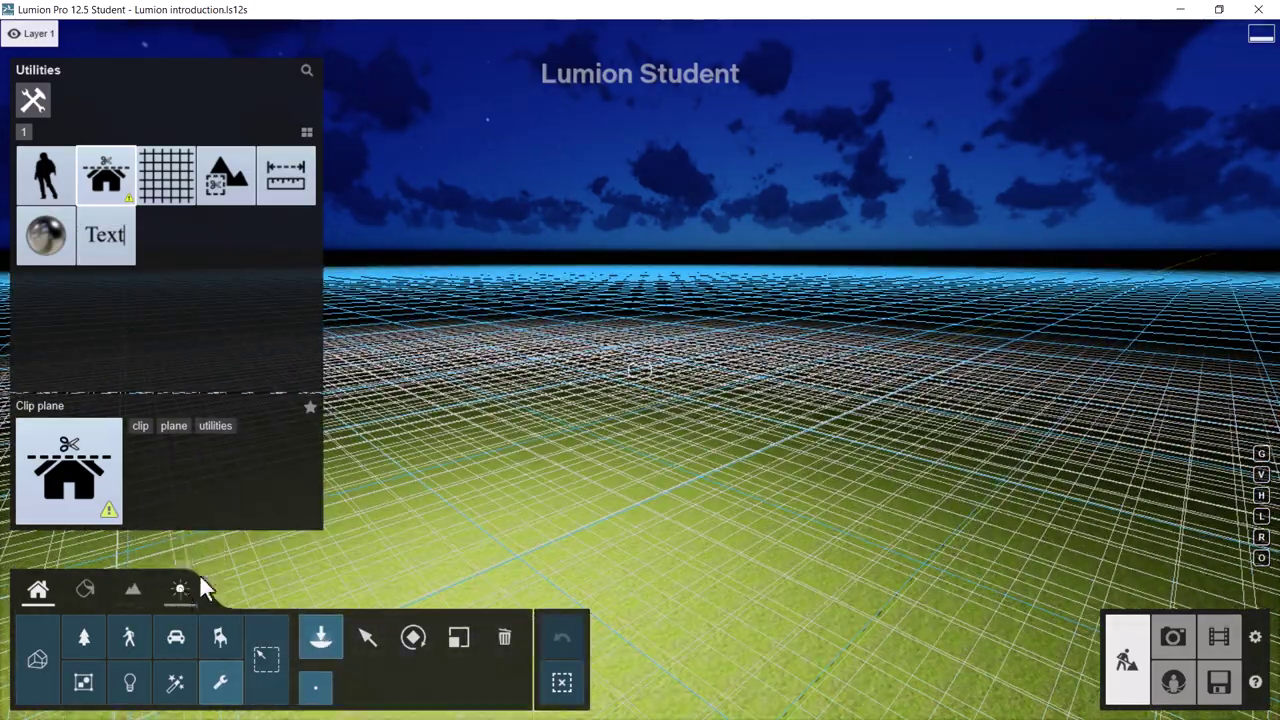
- Raise the sun height to daylight and frame the whole clipped building from above
left_click(180, 589)
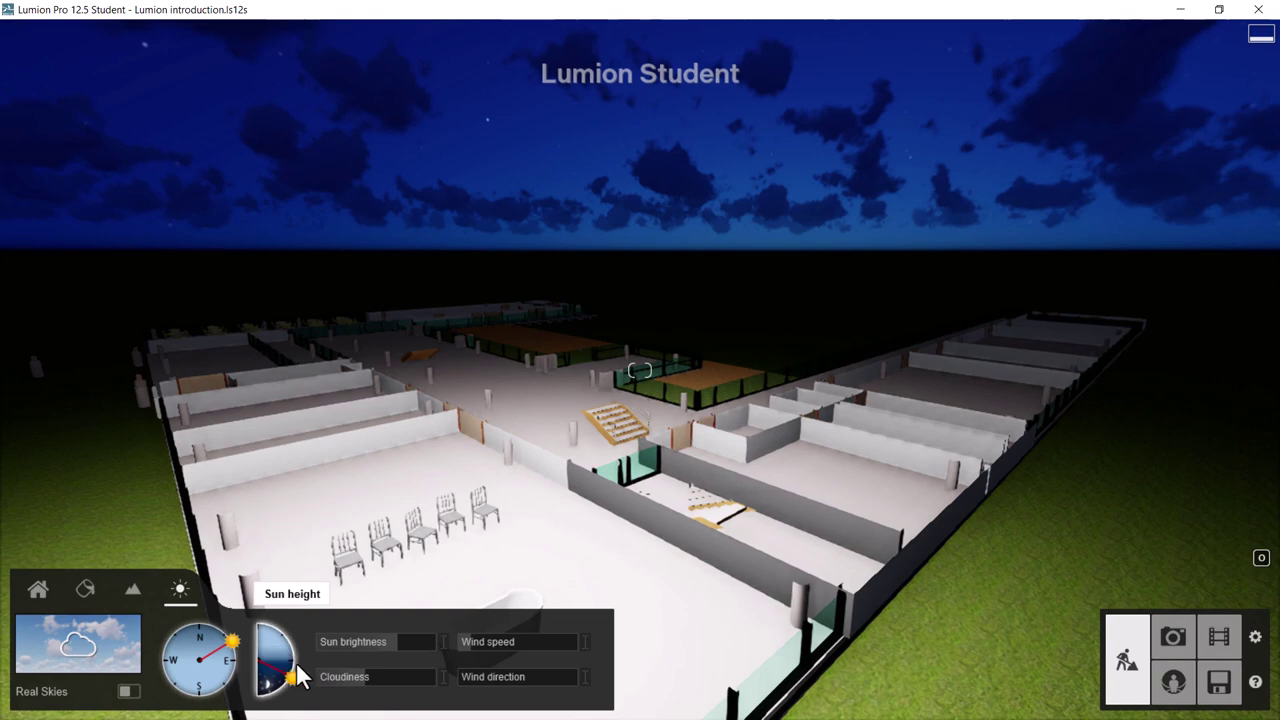
left_click_drag(291, 683, 286, 646)
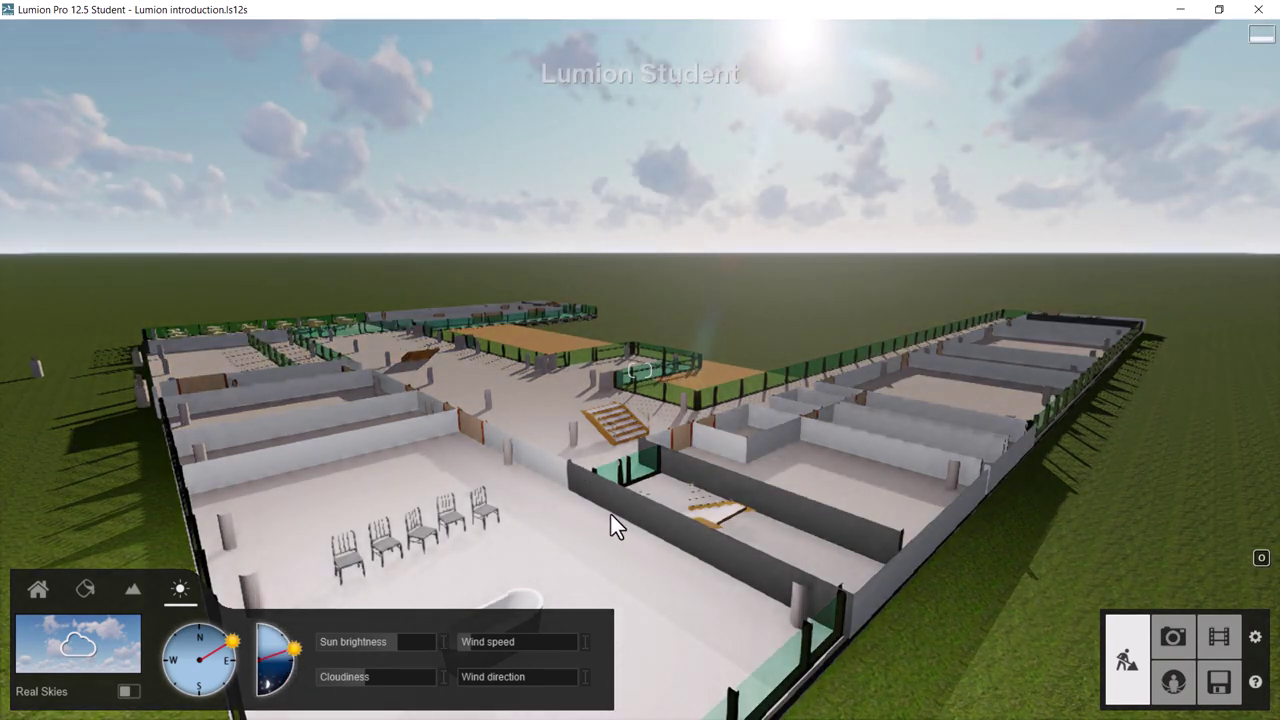
right_click_drag(610, 513, 588, 510)
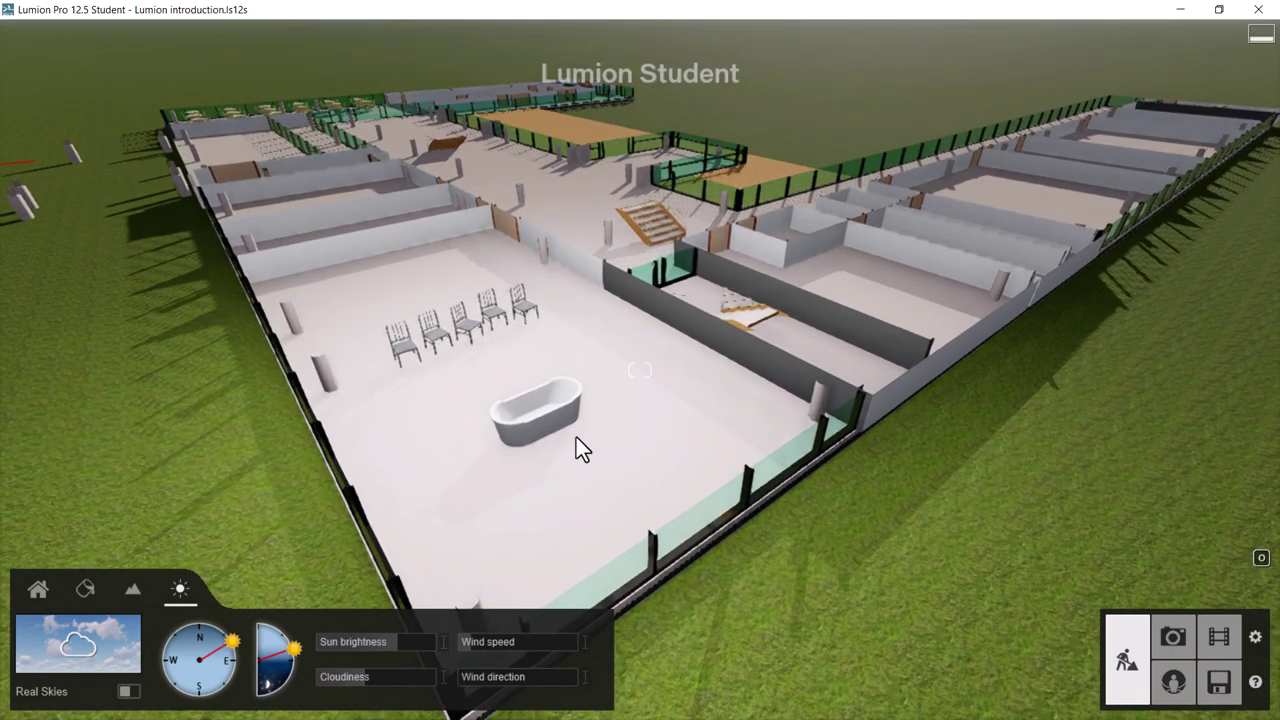
scroll(640, 430, "down", 5)
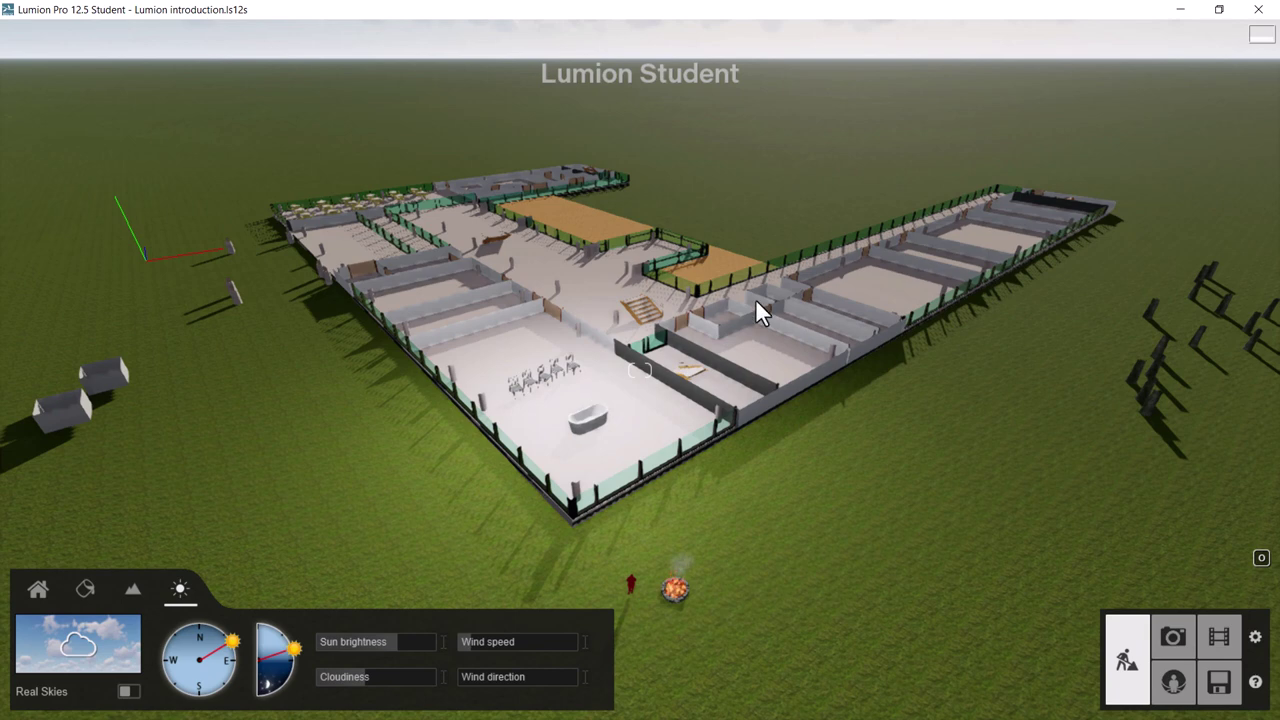
- Store the overhead view of the clipped building in photo slot 7 and return to Build mode
left_click(1178, 642)
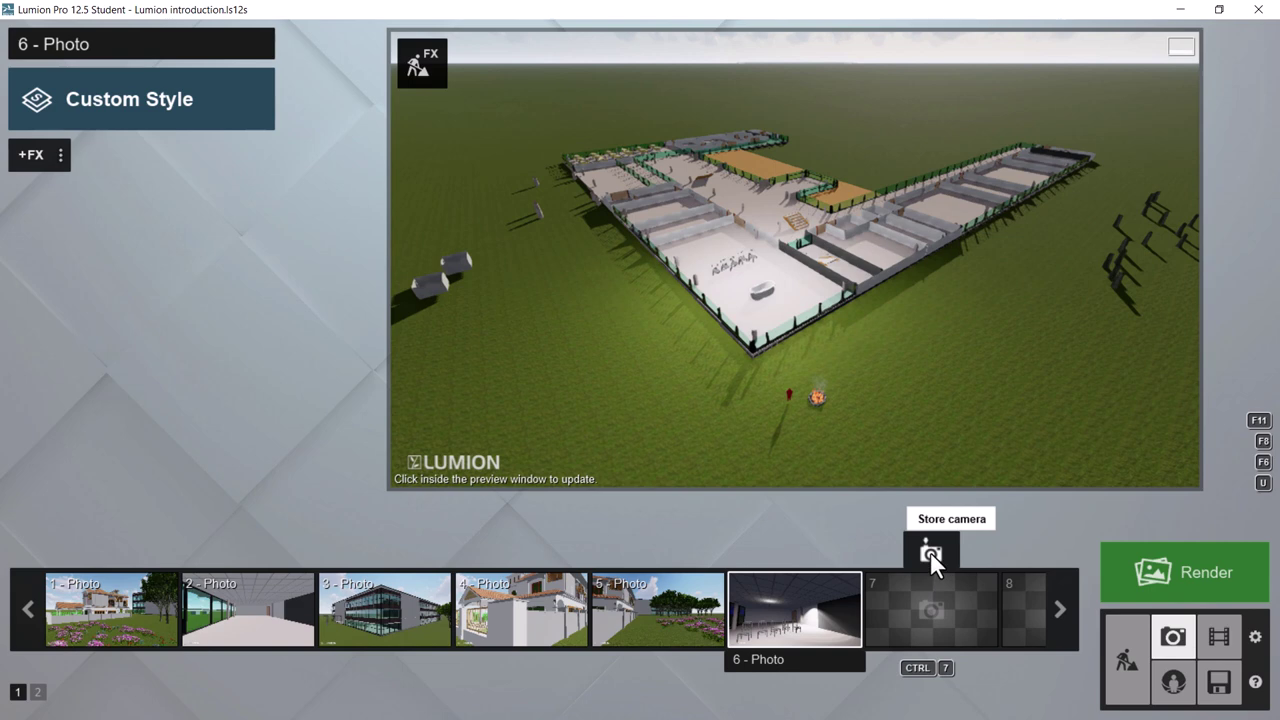
left_click(931, 554)
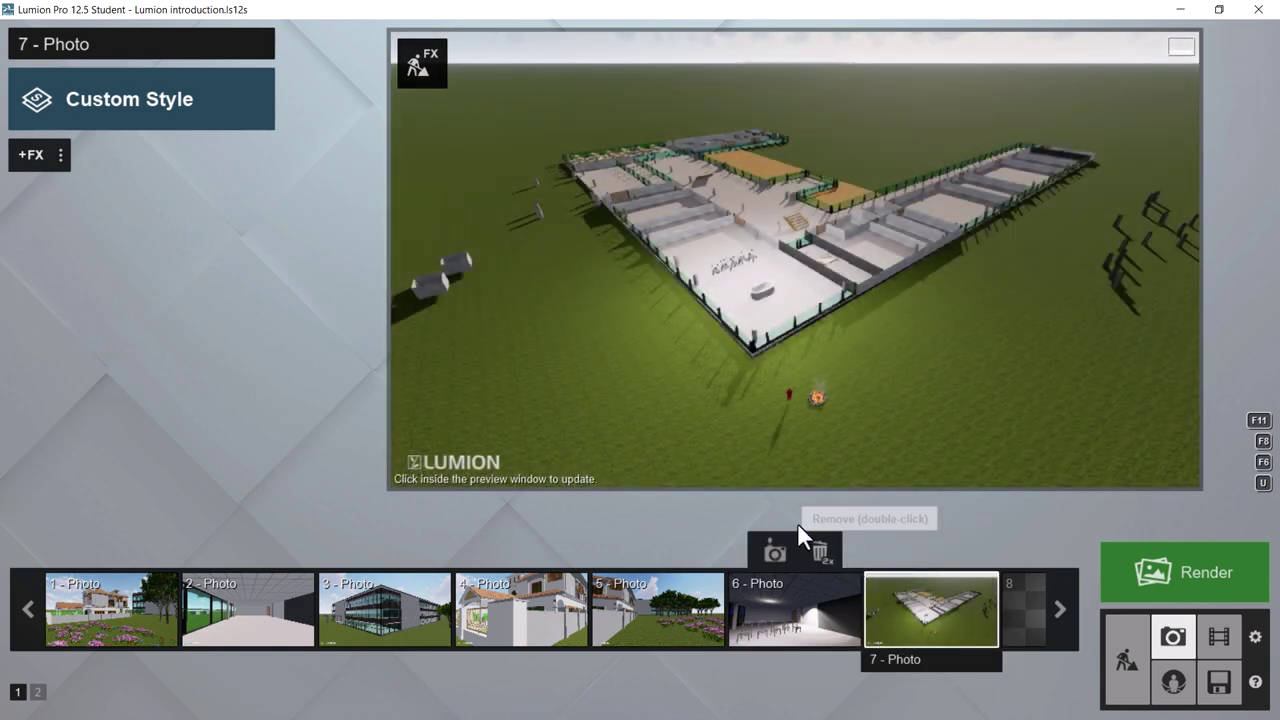
left_click(1133, 652)
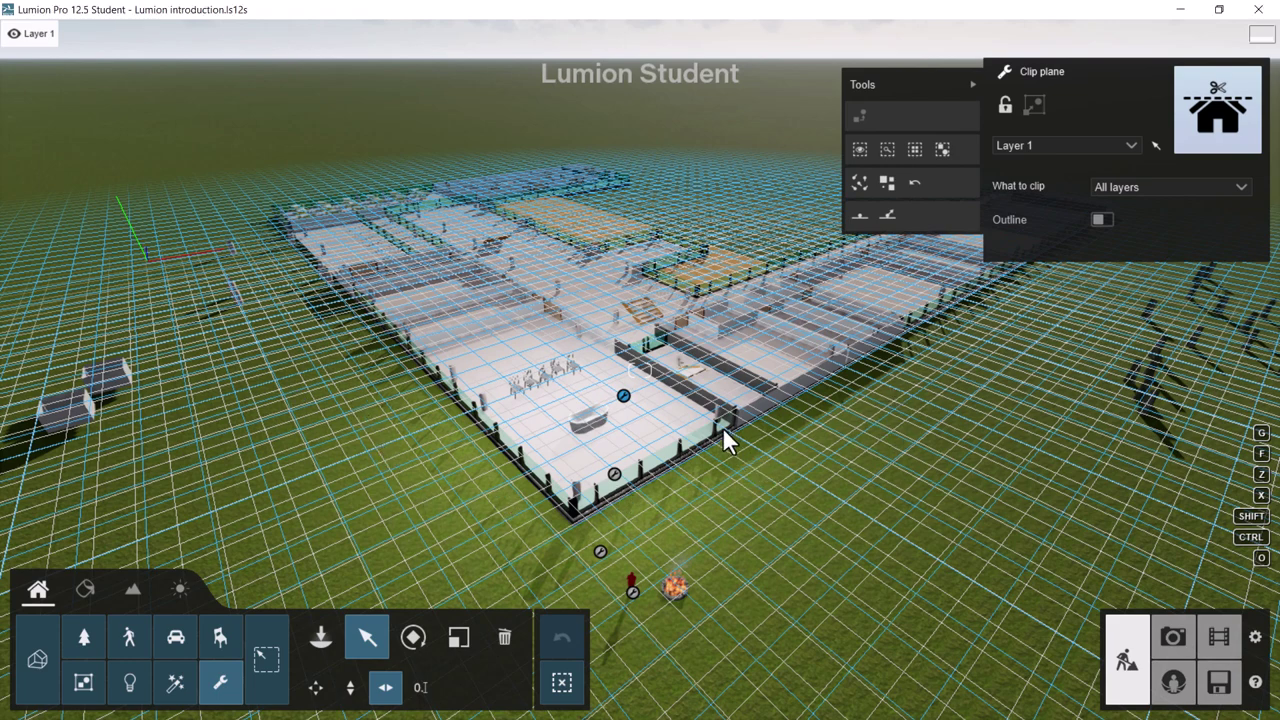
- Delete the clip plane above the building from the placed utilities
left_click(502, 639)
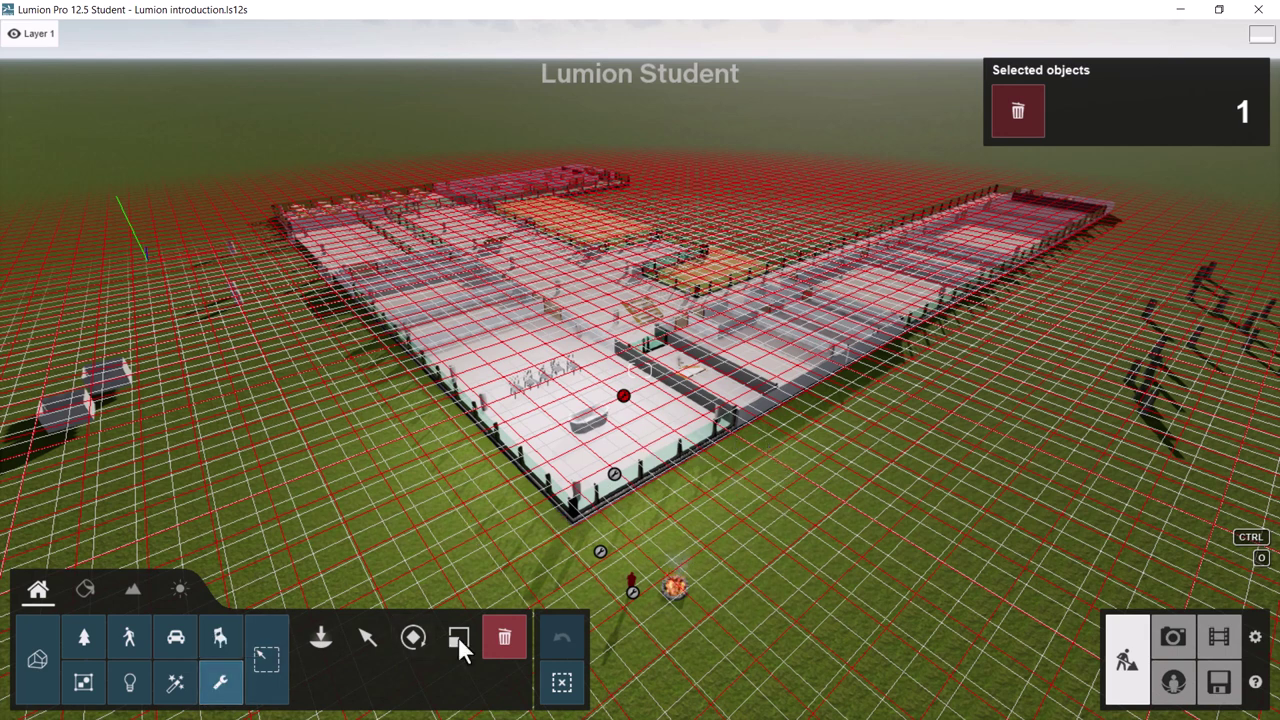
left_click(221, 688)
left_click(1020, 112)
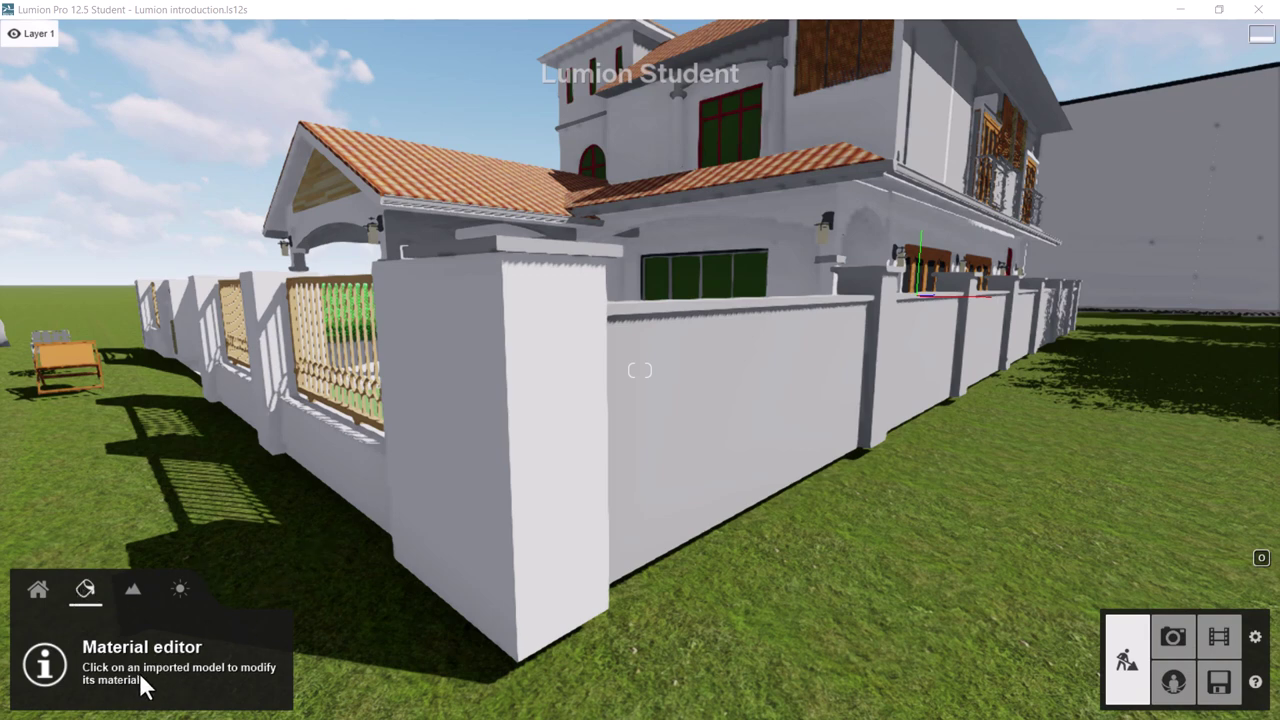
- Select the bungalow's white boundary pillar material and browse the Various and Indoor materials, including wood and tiles
left_click(555, 432)
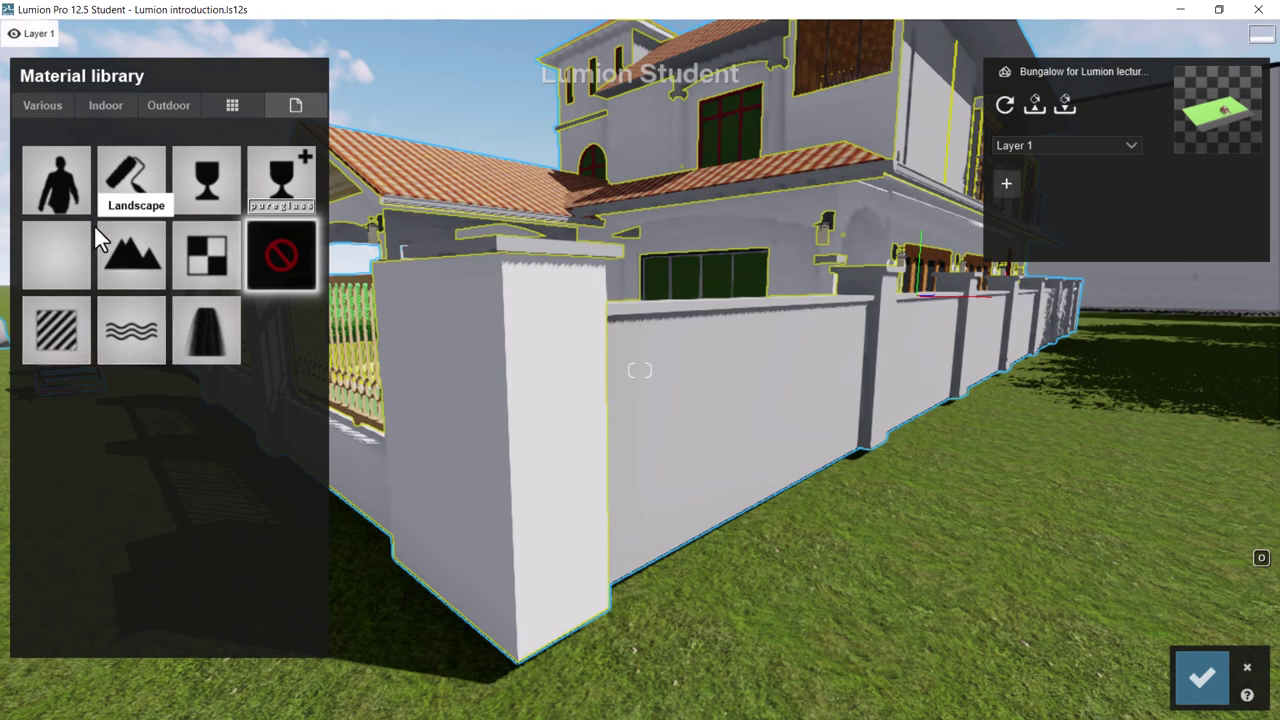
left_click(52, 104)
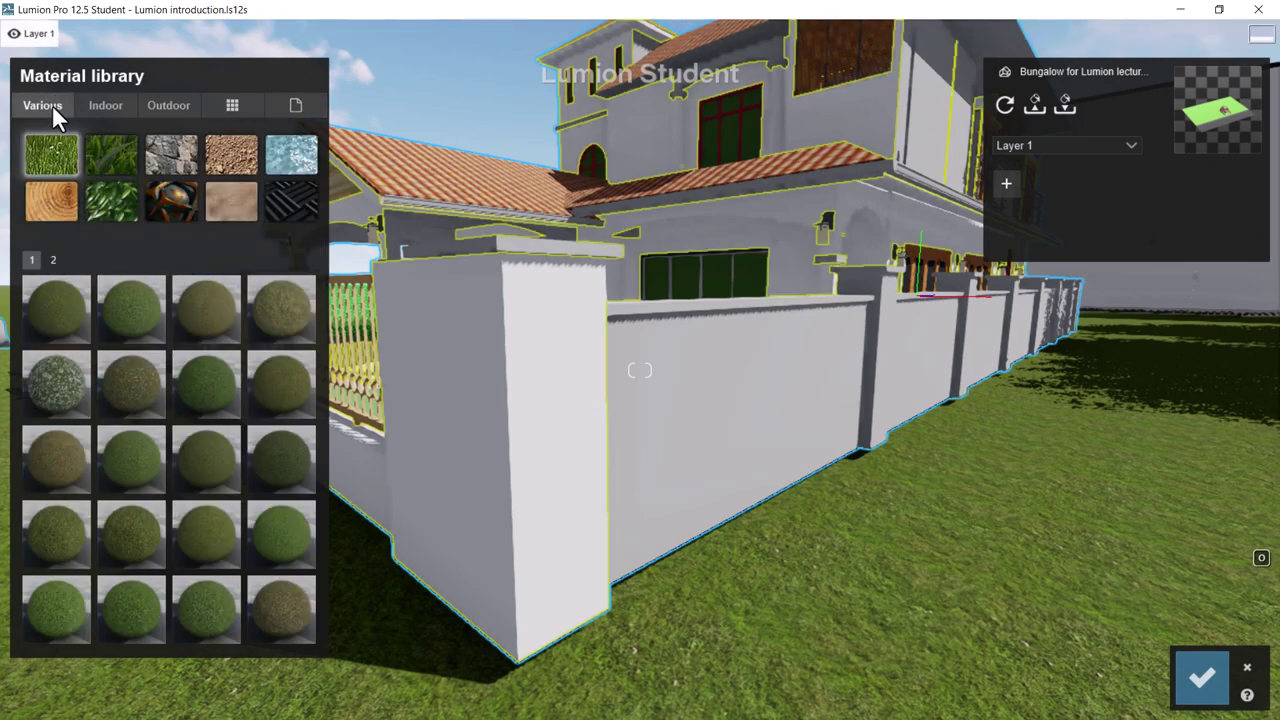
left_click(270, 199)
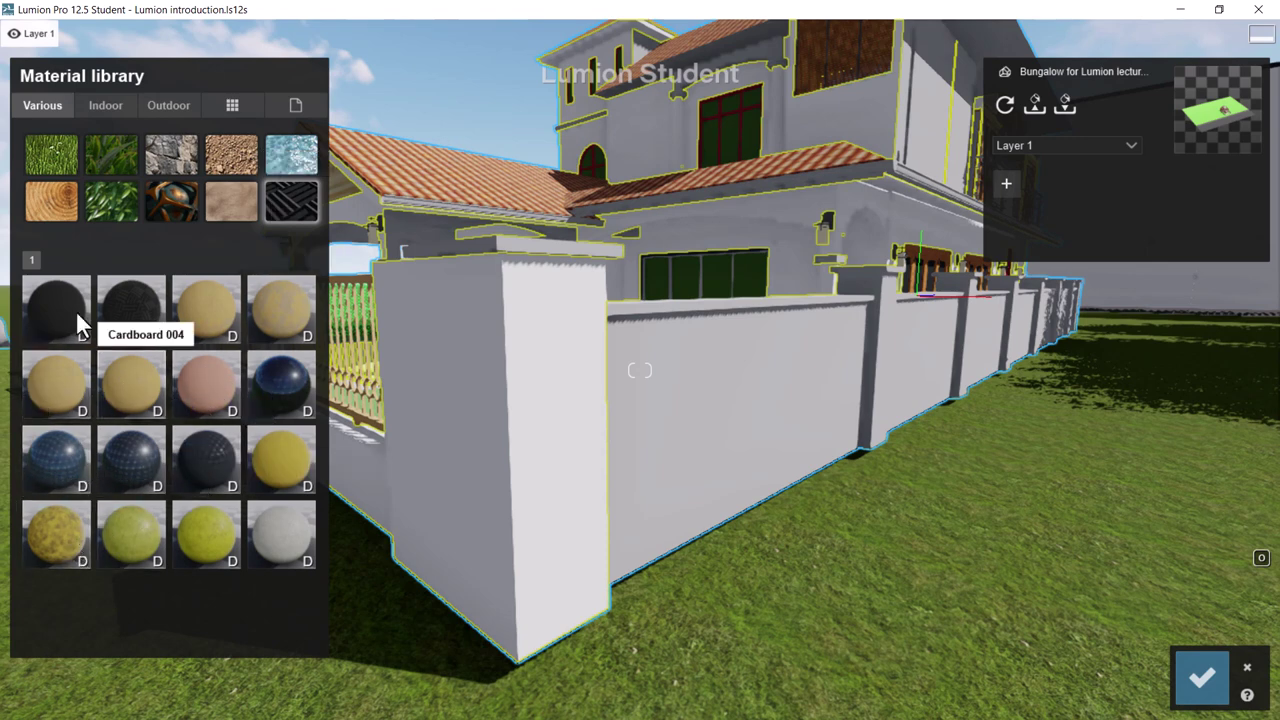
left_click(108, 105)
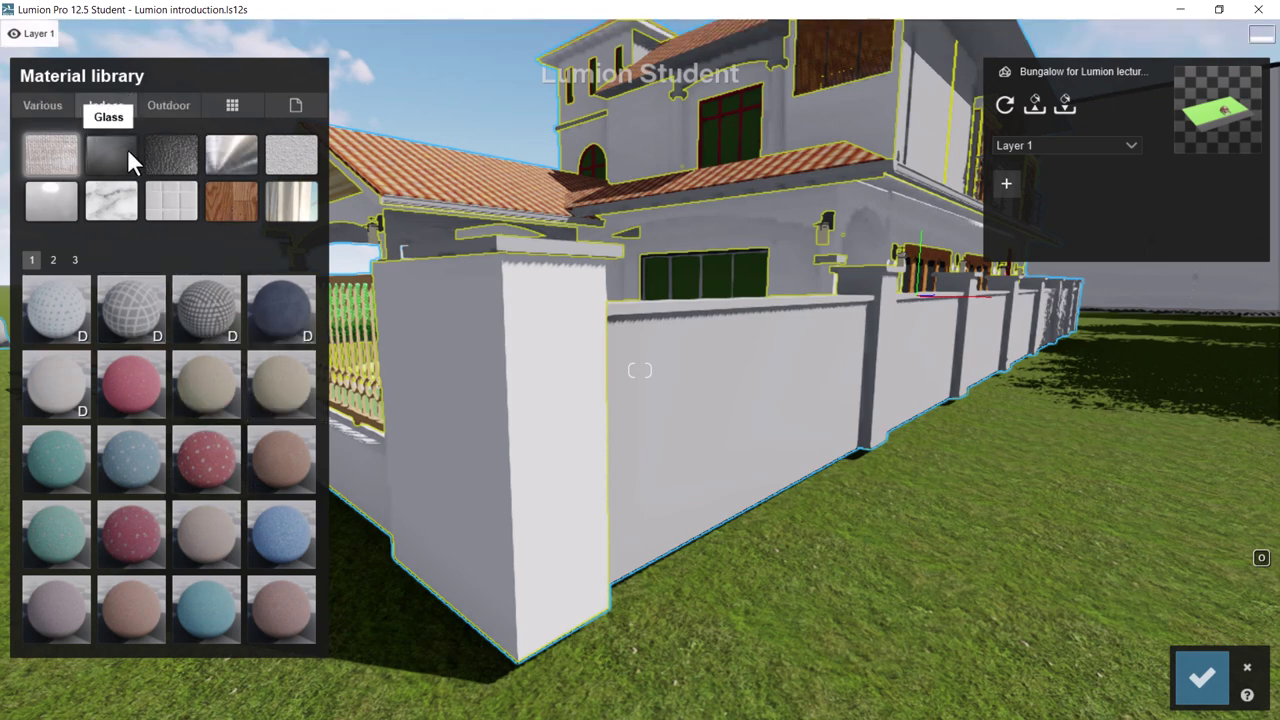
left_click(226, 199)
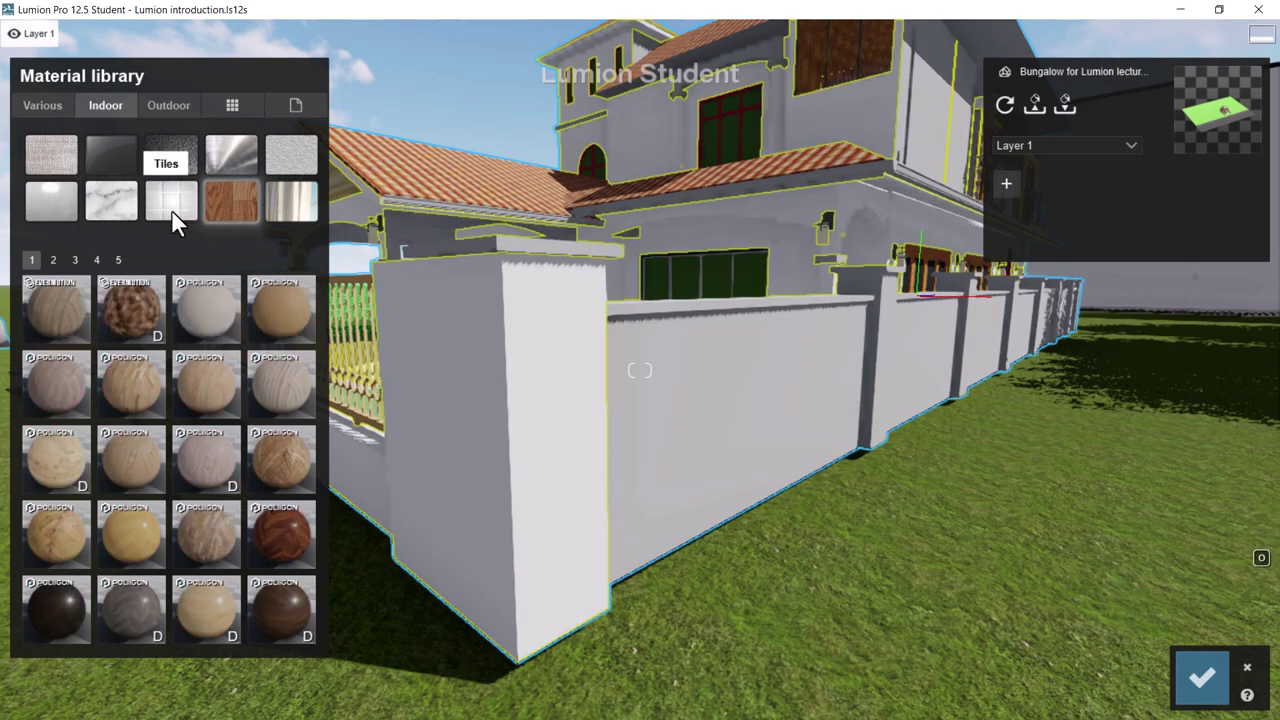
left_click(171, 210)
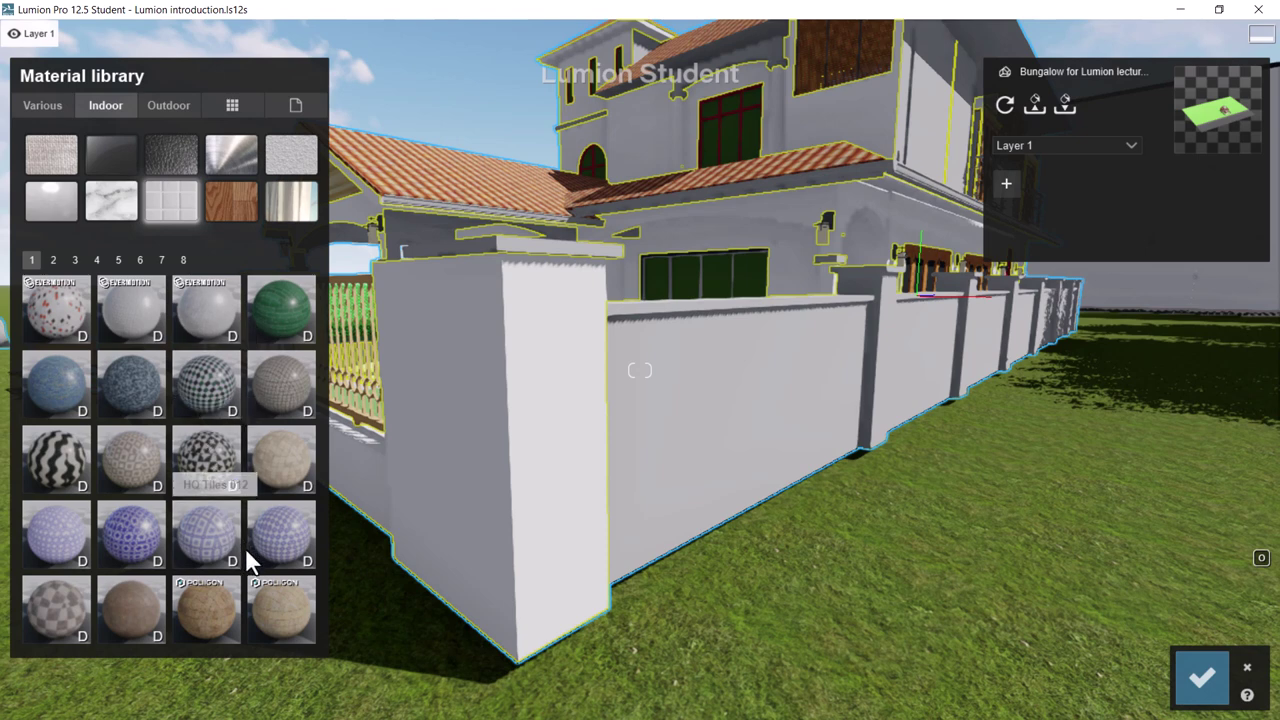
- Apply an outdoor red brick to the selected wall material, then replace it with Bricks 006a 1024
left_click(168, 107)
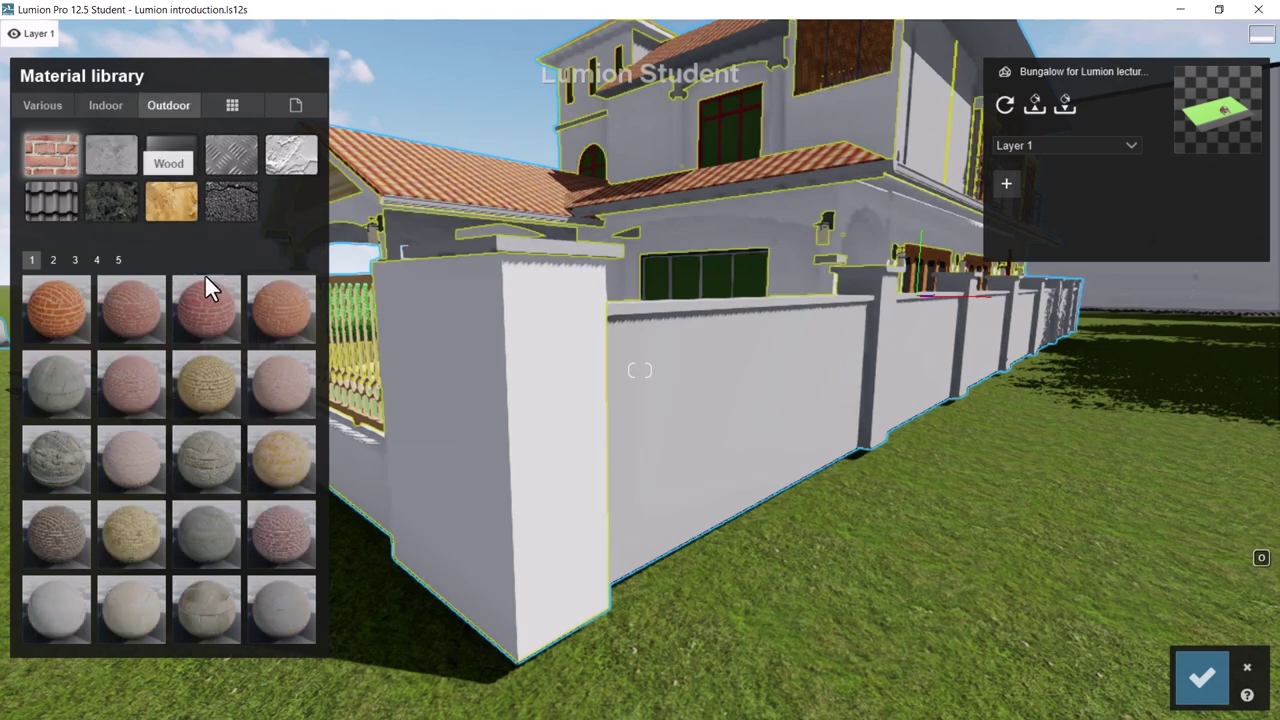
left_click(206, 315)
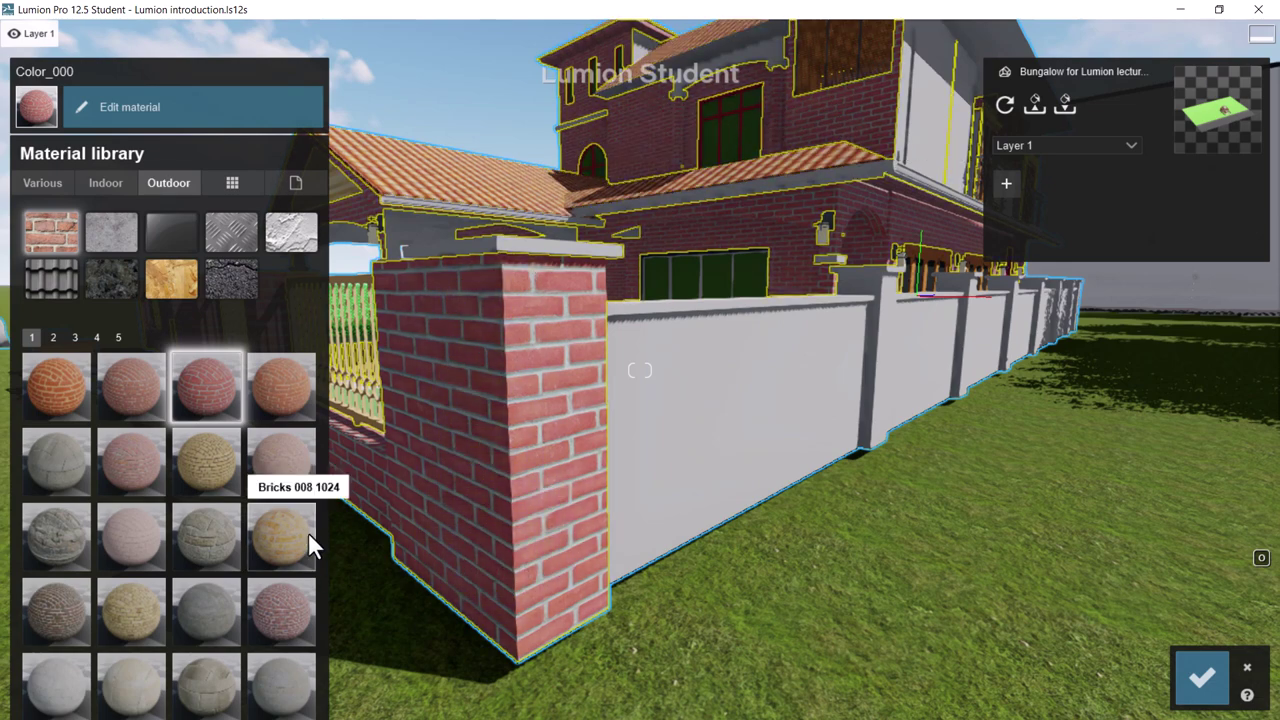
left_click(206, 464)
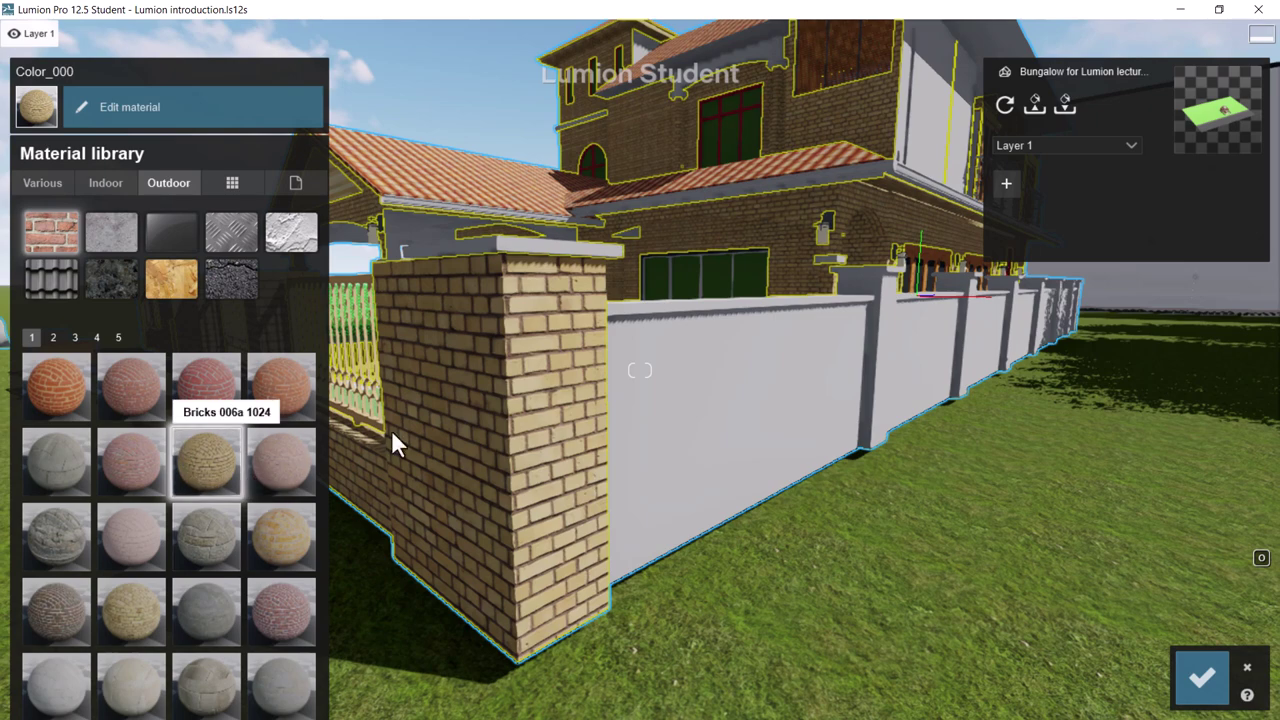
- Edit the brick material on the boundary pillar, increasing its relief and reducing its gloss
left_click(128, 102)
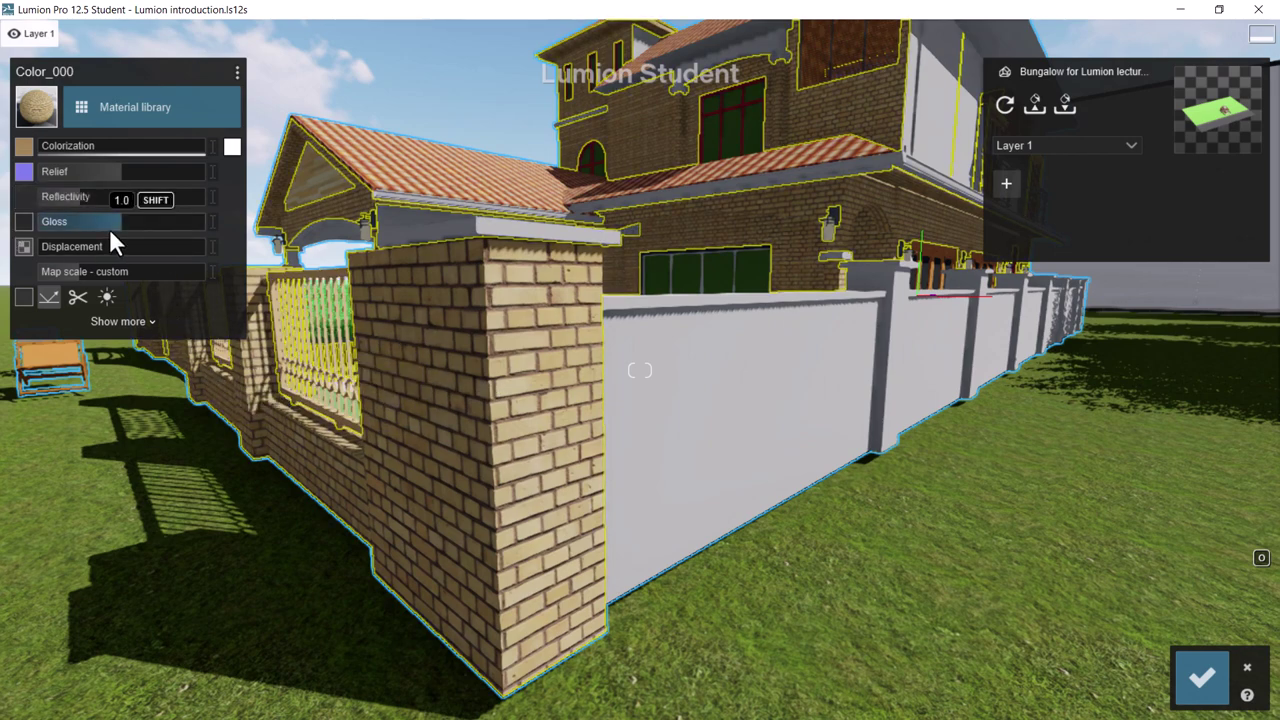
scroll(386, 520, "up", 2)
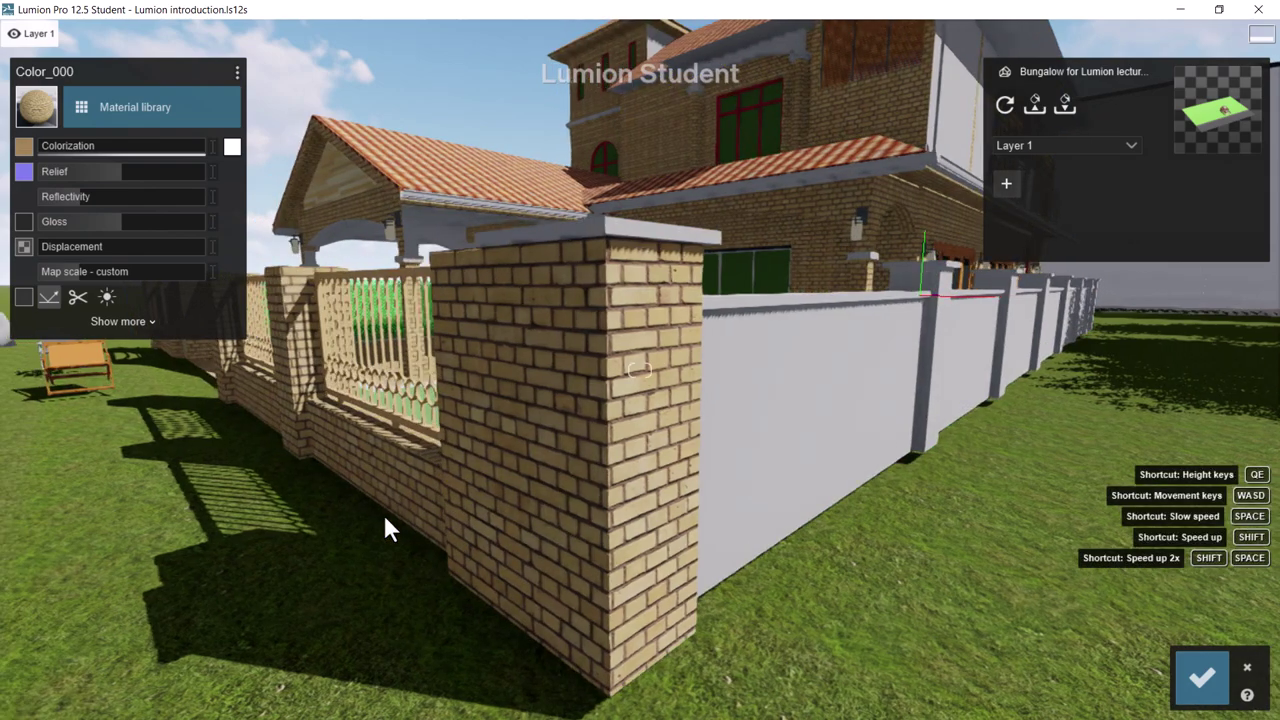
middle_click_drag(386, 528, 580, 531)
middle_click_drag(757, 548, 703, 508)
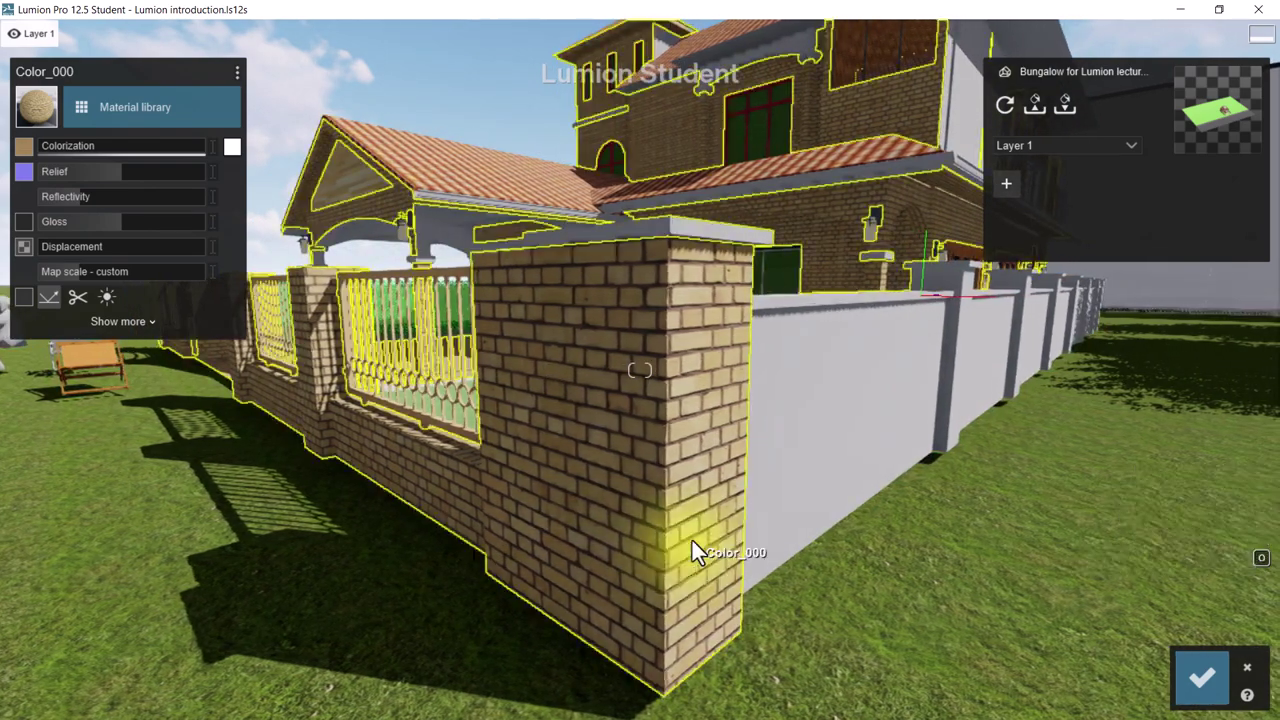
scroll(703, 508, "up", 2)
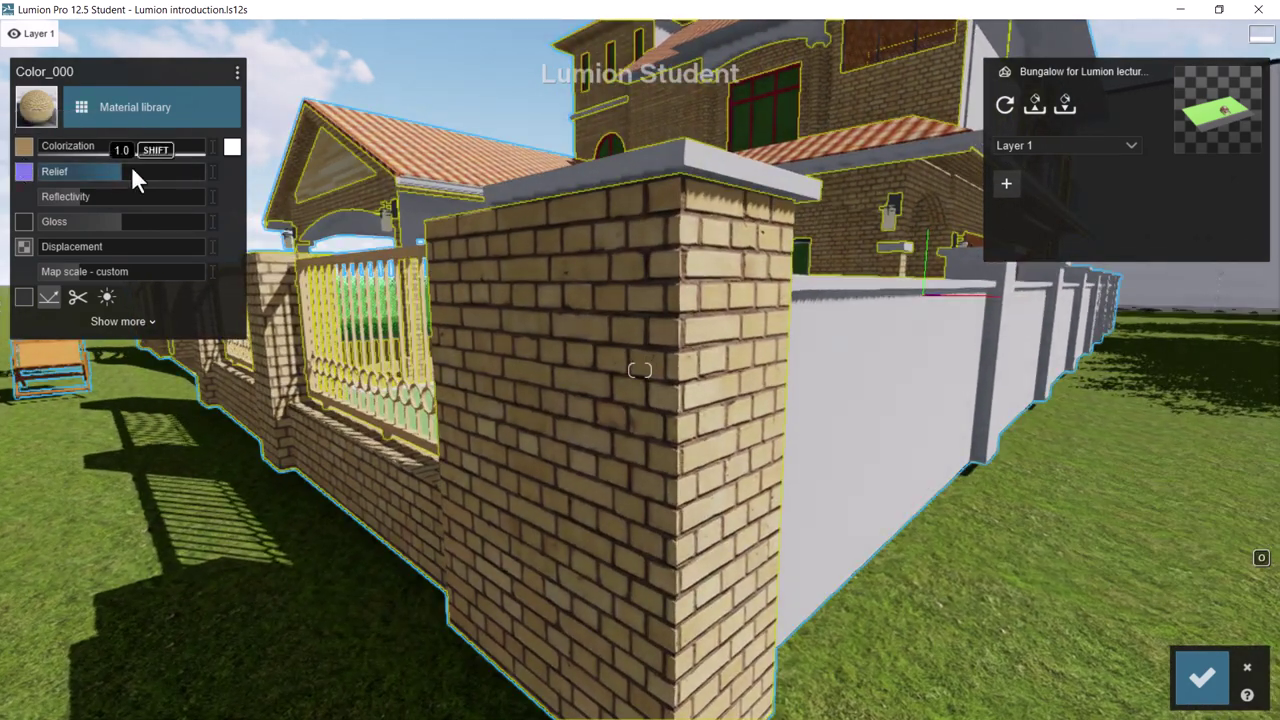
left_click_drag(120, 171, 158, 197)
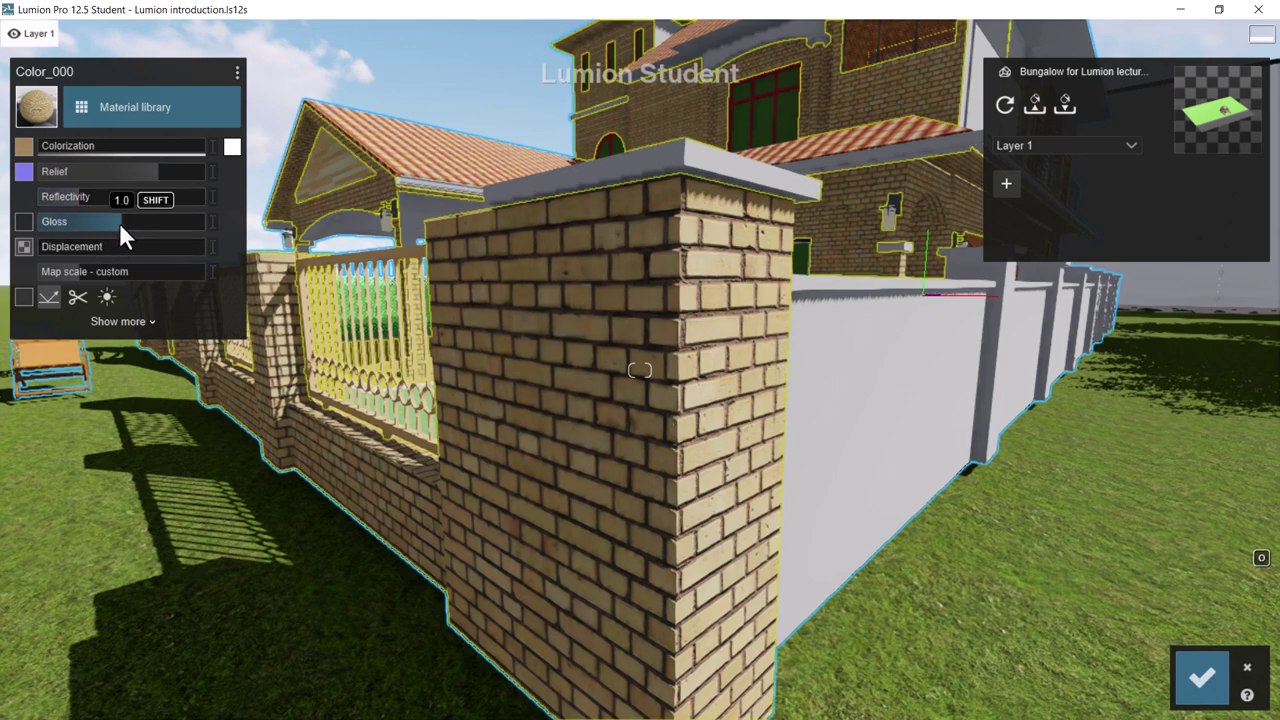
left_click_drag(119, 222, 87, 219)
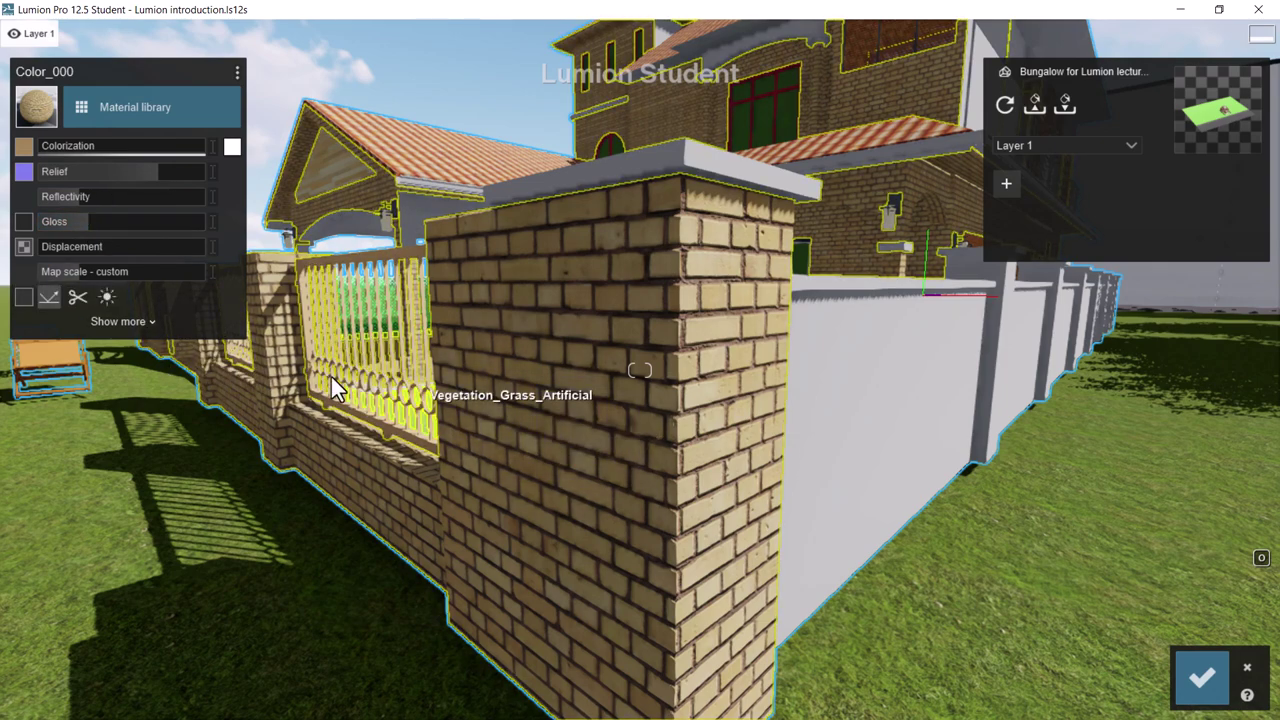
- Slightly increase the brick material's displacement while viewing the pillar corner up close
right_click_drag(809, 393, 196, 310)
mouse_move(42, 246)
left_click_drag(48, 247, 44, 247)
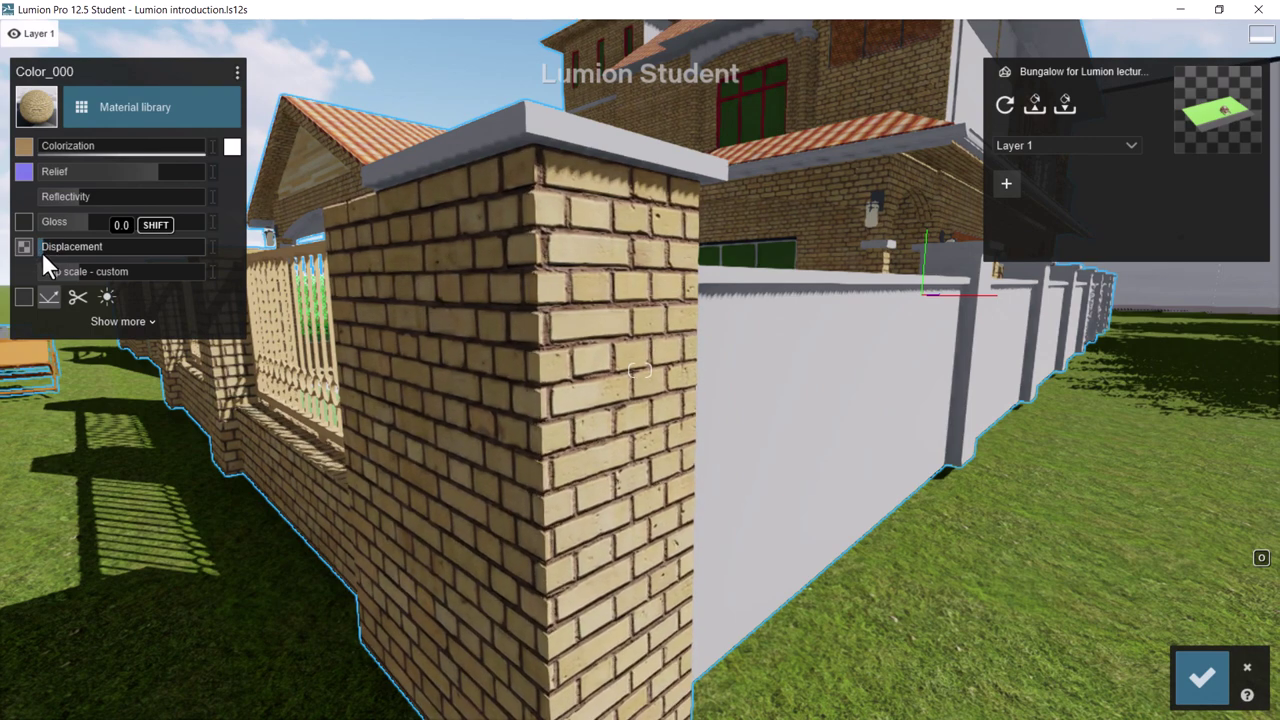
left_click_drag(44, 252, 54, 256)
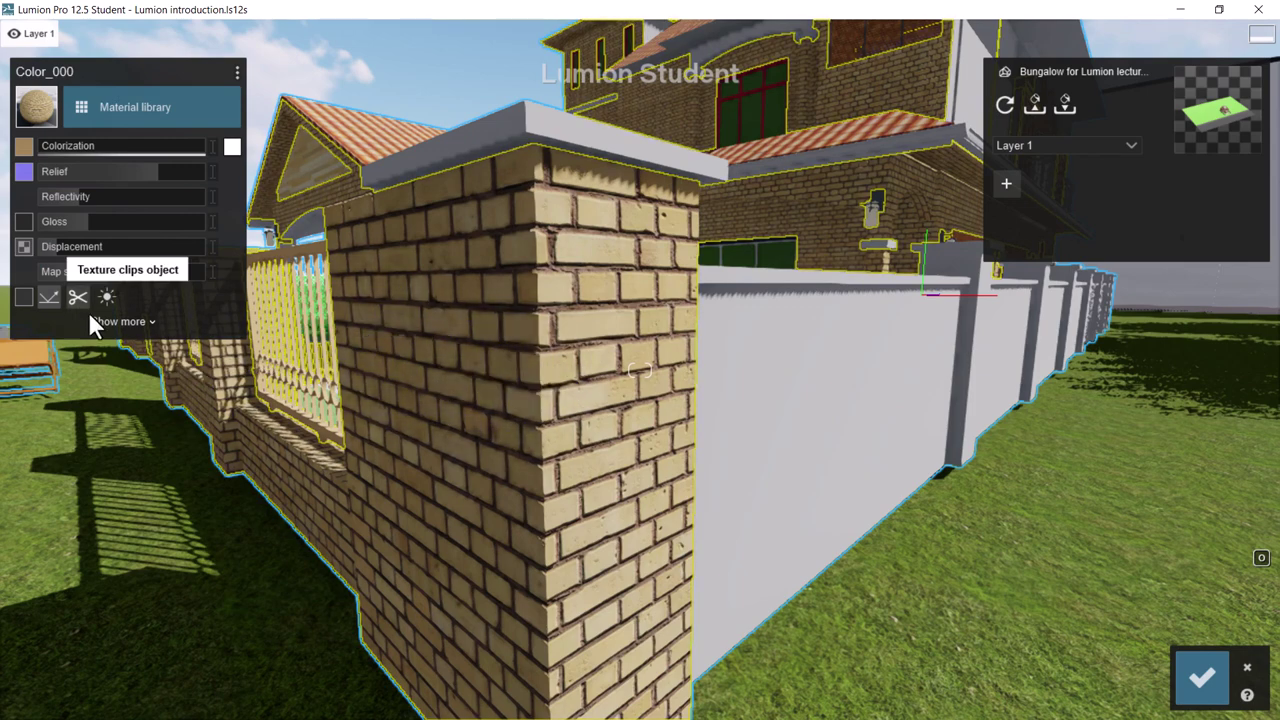
- Expand the brick material's extra settings and shift the texture slightly along its X, Y and Z offsets
left_click(120, 321)
right_click_drag(622, 326, 539, 322)
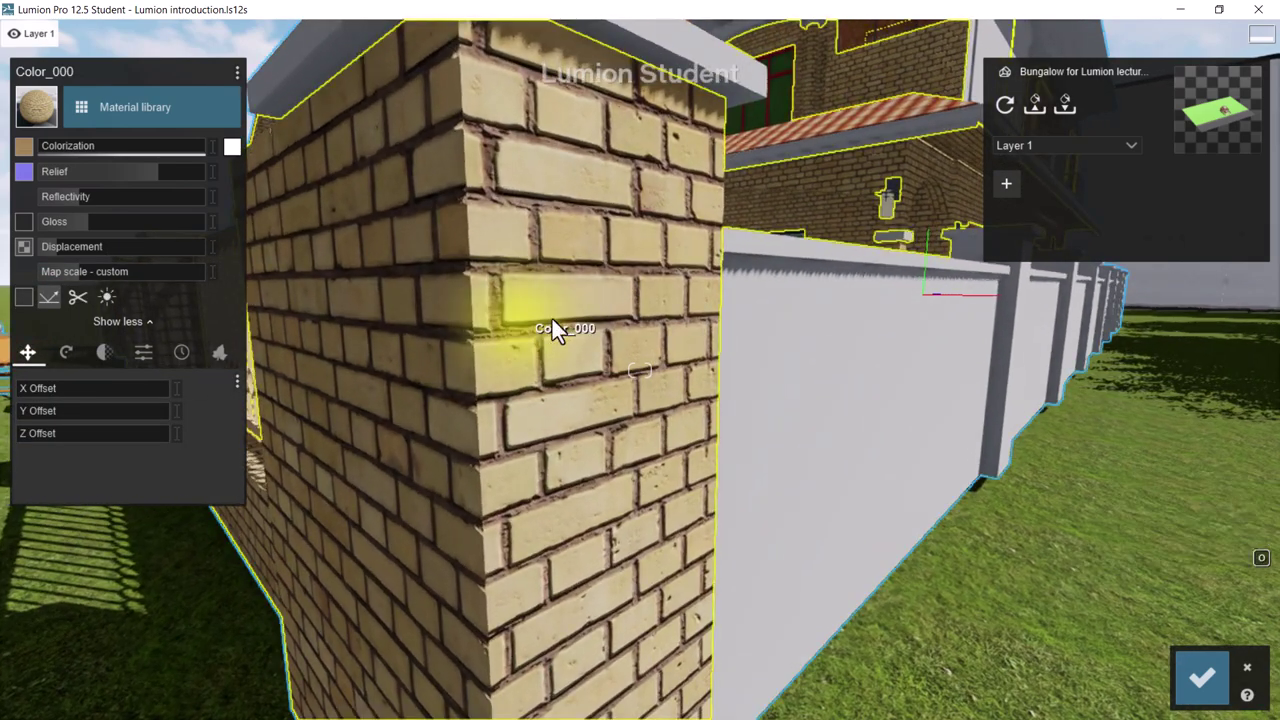
mouse_move(166, 394)
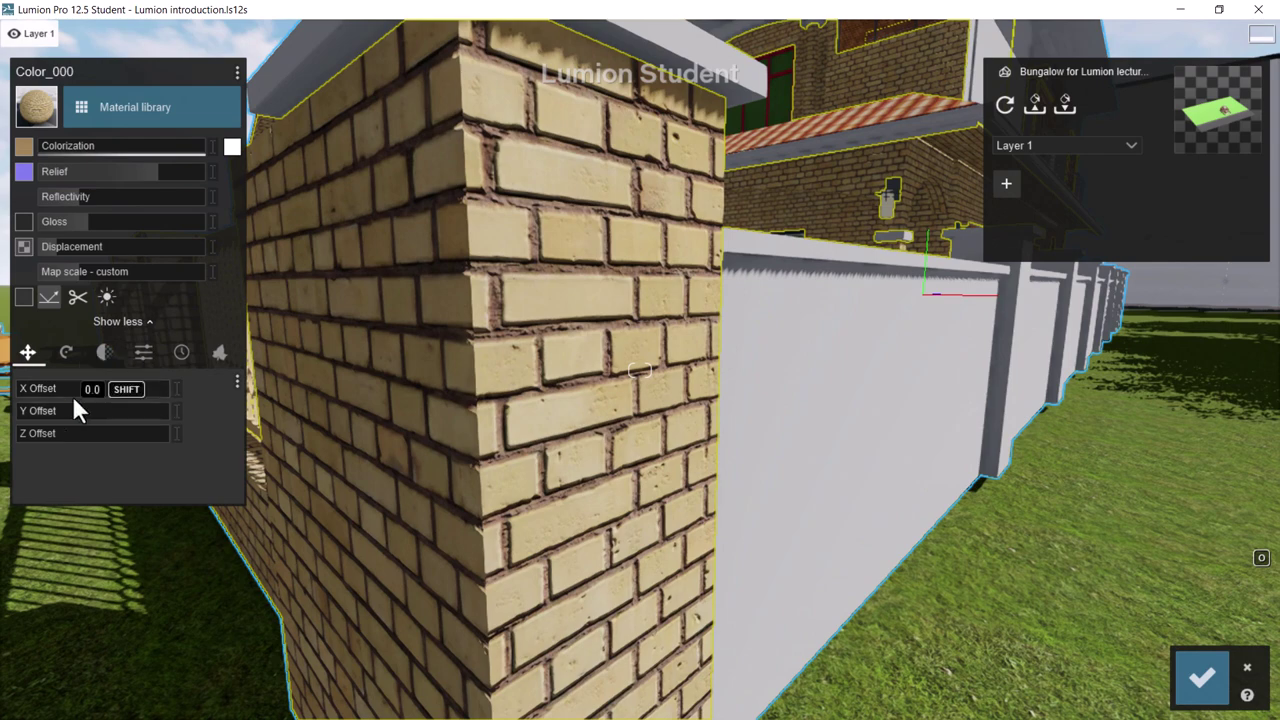
left_click_drag(18, 387, 38, 397)
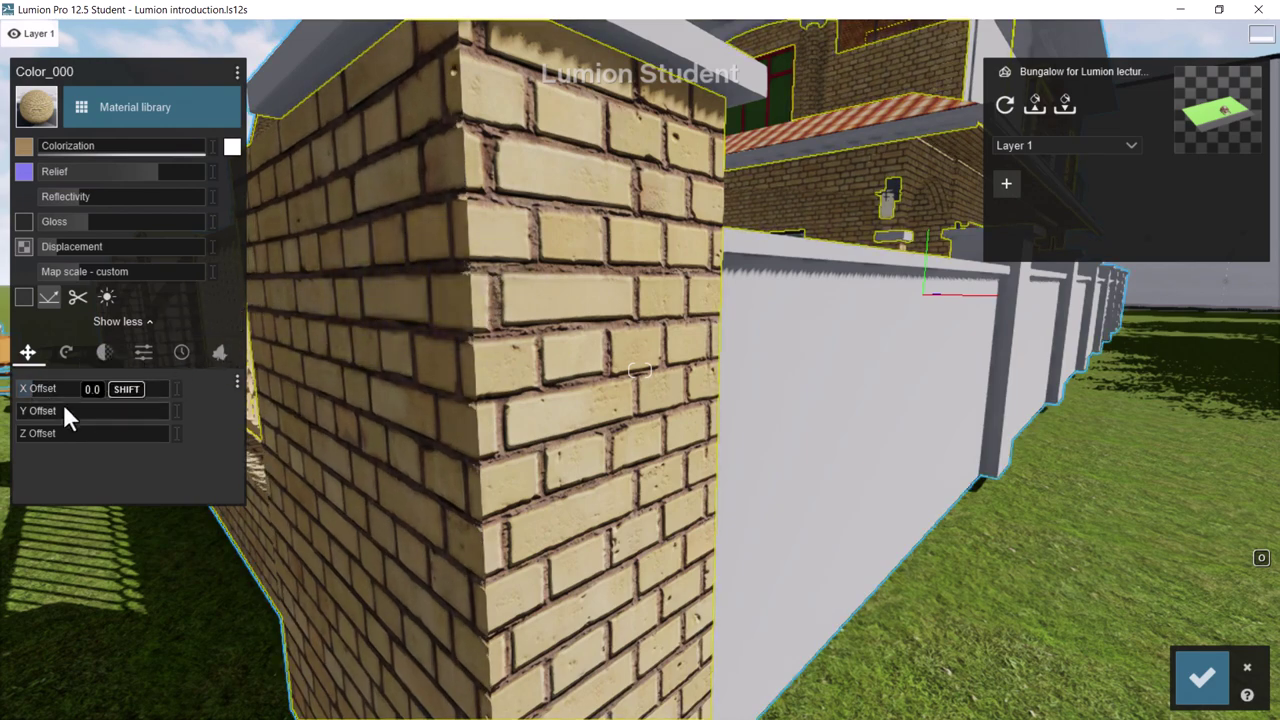
left_click_drag(24, 404, 24, 404)
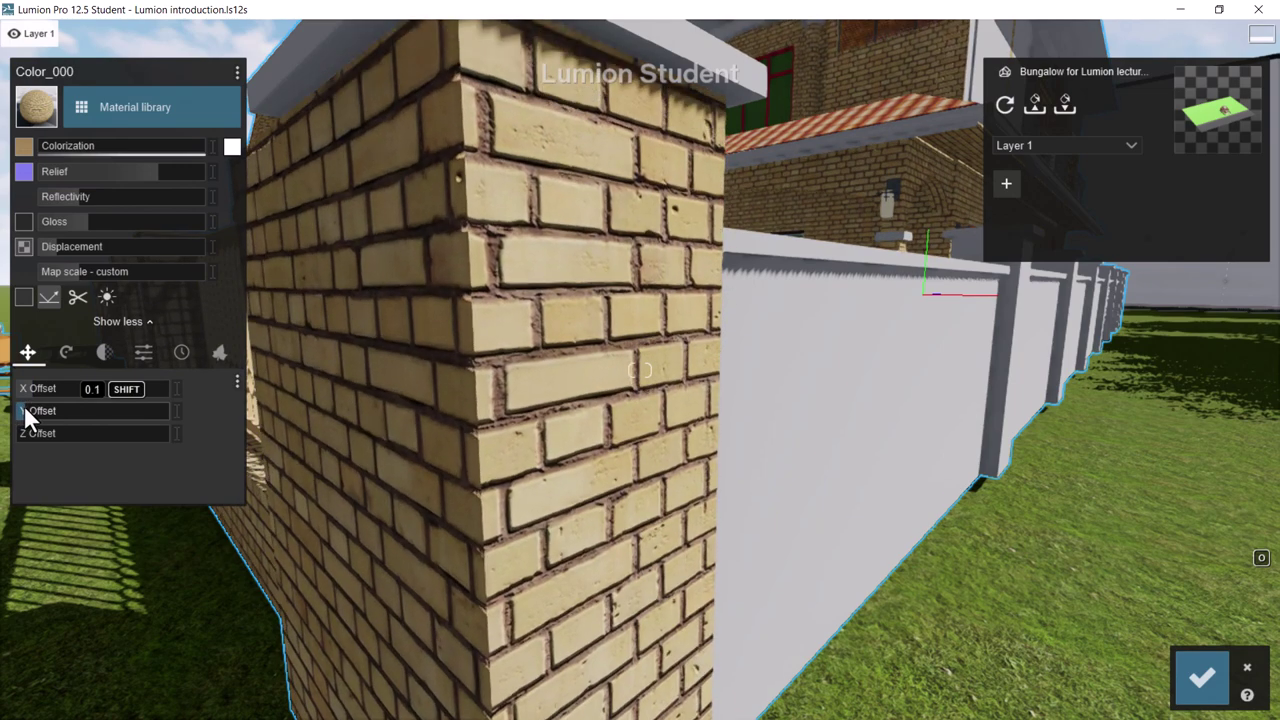
left_click_drag(25, 434, 23, 431)
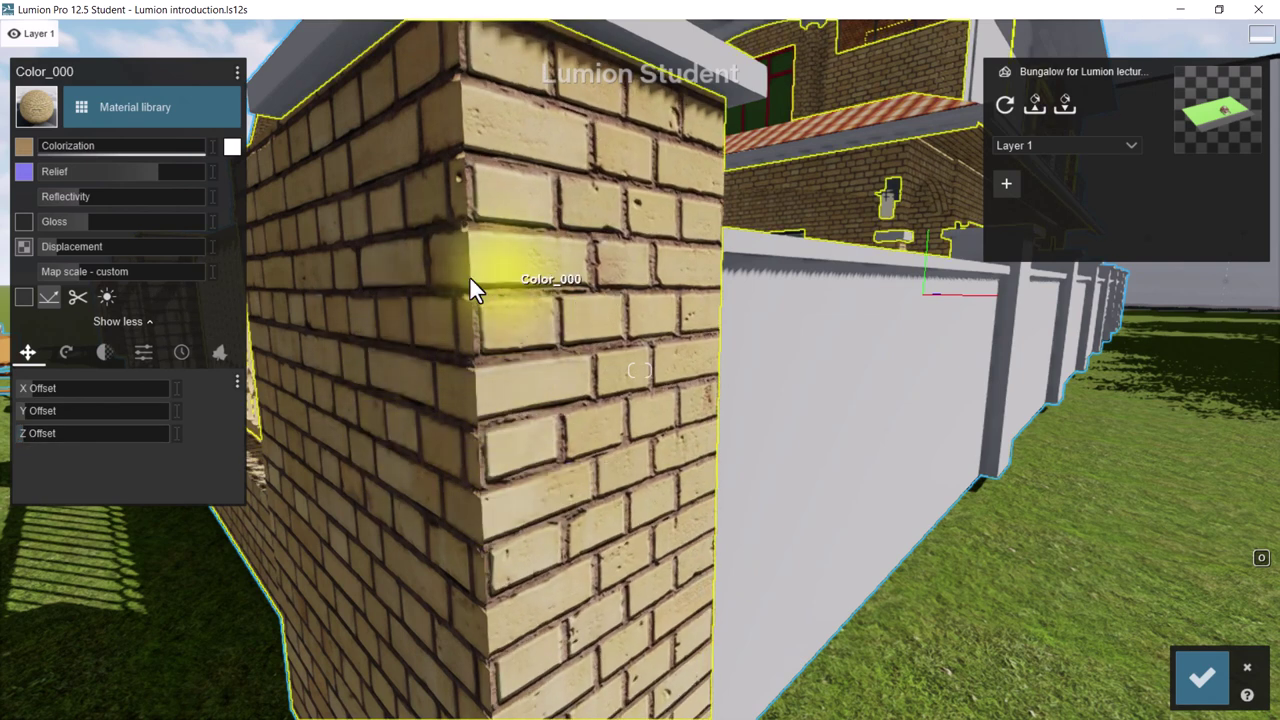
- Look through the brick material's orientation, transparency, emissive and saturation, and weathering settings
left_click(67, 350)
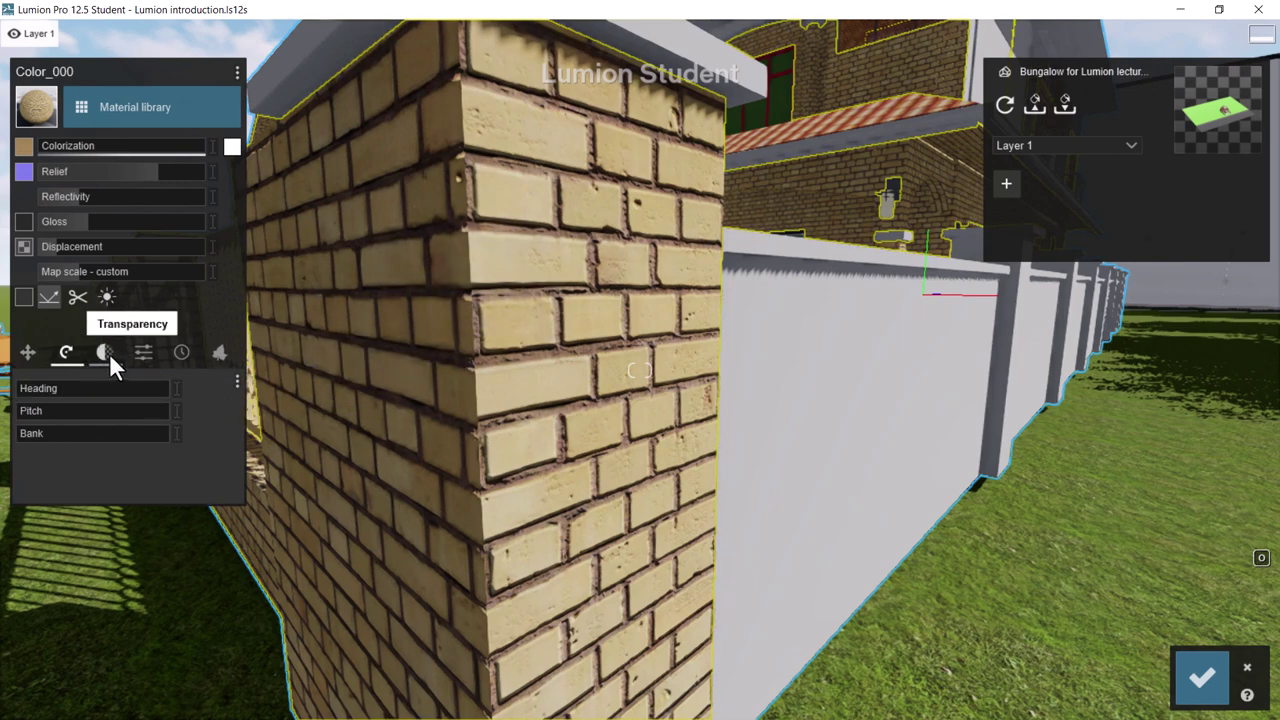
left_click(108, 349)
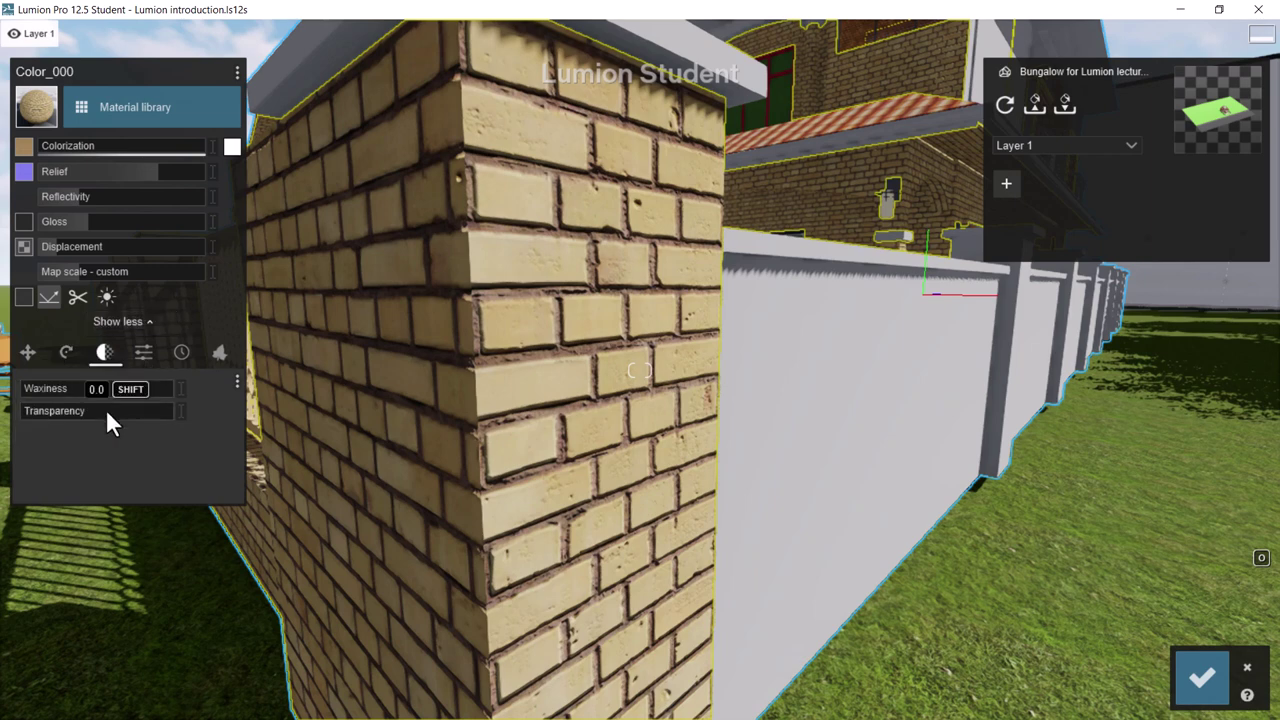
left_click(144, 350)
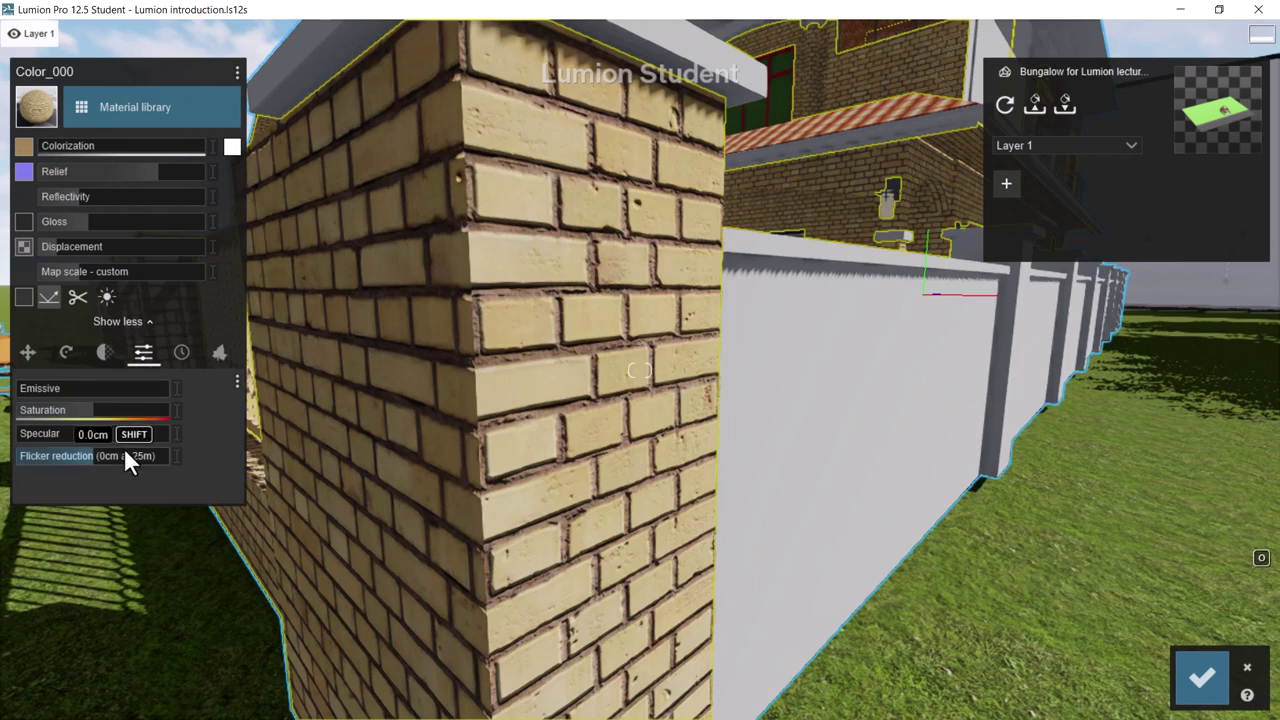
left_click(176, 348)
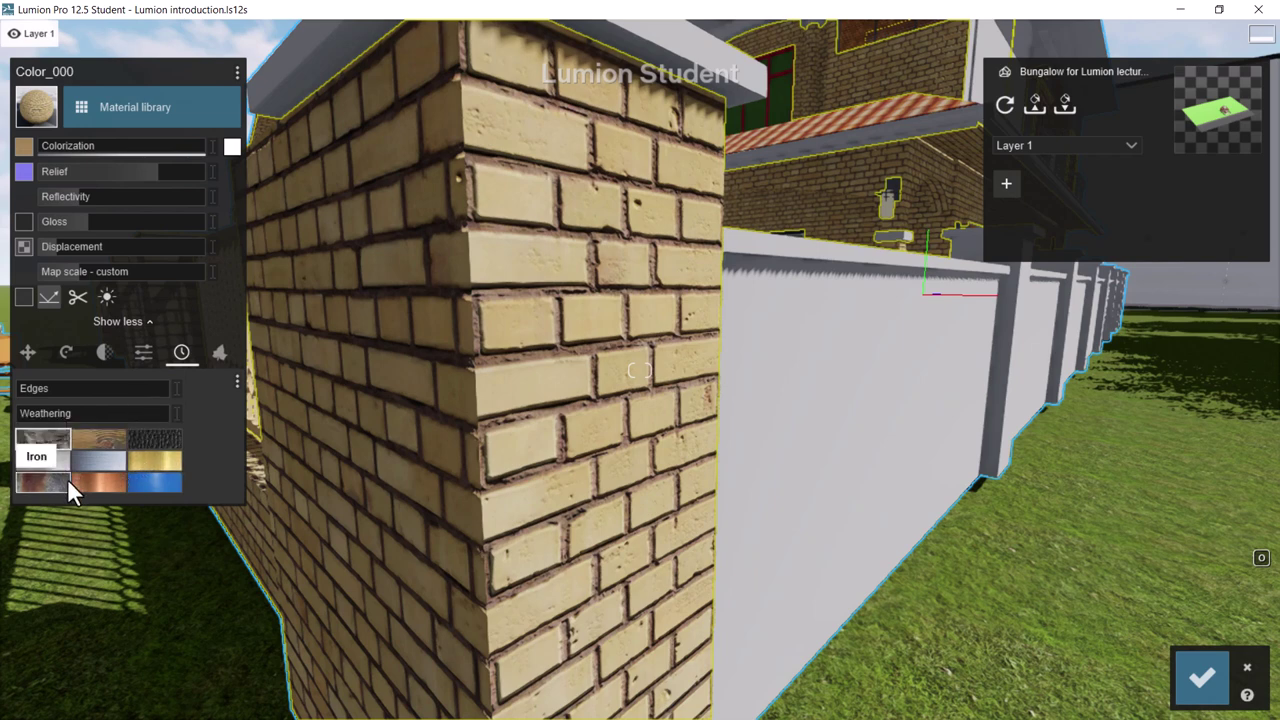
- Give the brick material stone weathering with softened edges, and spread ivy foliage over the lower part of the boundary pillar
left_click(54, 437)
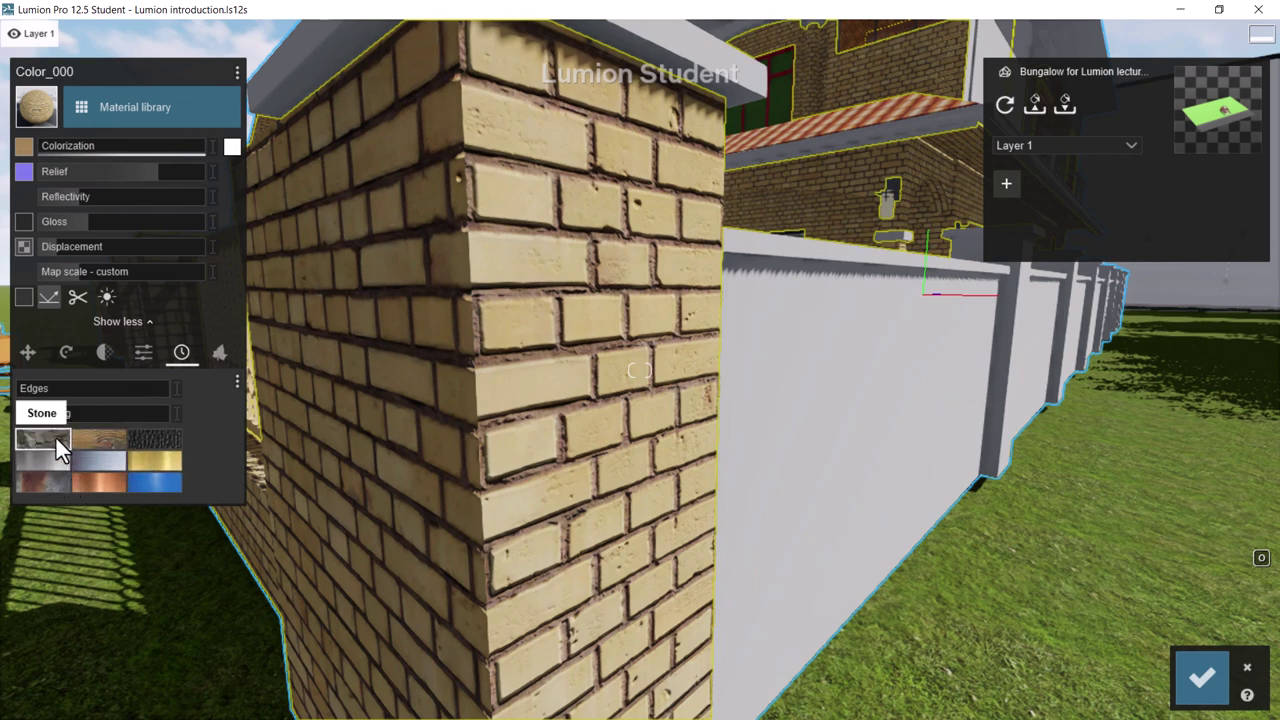
left_click_drag(23, 415, 57, 390)
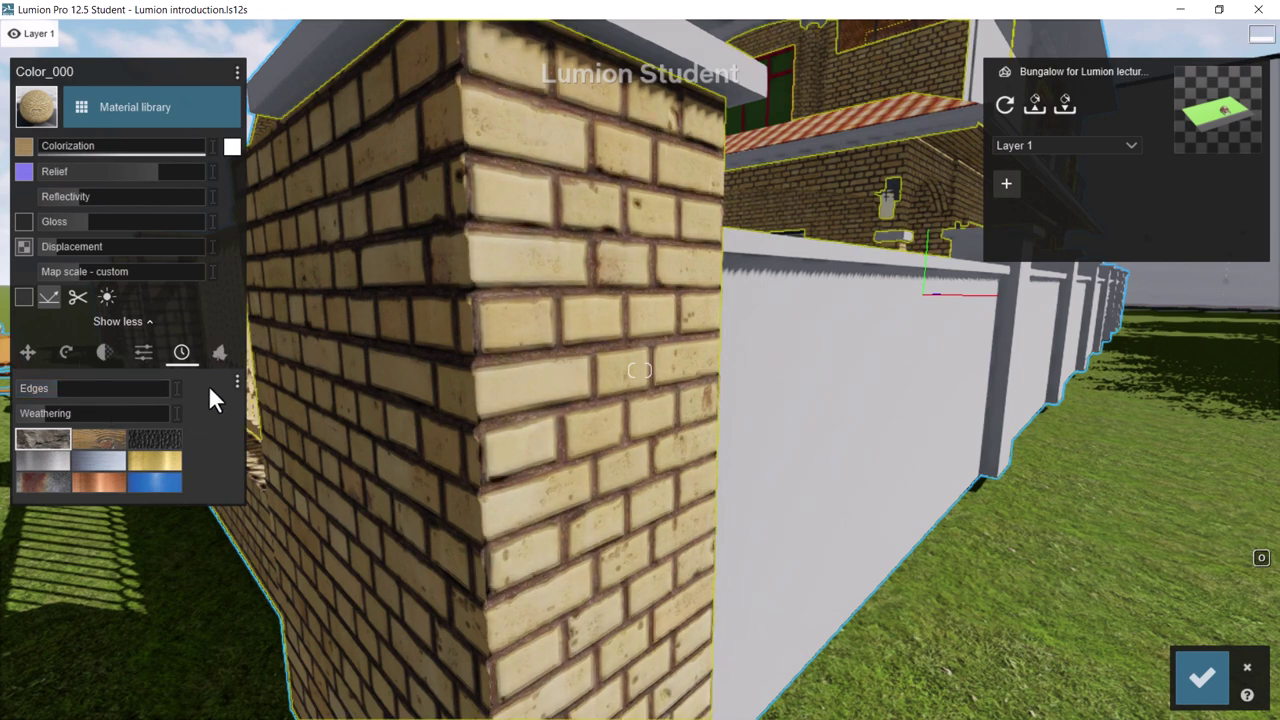
left_click(220, 353)
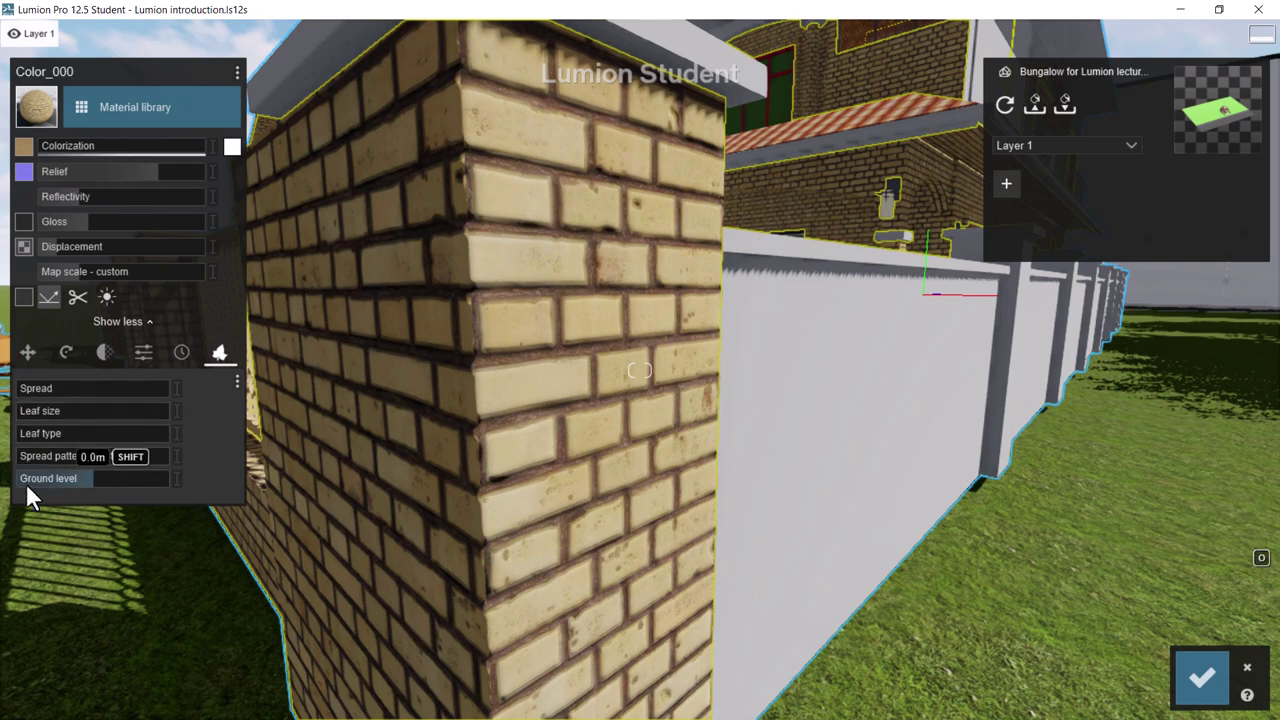
mouse_move(18, 455)
left_mouse_down()
mouse_move(45, 455)
mouse_move(18, 456)
left_mouse_up()
left_click_drag(60, 388, 46, 451, "shift")
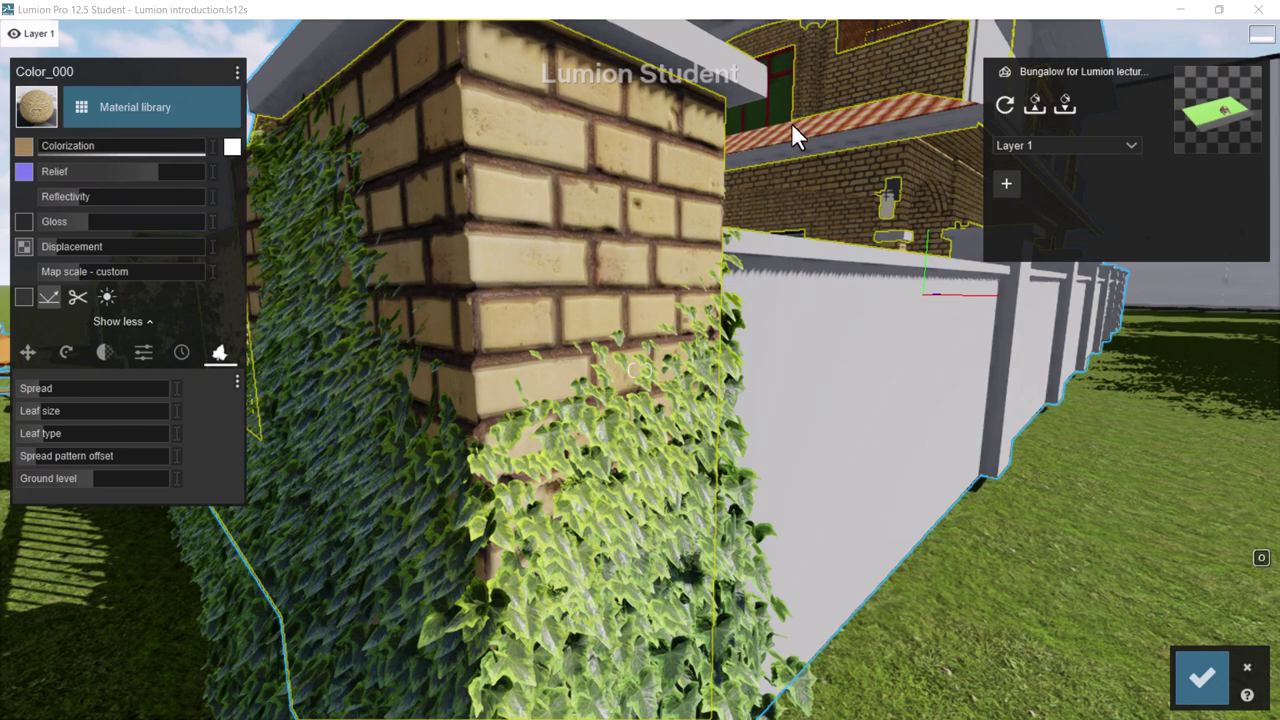
- View the material library's Various category and save the brick material changes on the bungalow
left_click(128, 105)
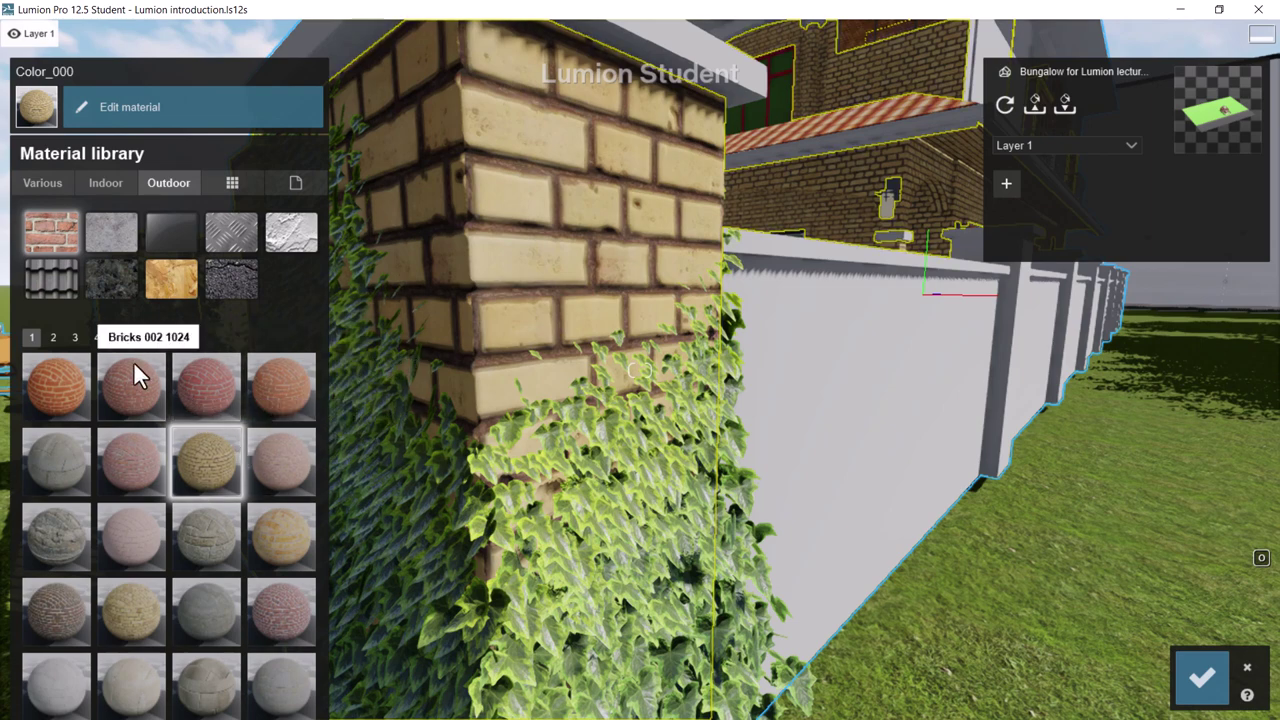
left_click(42, 186)
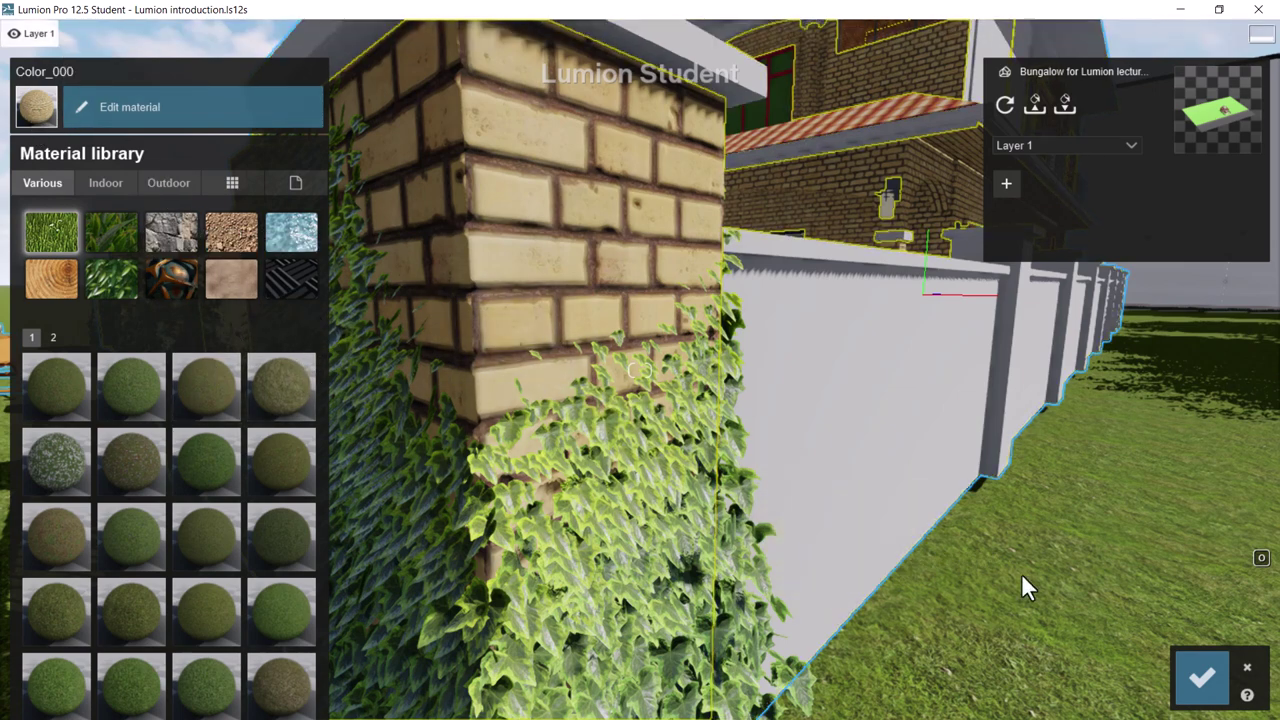
left_click(1201, 677)
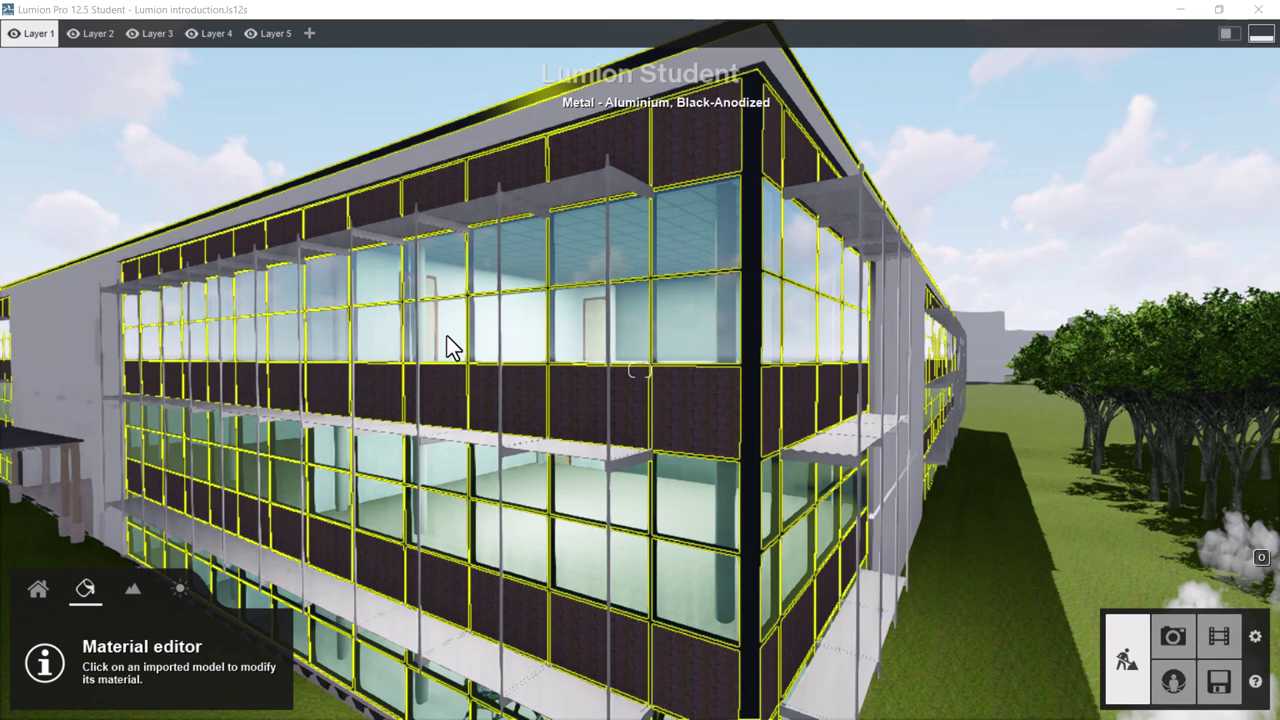
- Preview DecoGlassMatteBack 003, 002 and milky glasses on the sample project building's windows, and apply the first clear indoor pureglass material
left_click(530, 334)
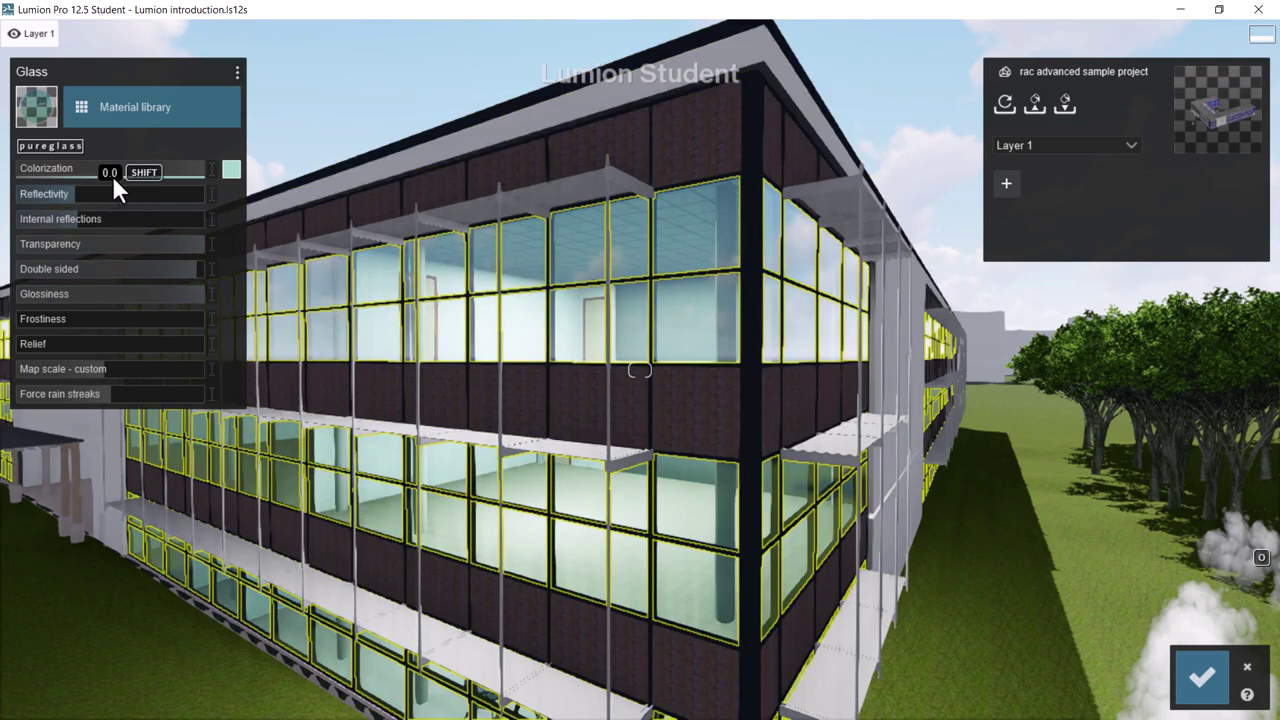
left_click(104, 116)
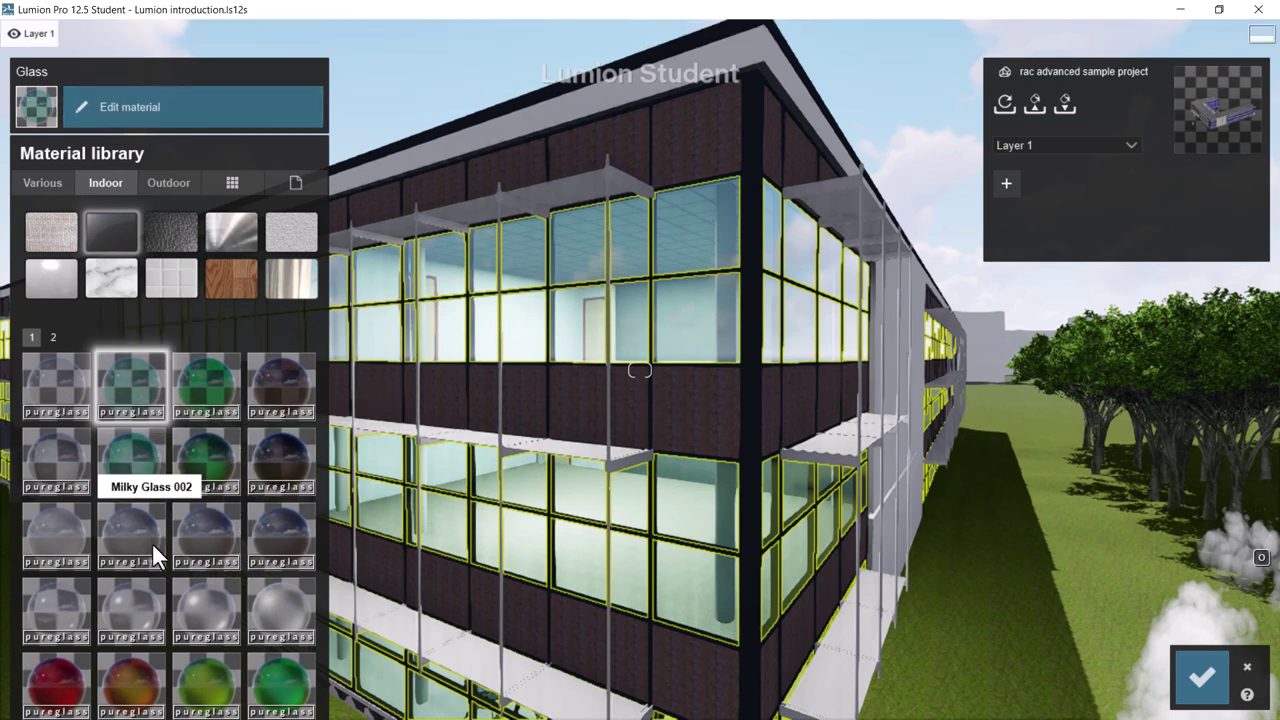
left_click(190, 686)
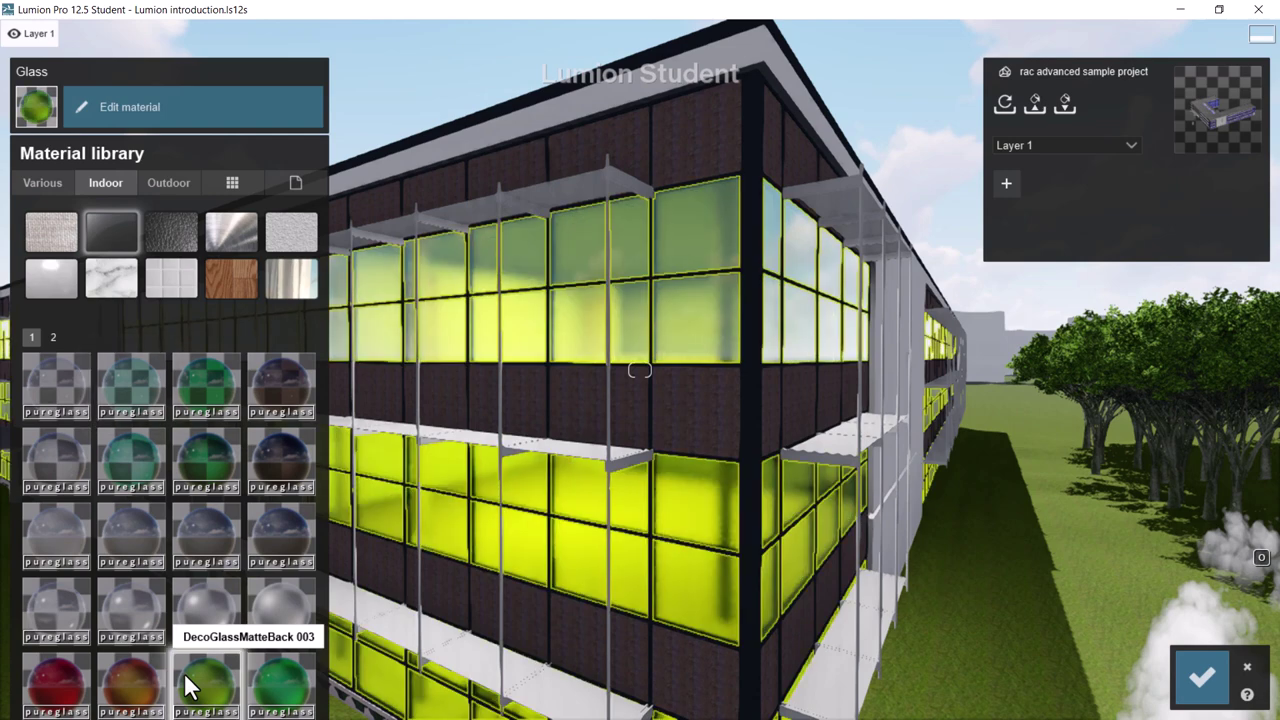
left_click(136, 689)
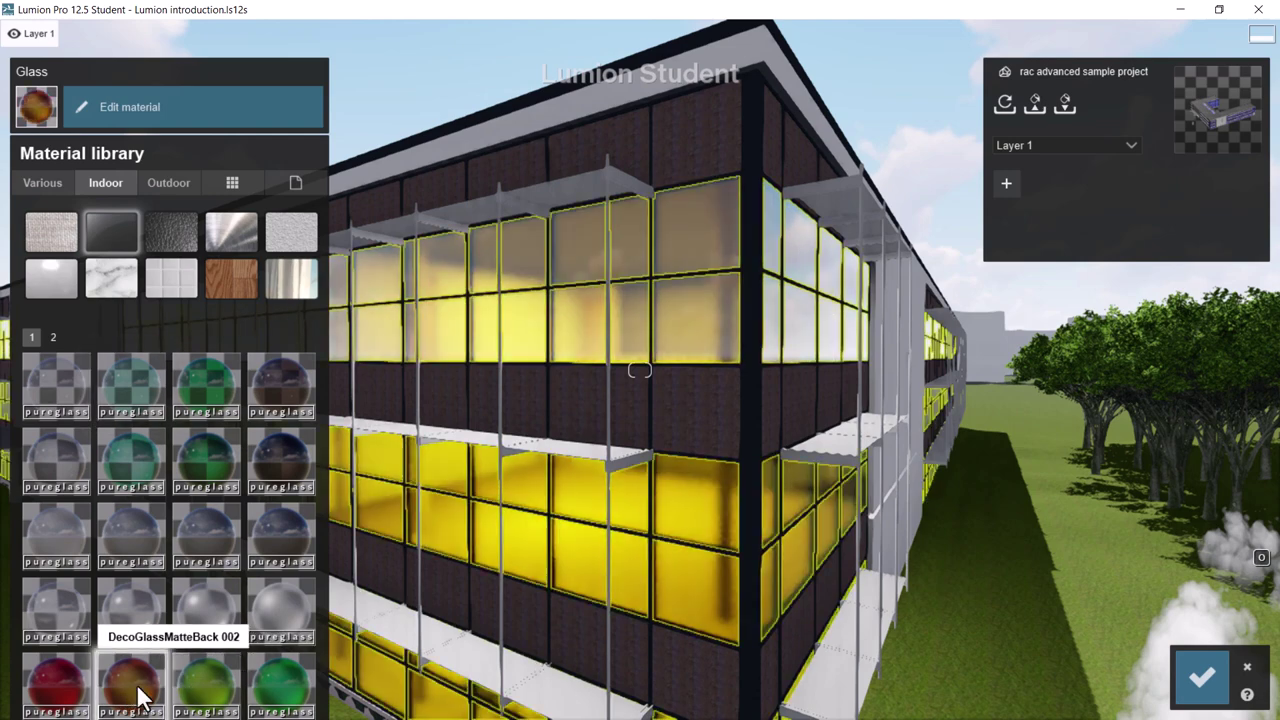
left_click(151, 612)
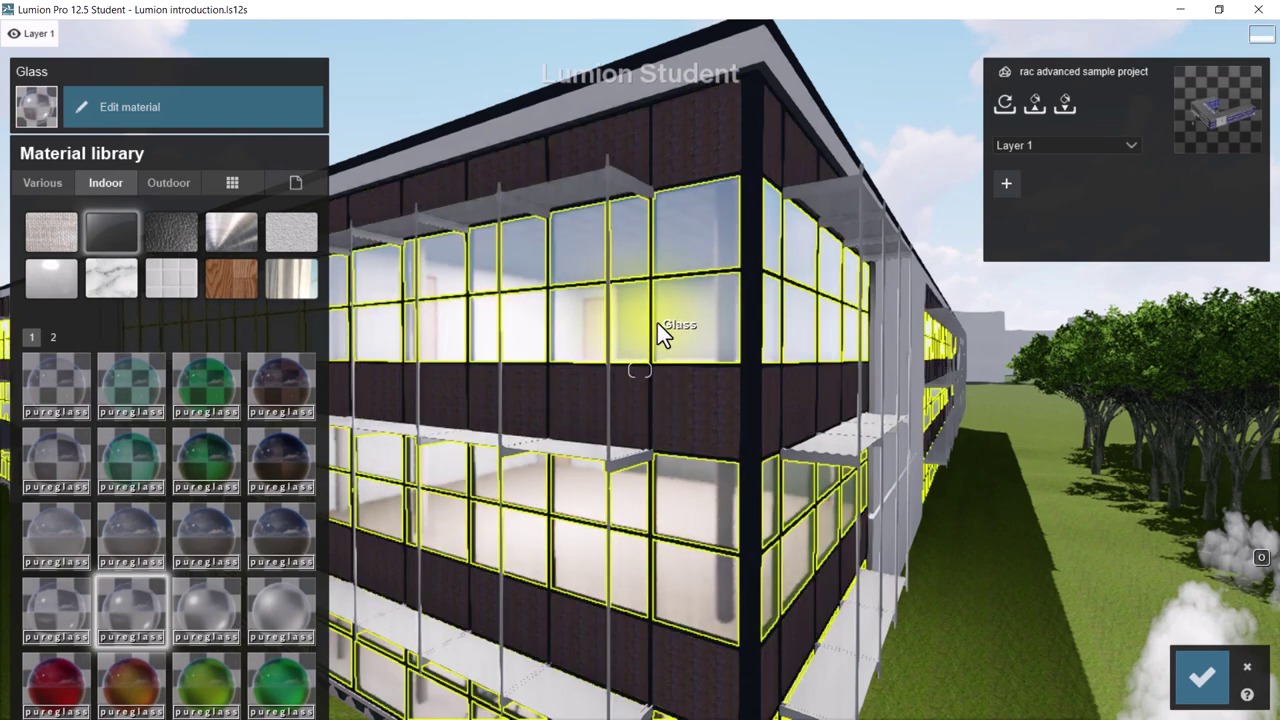
left_click(60, 540)
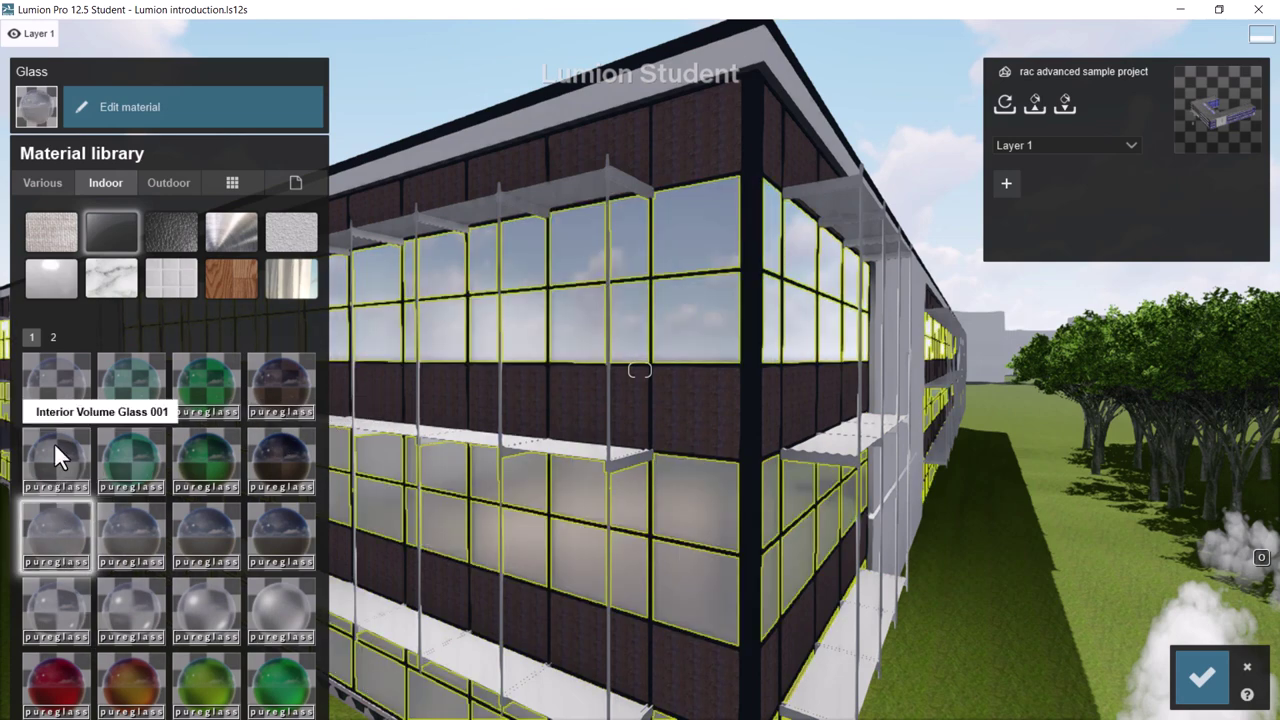
left_click(54, 379)
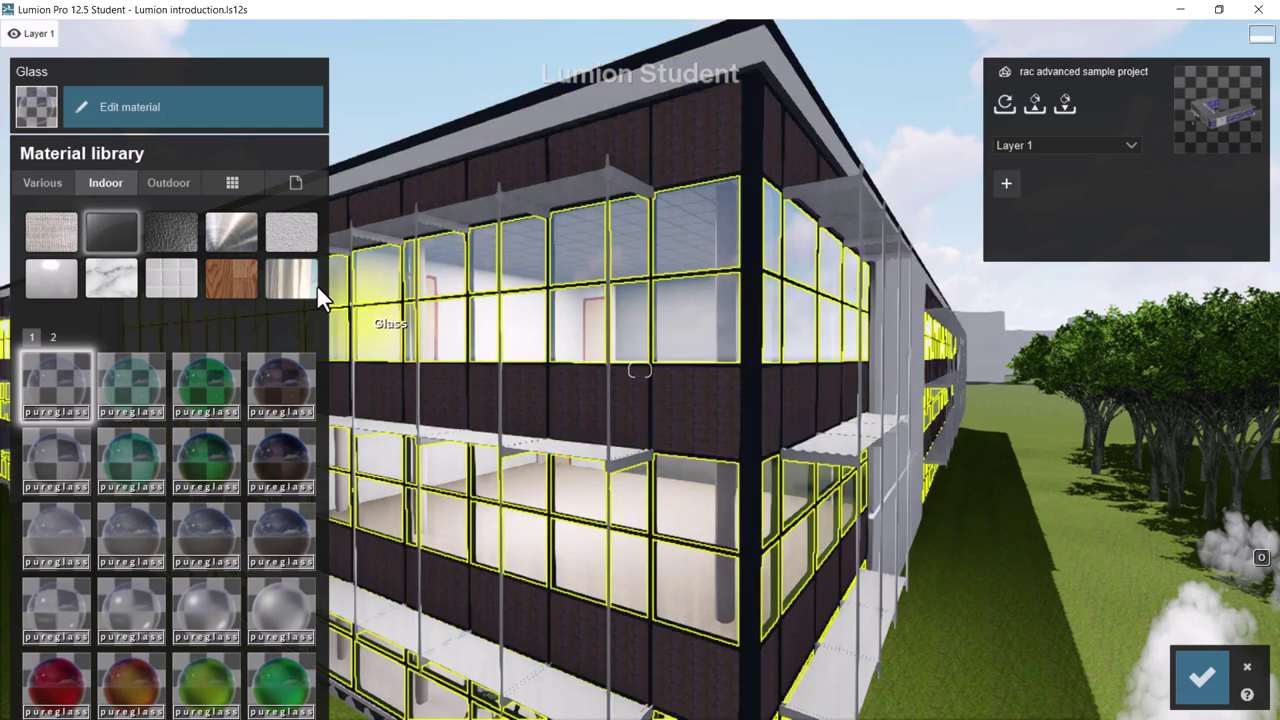
- Edit the window glass properties, trying out the frostiness and raising the relief to distort the panes slightly
left_click(178, 116)
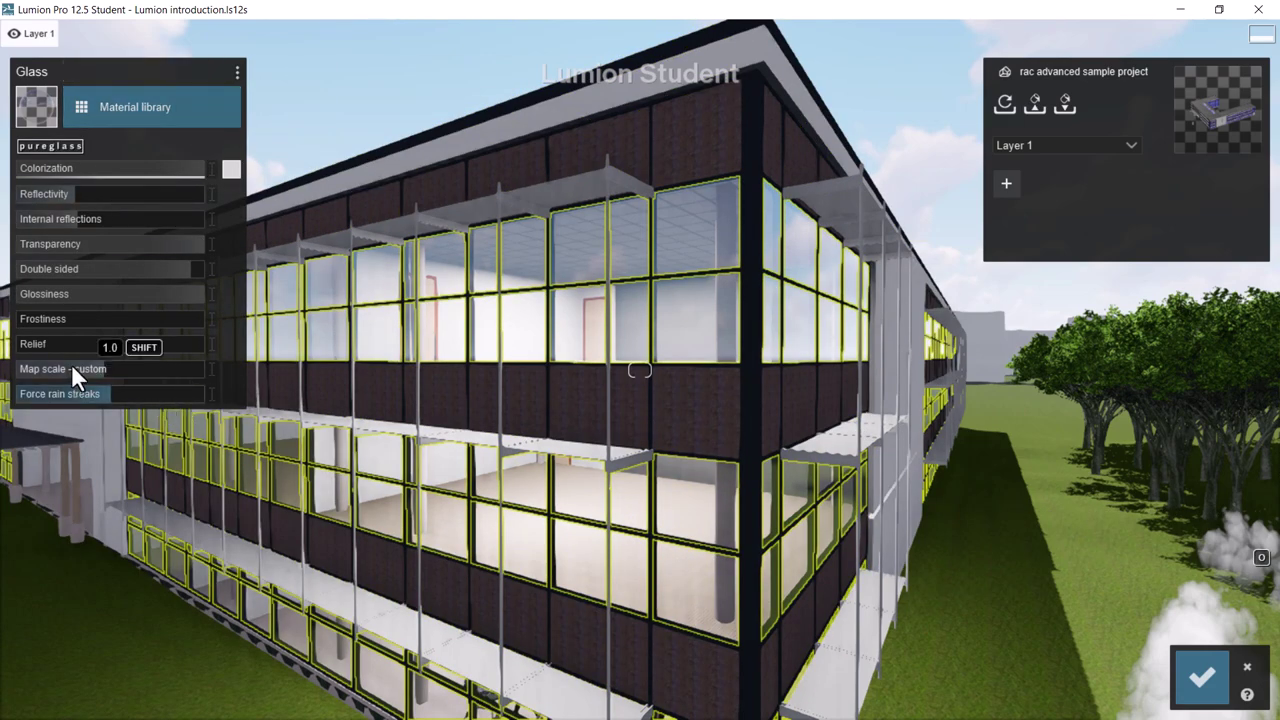
left_click_drag(64, 318, 91, 319)
left_click_drag(126, 331, 90, 326)
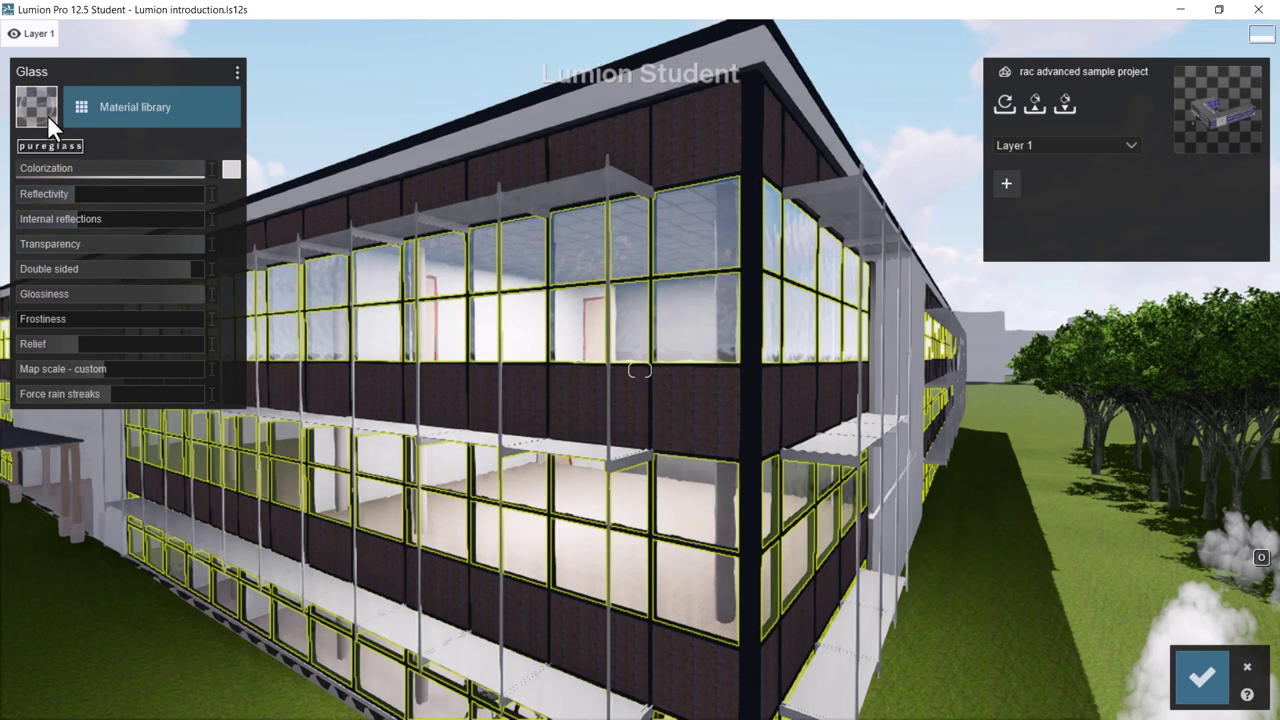
left_click(100, 110)
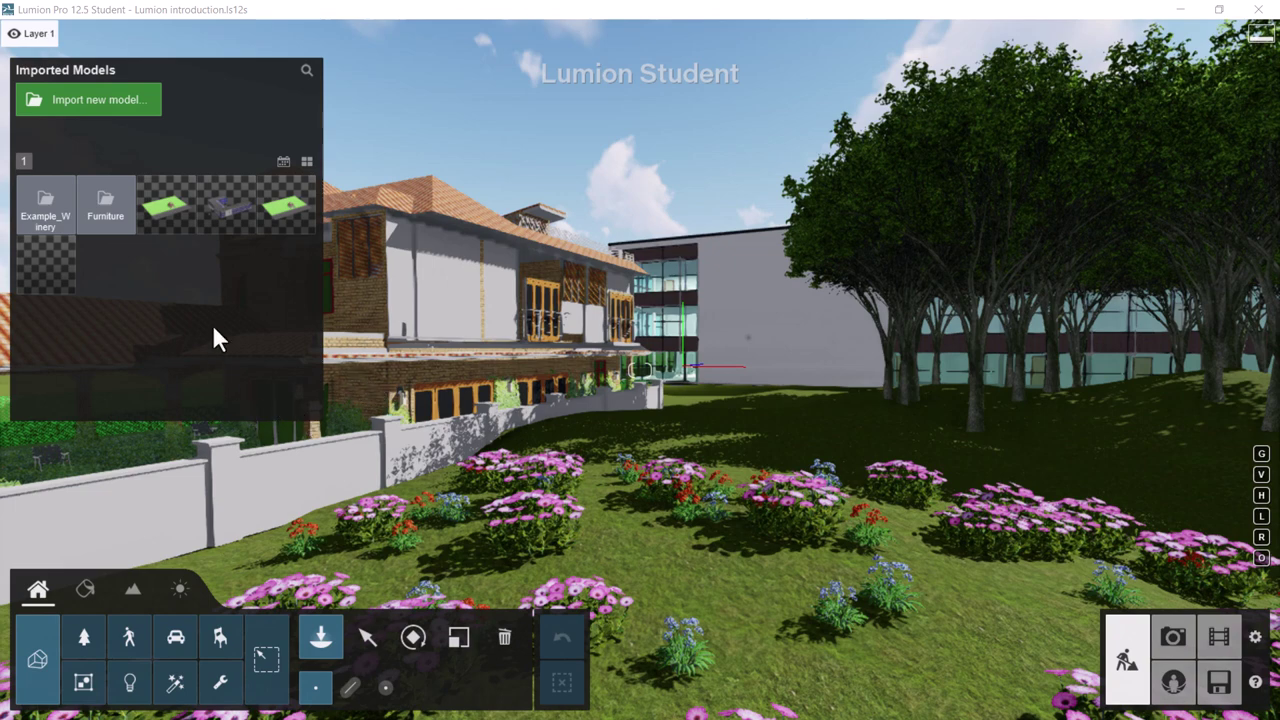
- Import the Playground.skp model as Playground into the Main (default) folder and place it among the flowers beside the bungalow
left_click(74, 100)
left_click(580, 165)
double_click(575, 172)
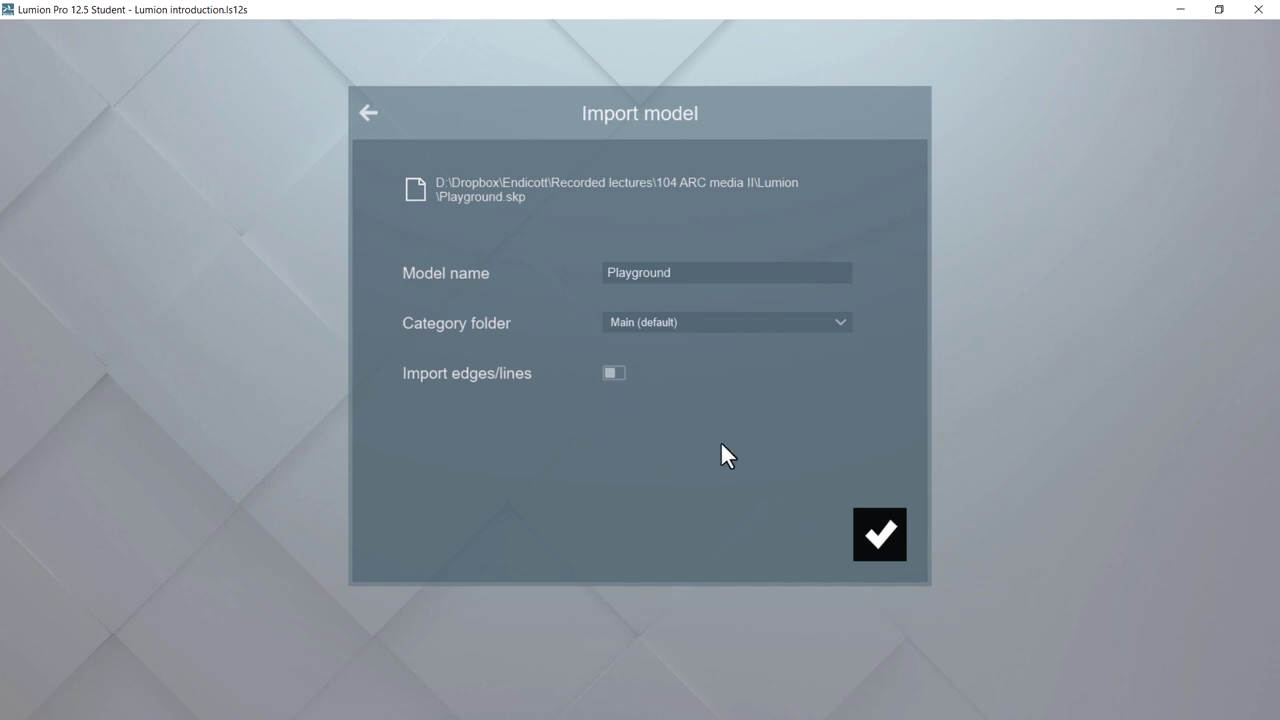
left_click(879, 533)
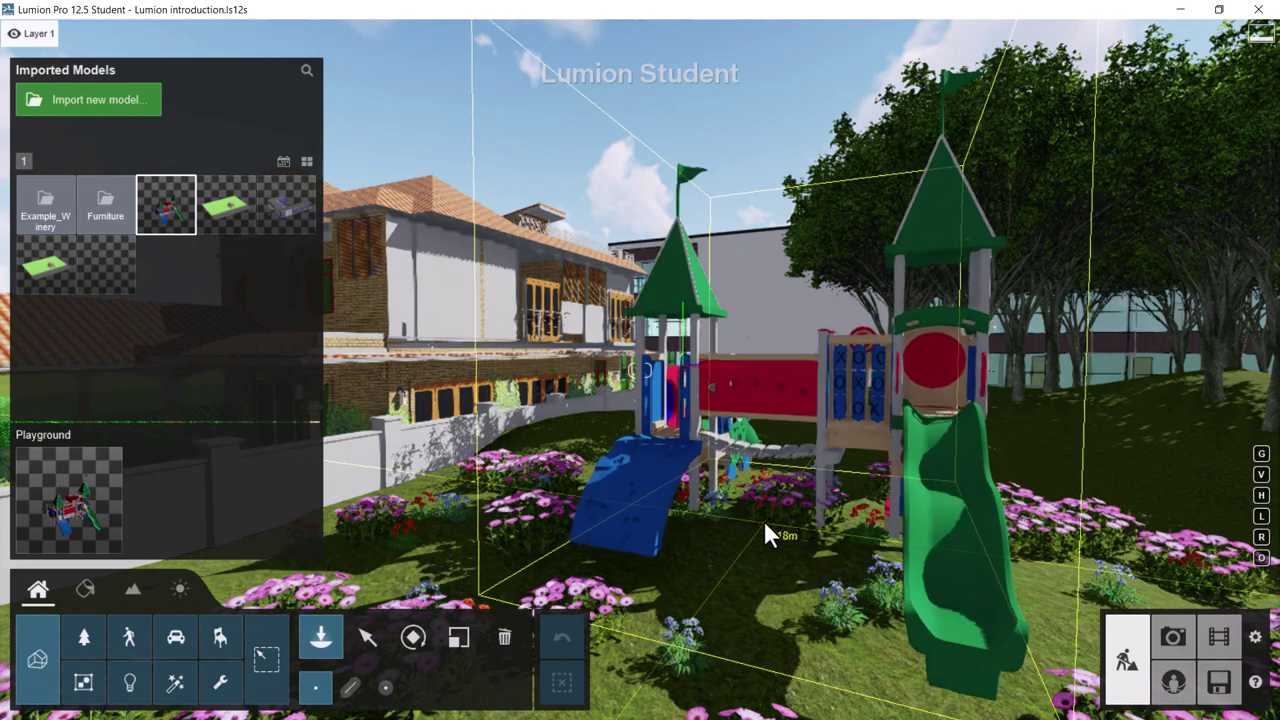
left_click(767, 530)
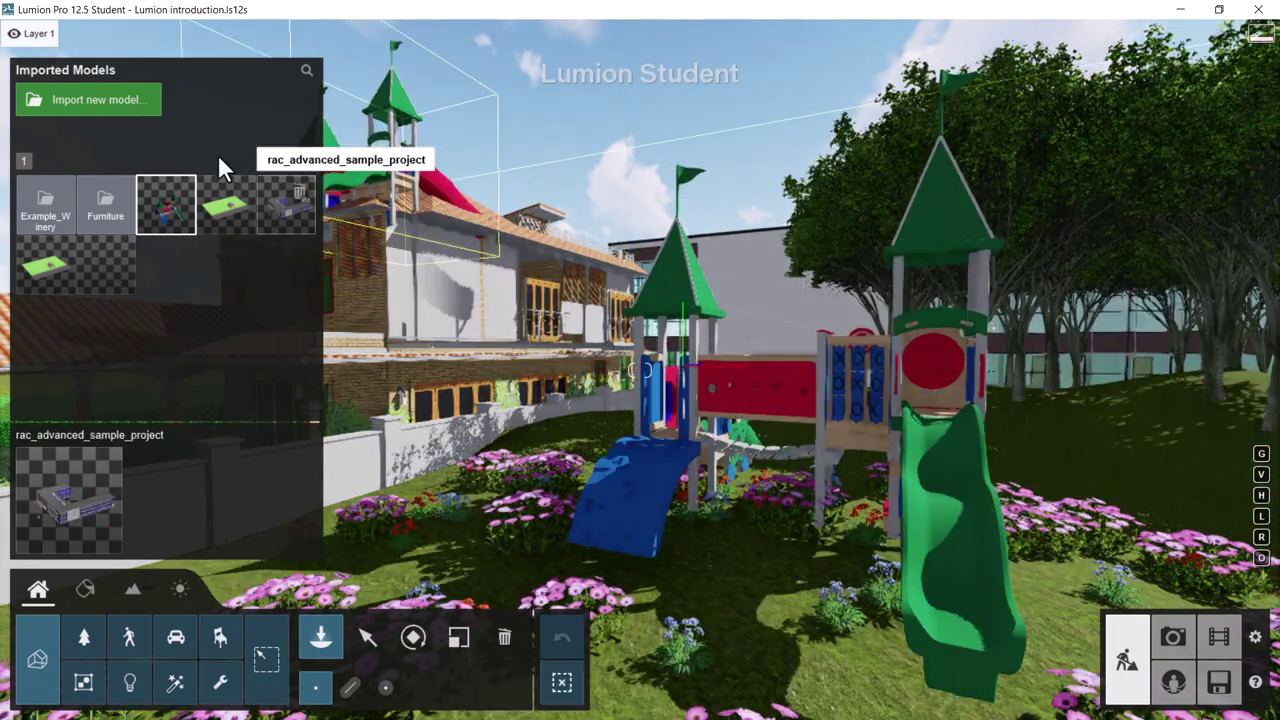
- Assign a Standard material to the playground's PMI Green slide and increase its gloss
left_click(85, 589)
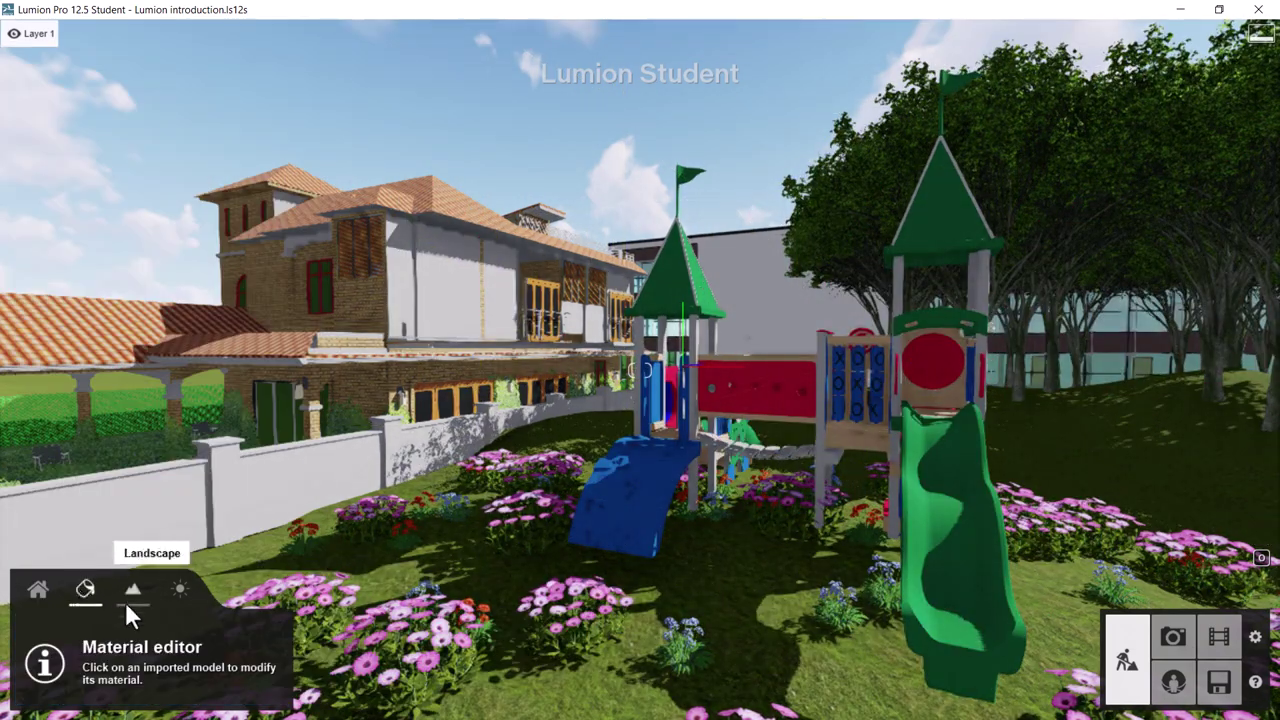
left_click(946, 527)
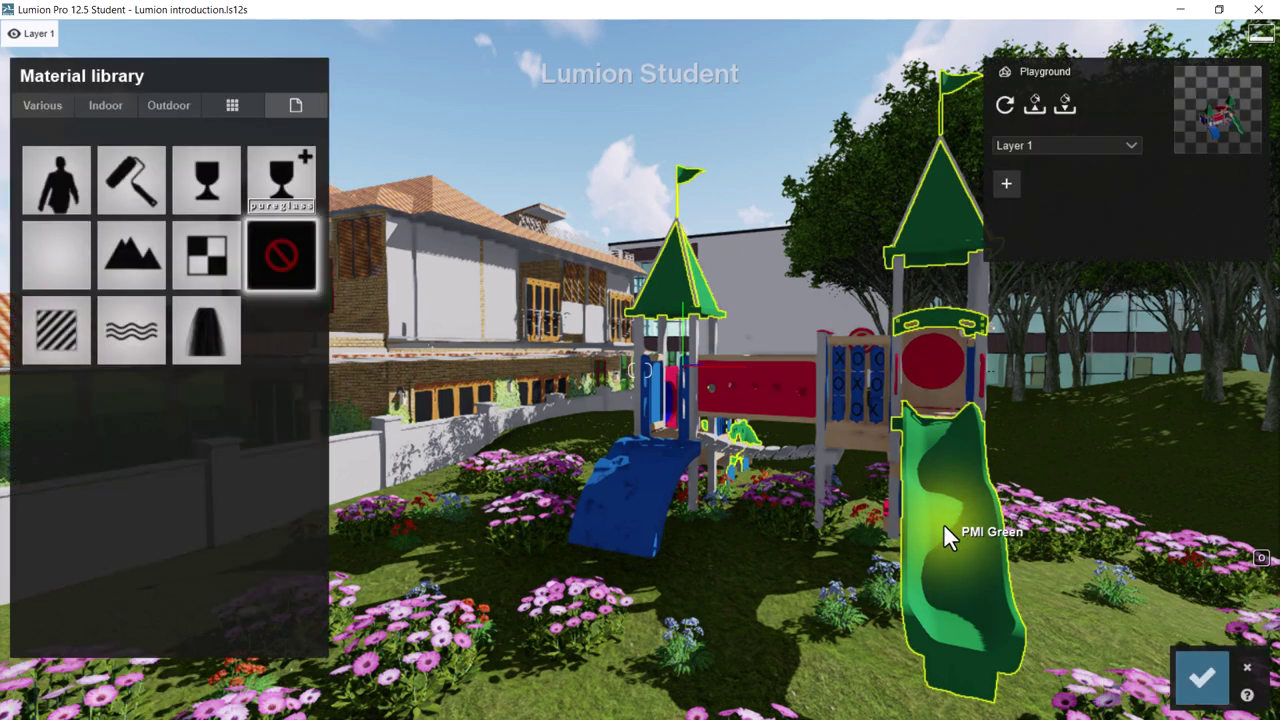
left_click(68, 322)
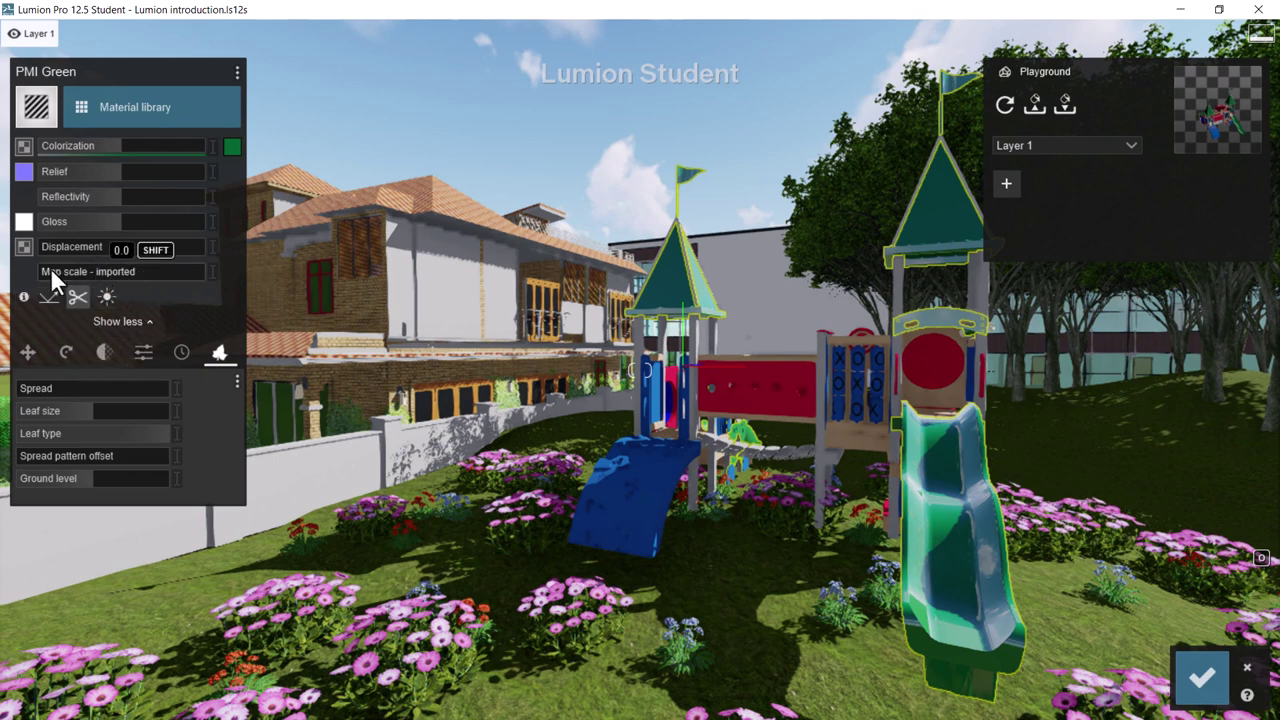
left_click_drag(121, 222, 147, 223)
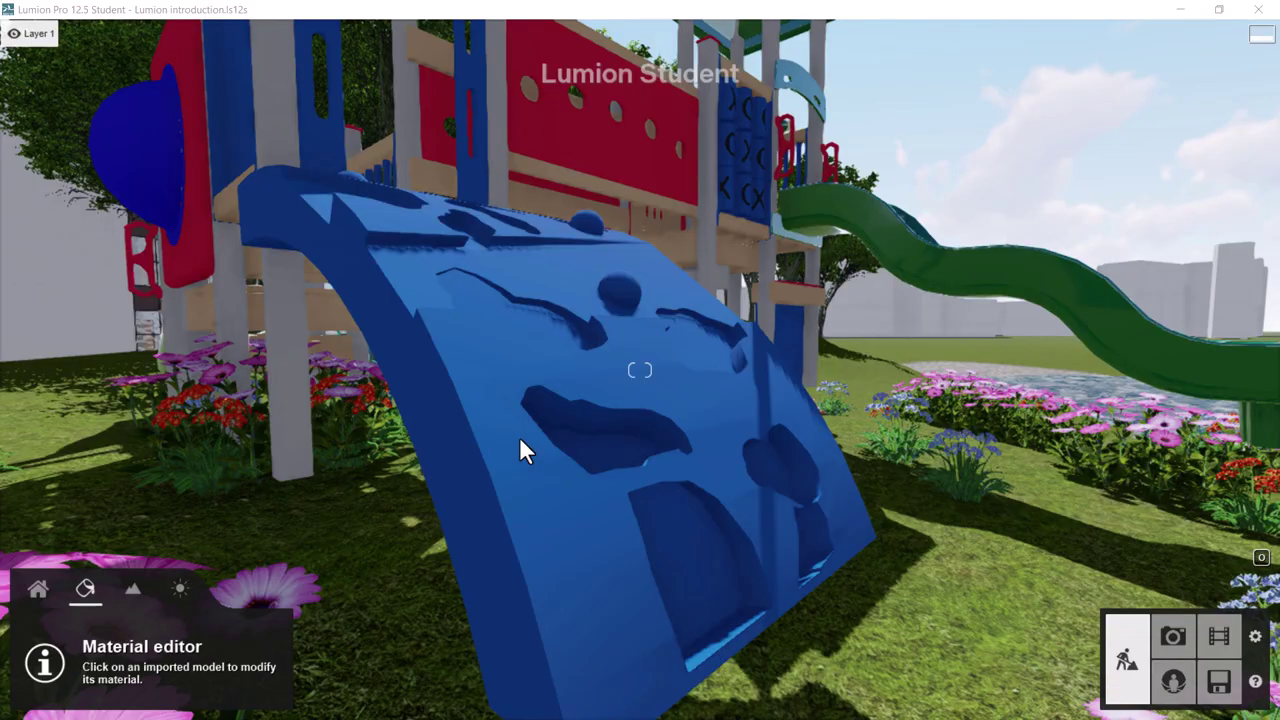
- Assign a Standard material to the playground's blue climbing ramp
left_click(519, 438)
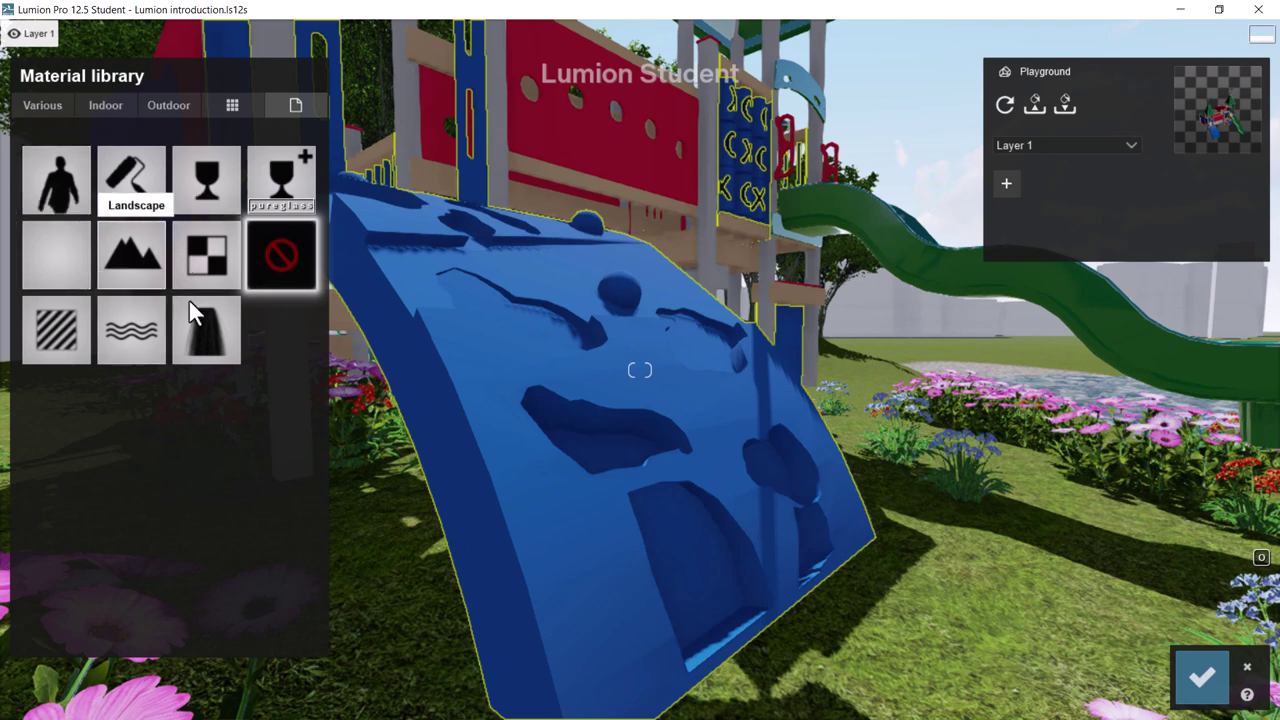
left_click(67, 341)
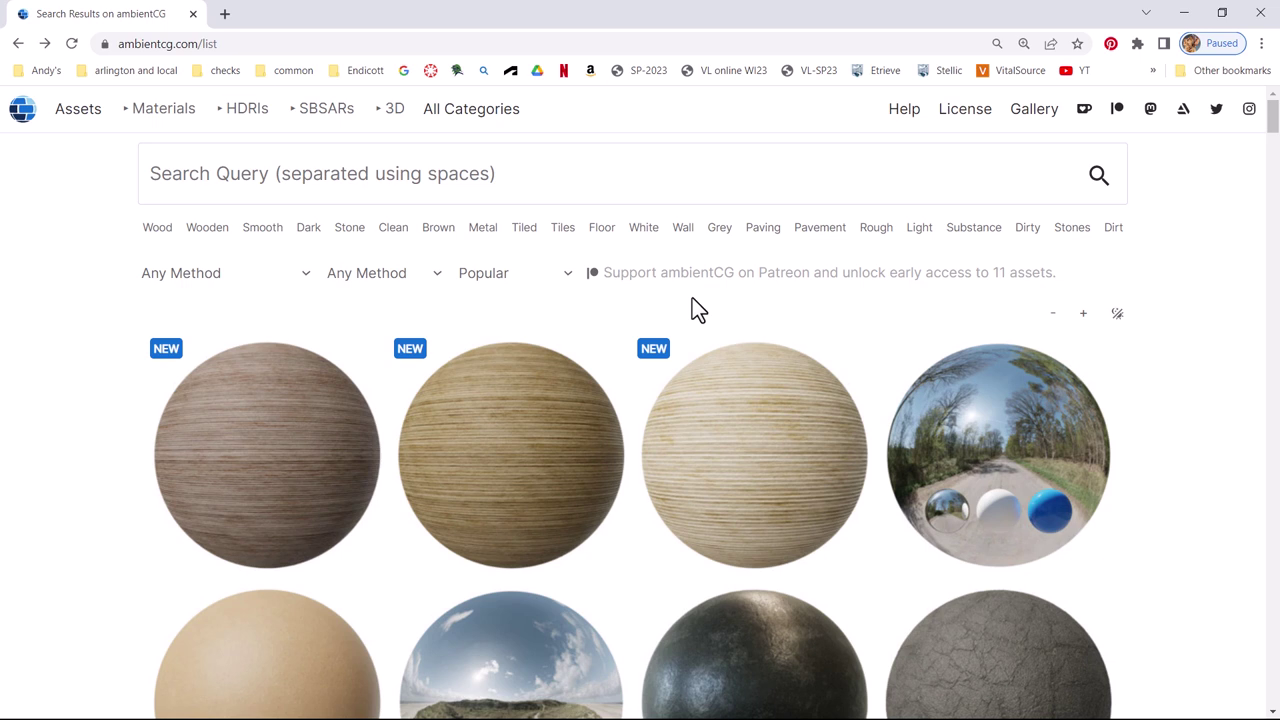
- Switch to the ambientCG asset list in the browser, look through the materials and open the sandy Ground 054 material
left_click(244, 44)
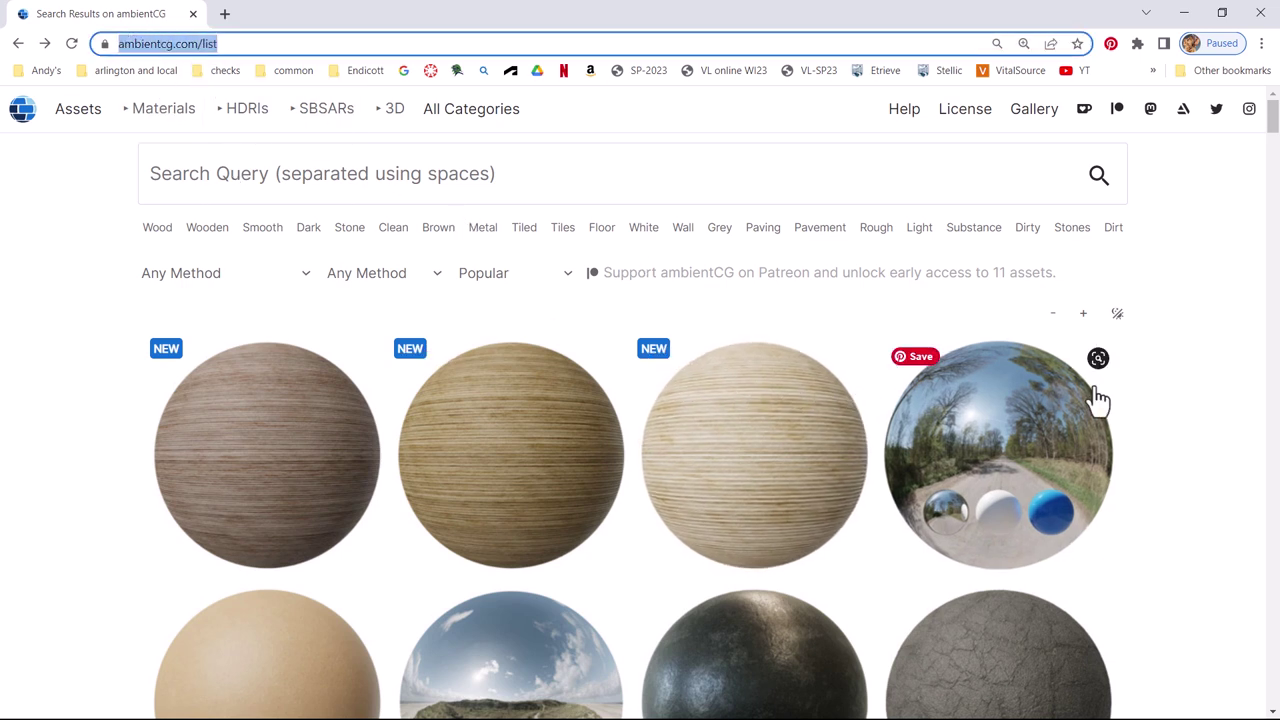
scroll(1186, 343, "down", 2)
scroll(1186, 343, "down", 2)
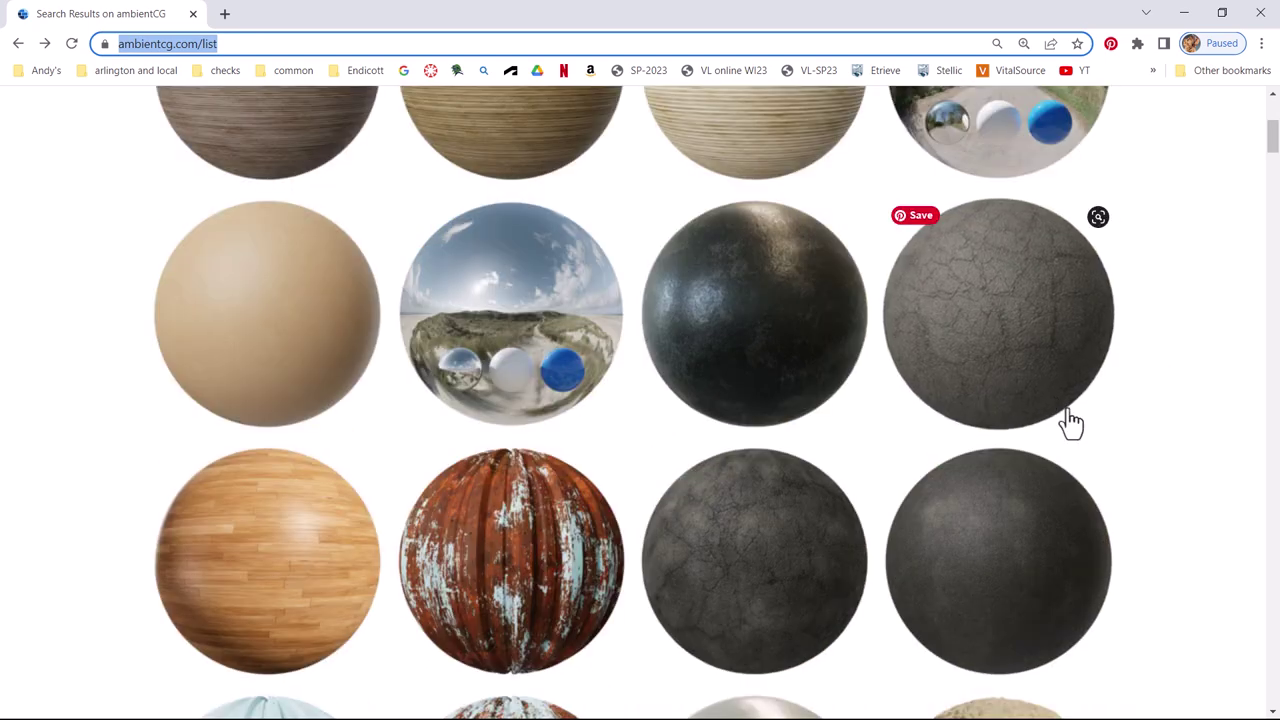
scroll(1234, 417, "down", 2)
scroll(1243, 417, "down", 2)
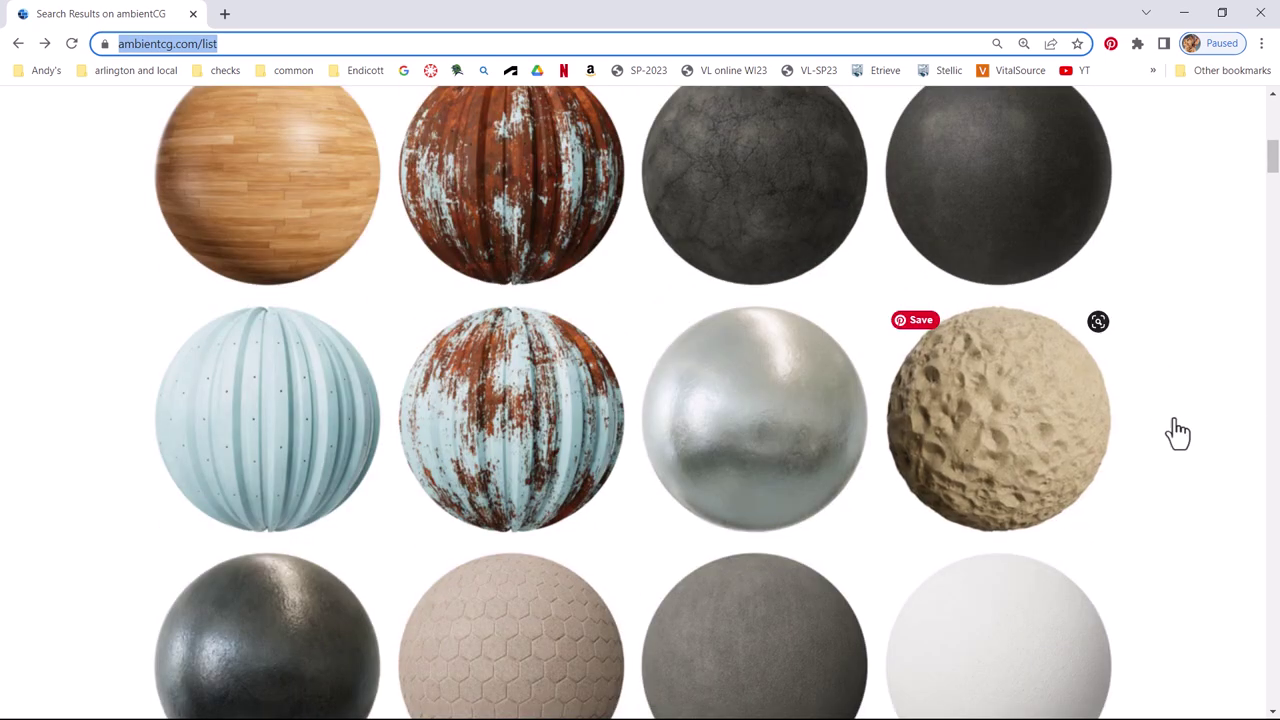
left_click(1025, 445)
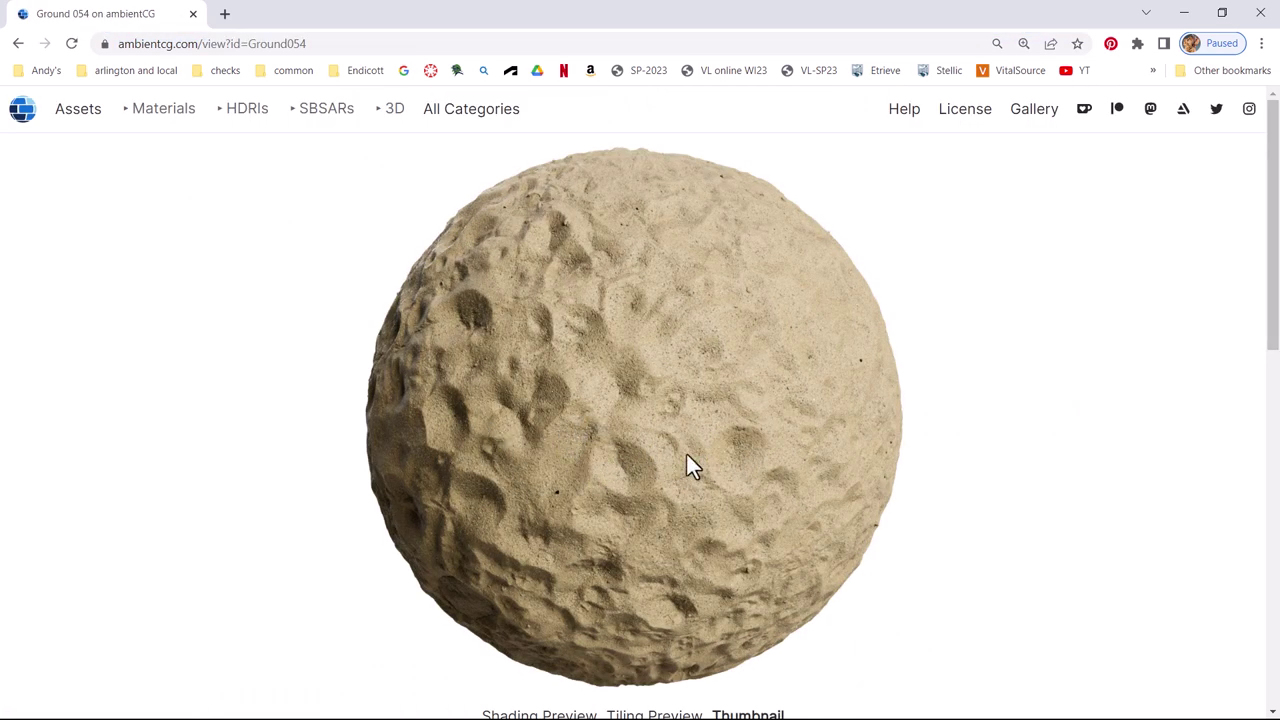
- Examine the Ground 054 preview and its JPG and PNG download options at the available resolutions
scroll(686, 460, "down", 2)
scroll(752, 424, "up", 2)
scroll(745, 423, "down", 2)
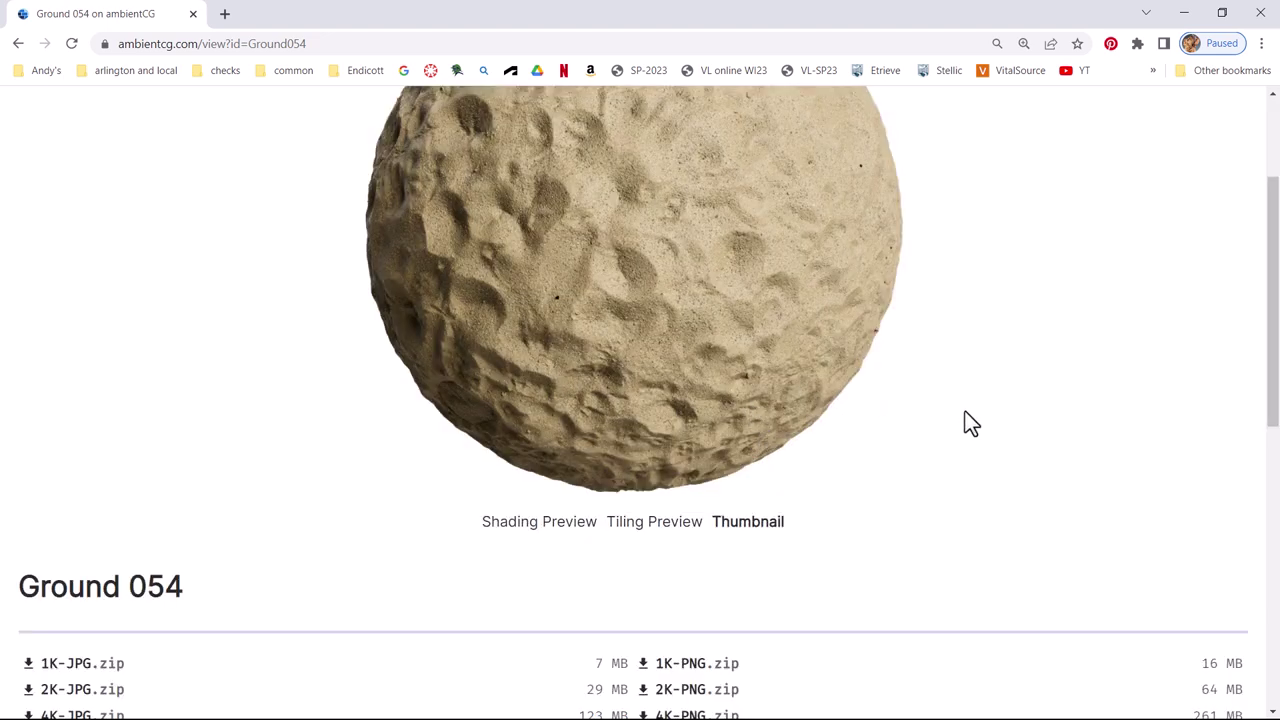
mouse_move(1271, 400)
left_mouse_down()
mouse_move(1271, 430)
mouse_move(1271, 384)
left_mouse_up()
scroll(1271, 384, "down", 2)
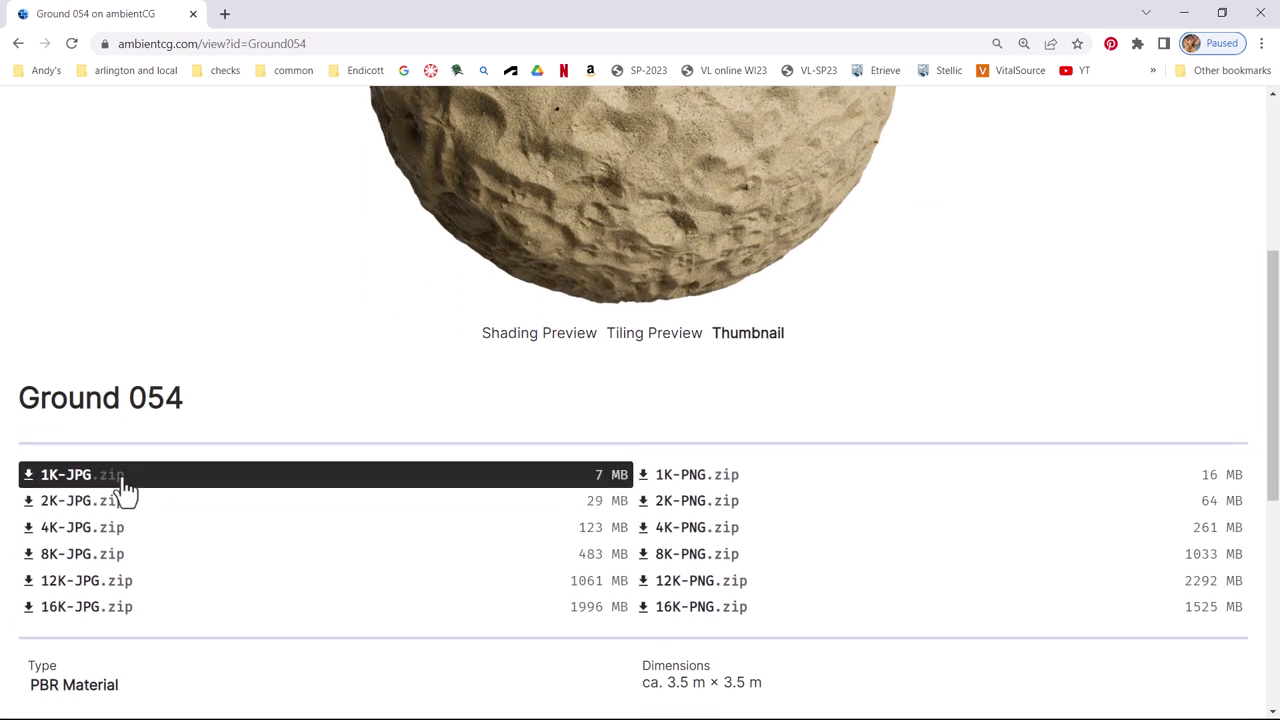
mouse_move(110, 562)
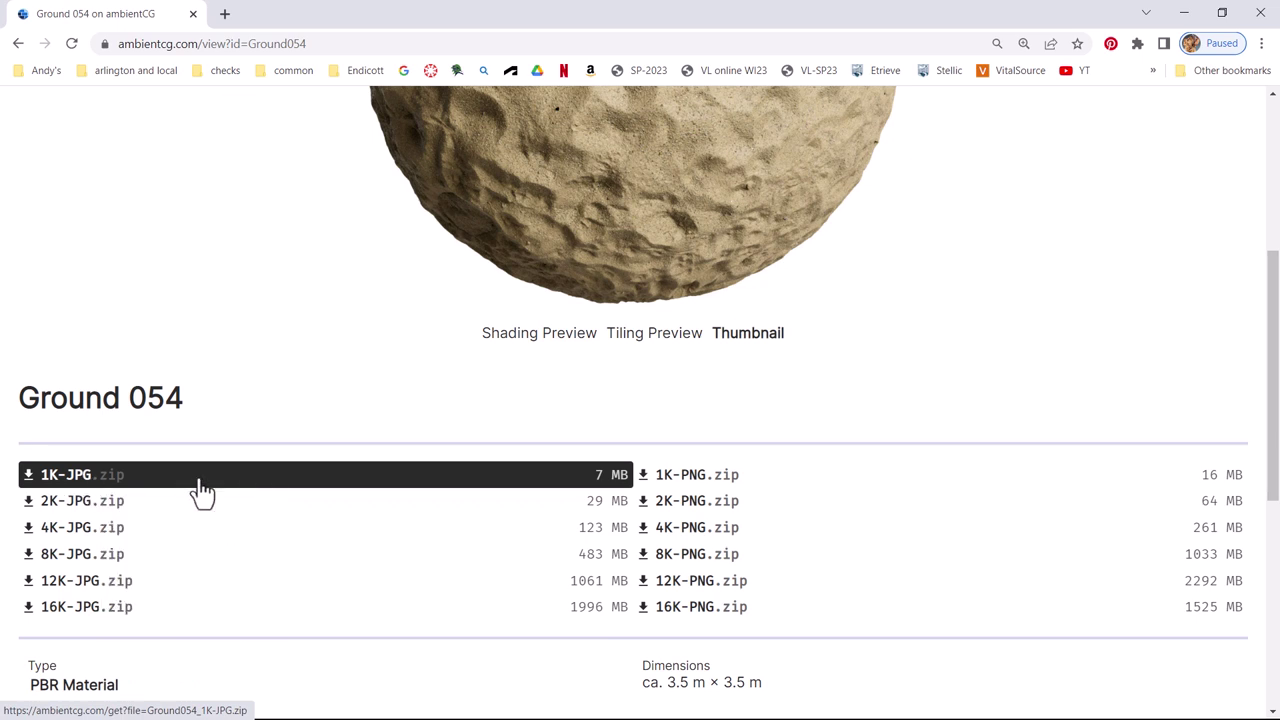
mouse_move(183, 490)
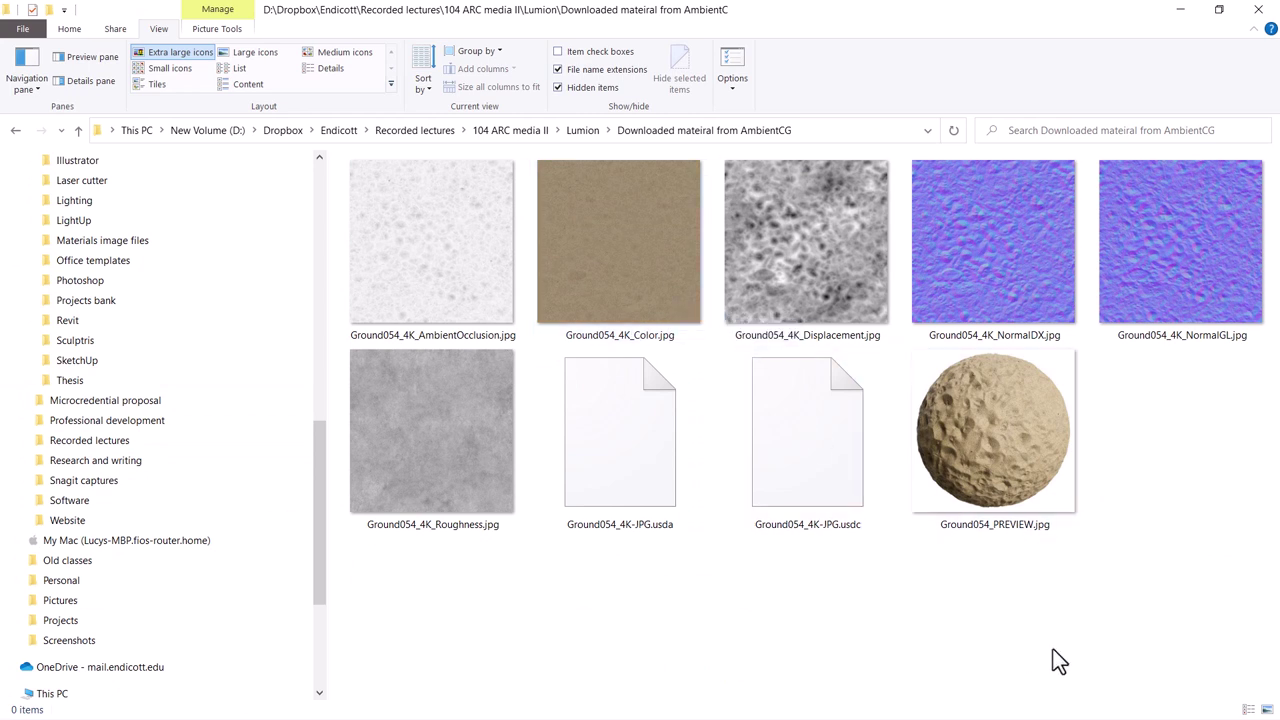
- Switch to the folder of downloaded Ground 054 files in File Explorer, select all the texture maps and clear the selection
left_click_drag(1149, 631, 412, 270)
left_click(566, 628)
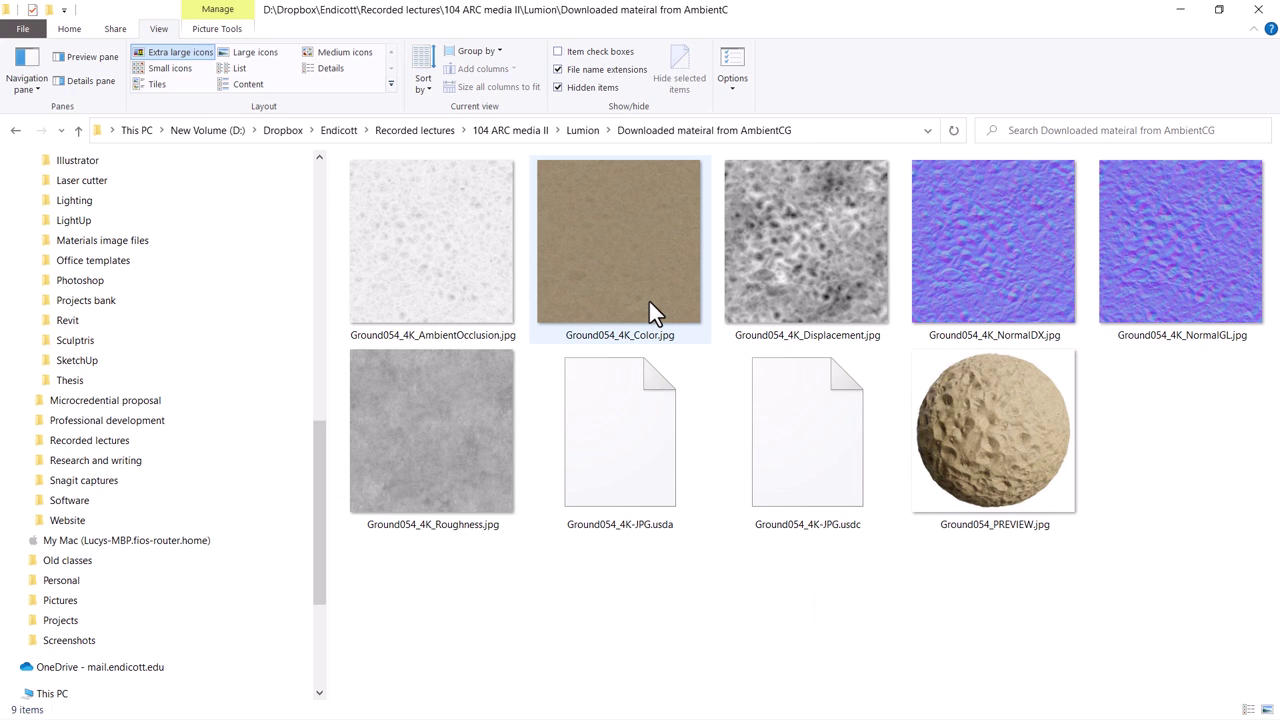
- Switch to Lumion, remove the colorization of the ramp's PMI Blue material and load Ground054_4K_Color.jpg as its color map
mouse_move(649, 301)
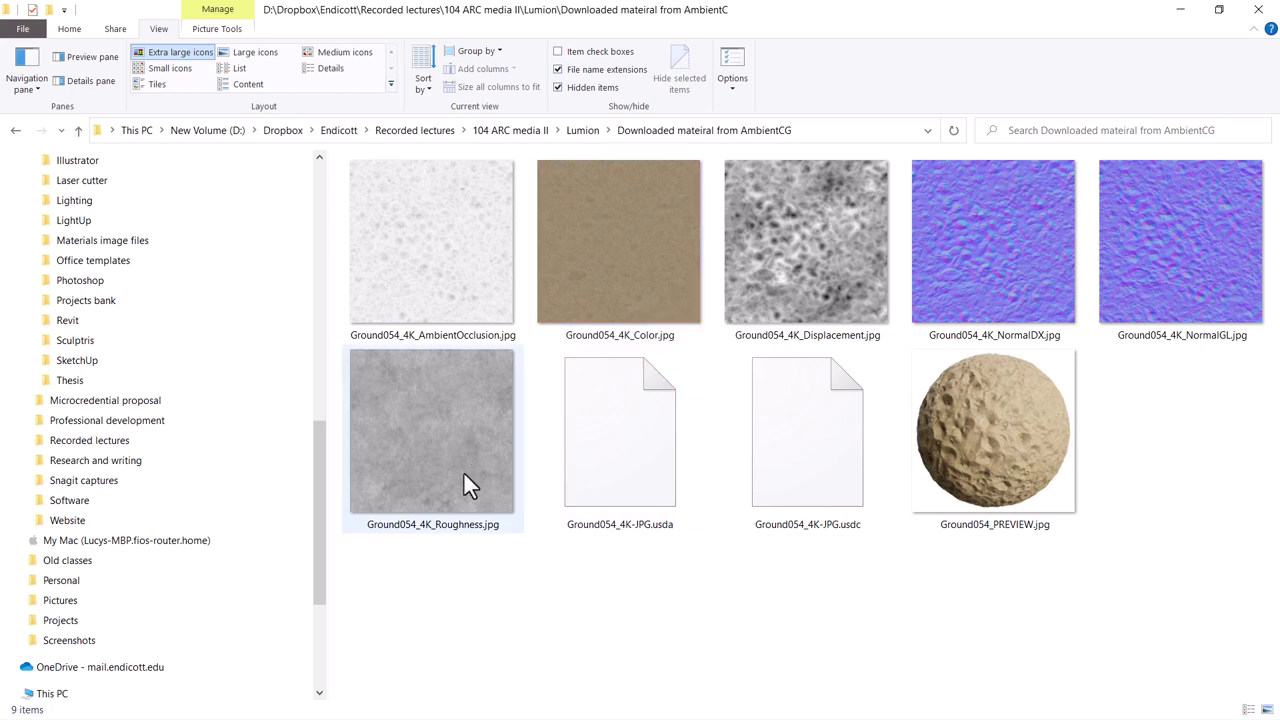
mouse_move(465, 535)
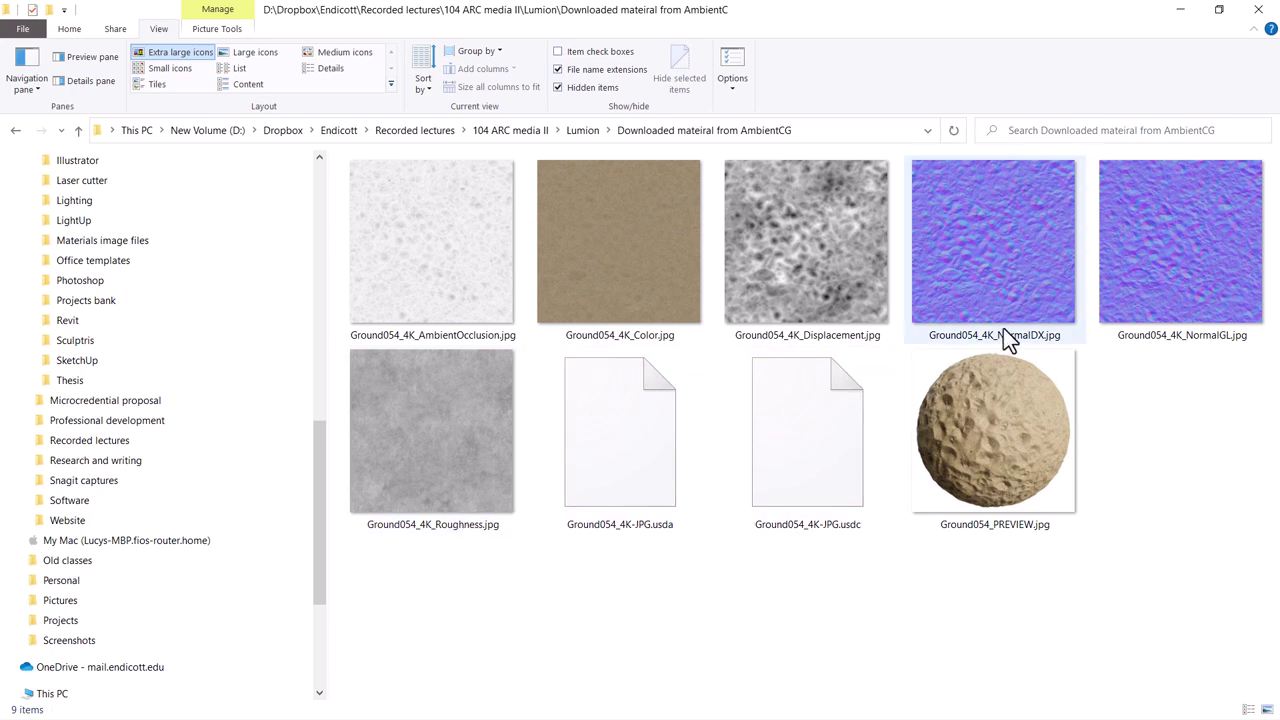
mouse_move(1007, 340)
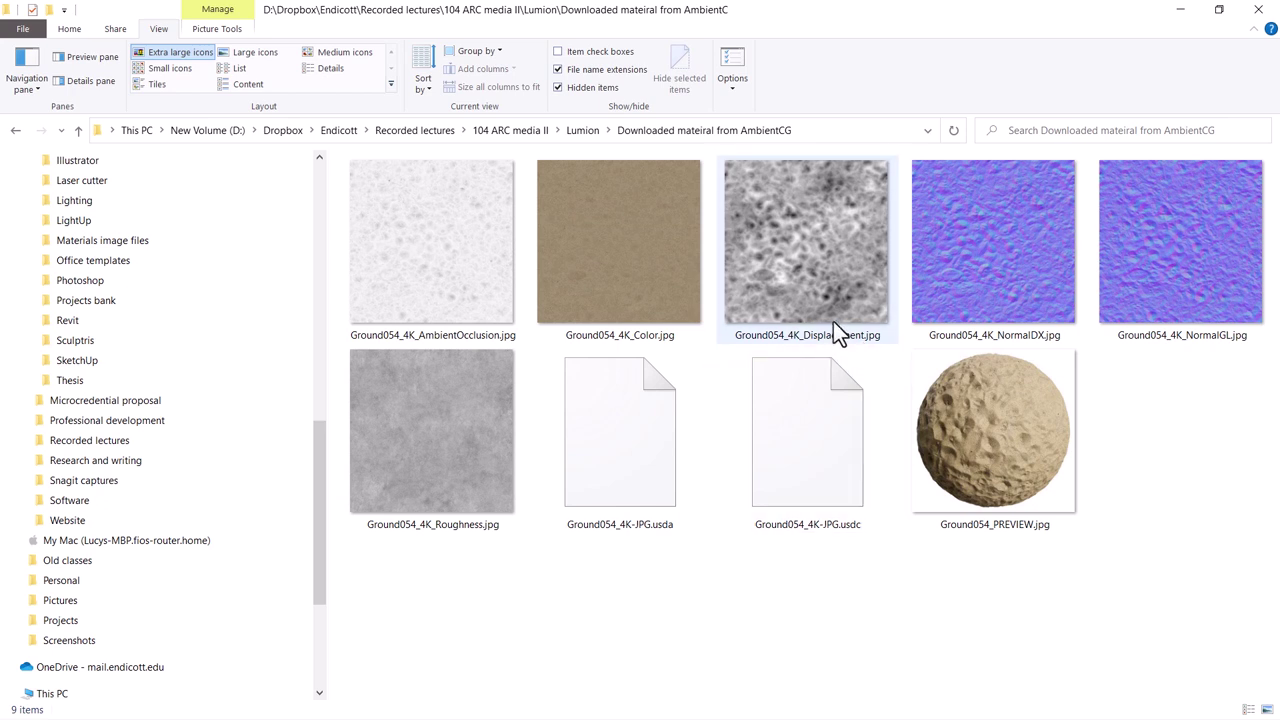
mouse_move(835, 328)
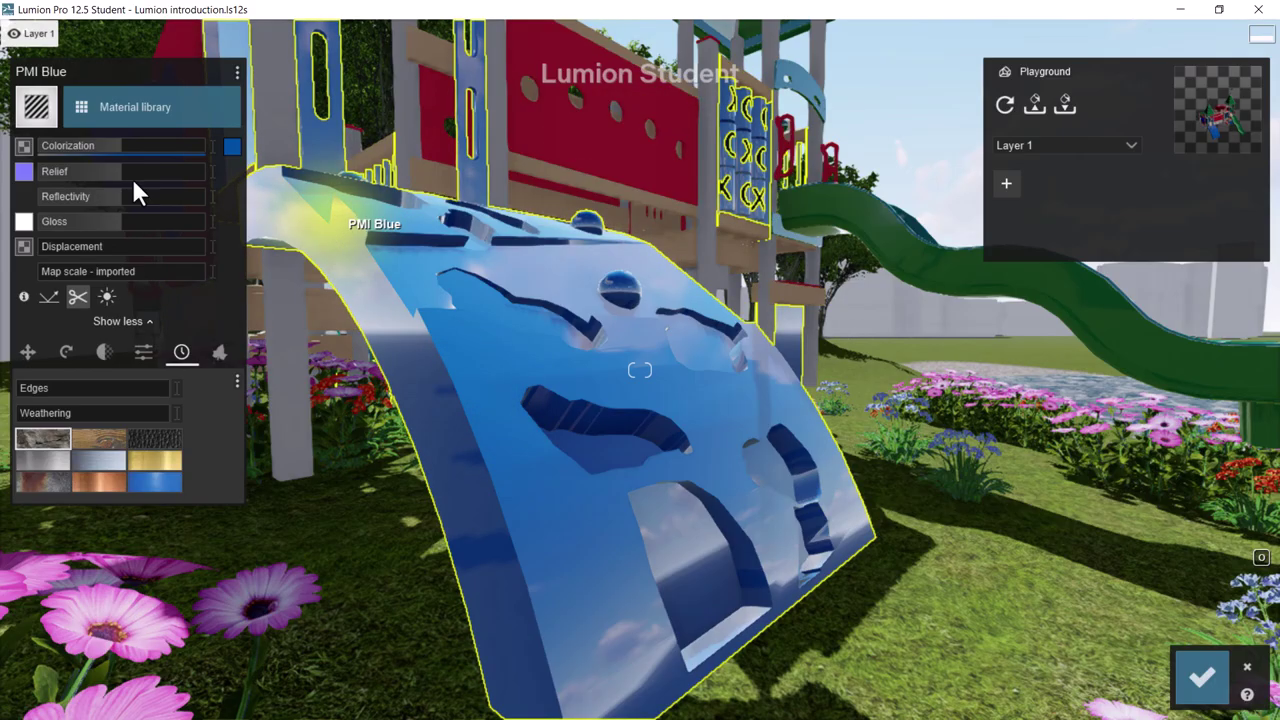
mouse_move(48, 142)
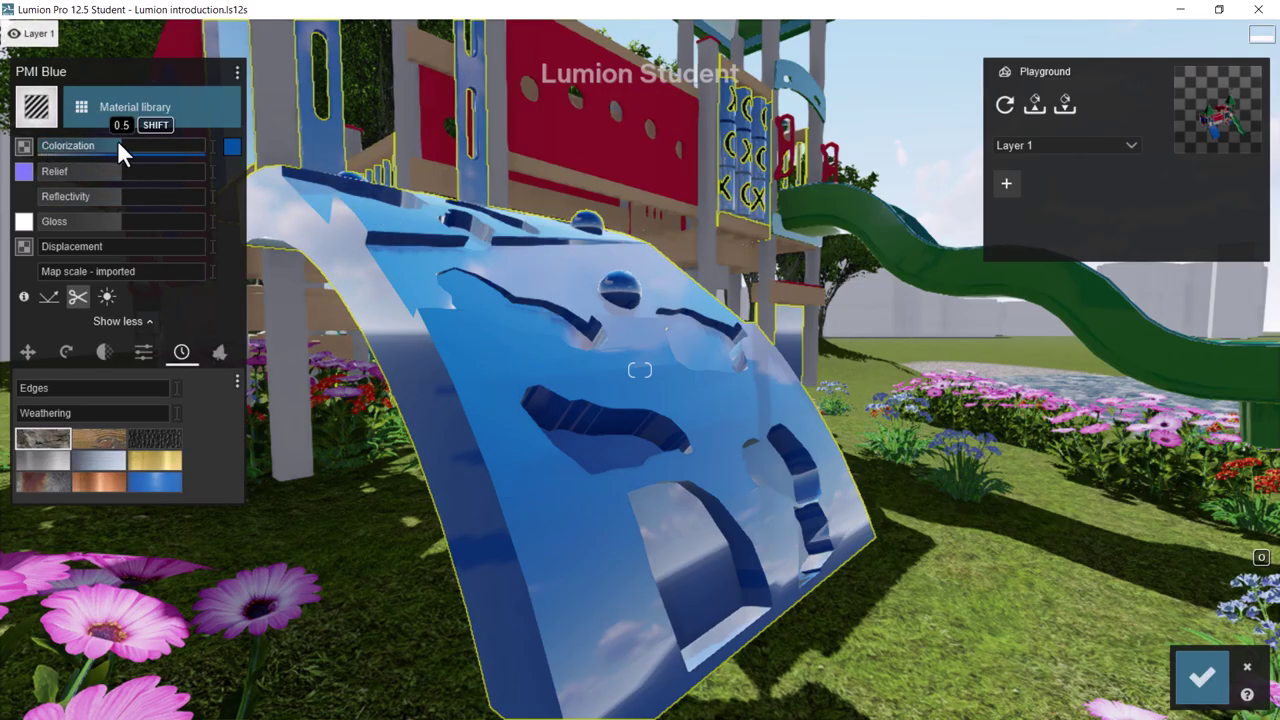
left_click_drag(119, 141, 37, 149)
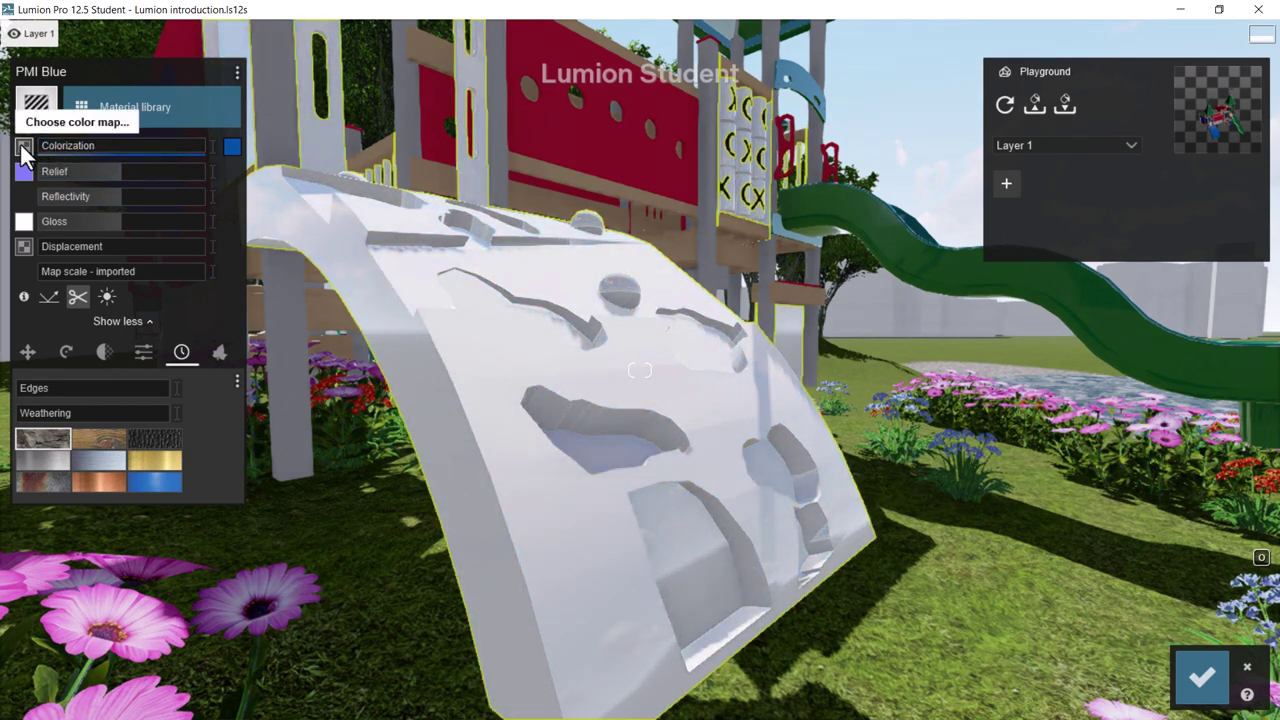
left_click(24, 147)
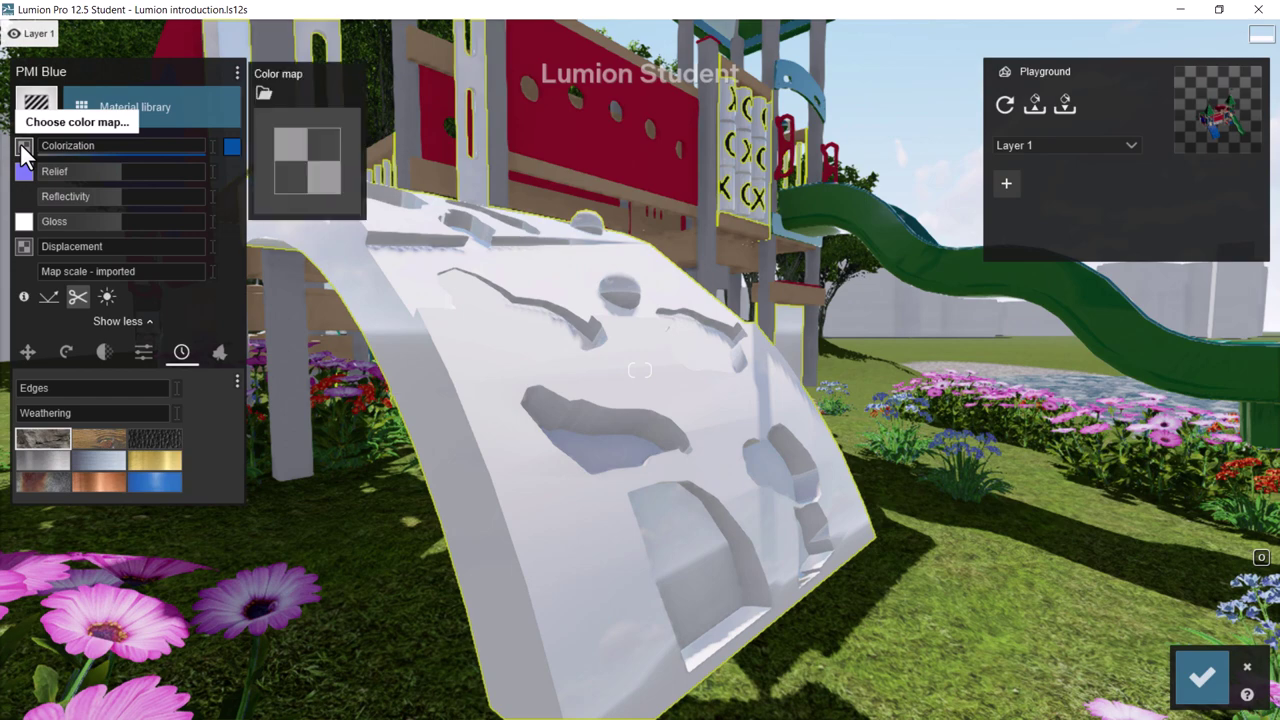
left_click(293, 136)
double_click(598, 231)
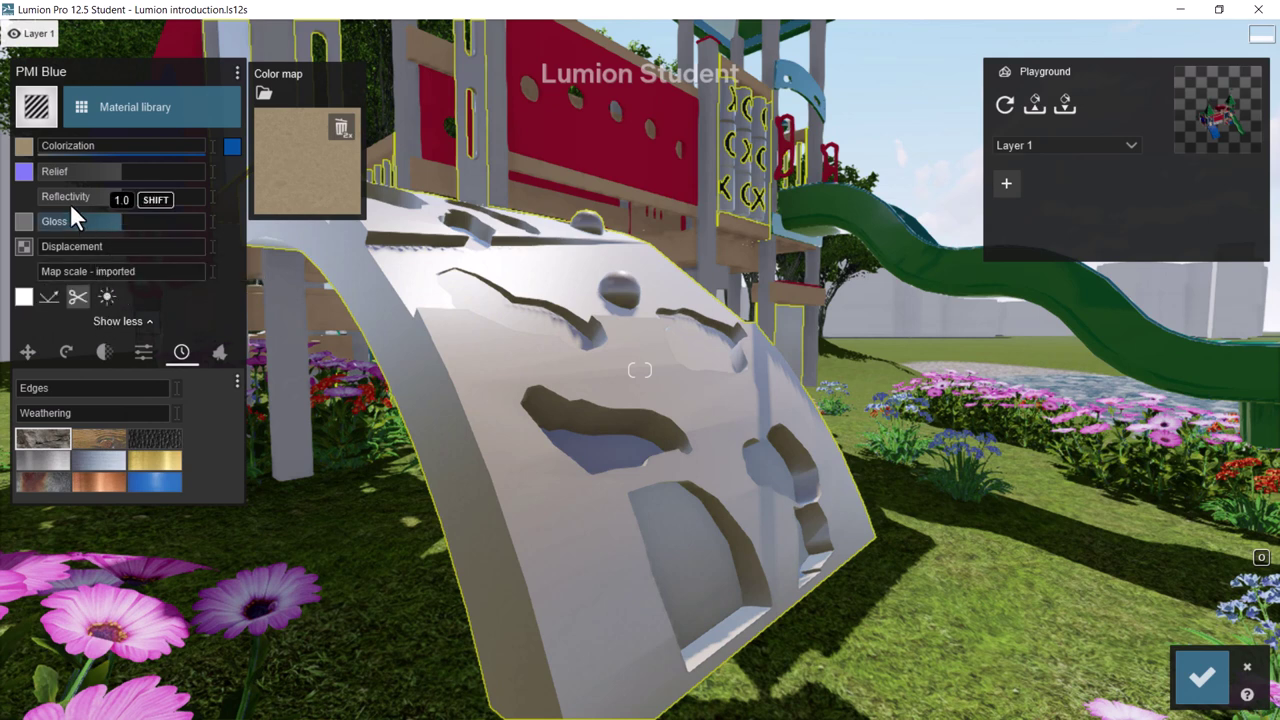
- Load Ground054_4K_NormalDX.jpg as the ramp material's normal map and increase its relief
left_click(24, 172)
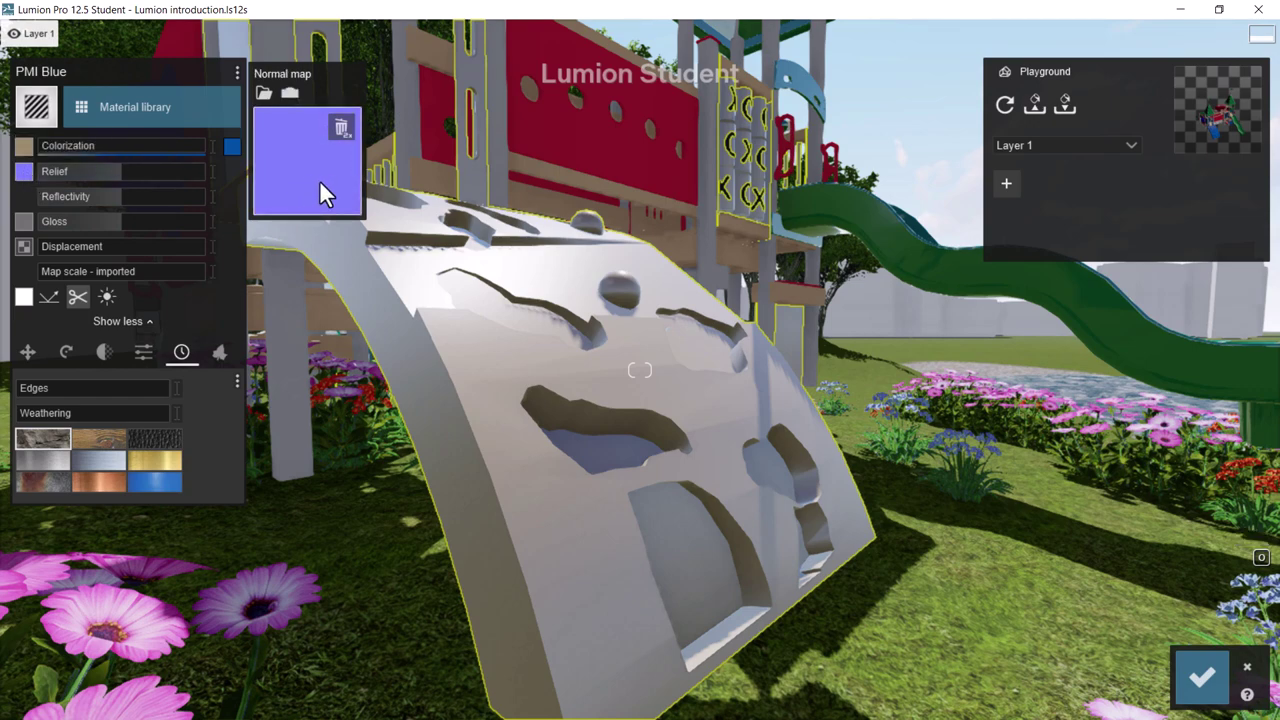
left_click(318, 180)
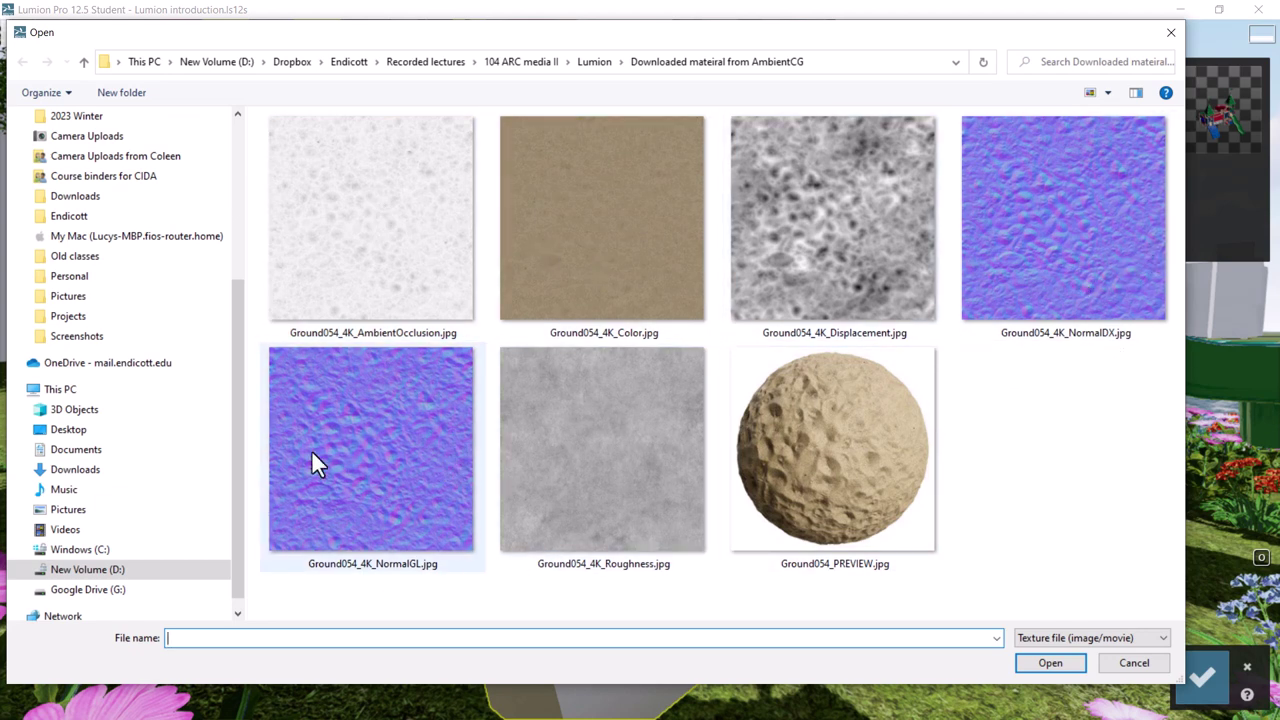
double_click(1053, 248)
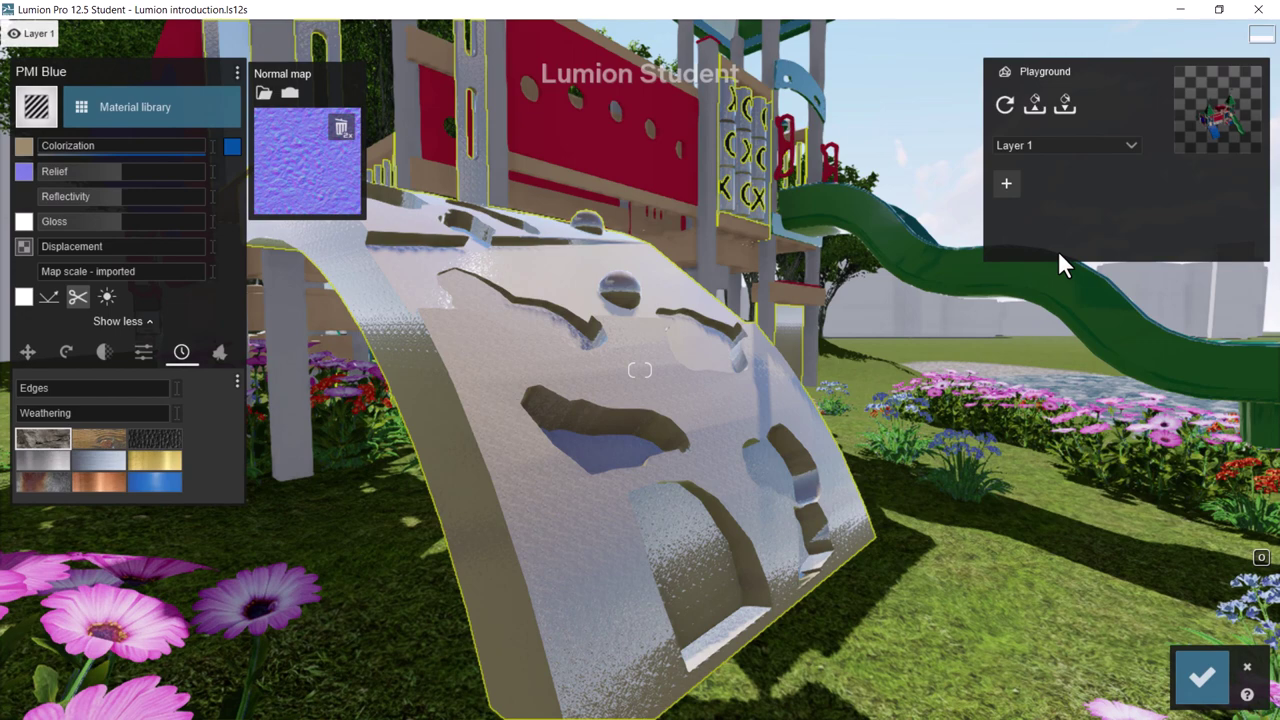
left_click_drag(122, 171, 179, 184)
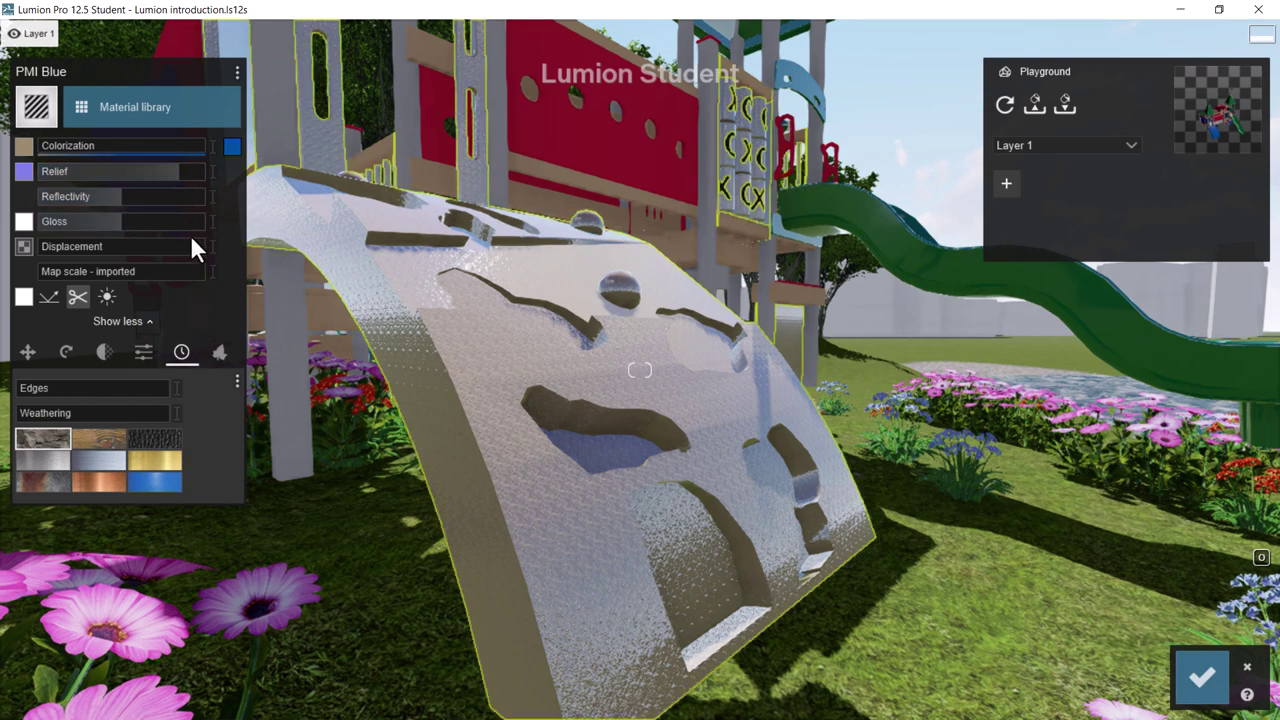
- Load Ground054_4K_AmbientOcclusion.jpg as the ramp material's gloss map
left_click(22, 225)
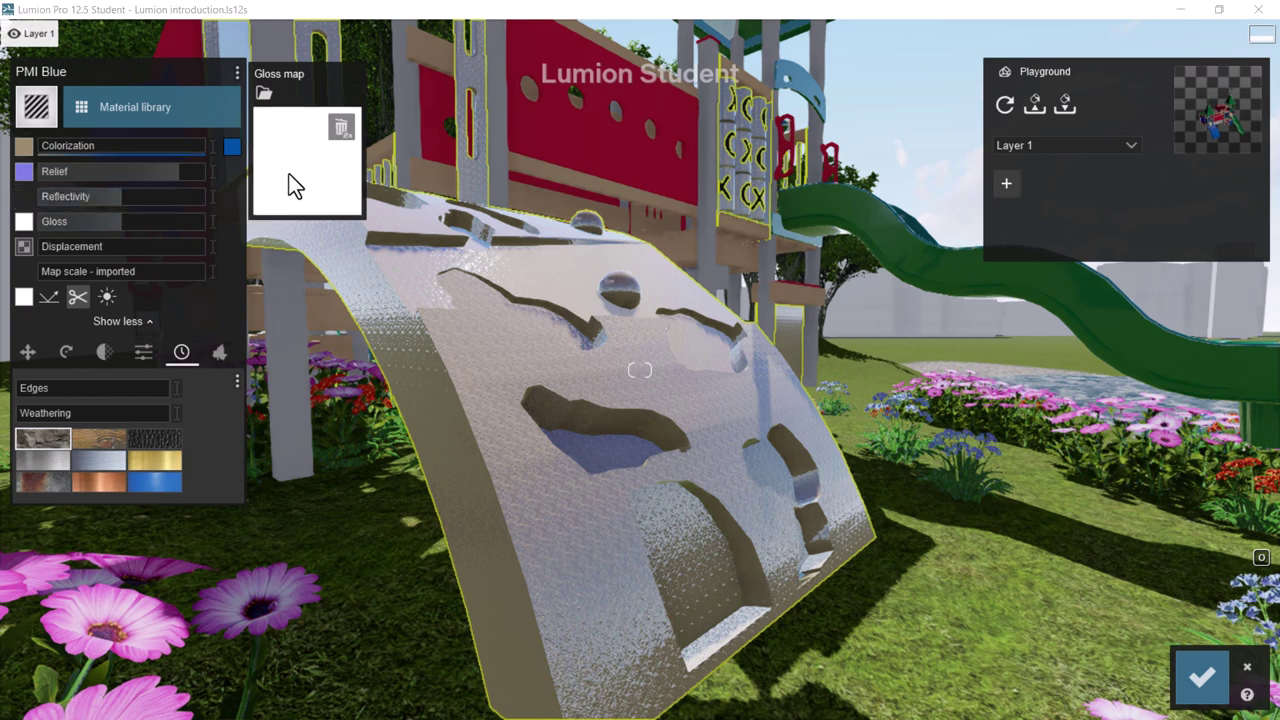
left_click(289, 175)
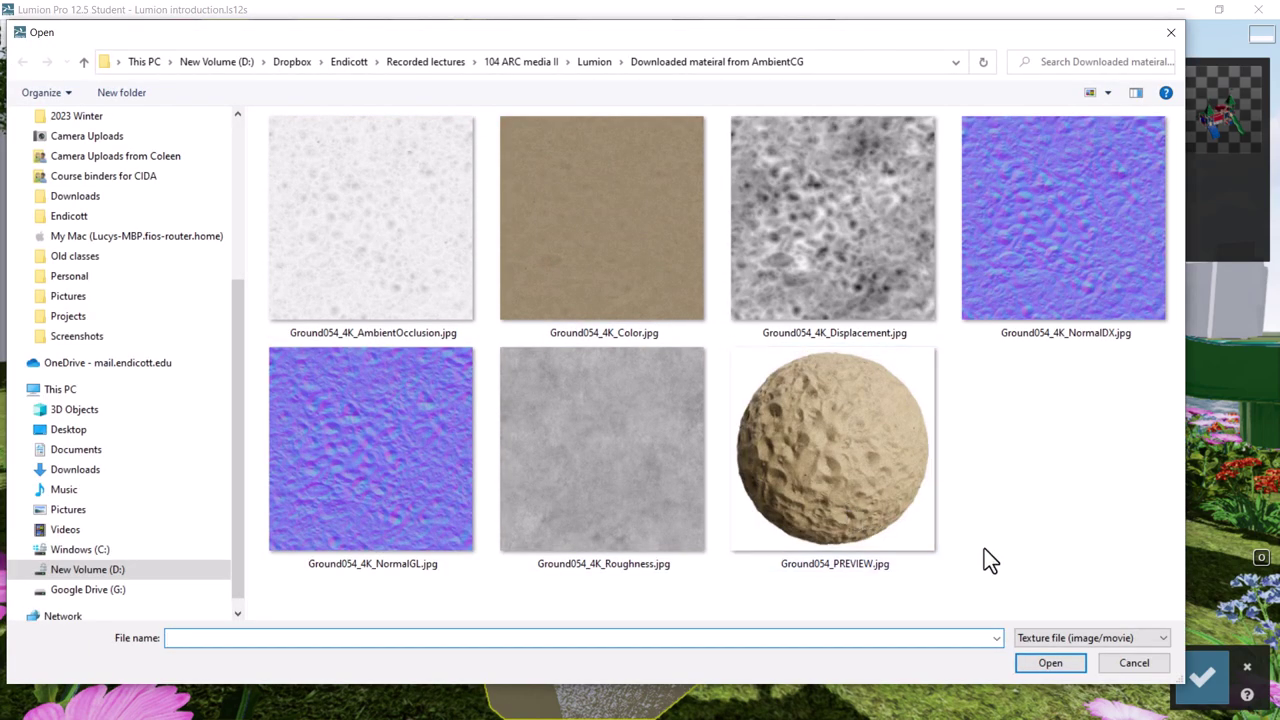
left_click(808, 276)
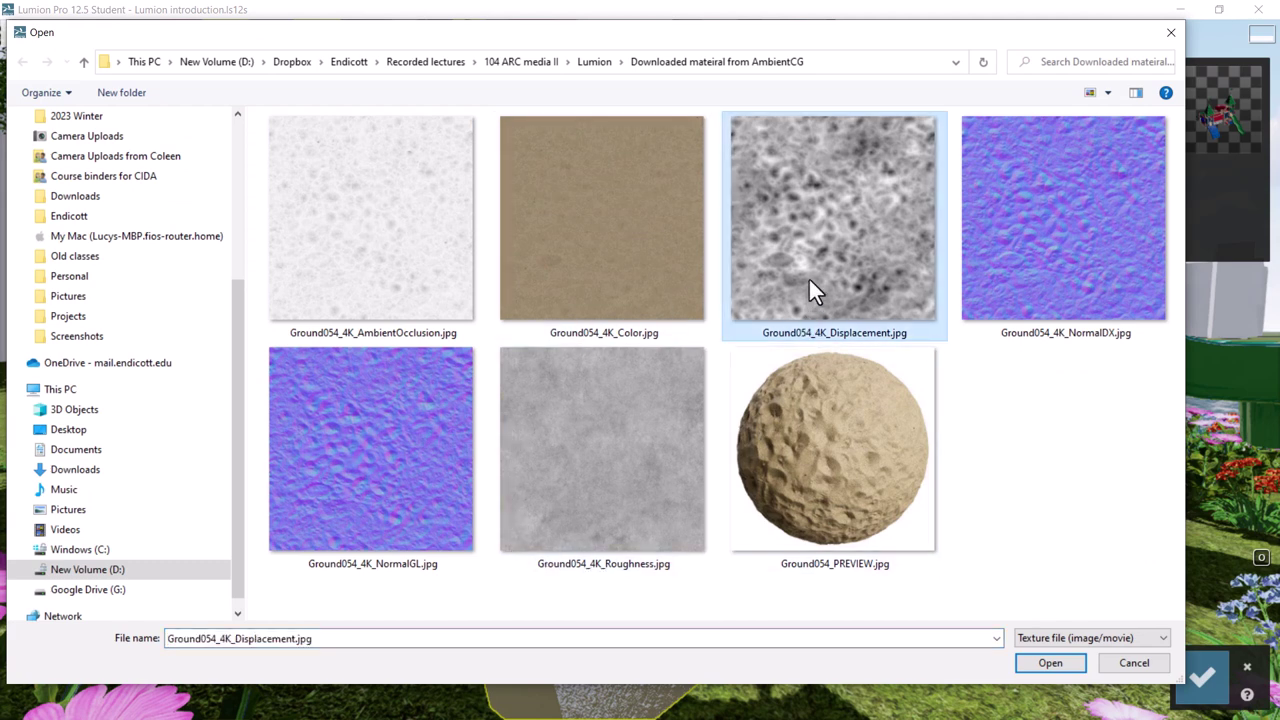
left_click(386, 253)
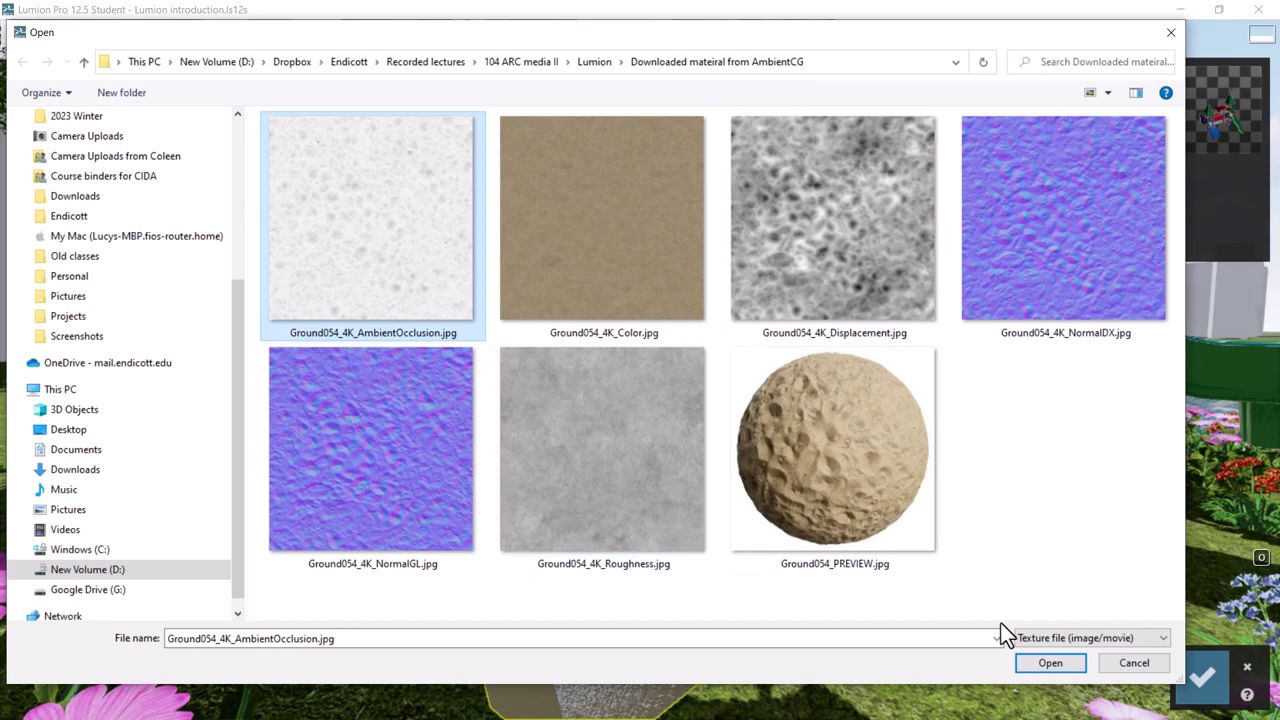
left_click(1050, 663)
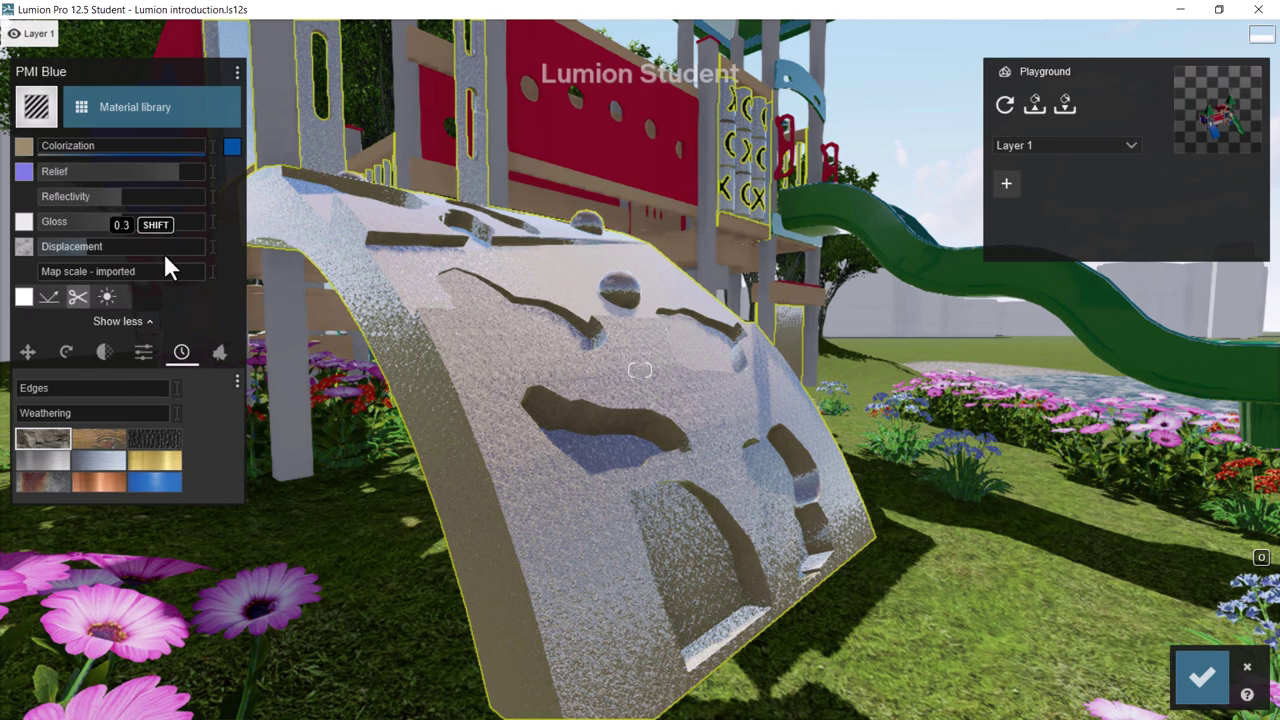
- Lower the ramp material's relief slightly, cut its reflectivity to about 0.1, and raise its gloss and displacement
left_click_drag(176, 166, 47, 191)
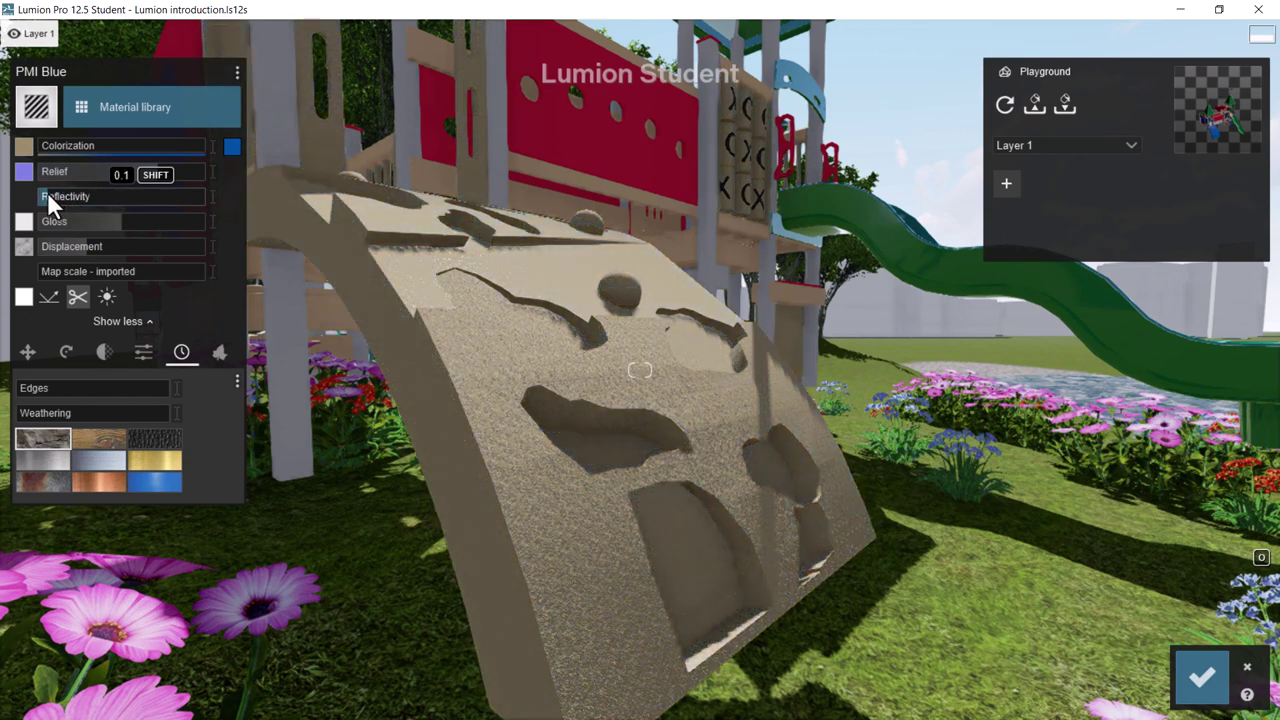
left_click_drag(116, 220, 160, 258)
scroll(528, 557, "up", 5)
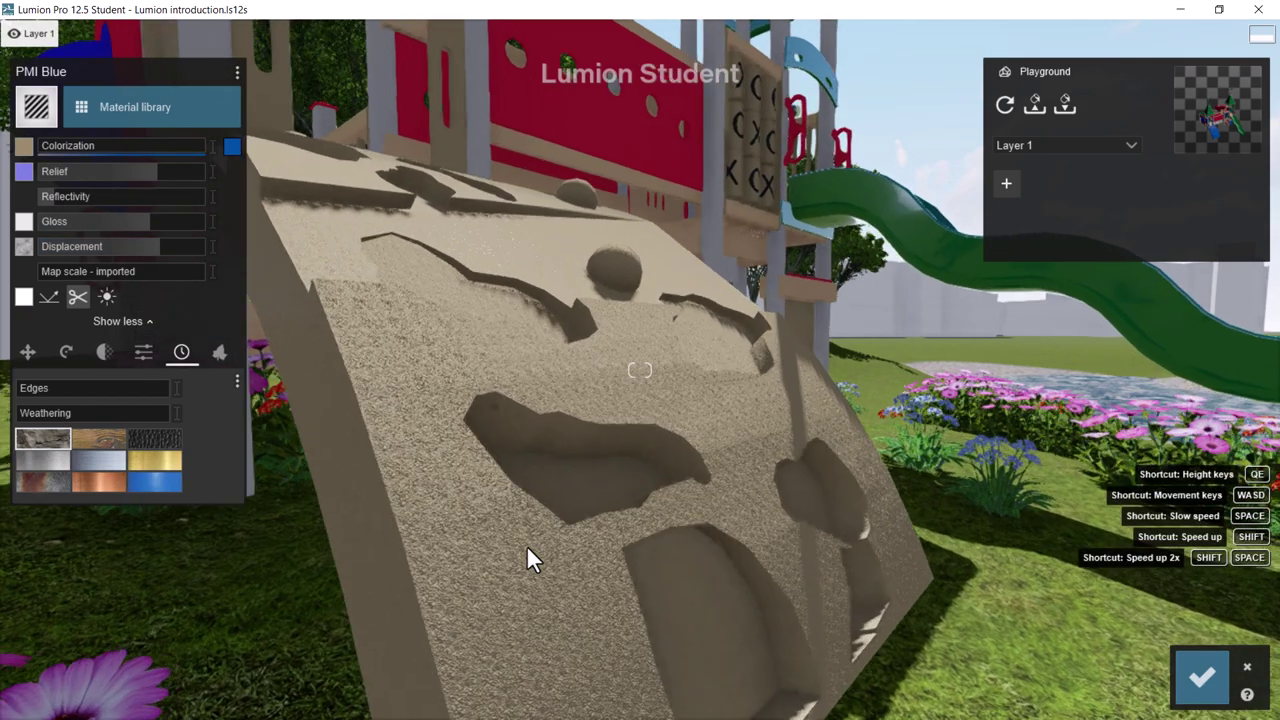
- Try a custom map scale on the ramp material and return it to the imported scale
left_click(36, 265)
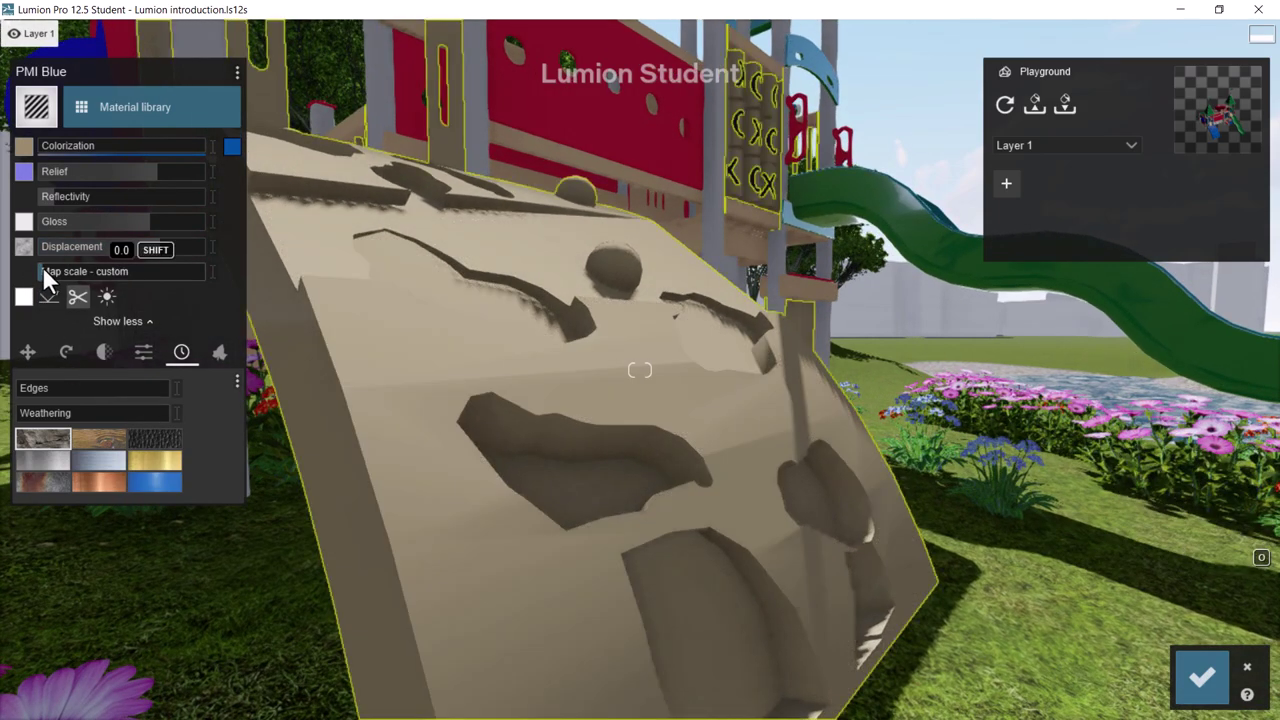
left_click(40, 268)
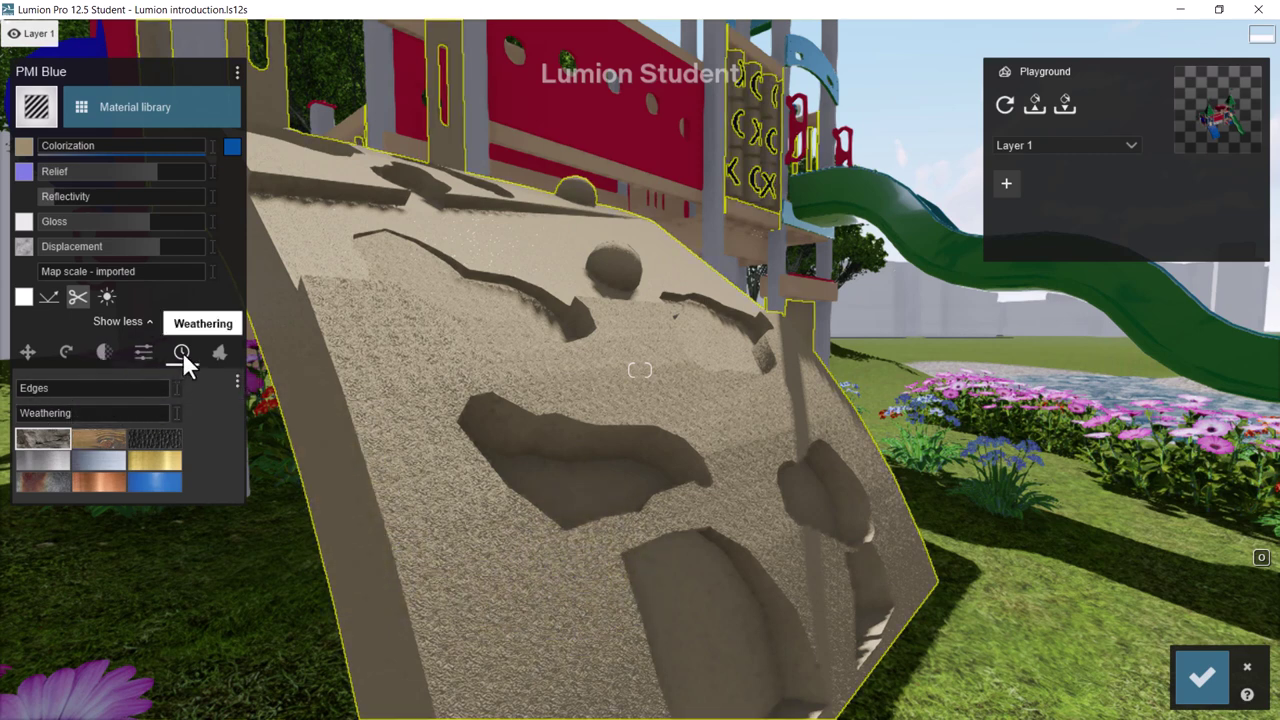
- Soften the ramp's edges slightly and add moderate weathering of the Stone type to its material
left_click_drag(17, 386, 37, 393)
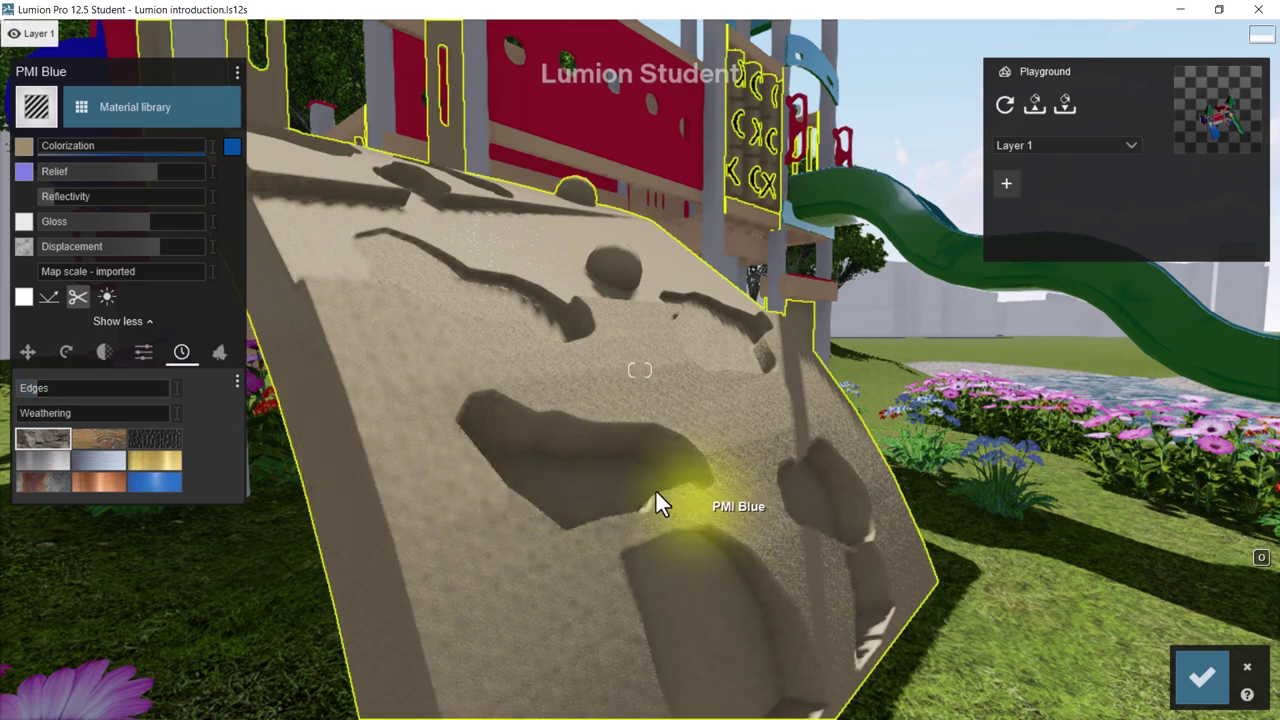
mouse_move(45, 392)
left_click_drag(45, 385, 45, 387)
left_click(55, 413)
left_click_drag(49, 411, 78, 409)
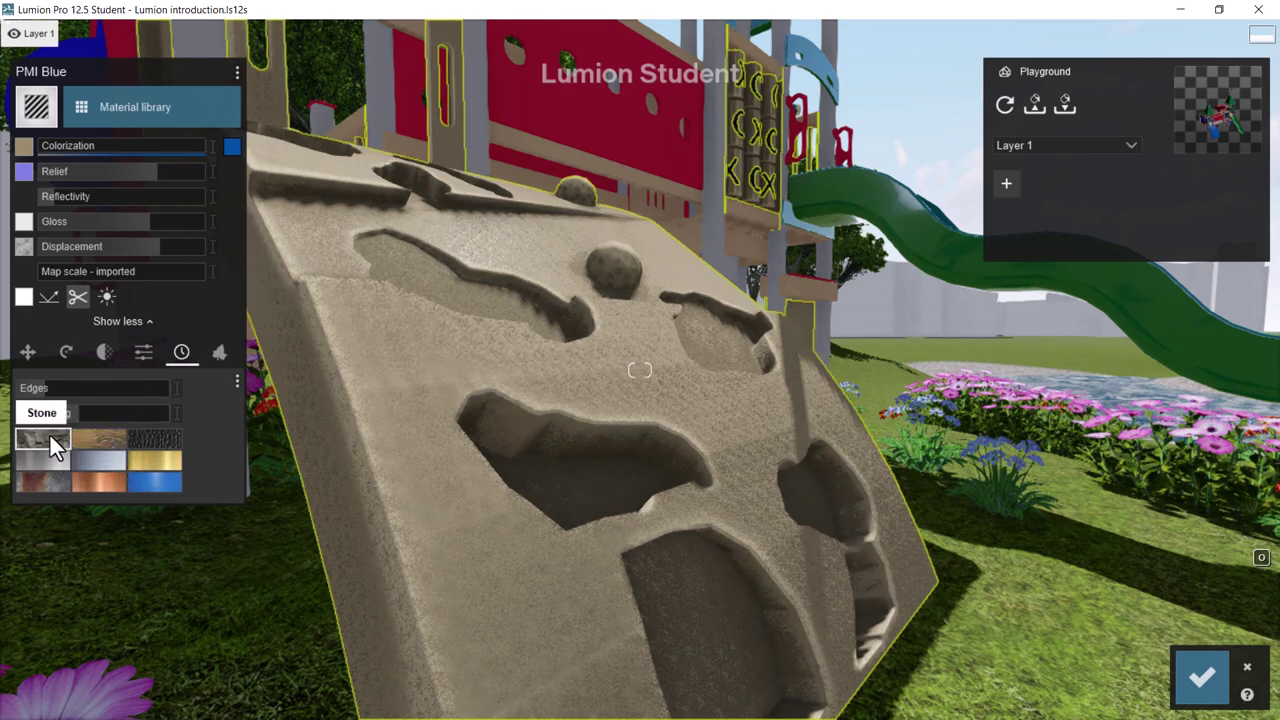
left_click(49, 433)
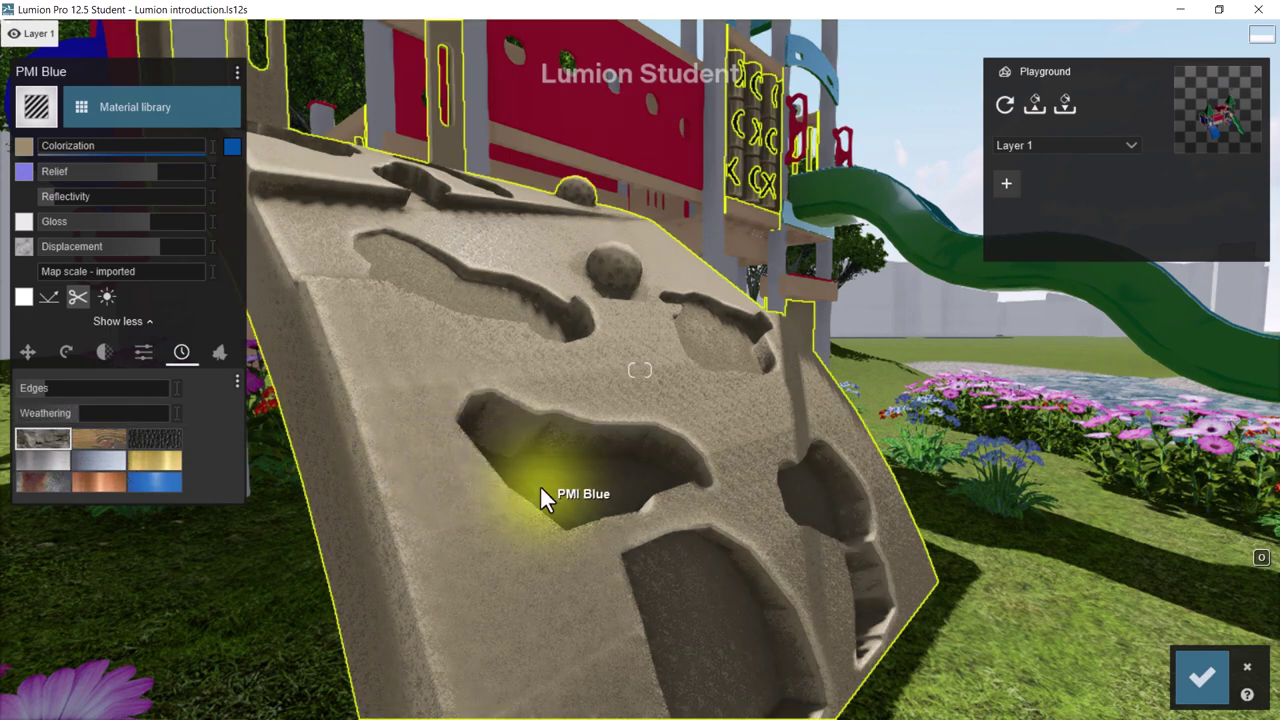
scroll(543, 489, "down", 5)
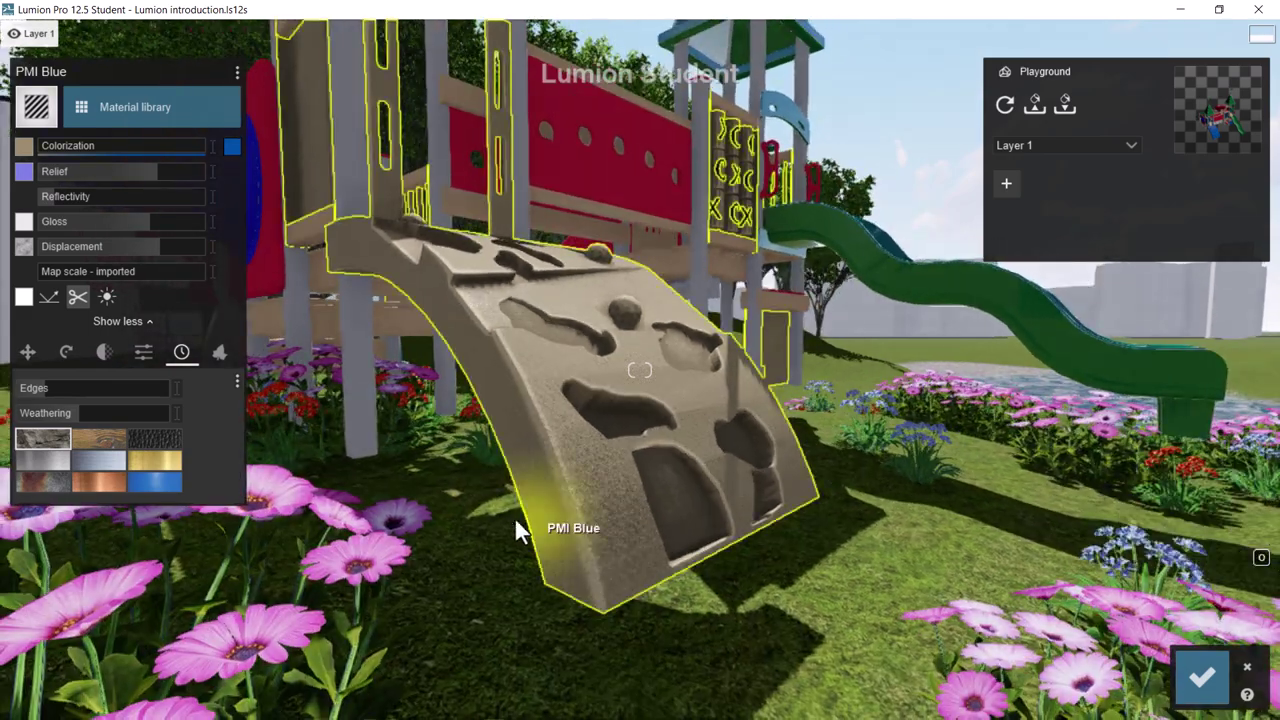
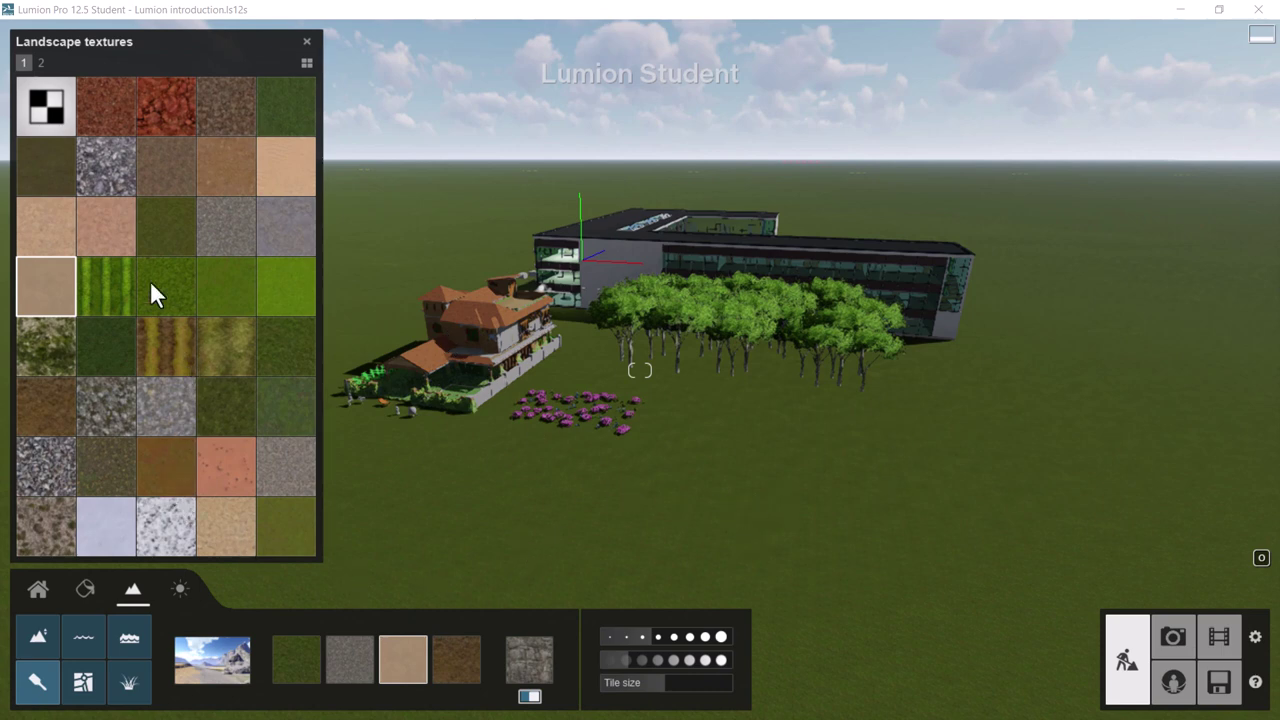
- Replace the third landscape texture with the light grey stone texture, increase the brush speed and set the brush size to 3.0
left_click(112, 170)
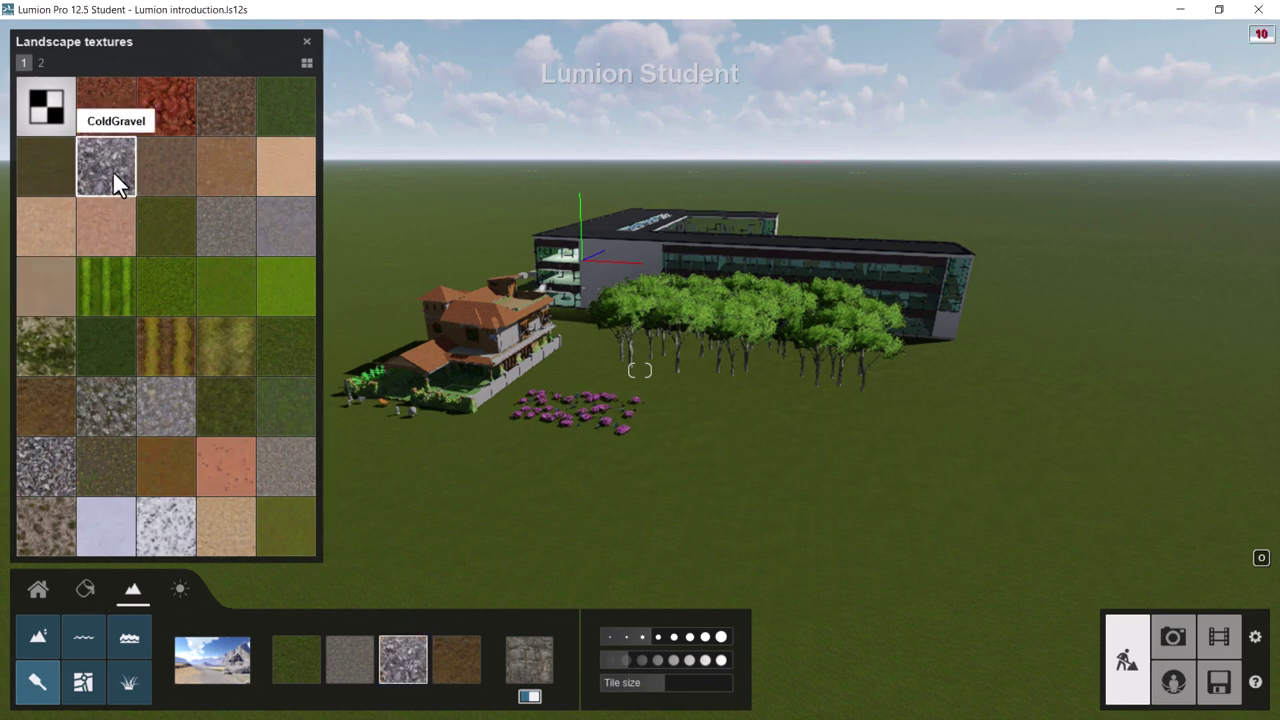
left_click(158, 396)
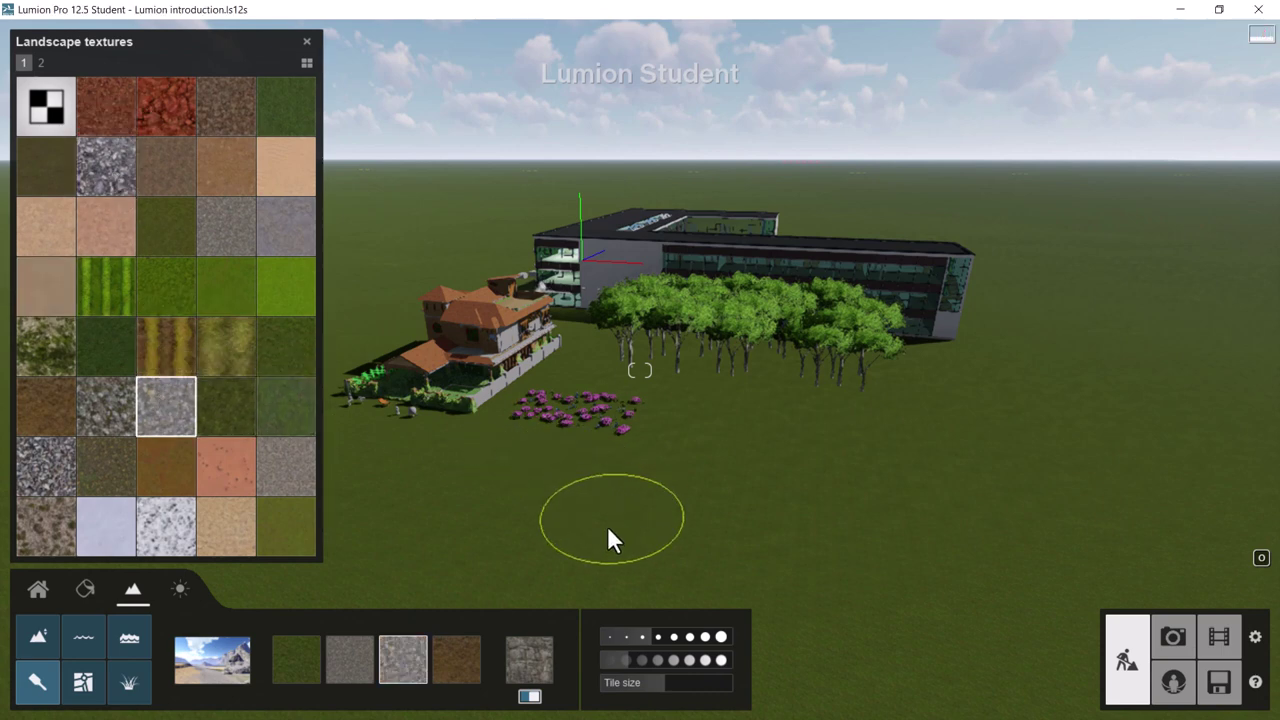
left_click_drag(623, 657, 656, 656)
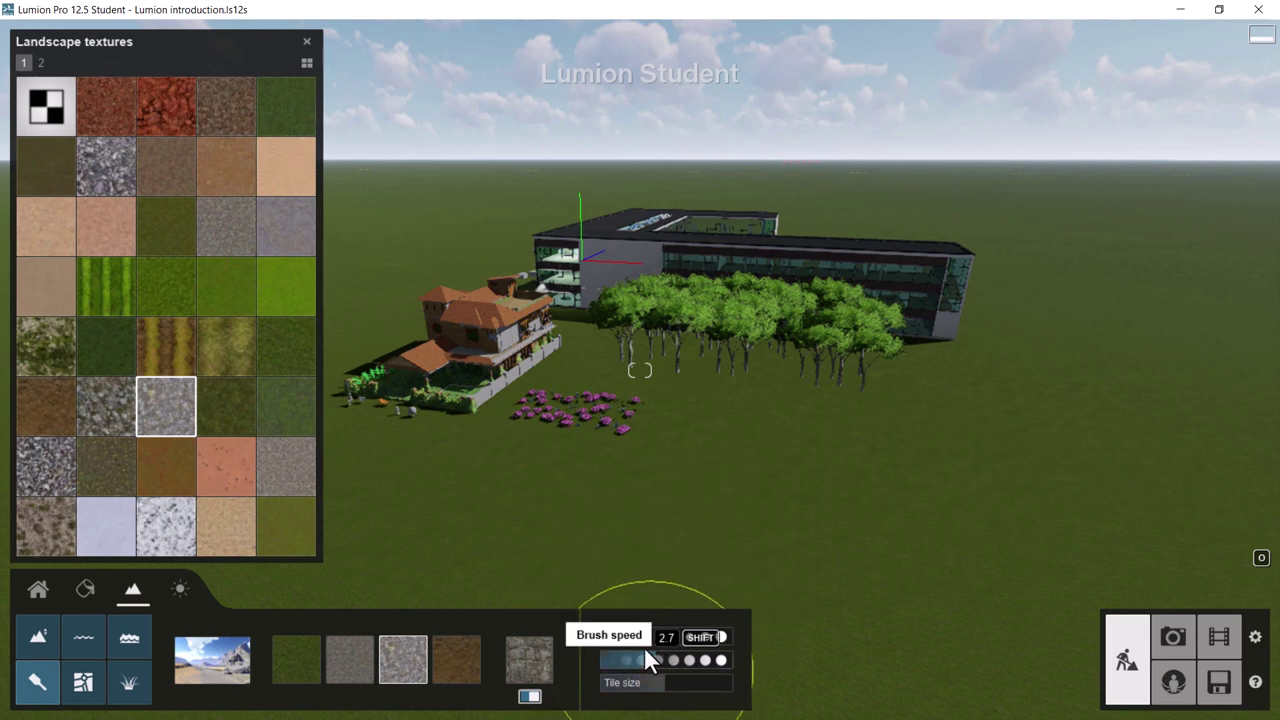
left_click_drag(644, 632, 668, 635)
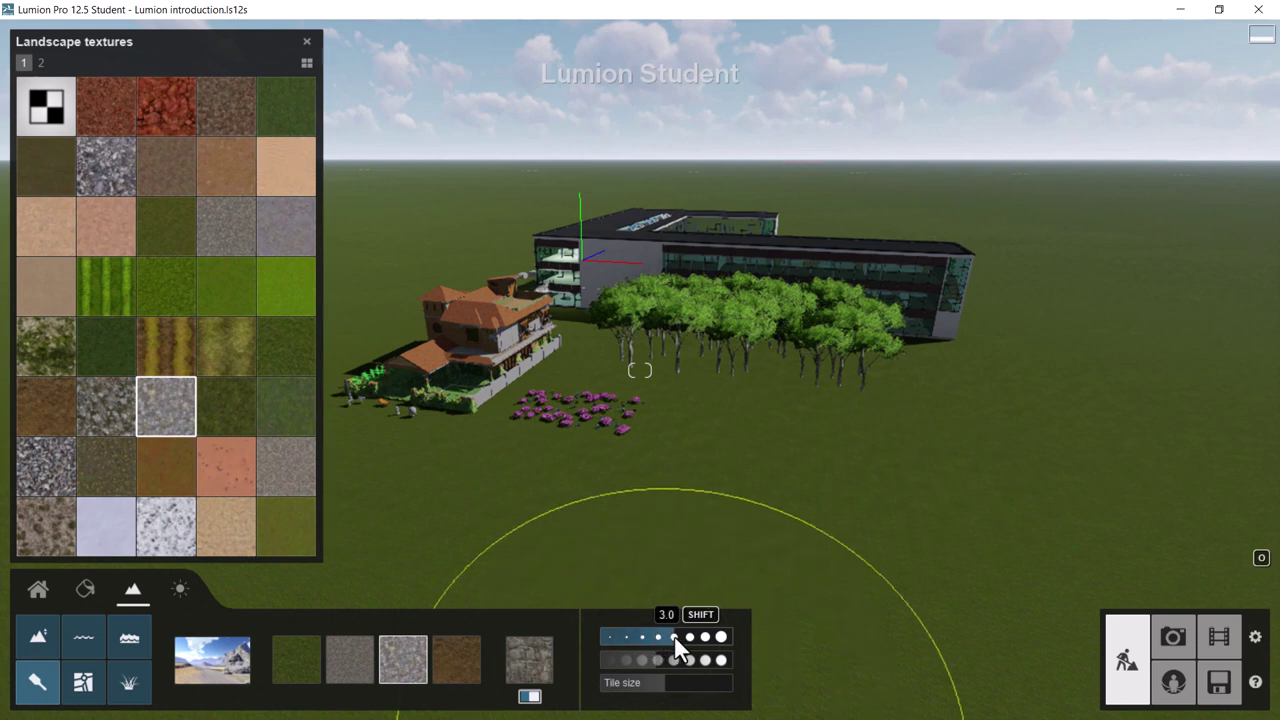
- Paint stone patches on the grass in front of the house and the row of trees
left_click(826, 513)
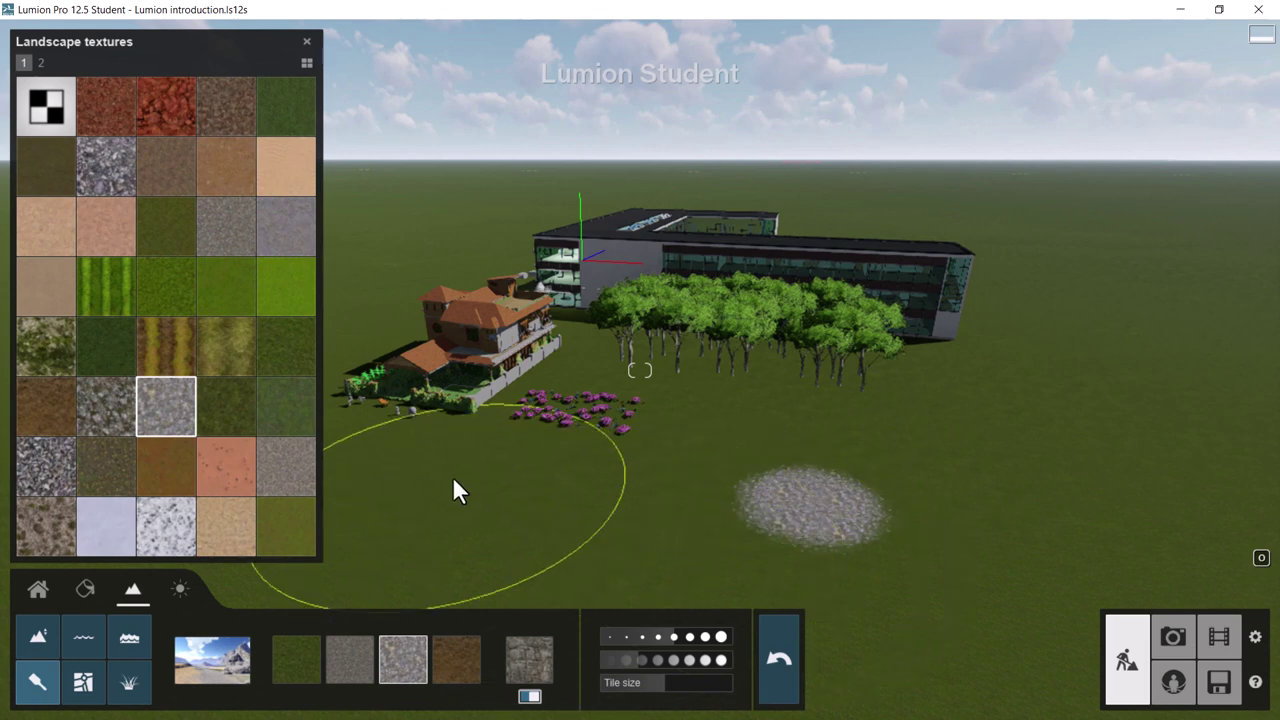
left_click(633, 509)
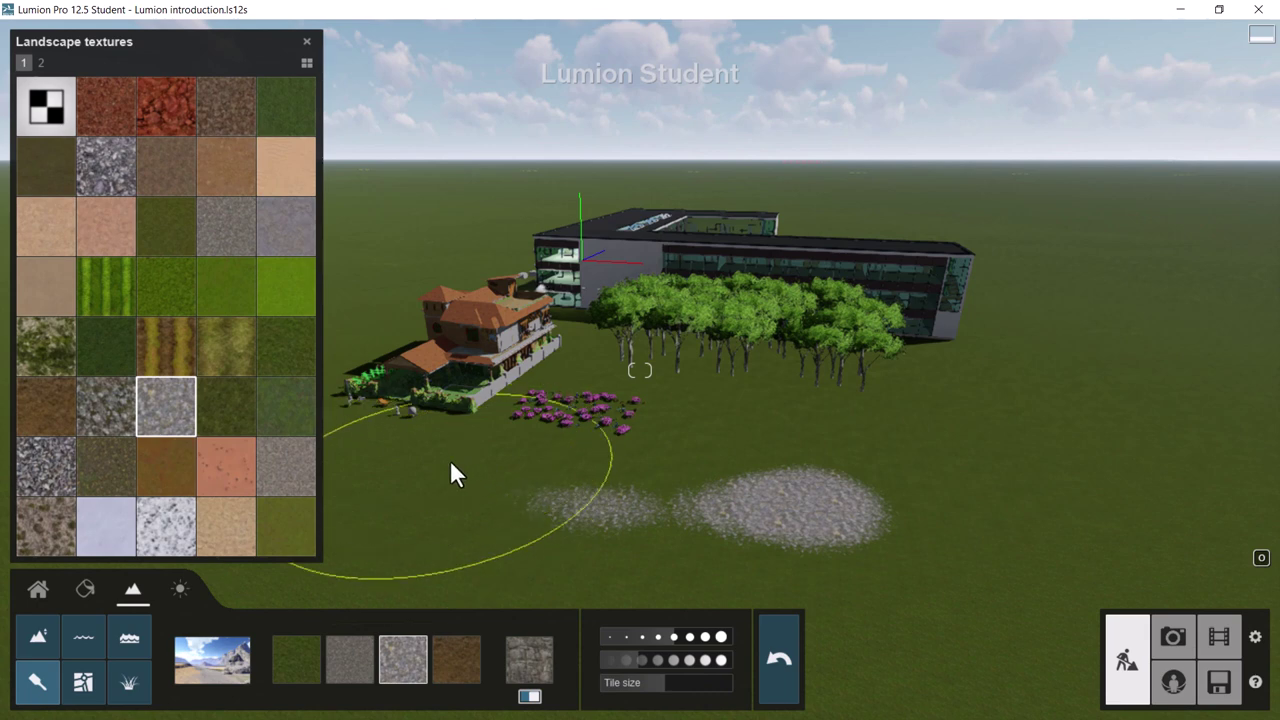
left_click(458, 526)
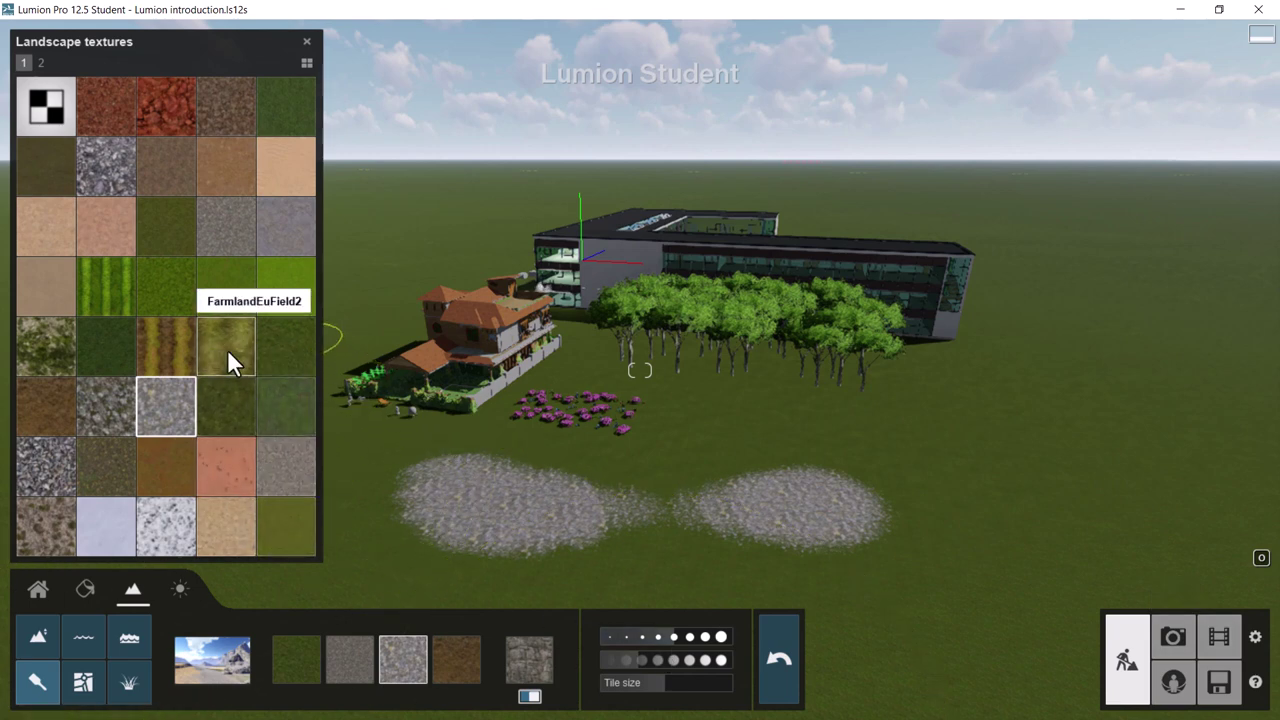
- Change the third landscape texture to the middle rock texture on page 2 and paint a small patch beyond the existing patches
left_click(40, 62)
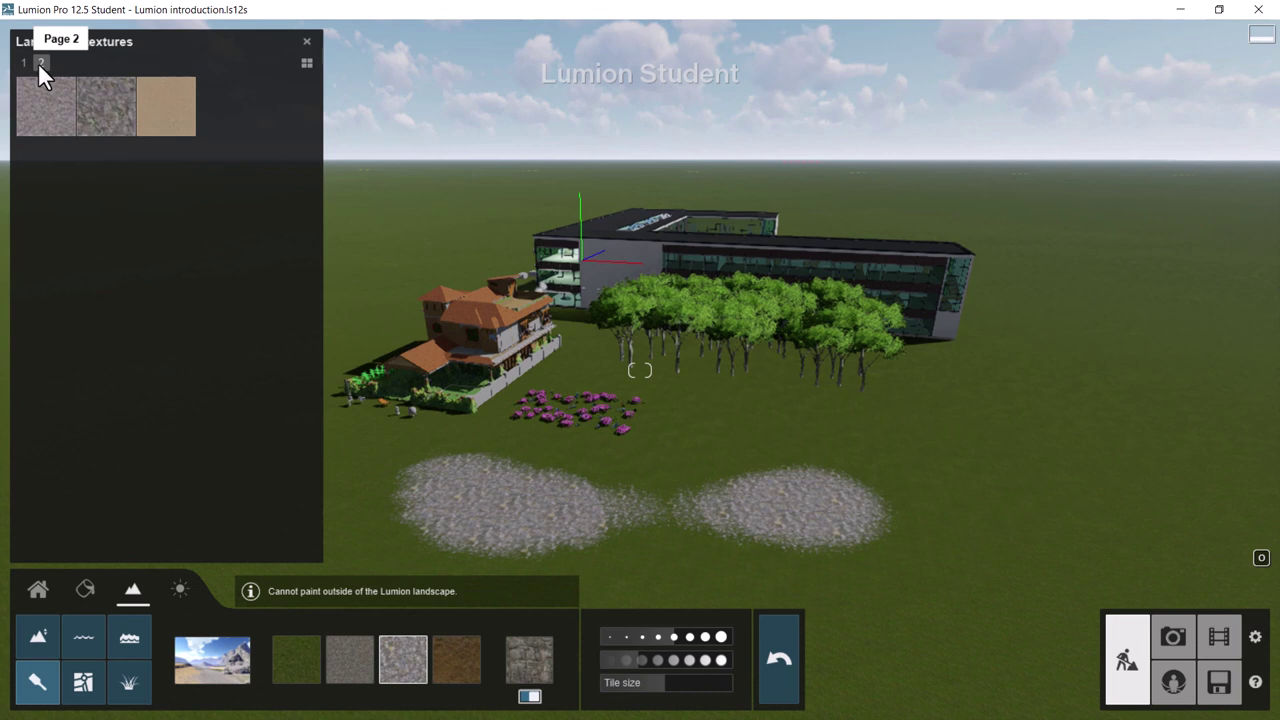
left_click(112, 114)
left_click(1015, 452)
left_click(1033, 433)
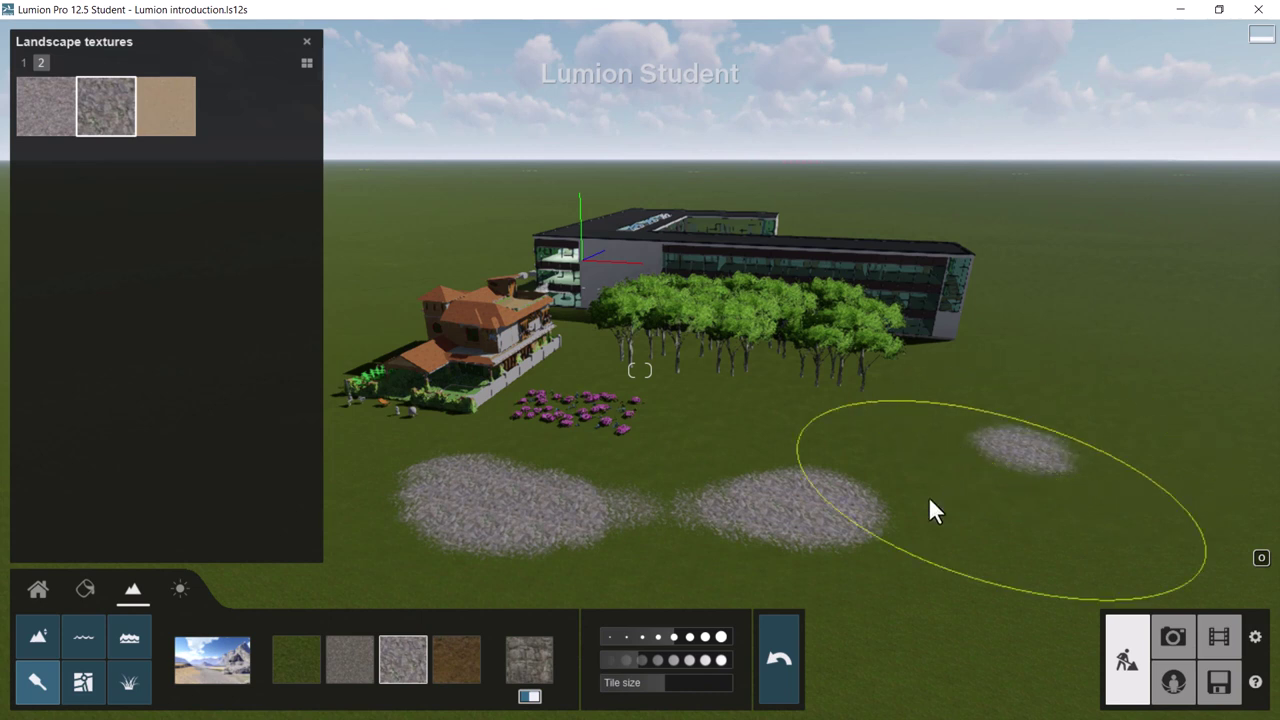
- Increase the brush speed and enlarge the far stone patch so it joins the patch in front of the trees
left_click(703, 659)
left_click_drag(934, 429, 937, 523)
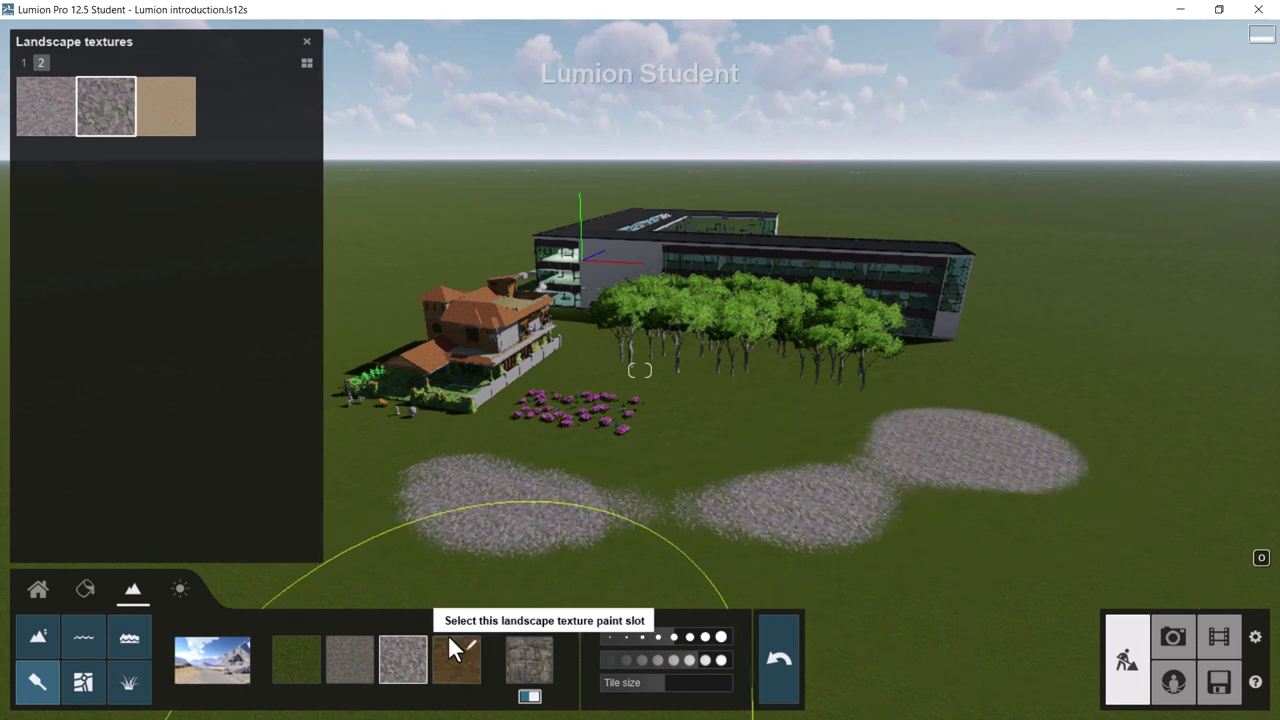
- Try lowering the terrain beside the far stone patch with the height brush at size 3.0 and undo it
left_click(42, 628)
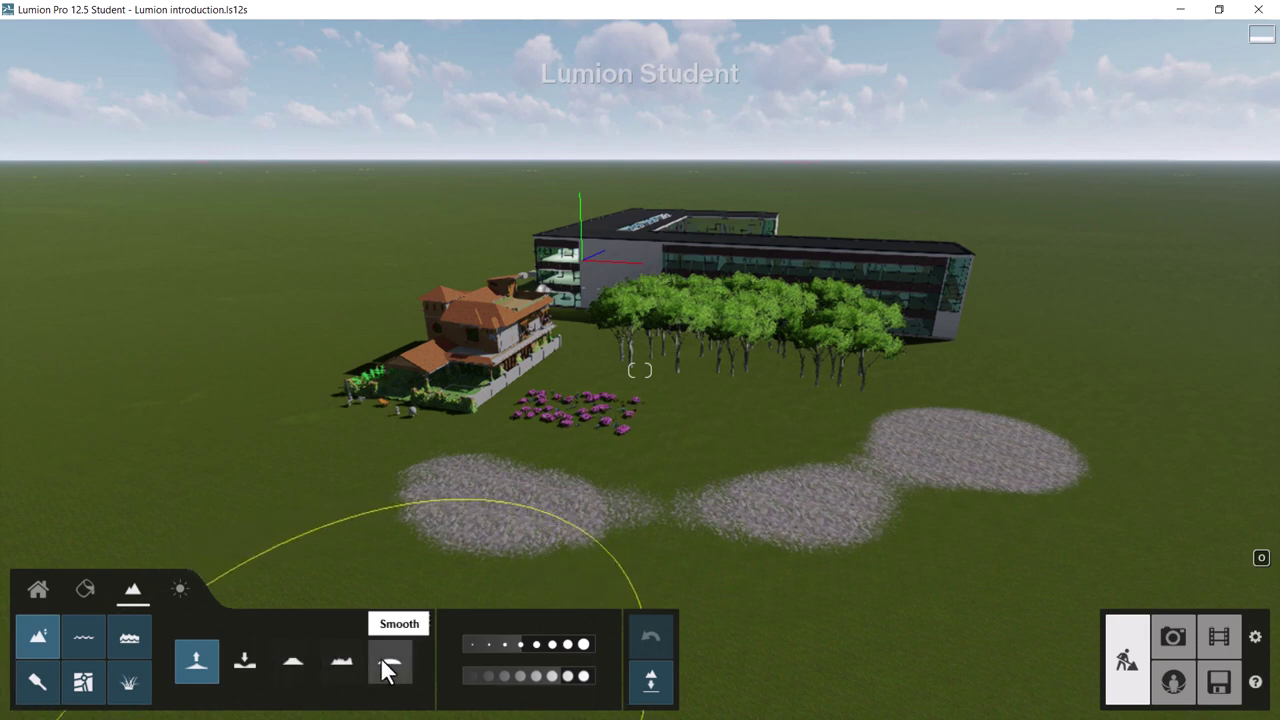
left_click(244, 662)
left_click_drag(874, 479, 898, 484)
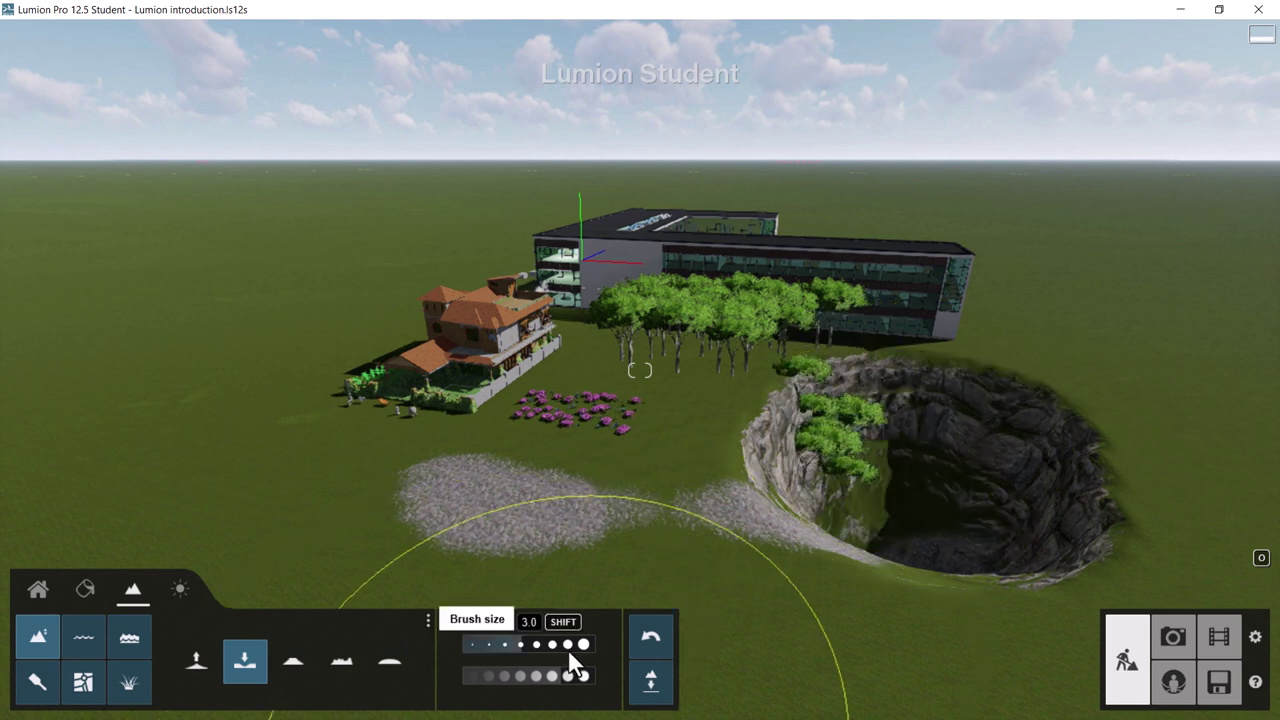
left_click(648, 632)
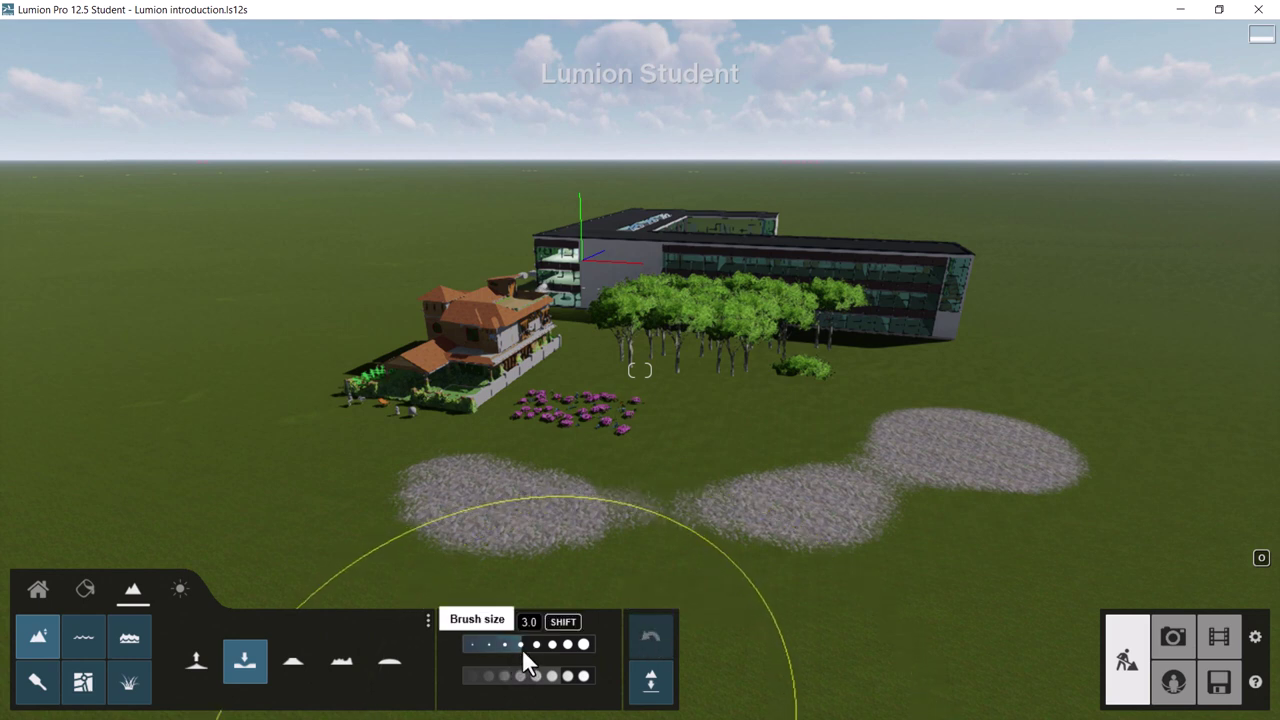
- Reduce the brush speed to its minimum and gently lower the terrain under the stone patches in front of the trees
left_click_drag(558, 680, 470, 677)
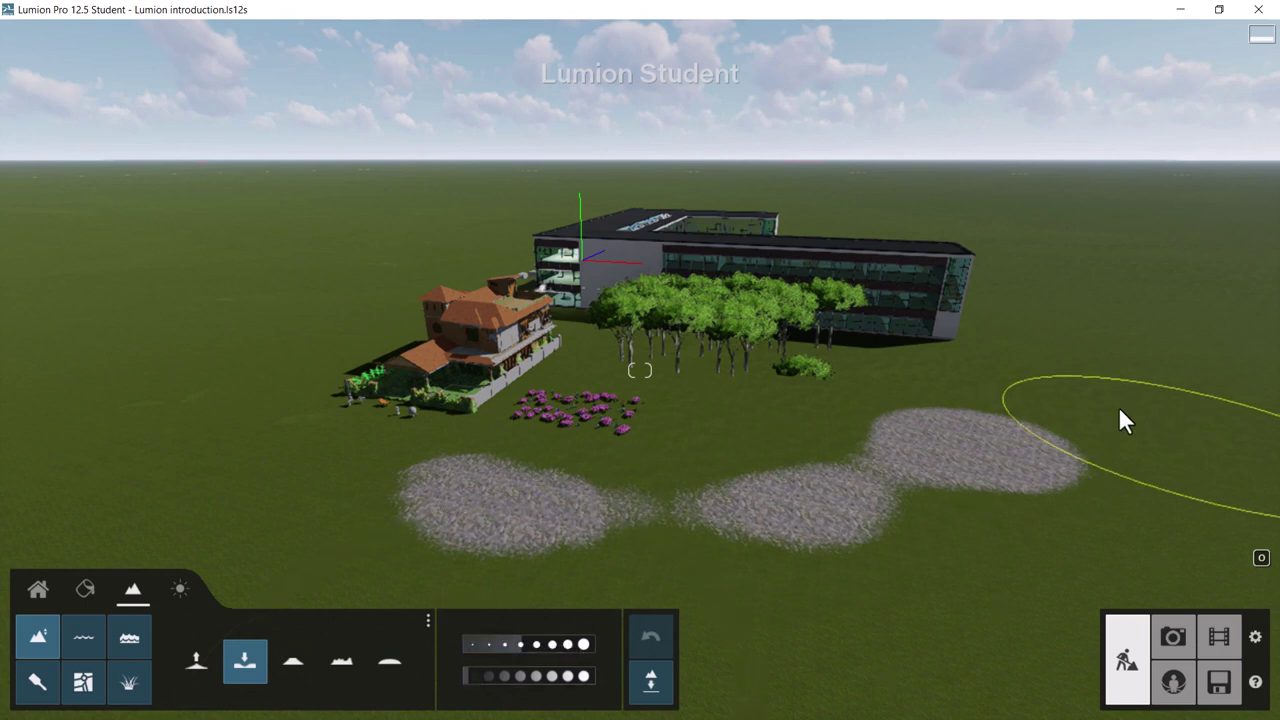
left_click(962, 462)
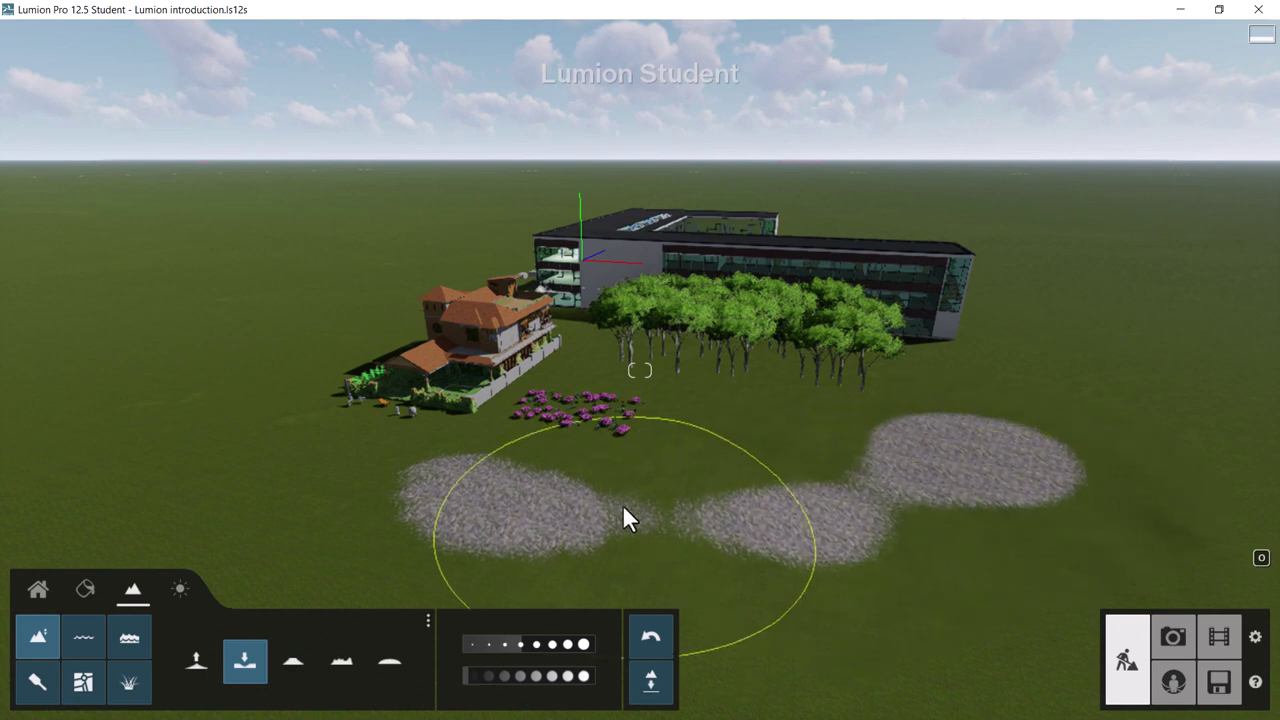
right_click(823, 503)
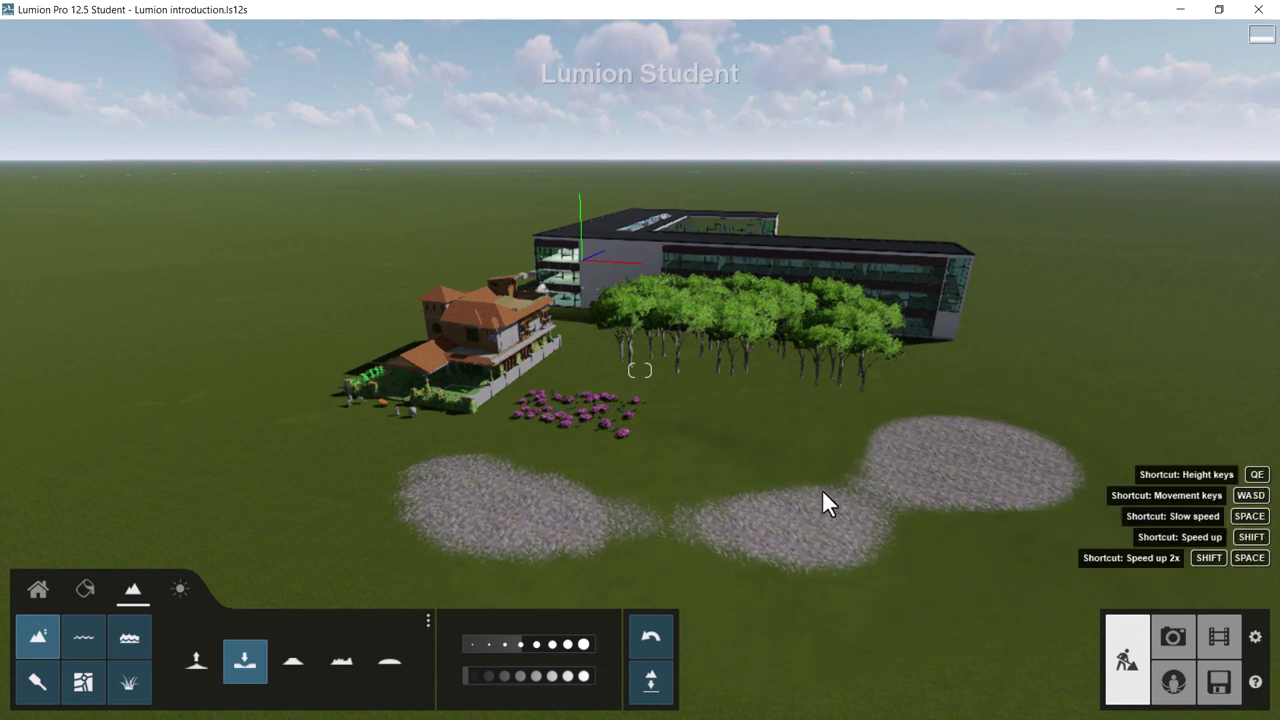
- Raise hilly ground in front of the stone patches and beside the house, using a smaller brush to steepen the front ridge
mouse_move(846, 526)
right_mouse_down()
mouse_move(1015, 532)
mouse_move(692, 562)
mouse_move(692, 600)
mouse_move(720, 605)
mouse_move(700, 608)
right_mouse_up()
left_click(198, 662)
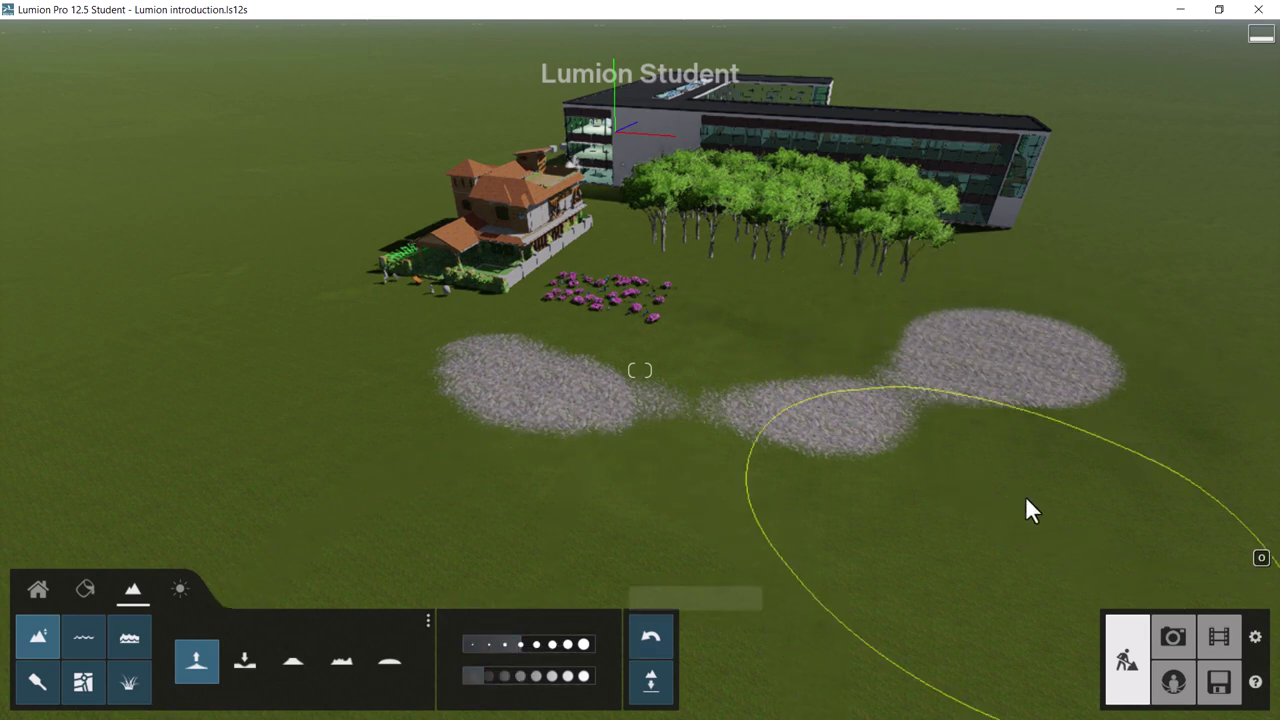
mouse_move(1049, 494)
left_mouse_down()
mouse_move(865, 534)
mouse_move(666, 528)
mouse_move(364, 450)
mouse_move(232, 341)
mouse_move(216, 311)
mouse_move(220, 256)
mouse_move(280, 391)
mouse_move(236, 344)
mouse_move(206, 250)
mouse_move(238, 198)
mouse_move(399, 151)
mouse_move(365, 190)
left_mouse_up()
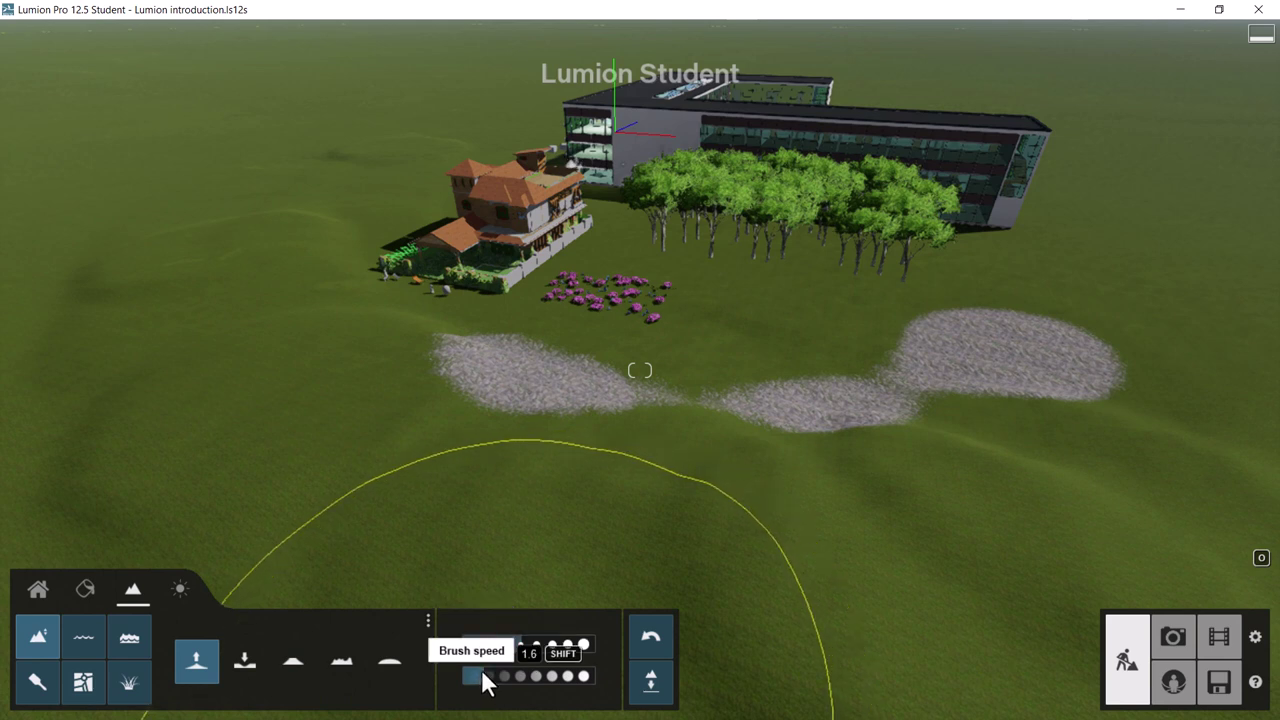
left_click_drag(519, 637, 501, 634)
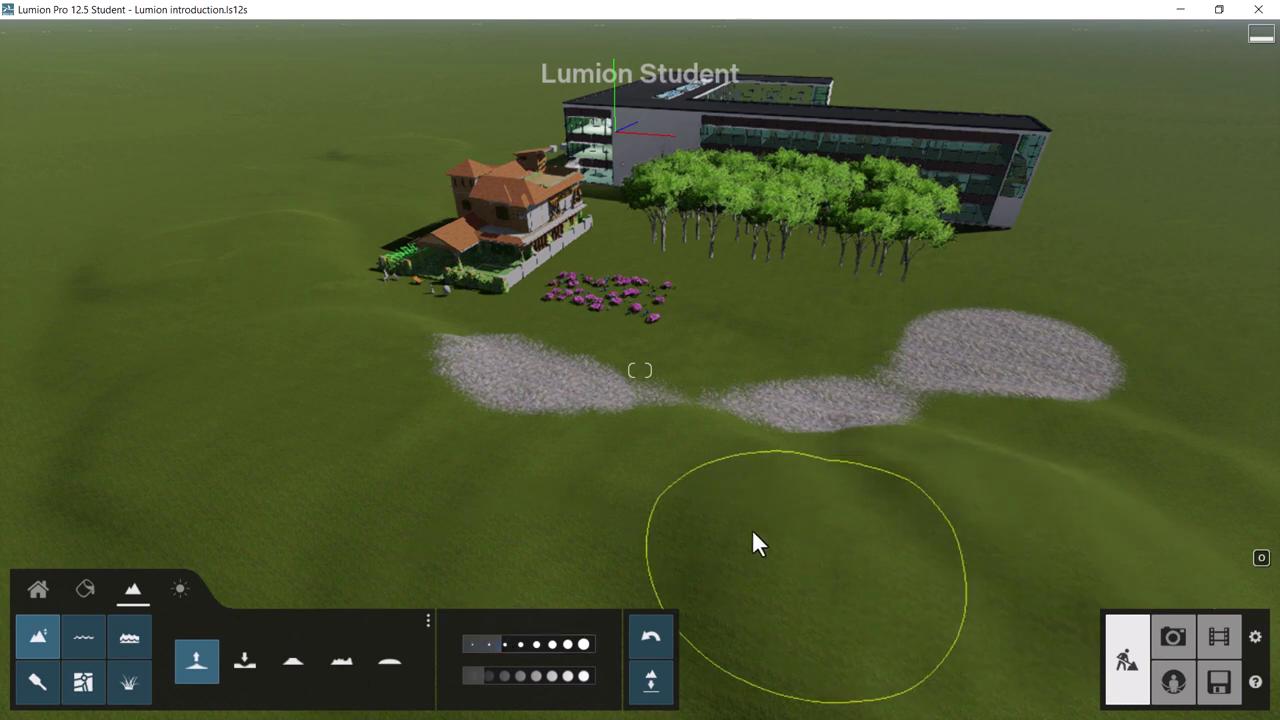
mouse_move(640, 513)
left_mouse_down()
mouse_move(456, 469)
mouse_move(668, 472)
mouse_move(965, 528)
mouse_move(863, 506)
mouse_move(642, 512)
mouse_move(442, 465)
mouse_move(452, 479)
mouse_move(381, 445)
mouse_move(392, 454)
mouse_move(325, 386)
mouse_move(340, 459)
mouse_move(278, 394)
mouse_move(246, 337)
left_mouse_up()
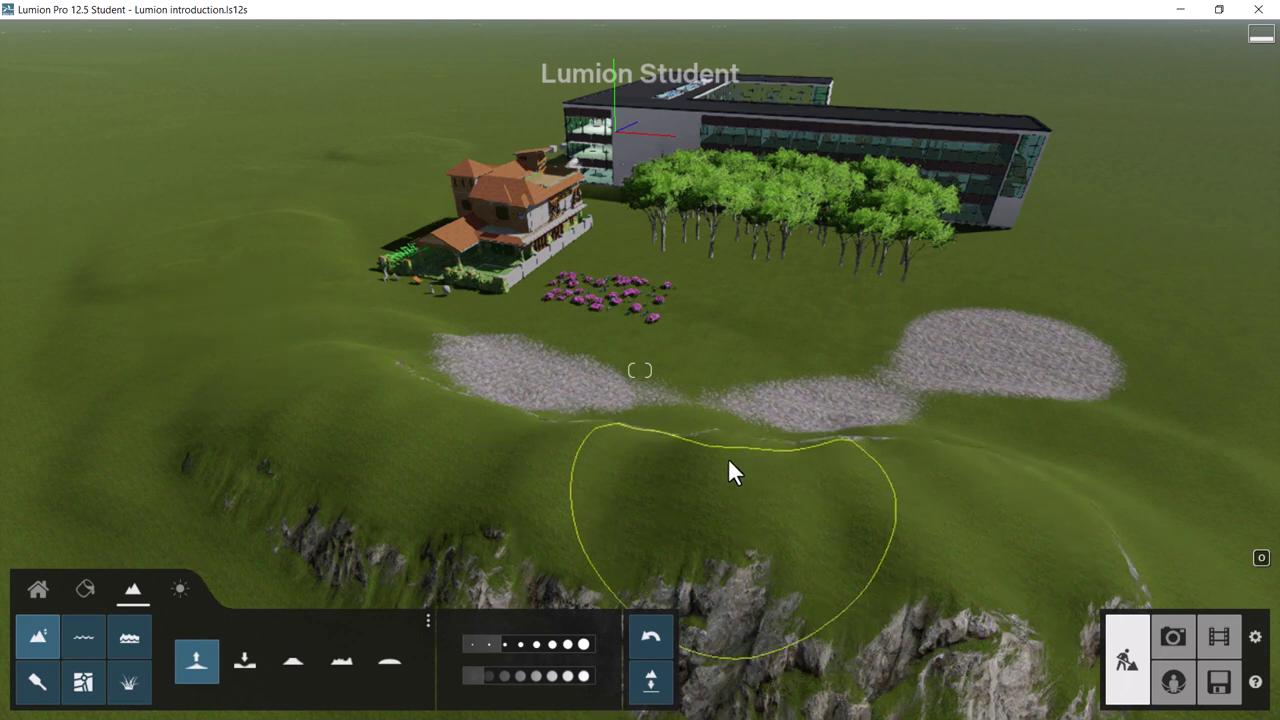
- Place a water surface between the stone patches and adjust its height
left_click(72, 633)
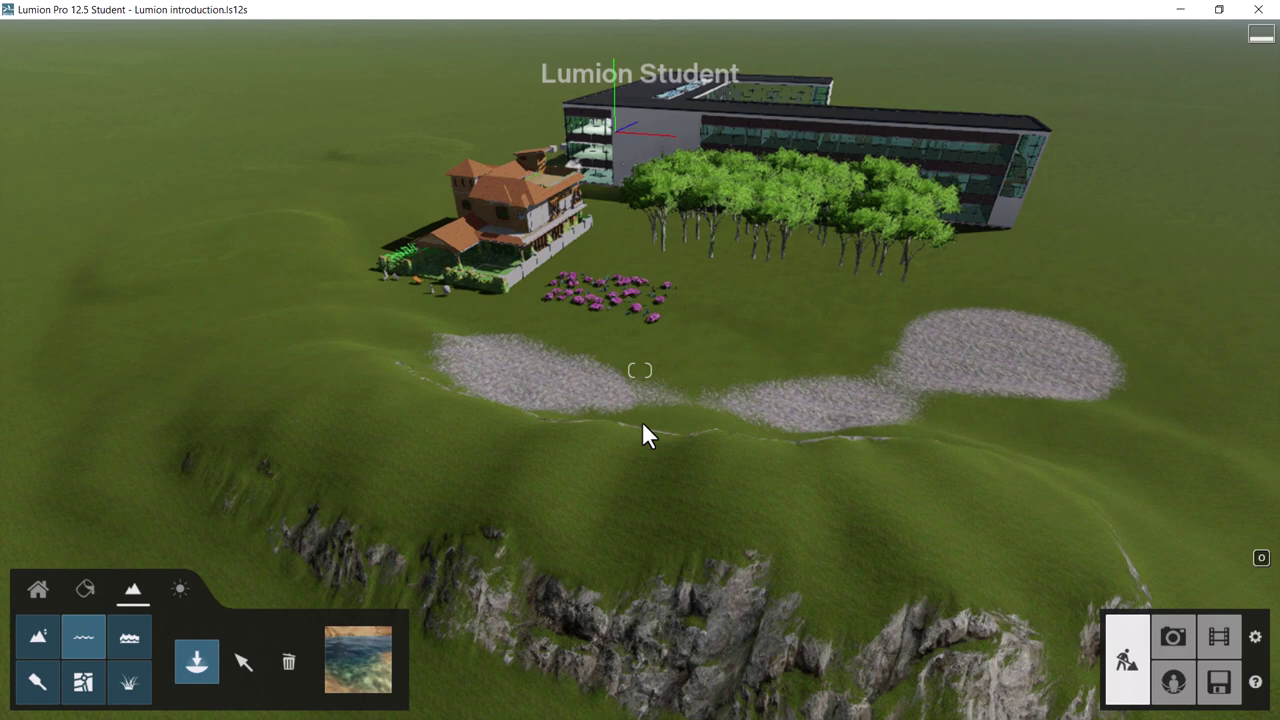
left_click(710, 367)
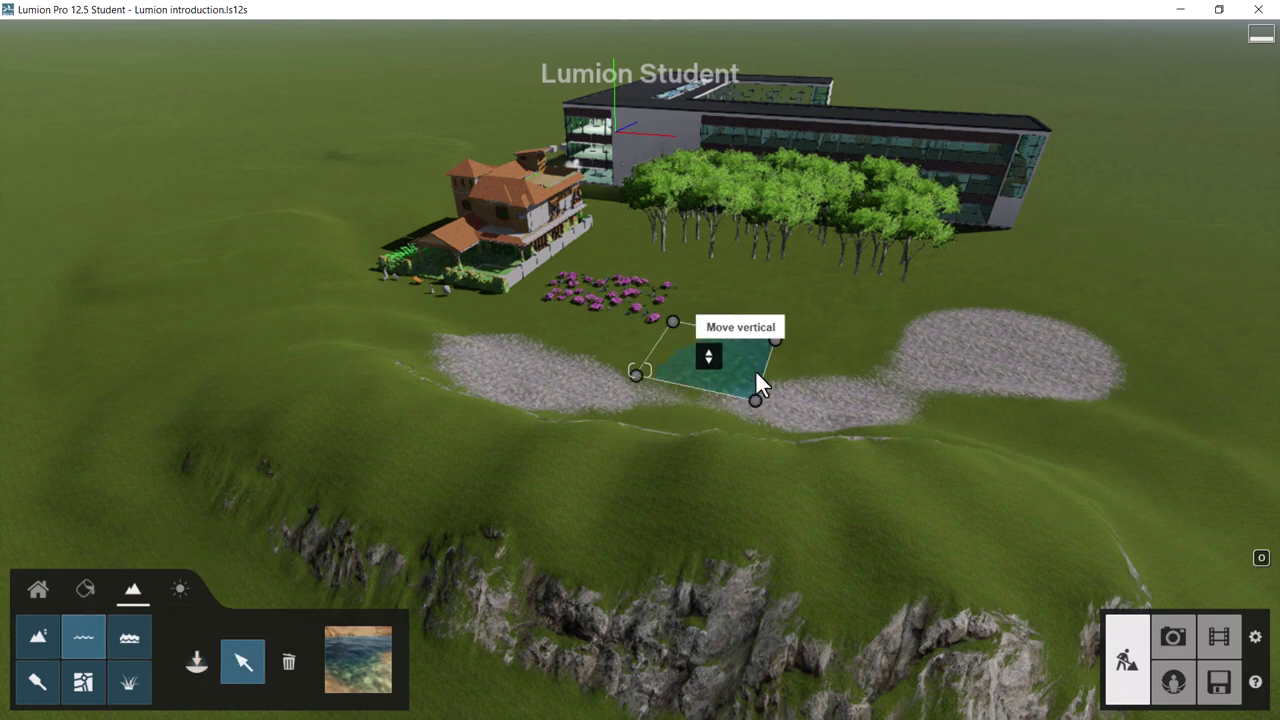
key("w")
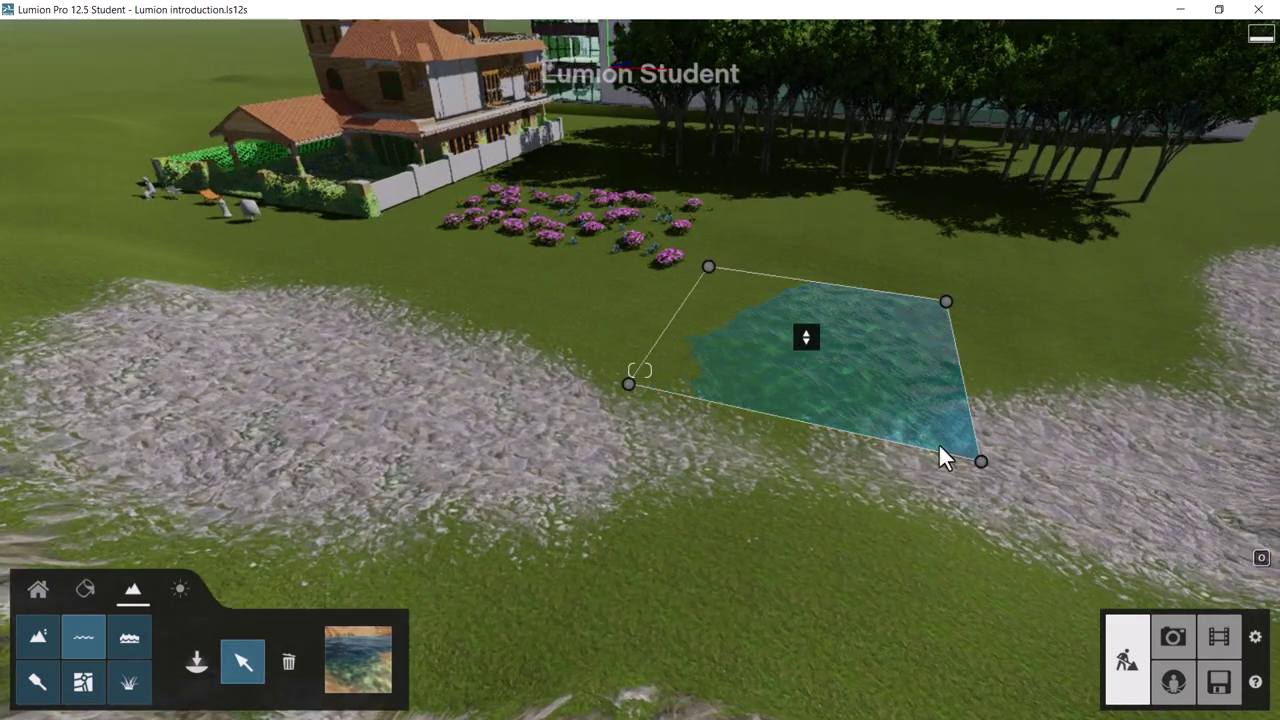
left_click_drag(807, 337, 808, 362)
- Stretch the water surface's corners across the lowered stone patches and back to the row of trees
right_click_drag(903, 510, 926, 503)
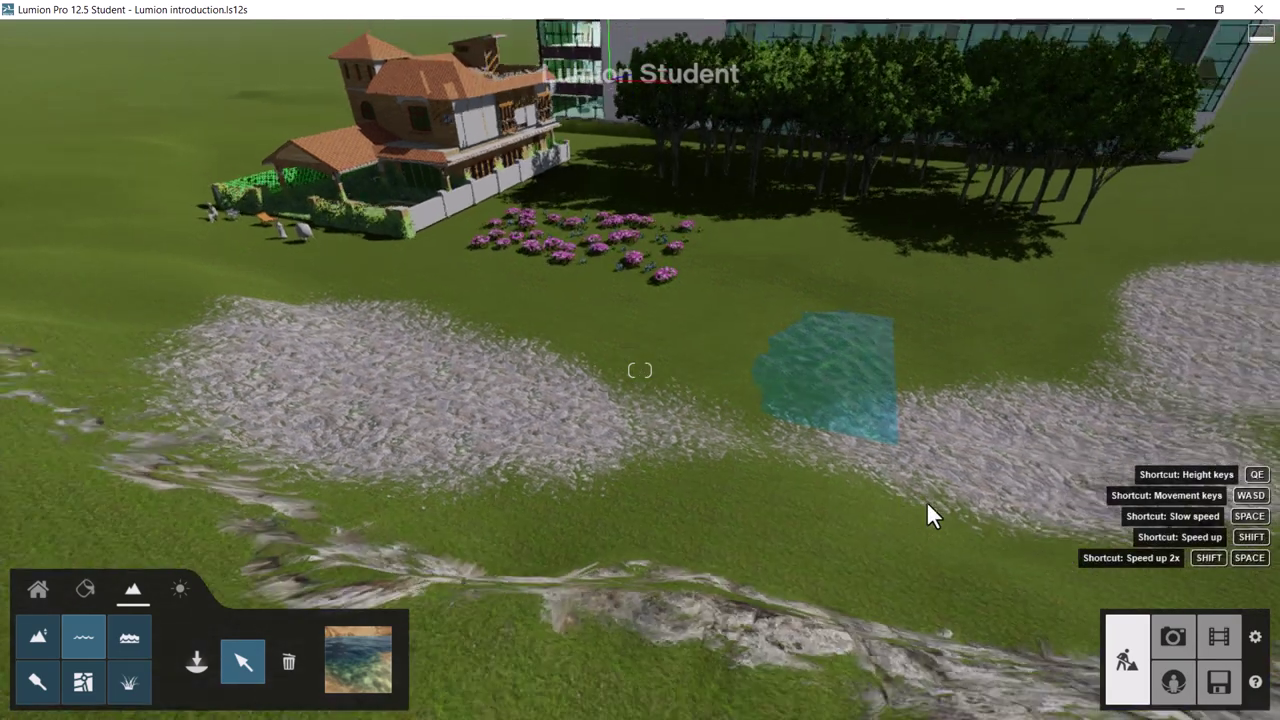
scroll(926, 500, "down", 5)
left_click(800, 410)
left_click_drag(809, 424, 1276, 572)
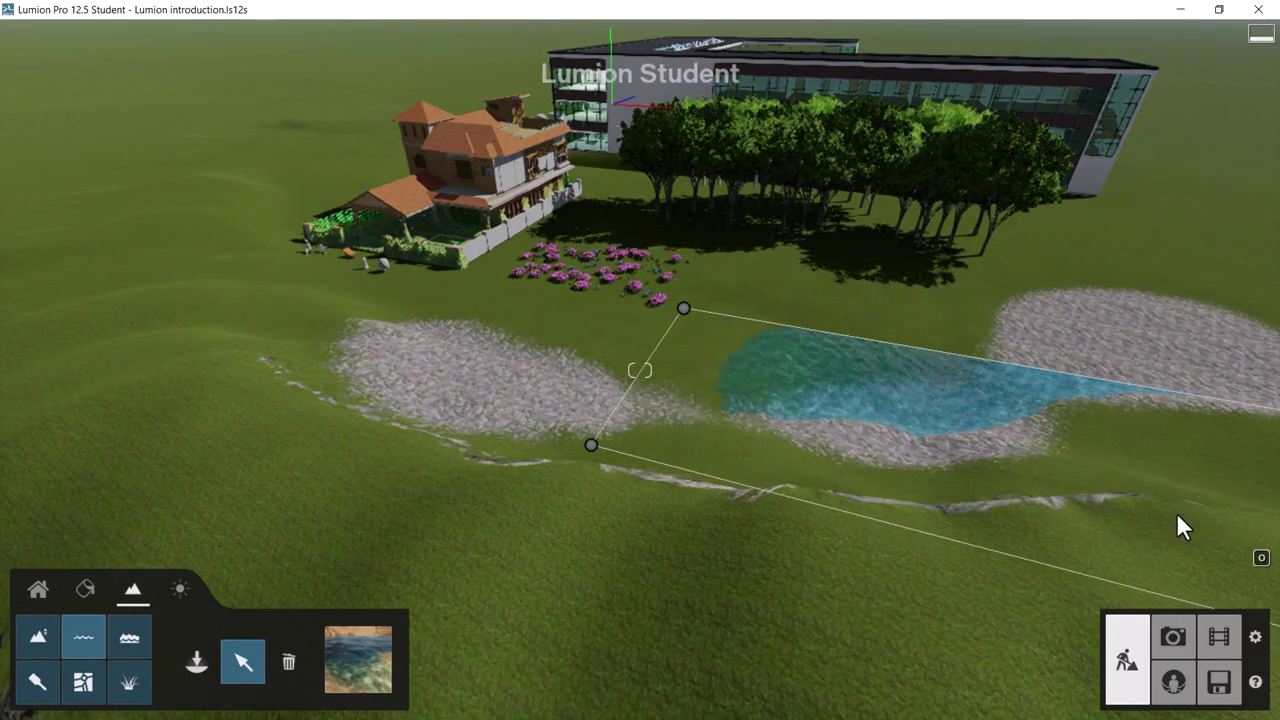
right_click_drag(1008, 420, 690, 358)
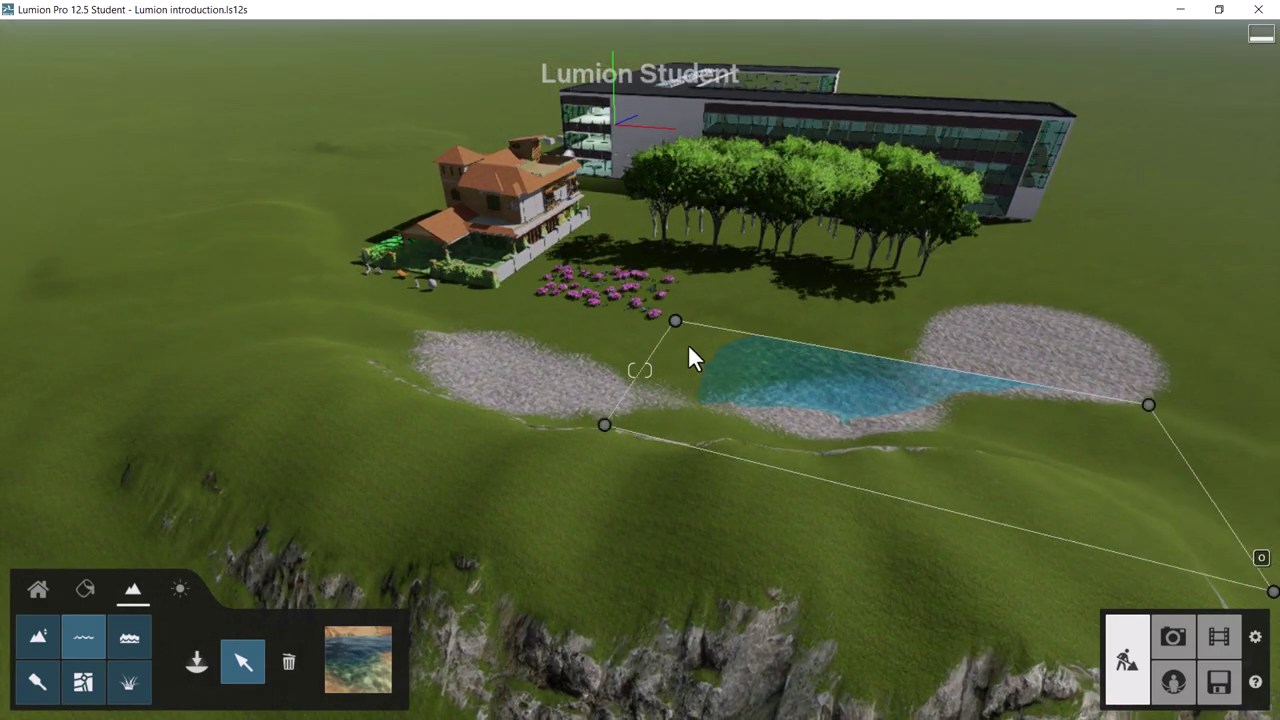
left_click_drag(673, 321, 749, 229)
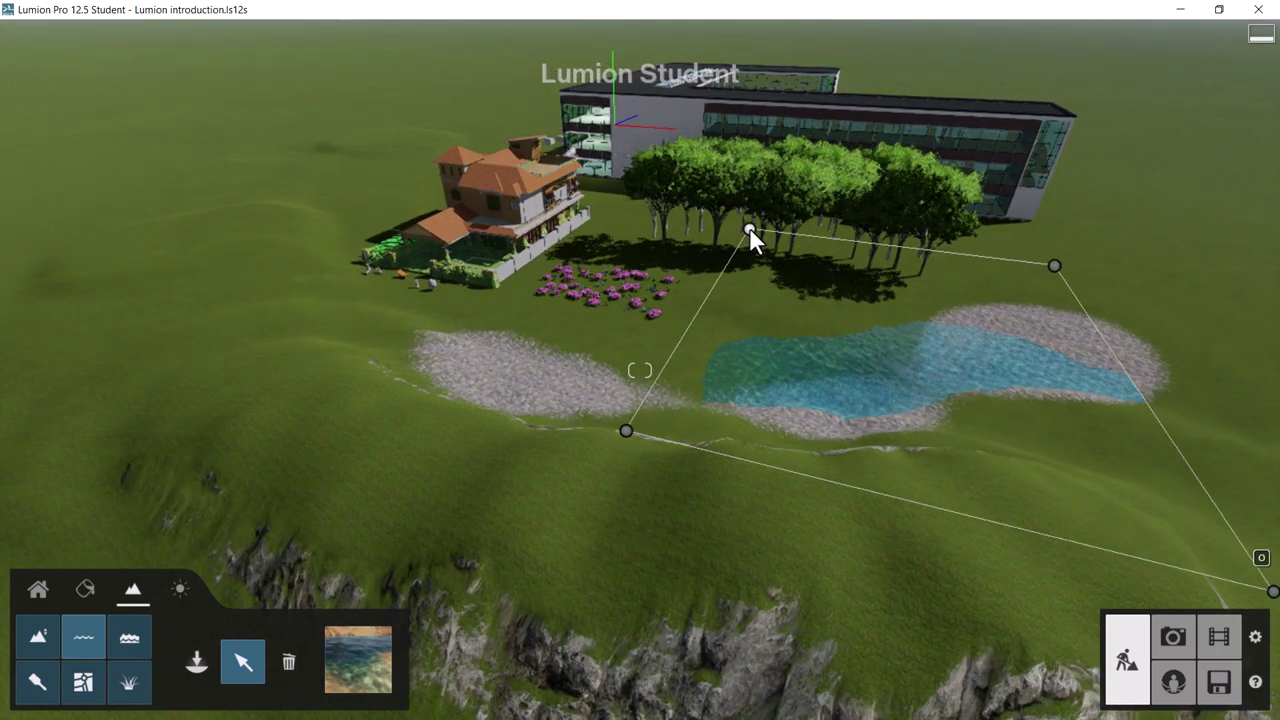
- Change the pond's water type to the last preset, the dark blue water with floating ice
key("w")
right_click_drag(874, 384, 986, 437)
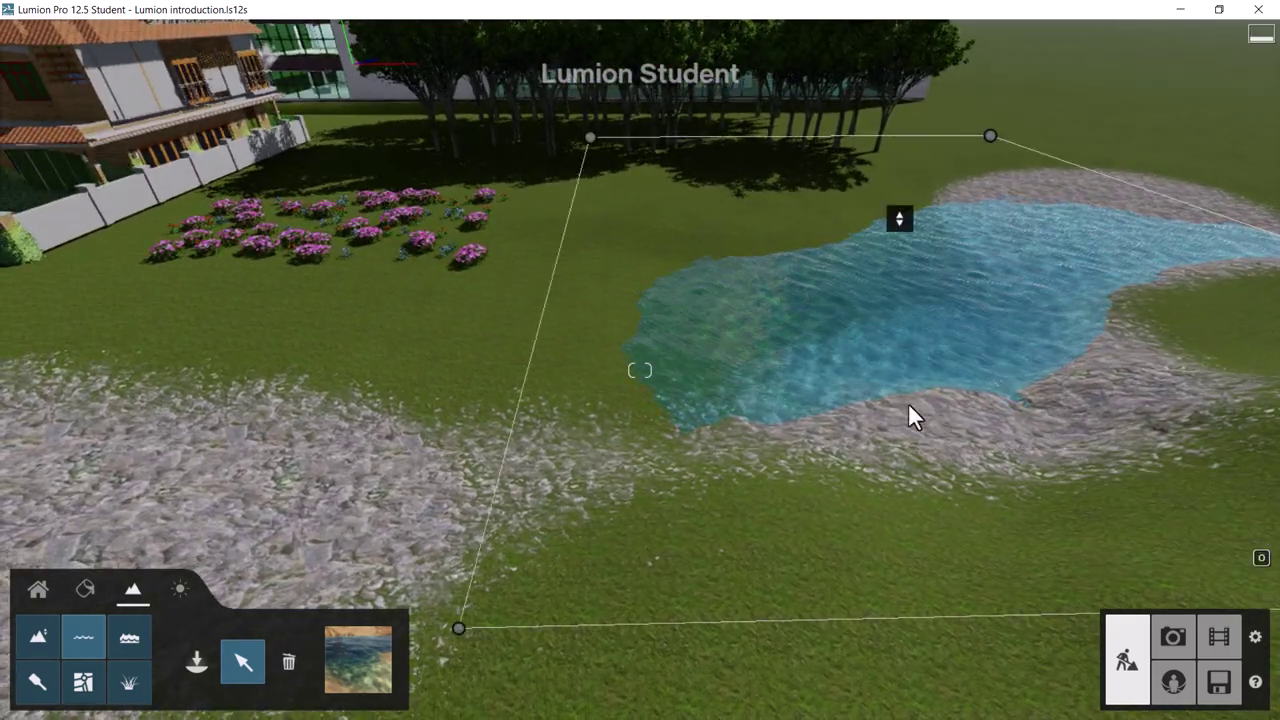
key("w")
key("w")
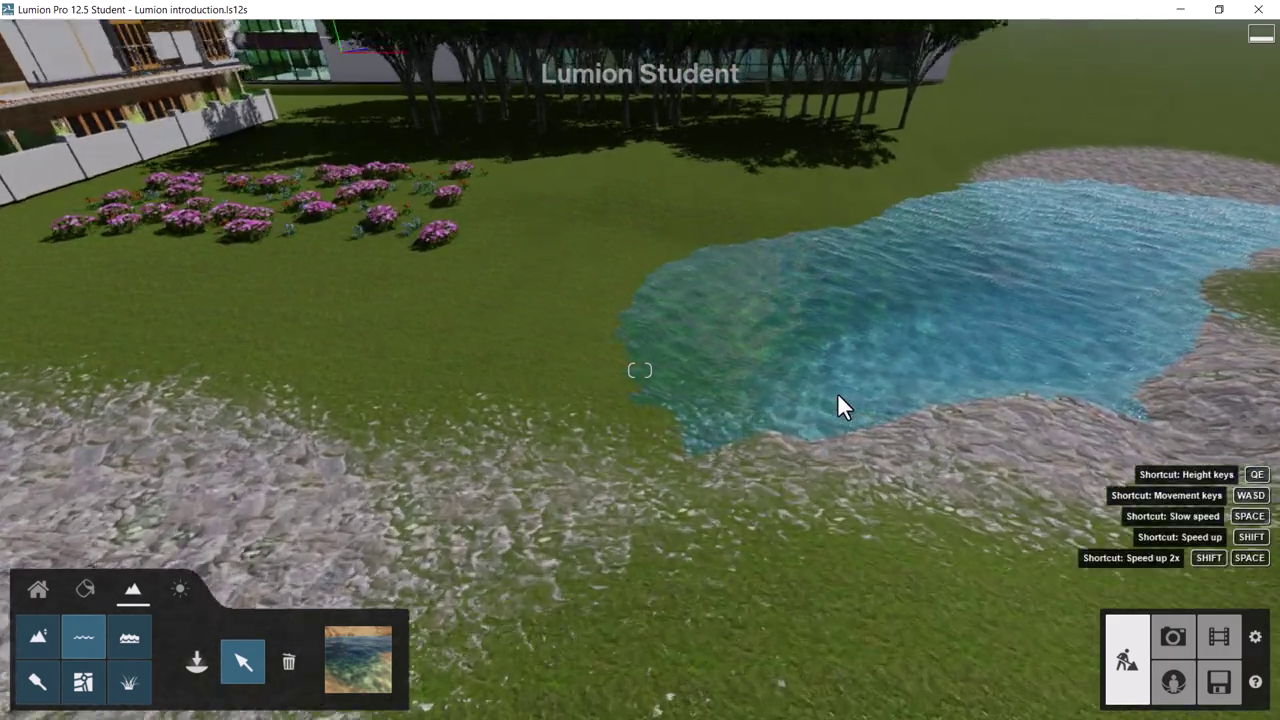
key("w")
key("w")
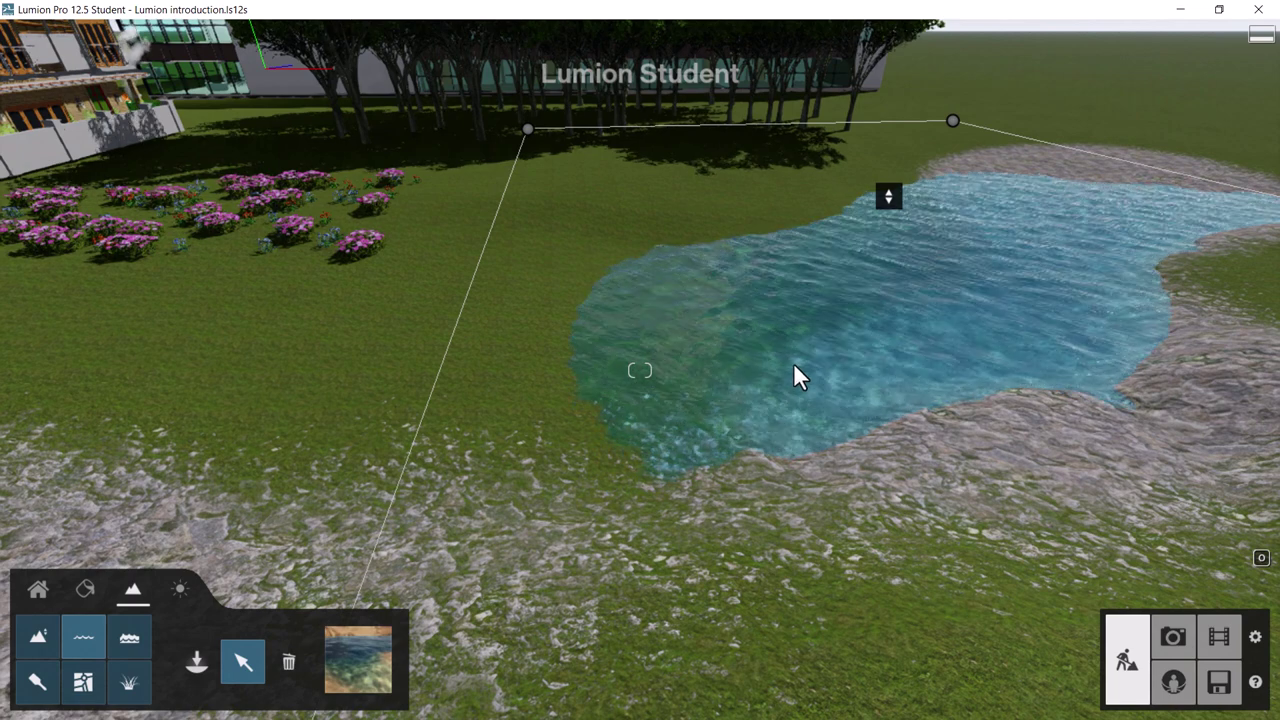
left_click(362, 649)
left_click(506, 476)
left_click(343, 652)
left_click(525, 535)
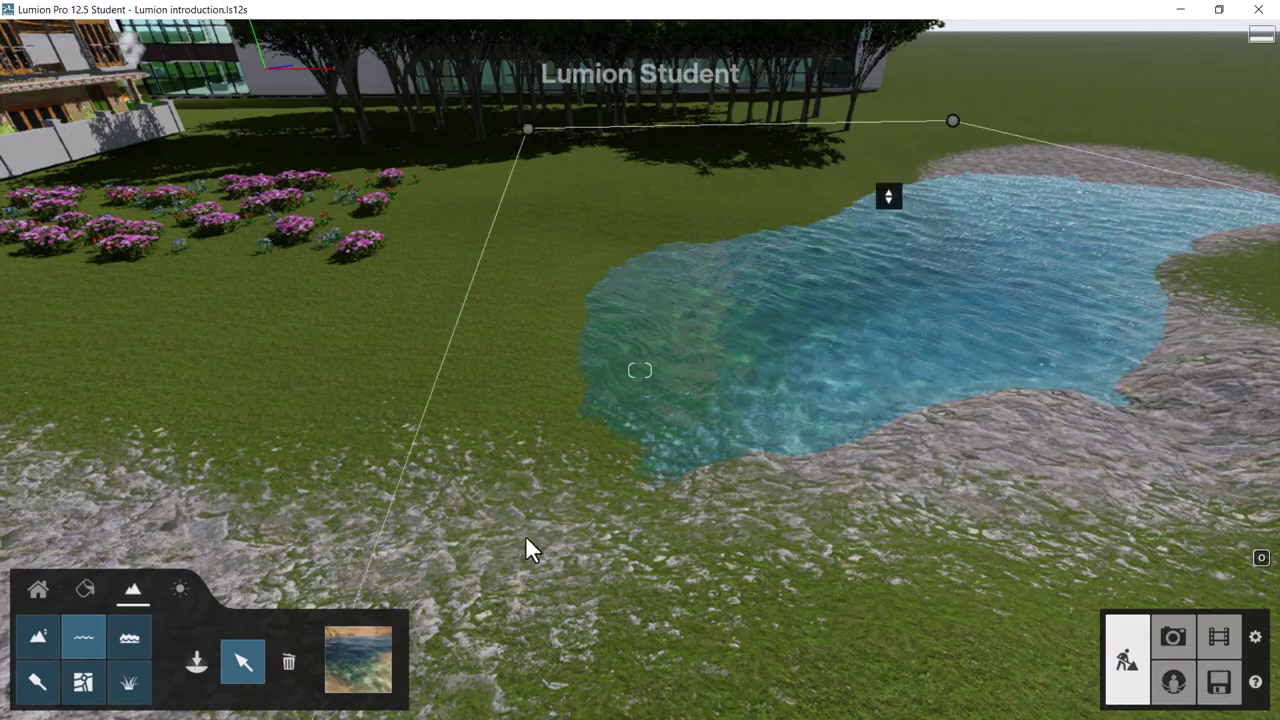
left_click(344, 649)
left_click(344, 648)
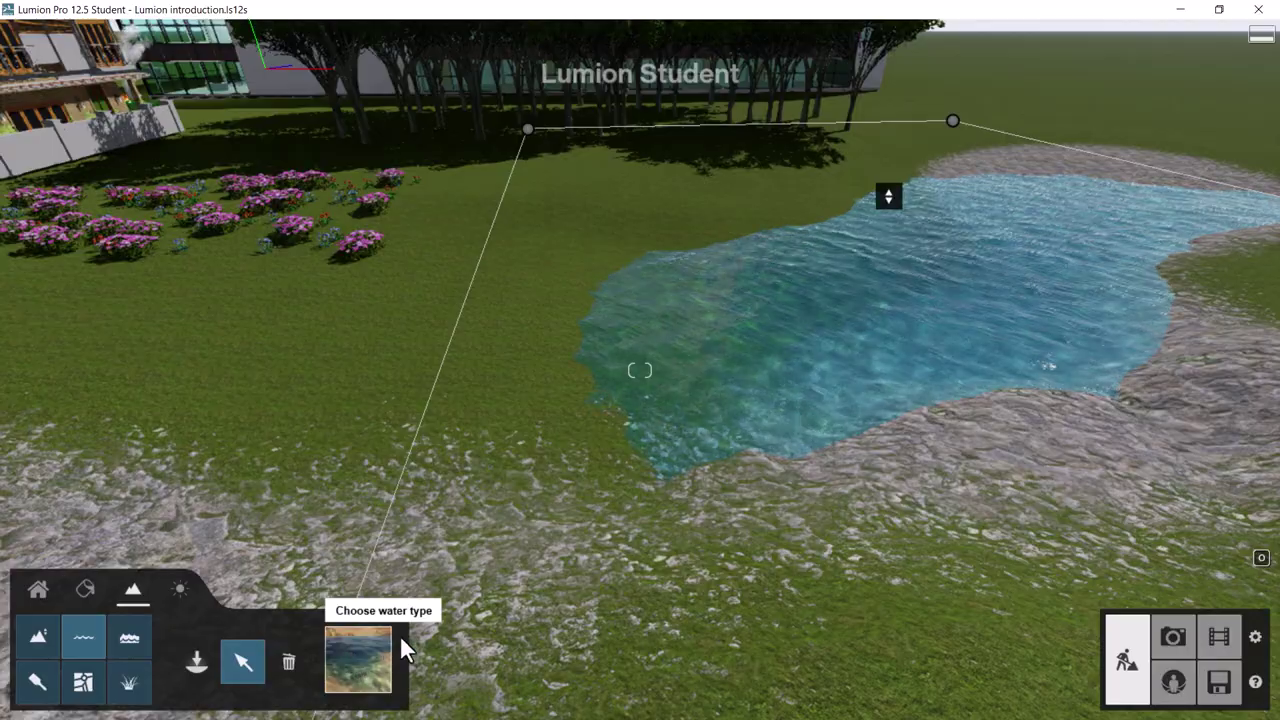
left_click(392, 643)
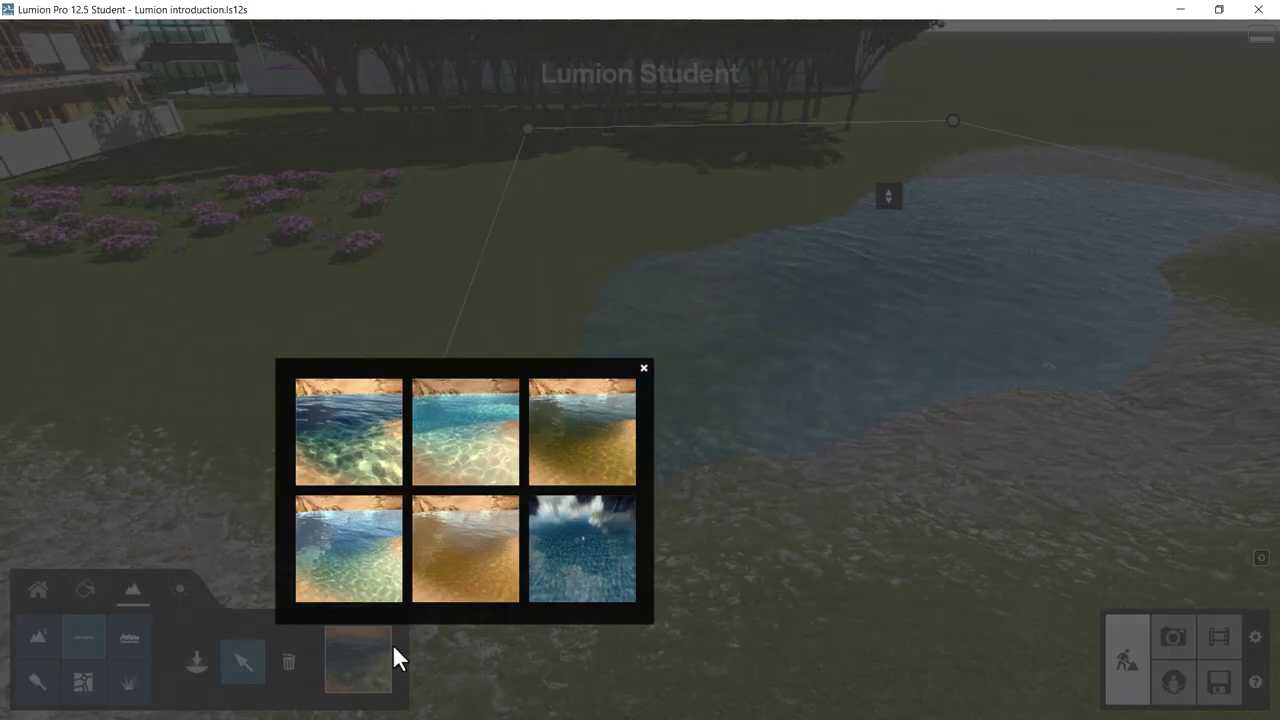
left_click(594, 563)
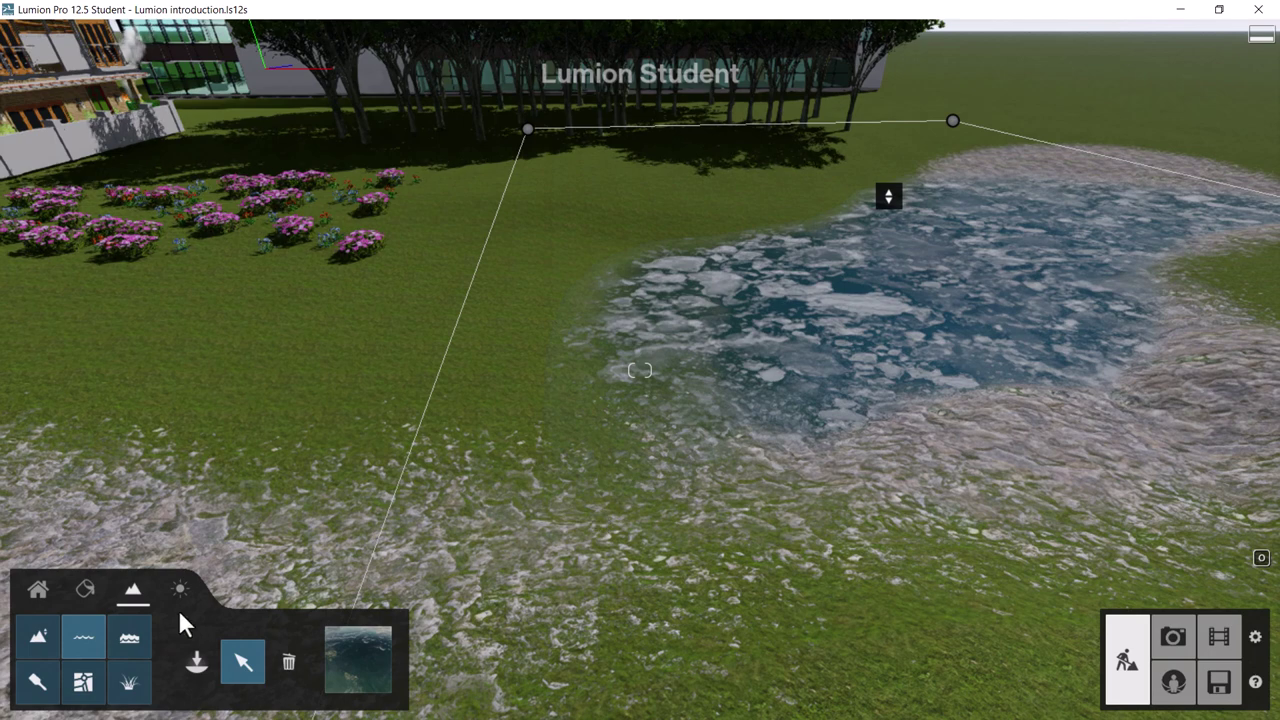
- Turn the ocean on to preview it over the landscape and switch it off again
left_click(128, 645)
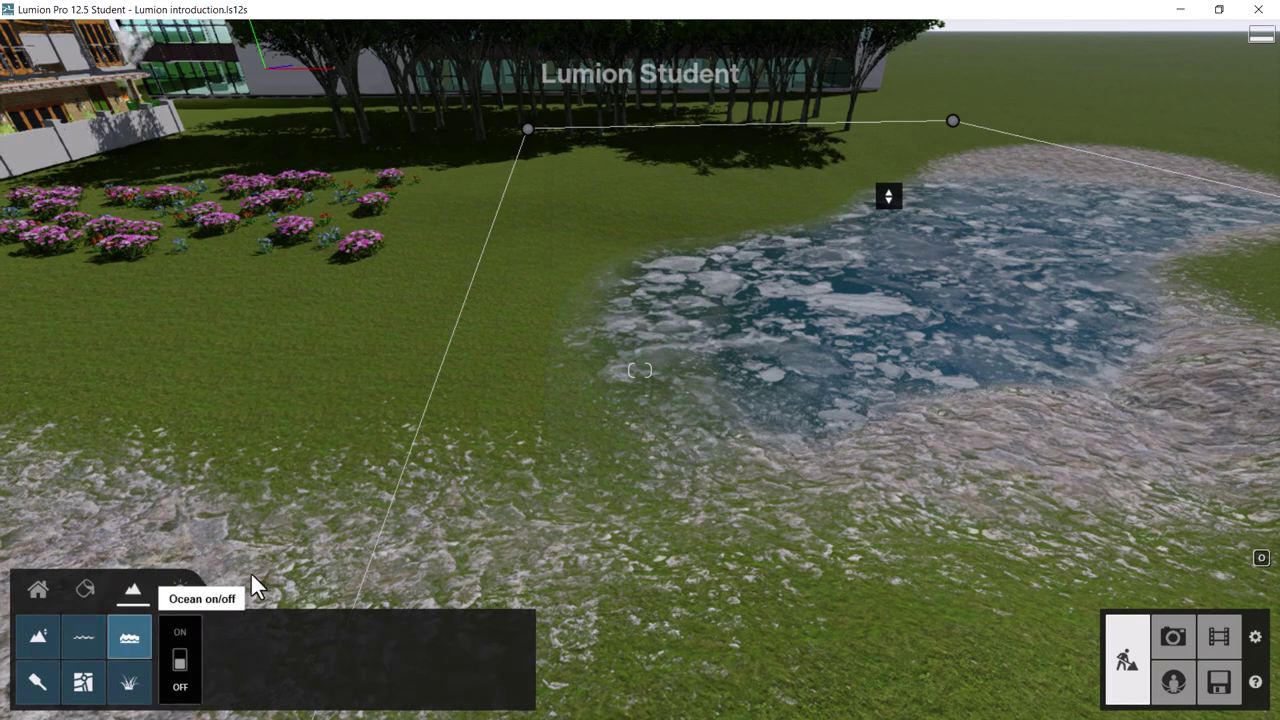
left_click(180, 660)
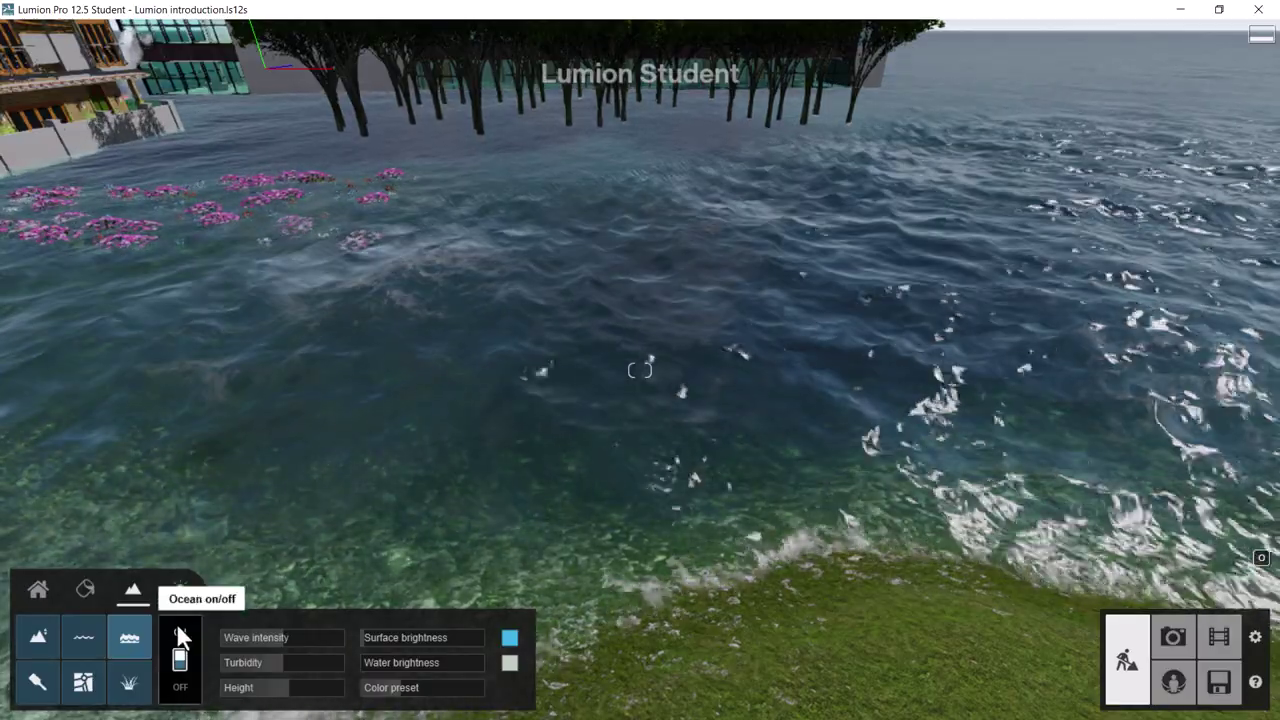
left_click(178, 658)
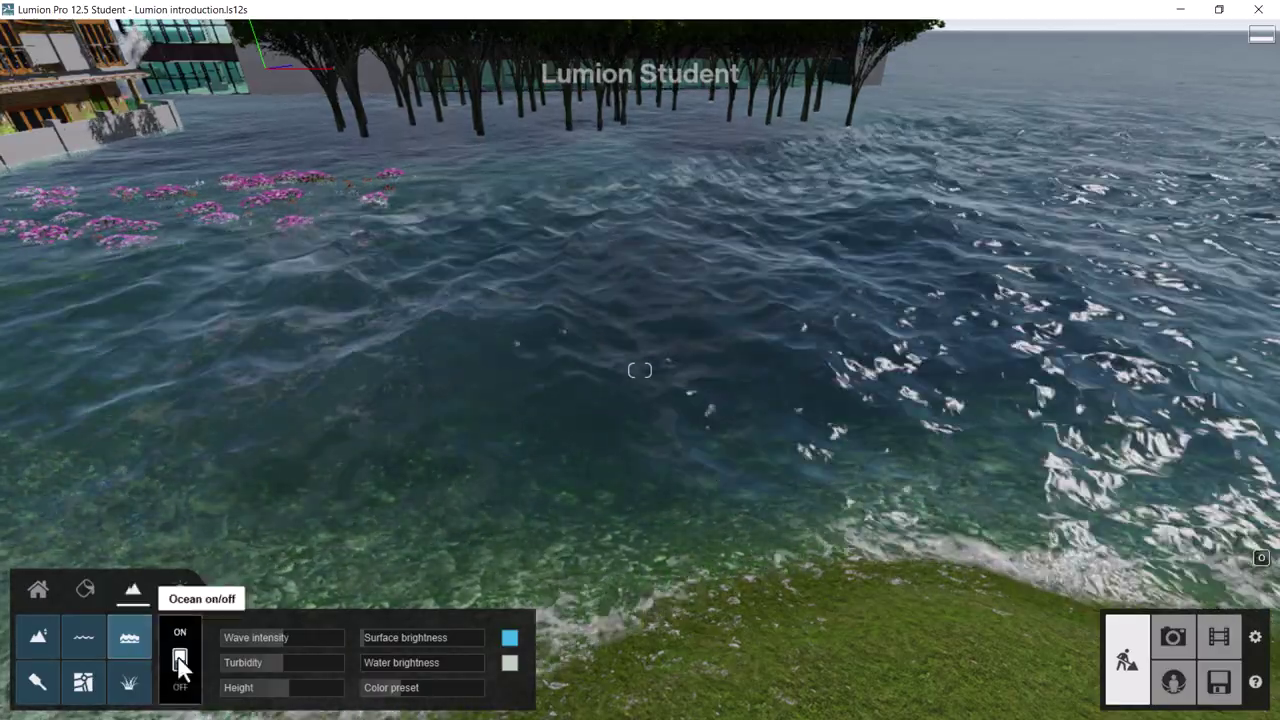
left_click(179, 660)
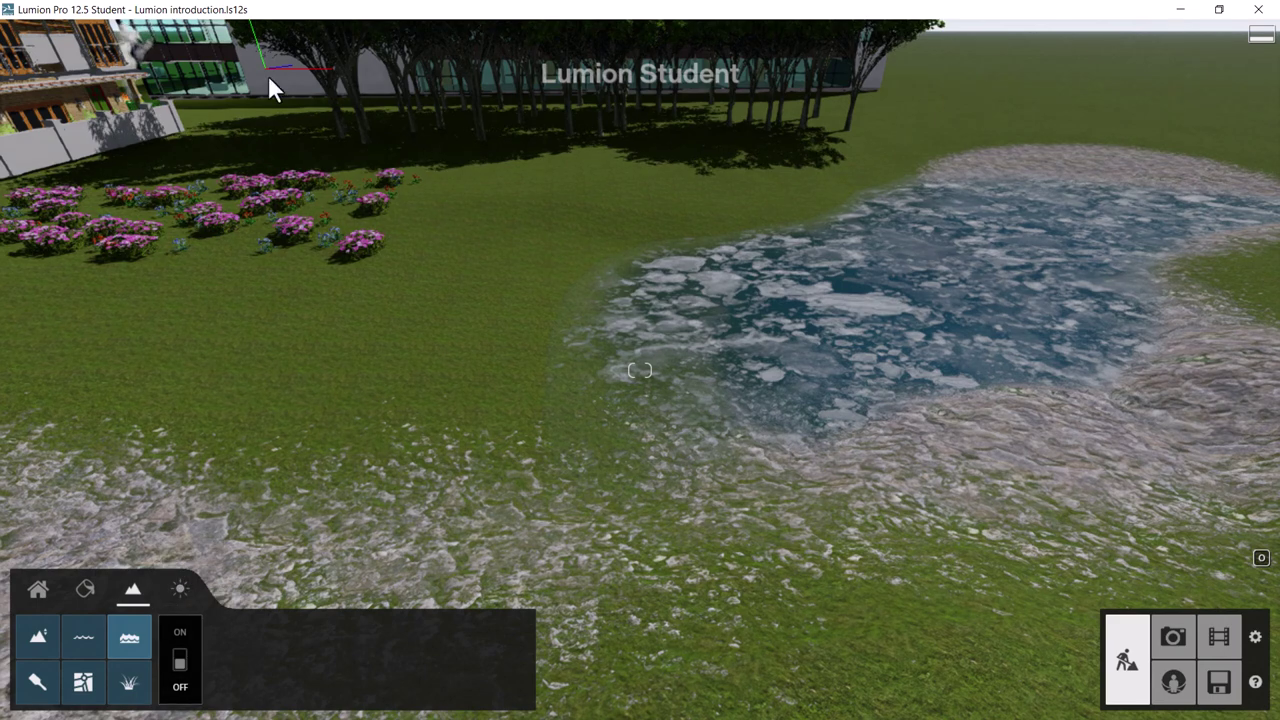
- With the ocean enabled, raise the terrain under the row of trees and beside the house to form islands above the water
right_click_drag(619, 158, 566, 320)
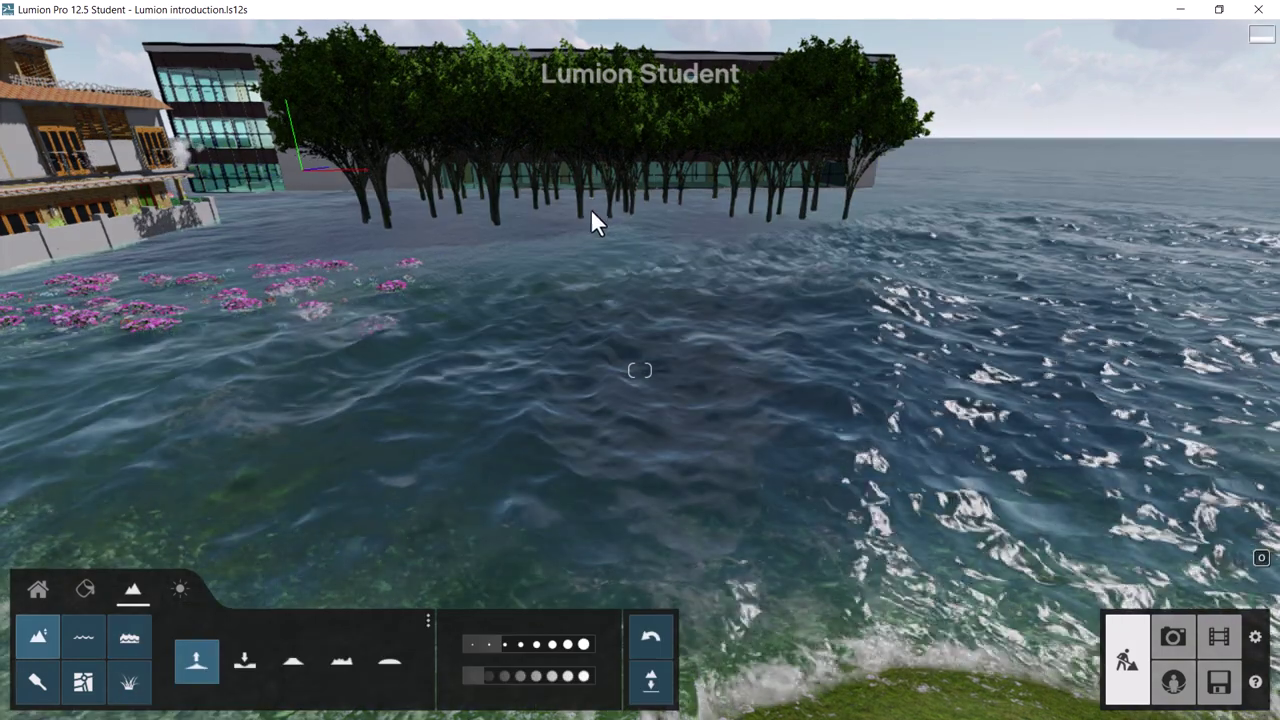
left_click_drag(592, 235, 599, 201)
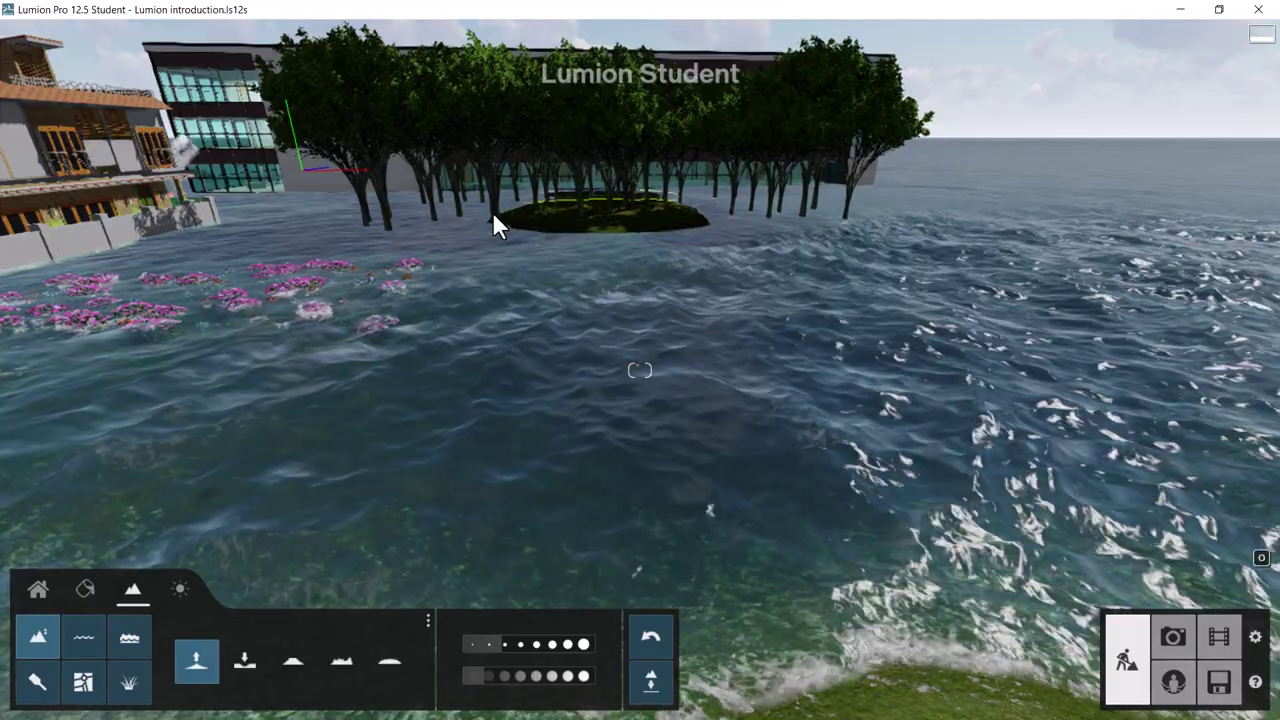
mouse_move(434, 246)
left_mouse_down()
mouse_move(408, 197)
mouse_move(367, 213)
mouse_move(353, 177)
left_mouse_up()
mouse_move(776, 195)
left_mouse_down()
mouse_move(762, 208)
mouse_move(759, 183)
mouse_move(734, 226)
mouse_move(734, 200)
mouse_move(449, 209)
mouse_move(711, 209)
left_mouse_up()
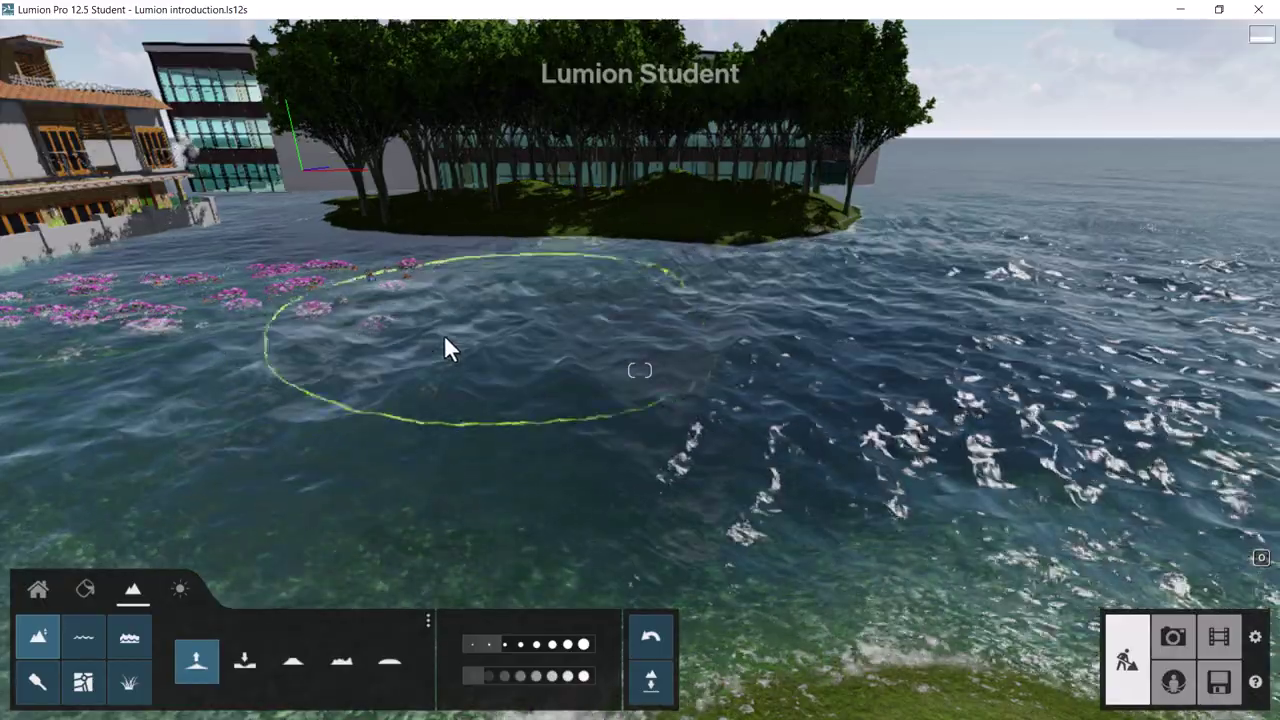
mouse_move(206, 249)
left_mouse_down()
mouse_move(121, 298)
mouse_move(13, 328)
mouse_move(51, 391)
left_mouse_up()
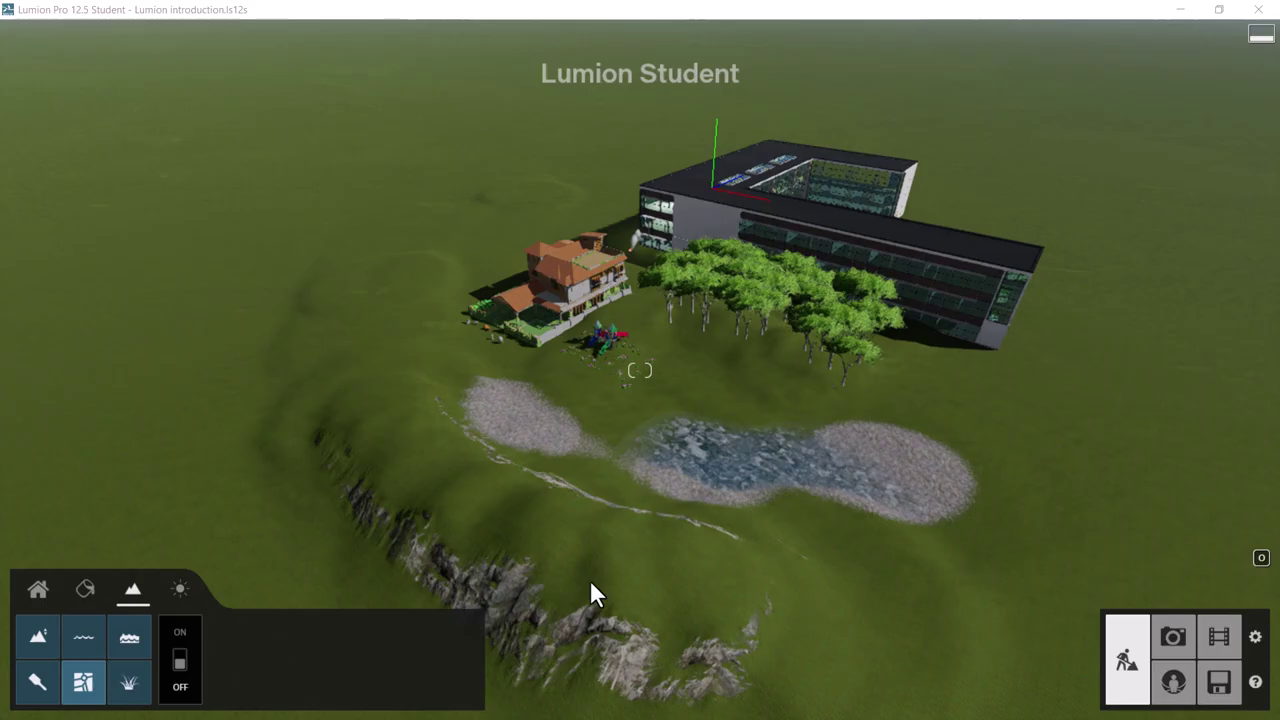
- Turn on OpenStreetMap for the landscape and accept its beta notice
left_click(88, 686)
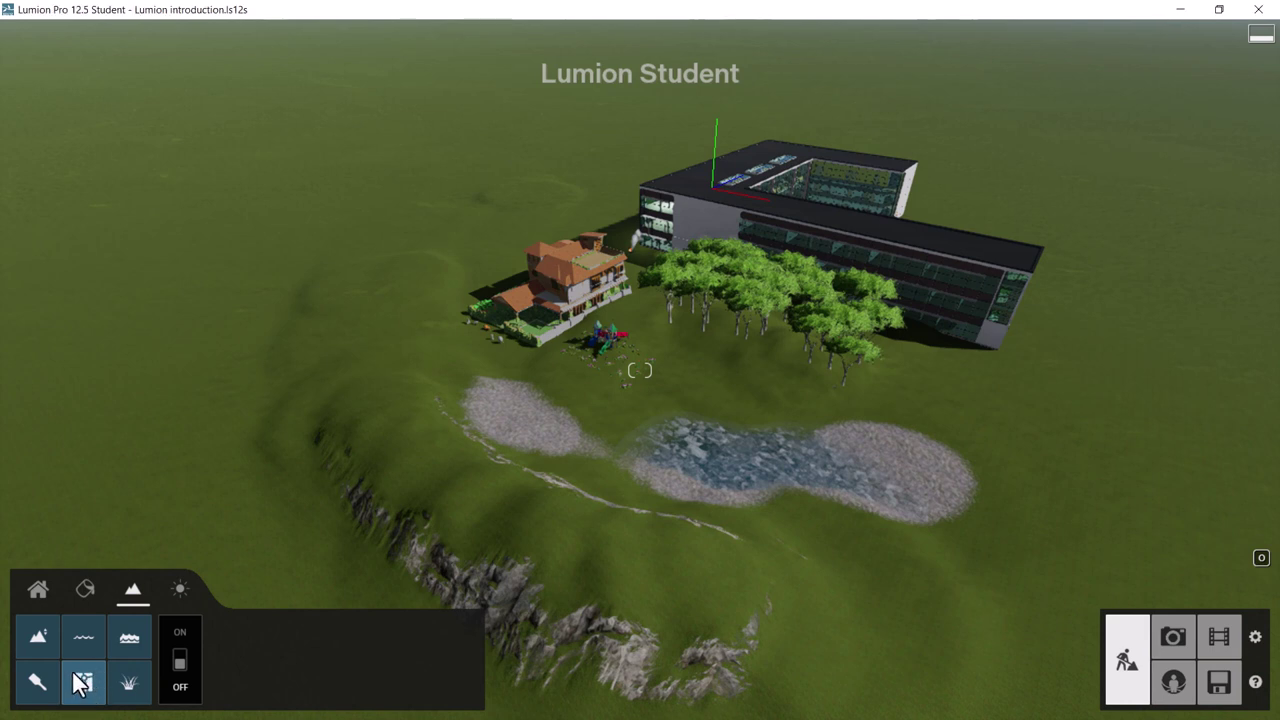
left_click(179, 660)
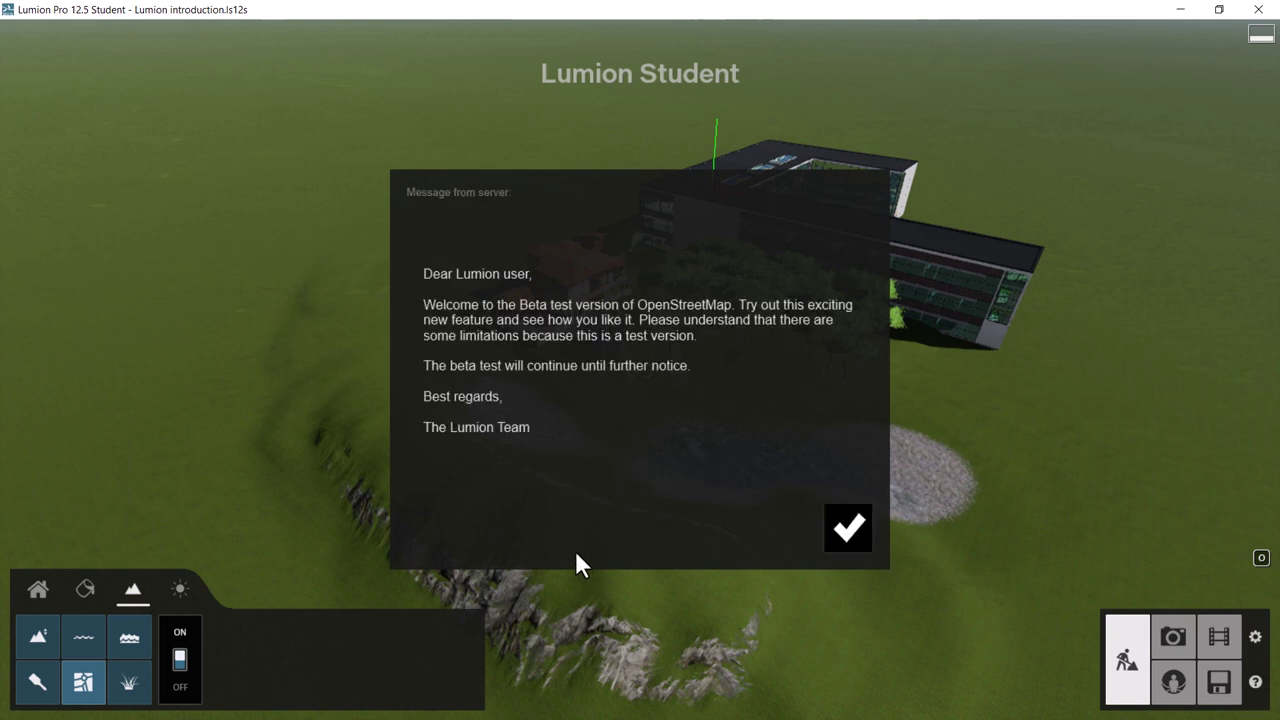
left_click(846, 528)
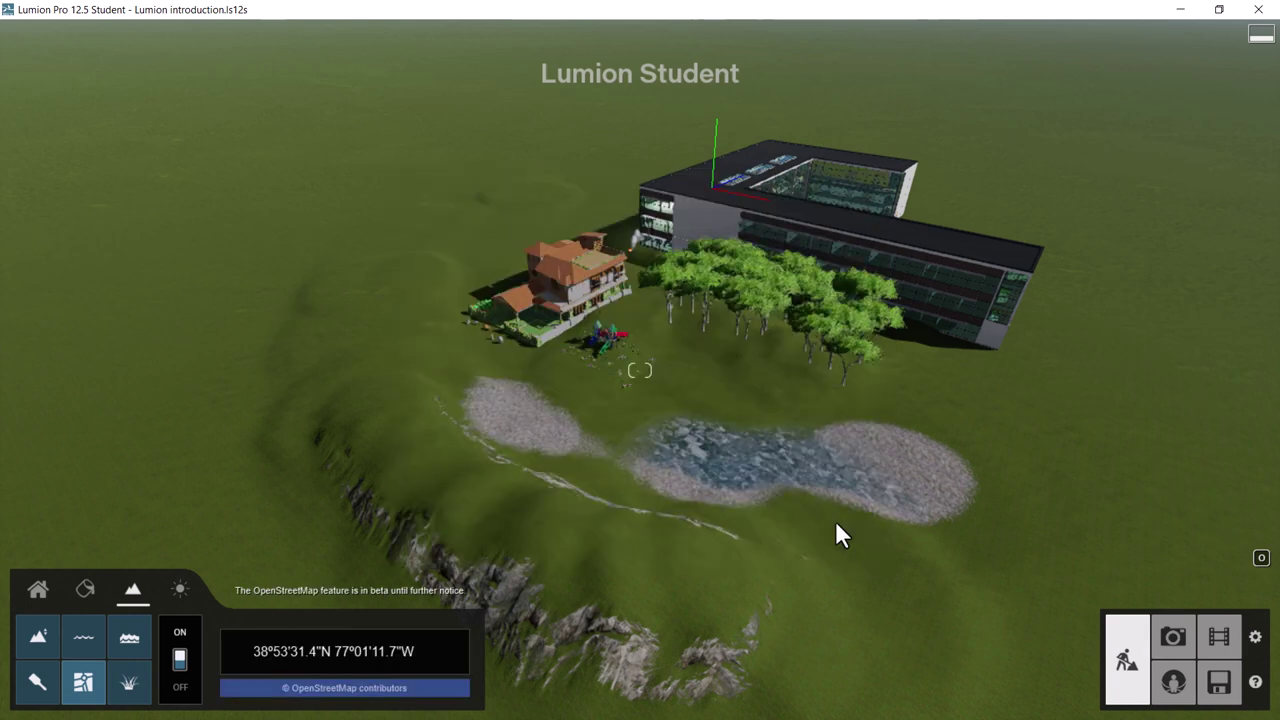
- Place the map location beside the long pond at Endicott College and download the OSM data into the scene
left_click(358, 645)
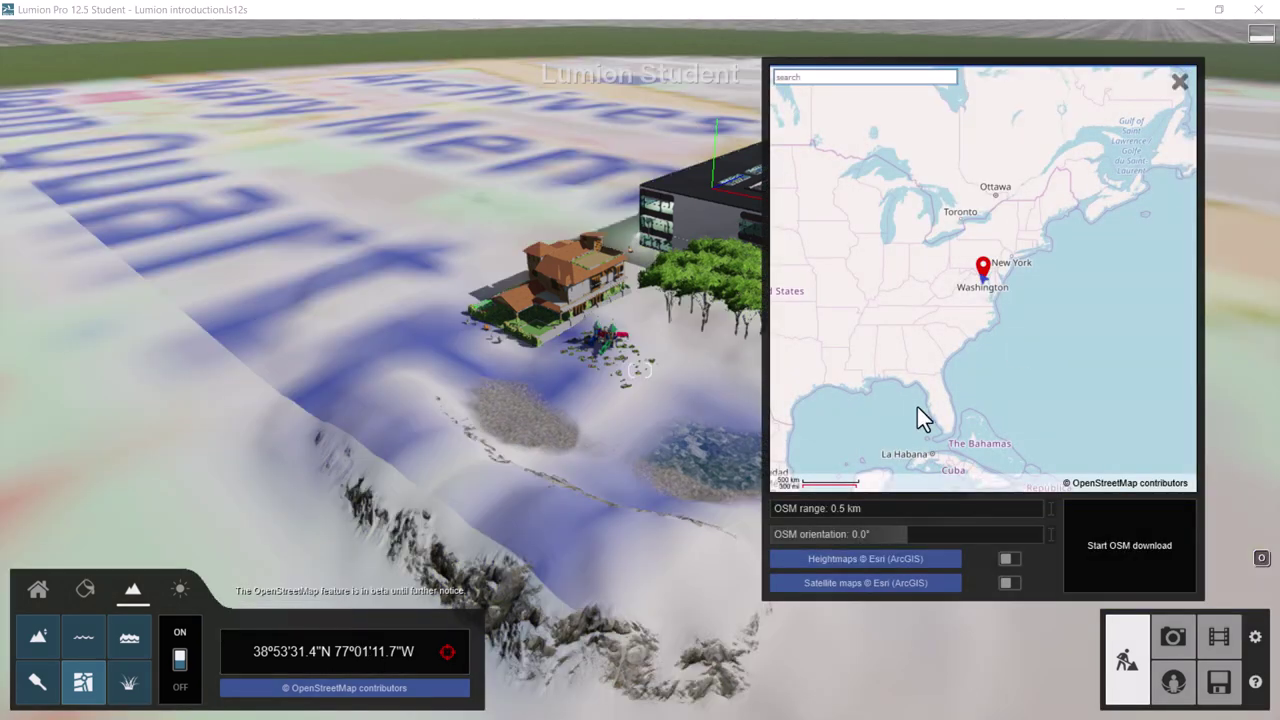
scroll(1051, 241, "up", 3)
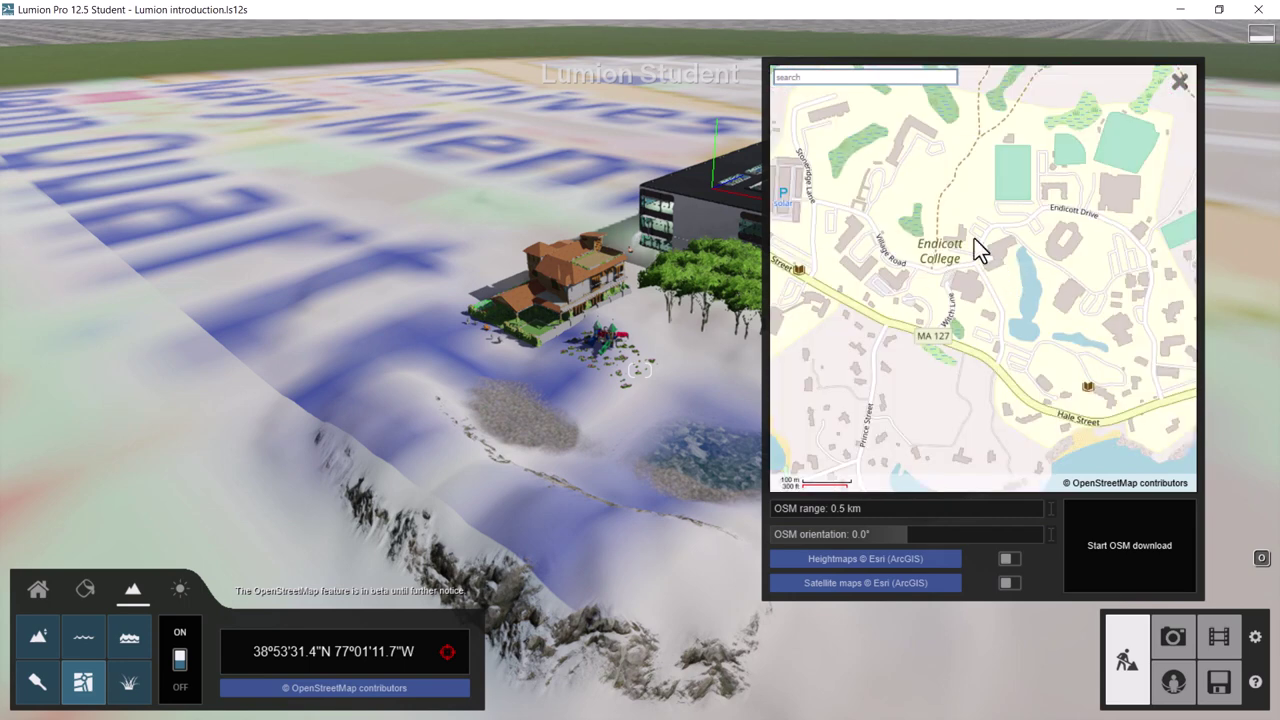
left_click_drag(1055, 309, 1017, 297)
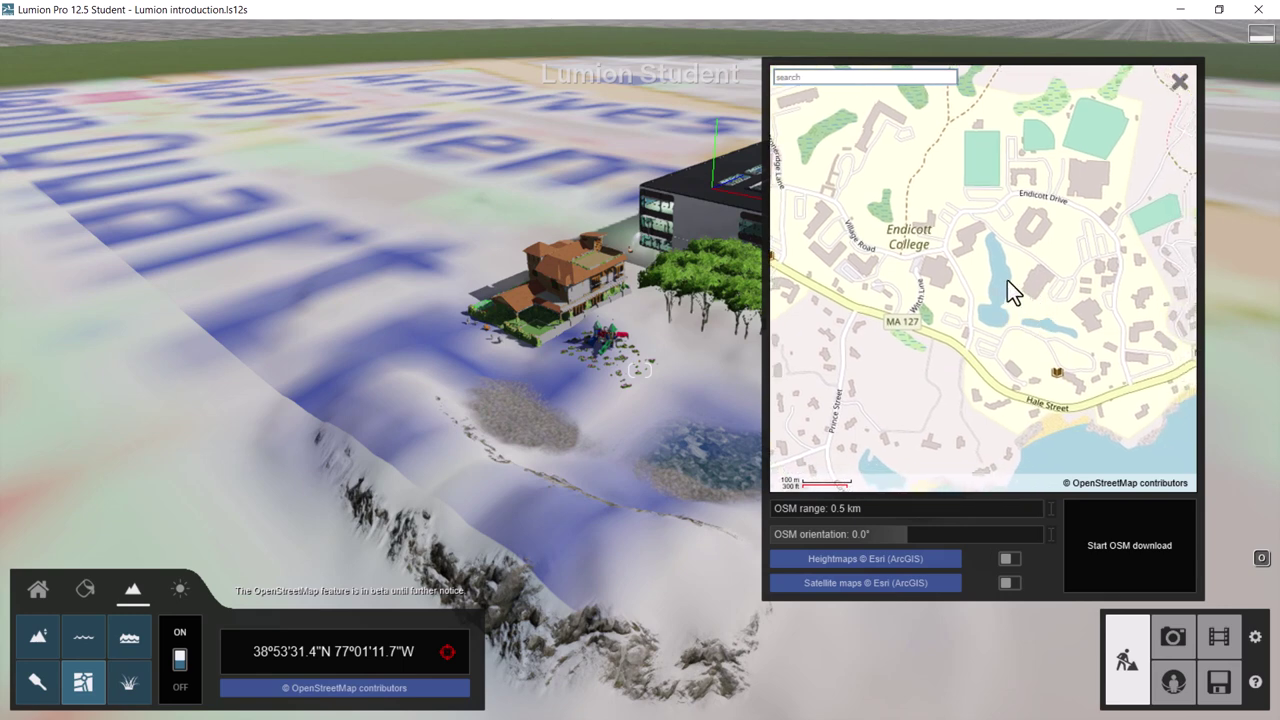
left_click(1006, 279)
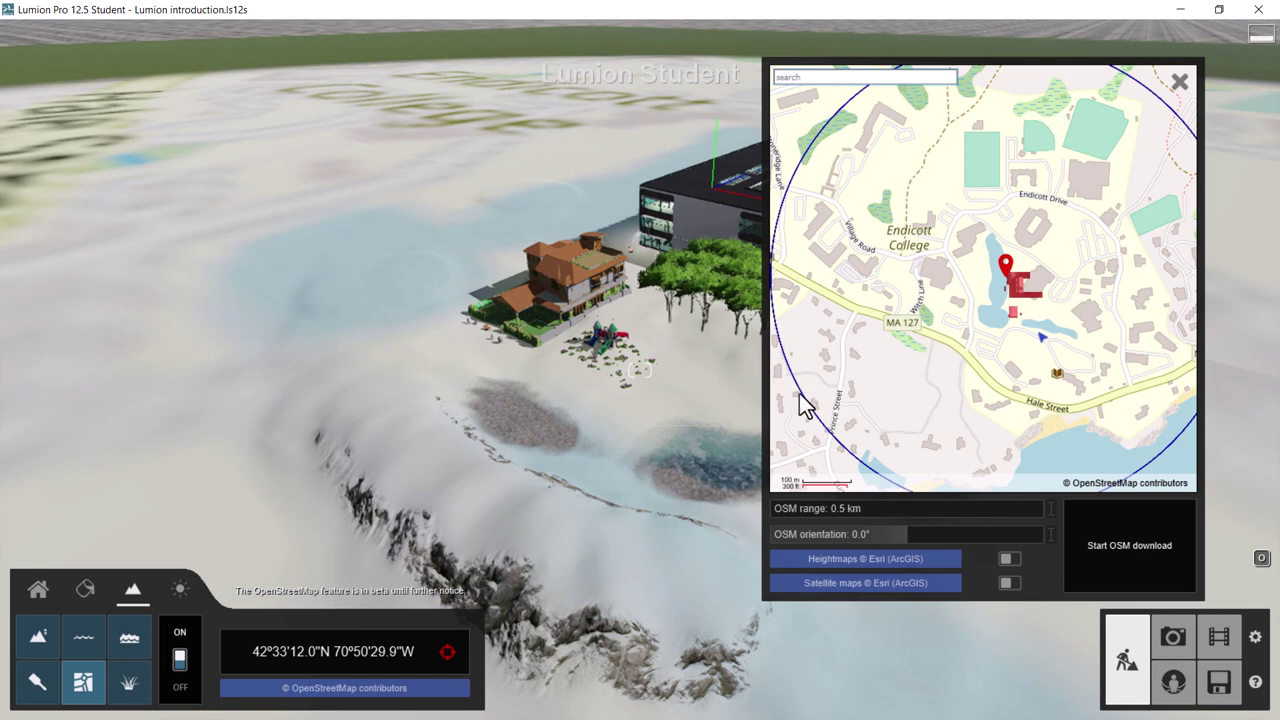
left_click(1121, 555)
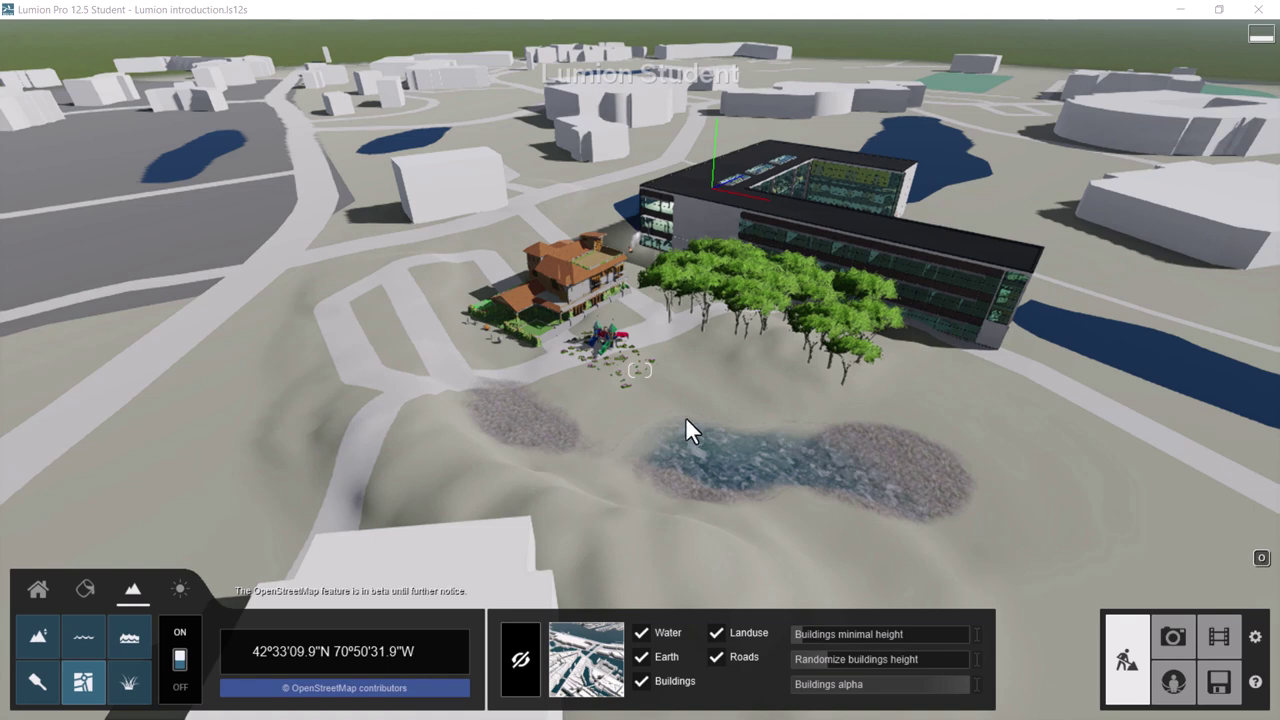
- From a higher view of the map, hide the water, earth and buildings layers one at a time and show each again
key("q")
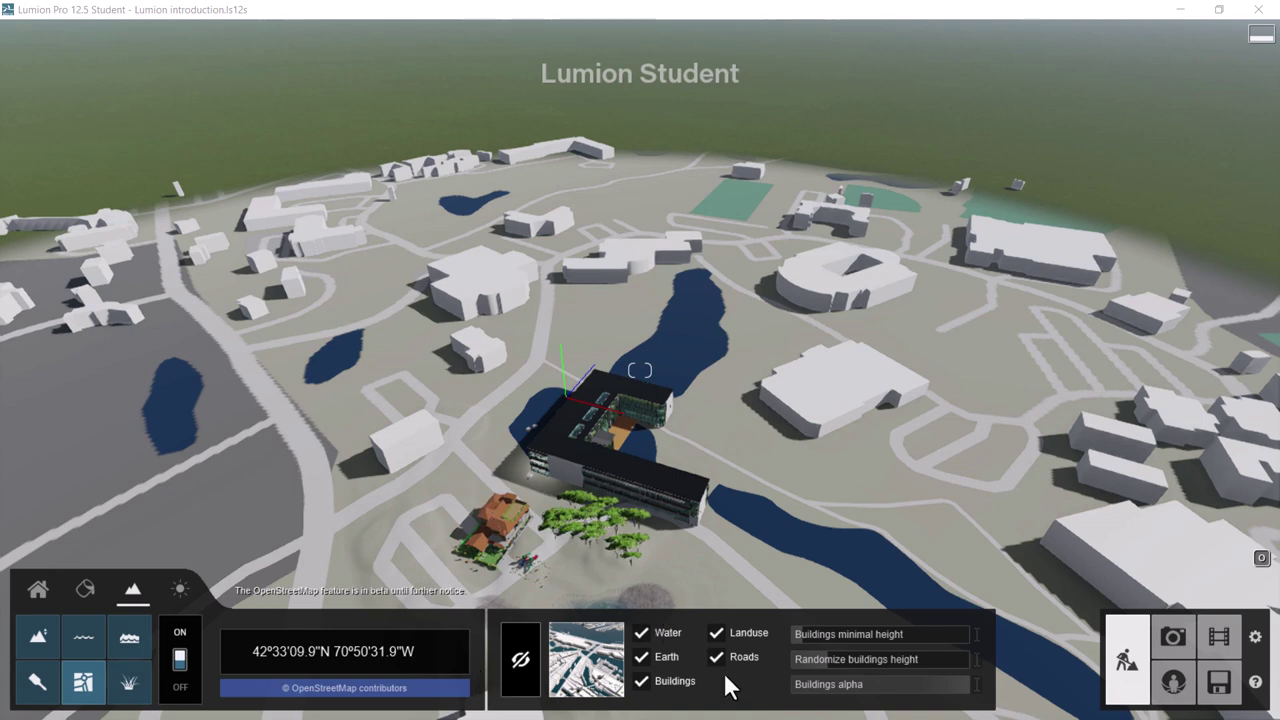
left_click(642, 632)
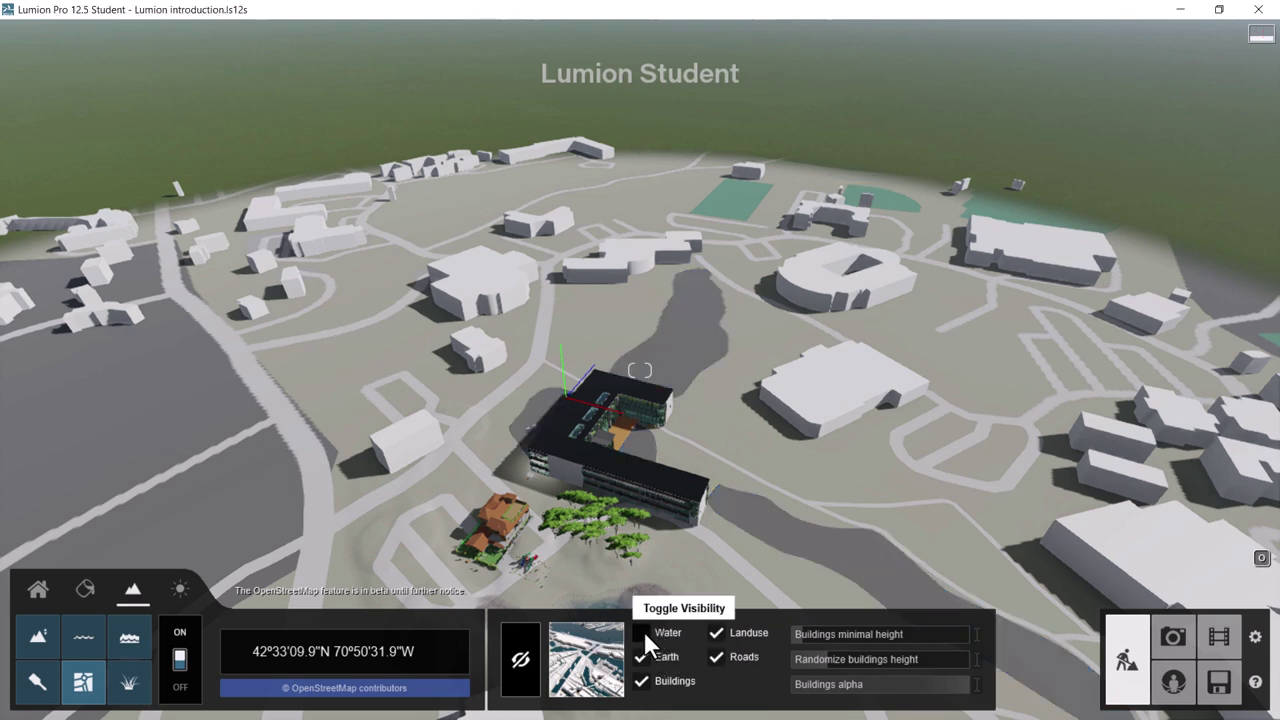
left_click(639, 640)
left_click(641, 658)
left_click(641, 658)
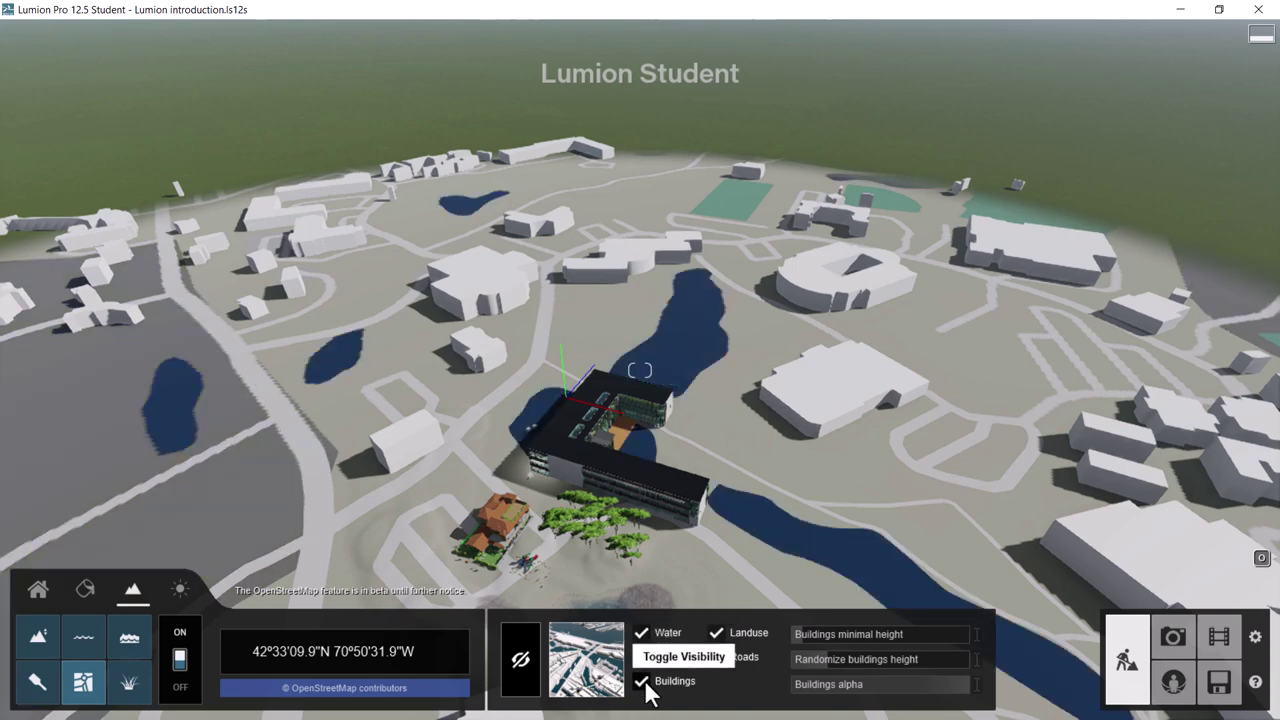
left_click(643, 683)
left_click(643, 683)
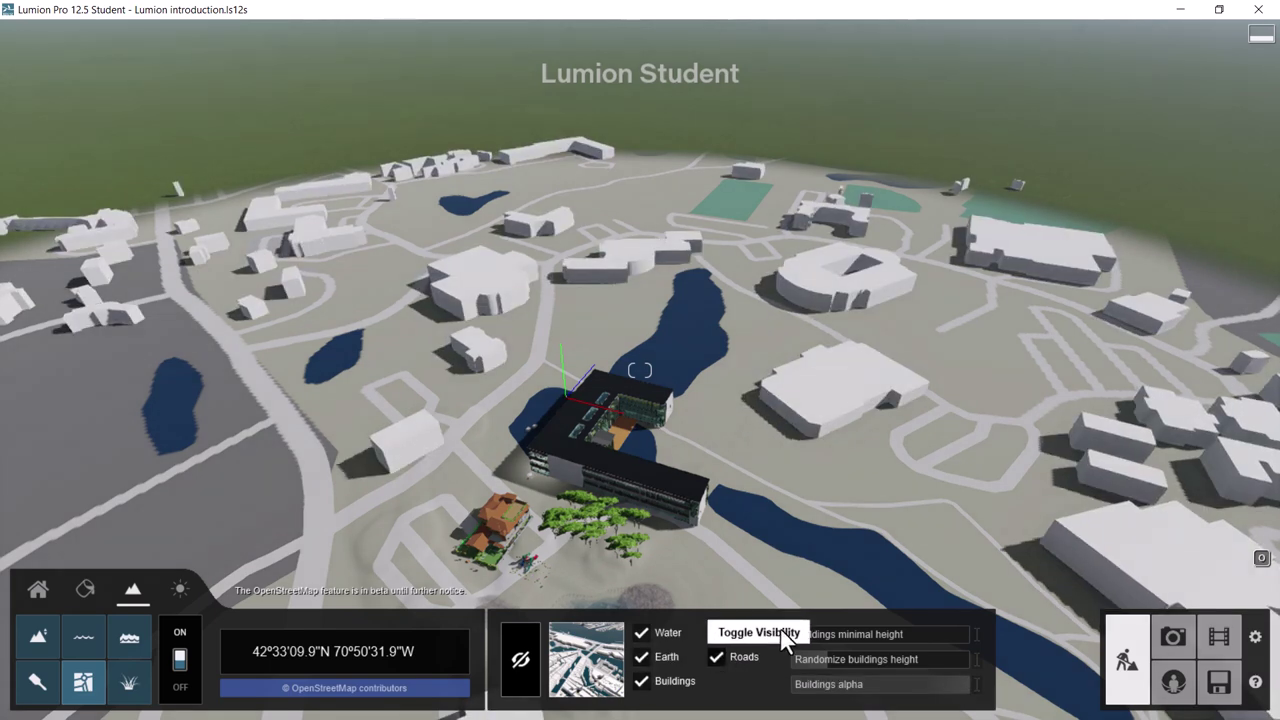
- Hide the map's roads and landuse layers, and increase the buildings' height randomness and their minimal height to 13.5 m
left_click(717, 656)
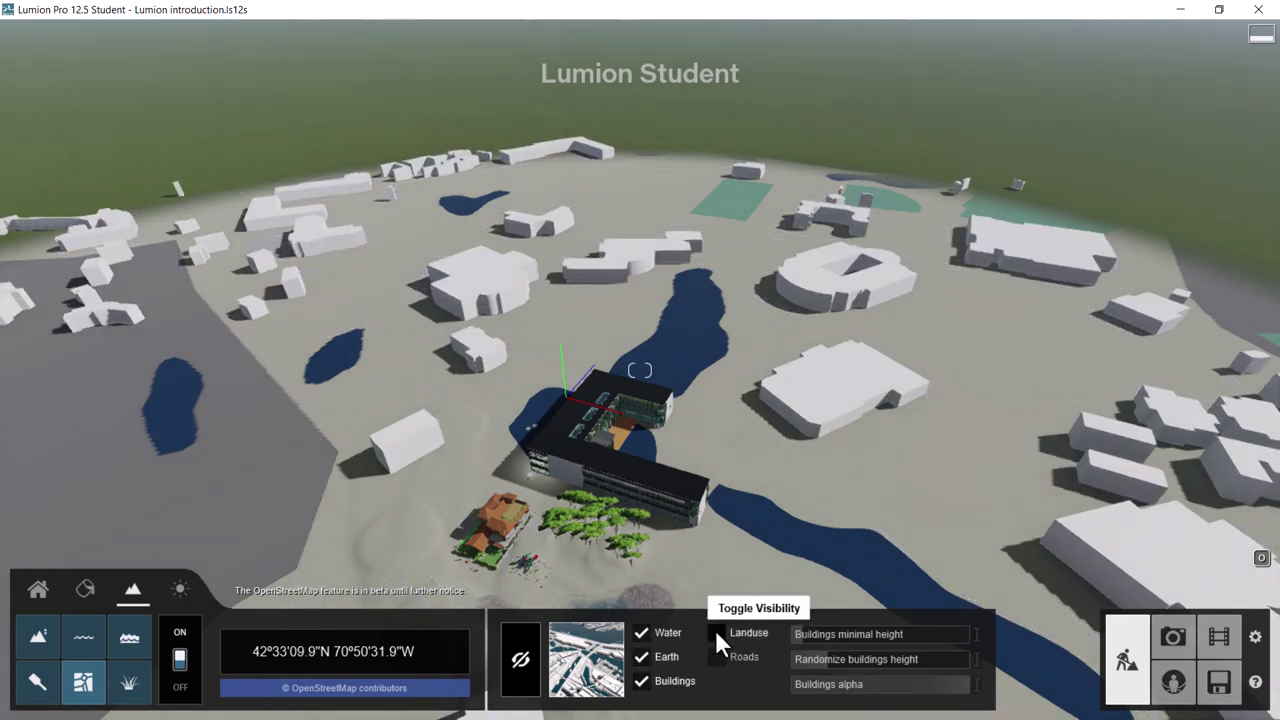
left_click(715, 632)
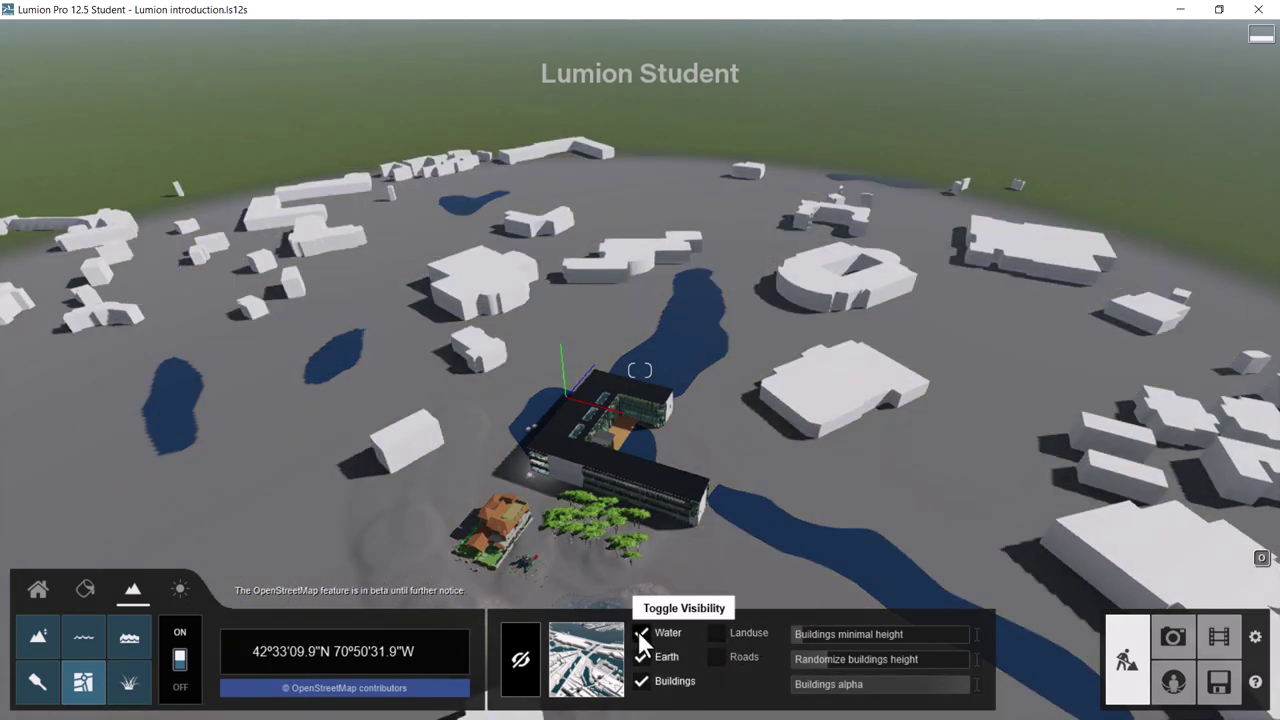
mouse_move(827, 655)
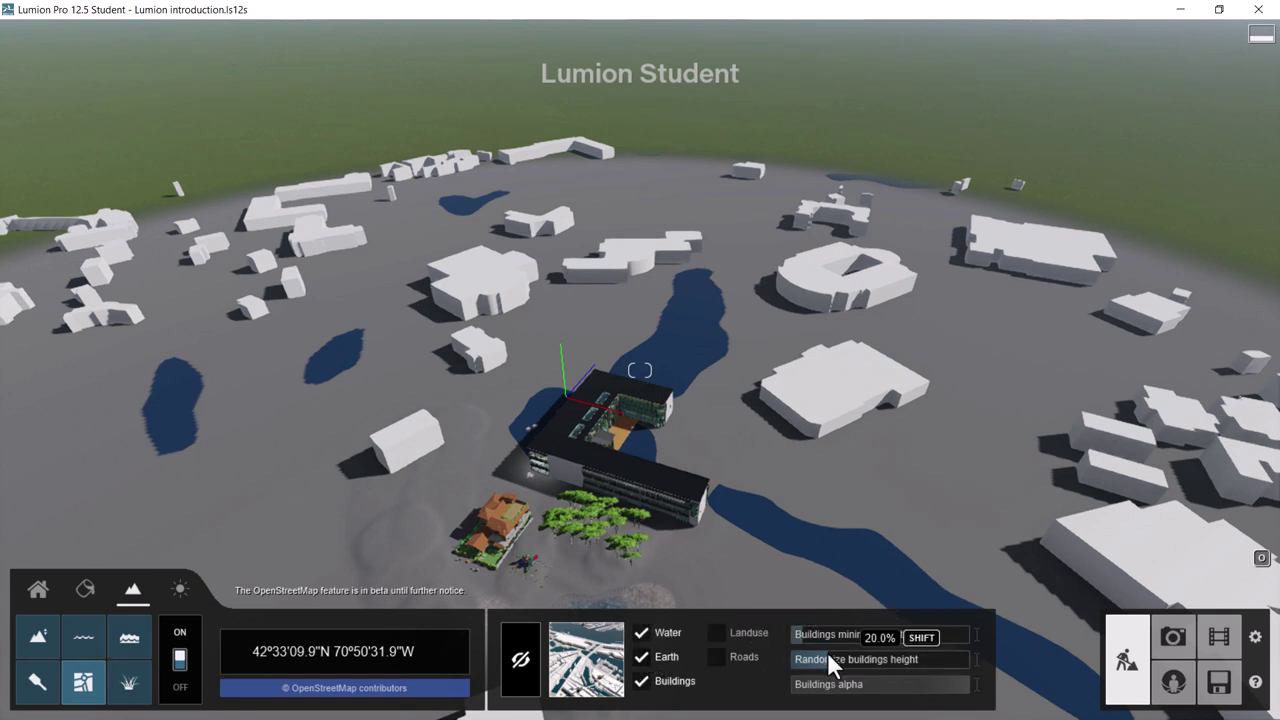
left_click_drag(834, 657, 814, 634)
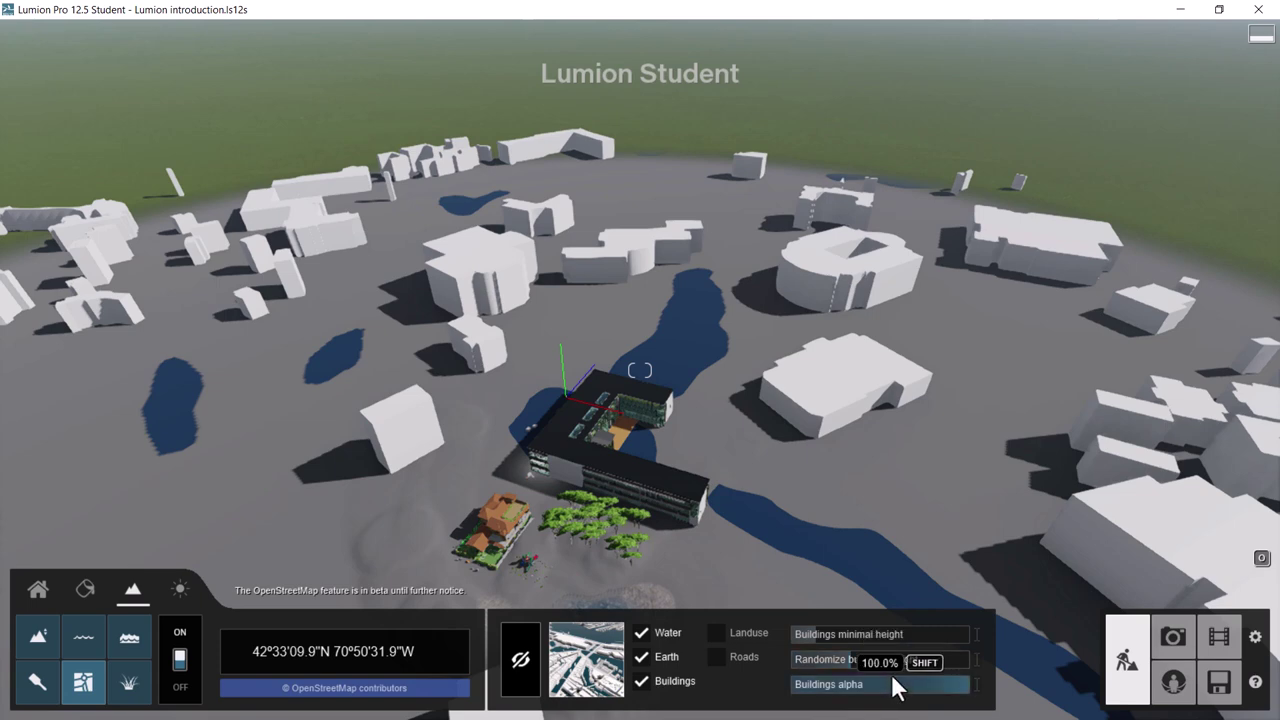
mouse_move(889, 630)
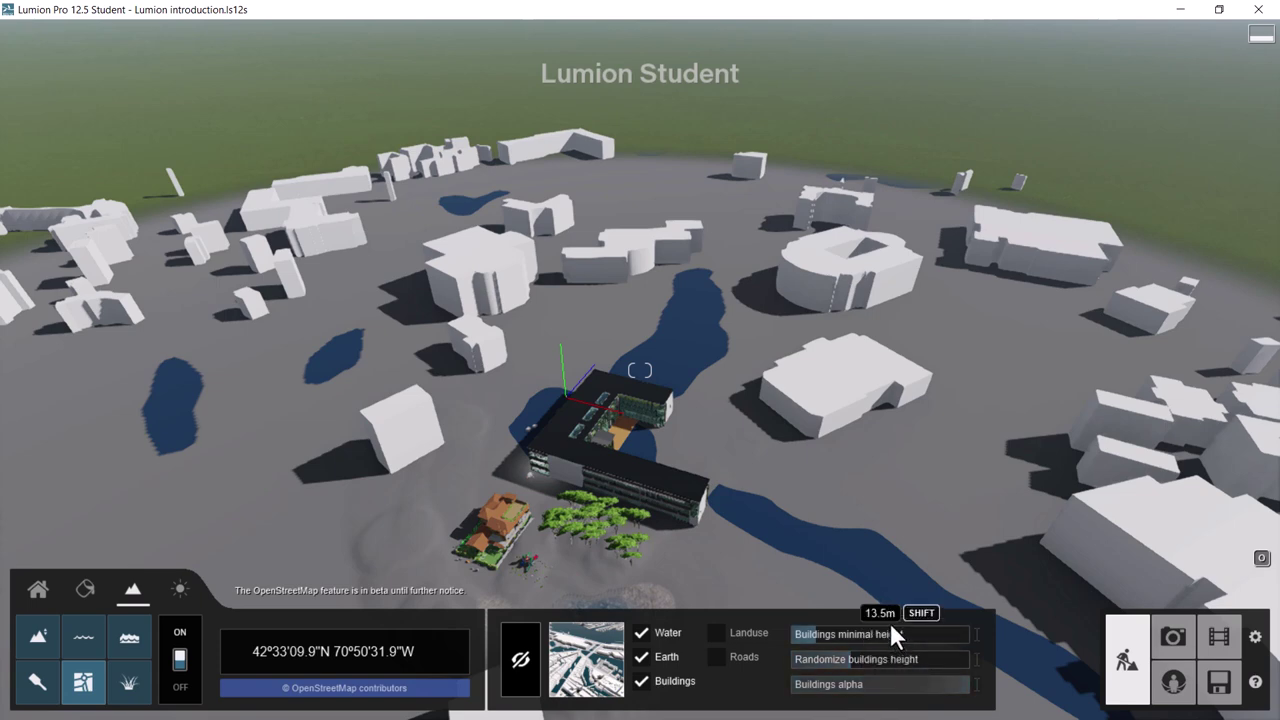
- Hide two individual map buildings, the small block near the house and the round one beyond the pond
left_click(522, 664)
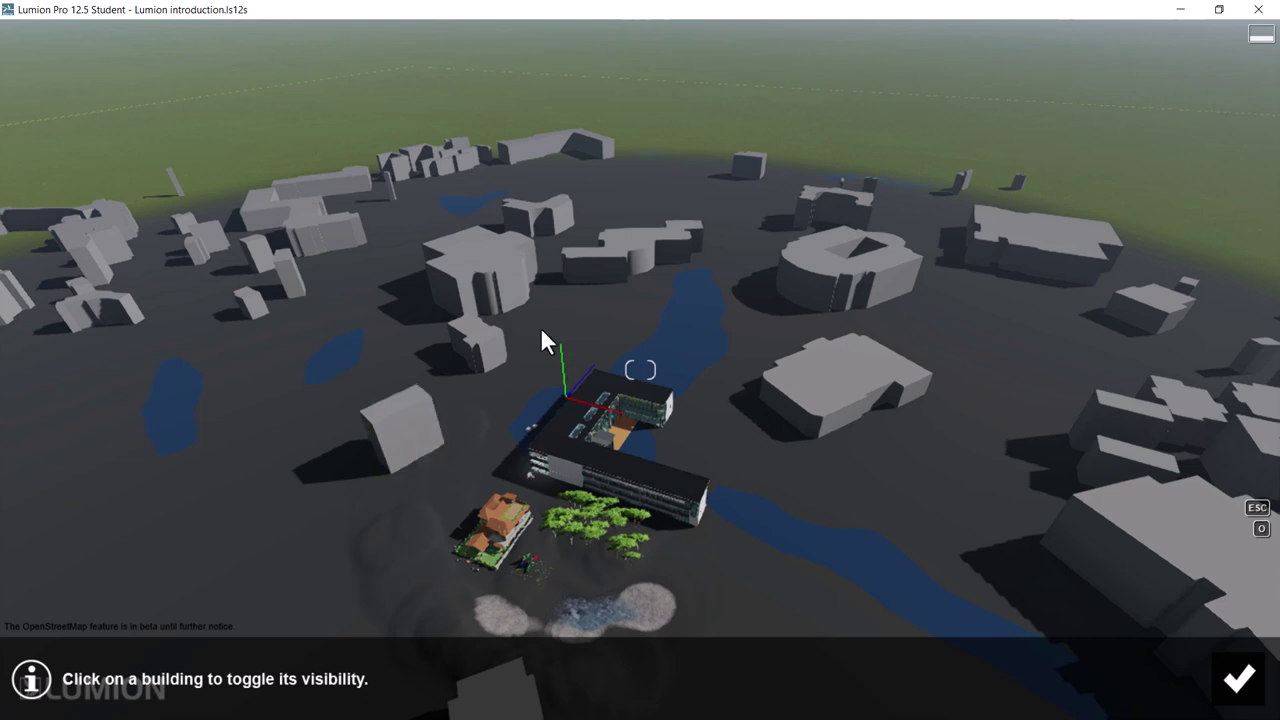
left_click(404, 420)
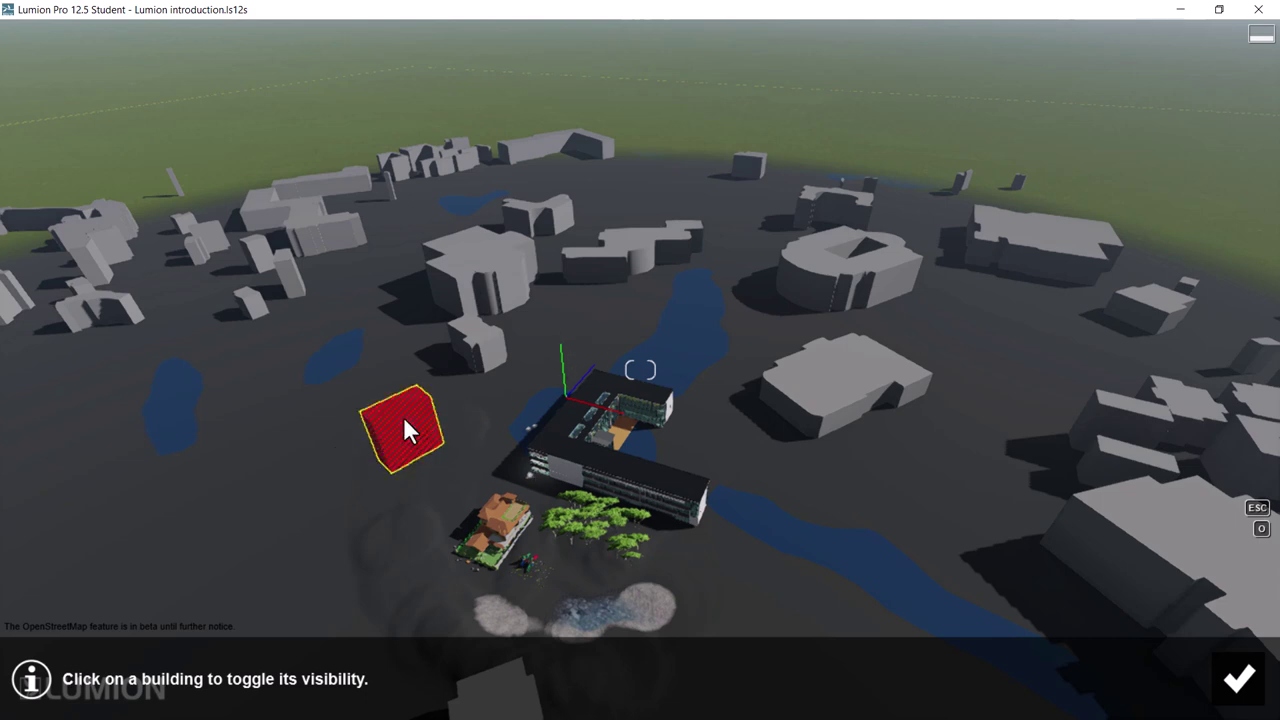
left_click(860, 278)
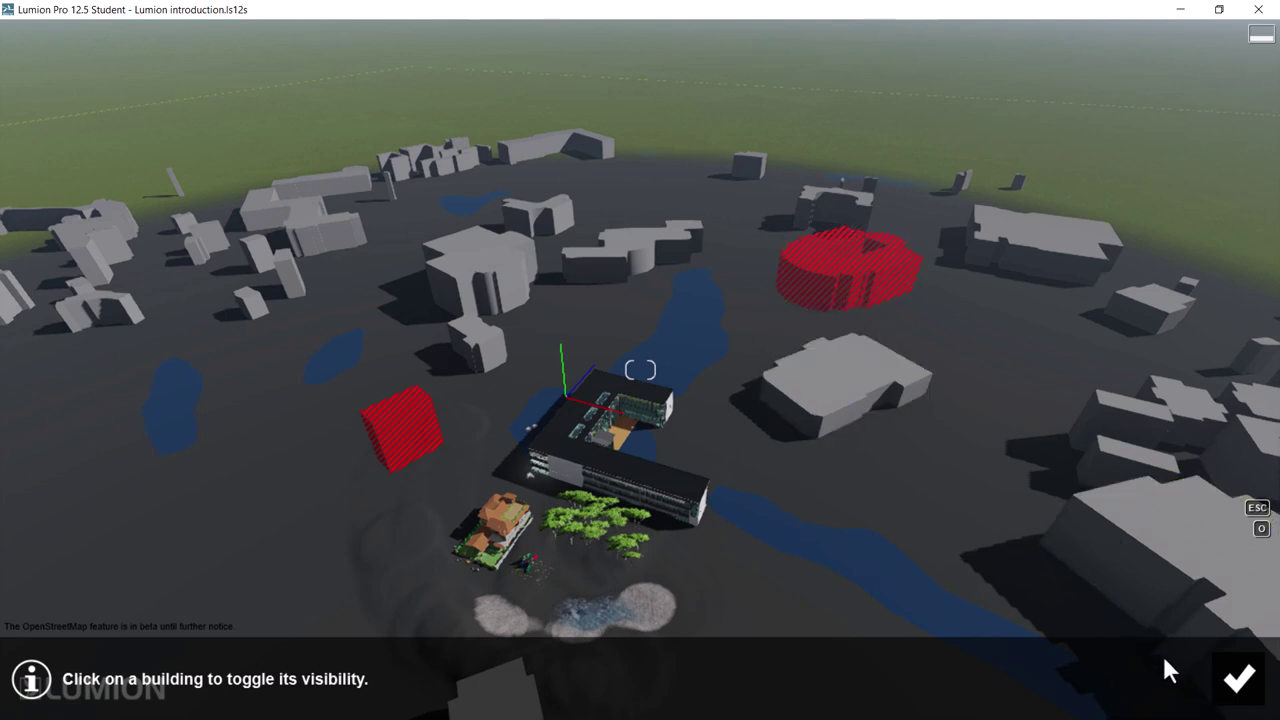
left_click(1236, 680)
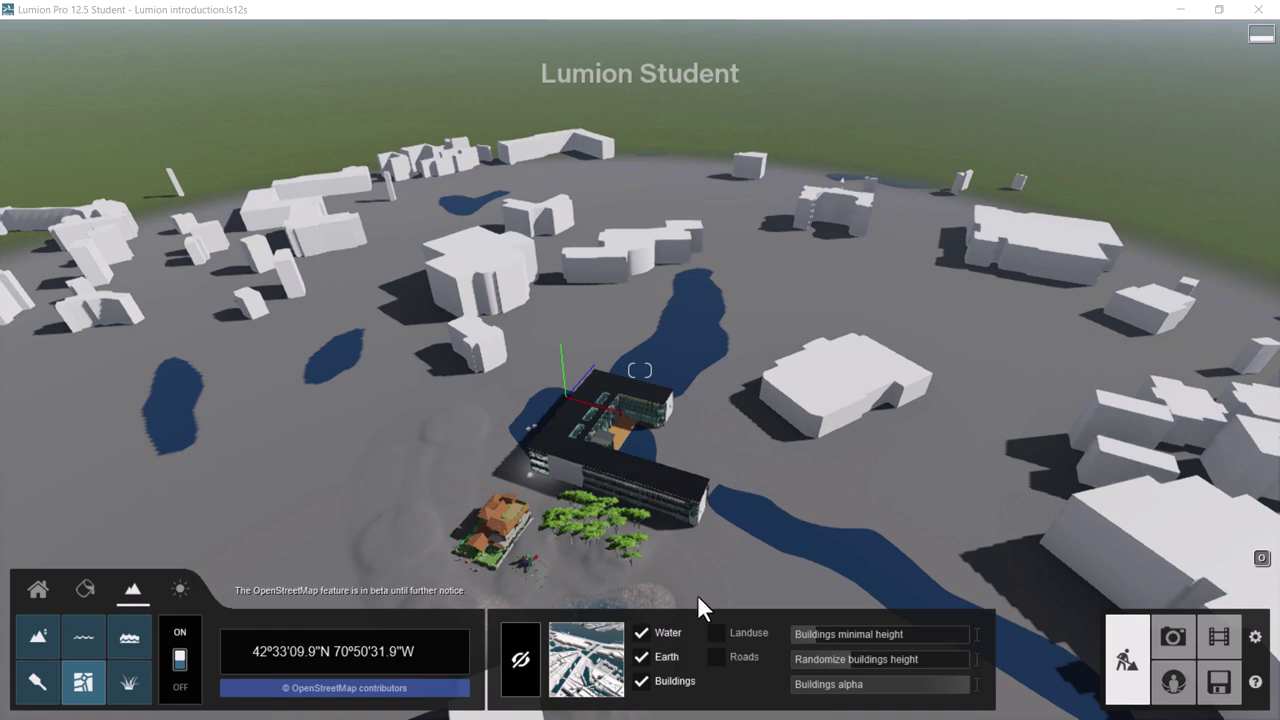
- Hide the map's water and earth layers, and switch the roads on over the grass and off again
left_click(641, 630)
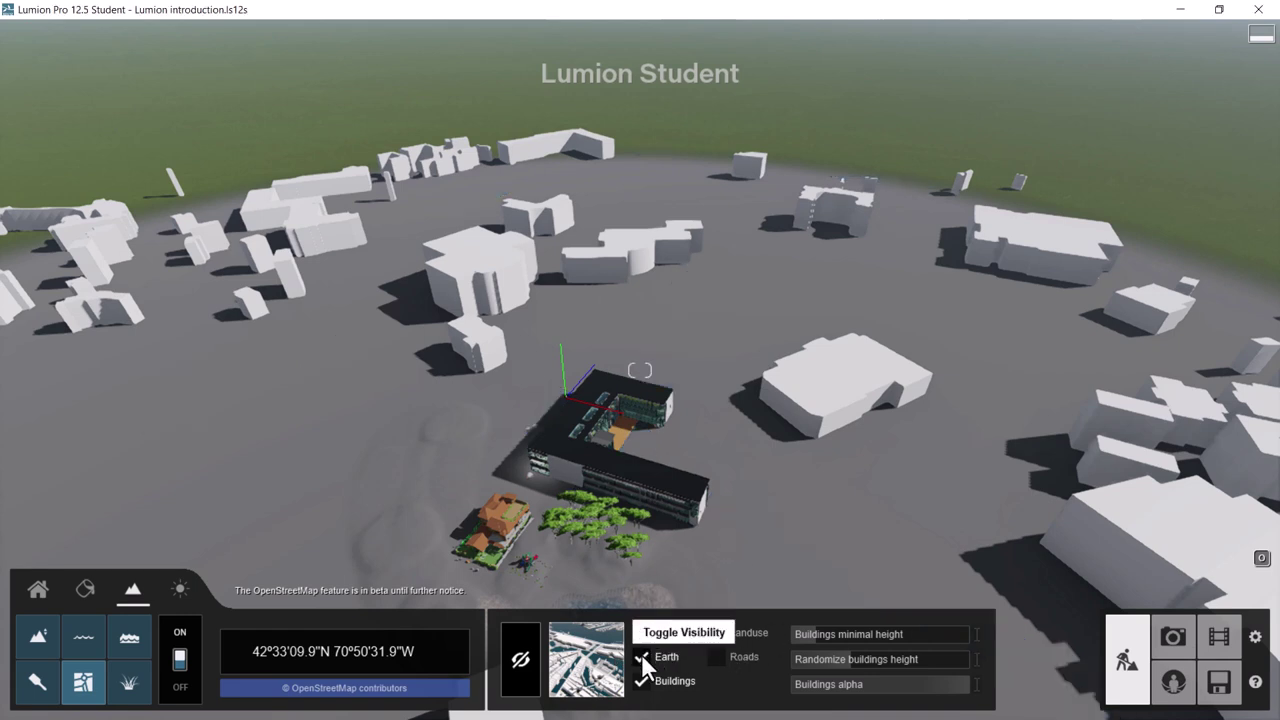
left_click(641, 656)
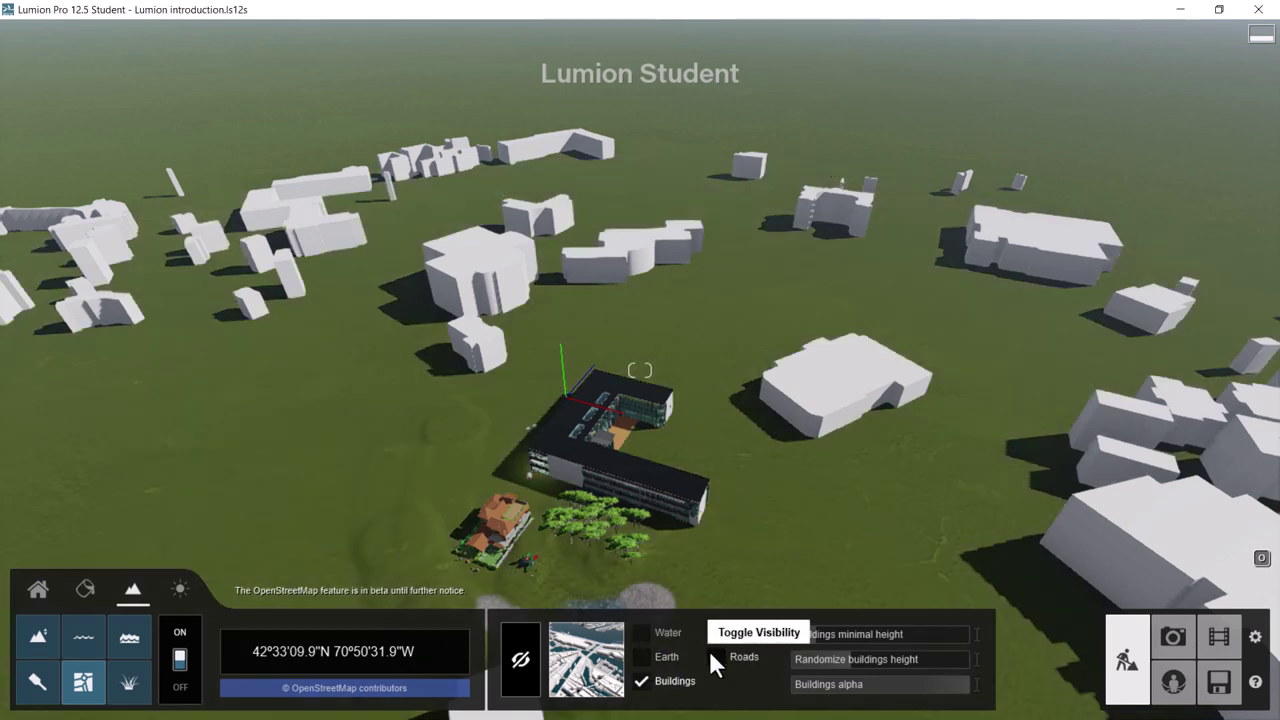
left_click(716, 657)
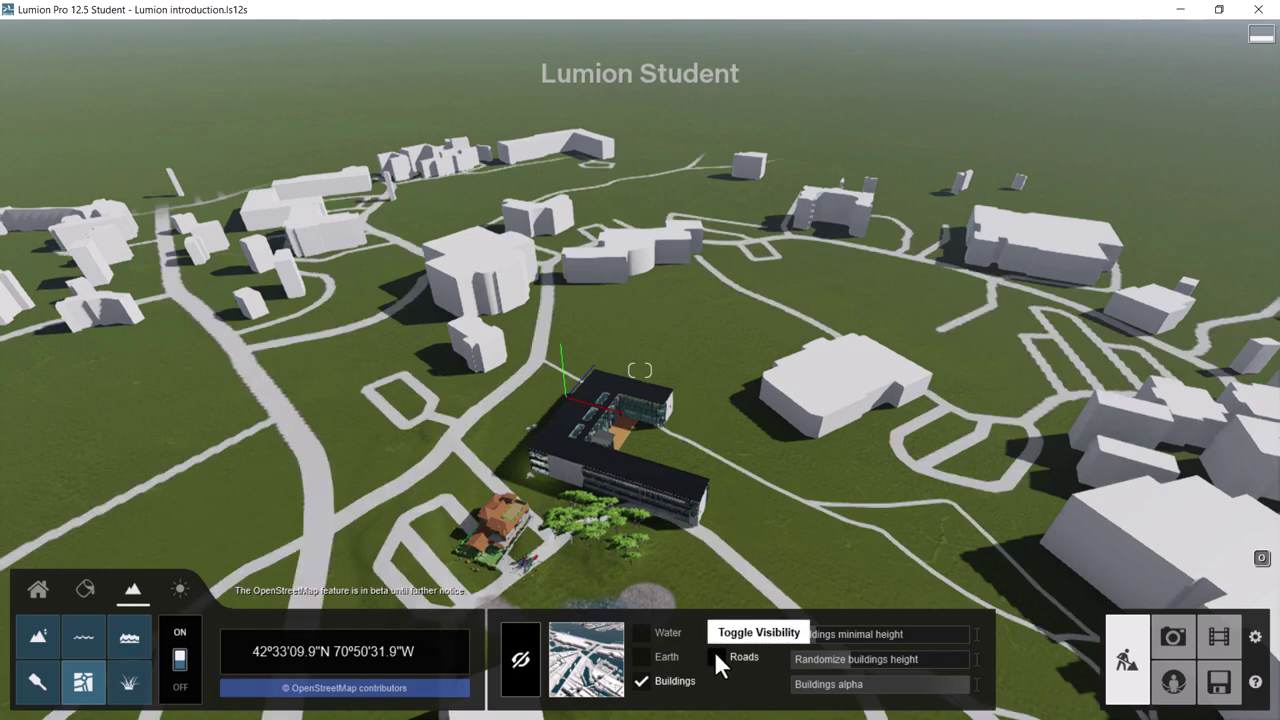
left_click(714, 655)
- Reframe photo 8 with the camera on the house, the flowers and the row of trees by the pond
right_click_drag(548, 556, 556, 560)
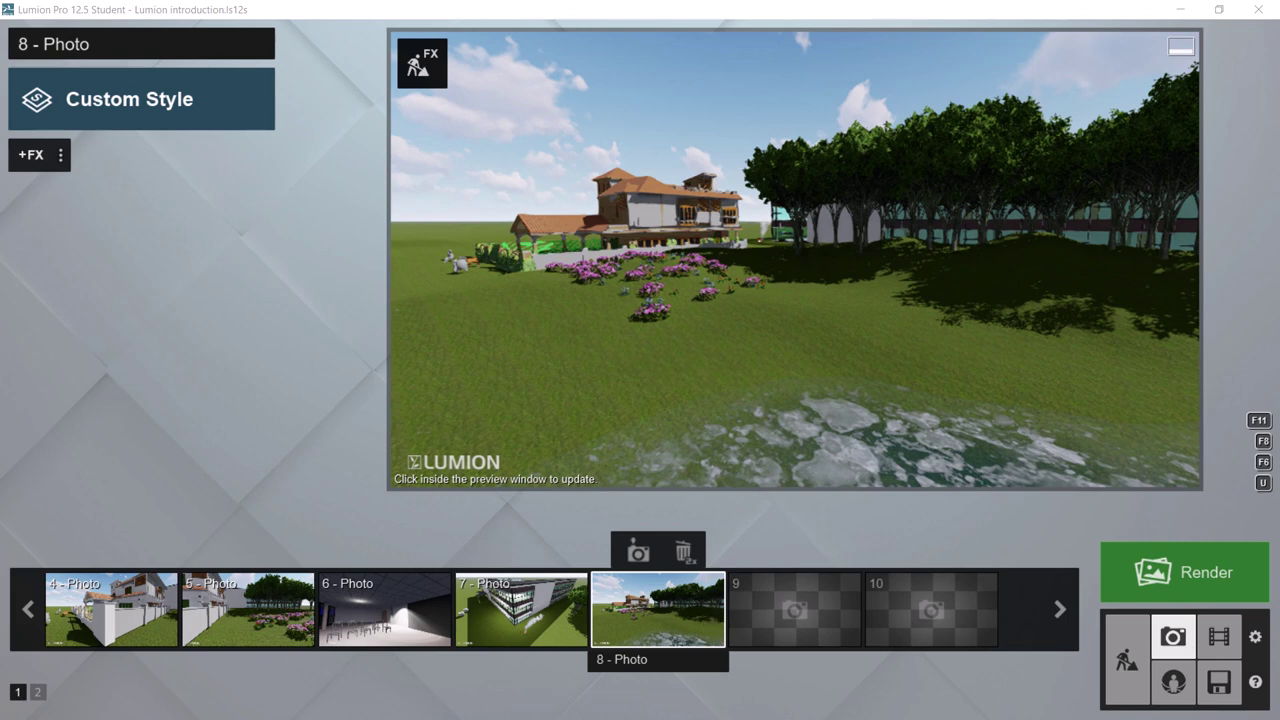
mouse_move(724, 292)
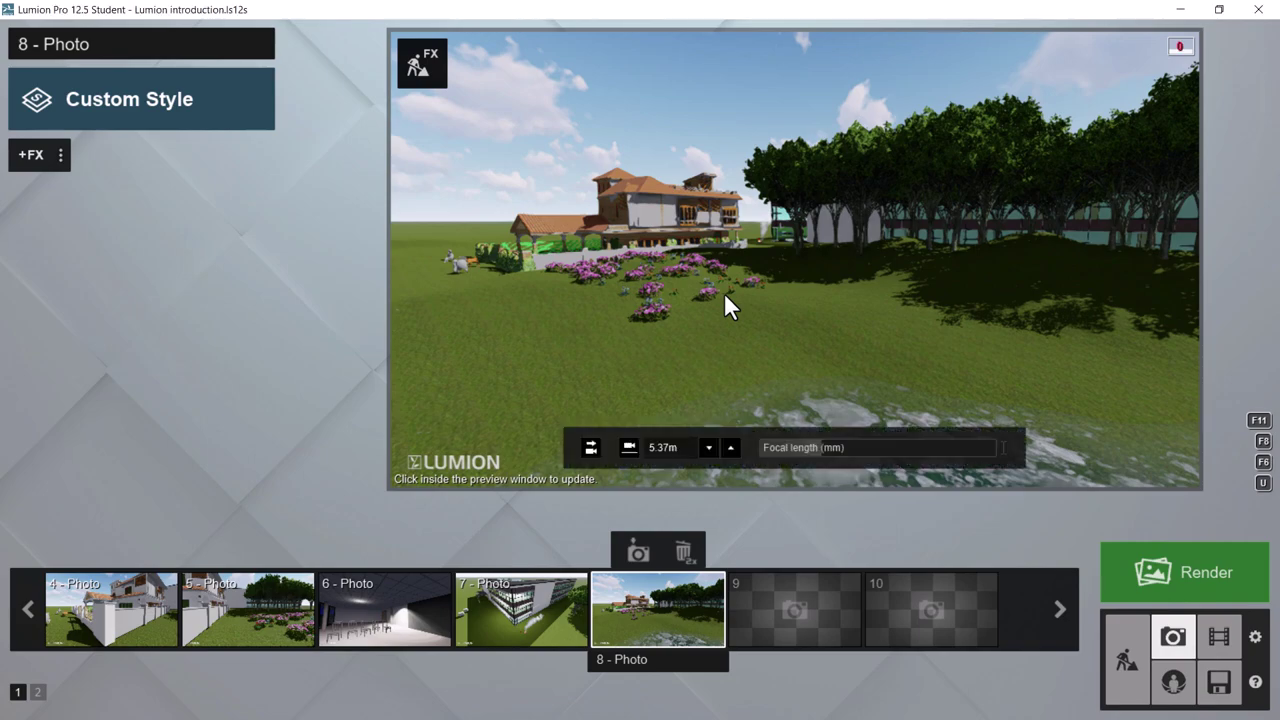
key("q")
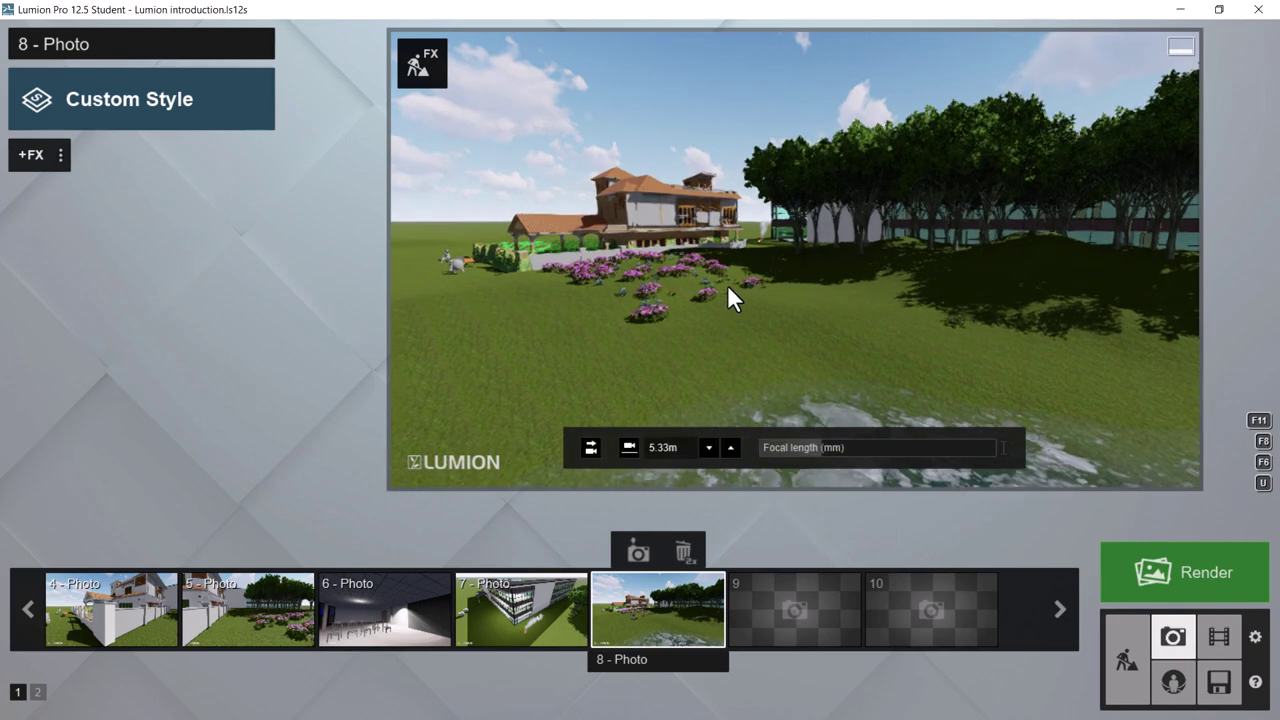
right_click_drag(743, 286, 784, 358)
- Set photo 8's focal length to about 14.3 mm and adjust the camera height to about 5.52 m
left_click_drag(816, 441, 819, 441)
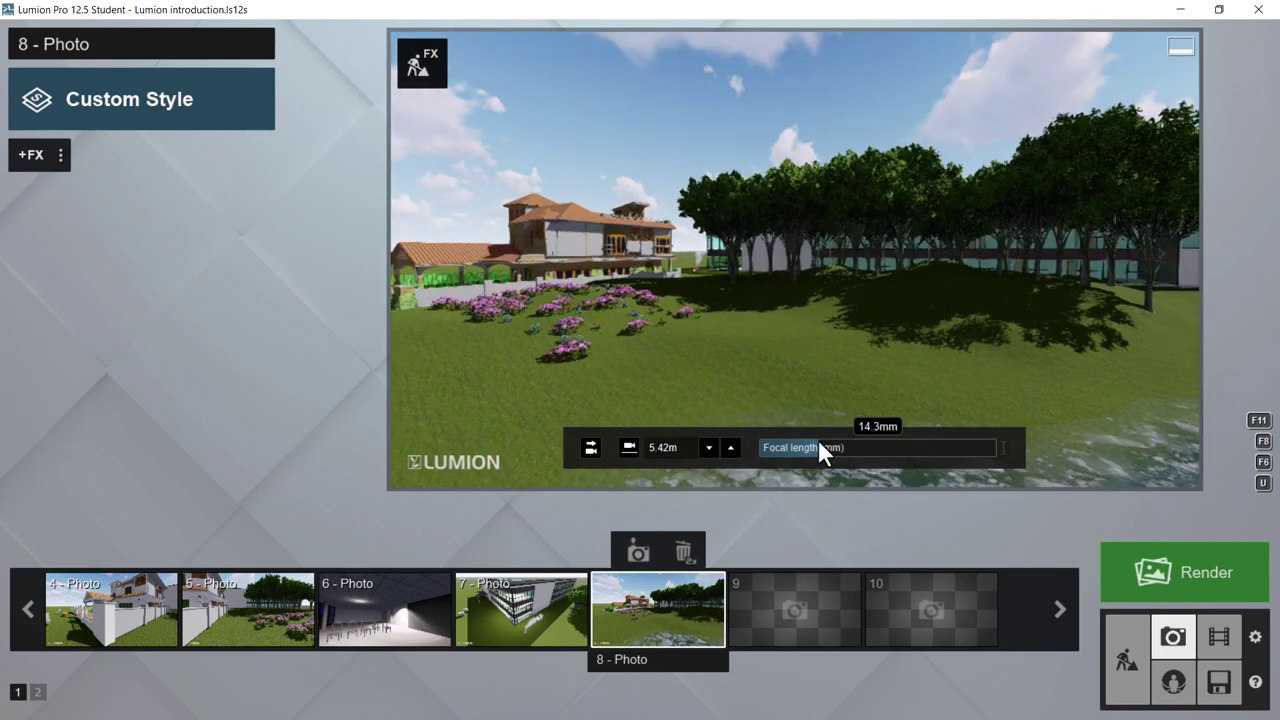
left_click(730, 448)
left_click(730, 448)
left_click(710, 448)
left_click(710, 448)
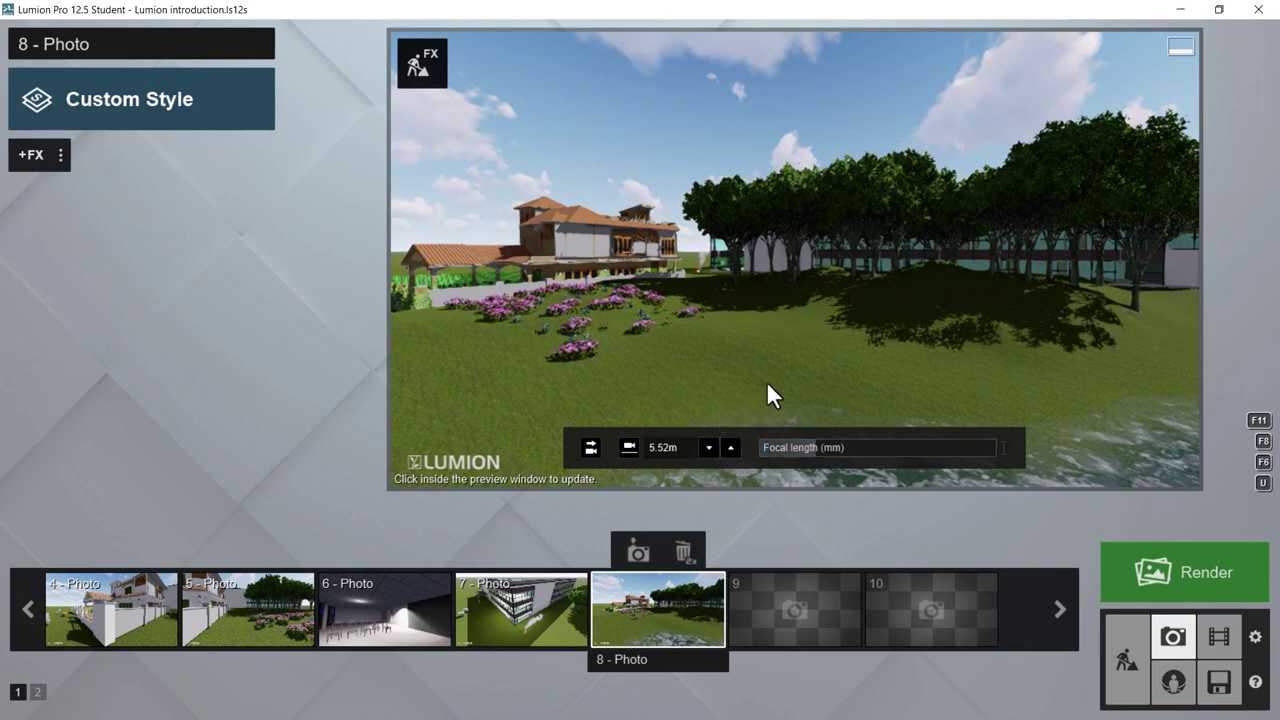
mouse_move(821, 341)
right_mouse_down()
mouse_move(806, 342)
mouse_move(838, 348)
right_mouse_up()
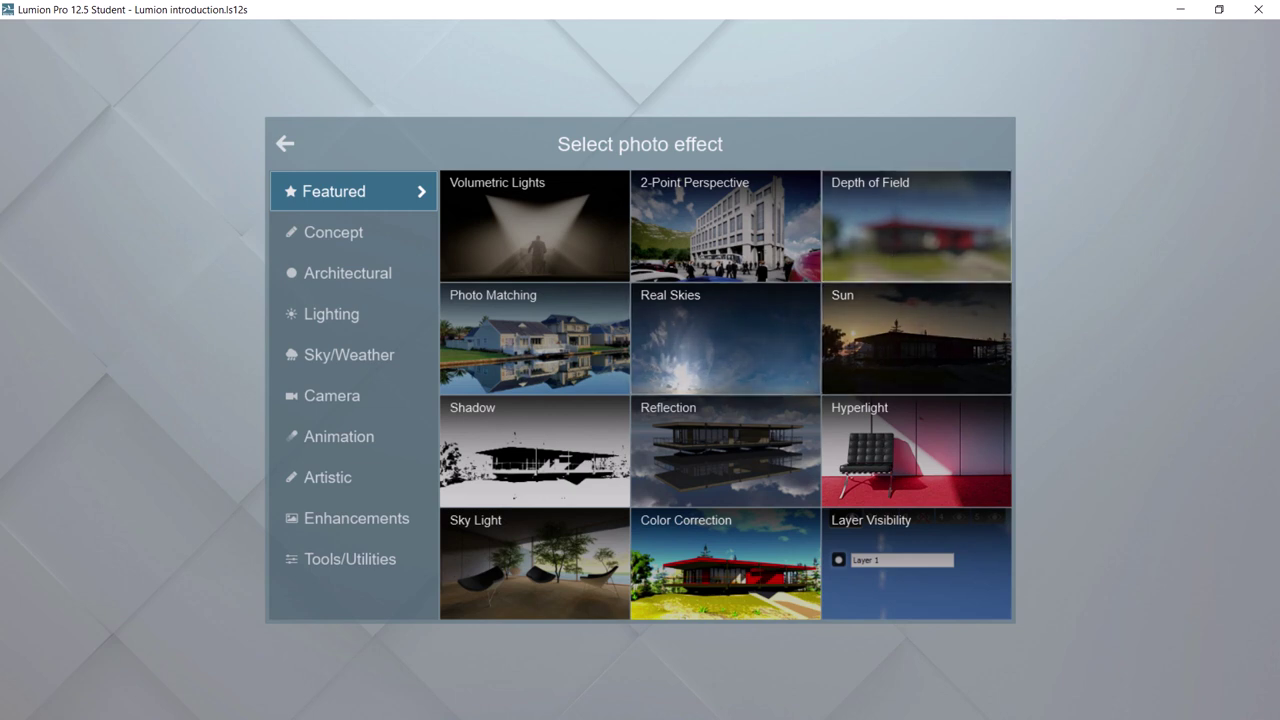
- Add the Depth of Field effect to photo 8, increase its amount and focus distance, and turn on auto focus
left_click(890, 233)
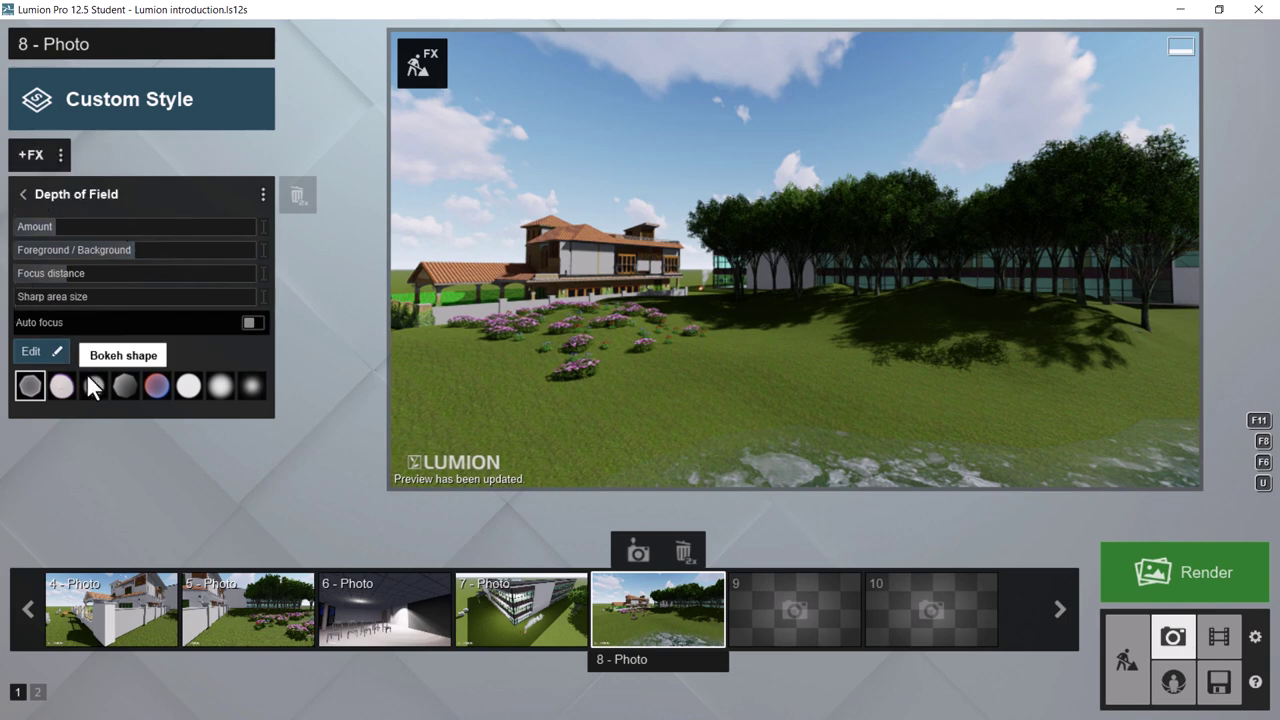
left_click(47, 220)
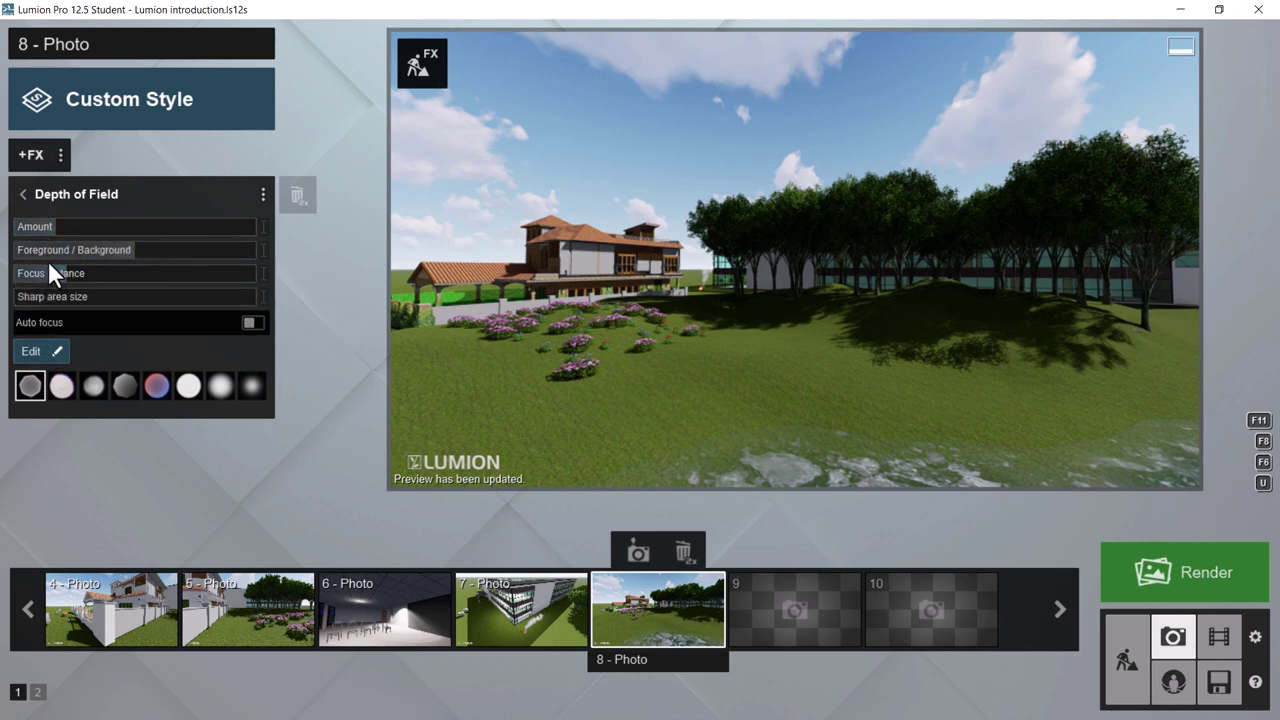
left_click(75, 229)
left_click_drag(75, 229, 138, 281)
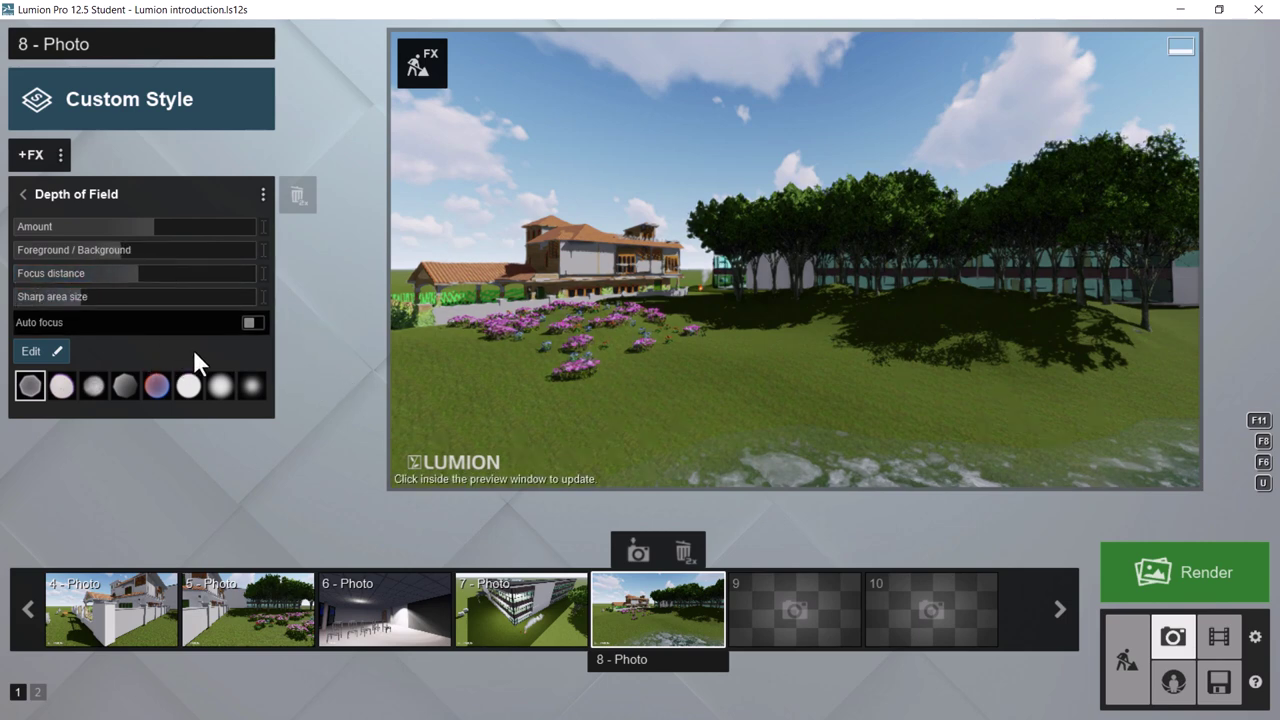
left_click(252, 323)
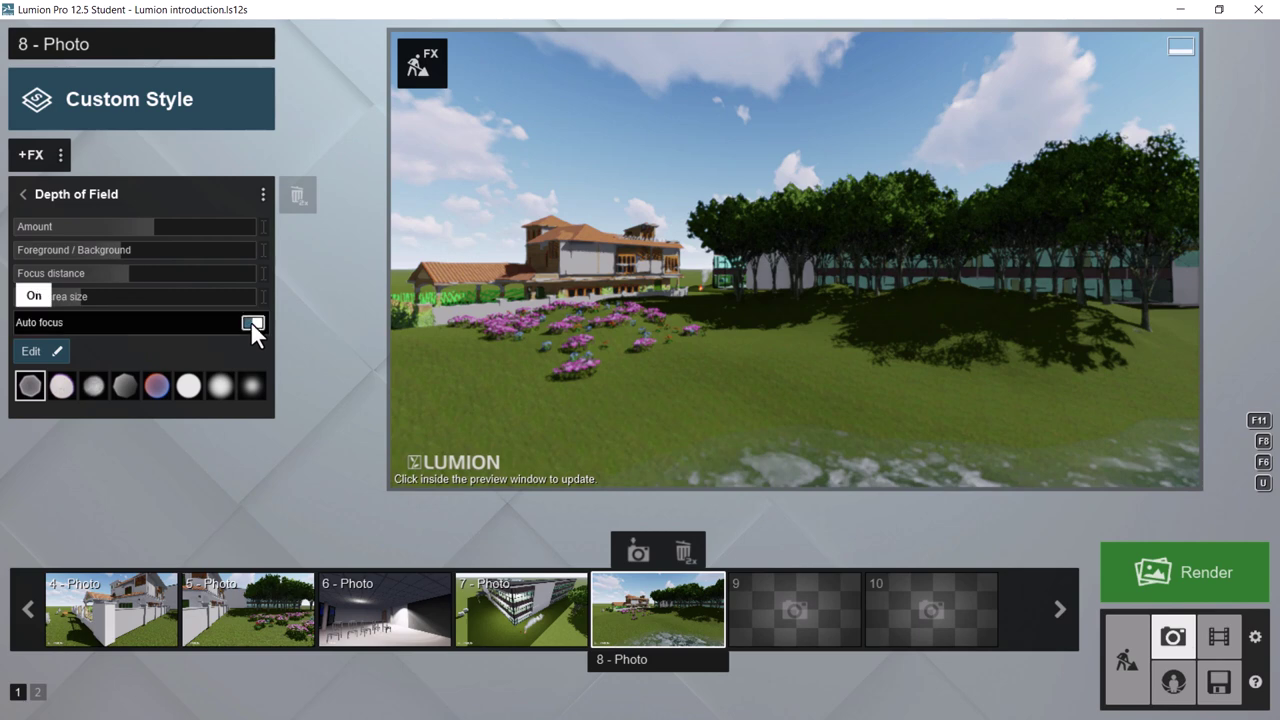
left_click_drag(142, 222, 172, 242)
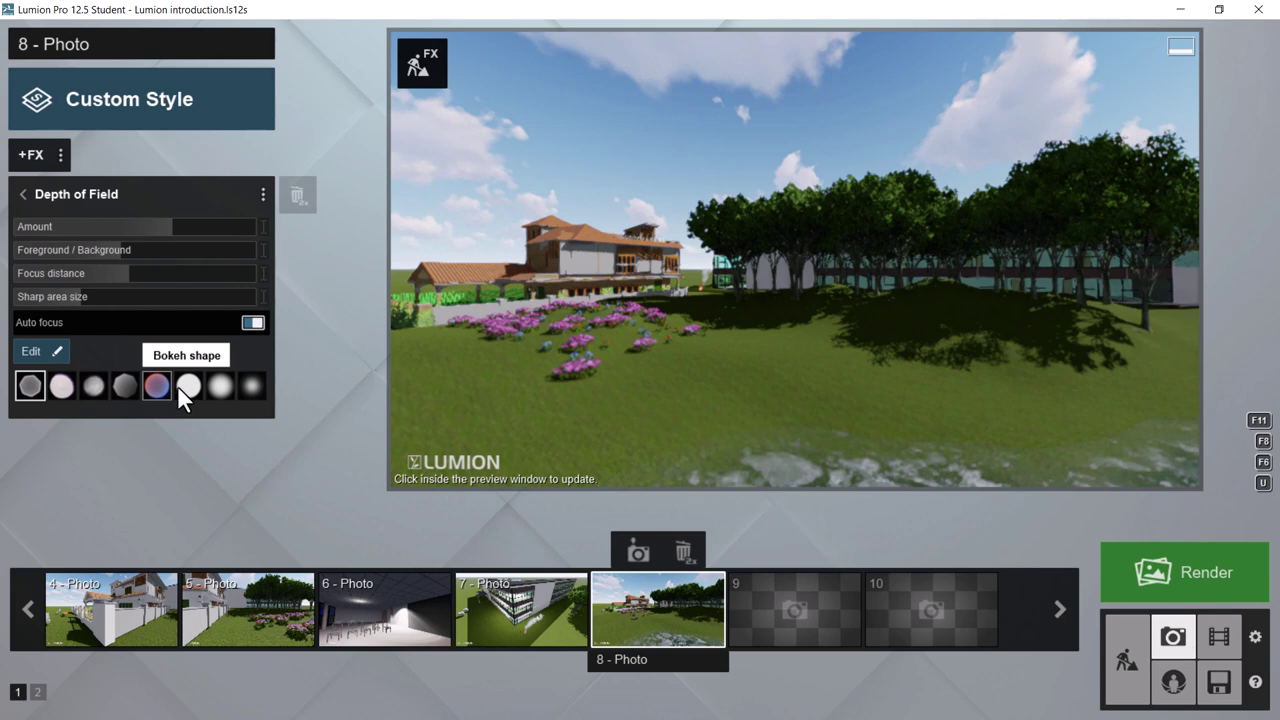
- Set the Depth of Field effect's bokeh shape to the small soft-edged spot and turn off auto focus
left_click(211, 390)
left_click(252, 390)
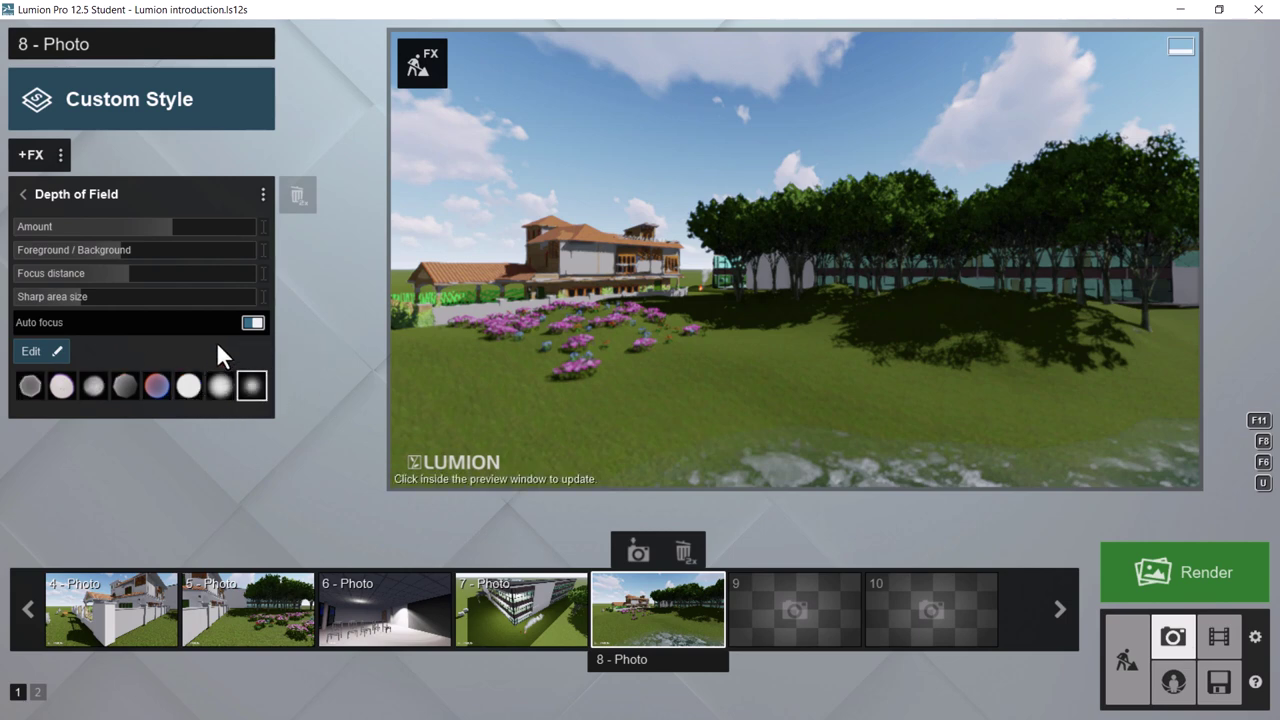
left_click(253, 320)
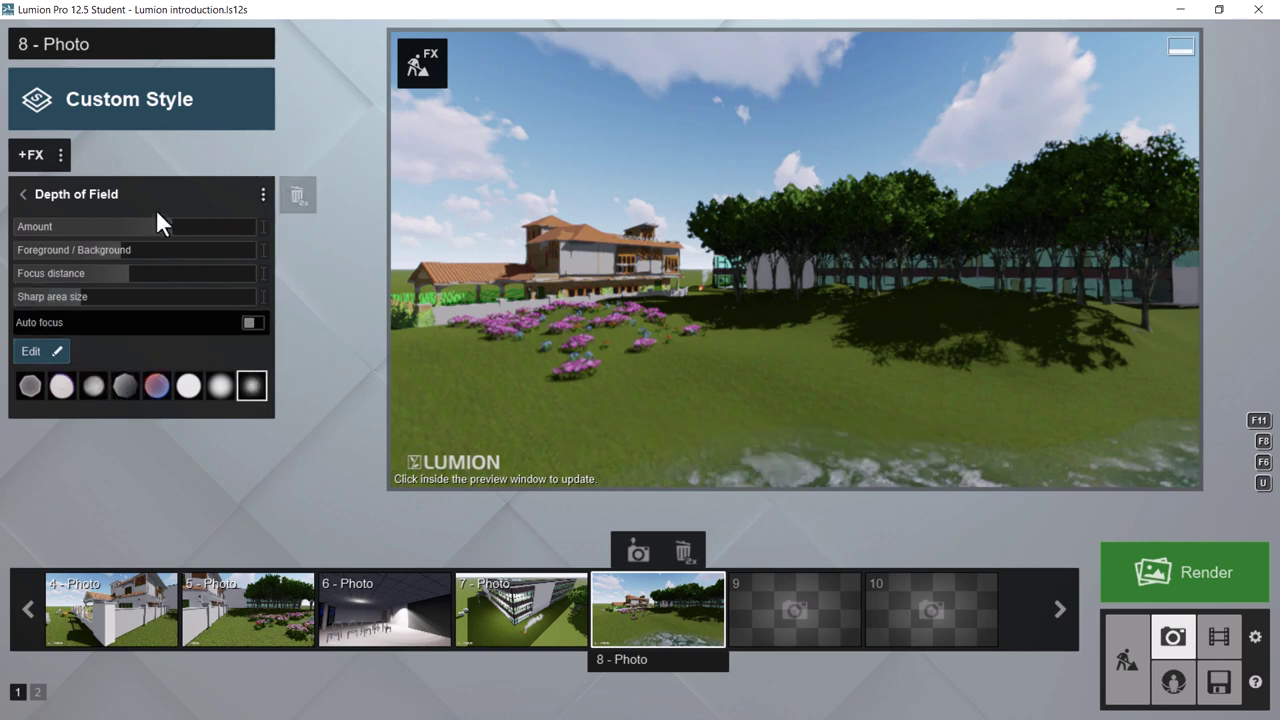
- Add the Real Skies effect to photo 8, choose the dark pink-purple Sunset sky, and increase the overall brightness
left_click(35, 158)
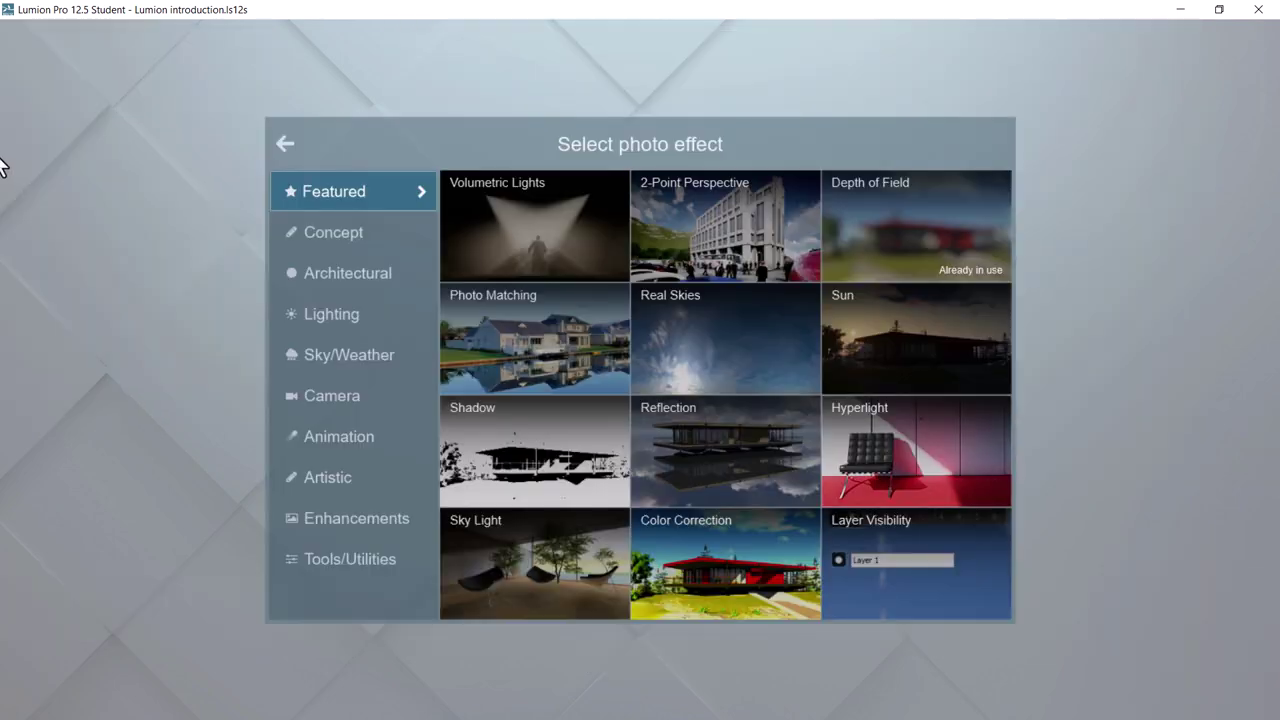
left_click(723, 334)
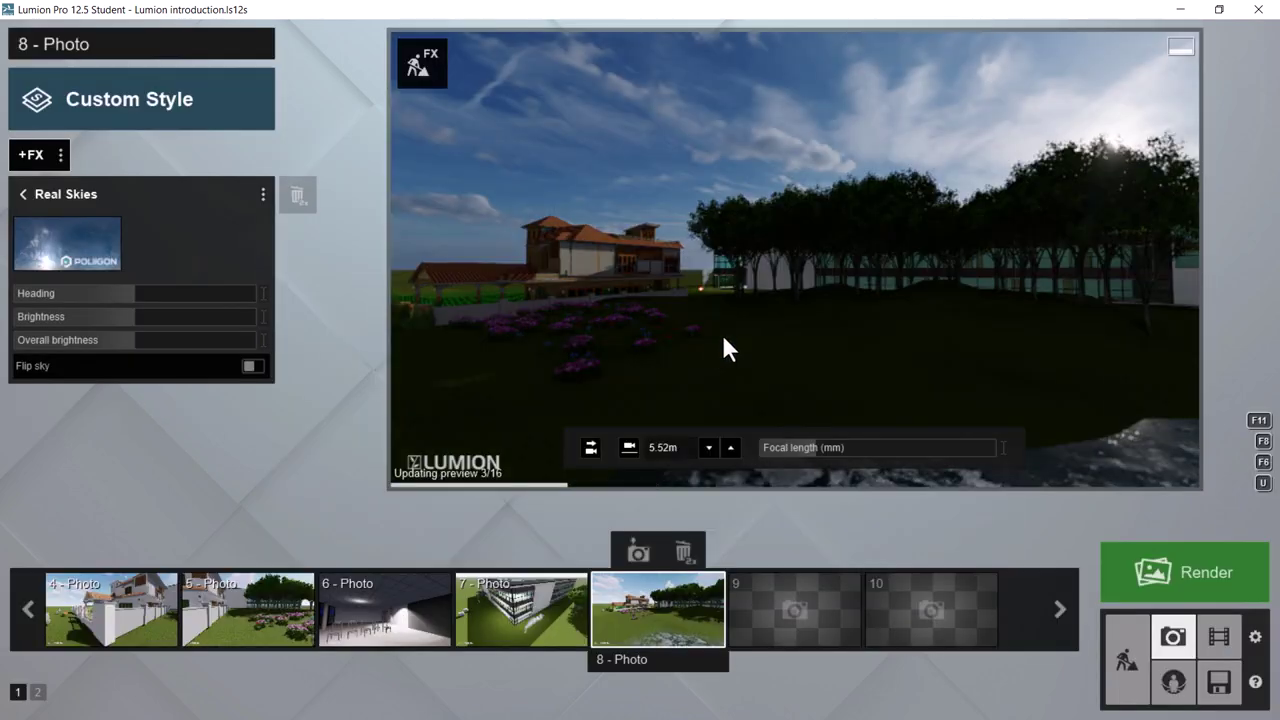
left_click(60, 234)
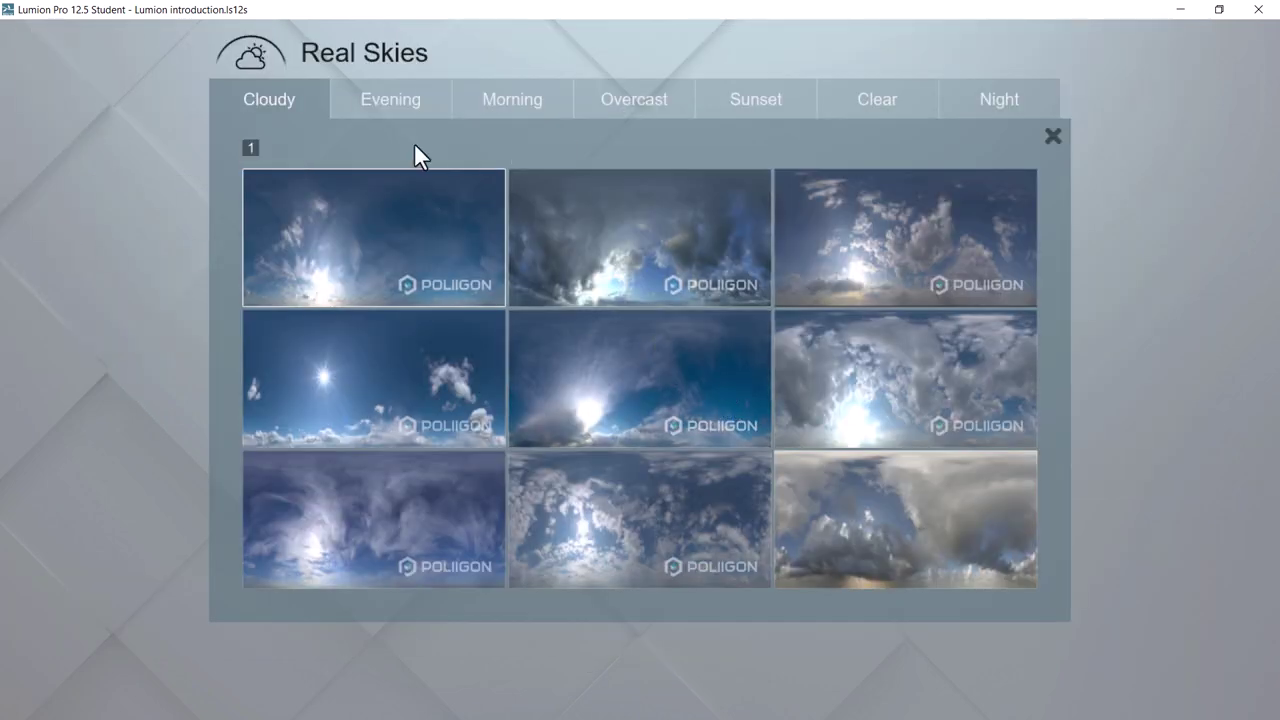
left_click(499, 104)
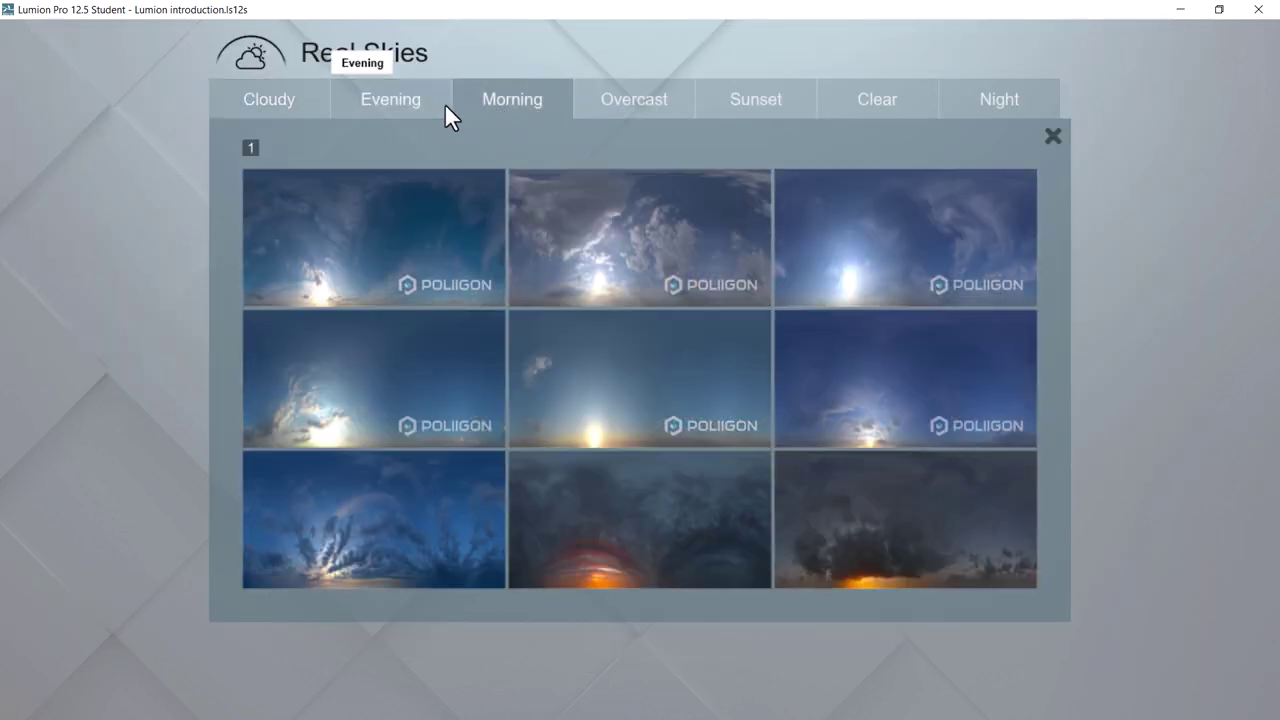
left_click(383, 105)
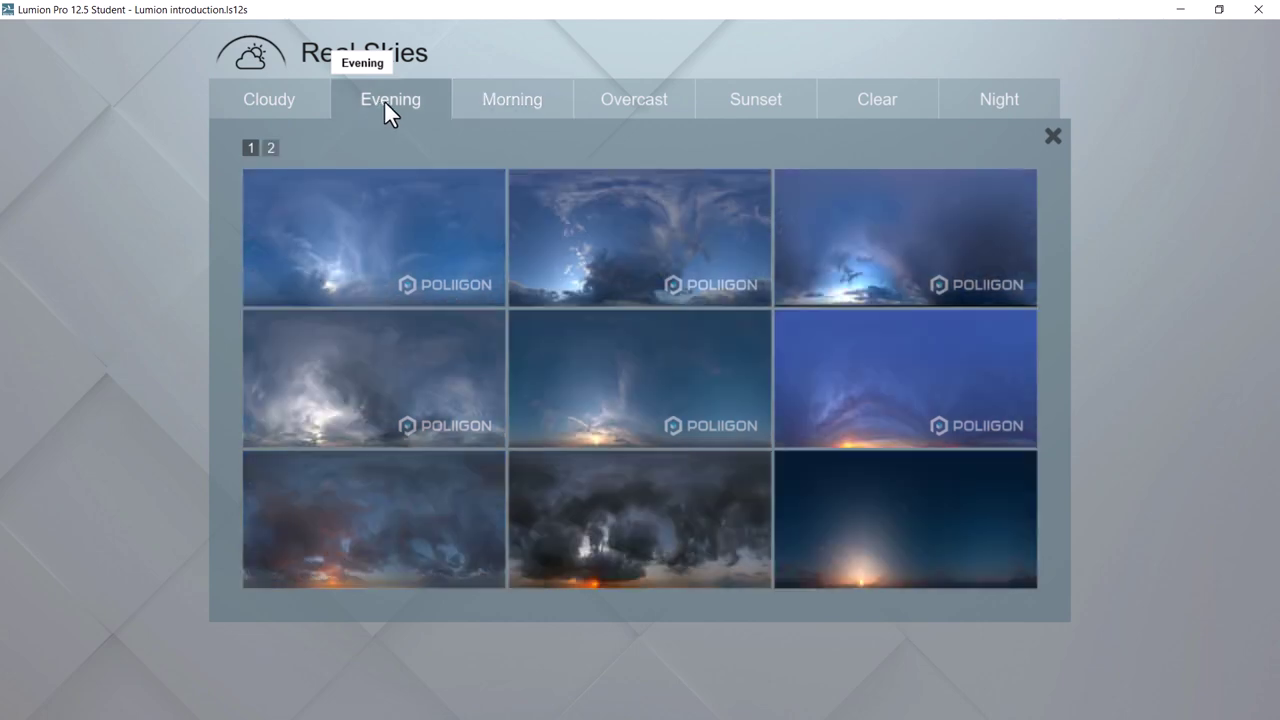
left_click(737, 108)
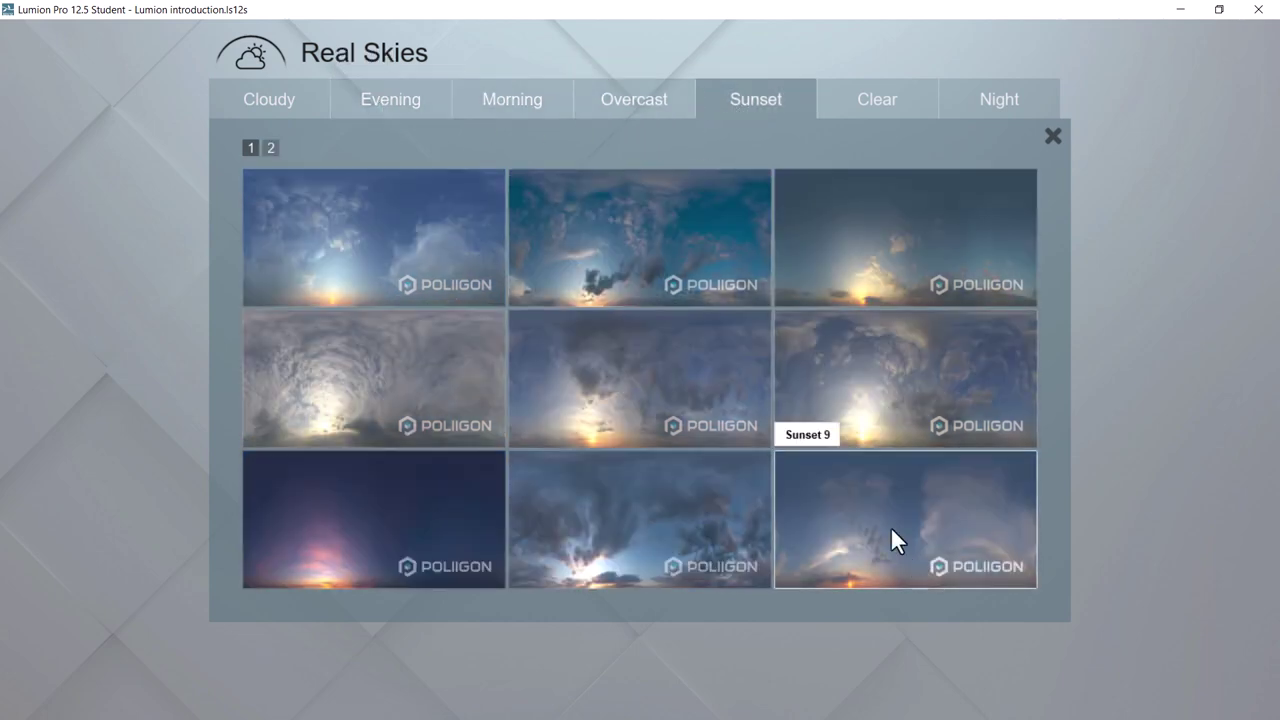
left_click(362, 517)
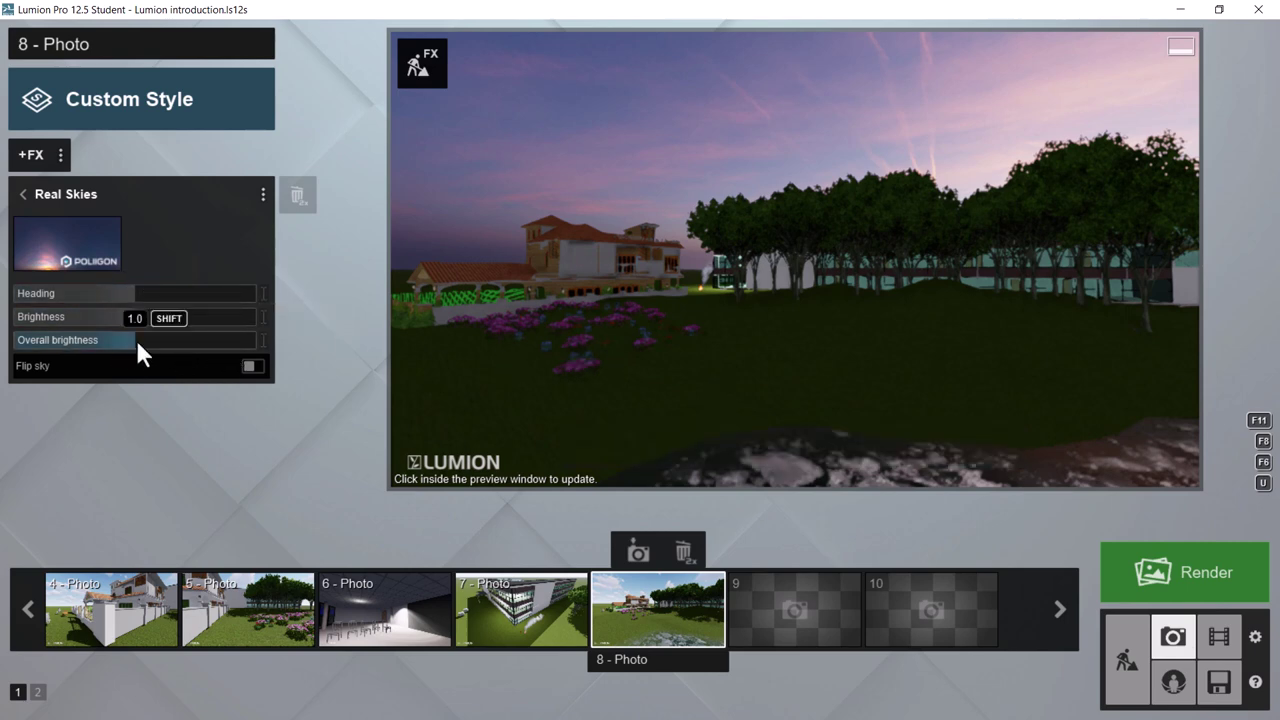
left_click_drag(132, 334, 204, 362)
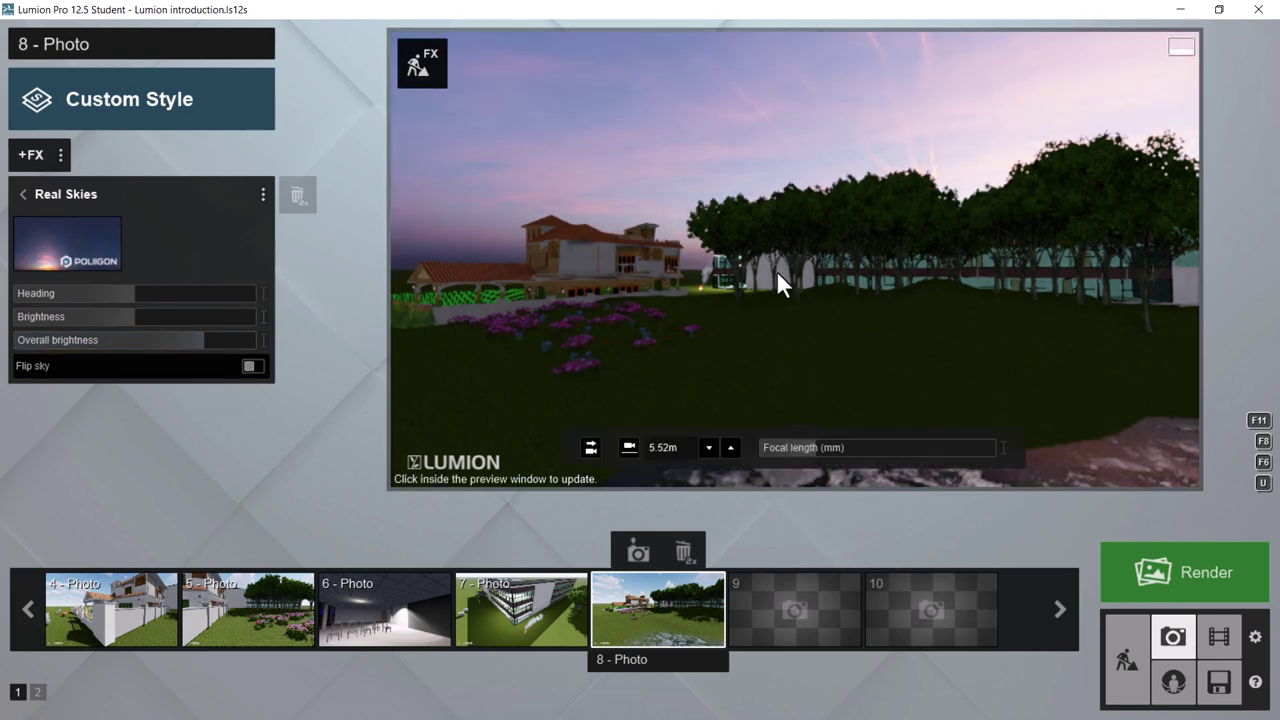
- Replace photo 8's sky with the cloudy Morning sky, set overall brightness to 1.4, and increase its brightness and heading
left_click(80, 235)
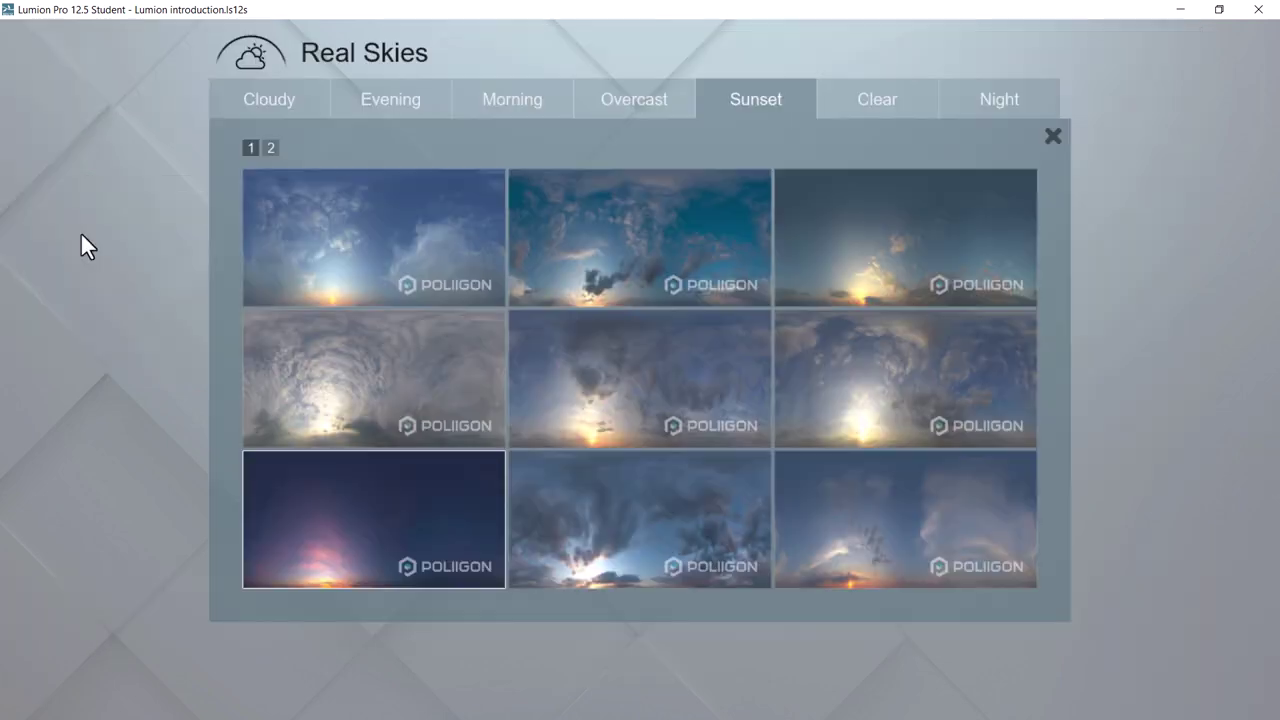
left_click(528, 105)
left_click(614, 280)
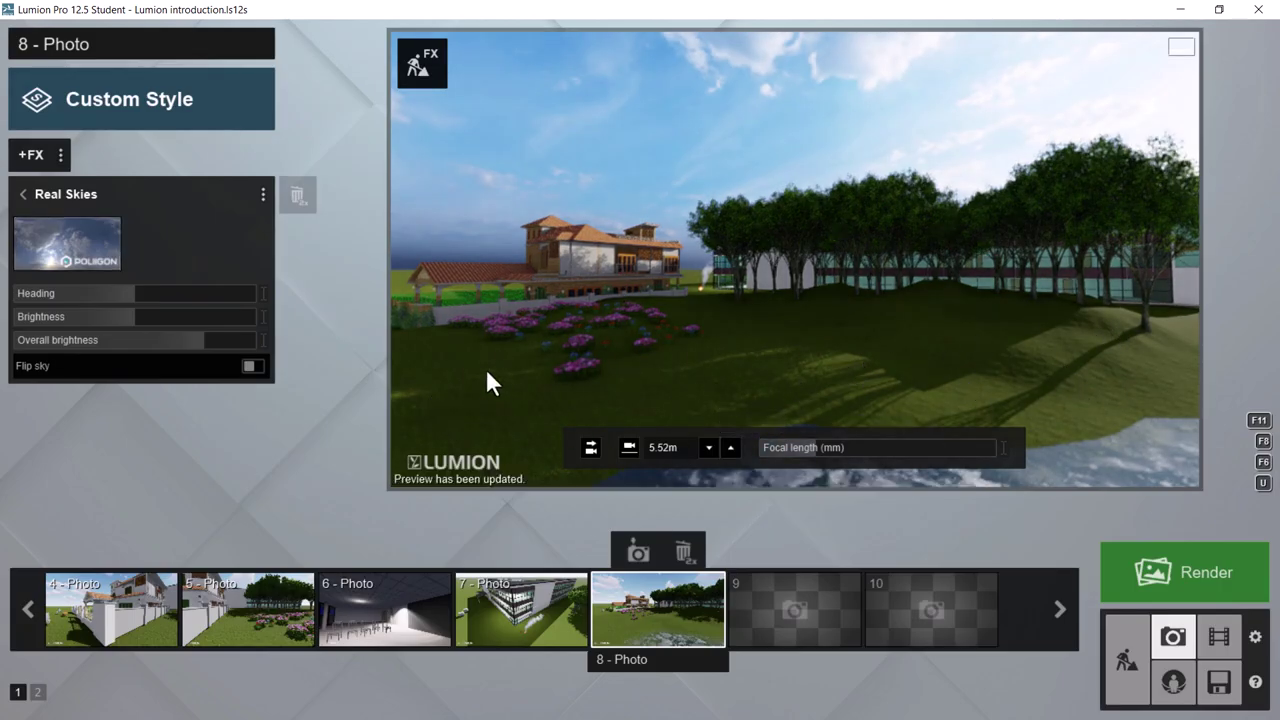
mouse_move(202, 336)
left_mouse_down()
mouse_move(228, 340)
mouse_move(188, 334)
left_mouse_up()
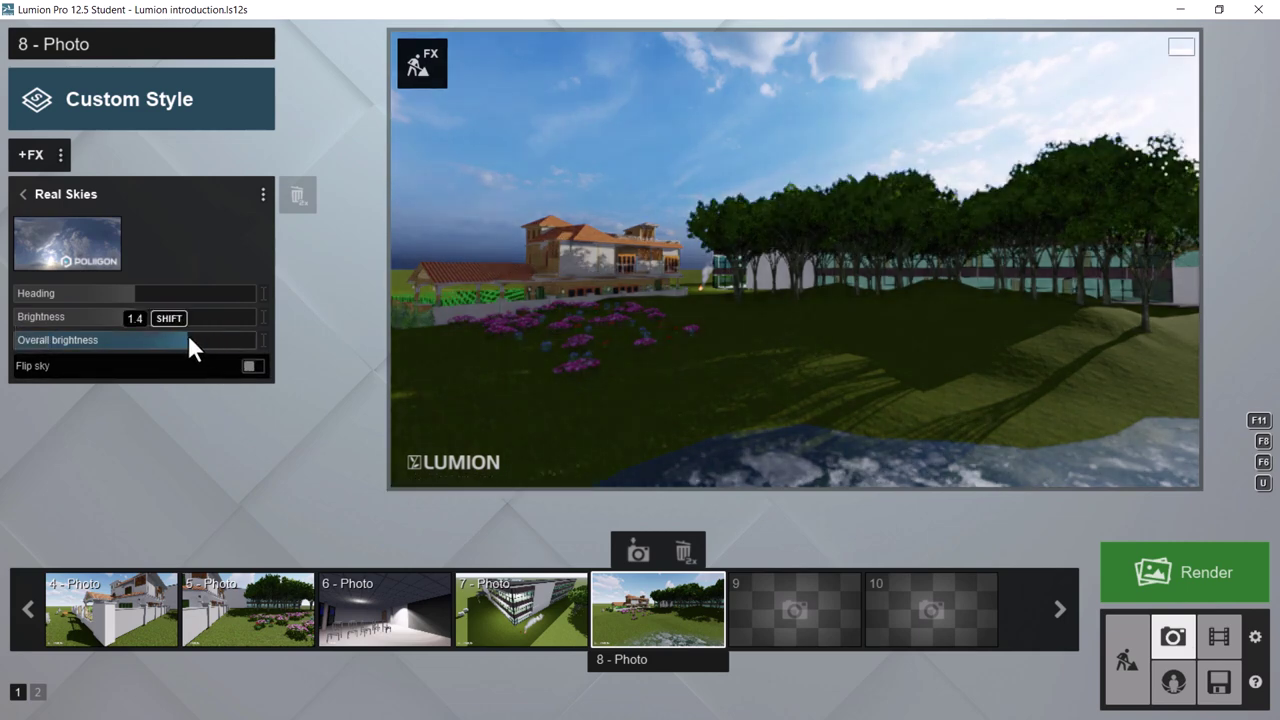
left_click_drag(106, 314, 174, 318)
mouse_move(632, 303)
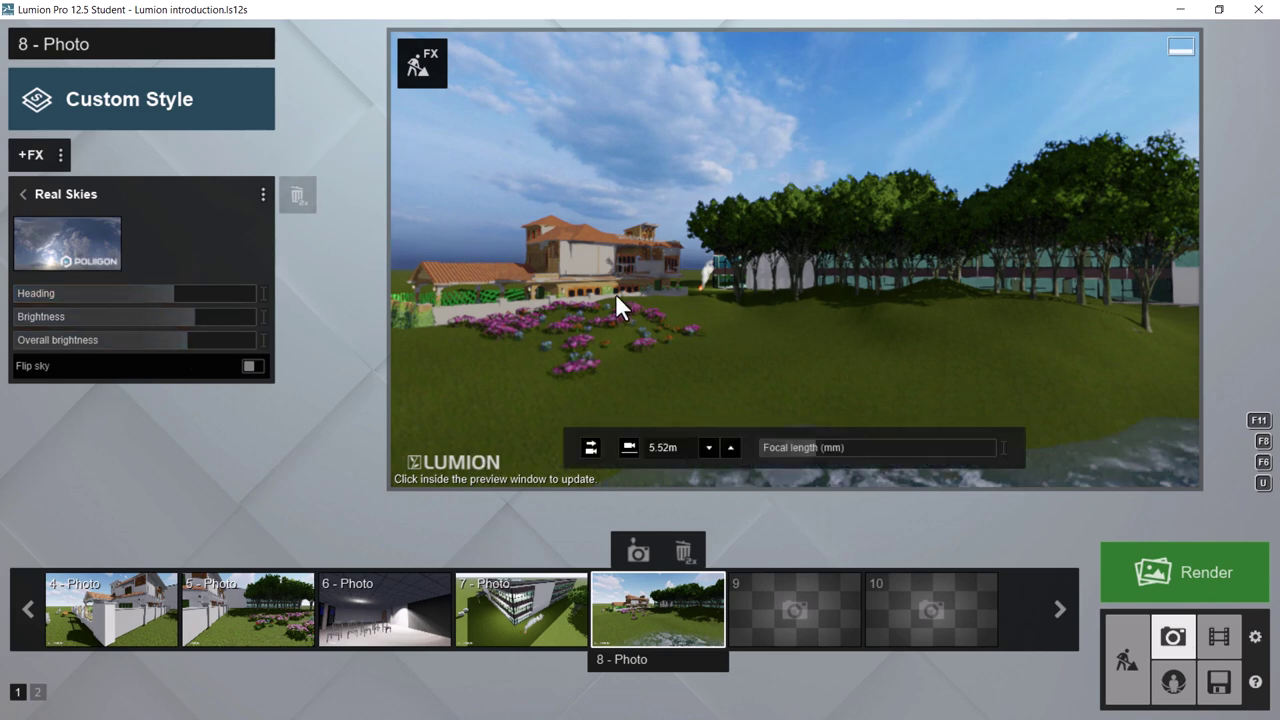
- Add the Sun effect to photo 8, raise the sun height, and lower the sun heading slightly
left_click(31, 154)
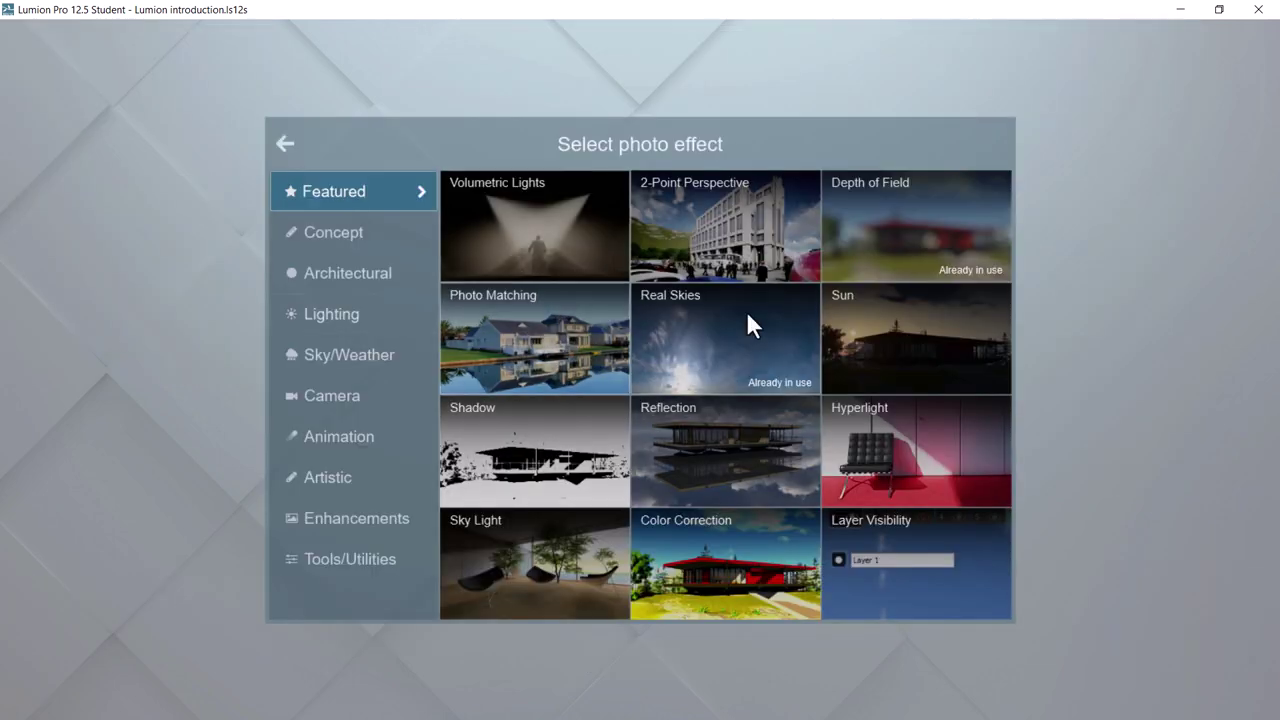
left_click(912, 355)
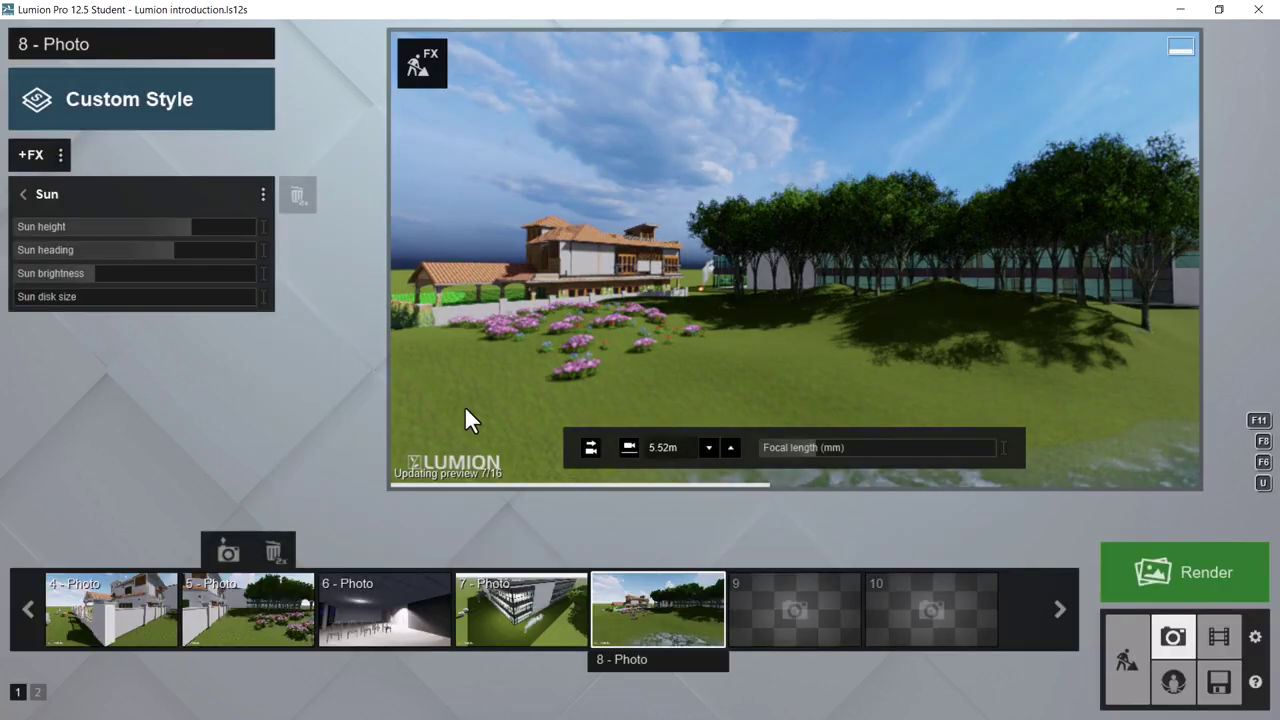
mouse_move(190, 228)
left_mouse_down()
mouse_move(206, 232)
mouse_move(192, 234)
left_mouse_up()
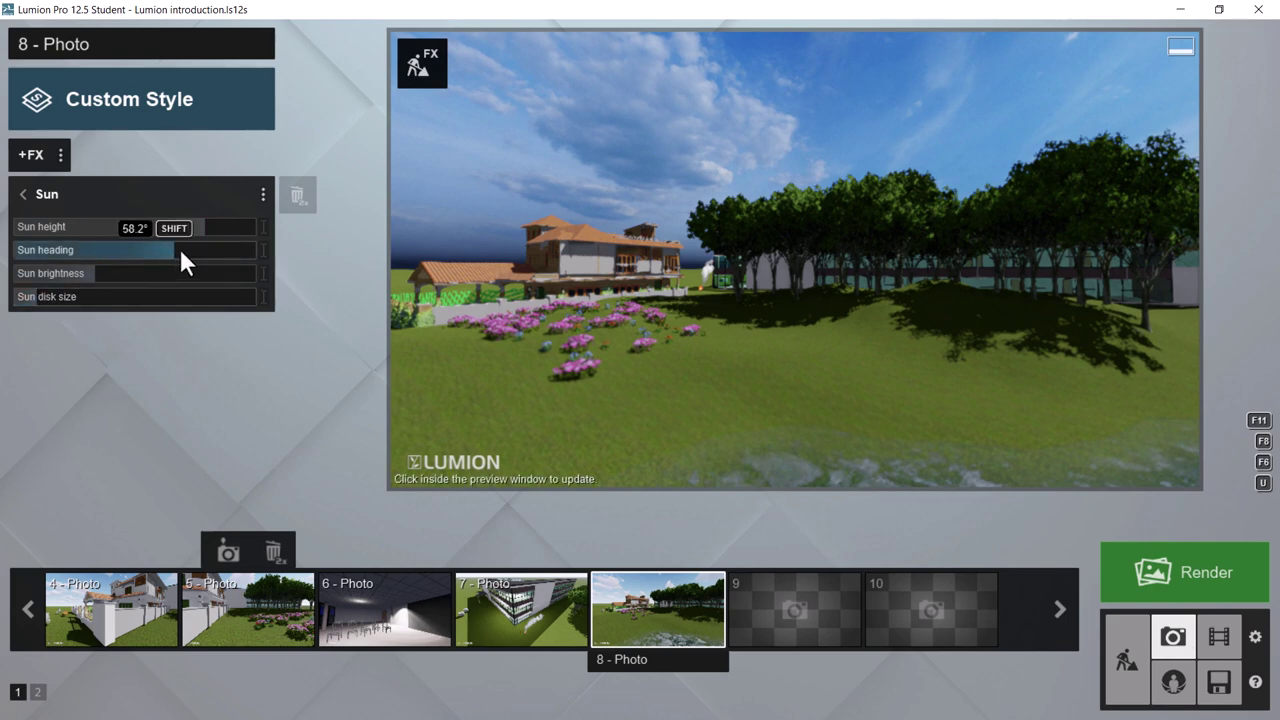
left_click_drag(167, 245, 163, 248)
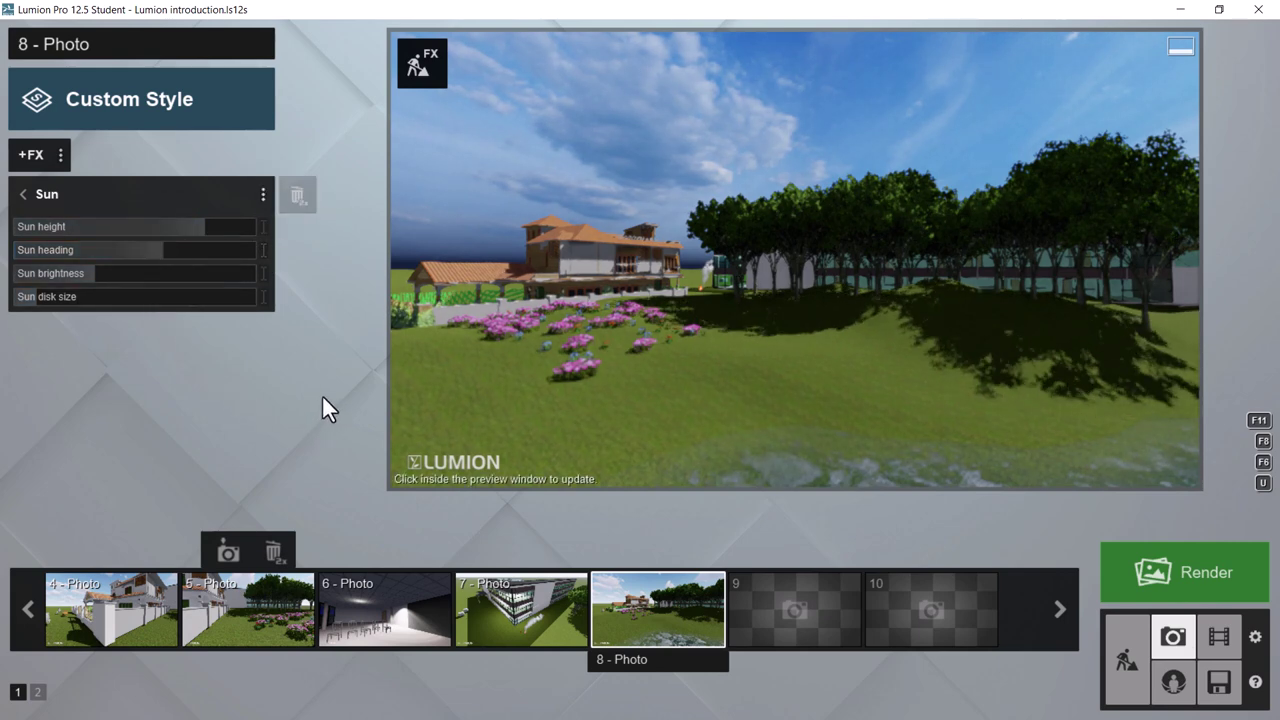
key("Escape")
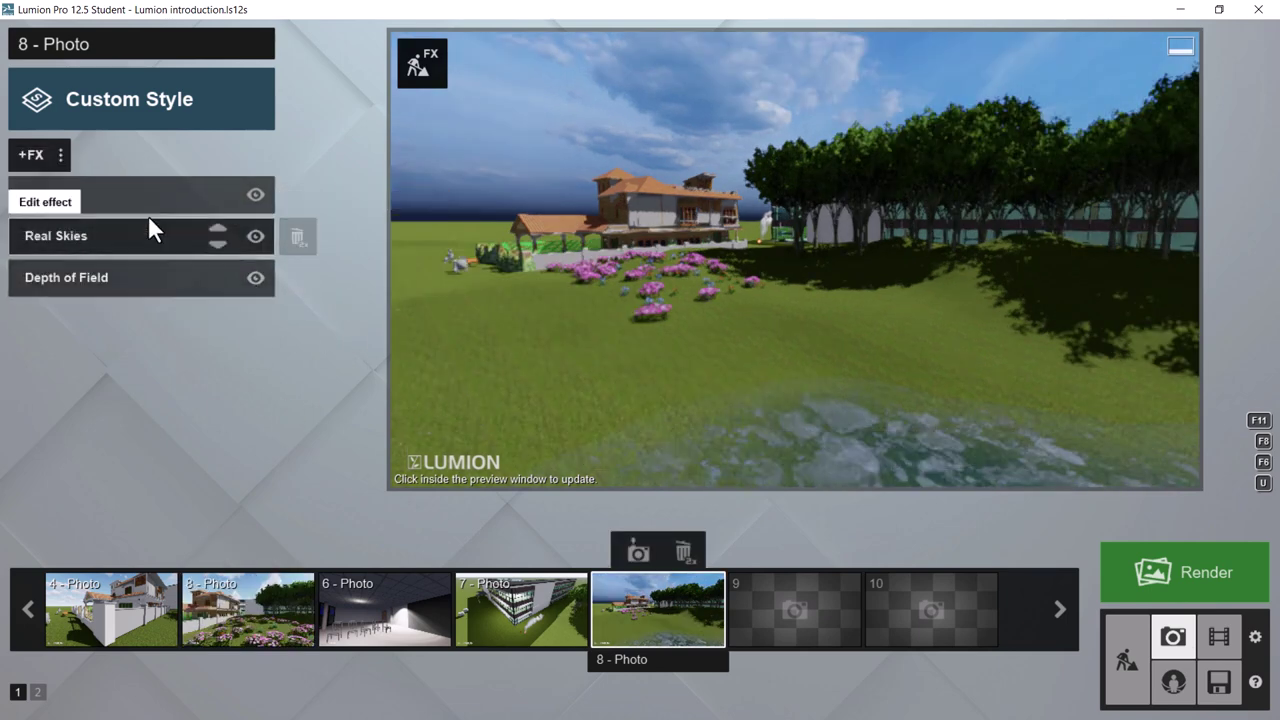
- Copy photo 8's effect list and paste it onto the close-up photo of the flowers and house in slot 5
mouse_move(486, 283)
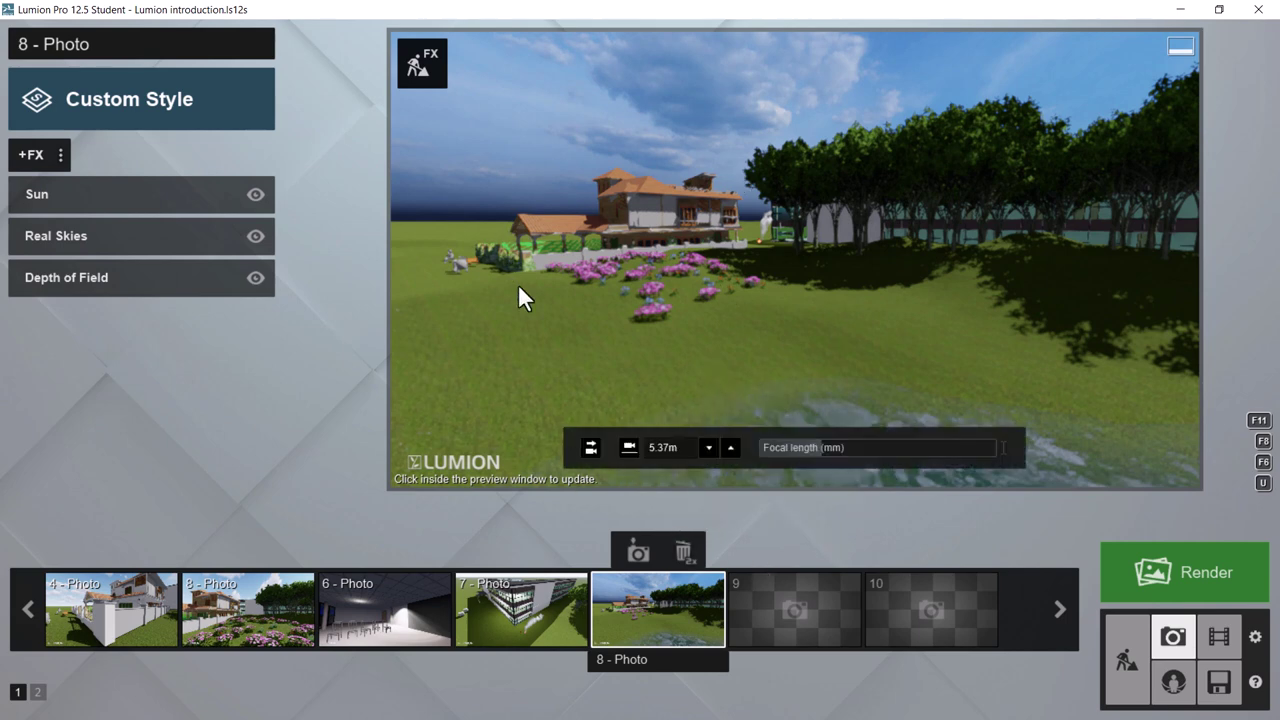
left_click(60, 155)
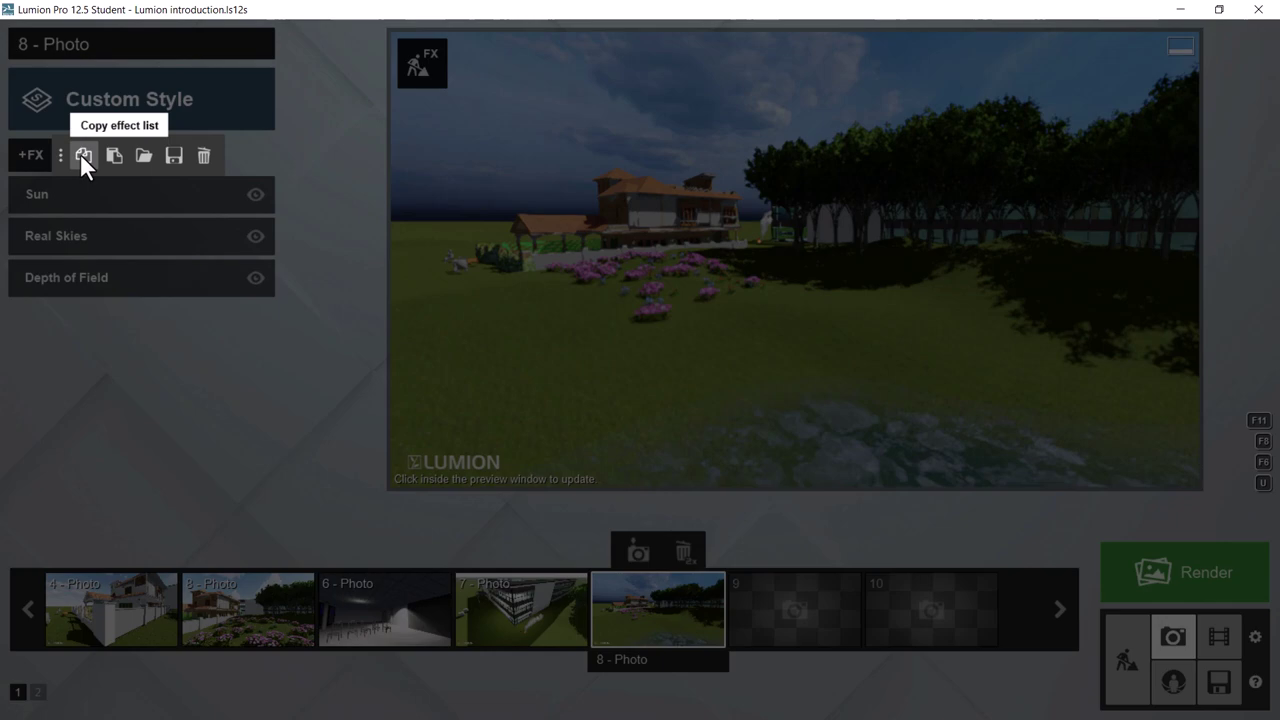
left_click(80, 155)
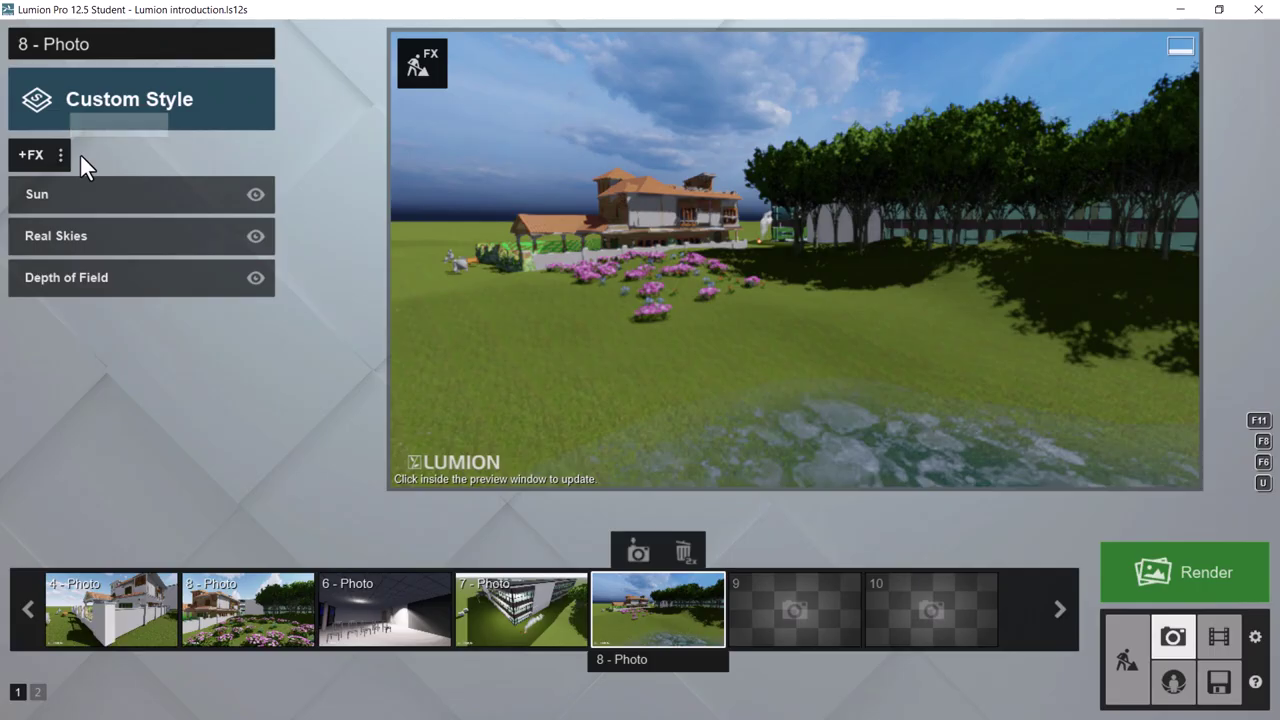
left_click(259, 630)
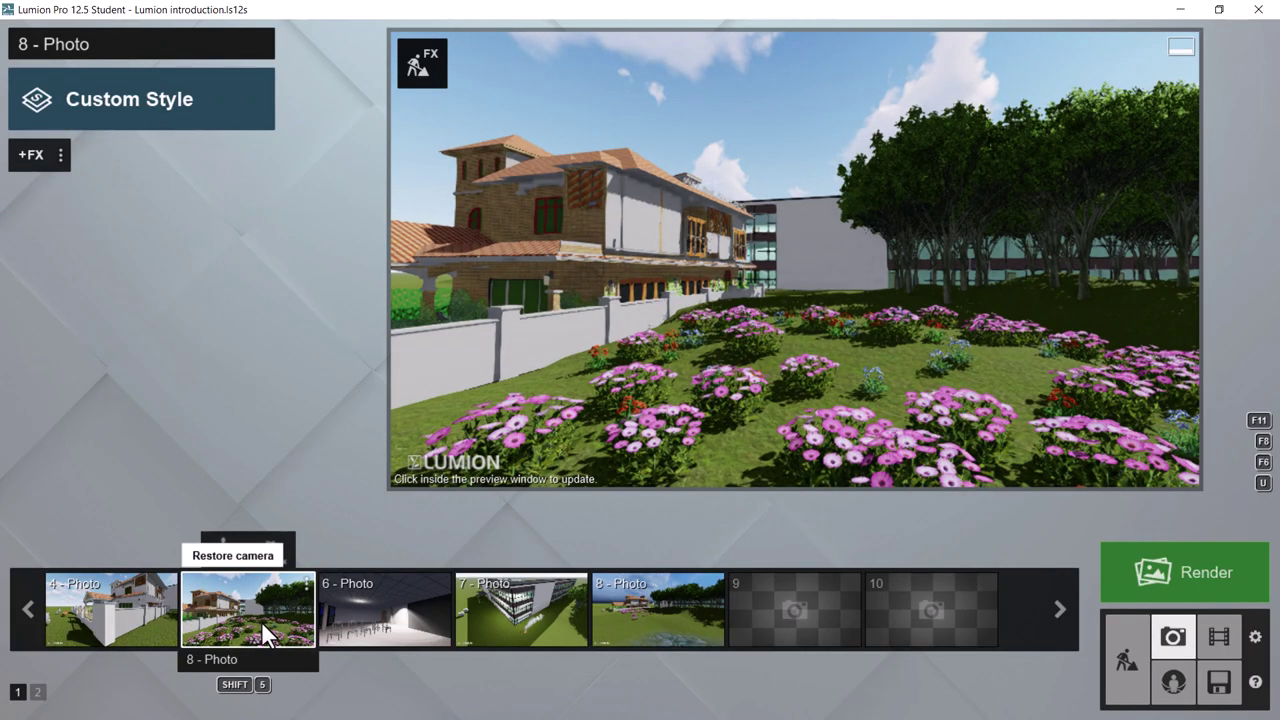
left_click(60, 156)
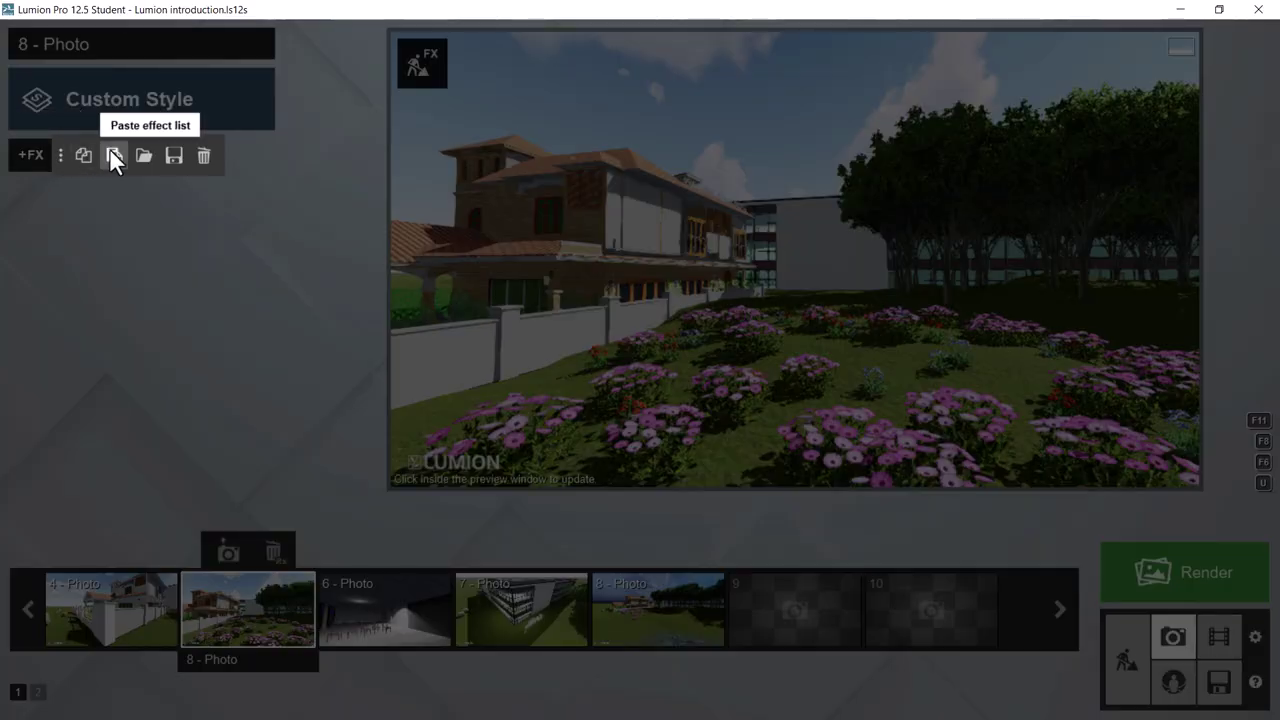
left_click(113, 155)
mouse_move(880, 355)
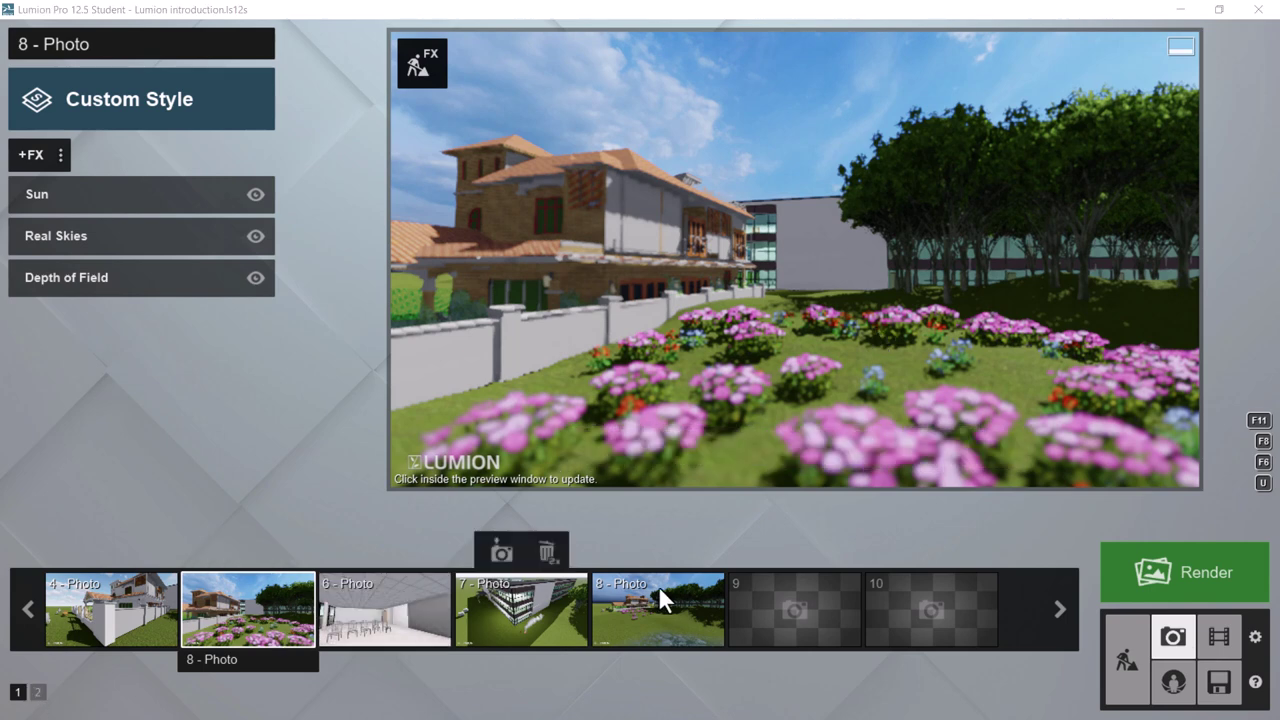
- Load photo 6 of the room with chairs, adjust the scene's sun height in build mode, and return to photo mode
left_click(403, 622)
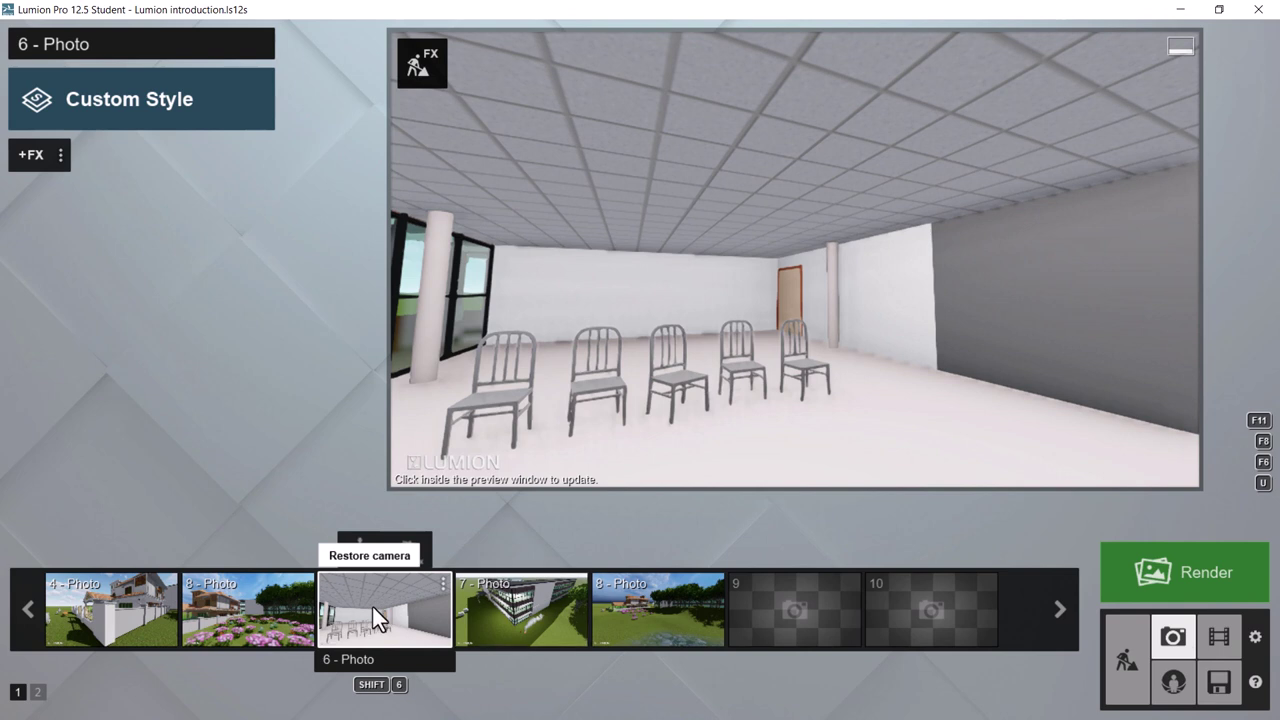
mouse_move(854, 310)
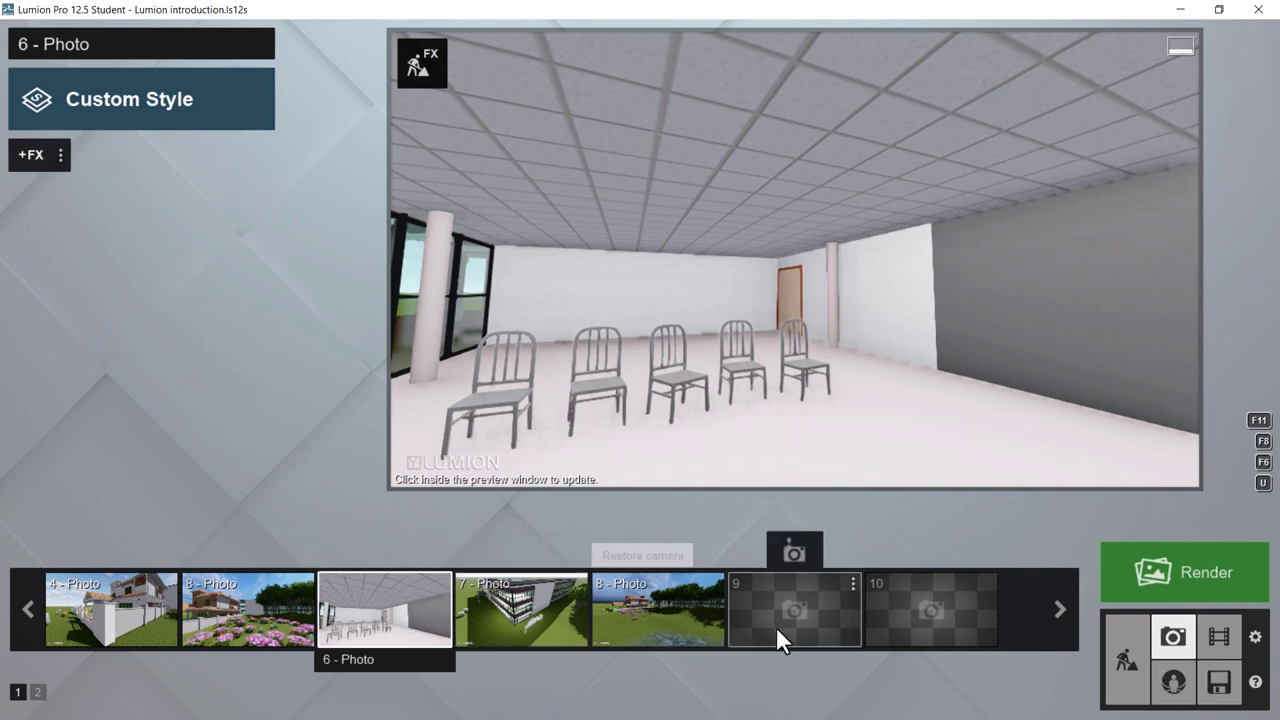
left_click(1138, 670)
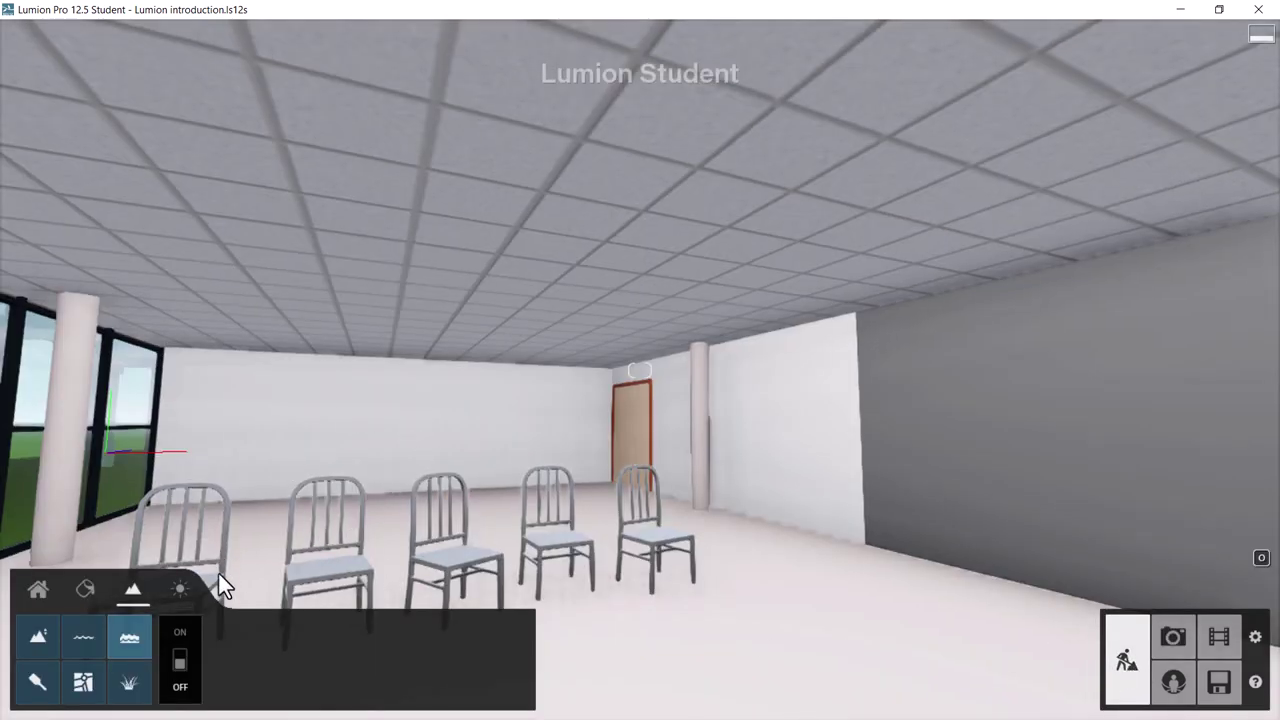
left_click(178, 590)
mouse_move(284, 636)
left_mouse_down()
mouse_move(294, 685)
mouse_move(286, 635)
left_mouse_up()
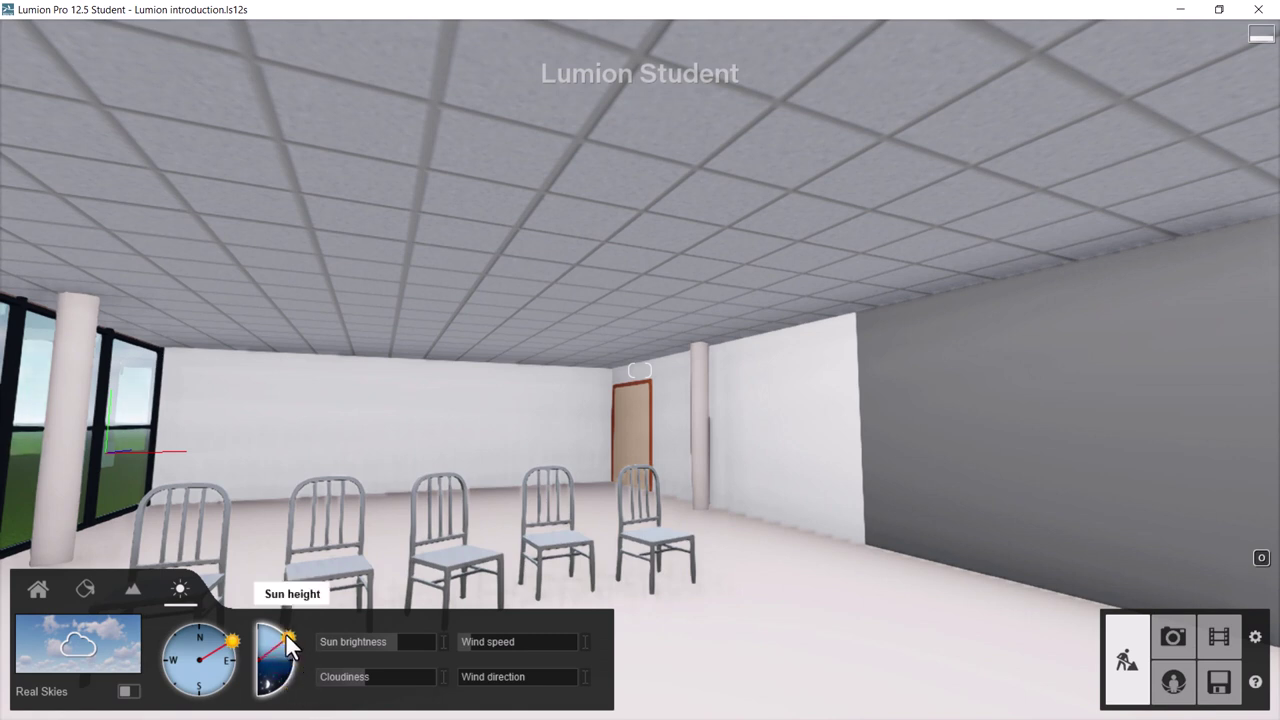
left_click(1174, 648)
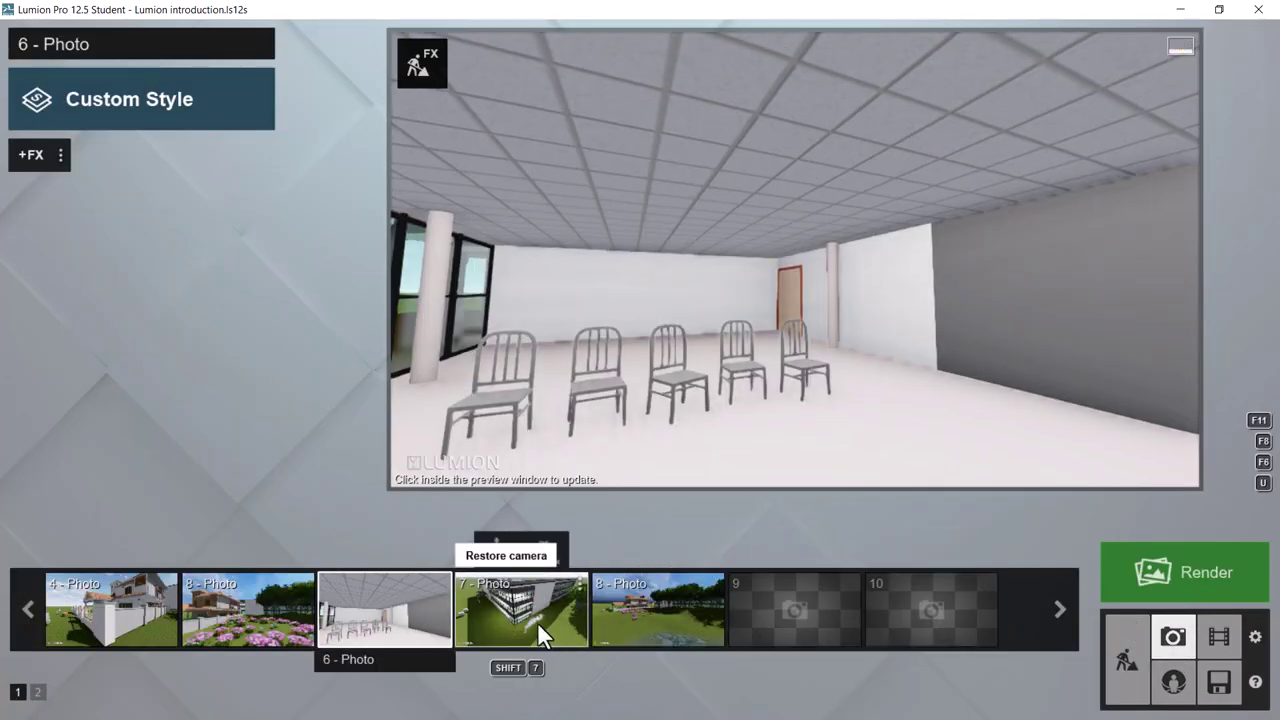
- Check photo 7, return to photo 6, and add the Volumetric Lights effect to it
left_click(537, 622)
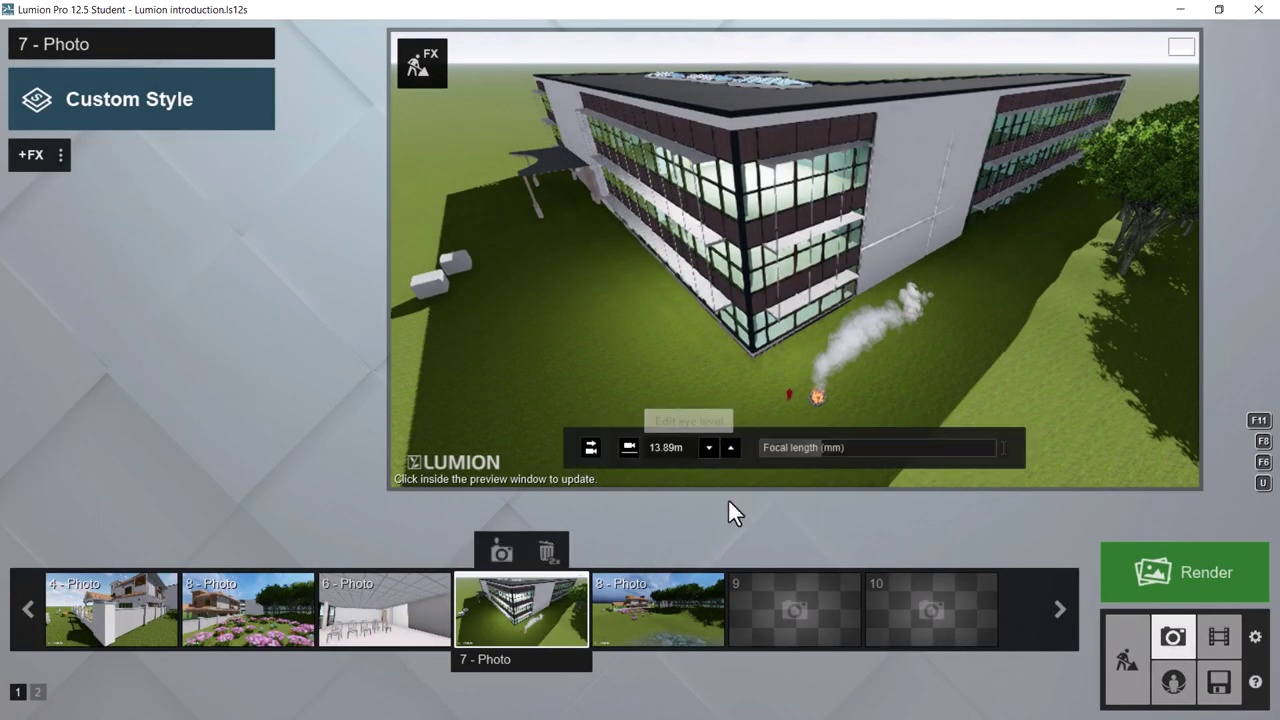
left_click(380, 625)
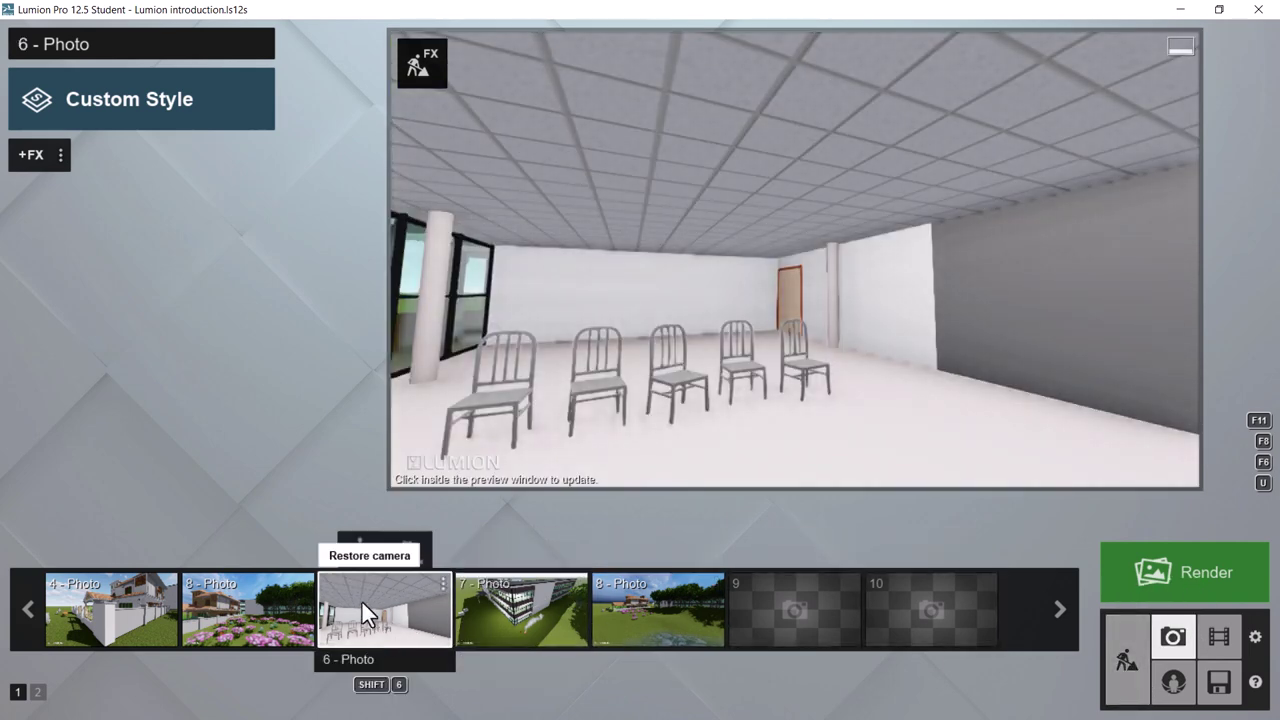
left_click(32, 156)
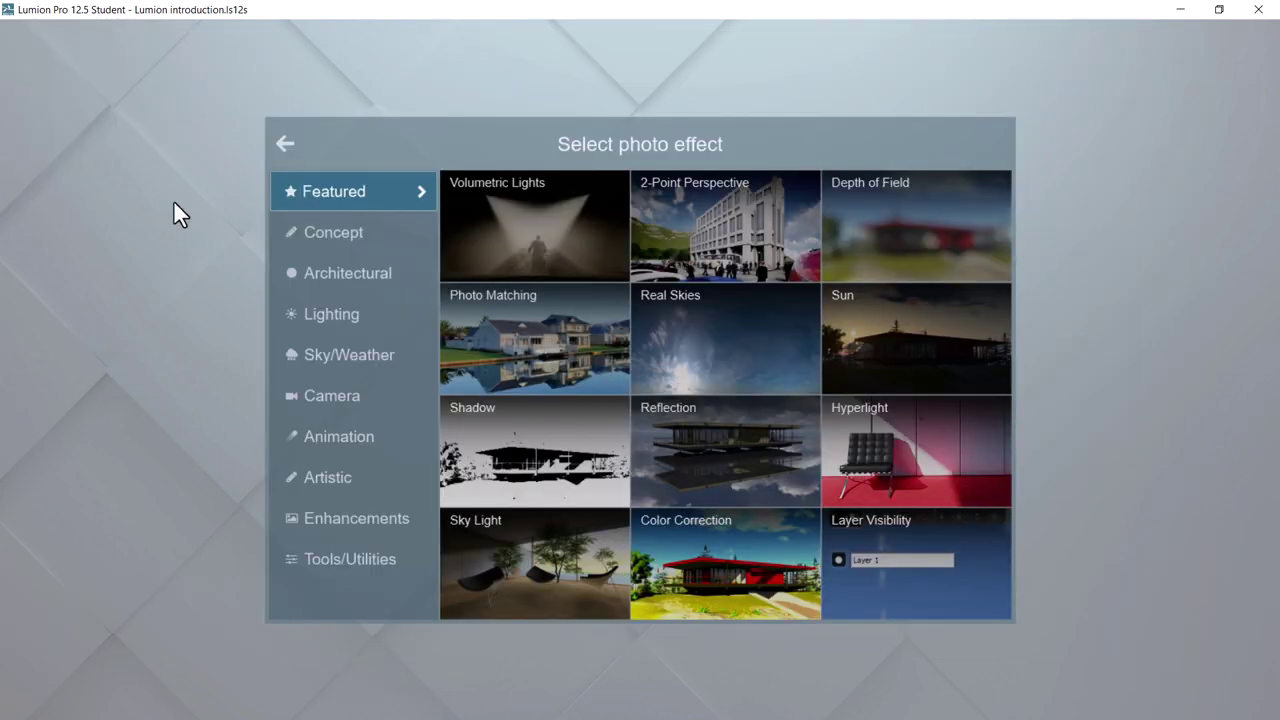
left_click(512, 240)
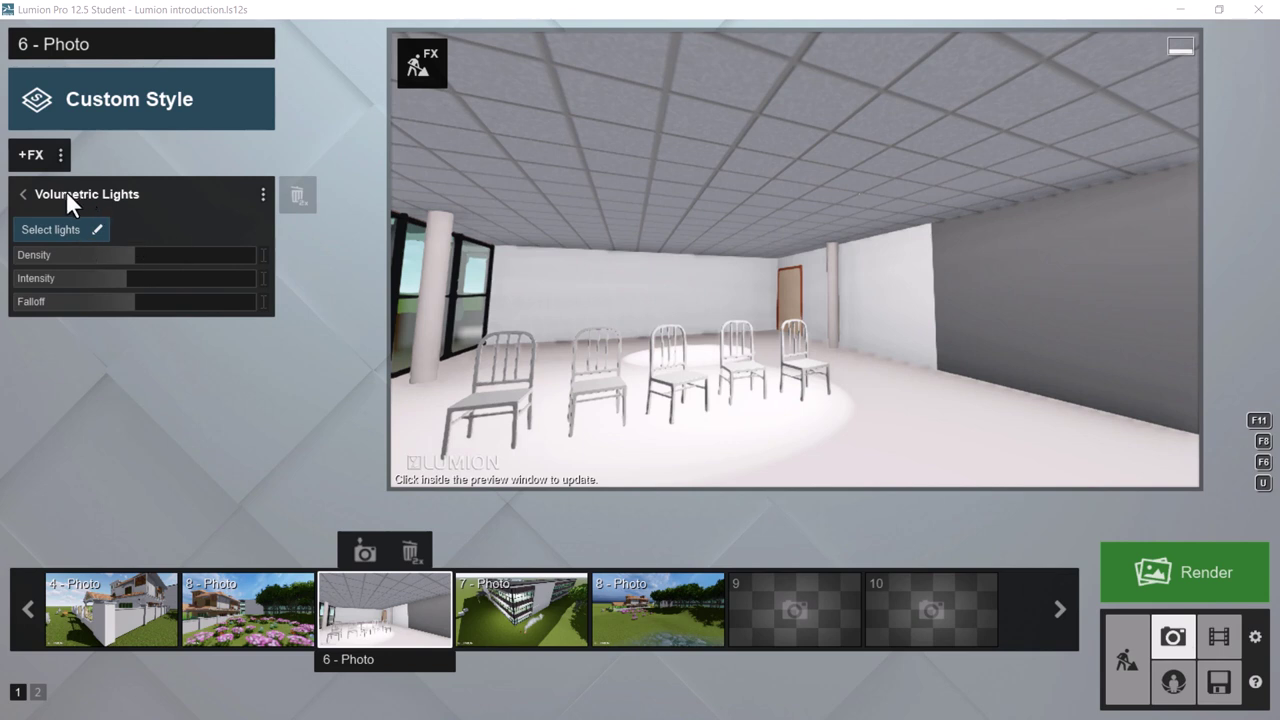
left_click(30, 189)
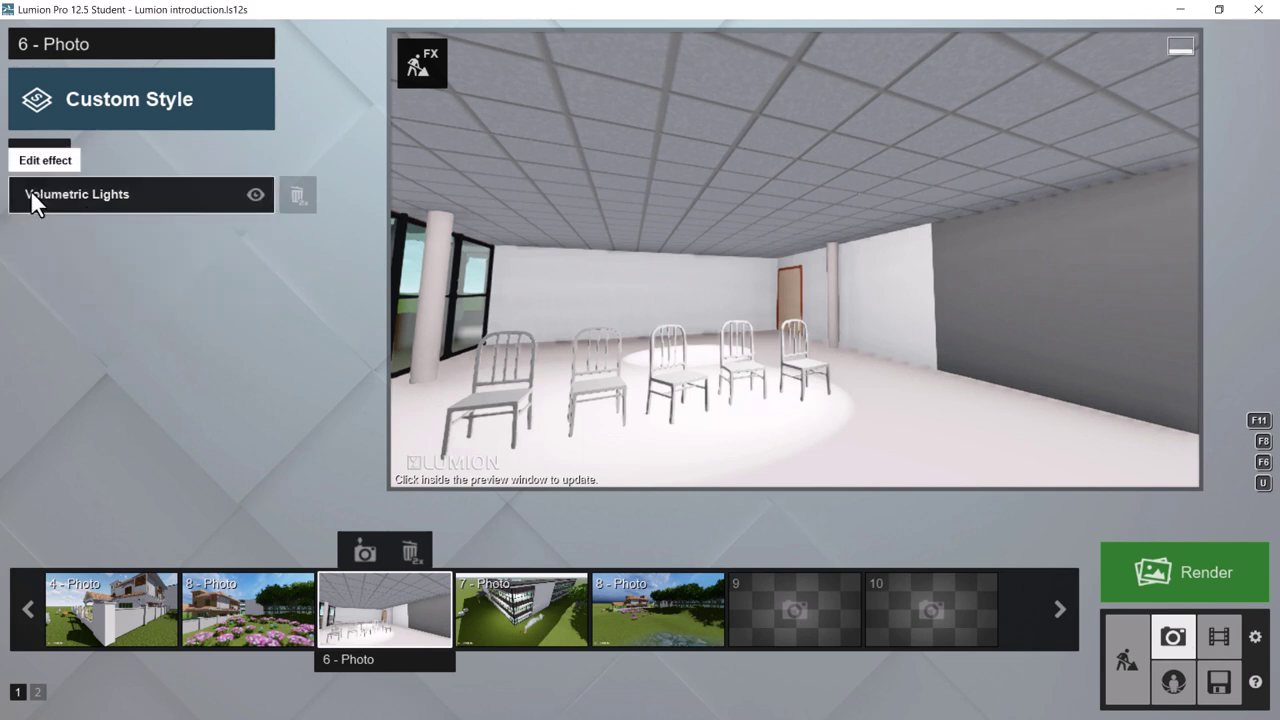
- Include both ceiling spotlights in photo 6's Volumetric Lights effect and reframe the view on their beams
left_click(30, 189)
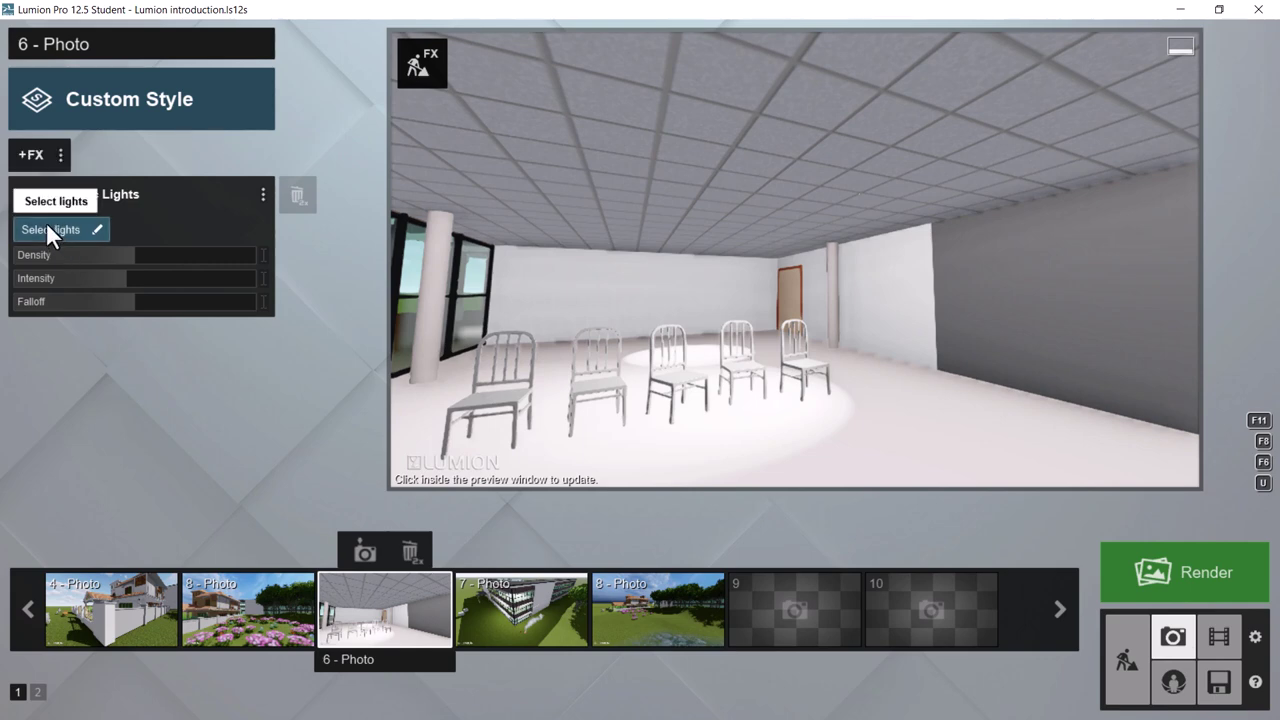
left_click(46, 222)
left_click(740, 265)
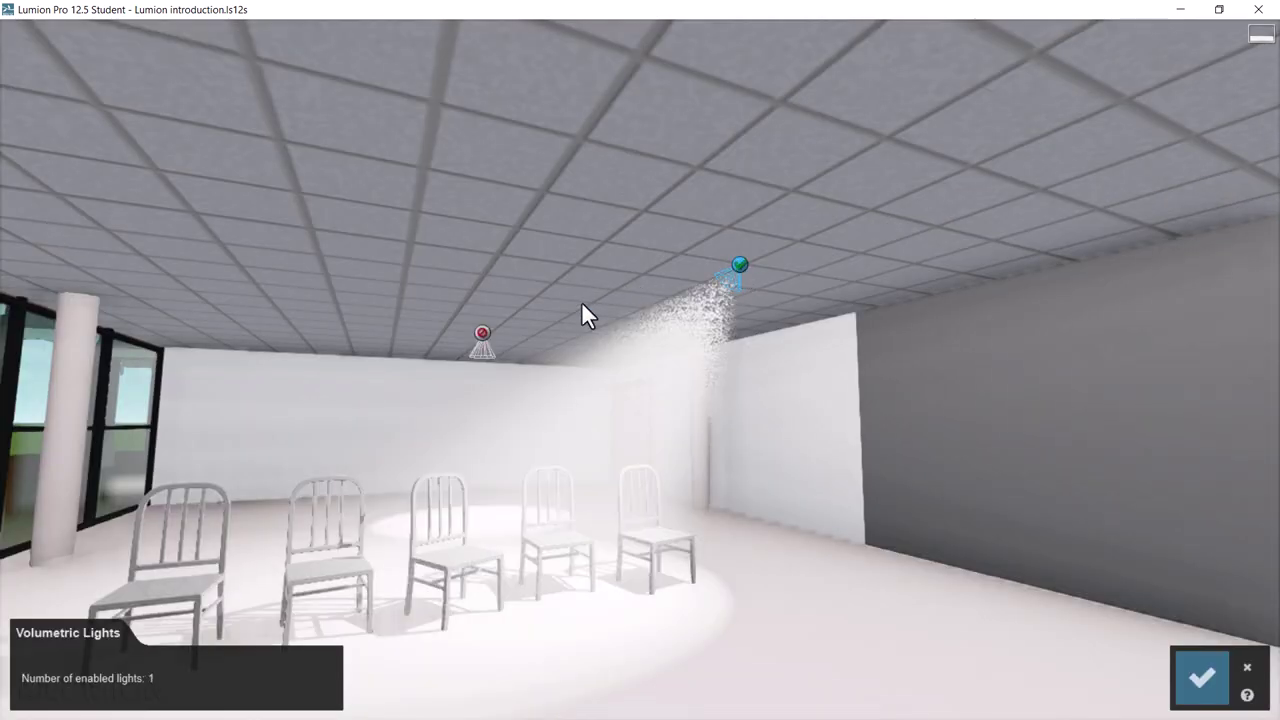
left_click(480, 334)
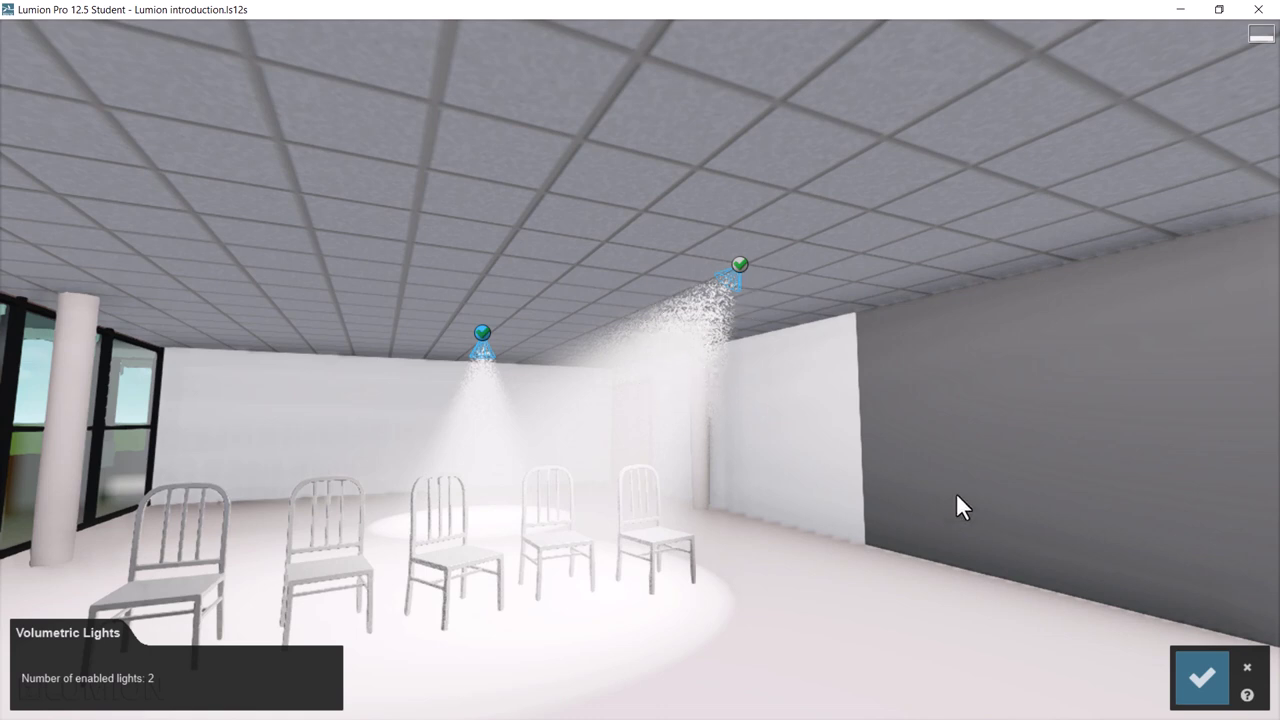
left_click(1201, 678)
right_click_drag(745, 372, 933, 315)
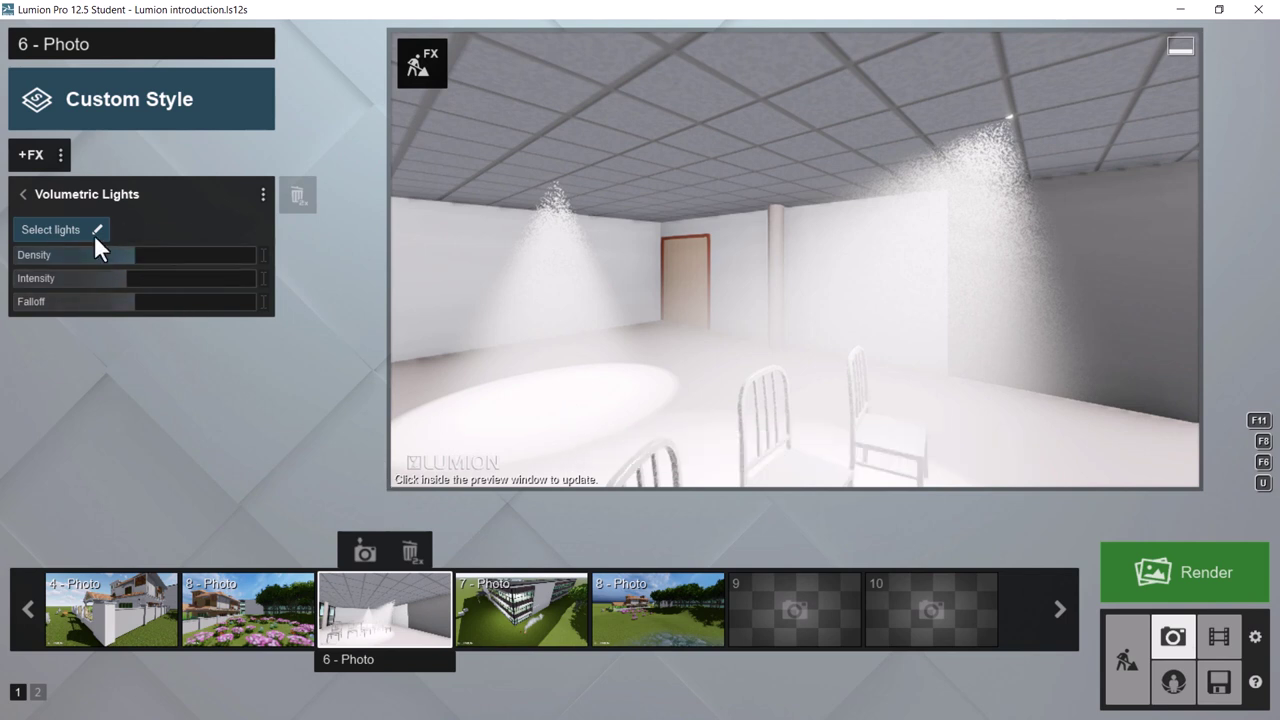
- Raise the volumetric intensity slightly, lower falloff to 0.1 and density to 0.2, and refresh photo 6's preview
mouse_move(136, 270)
left_click_drag(131, 277, 38, 302)
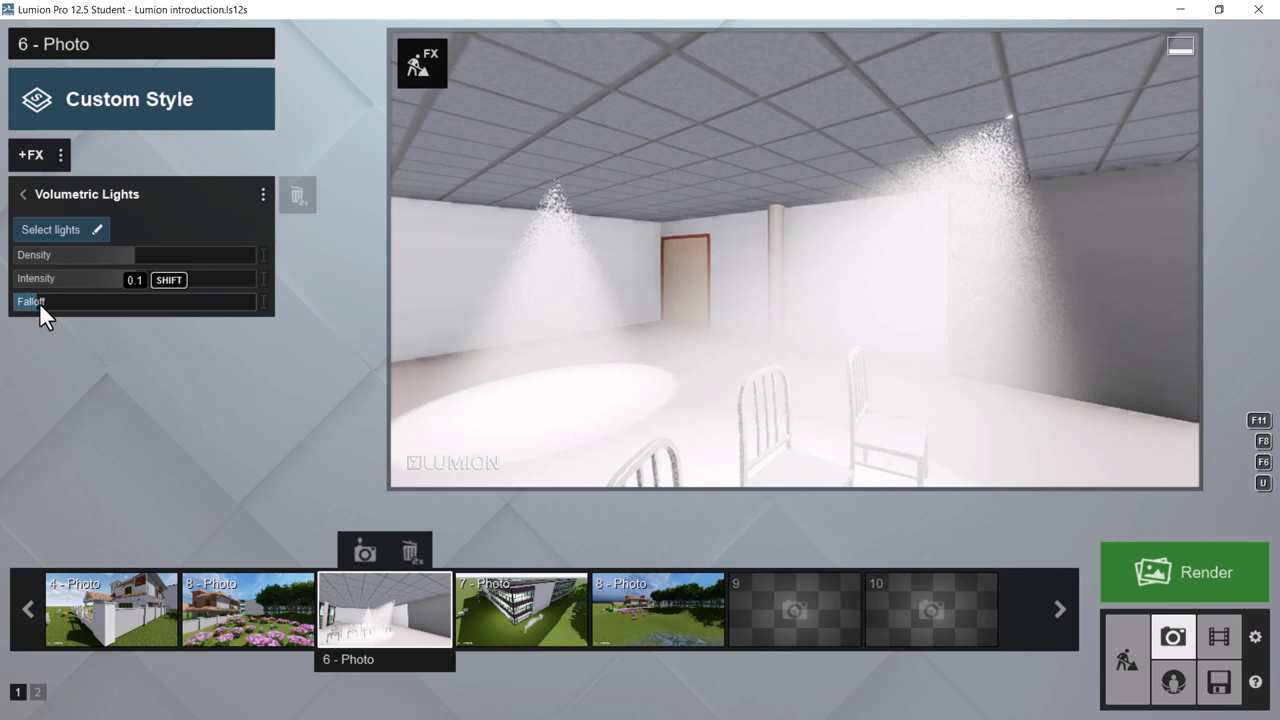
left_click_drag(132, 252, 64, 250)
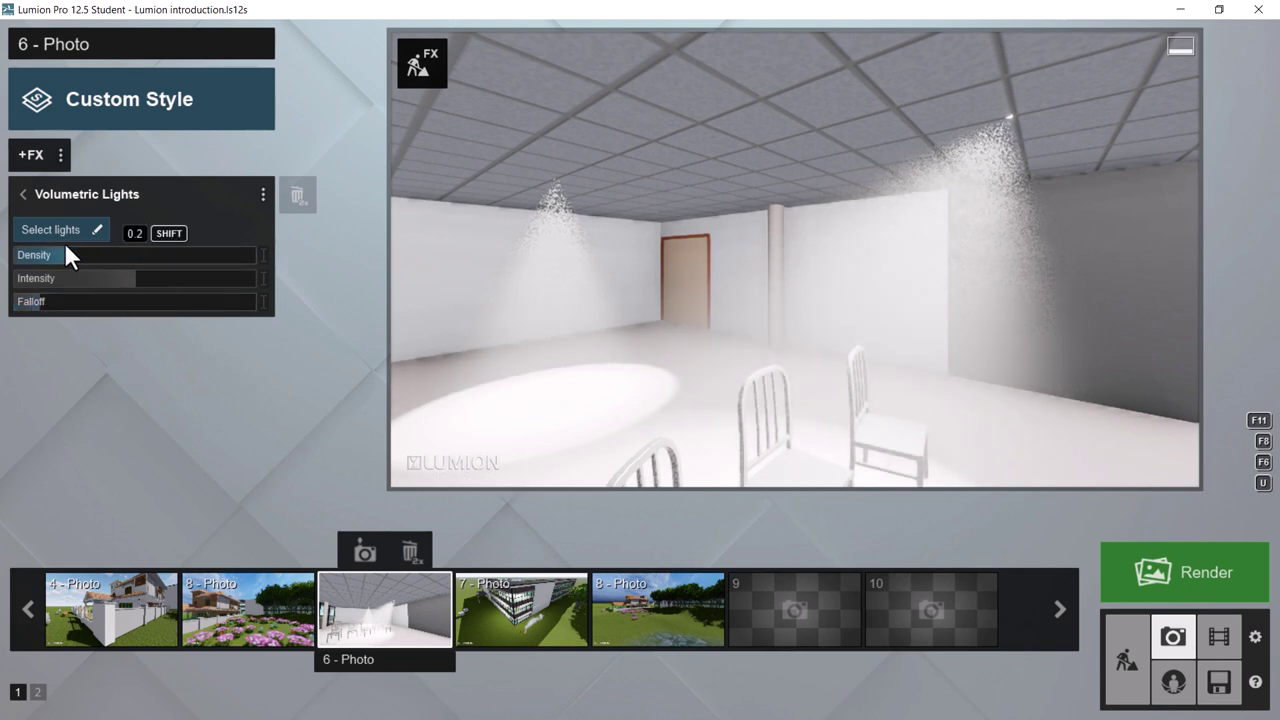
left_click(644, 244)
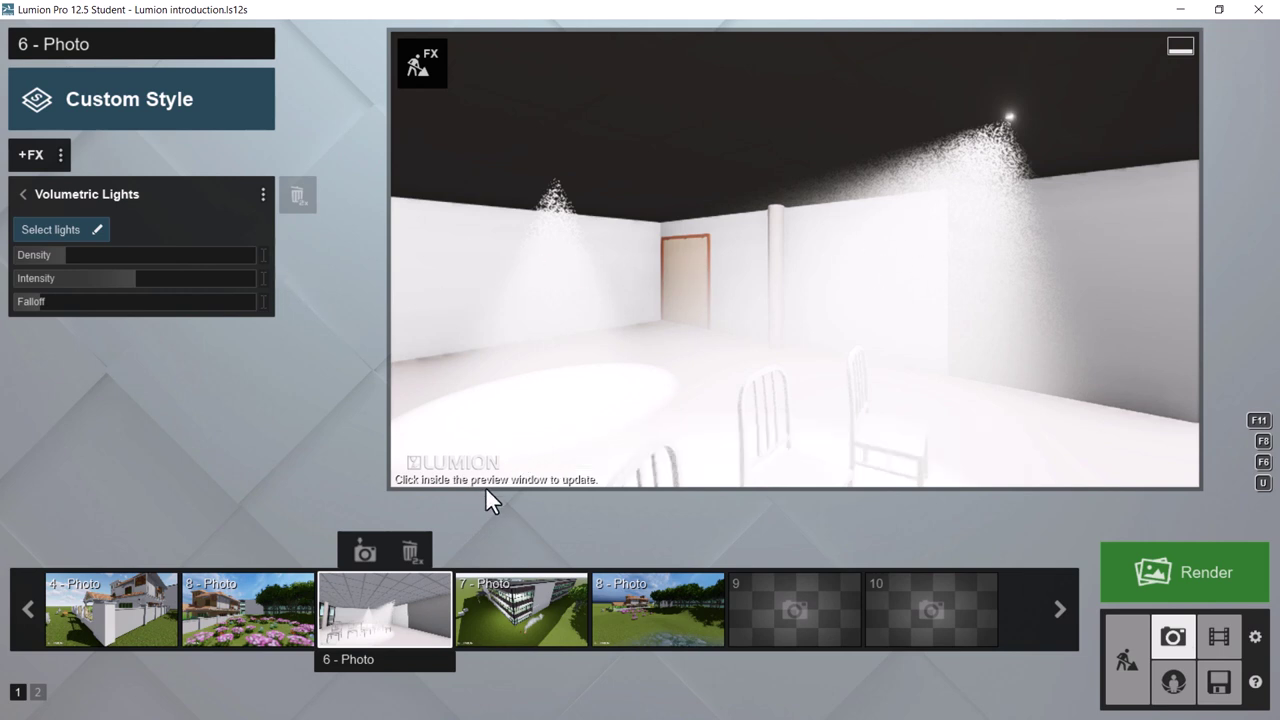
left_click(660, 276)
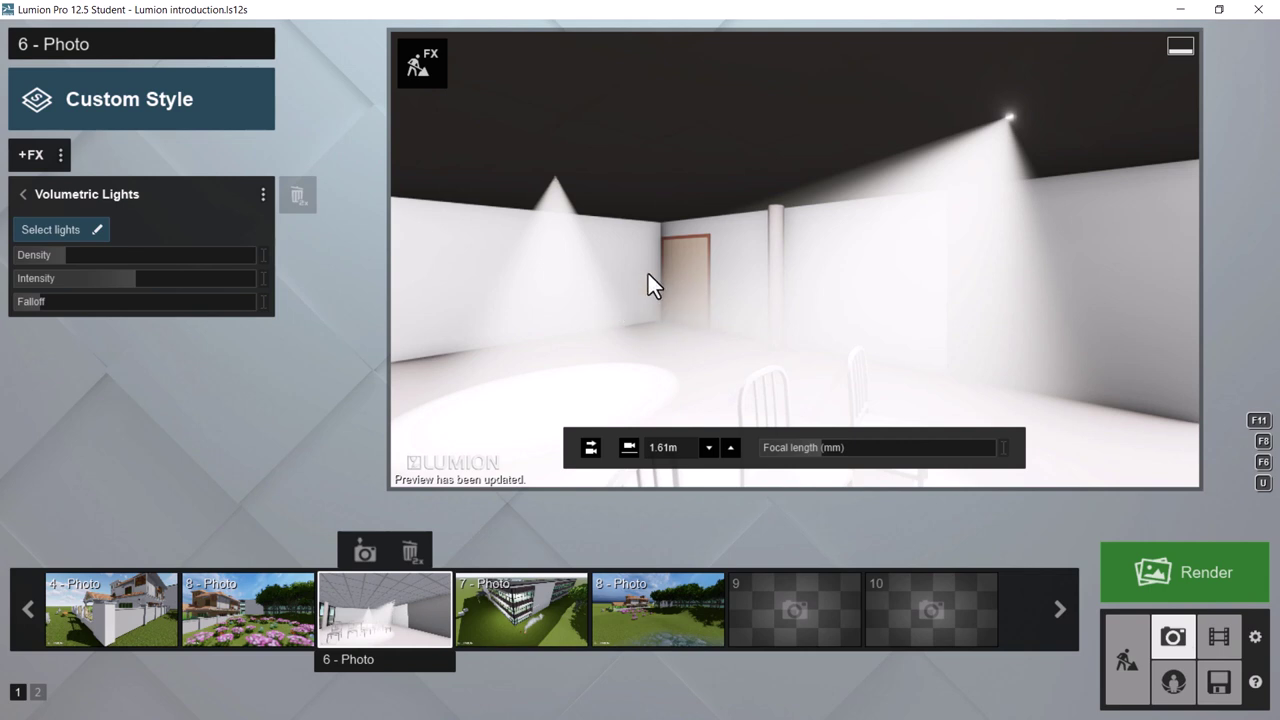
- Add the 2-Point Perspective effect to photo 3 of the glazed office building
left_click(23, 195)
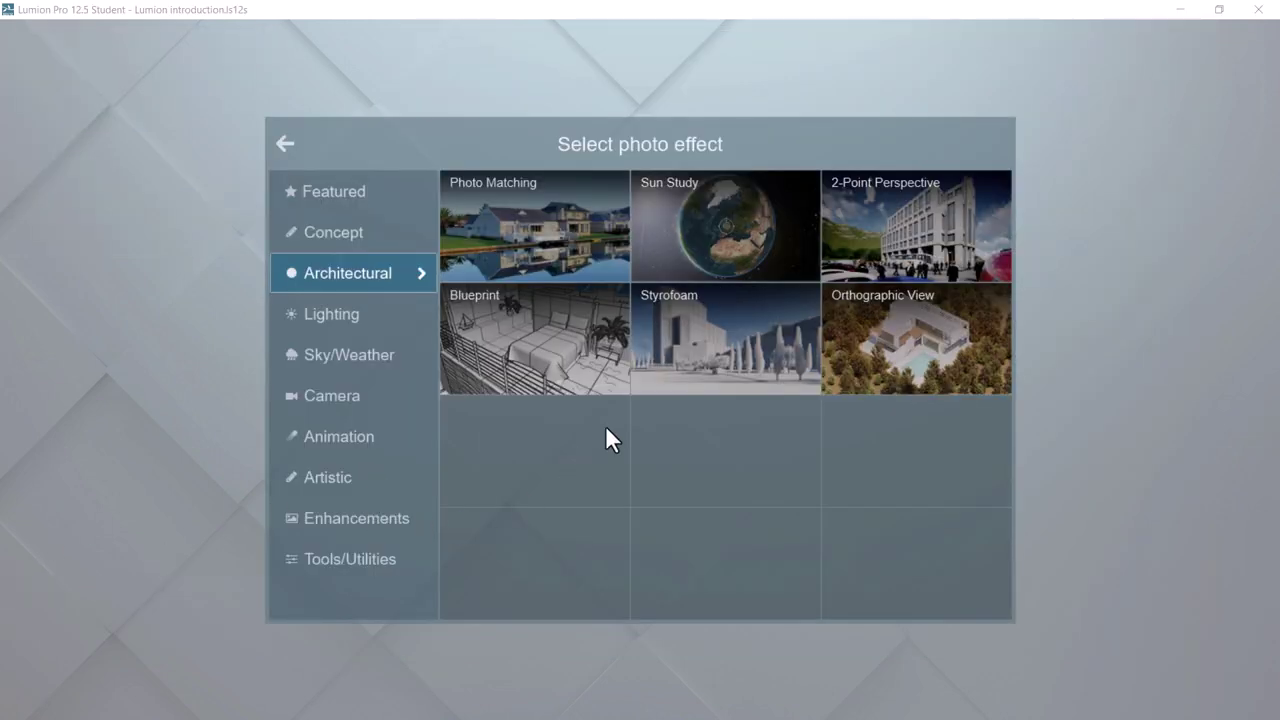
left_click(890, 238)
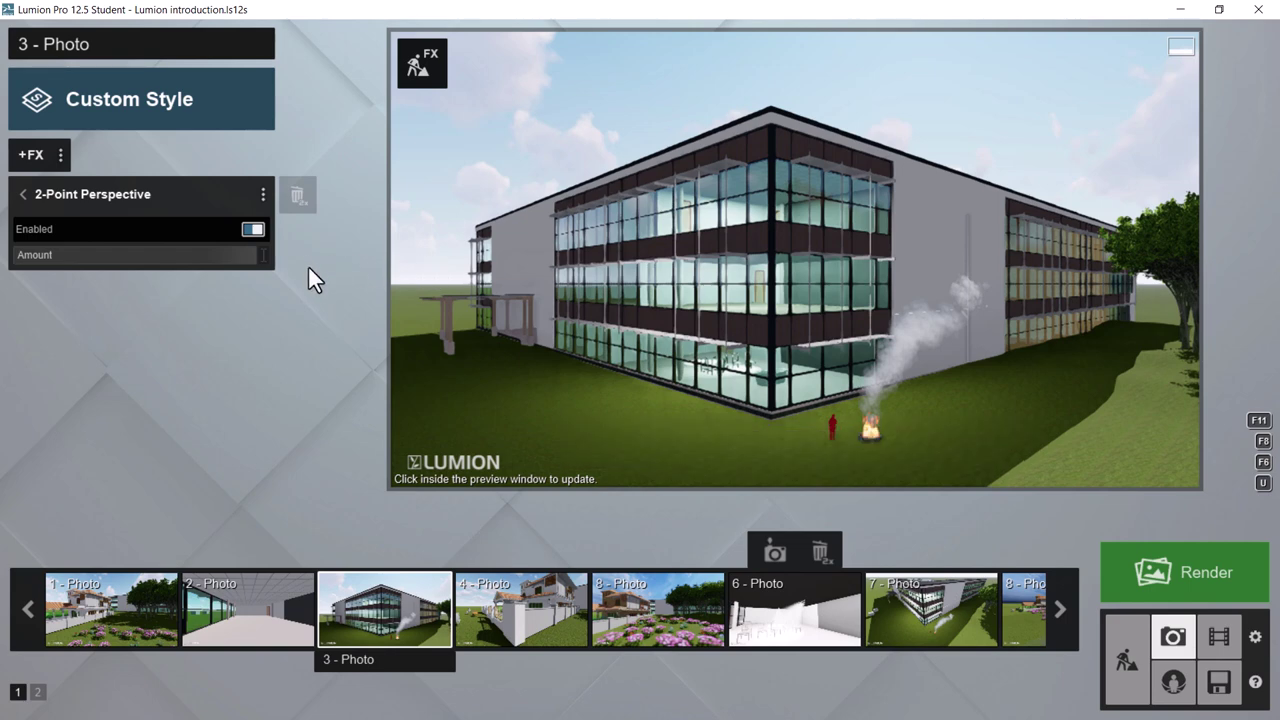
- Load photo 7, apply the Orthographic View effect, and compare the view with the effect disabled and enabled
left_click(931, 609)
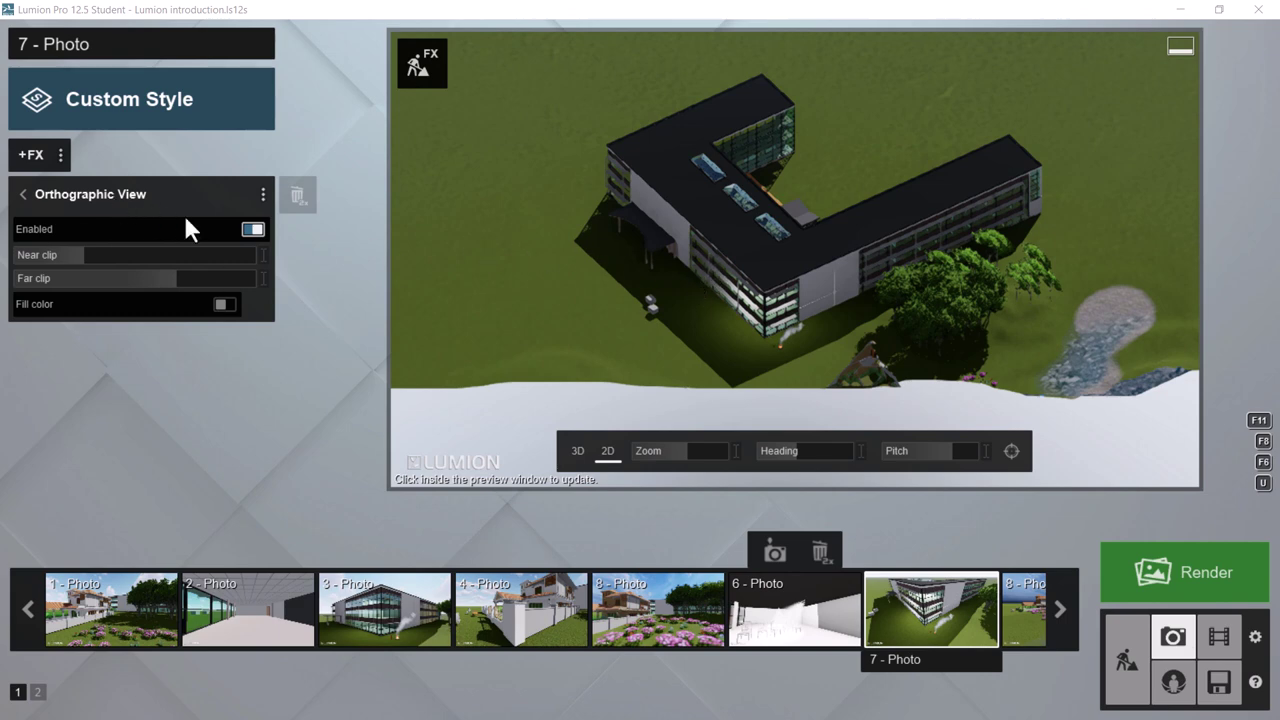
left_click(252, 228)
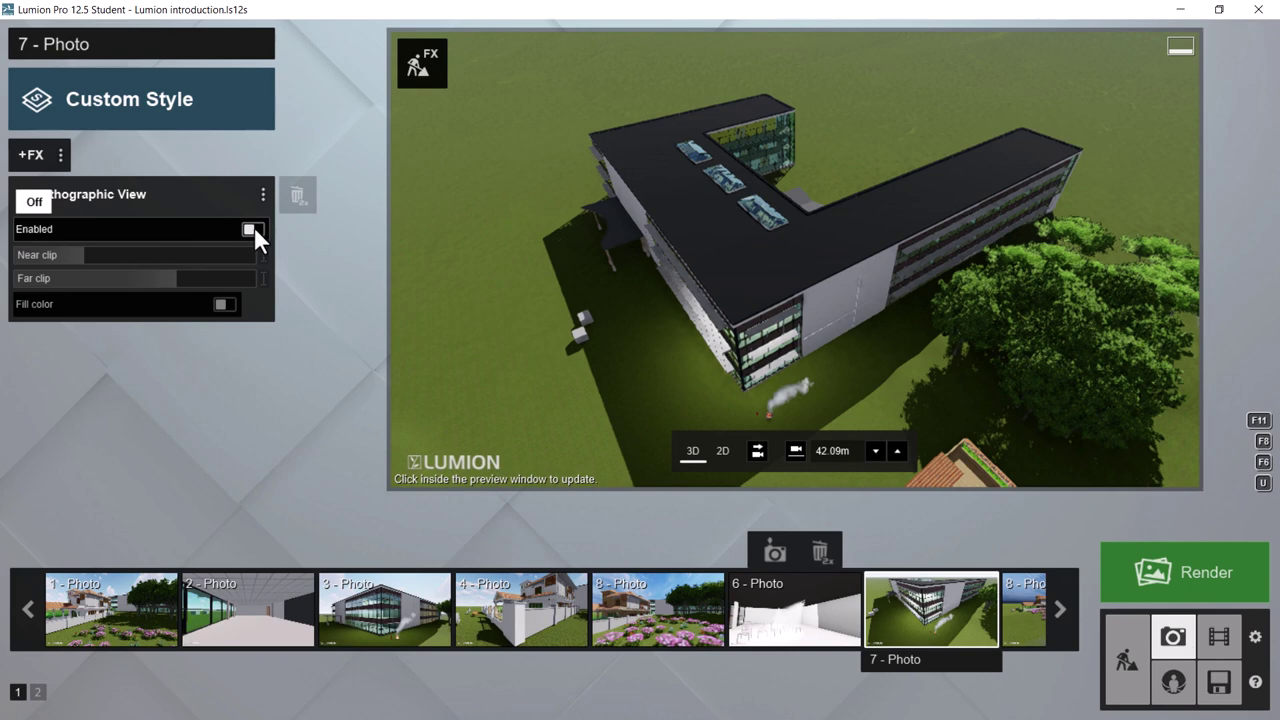
left_click(253, 228)
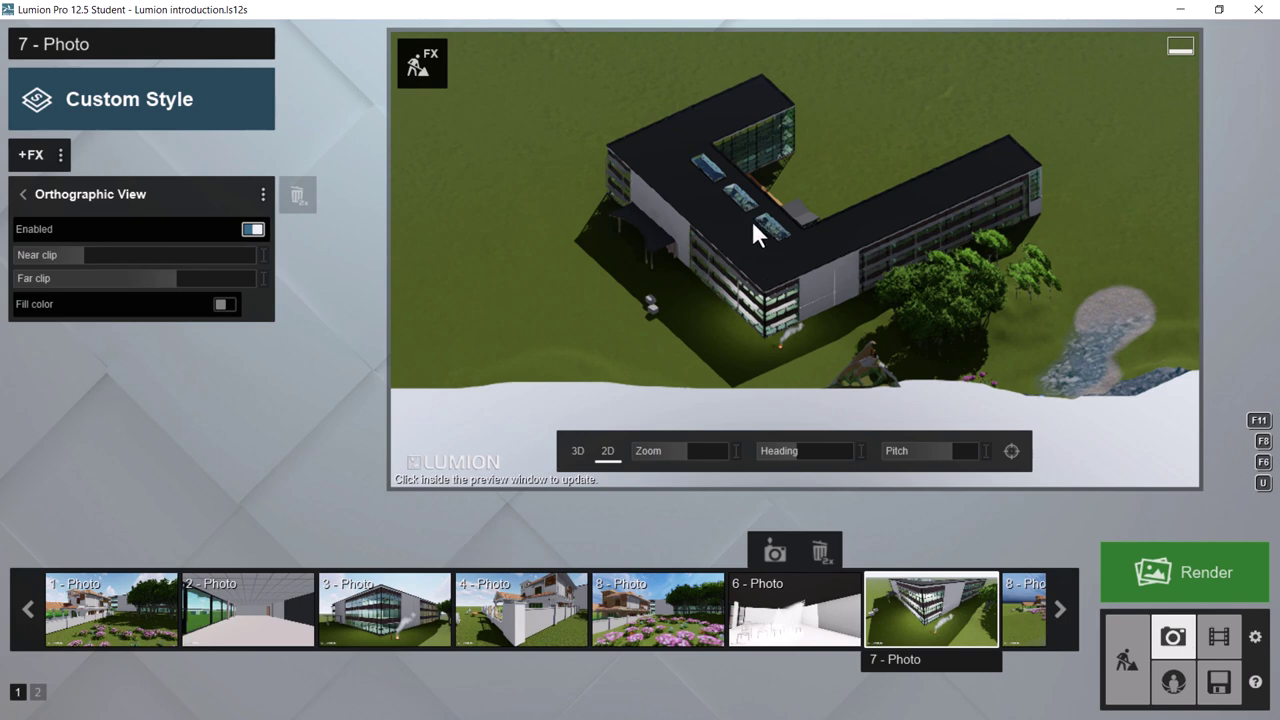
- Adjust the orthographic pitch and heading to look straight down on the building with its walls aligned to the frame
right_click_drag(770, 238, 794, 259)
left_click(800, 448)
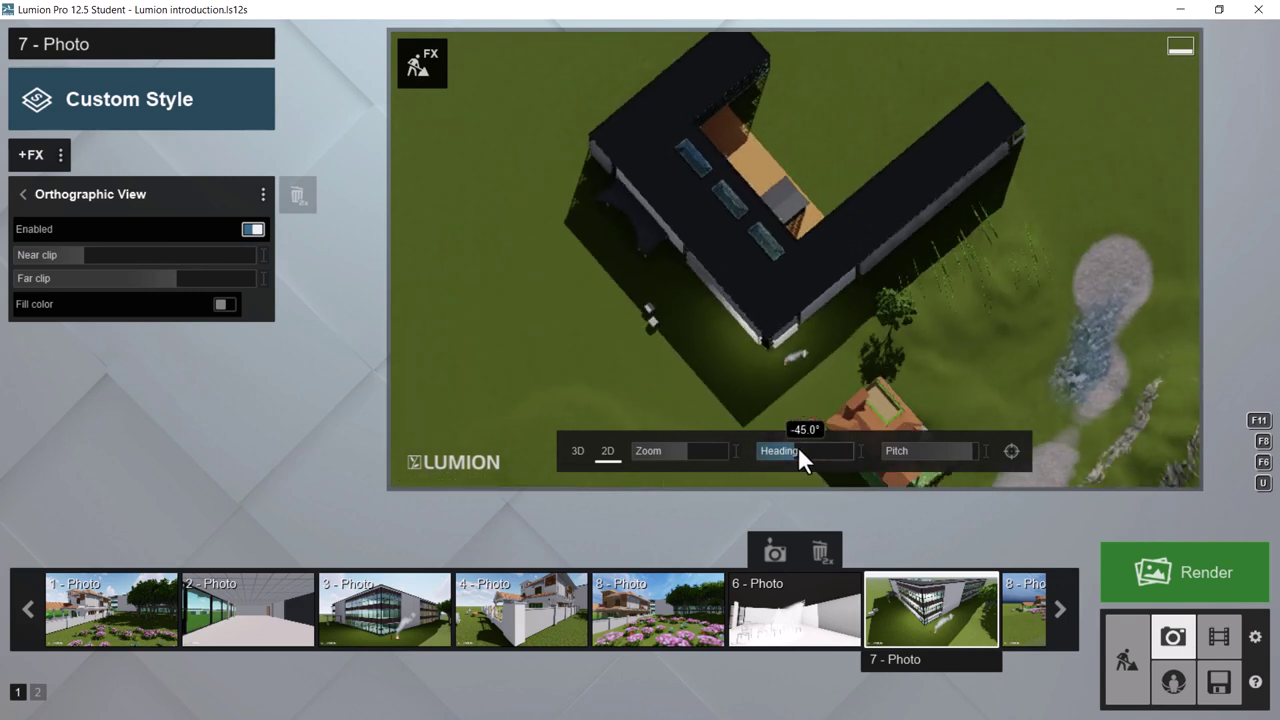
mouse_move(802, 447)
left_mouse_down()
mouse_move(777, 444)
mouse_move(810, 443)
left_mouse_up()
left_click_drag(967, 447, 1005, 466)
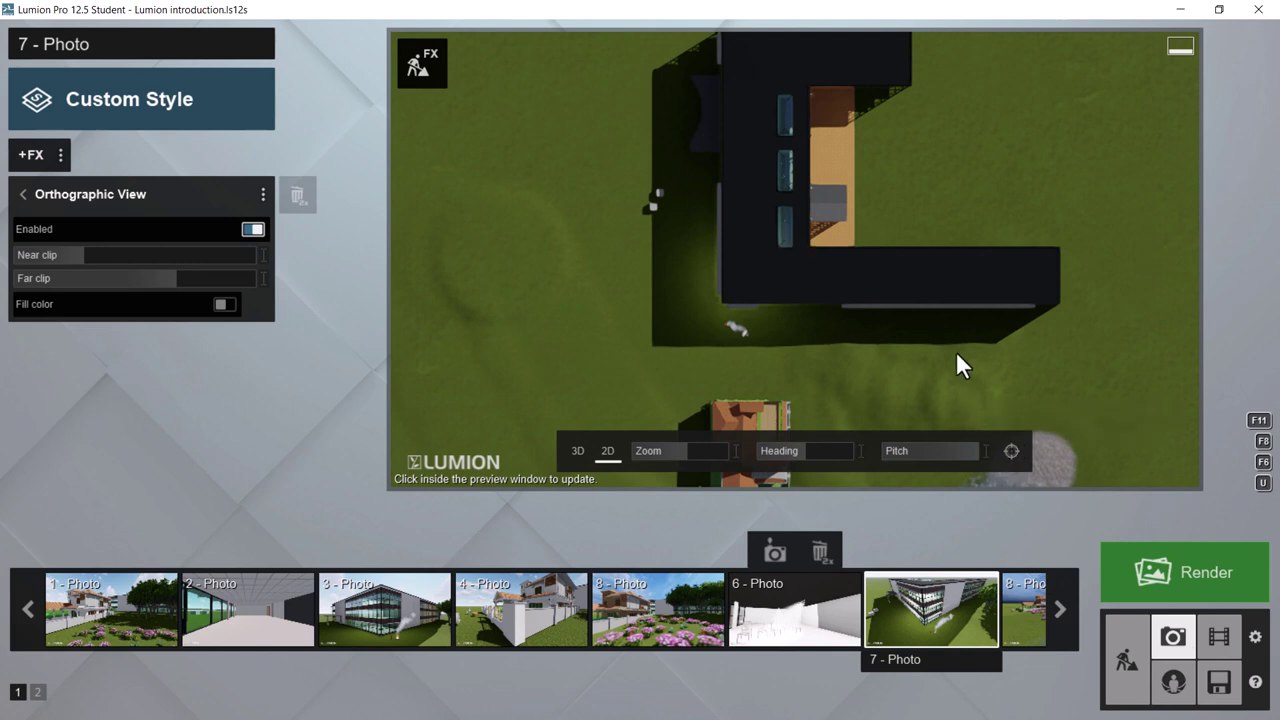
left_click(890, 270)
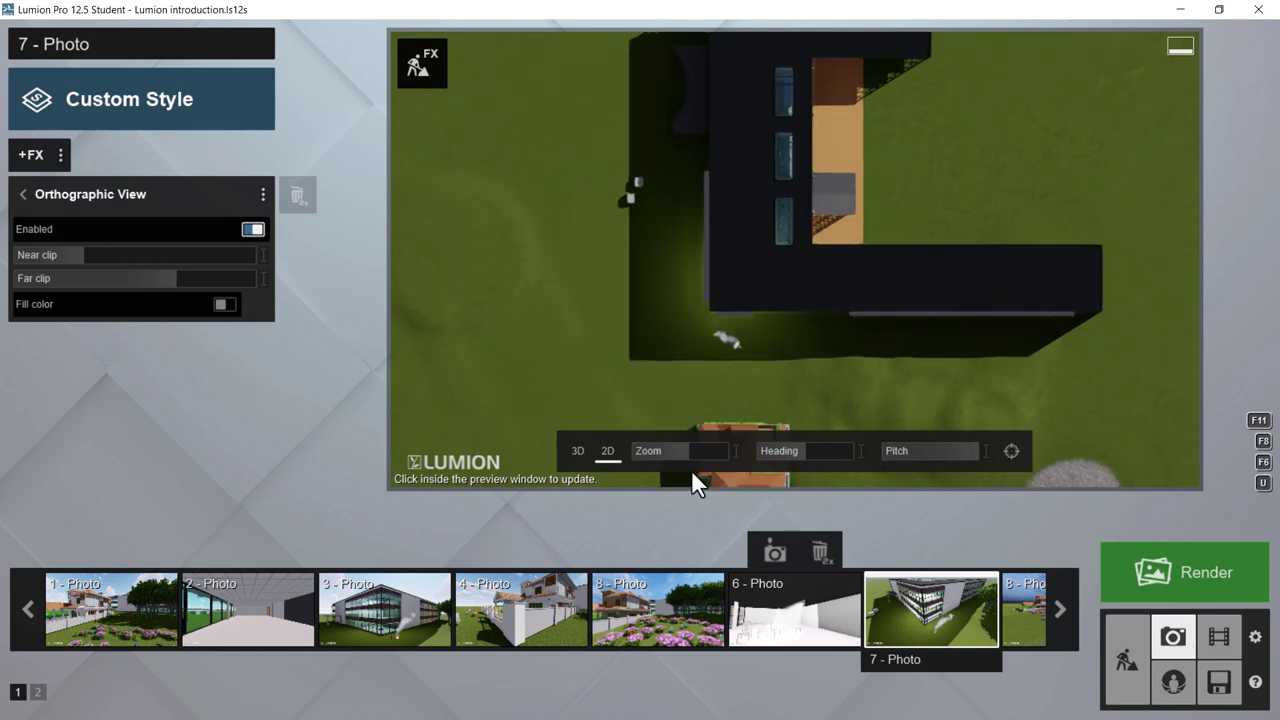
- Raise the far clip slightly, set the near clip to 53.3 m to cut away the roof, and store the framed plan in photo 7
left_click_drag(176, 277, 187, 279)
left_click_drag(71, 250, 95, 252)
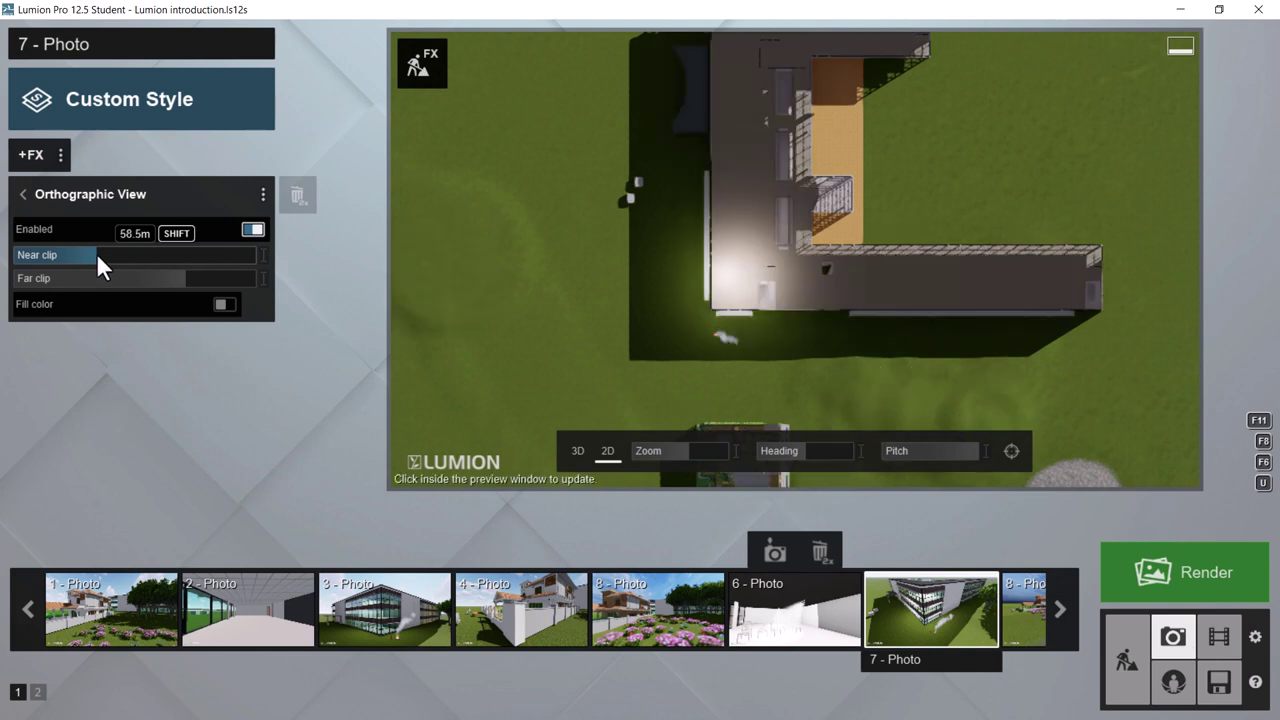
left_click_drag(96, 249, 93, 248)
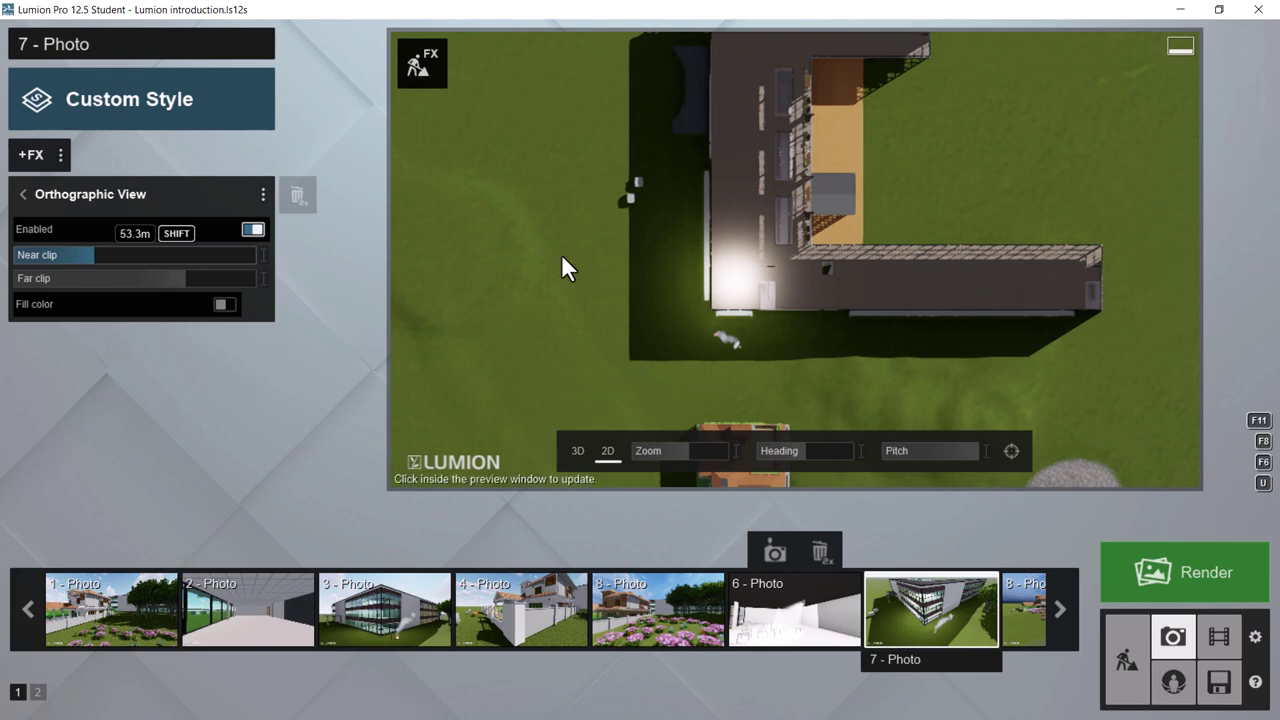
scroll(807, 276, "up", 2)
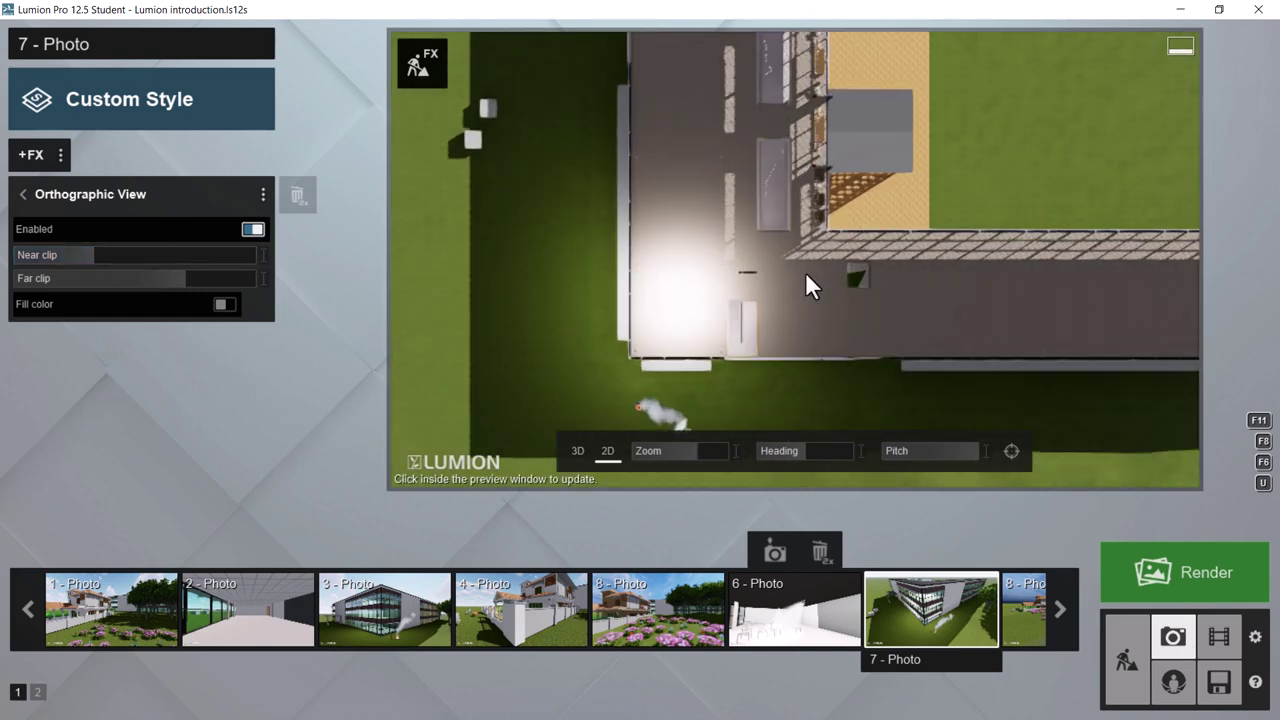
left_click(563, 320)
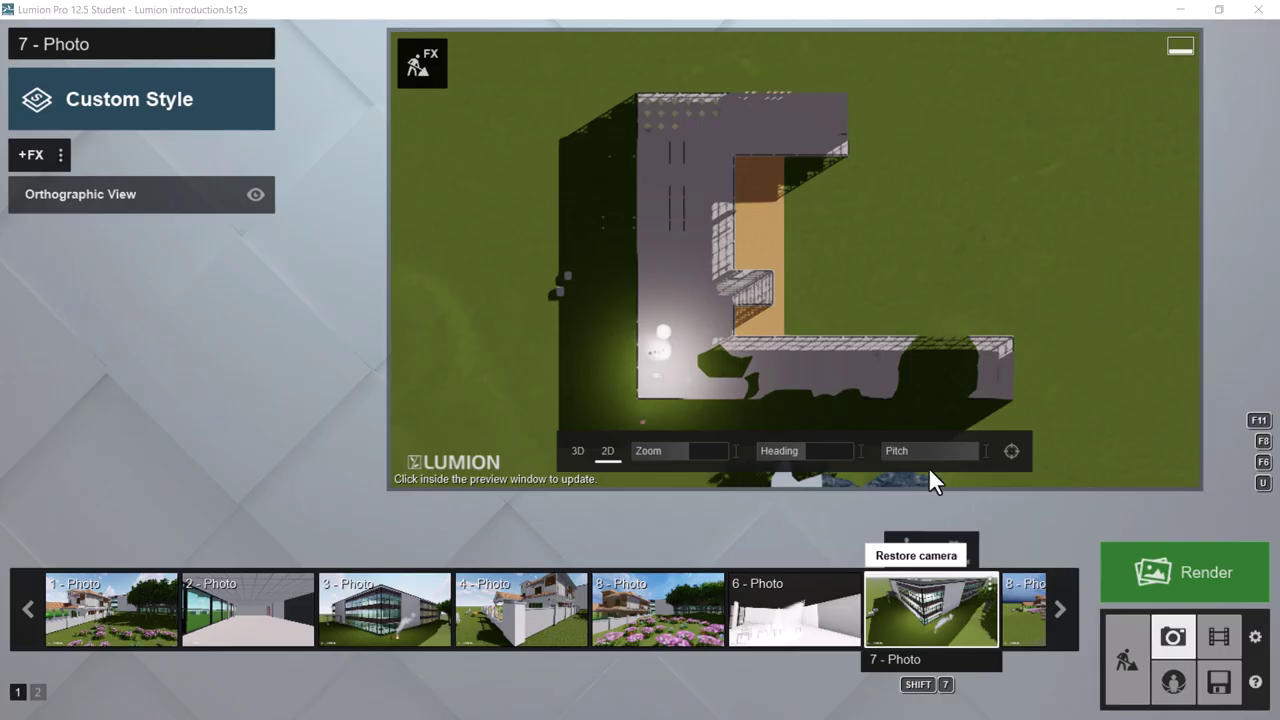
left_click(910, 554)
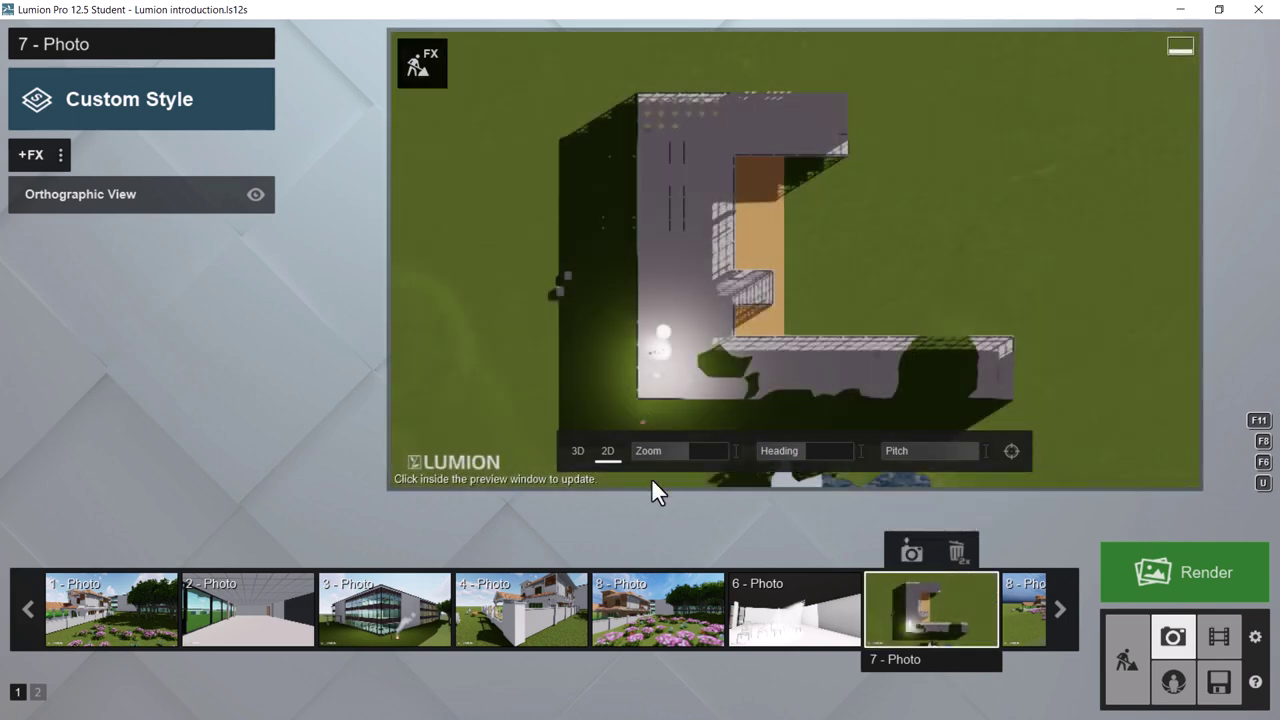
- Load photo 1 of the house and flower garden and add the Sketch concept effect to it
left_click(110, 608)
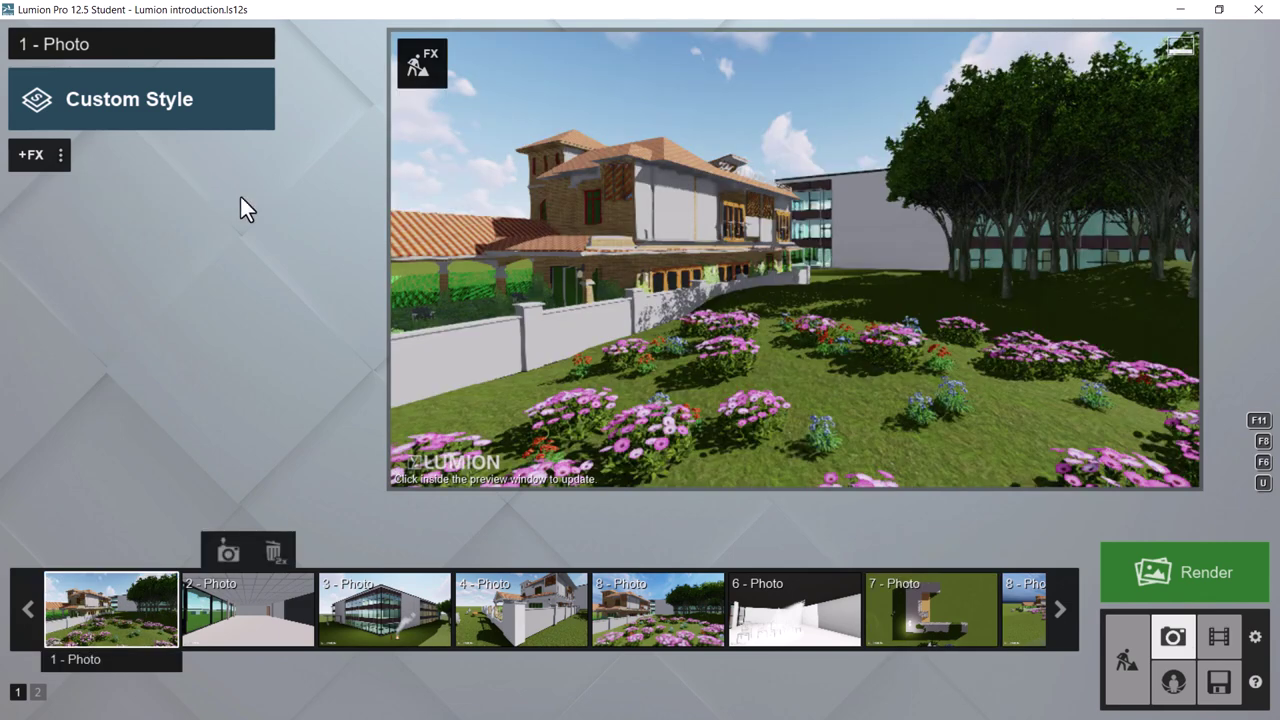
left_click(38, 152)
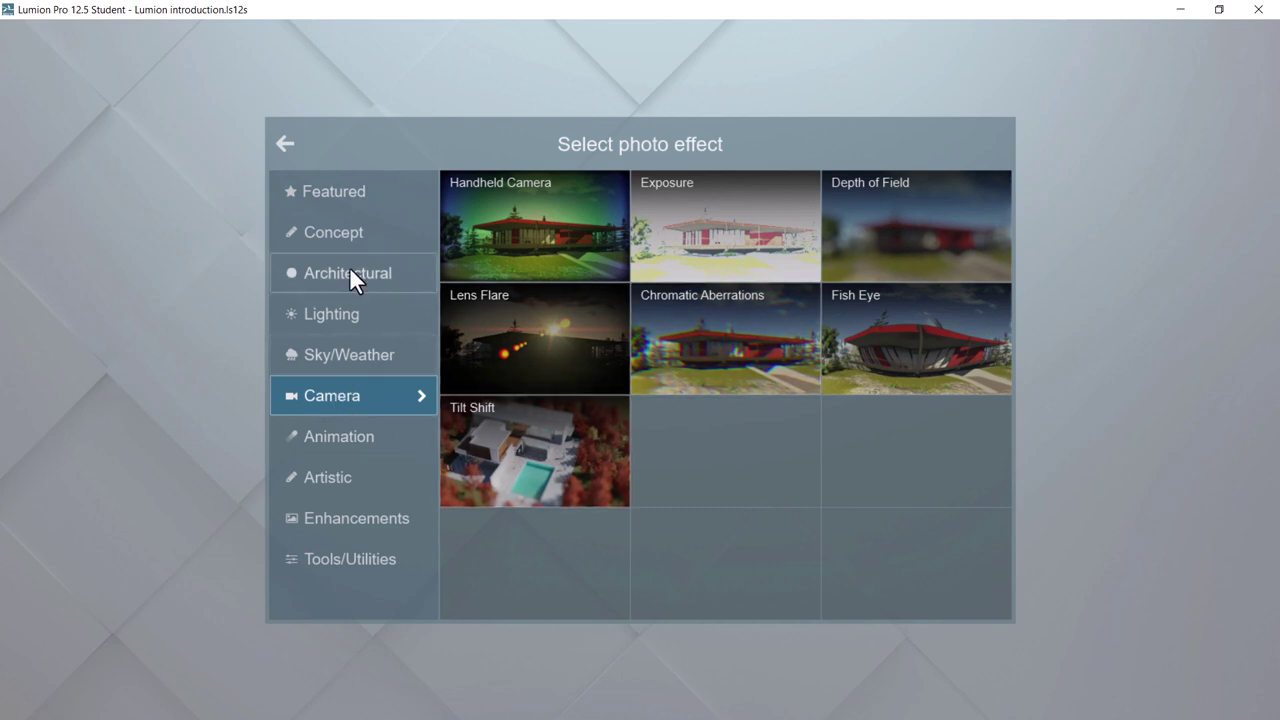
left_click(342, 232)
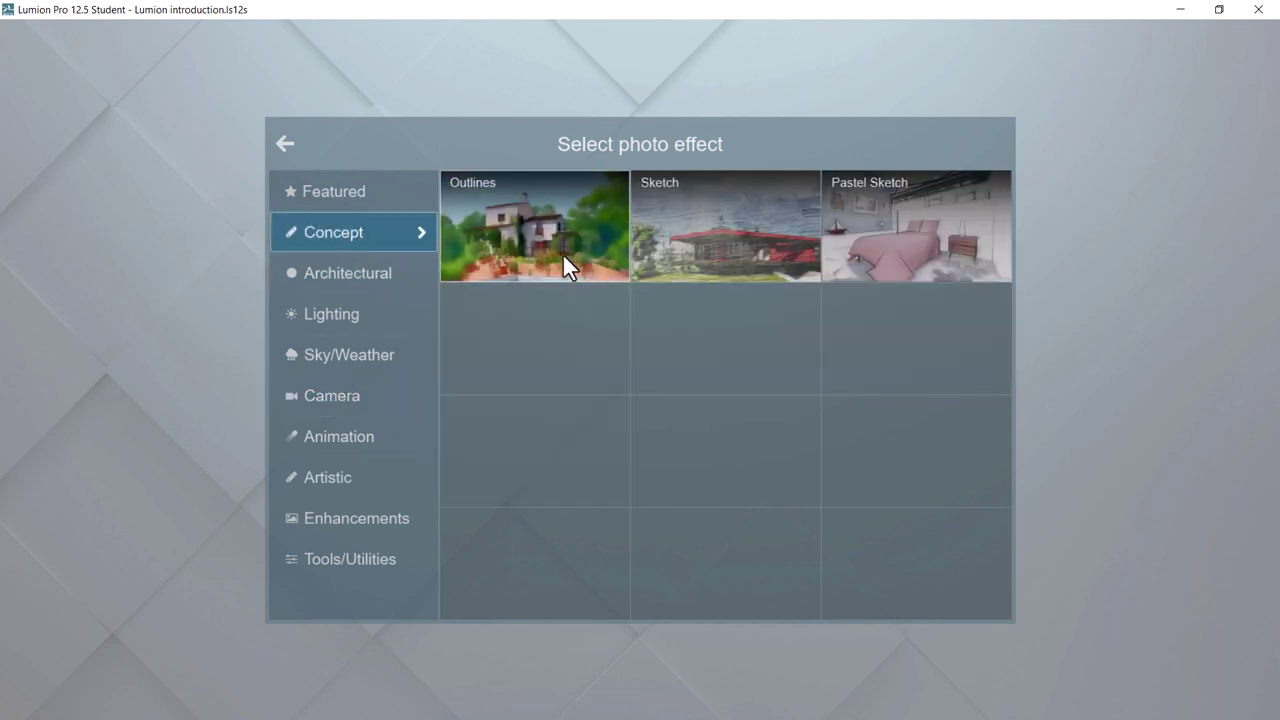
left_click(694, 253)
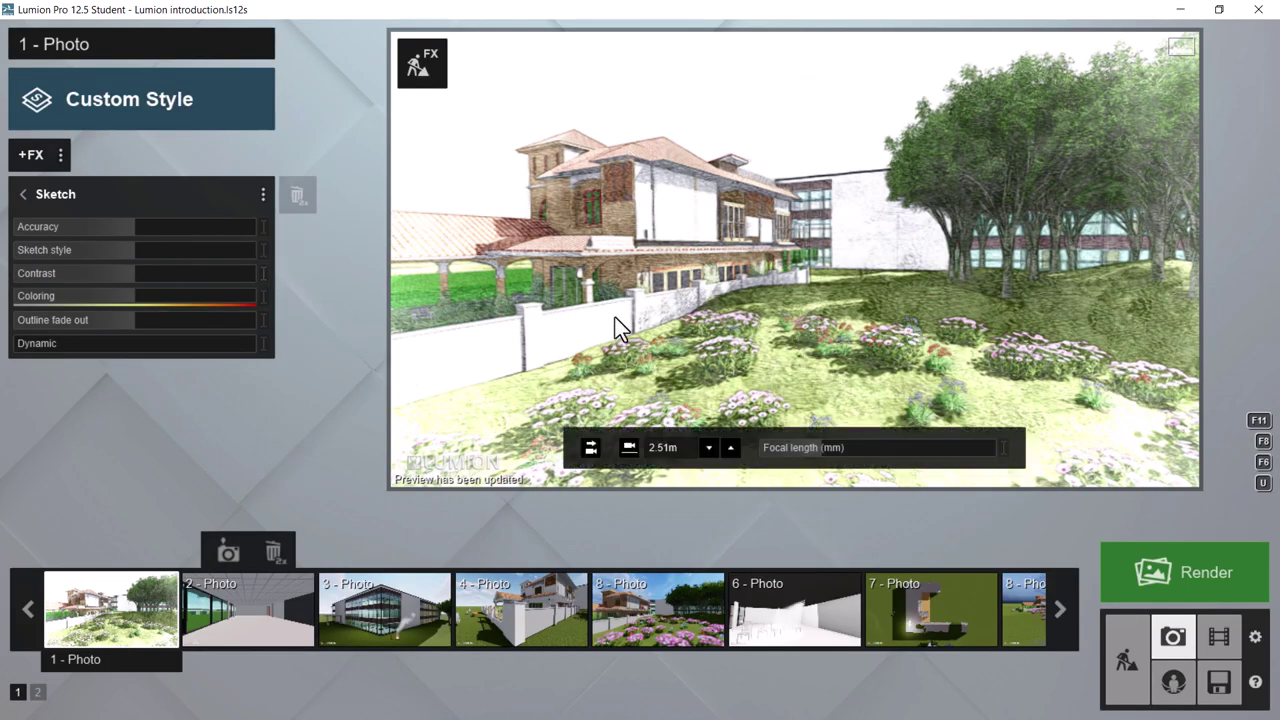
- Add the Pastel Sketch effect to photo 1 and return to its effect list
left_click(31, 155)
left_click(878, 229)
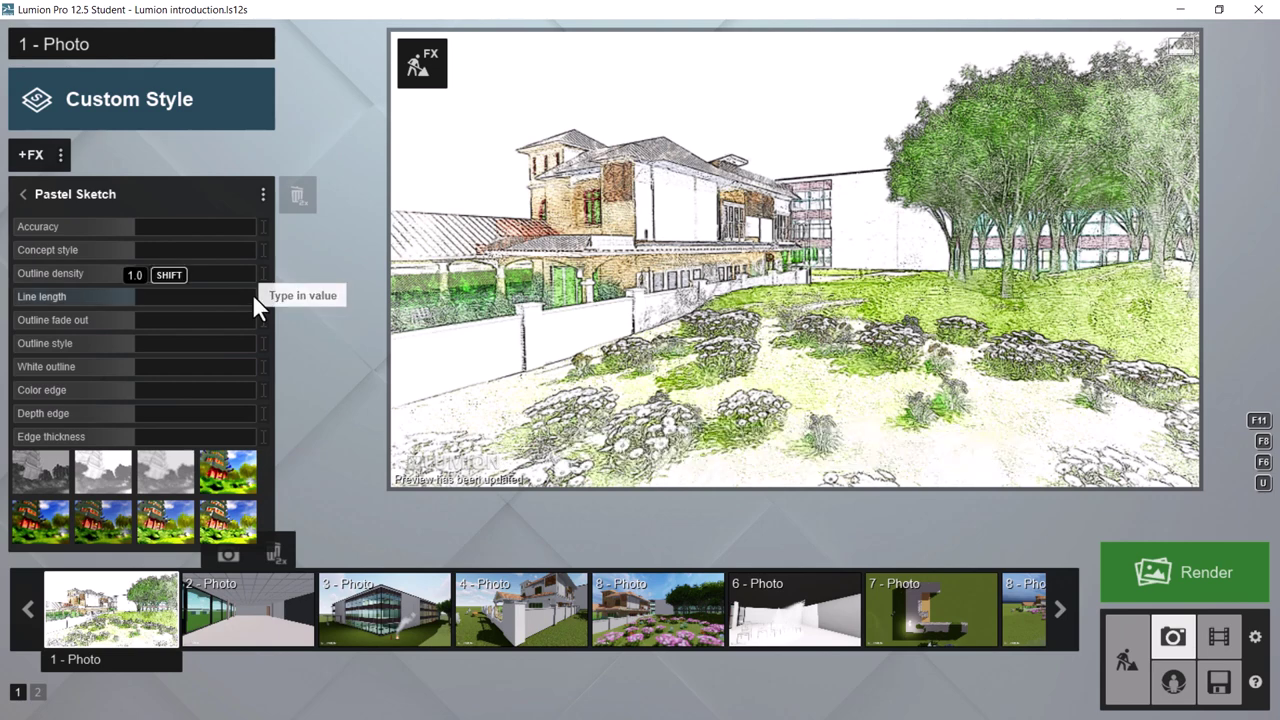
left_click(25, 192)
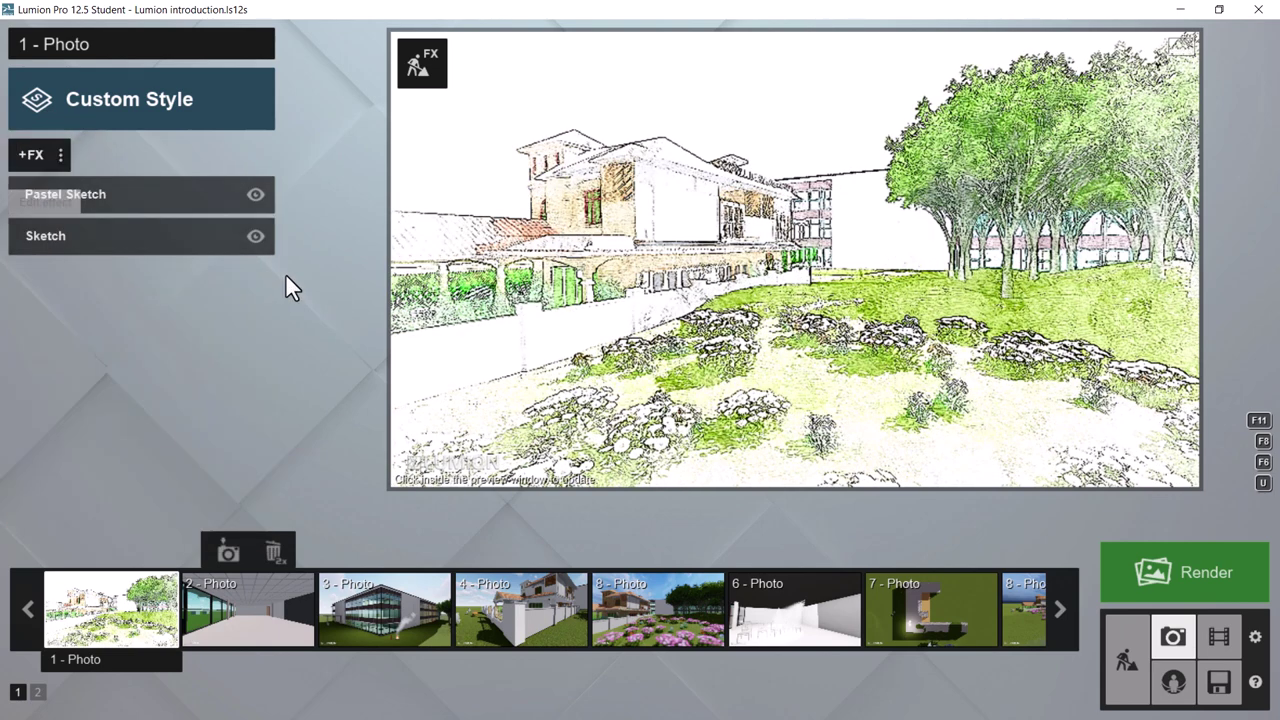
- Compare the Sketch and Pastel Sketch looks on photo 1 by disabling and re-enabling each effect
left_click(254, 237)
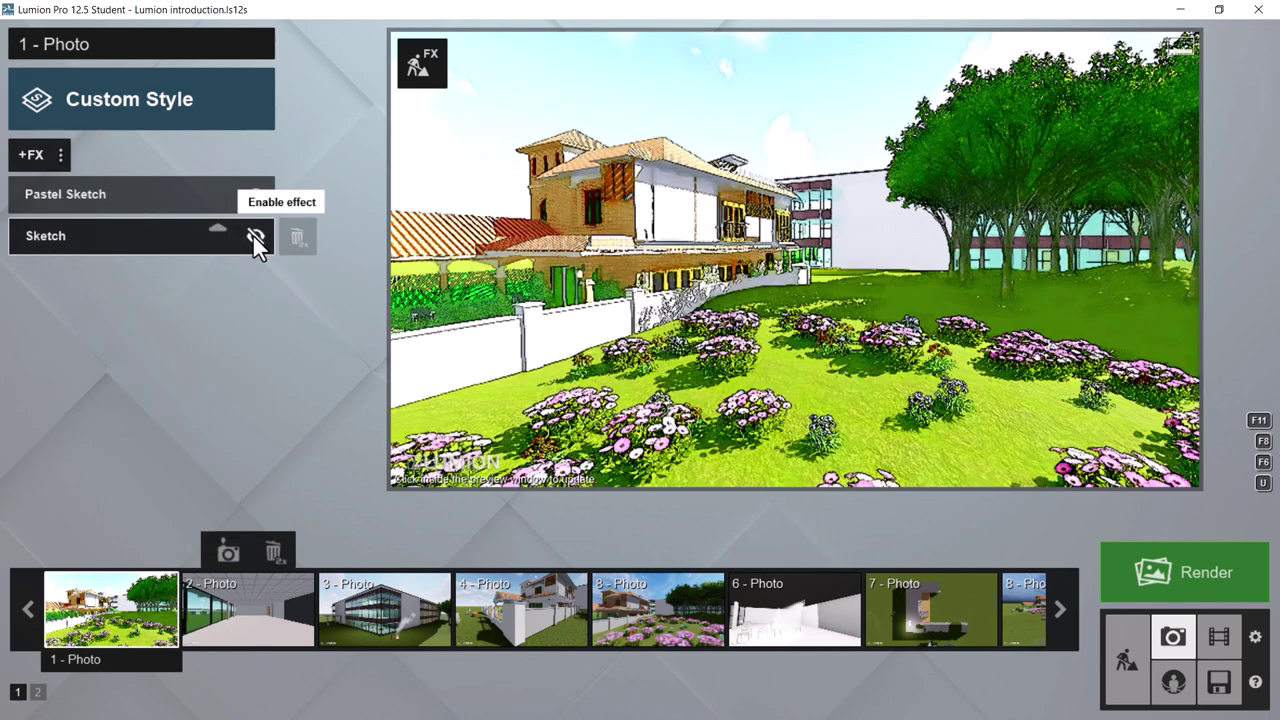
left_click(253, 236)
left_click(252, 233)
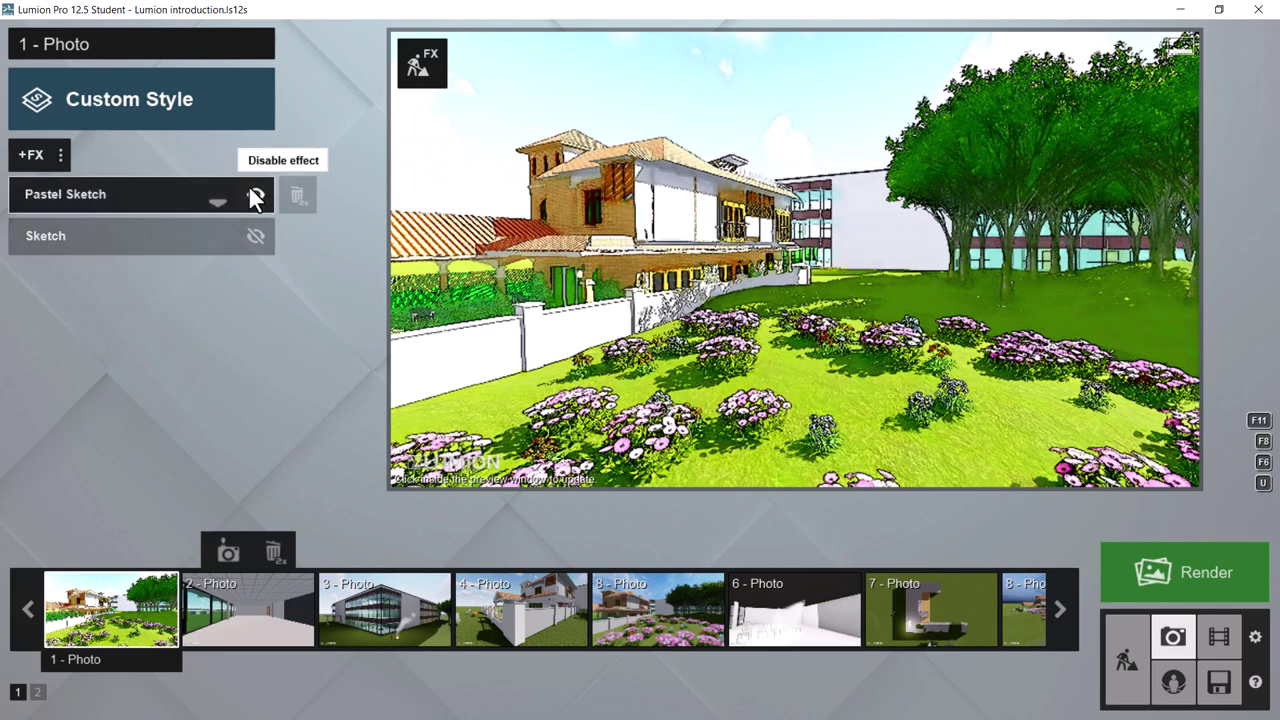
left_click(255, 196)
left_click(255, 196)
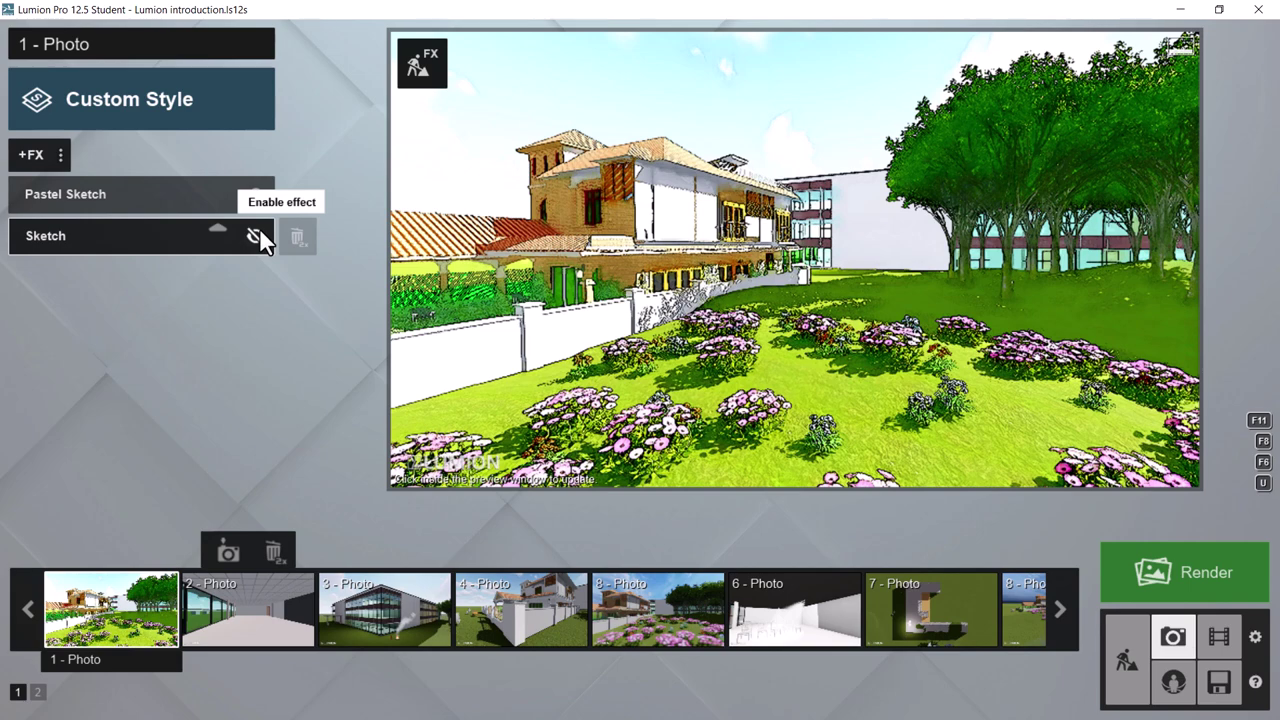
left_click(259, 229)
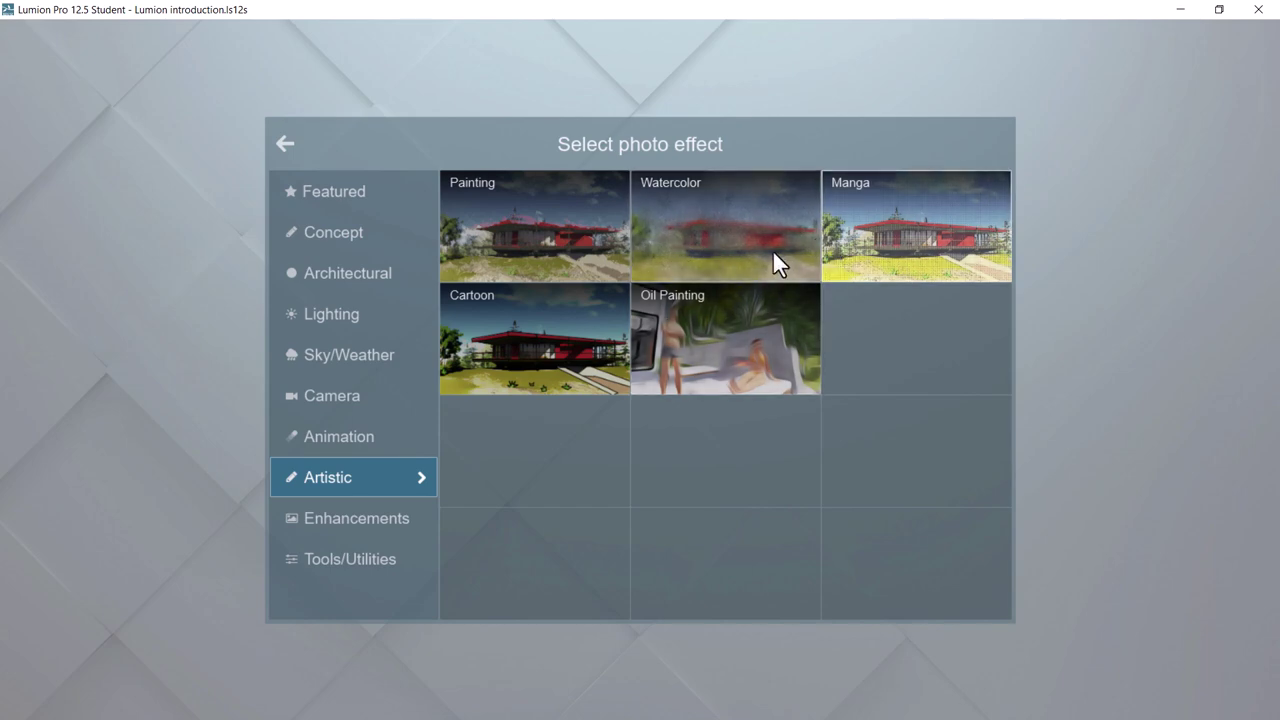
- Add the Watercolor artistic effect to photo 1 and disable its Pastel Sketch and Sketch effects
left_click(727, 236)
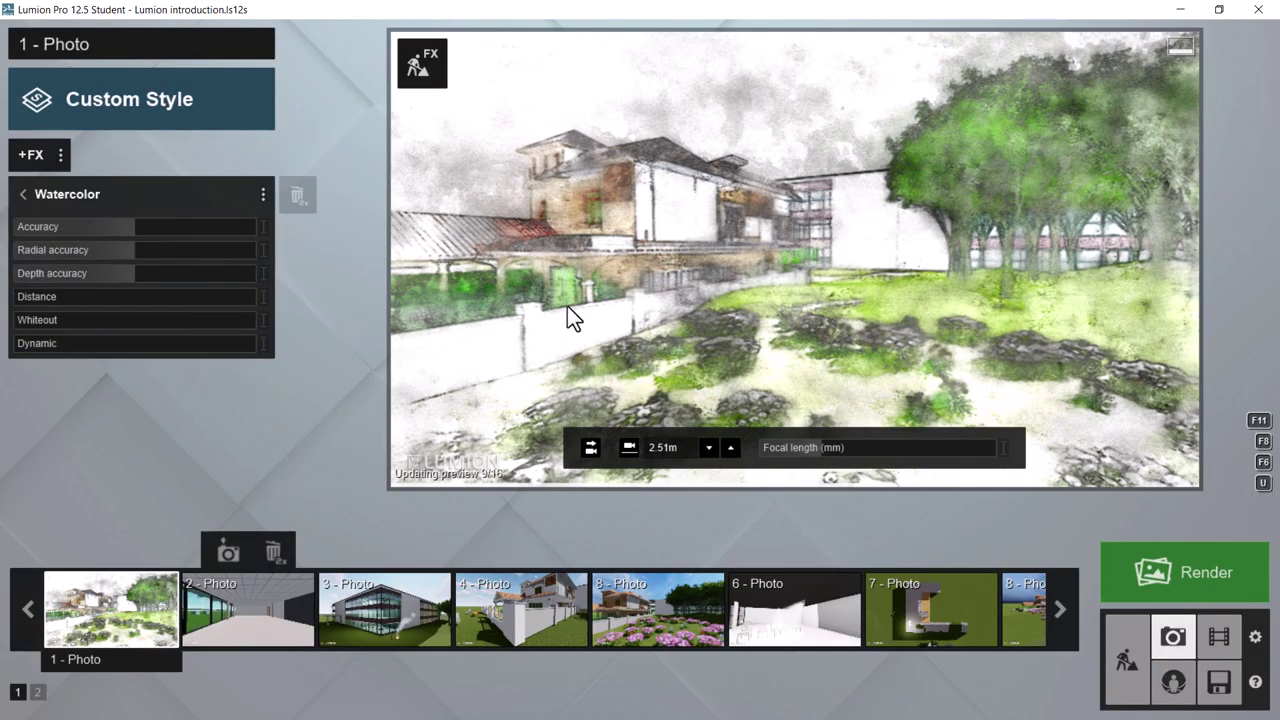
left_click(22, 192)
left_click(254, 236)
left_click(257, 276)
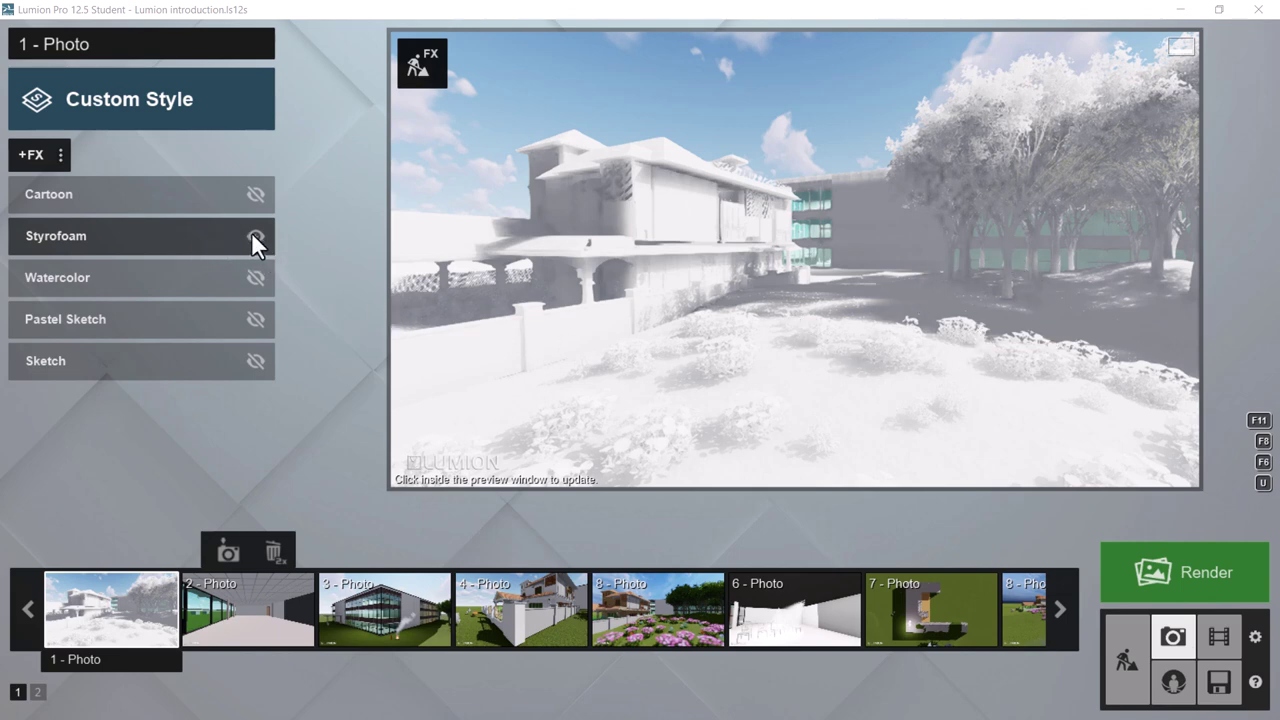
- Preview photo 1 with the Styrofoam effect, and switch from Styrofoam to the Cartoon effect
left_click(486, 320)
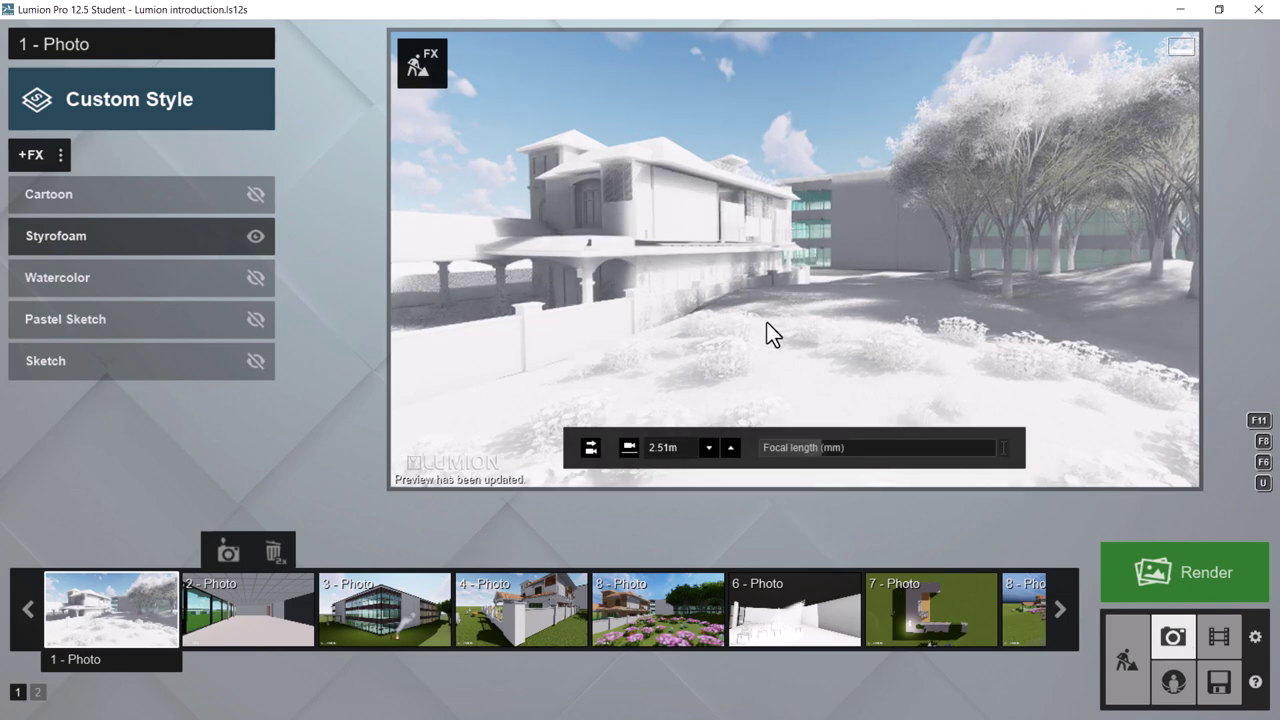
left_click(257, 234)
left_click(255, 195)
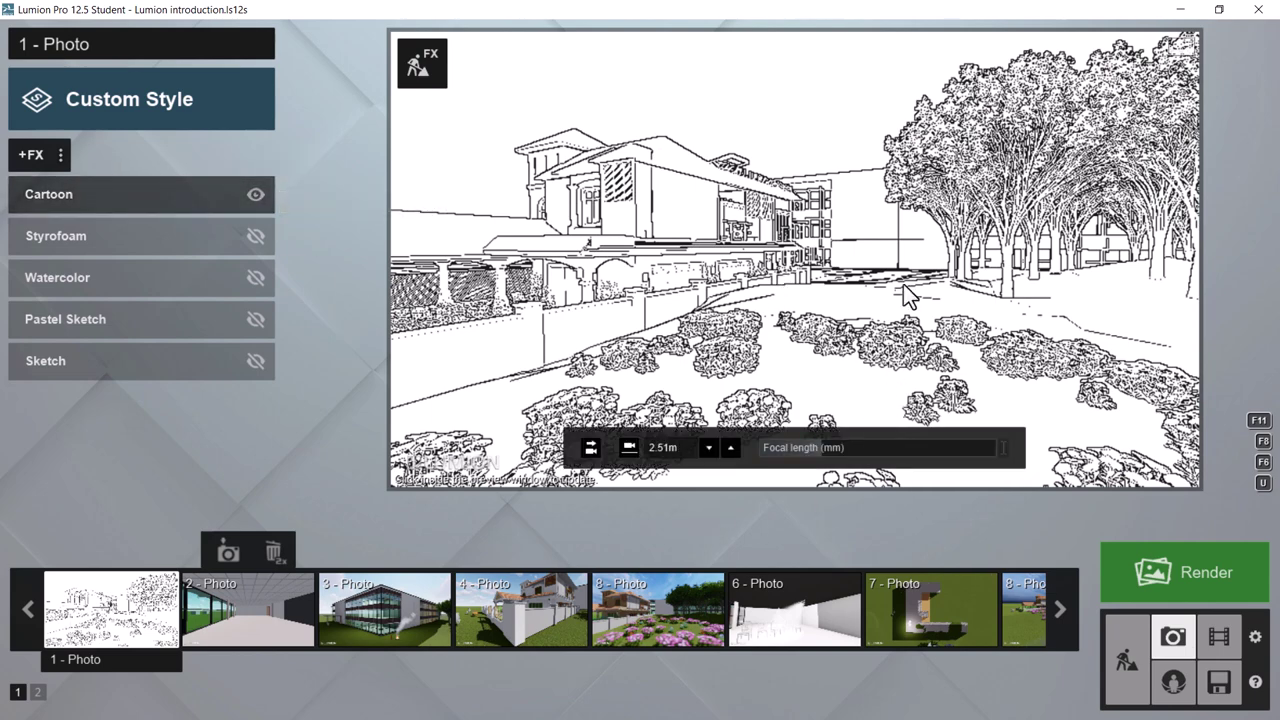
- Refresh photo 1's preview and open the render options for the photo set, keeping all eight photos selected
left_click(733, 272)
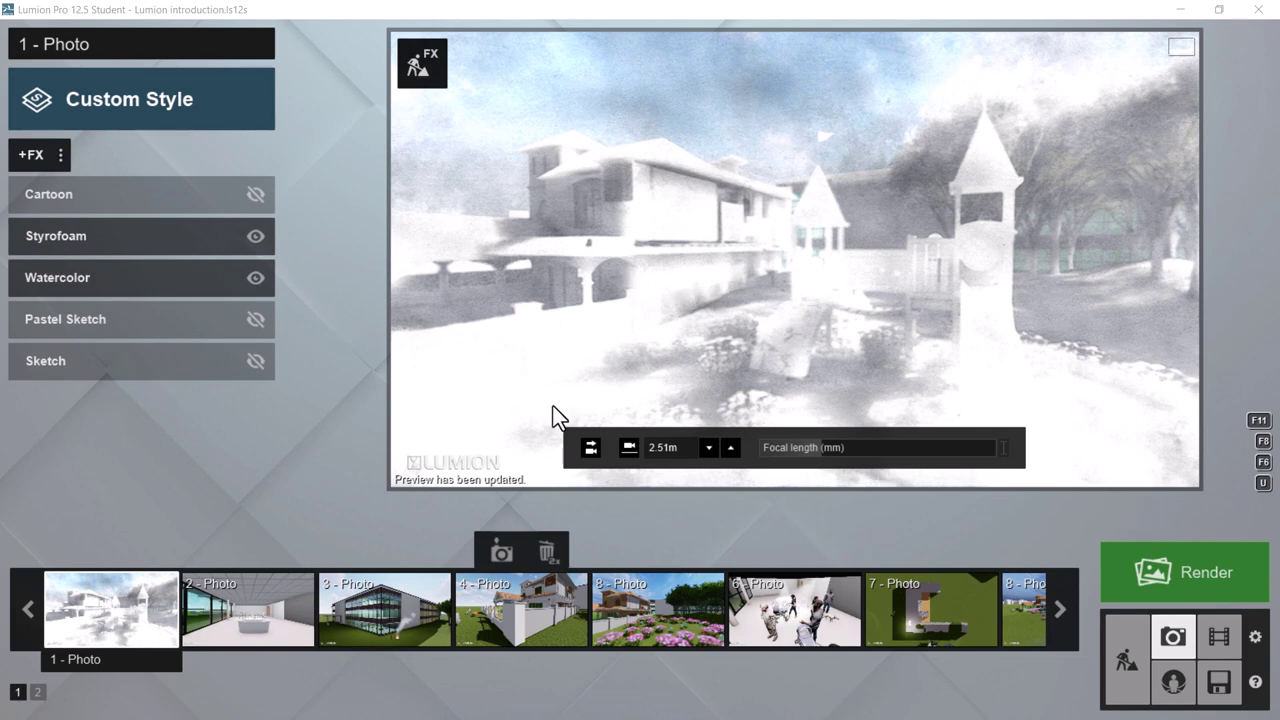
left_click(1194, 577)
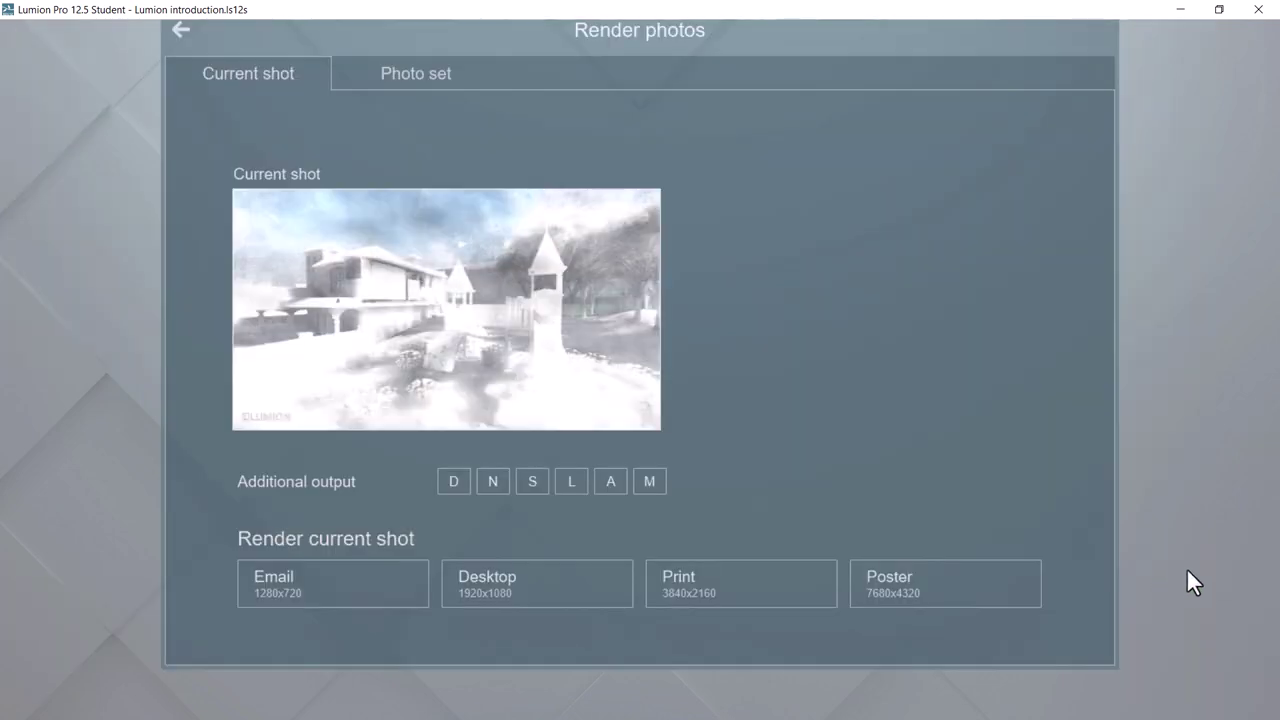
left_click(401, 78)
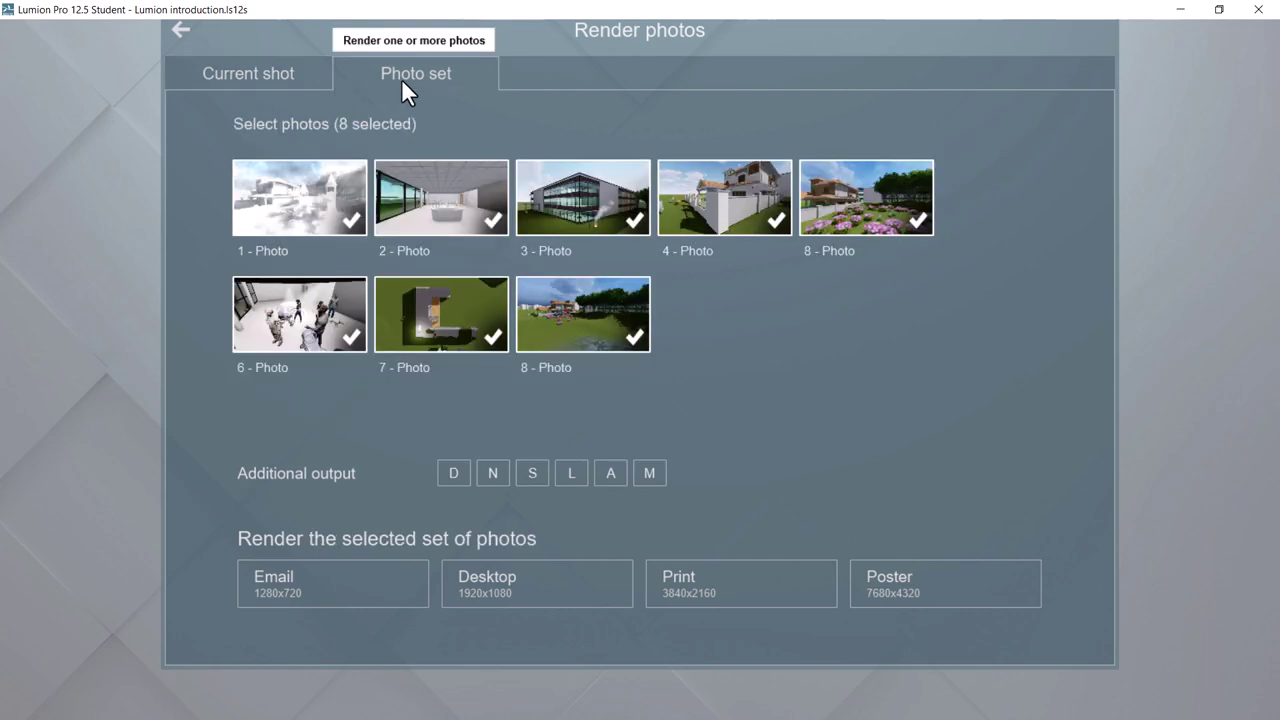
left_click(637, 333)
left_click(637, 331)
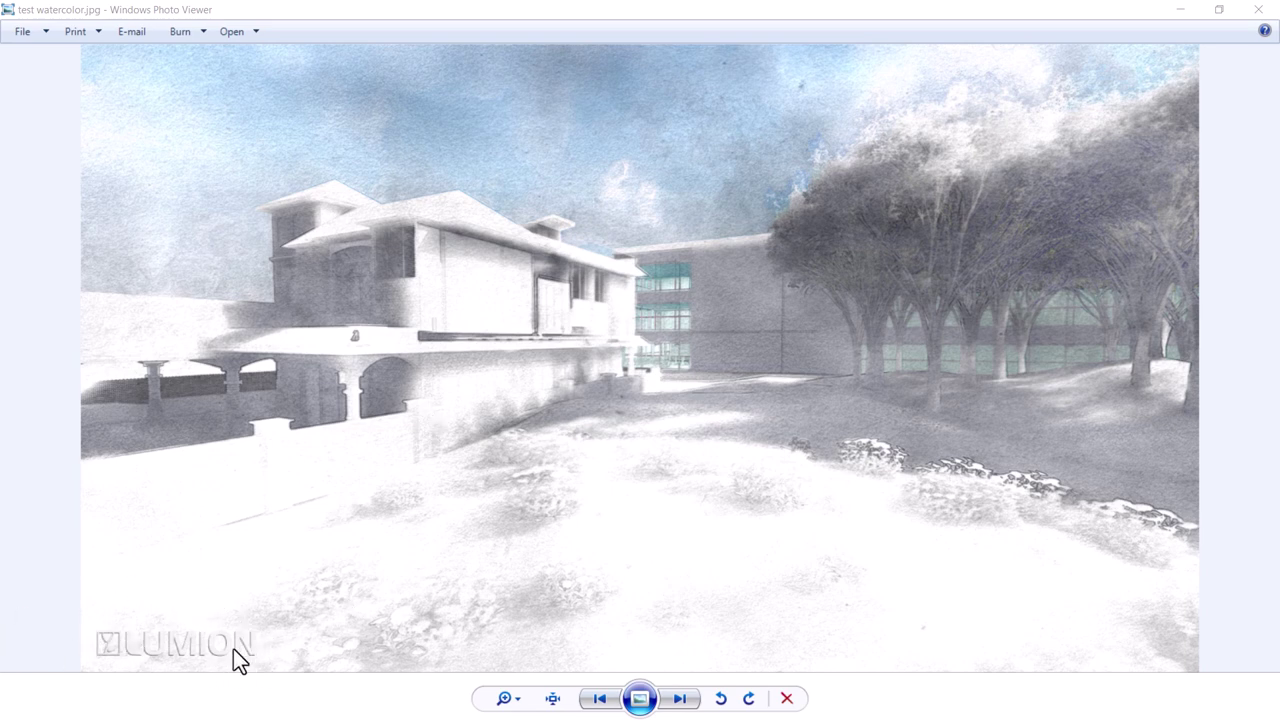
- Inspect the Lumion watermark on the rendered image test watercolor.jpg up close in Windows Photo Viewer
scroll(174, 643, "up", 3)
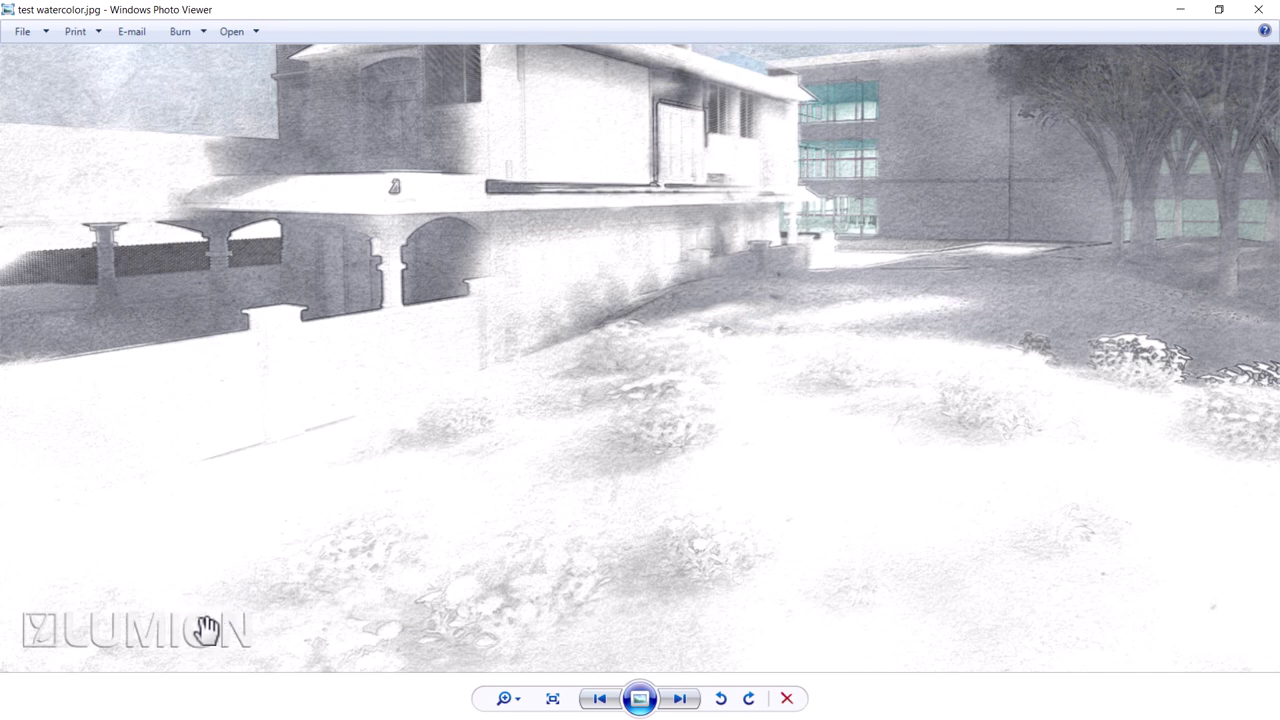
scroll(258, 643, "down", 2)
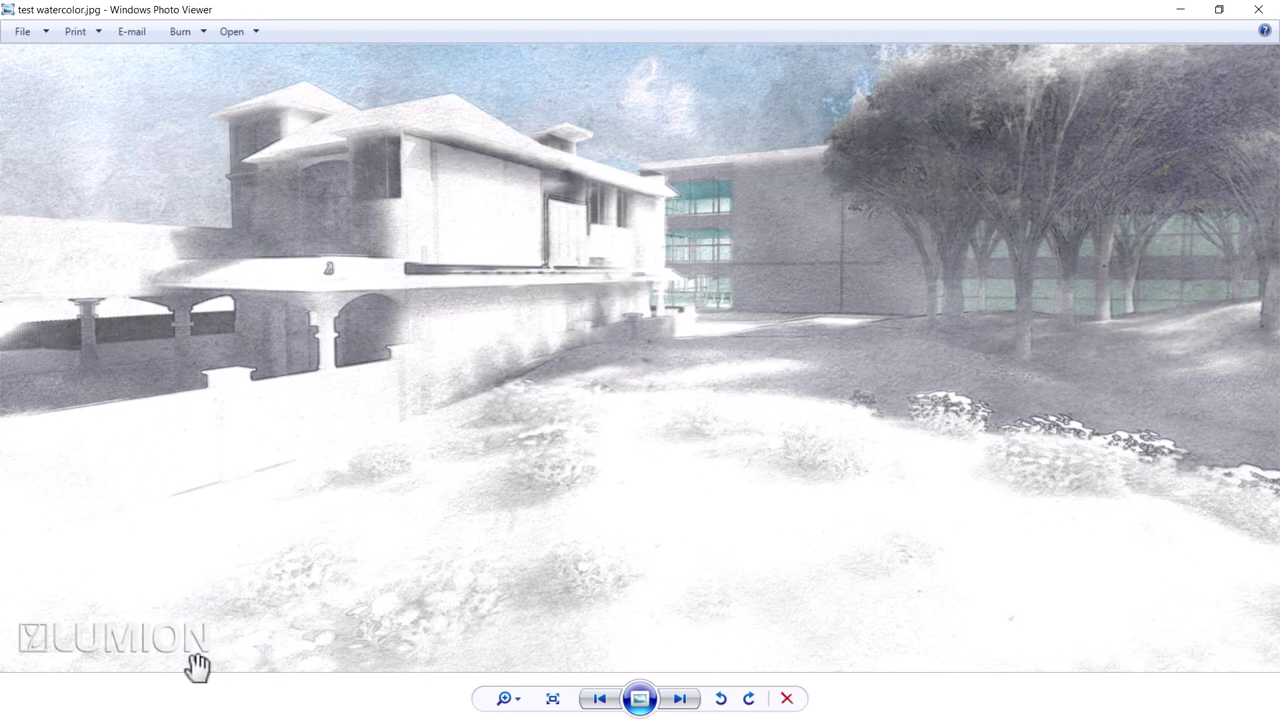